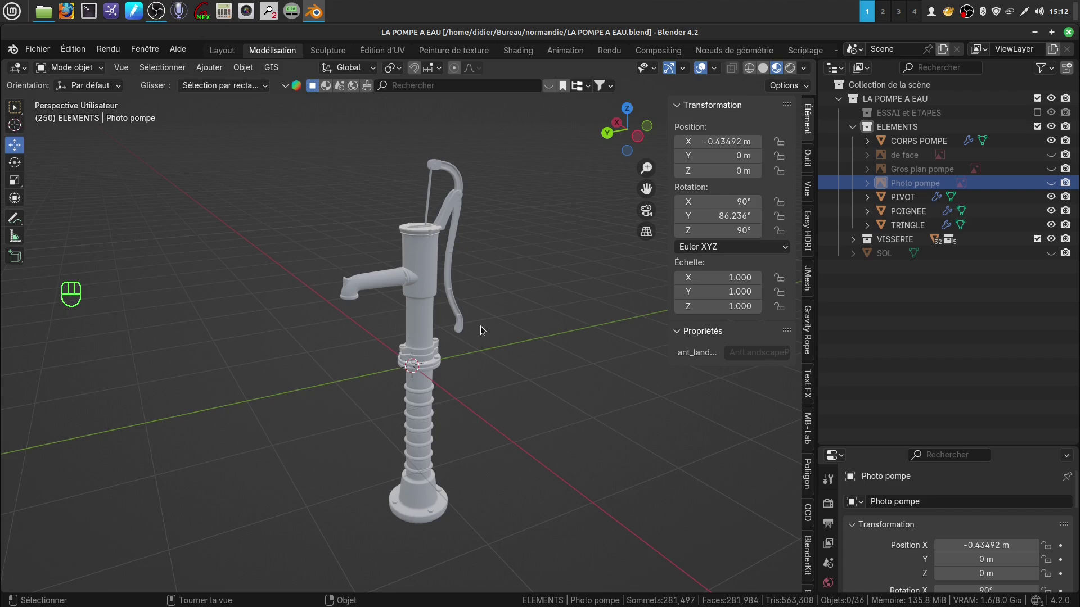
# - Examine the surface shading of the pump body up close around the spout junction and the bolted collar
pyautogui.keyDown('shift'); pyautogui.moveTo(480, 325); pyautogui.dragTo(600, 355, button='middle'); pyautogui.keyUp('shift')
pyautogui.scroll(2, 474, 333)
pyautogui.scroll(4, 482, 363)
pyautogui.scroll(3, 509, 436)
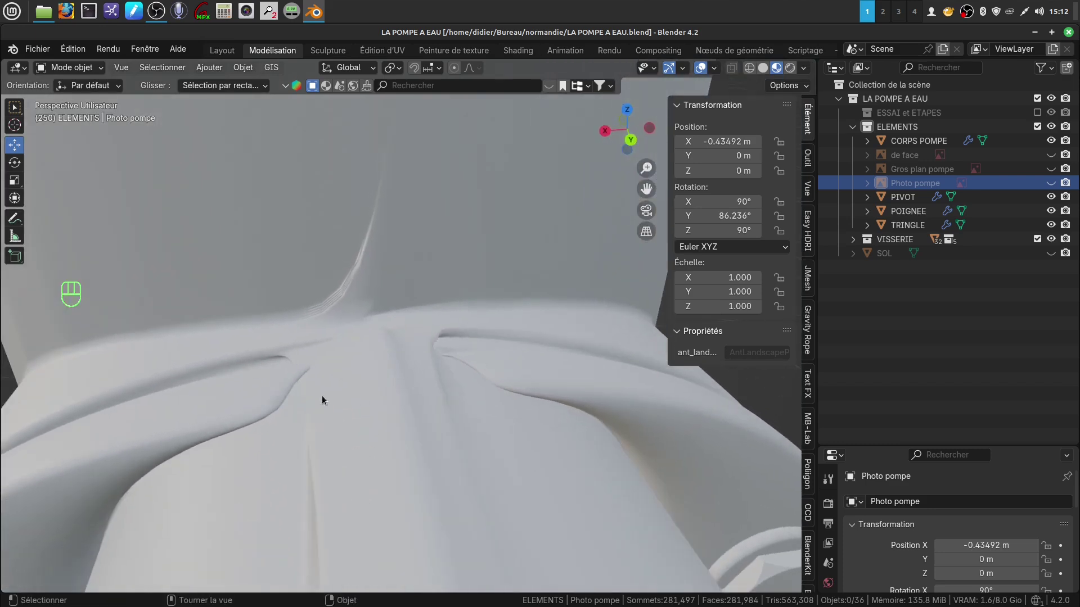
pyautogui.scroll(-10, 456, 387)
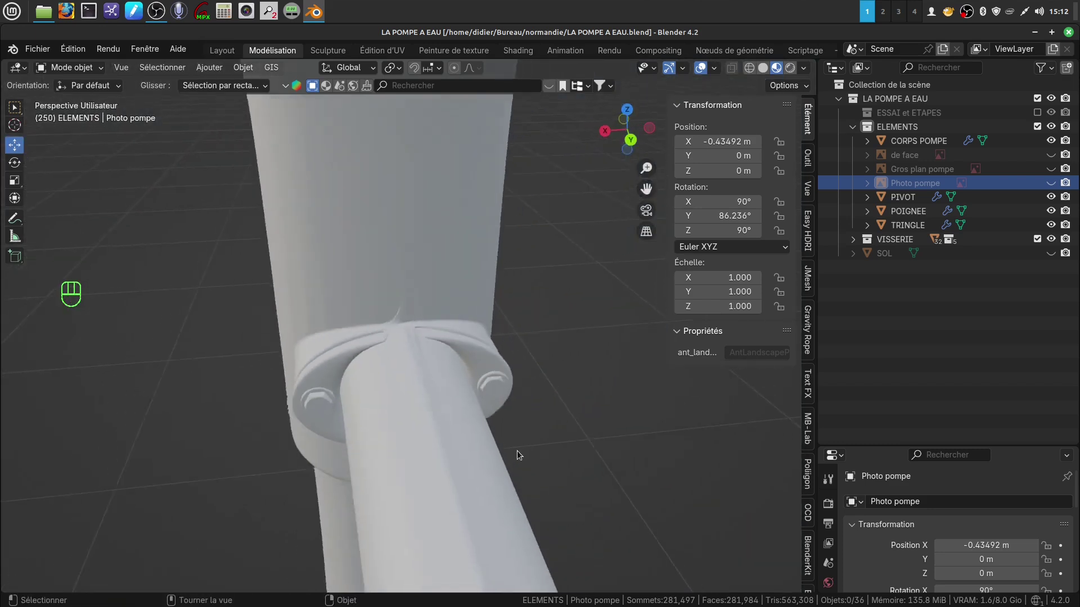
pyautogui.moveTo(416, 467); pyautogui.dragTo(575, 349, button='middle')
pyautogui.scroll(-8, 525, 397)
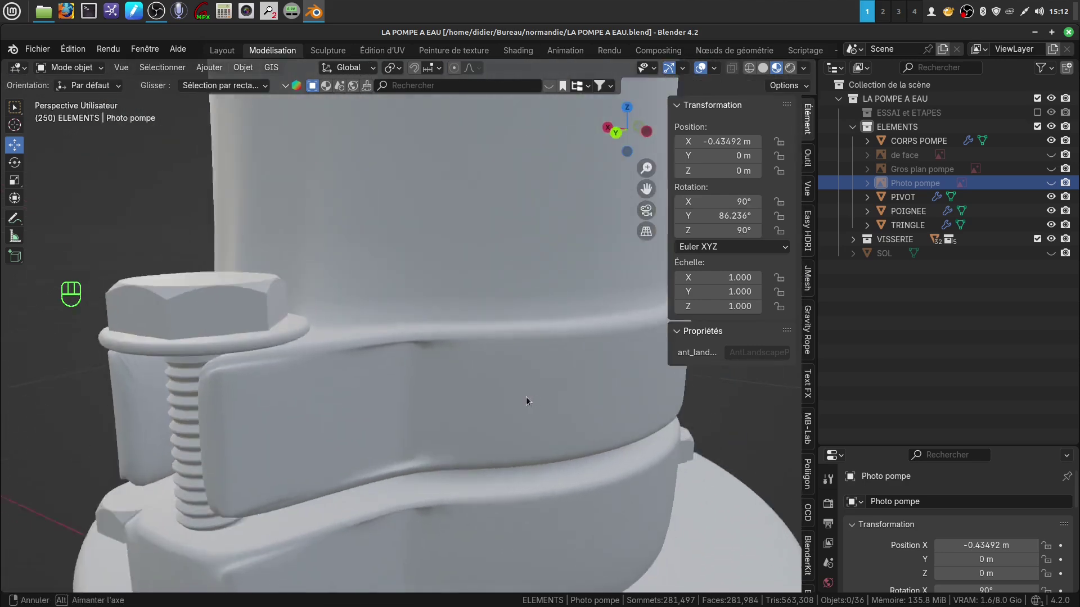
pyautogui.keyDown('shift'); pyautogui.moveTo(469, 368); pyautogui.dragTo(438, 419, button='middle'); pyautogui.keyUp('shift')
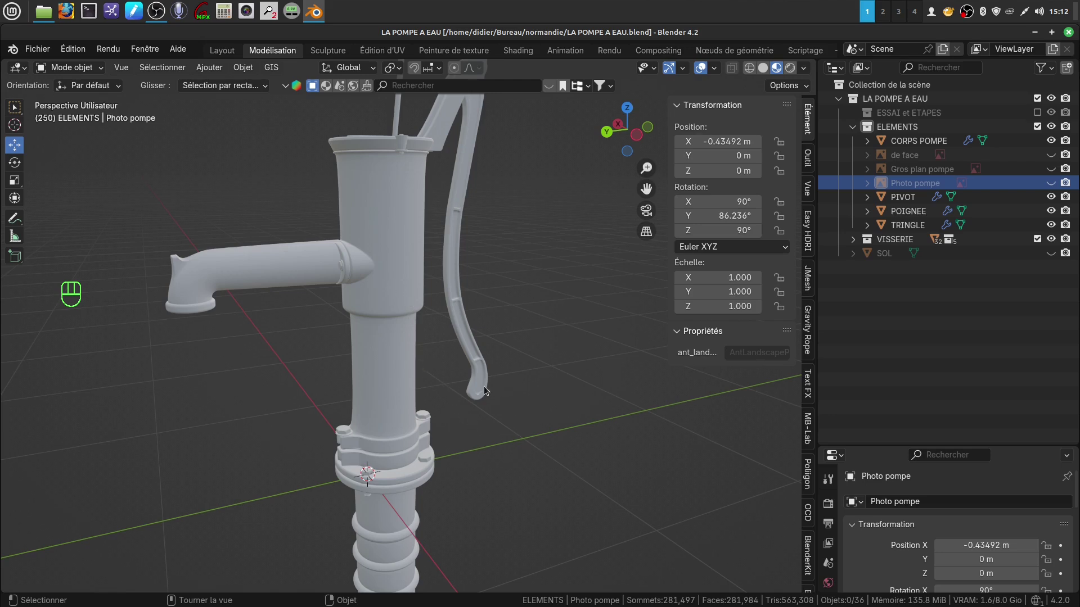
# - Select the pump body and turn off the viewport display of its Subdivision modifier
pyautogui.click(382, 376)
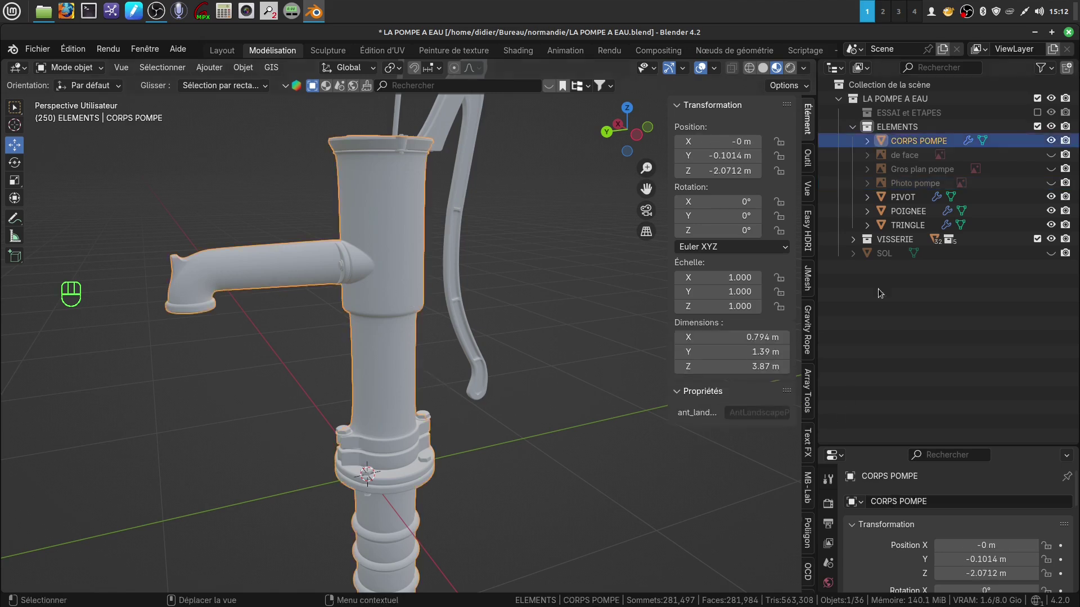
pyautogui.scroll(-4, 850, 467)
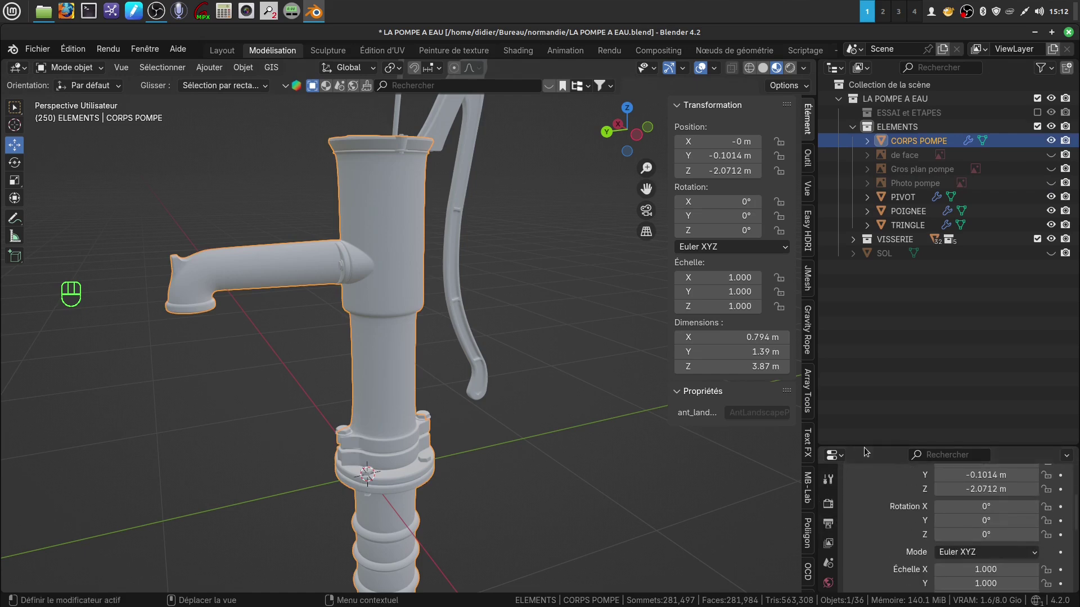
pyautogui.moveTo(865, 446); pyautogui.dragTo(838, 275)
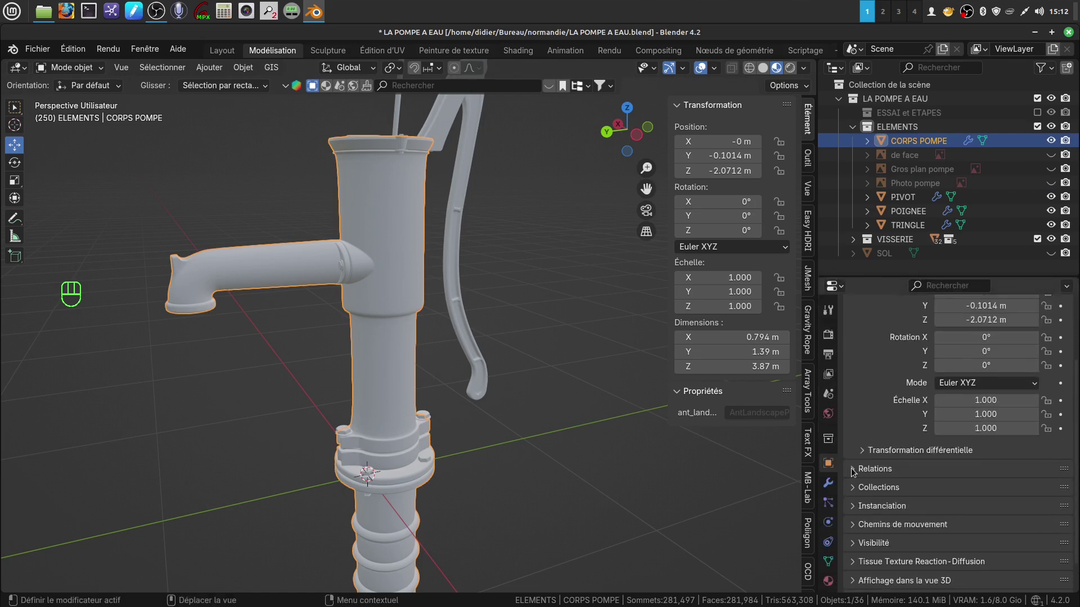
pyautogui.scroll(-1, 849, 477)
pyautogui.click(829, 483)
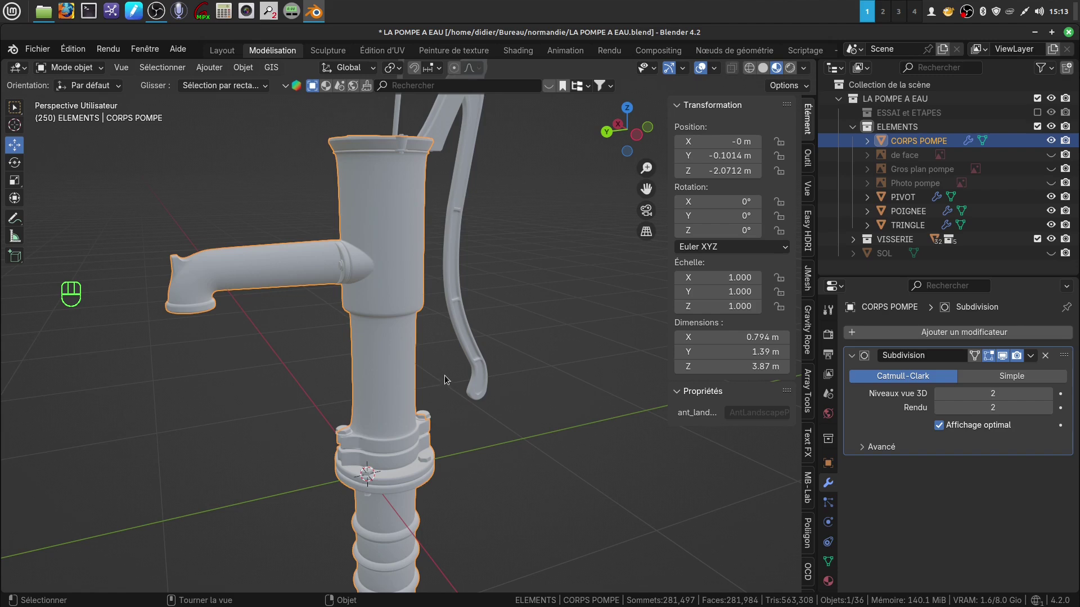
pyautogui.keyDown('shift'); pyautogui.moveTo(410, 333); pyautogui.dragTo(437, 394, button='middle'); pyautogui.keyUp('shift')
pyautogui.scroll(3, 484, 464)
pyautogui.scroll(-1, 456, 347)
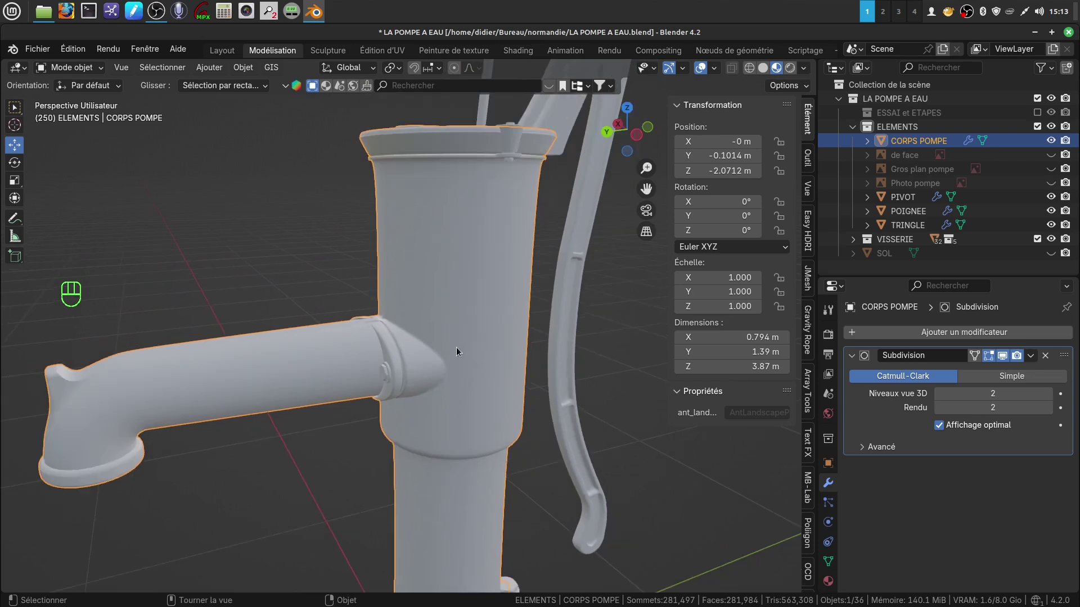
pyautogui.click(1002, 356)
pyautogui.moveTo(437, 400)
pyautogui.mouseDown(button='middle')
pyautogui.moveTo(448, 386)
pyautogui.moveTo(499, 389)
pyautogui.moveTo(457, 395)
pyautogui.mouseUp(button='middle')
pyautogui.scroll(2, 457, 396)
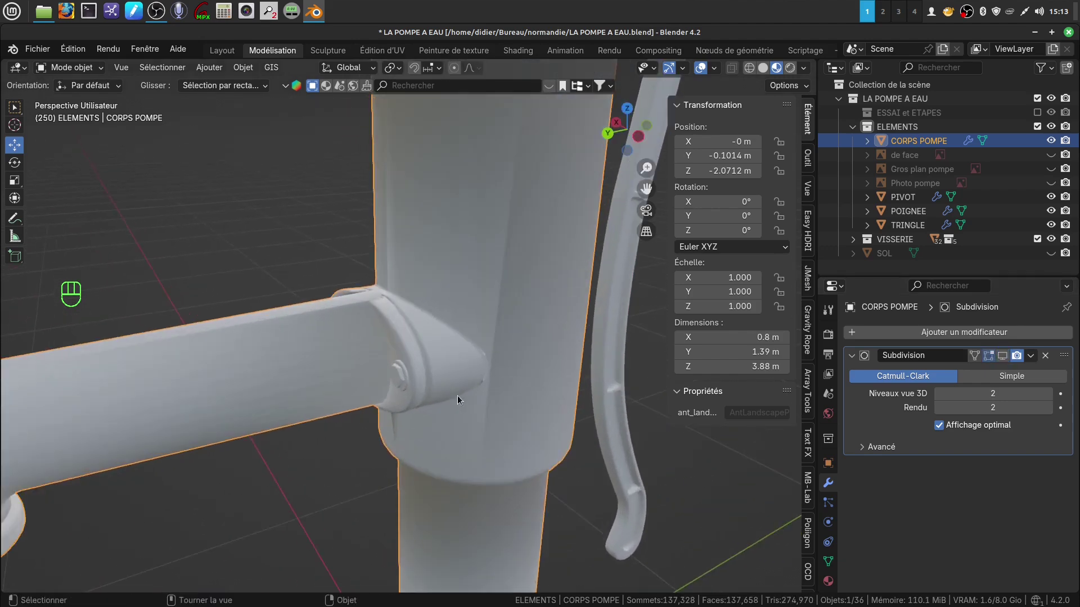
# - Put the pump body in Edit Mode and examine its mesh where the spout meets the cylinder
pyautogui.press('Tab')
pyautogui.scroll(5, 457, 397)
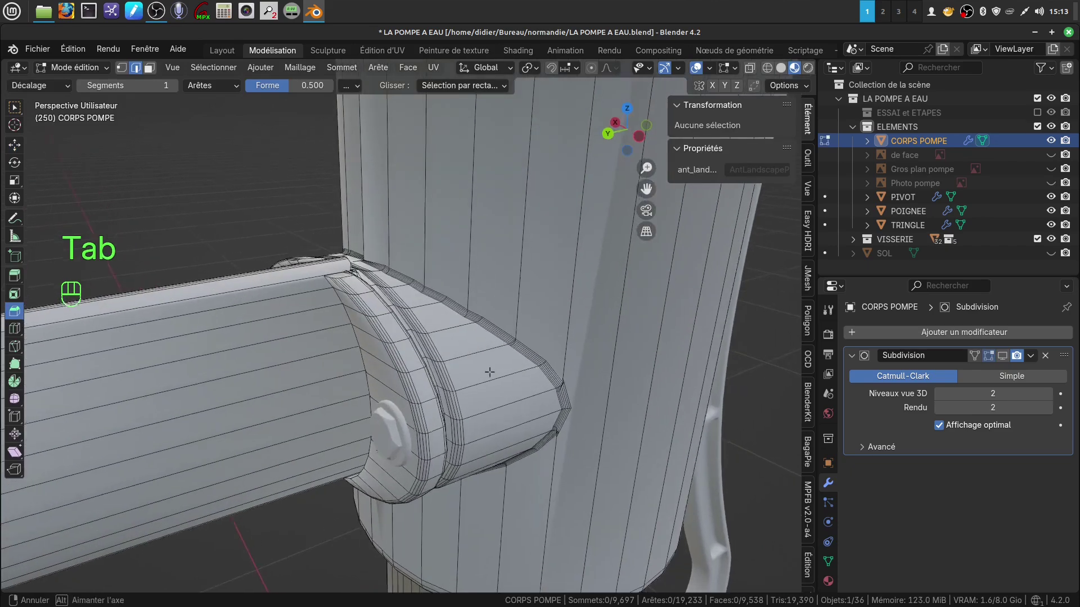
pyautogui.scroll(-1, 471, 366)
pyautogui.scroll(3, 568, 355)
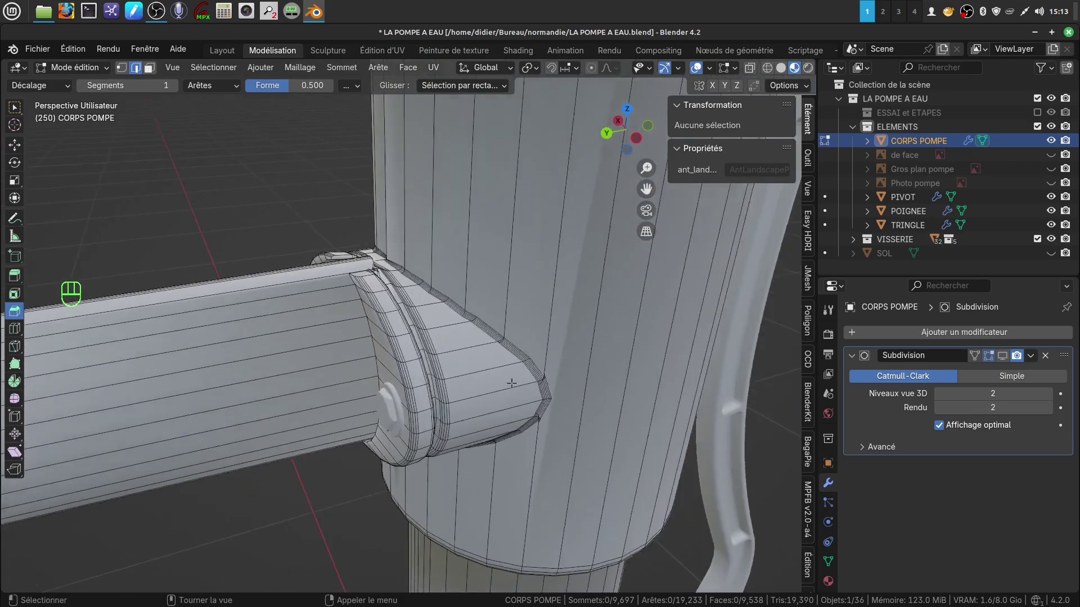
pyautogui.moveTo(448, 375); pyautogui.dragTo(491, 361, button='middle')
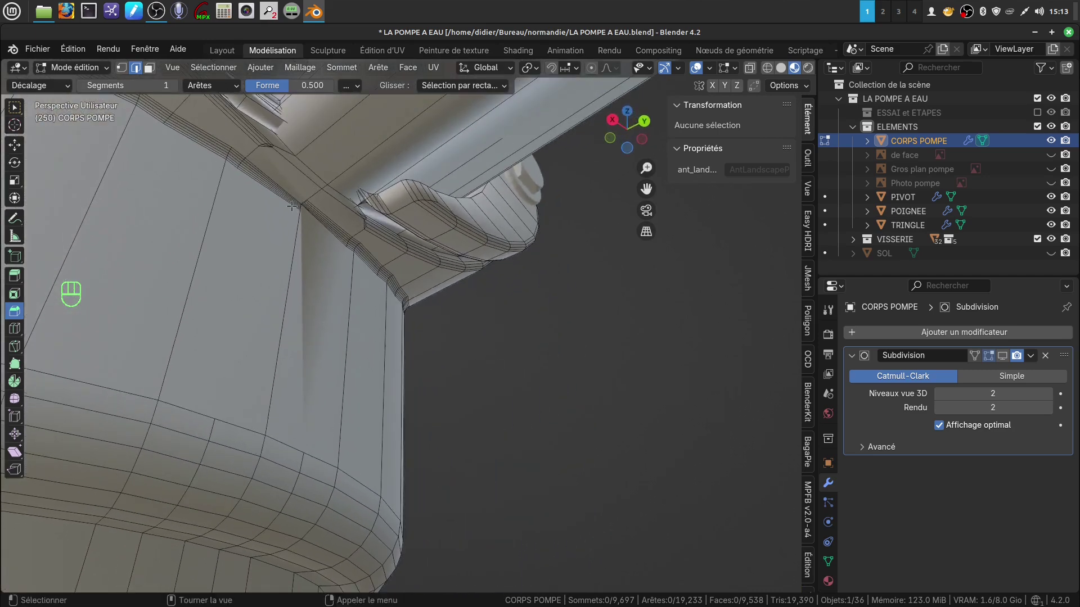
pyautogui.keyDown('shift'); pyautogui.moveTo(296, 217); pyautogui.dragTo(51, 562, button='middle'); pyautogui.keyUp('shift')
pyautogui.scroll(-3, 326, 435)
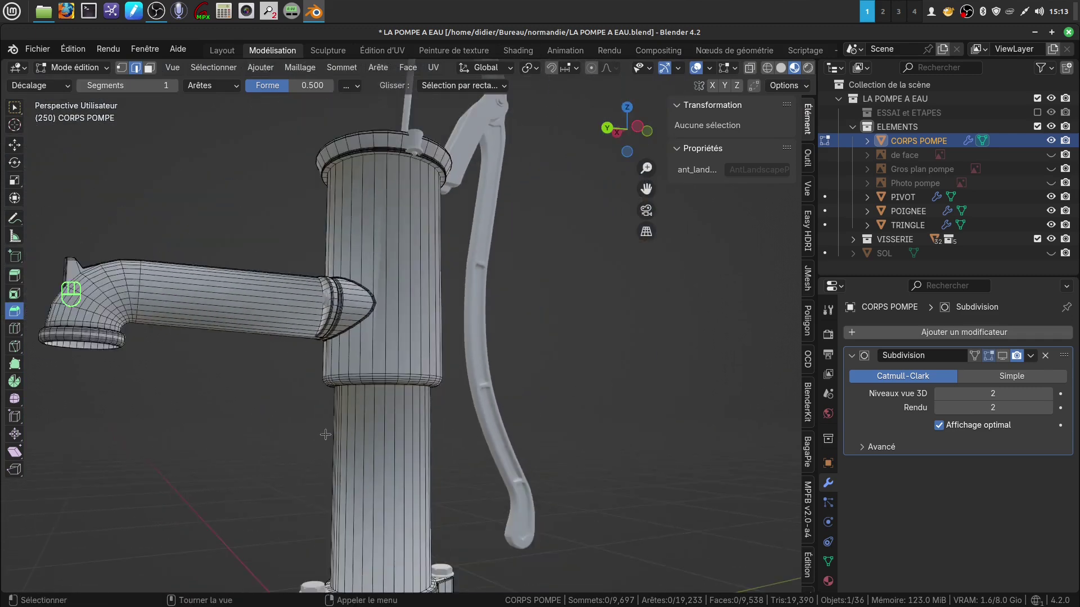
# - Examine the edge layout of the rings around the pump's lower column
pyautogui.moveTo(330, 411); pyautogui.dragTo(349, 460, button='middle')
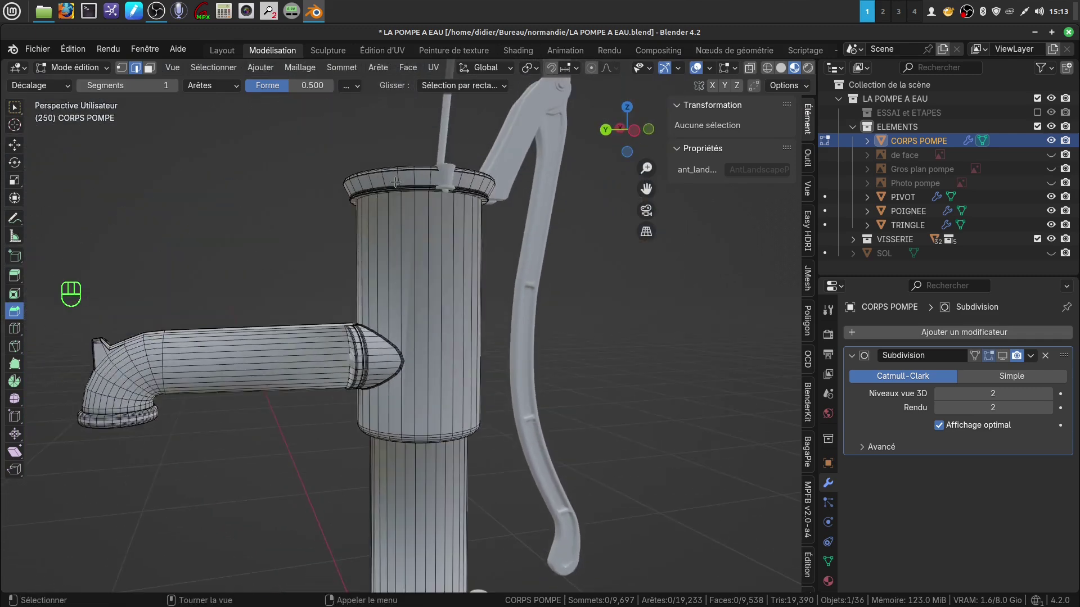
pyautogui.scroll(-3, 387, 308)
pyautogui.keyDown('shift'); pyautogui.moveTo(387, 308); pyautogui.dragTo(384, 294, button='middle'); pyautogui.keyUp('shift')
pyautogui.scroll(4, 385, 294)
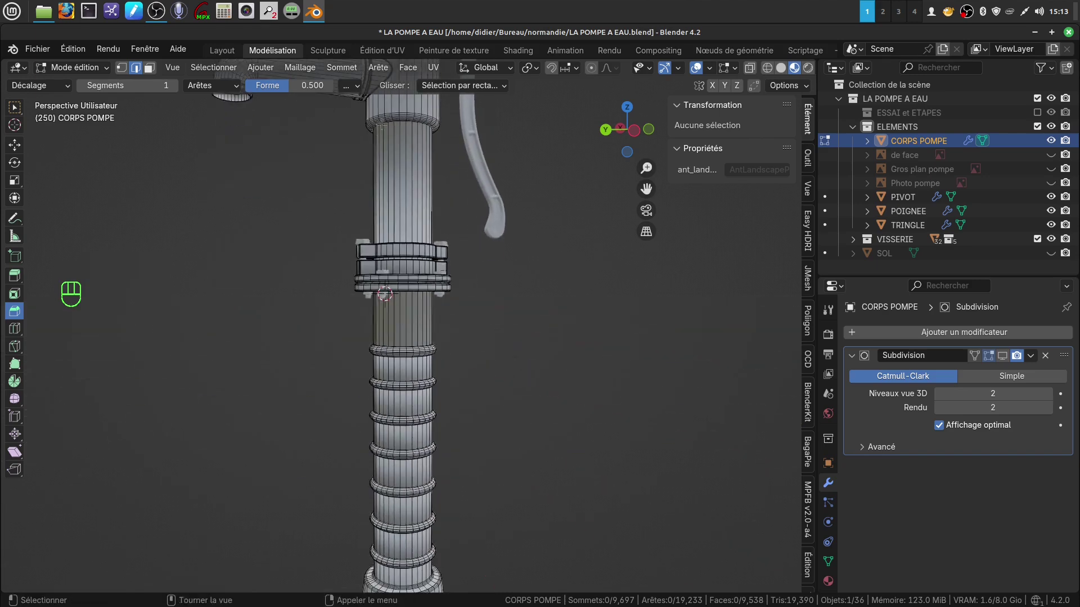
pyautogui.scroll(2, 428, 497)
pyautogui.keyDown('shift'); pyautogui.moveTo(433, 509); pyautogui.dragTo(420, 450, button='middle'); pyautogui.keyUp('shift')
pyautogui.scroll(2, 428, 407)
pyautogui.scroll(5, 422, 444)
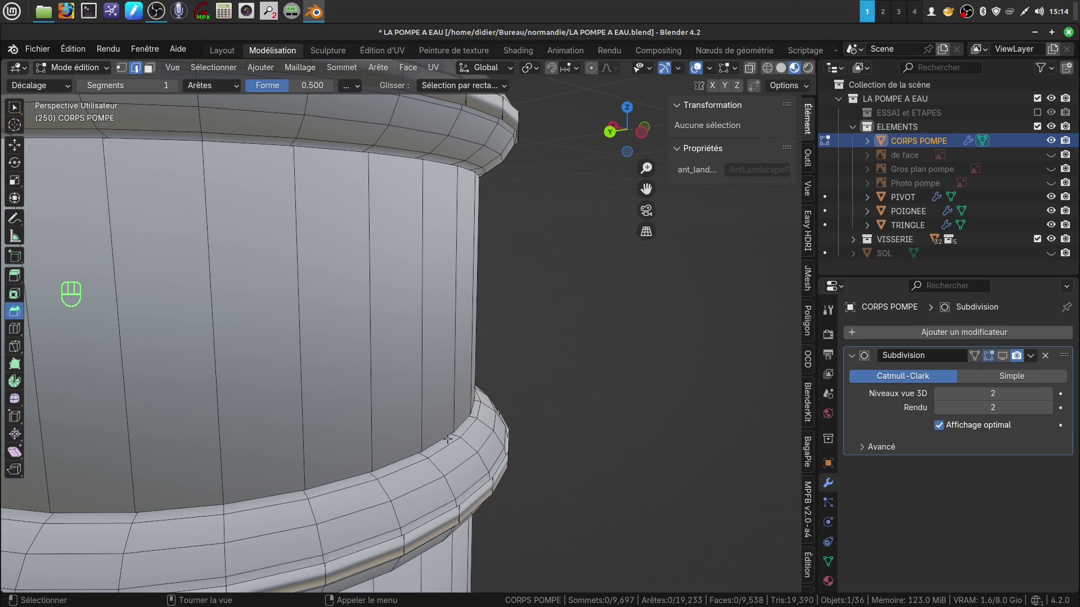
pyautogui.scroll(-2, 421, 445)
pyautogui.keyDown('shift'); pyautogui.scroll(-2, 425, 438); pyautogui.keyUp('shift')
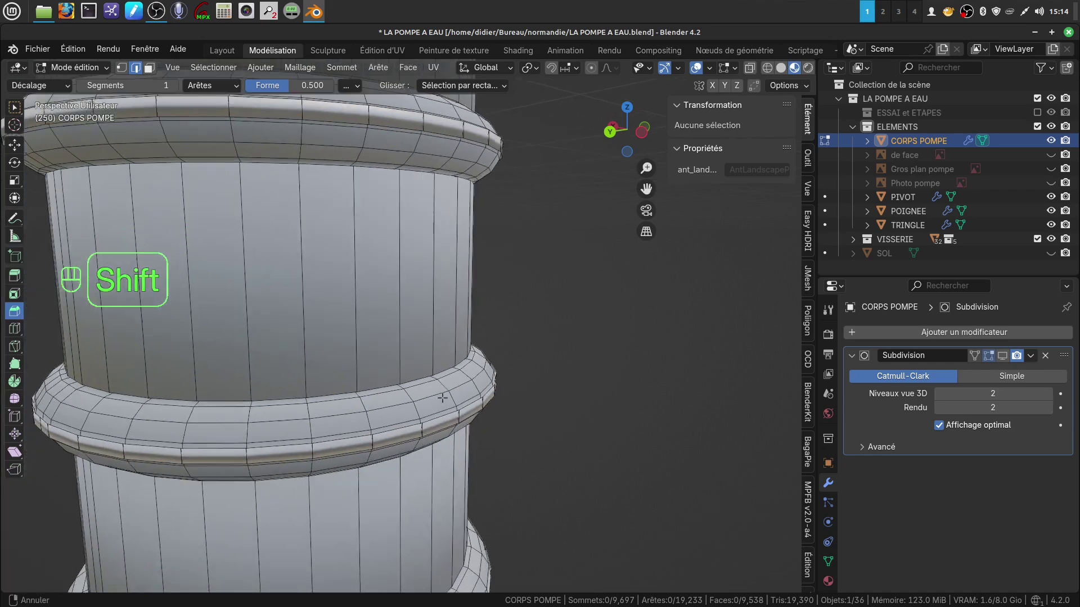
# - Return to Object Mode and inspect the shading and silhouette of the lower column's rings
pyautogui.press('Tab')
pyautogui.scroll(3, 417, 435)
pyautogui.scroll(-5, 429, 430)
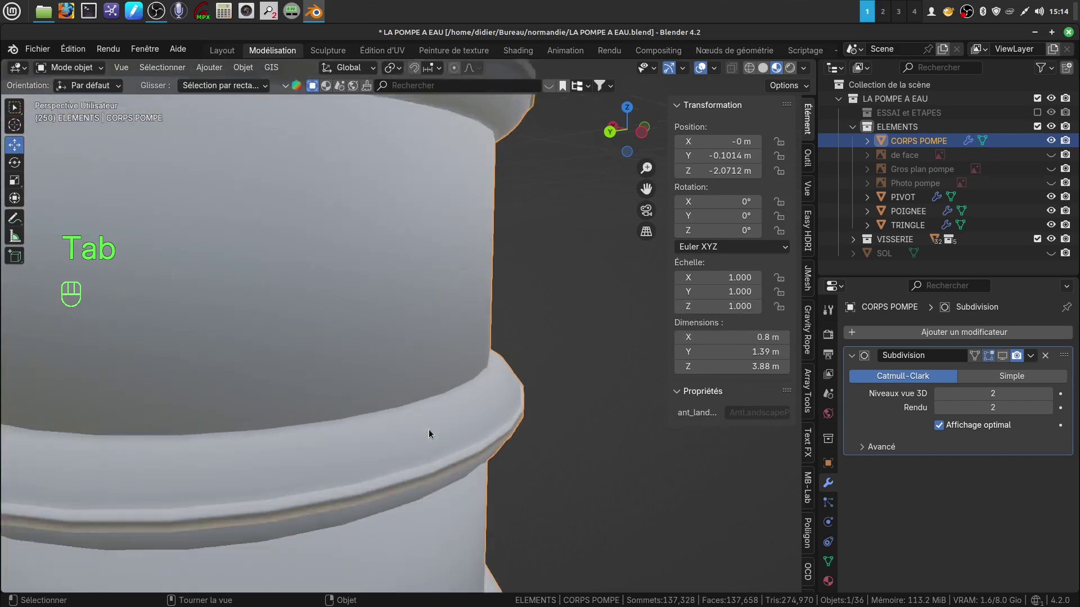
pyautogui.keyDown('shift'); pyautogui.moveTo(420, 417); pyautogui.dragTo(501, 352, button='middle'); pyautogui.keyUp('shift')
pyautogui.scroll(3, 462, 405)
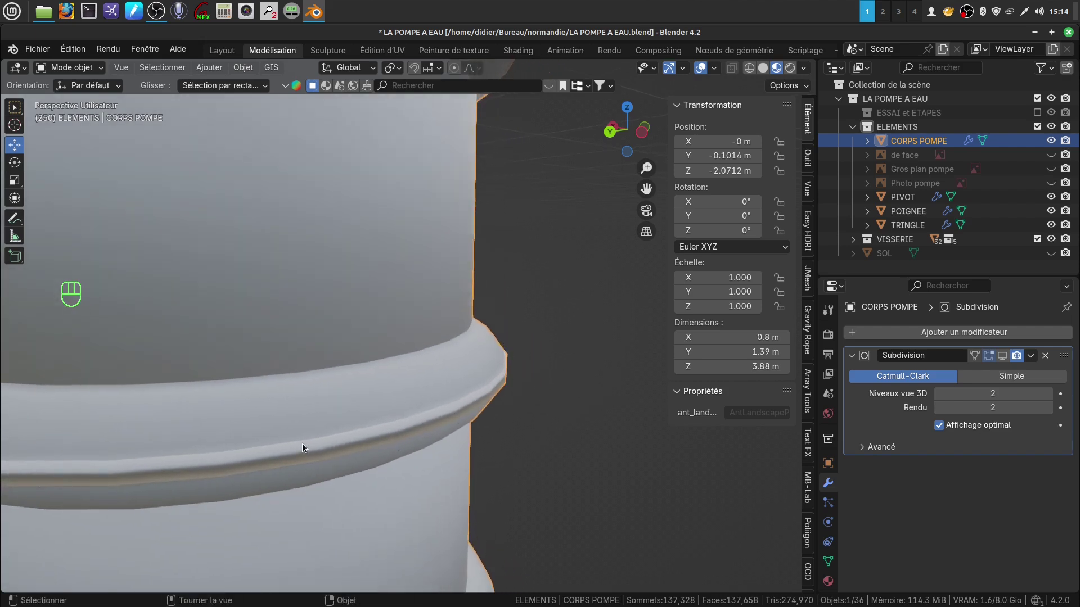
pyautogui.scroll(-5, 302, 443)
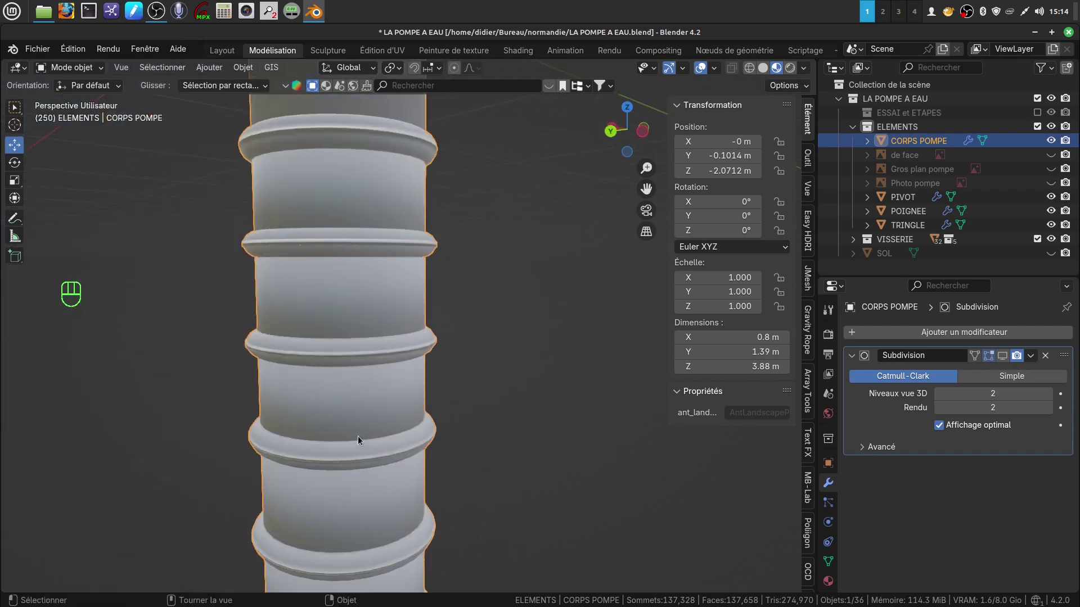
pyautogui.keyDown('shift'); pyautogui.moveTo(357, 436); pyautogui.dragTo(415, 430, button='middle'); pyautogui.keyUp('shift')
# - Reopen the pump body in Edit Mode and review the column mesh from the base up to the bolted flange
pyautogui.press('Tab')
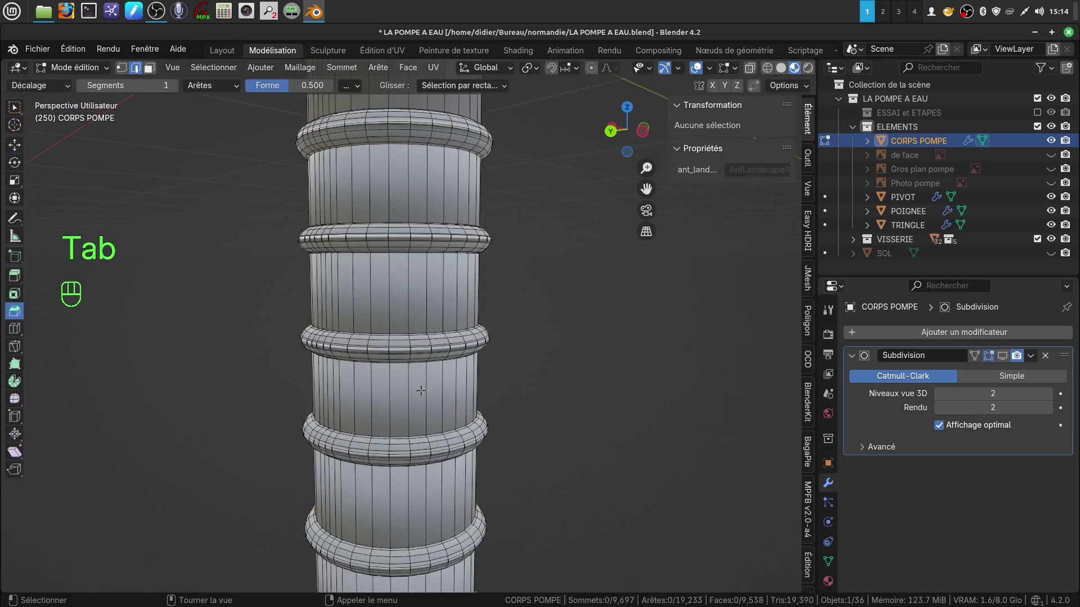
pyautogui.scroll(-5, 428, 411)
pyautogui.keyDown('shift'); pyautogui.moveTo(400, 376); pyautogui.dragTo(413, 388, button='middle'); pyautogui.keyUp('shift')
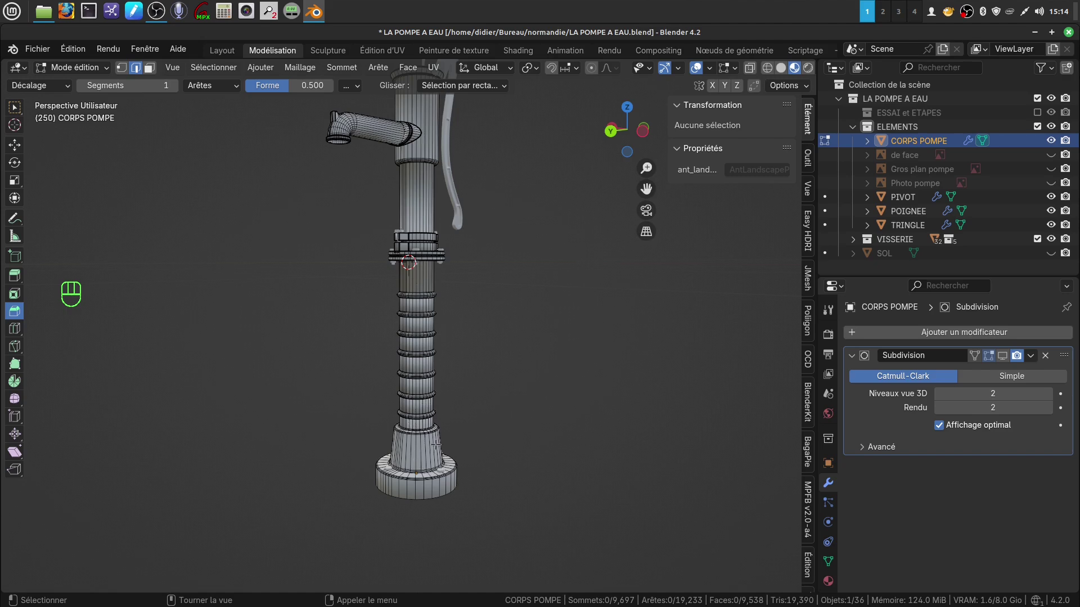
pyautogui.scroll(5, 435, 445)
pyautogui.keyDown('shift'); pyautogui.scroll(3, 416, 428); pyautogui.keyUp('shift')
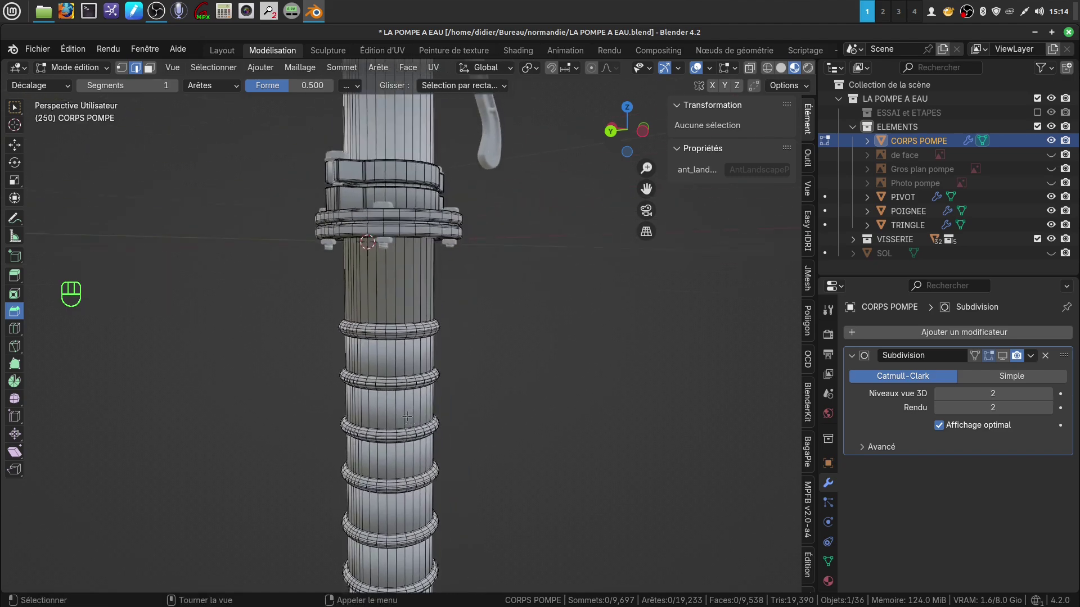
pyautogui.scroll(4, 406, 416)
pyautogui.moveTo(412, 387); pyautogui.dragTo(483, 405, button='middle')
pyautogui.scroll(6, 496, 406)
pyautogui.keyDown('shift'); pyautogui.scroll(2, 458, 407); pyautogui.keyUp('shift')
pyautogui.scroll(-6, 483, 405)
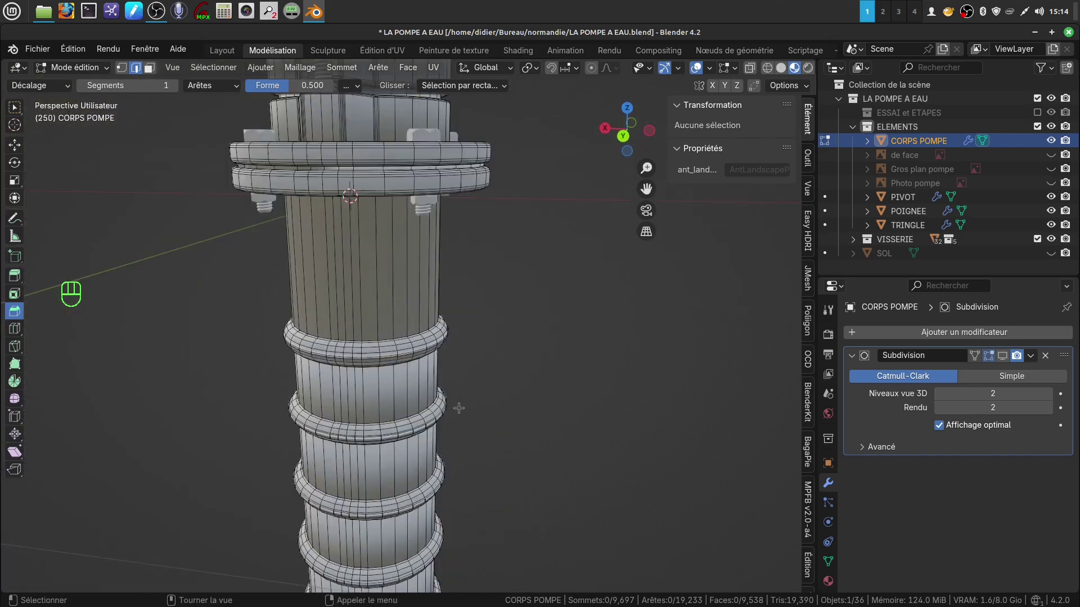
pyautogui.scroll(-3, 450, 388)
pyautogui.keyDown('shift'); pyautogui.scroll(1, 447, 371); pyautogui.keyUp('shift')
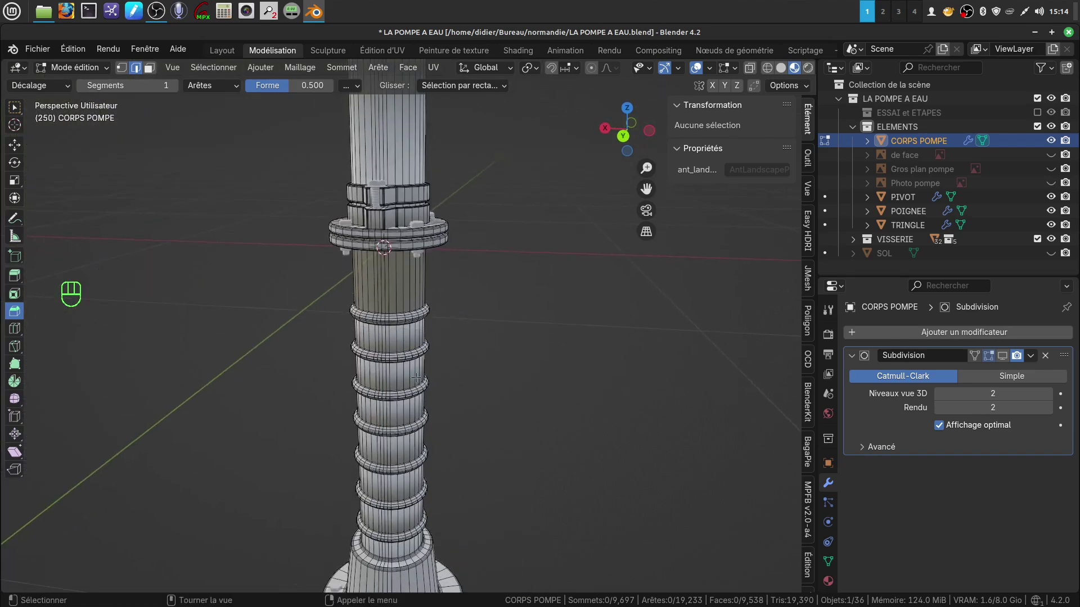
# - Return to Object Mode and delete the Subdivision modifier from the pump body
pyautogui.press('Tab')
pyautogui.scroll(-3, 416, 392)
pyautogui.moveTo(416, 392); pyautogui.dragTo(339, 386, button='middle')
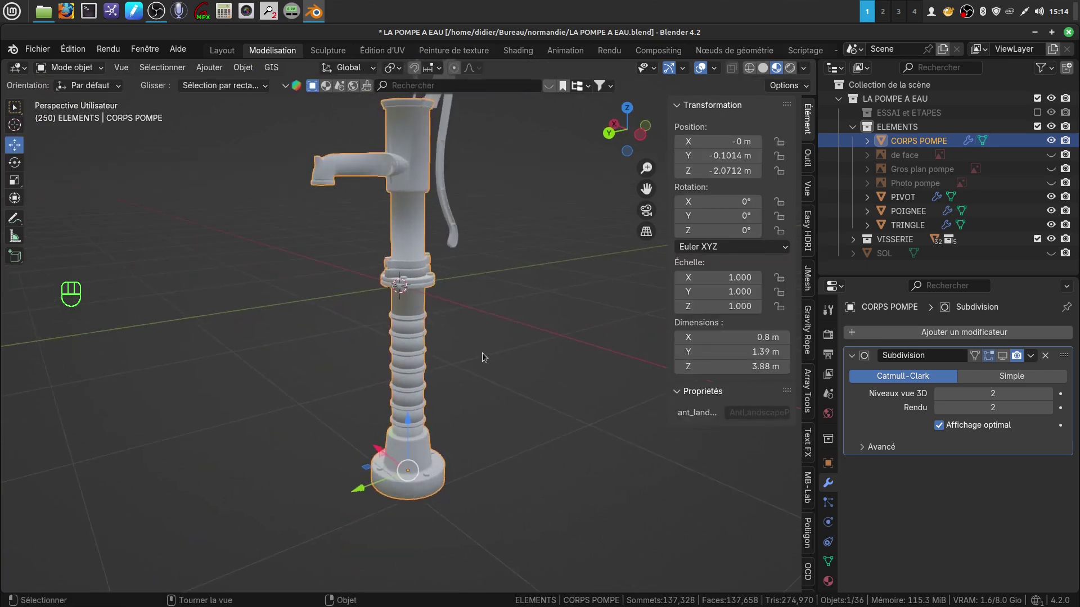
pyautogui.click(1046, 356)
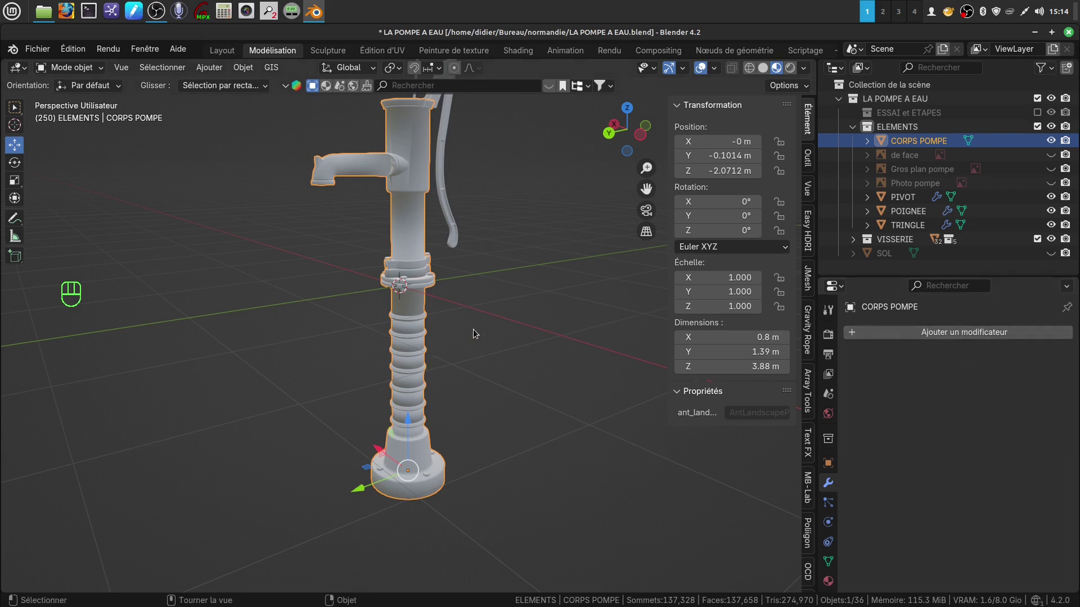
# - Add a Smooth by Angle (Lisser selon l'angle) modifier to the pump body
pyautogui.keyDown('shift'); pyautogui.moveTo(474, 329); pyautogui.dragTo(440, 380, button='middle'); pyautogui.keyUp('shift')
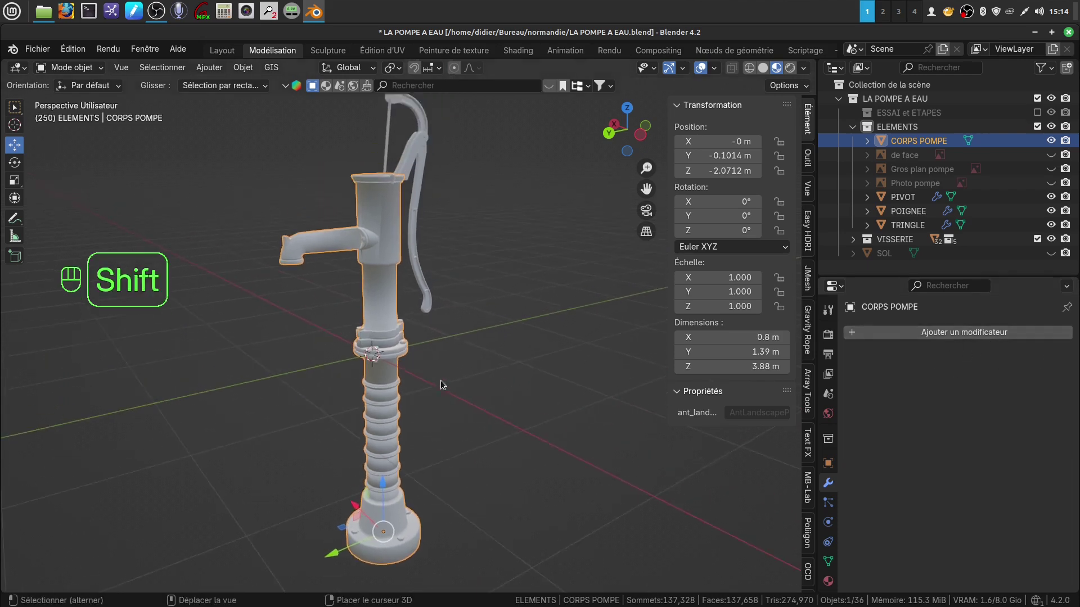
pyautogui.click(960, 333)
pyautogui.moveTo(899, 417)
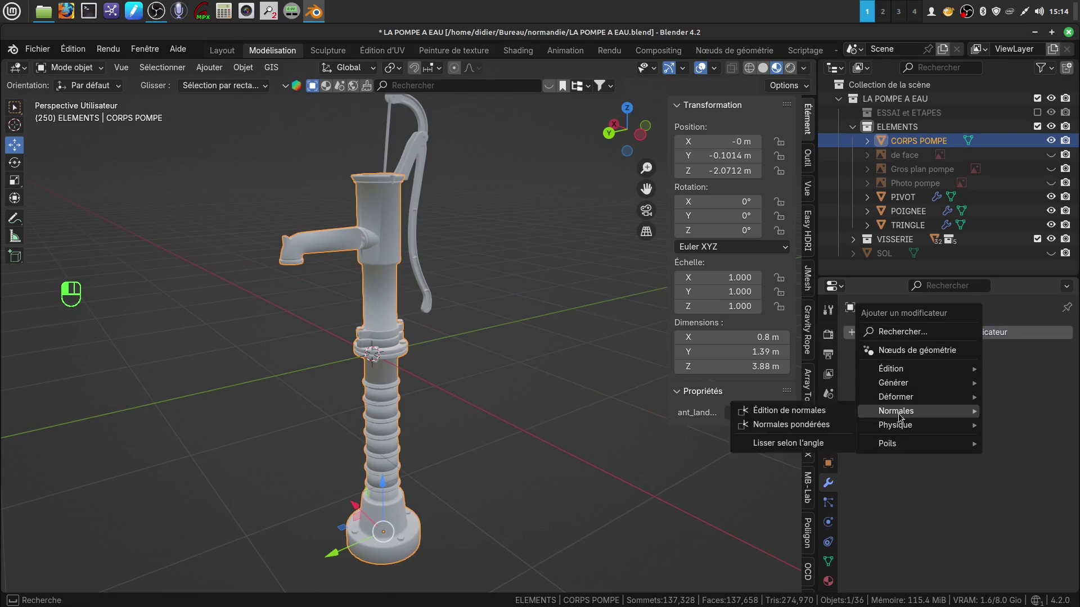
pyautogui.click(792, 442)
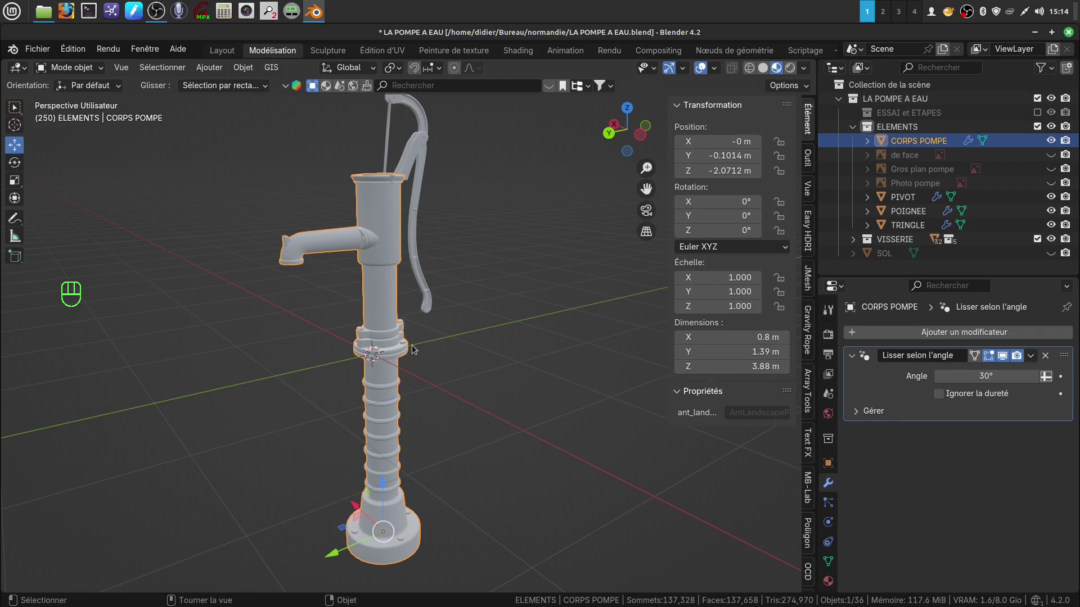
# - Select the pump handle, put it in Edit Mode and examine the mesh around its upper recess
pyautogui.scroll(5, 413, 333)
pyautogui.moveTo(413, 333)
pyautogui.mouseDown(button='middle')
pyautogui.moveTo(328, 298)
pyautogui.moveTo(355, 278)
pyautogui.moveTo(424, 311)
pyautogui.moveTo(448, 370)
pyautogui.moveTo(484, 372)
pyautogui.moveTo(536, 353)
pyautogui.moveTo(464, 351)
pyautogui.moveTo(358, 321)
pyautogui.moveTo(363, 313)
pyautogui.moveTo(380, 366)
pyautogui.moveTo(296, 385)
pyautogui.moveTo(328, 347)
pyautogui.moveTo(436, 315)
pyautogui.moveTo(463, 343)
pyautogui.moveTo(441, 356)
pyautogui.moveTo(431, 341)
pyautogui.mouseUp(button='middle')
pyautogui.scroll(-3, 432, 341)
pyautogui.moveTo(396, 268); pyautogui.dragTo(344, 434, button='middle')
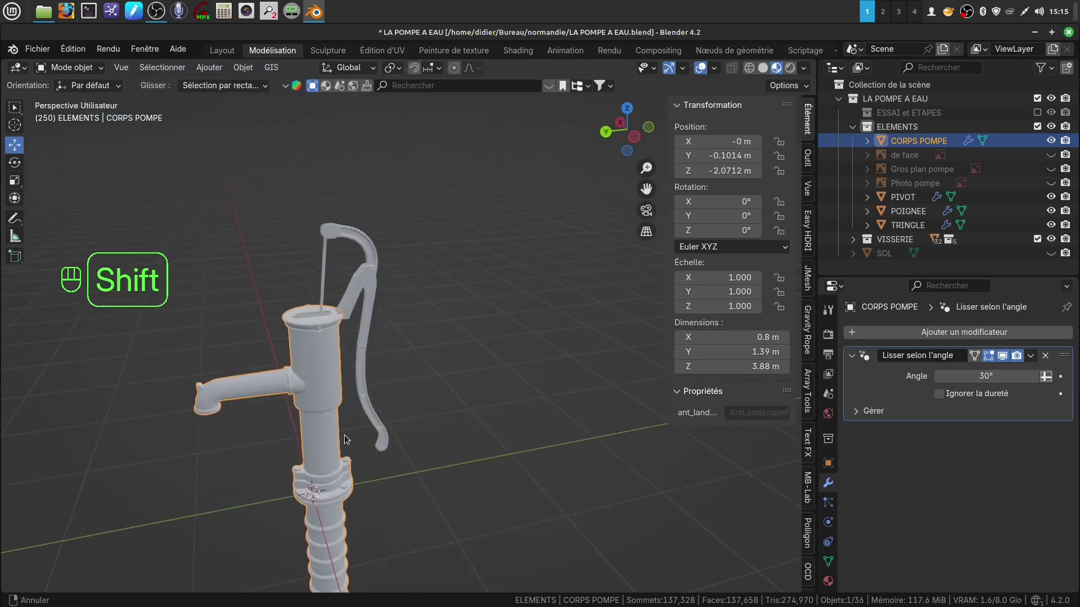
pyautogui.scroll(5, 374, 398)
pyautogui.keyDown('shift'); pyautogui.moveTo(350, 294); pyautogui.dragTo(481, 304, button='middle'); pyautogui.keyUp('shift')
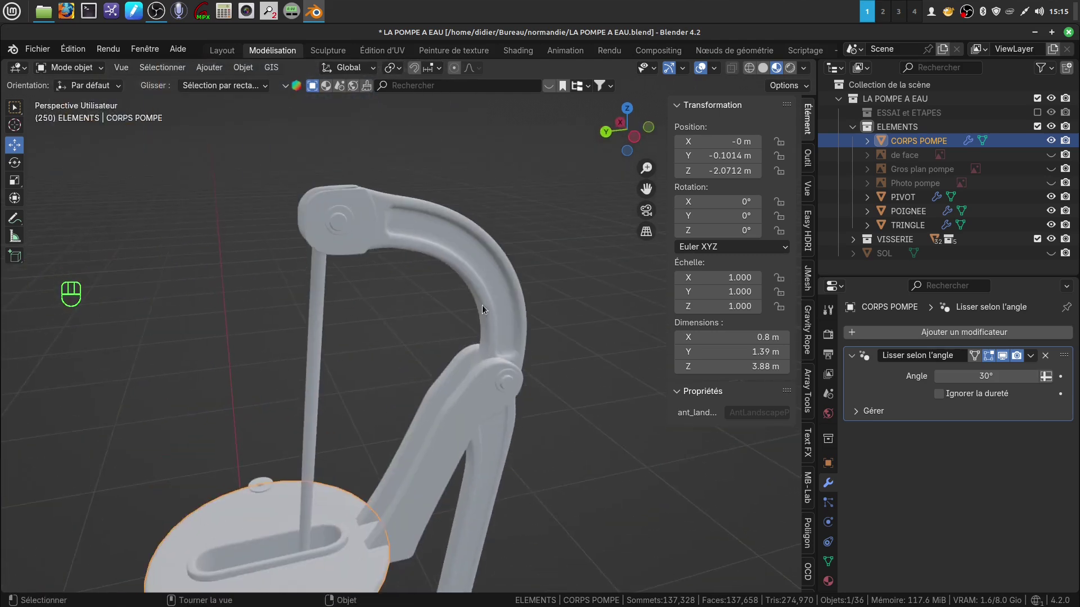
pyautogui.click(484, 286)
pyautogui.press('Tab')
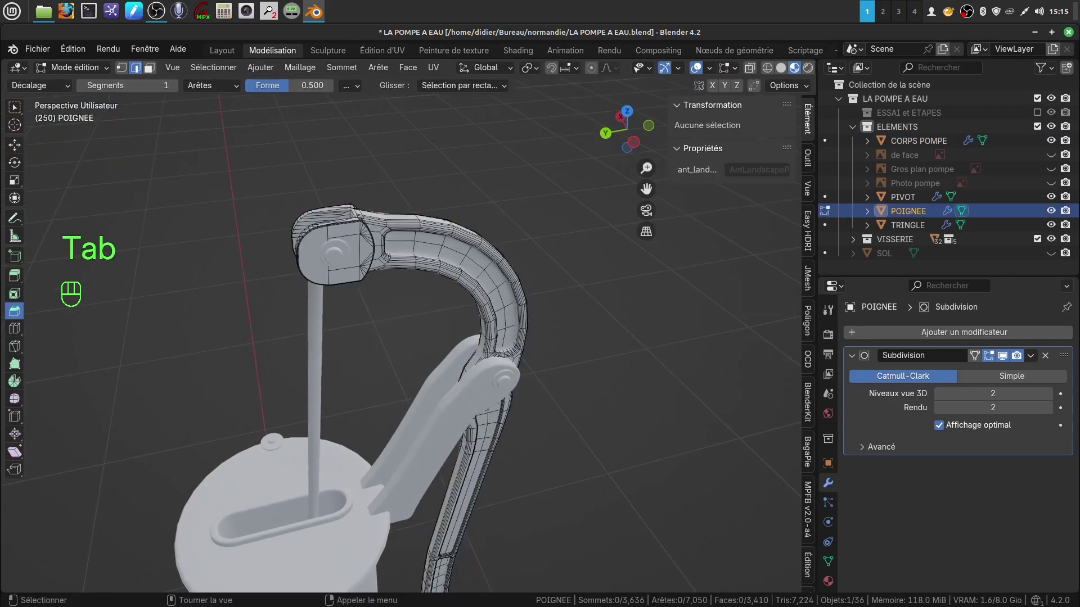
pyautogui.scroll(5, 511, 349)
pyautogui.keyDown('shift'); pyautogui.moveTo(439, 315); pyautogui.dragTo(364, 340, button='middle'); pyautogui.keyUp('shift')
pyautogui.scroll(3, 375, 387)
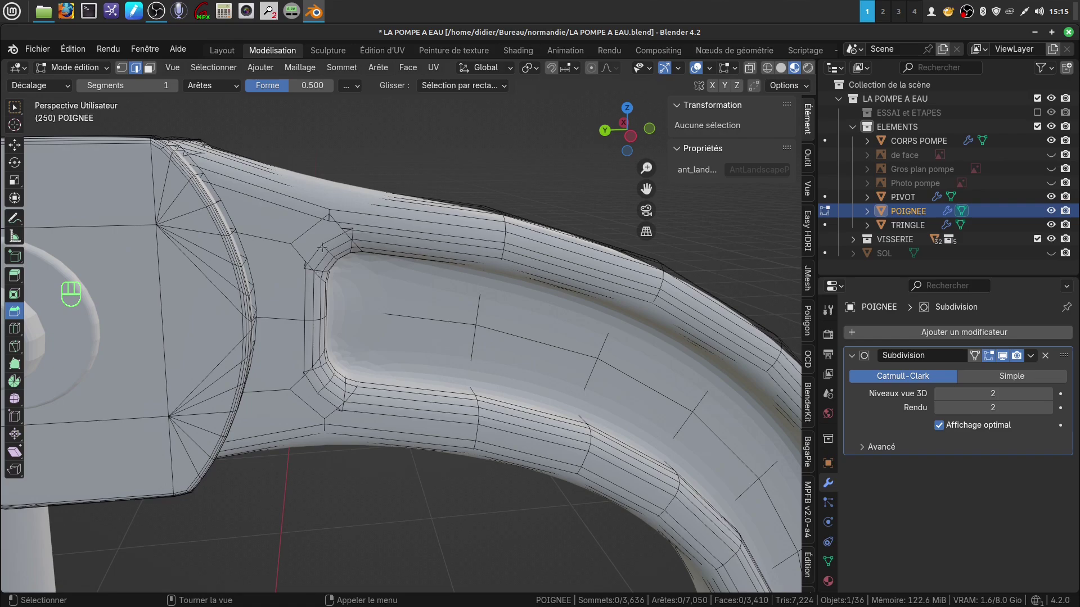
# - Finish examining the pump handle's mesh, return it to Object Mode and review the whole pump with its handle
pyautogui.moveTo(336, 272); pyautogui.dragTo(371, 301, button='middle')
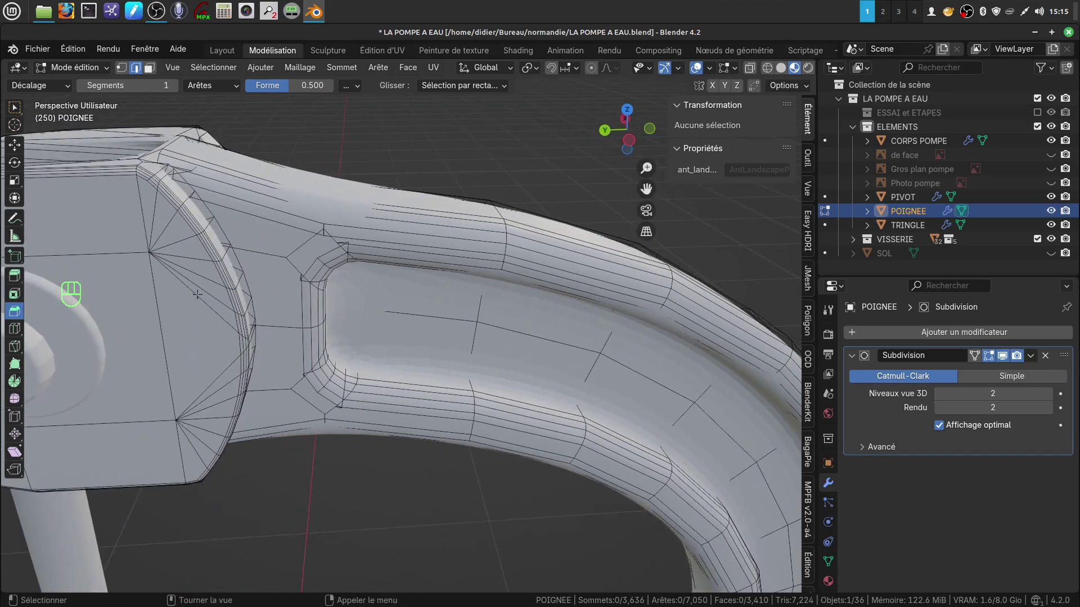
pyautogui.scroll(-5, 393, 337)
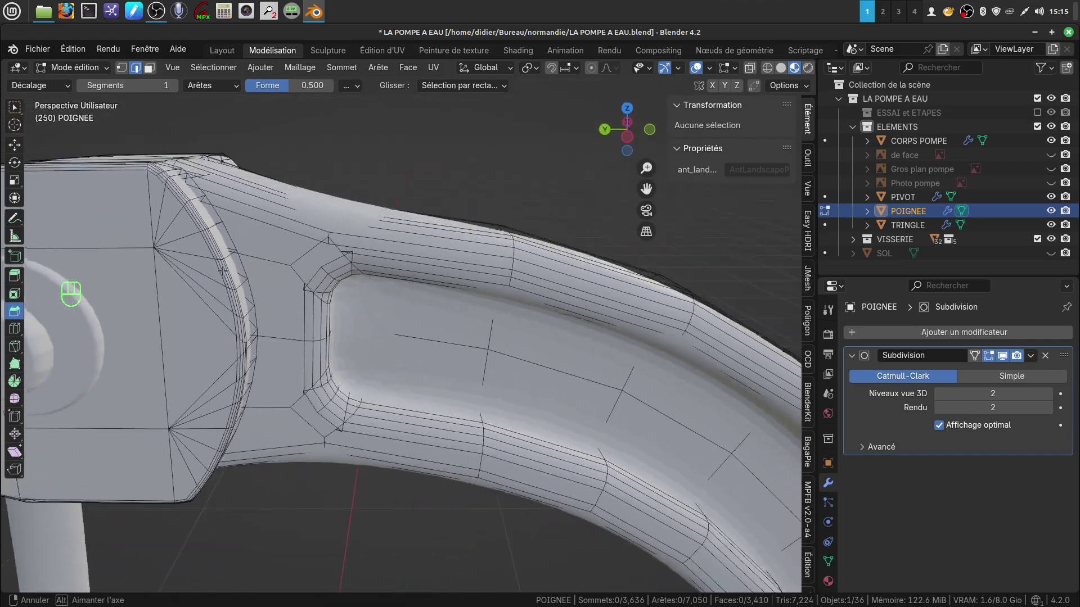
pyautogui.scroll(-4, 401, 449)
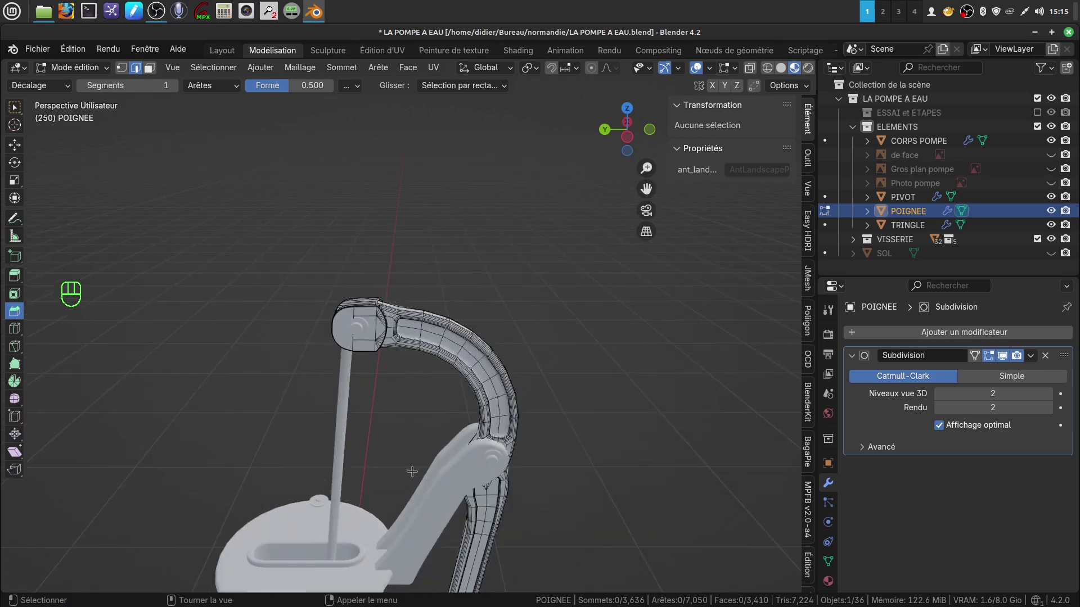
pyautogui.keyDown('shift'); pyautogui.moveTo(412, 471); pyautogui.dragTo(438, 363, button='middle'); pyautogui.keyUp('shift')
pyautogui.scroll(-2, 415, 393)
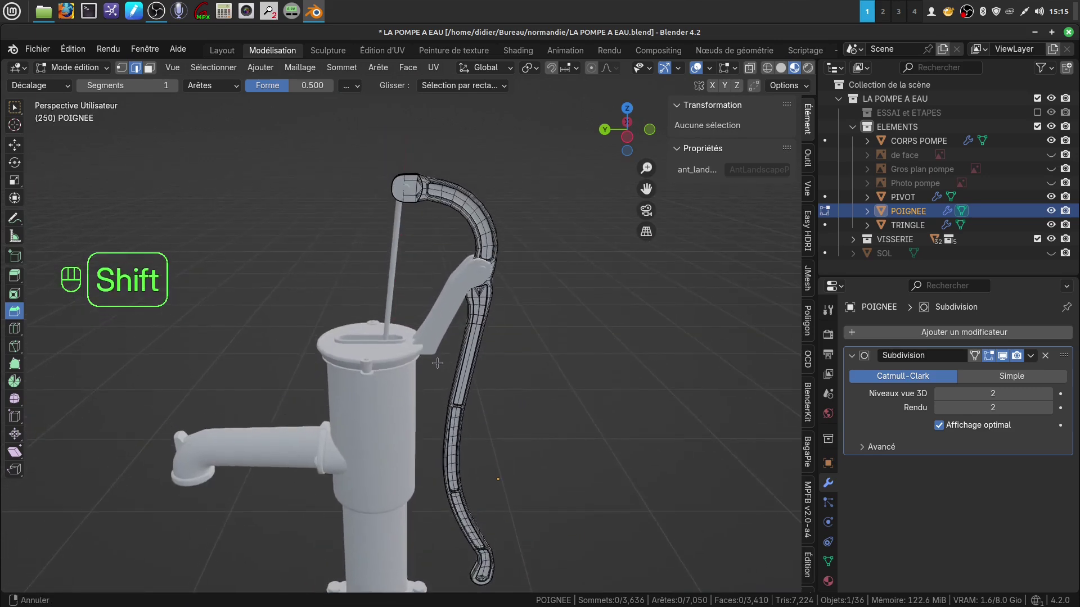
pyautogui.press('Tab')
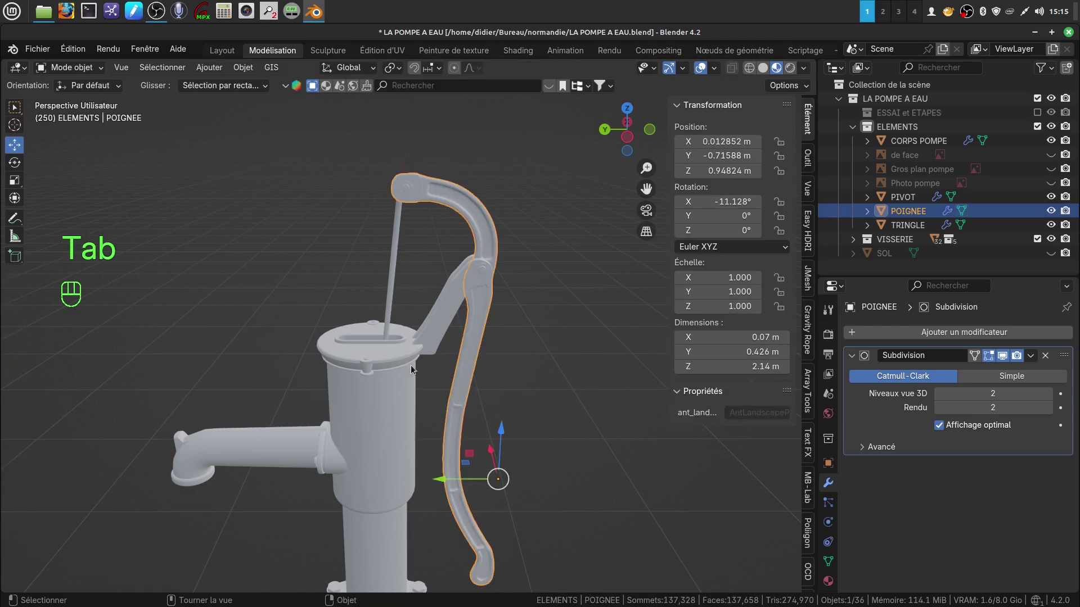
pyautogui.keyDown('shift'); pyautogui.moveTo(408, 369); pyautogui.dragTo(433, 286, button='middle'); pyautogui.keyUp('shift')
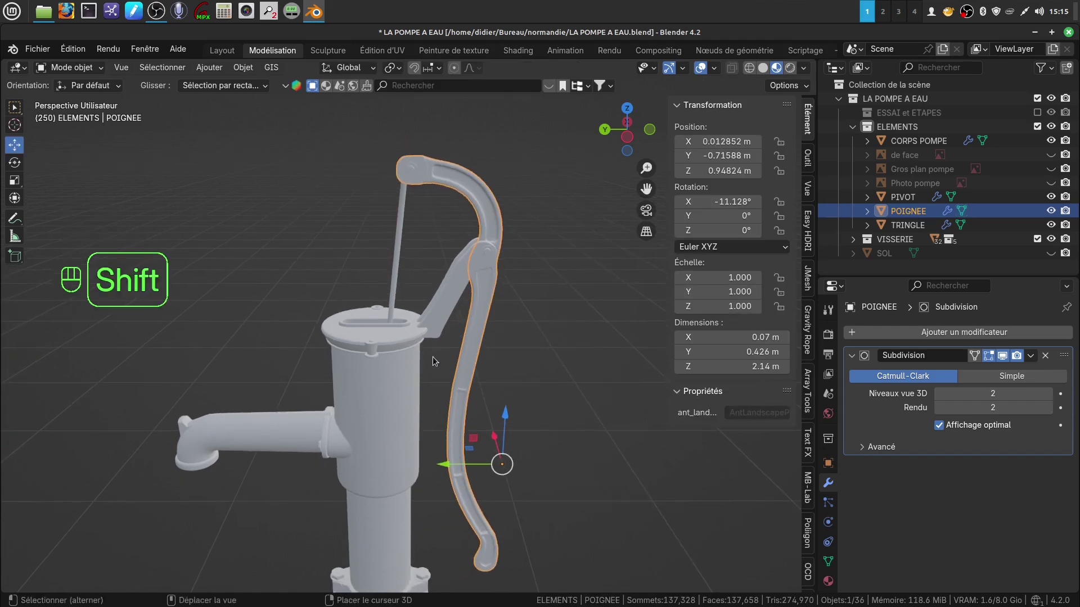
pyautogui.moveTo(433, 356)
pyautogui.keyDown('shift'); pyautogui.mouseDown(button='middle')
pyautogui.moveTo(411, 346)
pyautogui.moveTo(431, 356)
pyautogui.mouseUp(button='middle'); pyautogui.keyUp('shift')
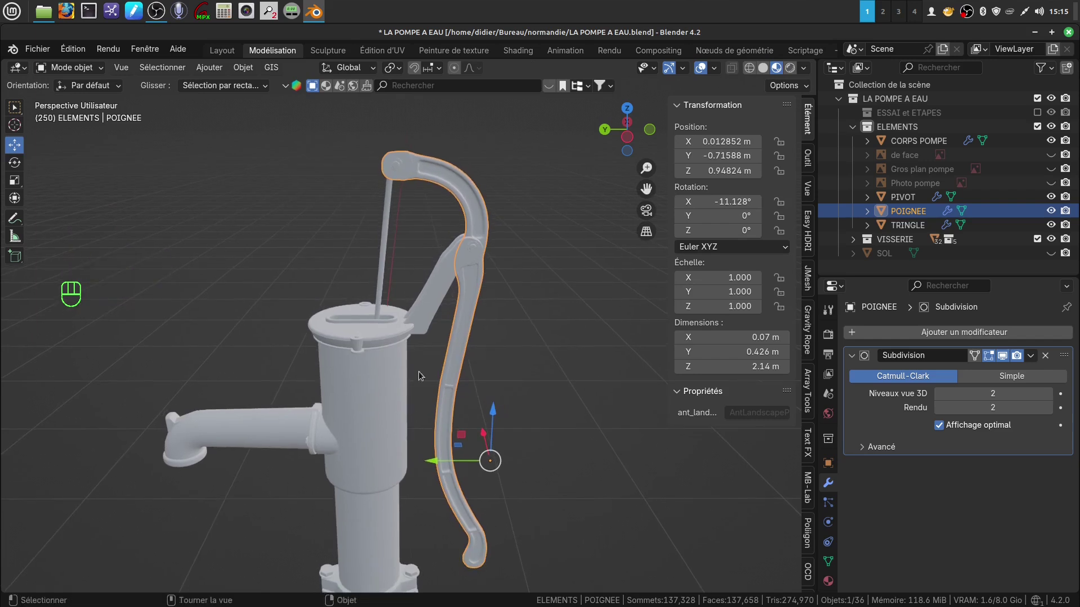
pyautogui.scroll(-3, 417, 392)
pyautogui.keyDown('shift'); pyautogui.moveTo(418, 392); pyautogui.dragTo(443, 356, button='middle'); pyautogui.keyUp('shift')
pyautogui.scroll(2, 455, 338)
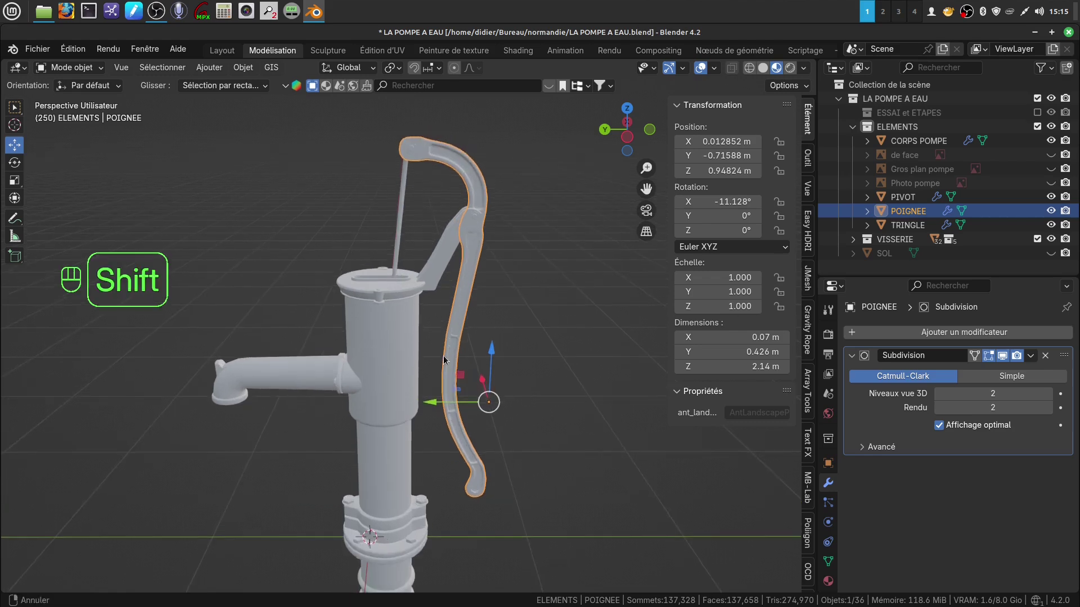
# - Close the water pump file without saving its changes and close the normandie folder window
pyautogui.click(1069, 32)
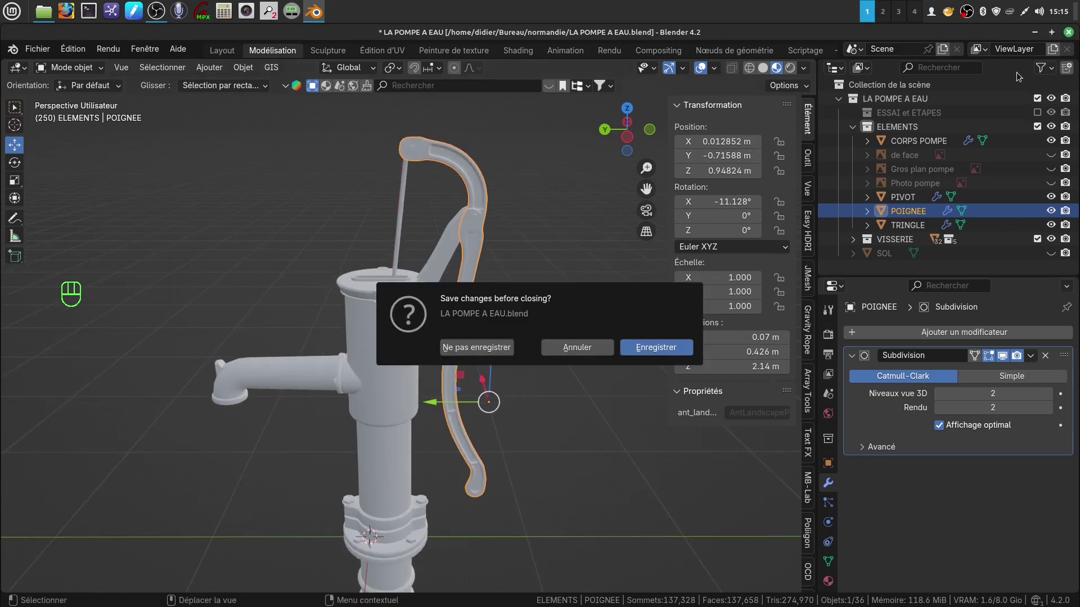
pyautogui.click(495, 347)
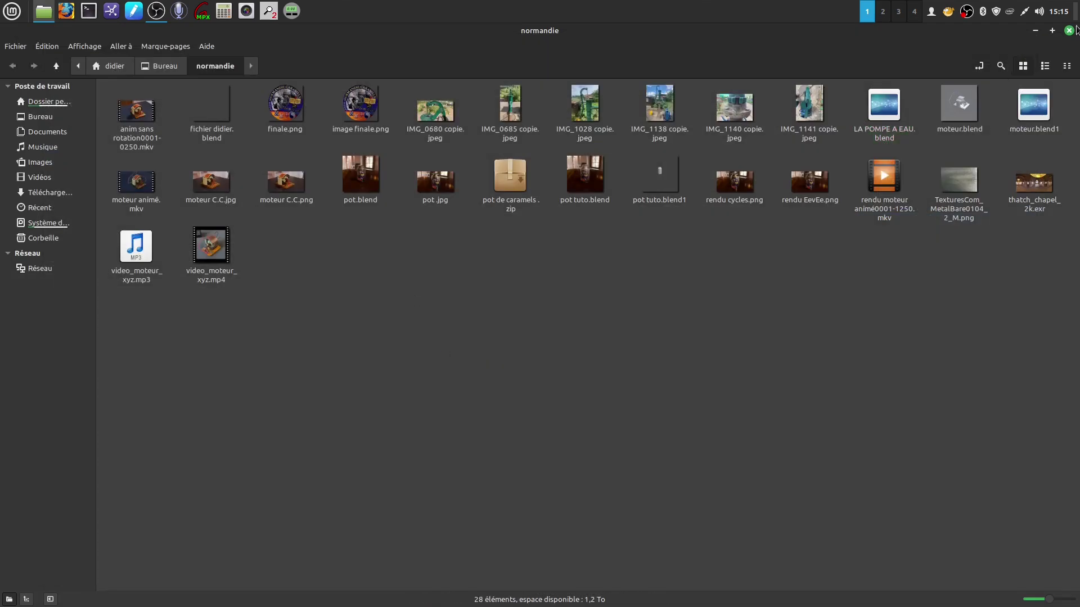
pyautogui.click(1069, 31)
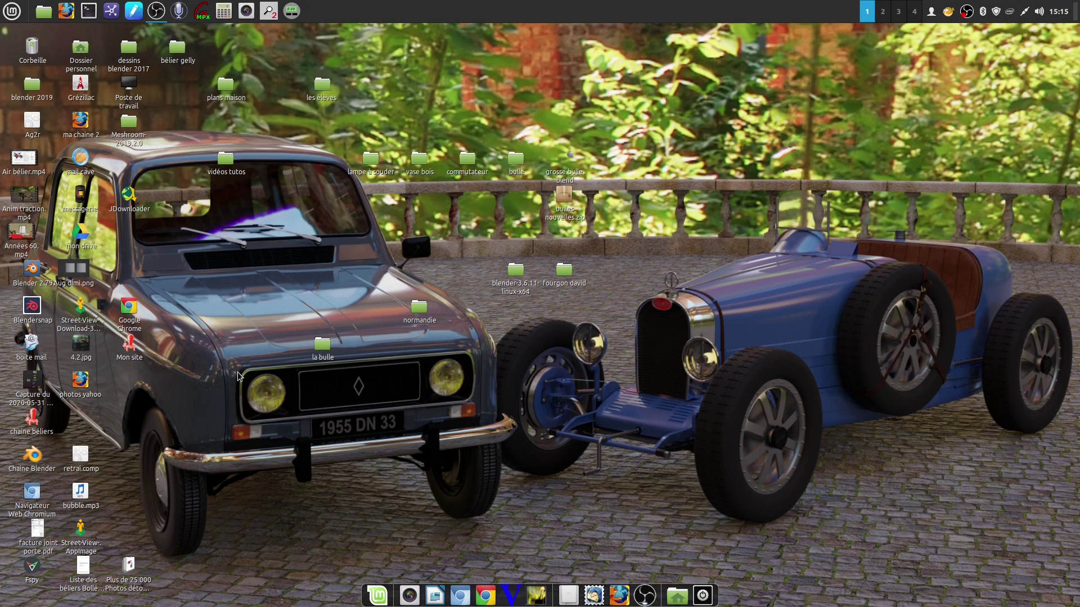
# - Launch Blender from the desktop and add a mesh circle with 32 vertices and a 1 m radius at the origin
pyautogui.doubleClick(29, 309)
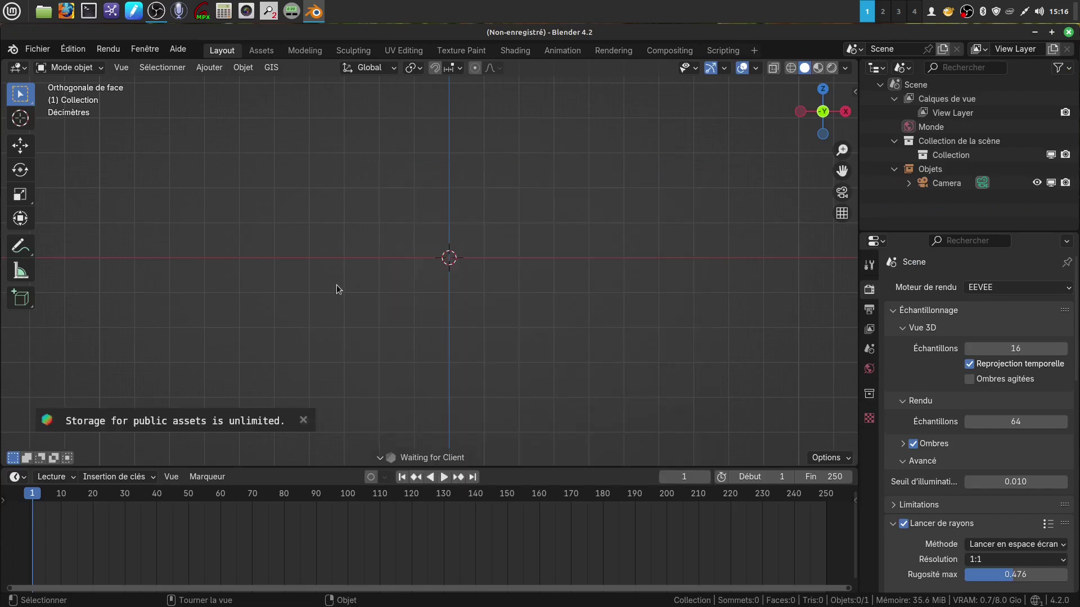
pyautogui.keyDown('shift'); pyautogui.moveTo(328, 301); pyautogui.dragTo(332, 315, button='middle'); pyautogui.keyUp('shift')
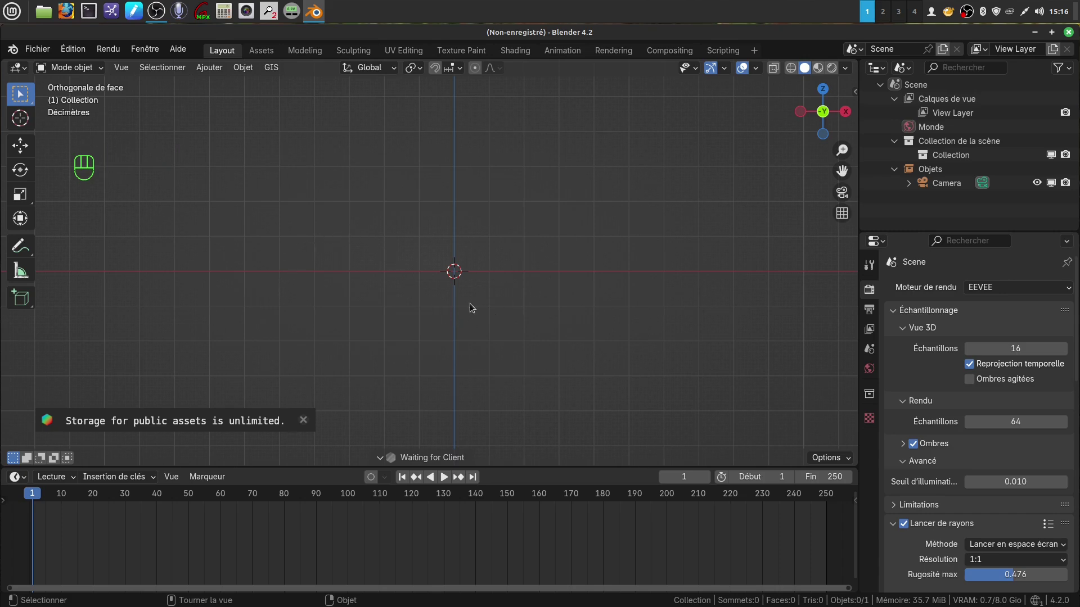
pyautogui.moveTo(412, 316)
pyautogui.keyDown('shift'); pyautogui.mouseDown(button='middle')
pyautogui.moveTo(415, 328)
pyautogui.moveTo(429, 319)
pyautogui.mouseUp(button='middle'); pyautogui.keyUp('shift')
pyautogui.scroll(2, 402, 337)
pyautogui.click(210, 67)
pyautogui.moveTo(216, 86)
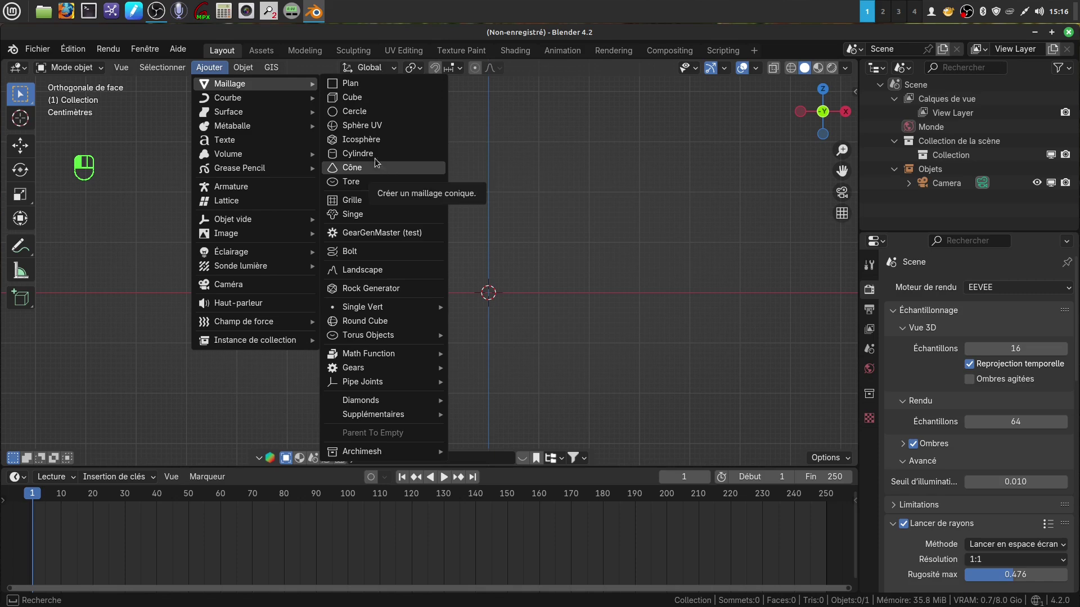
pyautogui.click(354, 111)
pyautogui.press('KP_Decimal')
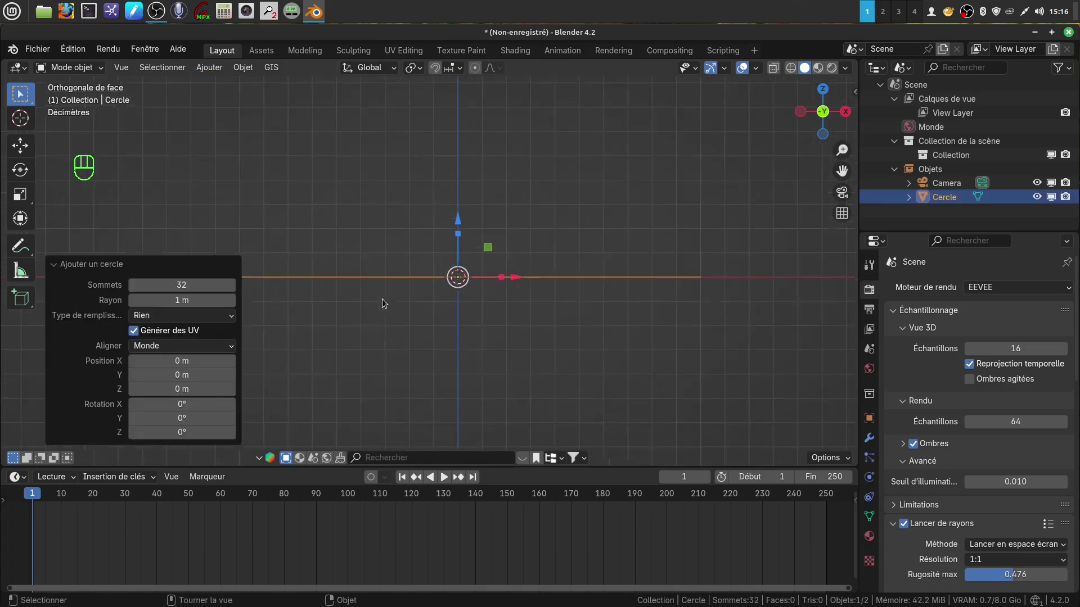
# - Put the circle in Edit Mode and place the 3D cursor on the X axis about 4 m from the circle's centre
pyautogui.keyDown('shift'); pyautogui.moveTo(406, 322); pyautogui.dragTo(359, 367, button='middle'); pyautogui.keyUp('shift')
pyautogui.press('Tab')
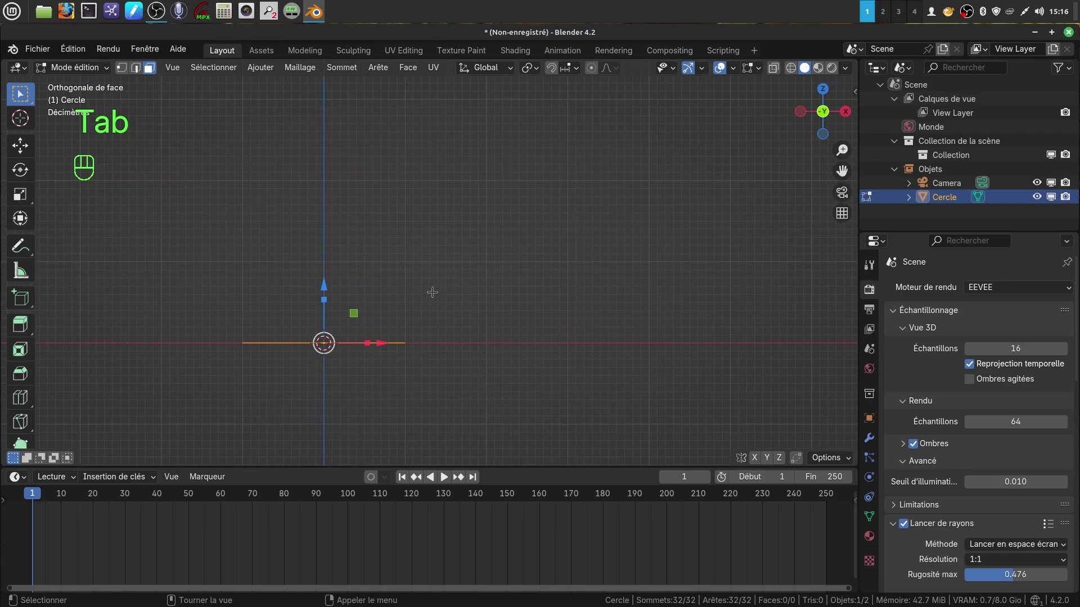
pyautogui.scroll(-2, 431, 281)
pyautogui.keyDown('shift'); pyautogui.moveTo(431, 276); pyautogui.dragTo(434, 262, button='middle'); pyautogui.keyUp('shift')
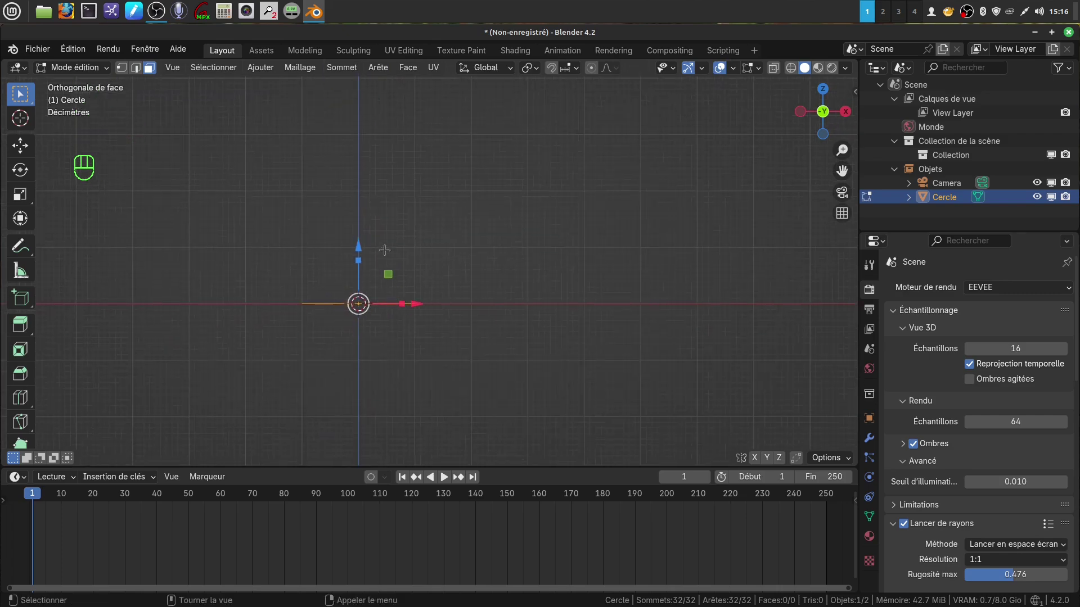
pyautogui.keyDown('shift'); pyautogui.moveTo(556, 226); pyautogui.dragTo(434, 245, button='middle'); pyautogui.keyUp('shift')
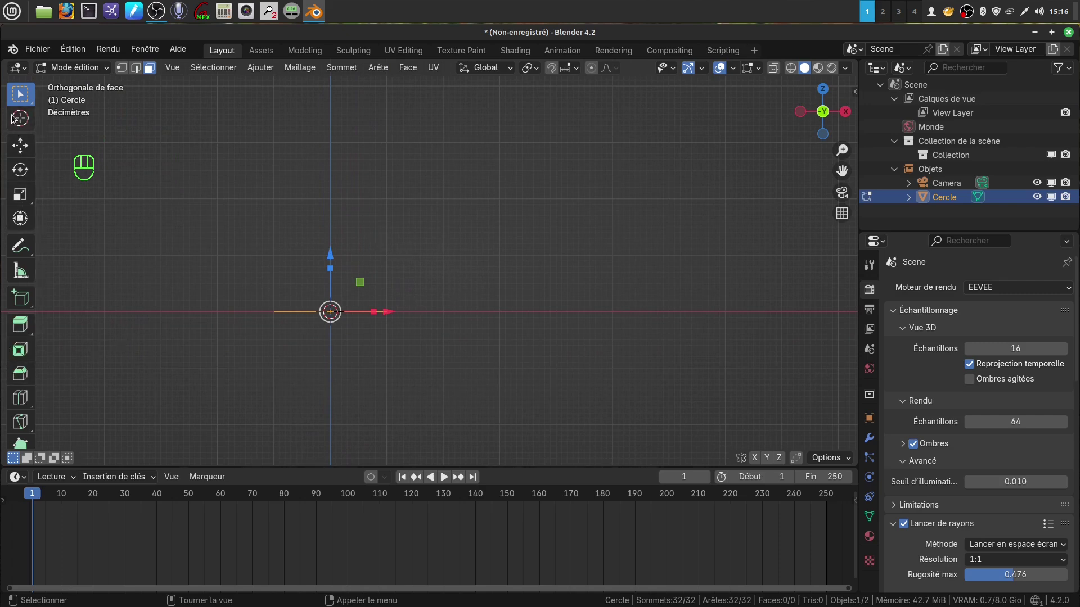
pyautogui.click(27, 127)
pyautogui.click(555, 310)
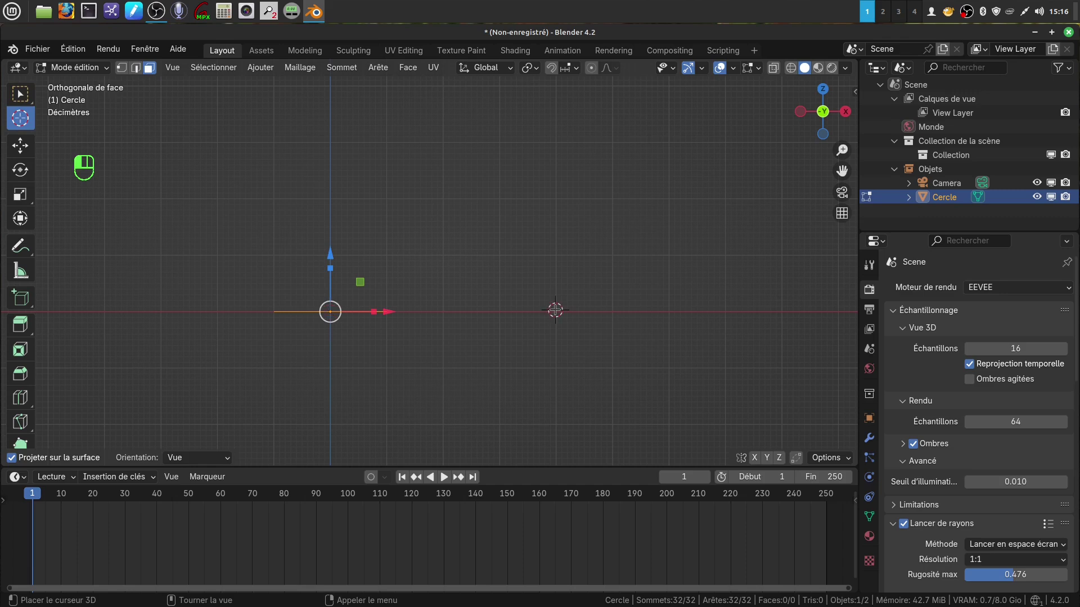
# - In vertex selection mode, spin the circle about 92° around the 3D cursor on the Y axis with 16 steps
pyautogui.scroll(-2, 378, 321)
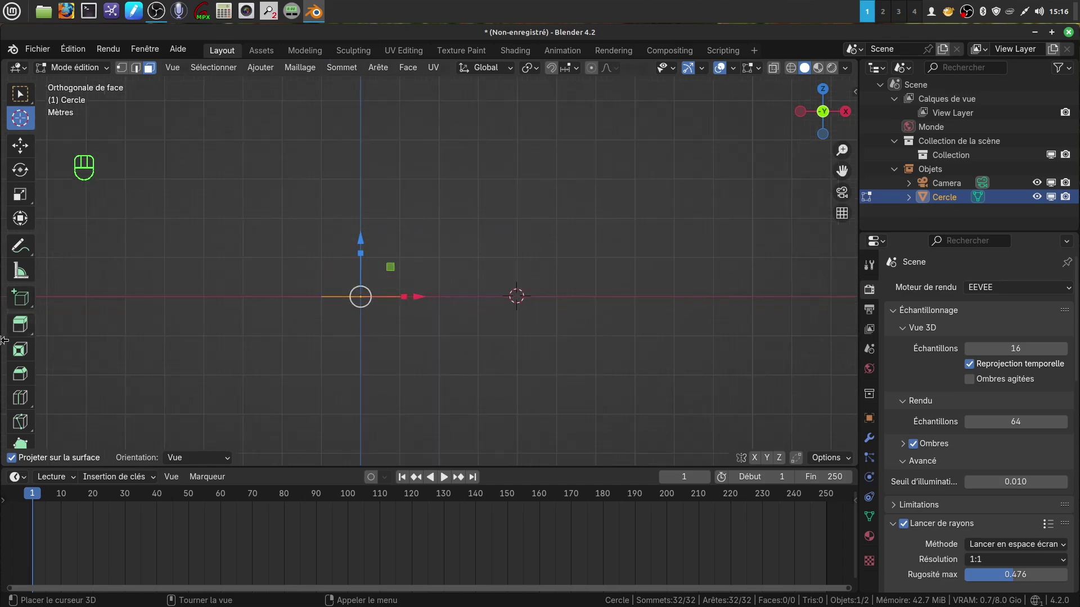
pyautogui.scroll(-4, 14, 394)
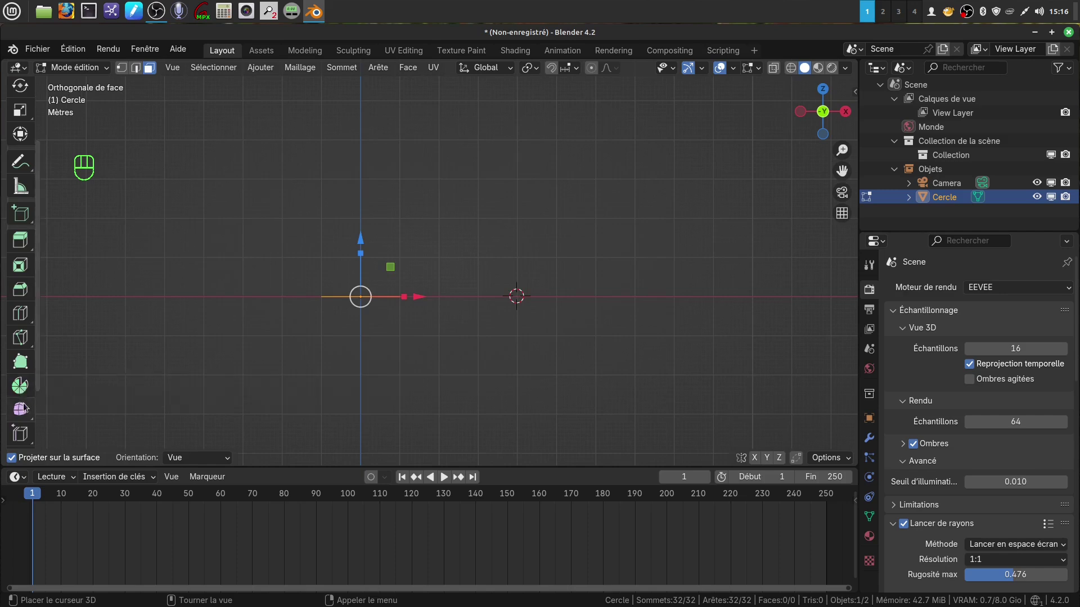
pyautogui.click(122, 69)
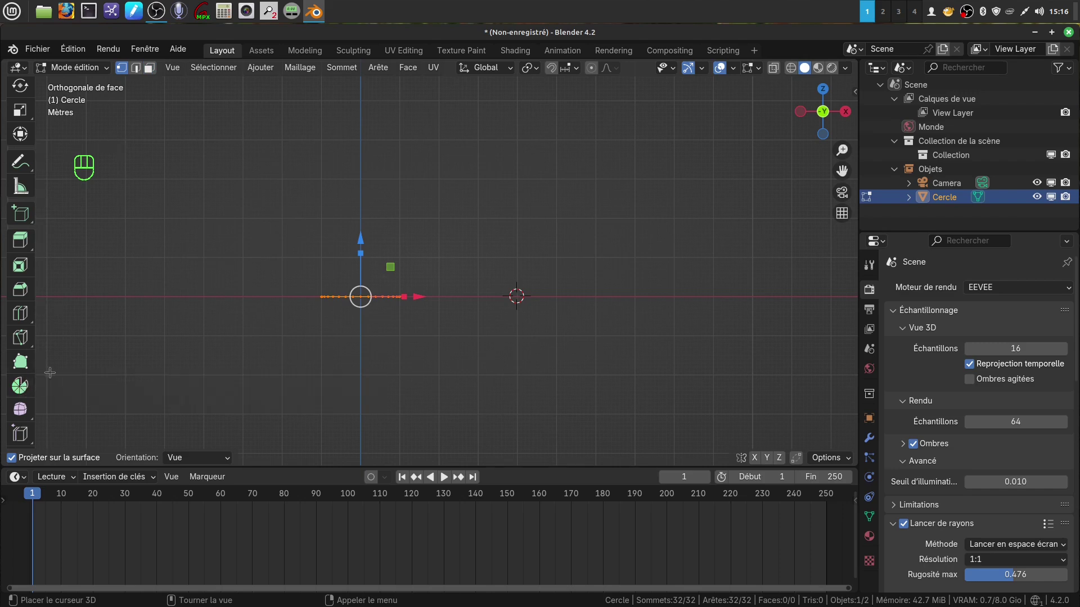
pyautogui.click(24, 390)
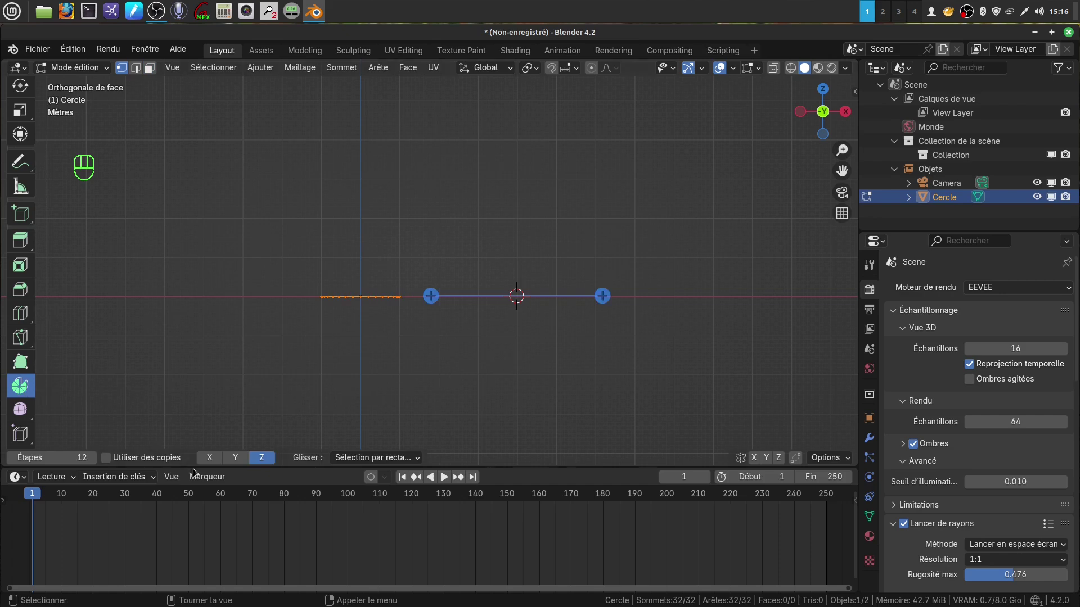
pyautogui.click(233, 460)
pyautogui.moveTo(602, 382); pyautogui.dragTo(393, 405)
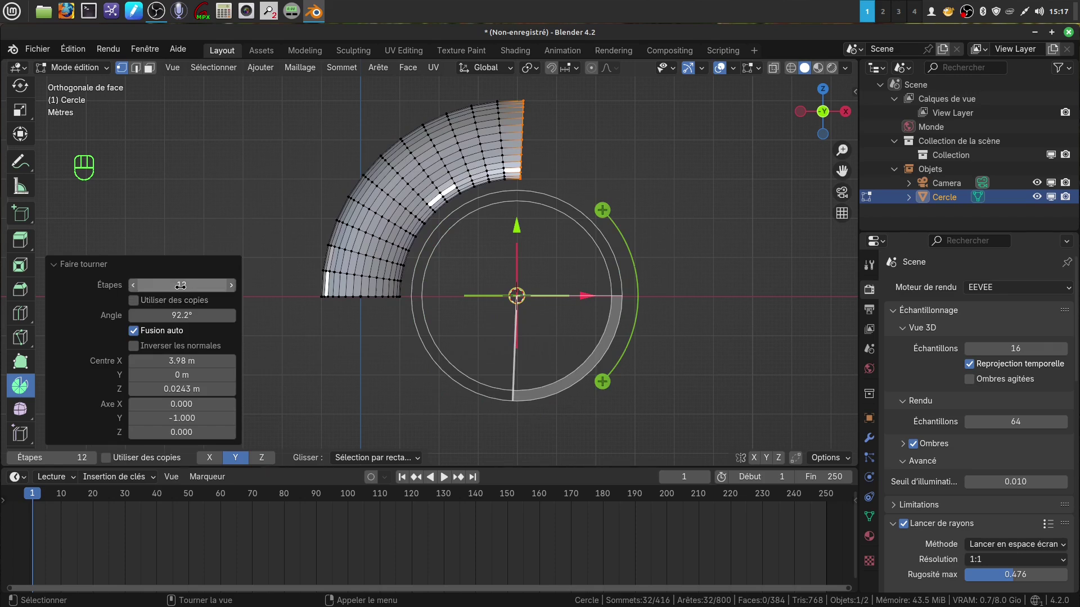
pyautogui.moveTo(180, 285); pyautogui.dragTo(213, 285)
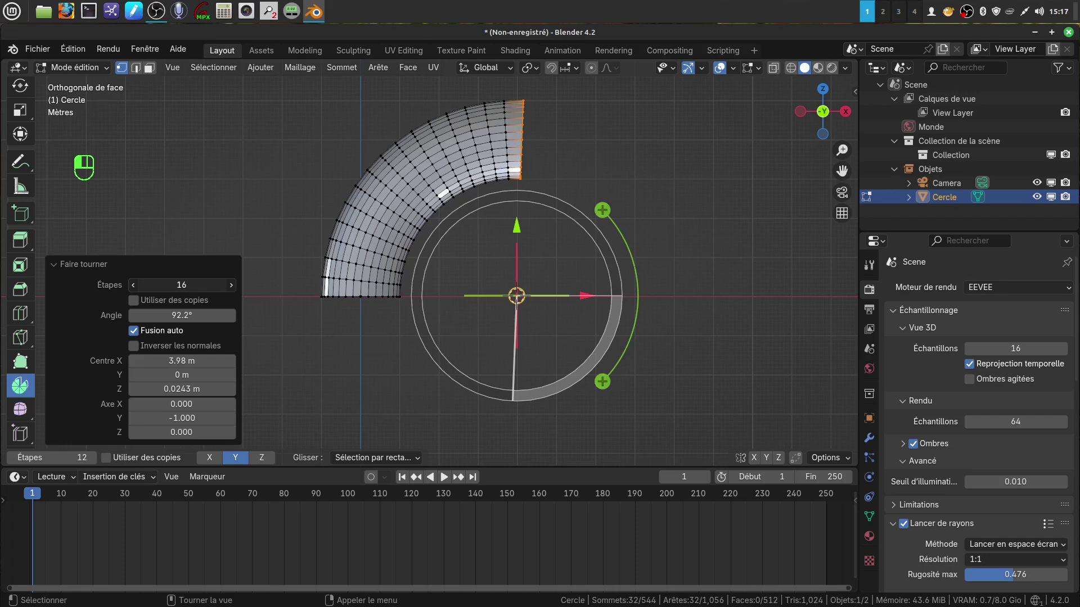
# - Move the 3D cursor to a point above the selected upper end of the curved tube
pyautogui.scroll(-3, 502, 449)
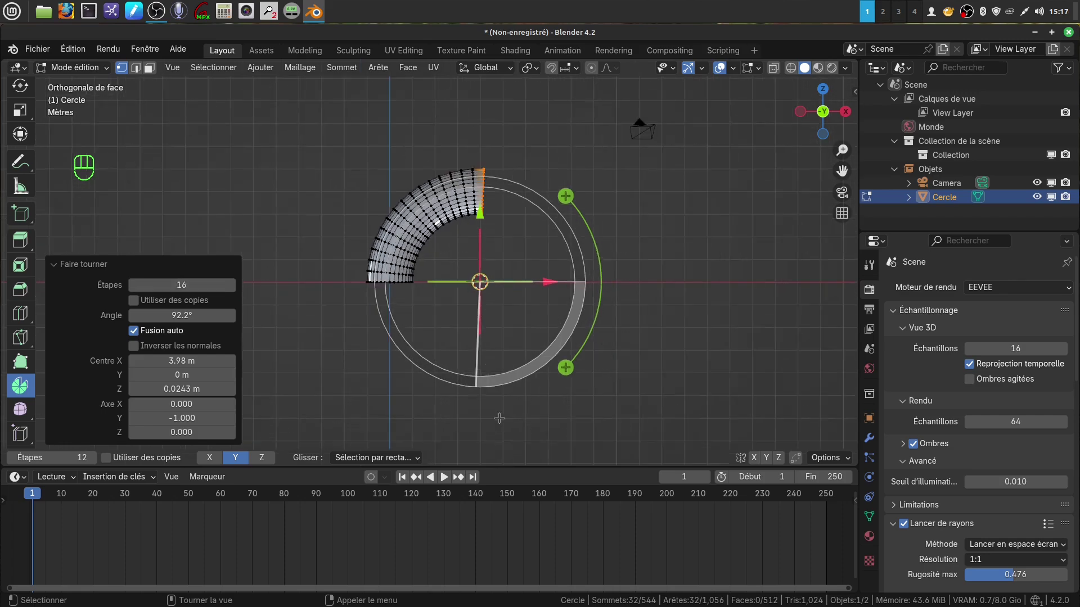
pyautogui.keyDown('shift'); pyautogui.moveTo(499, 419); pyautogui.dragTo(453, 465, button='middle'); pyautogui.keyUp('shift')
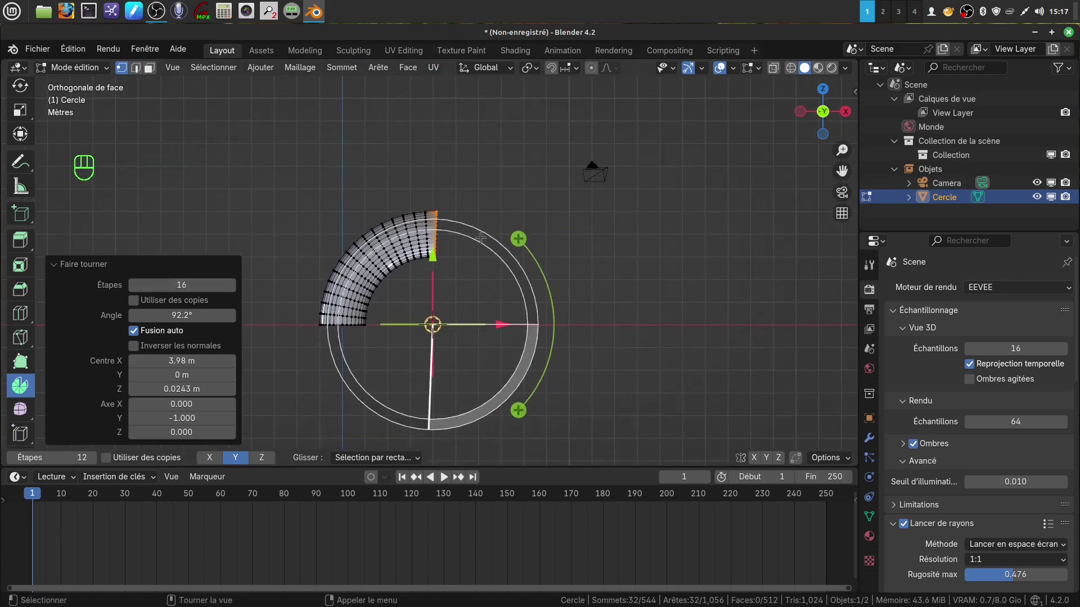
pyautogui.keyDown('shift'); pyautogui.moveTo(563, 241); pyautogui.dragTo(626, 226, button='middle'); pyautogui.keyUp('shift')
pyautogui.scroll(2, 539, 278)
pyautogui.scroll(1, 548, 290)
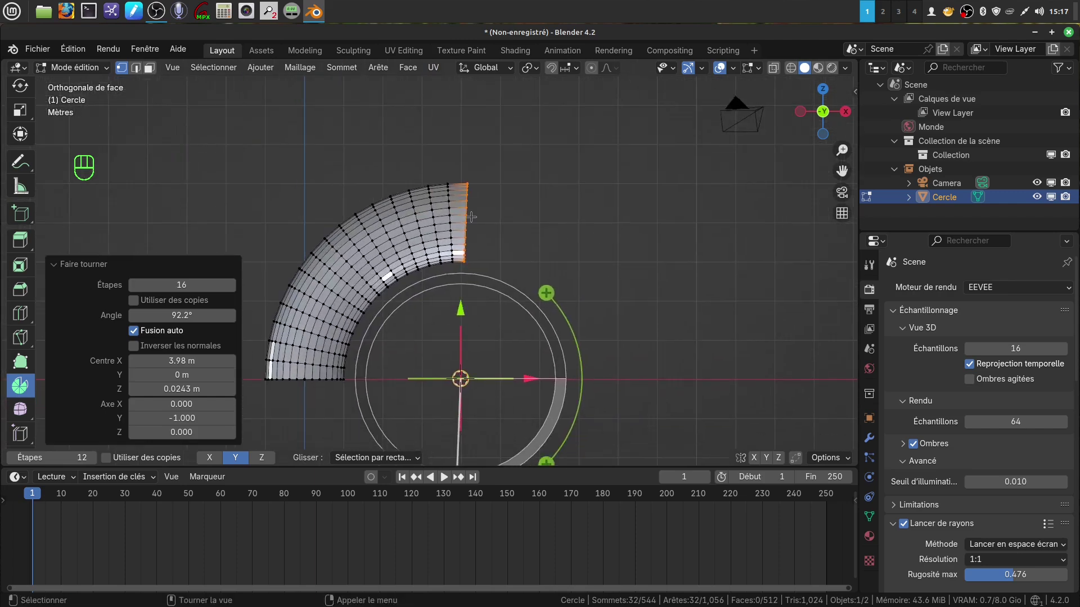
pyautogui.scroll(-3, 482, 223)
pyautogui.keyDown('shift'); pyautogui.moveTo(469, 232); pyautogui.dragTo(456, 238, button='middle'); pyautogui.keyUp('shift')
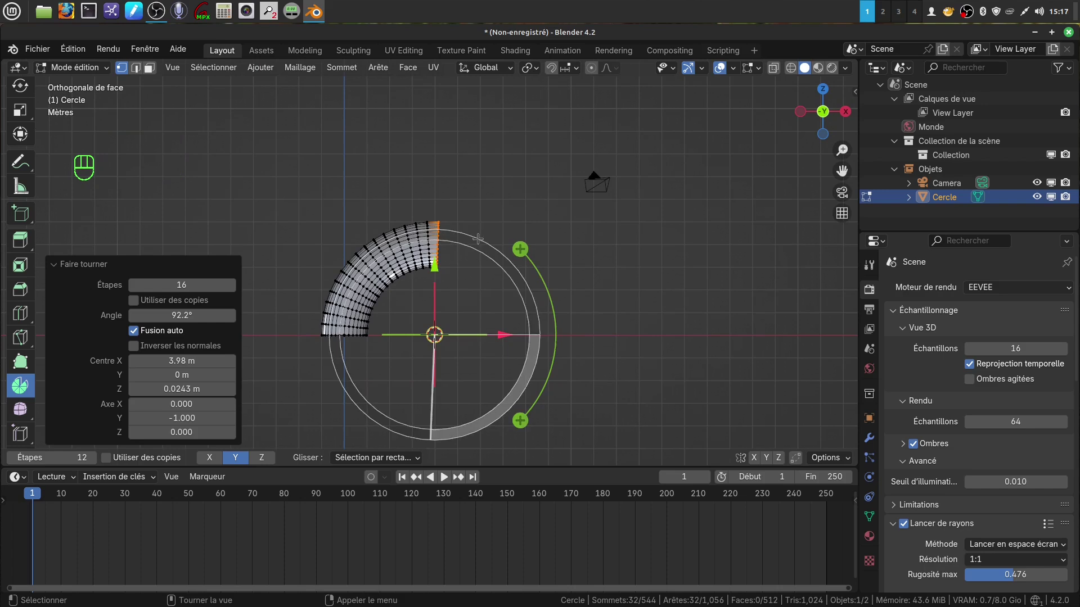
pyautogui.keyDown('shift'); pyautogui.moveTo(455, 163); pyautogui.dragTo(451, 189, button='middle'); pyautogui.keyUp('shift')
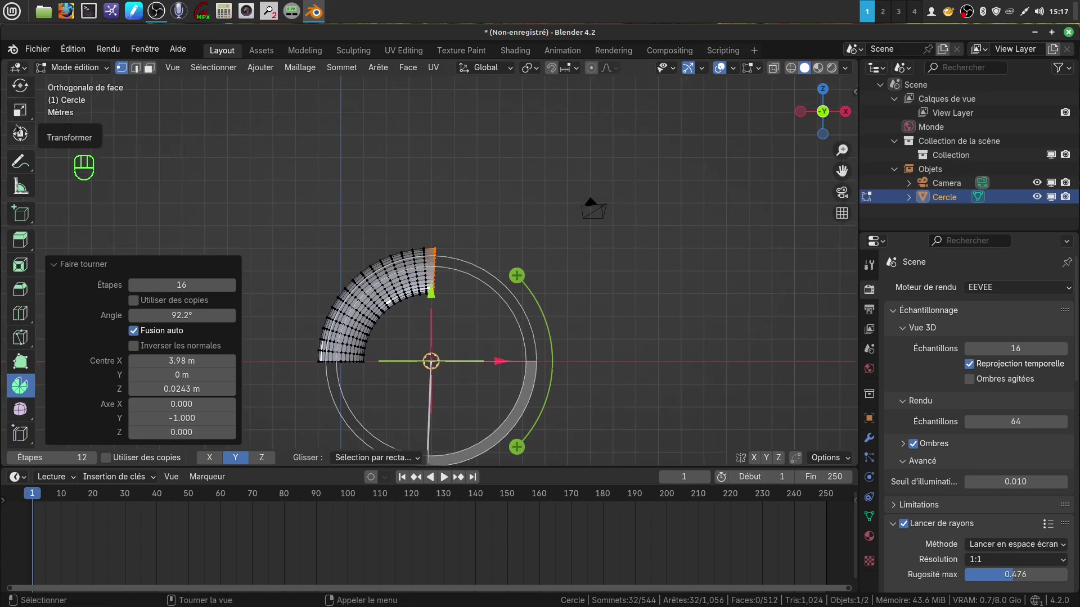
pyautogui.scroll(3, 17, 84)
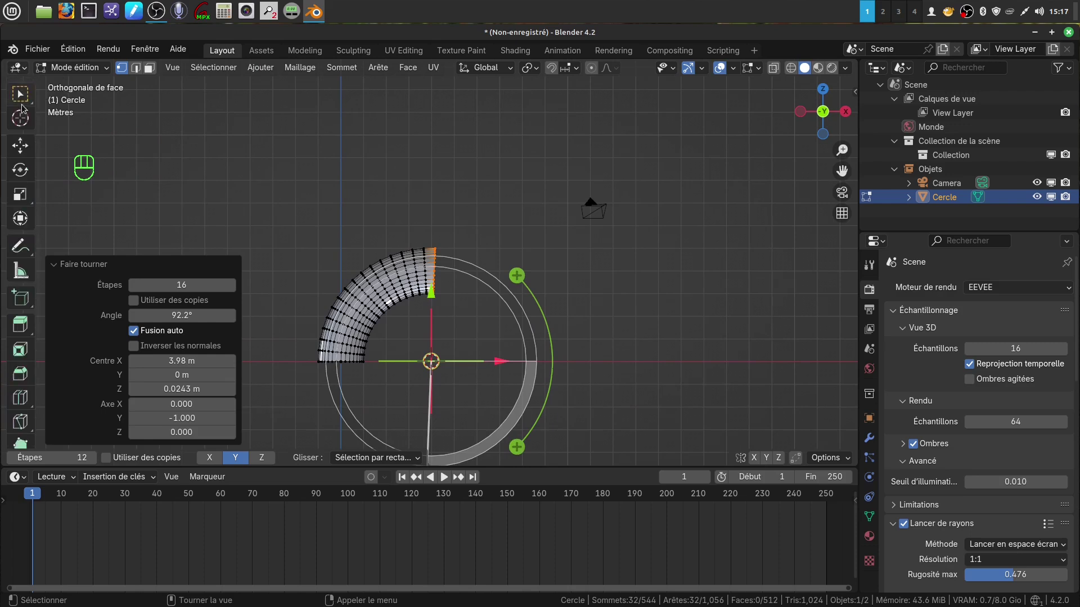
pyautogui.click(21, 118)
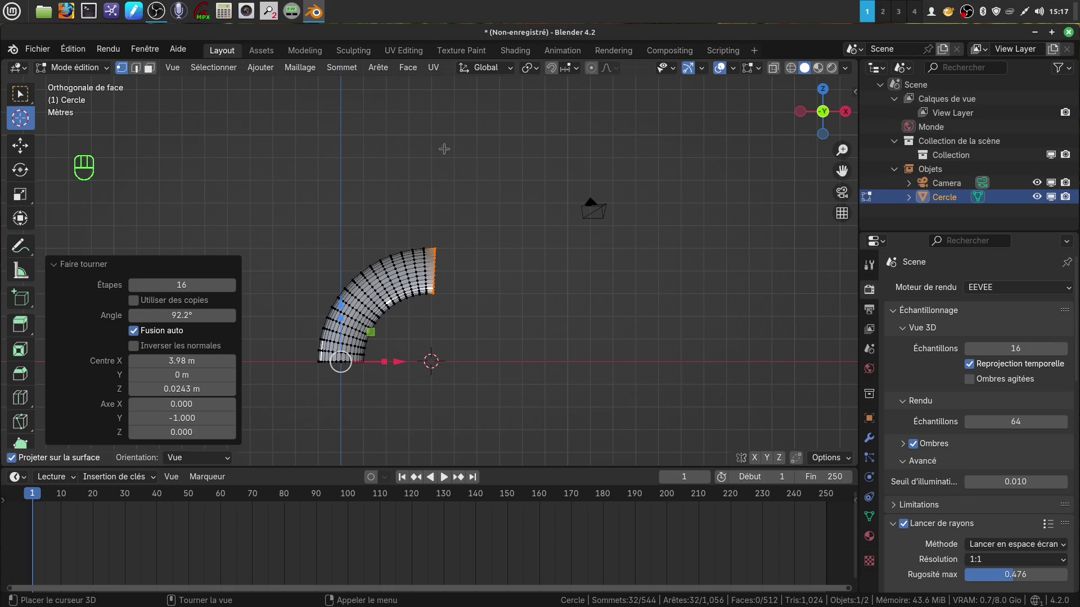
pyautogui.click(444, 148)
# - Spin the tube's selected upper end about -67.6° around the 3D cursor on the Y axis with 16 steps, forming an S-shaped pipe
pyautogui.scroll(-3, 21, 383)
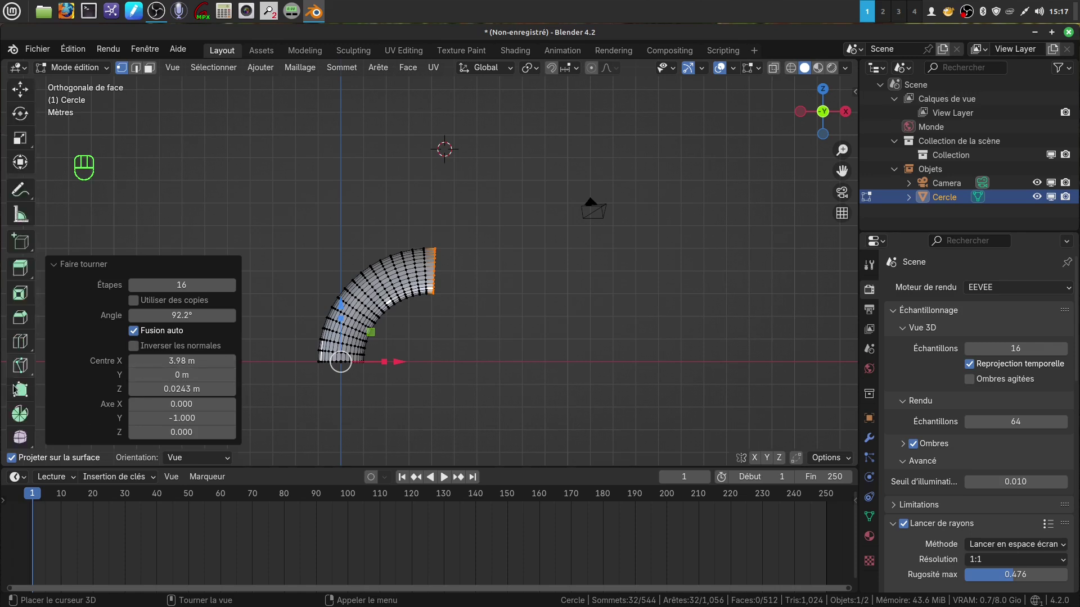
pyautogui.click(23, 384)
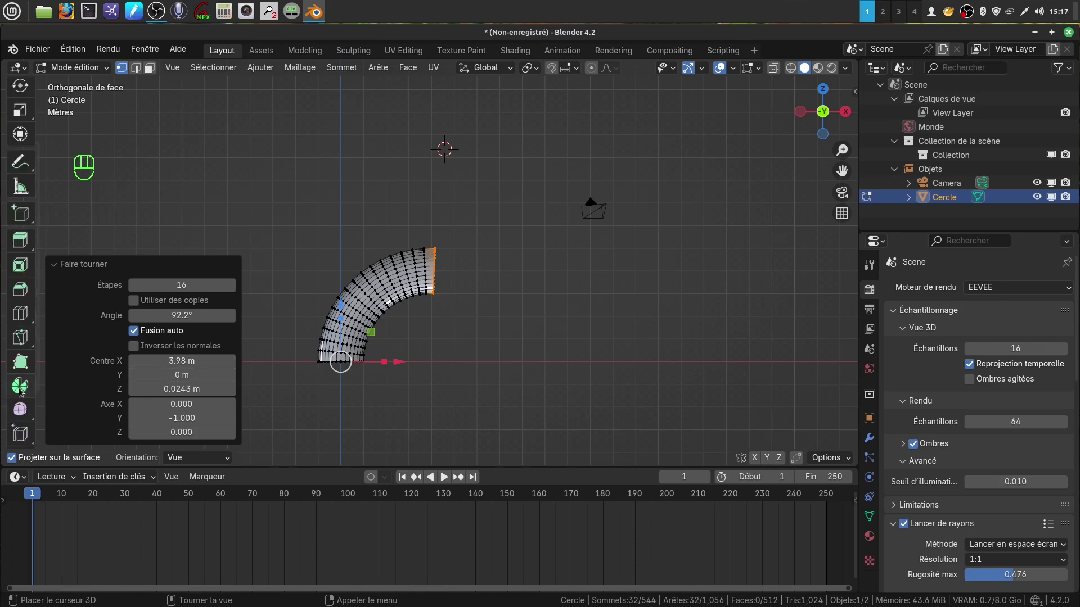
pyautogui.click(20, 391)
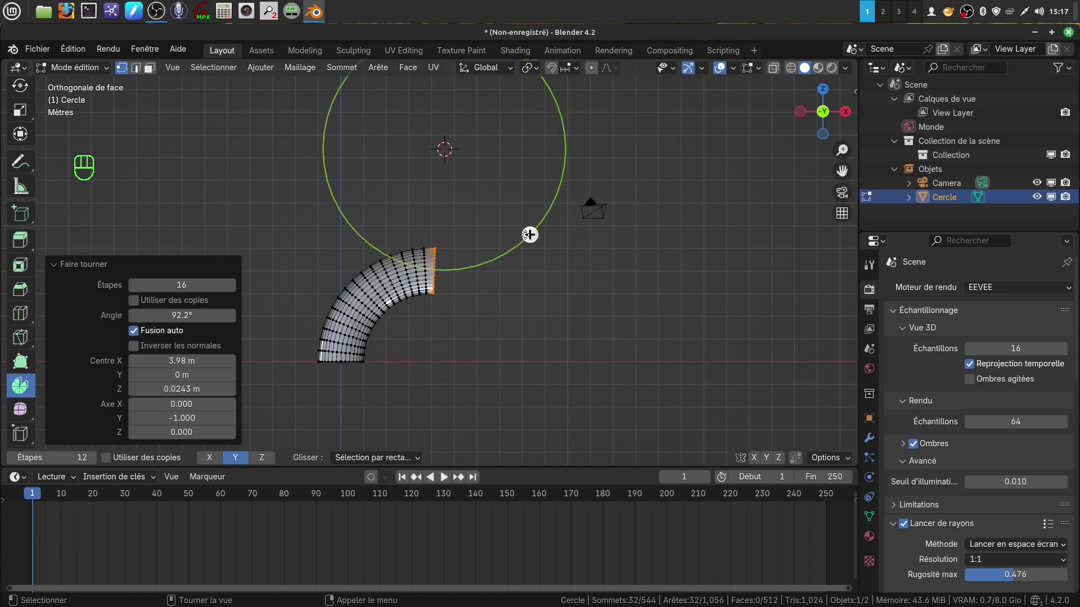
pyautogui.moveTo(530, 234); pyautogui.dragTo(606, 146)
pyautogui.scroll(-3, 590, 332)
pyautogui.scroll(5, 535, 347)
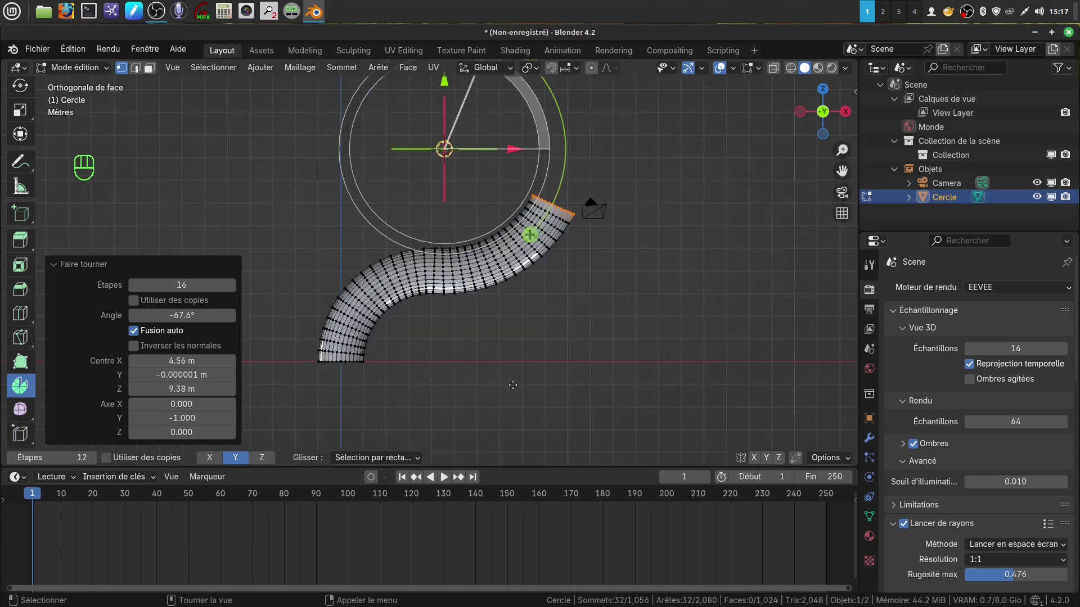
# - Return the pipe to Object Mode and apply smooth shading to it
pyautogui.press('Tab')
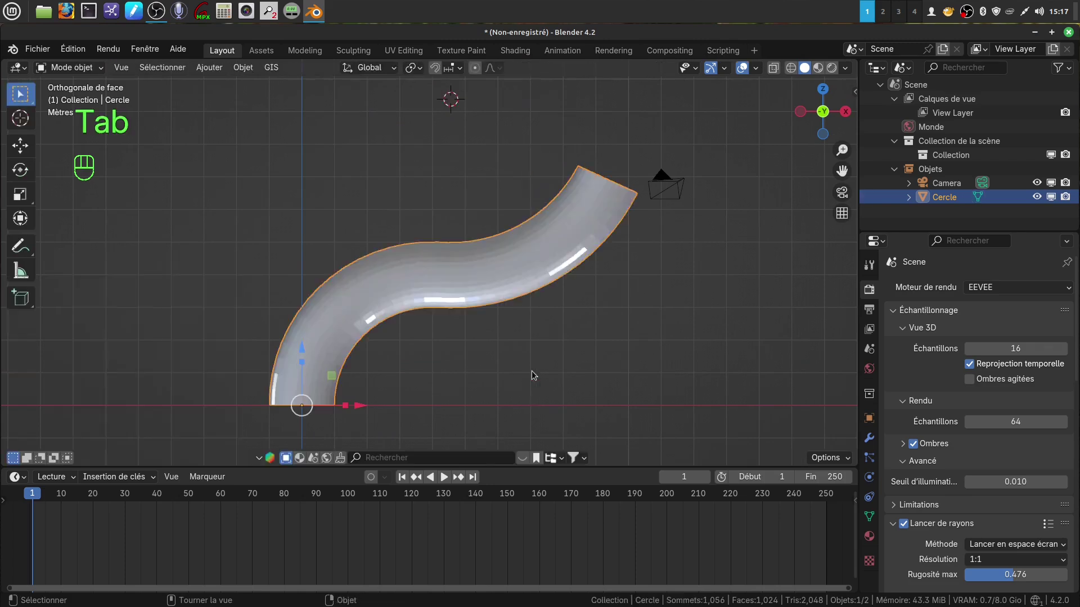
pyautogui.rightClick(464, 271)
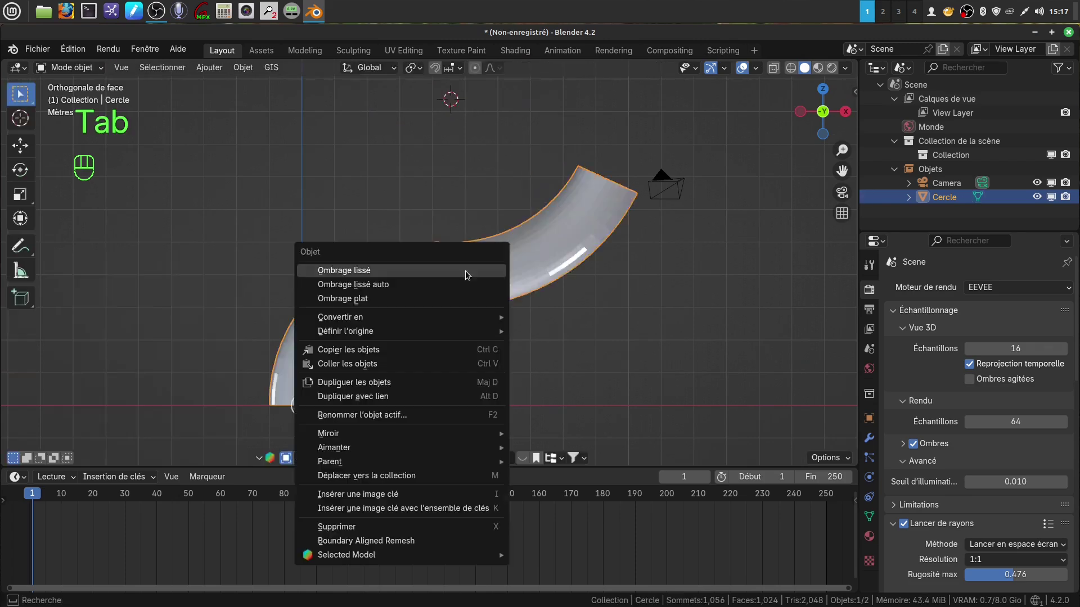
pyautogui.click(388, 275)
pyautogui.moveTo(549, 270)
pyautogui.mouseDown(button='middle')
pyautogui.moveTo(629, 247)
pyautogui.moveTo(679, 274)
pyautogui.moveTo(498, 285)
pyautogui.moveTo(523, 276)
pyautogui.mouseUp(button='middle')
pyautogui.press('Tab')
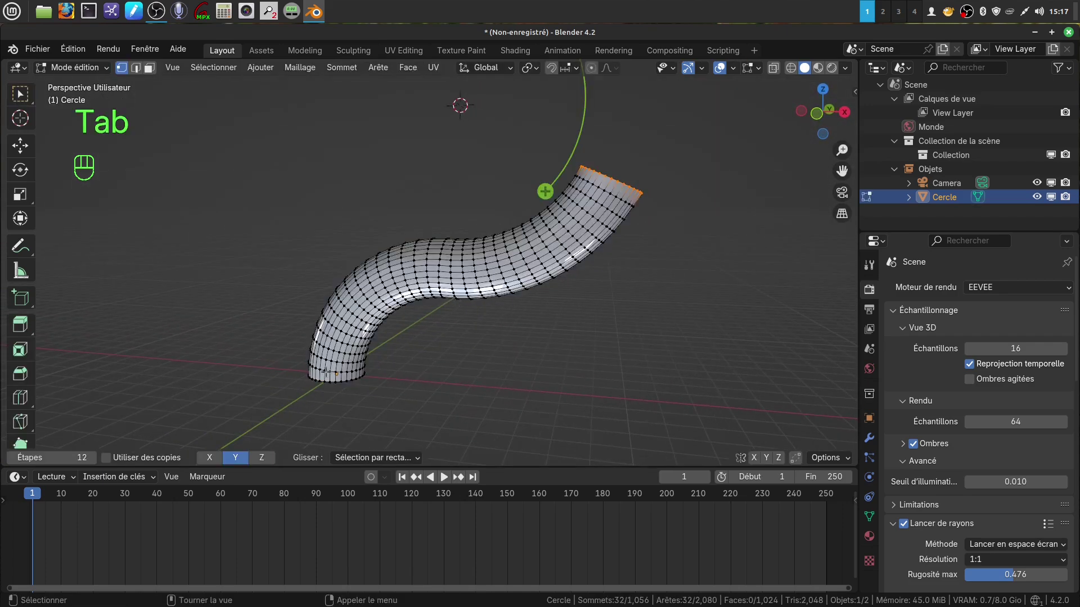
pyautogui.press('Tab')
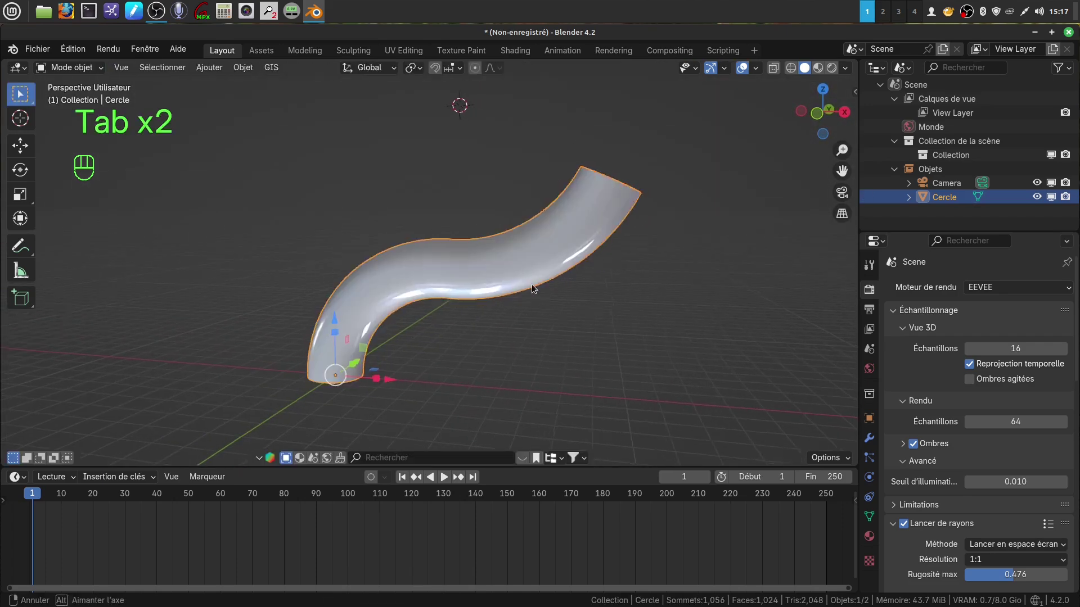
pyautogui.moveTo(531, 285); pyautogui.dragTo(444, 263, button='middle')
pyautogui.scroll(-2, 478, 243)
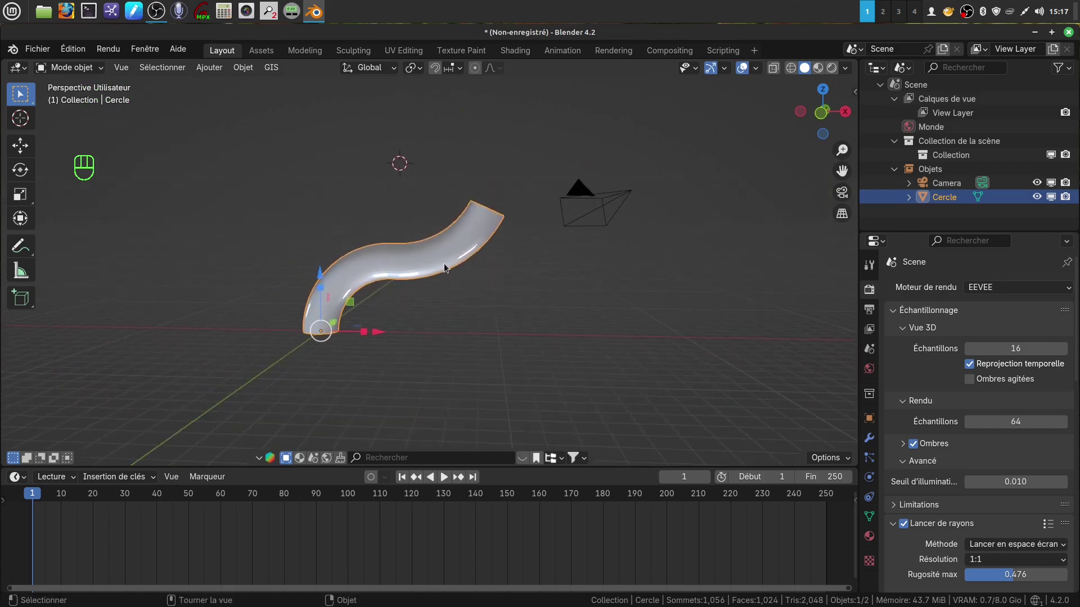
# - Move the S-shaped pipe about 7.3 m along the Y axis
pyautogui.press('KP_1')
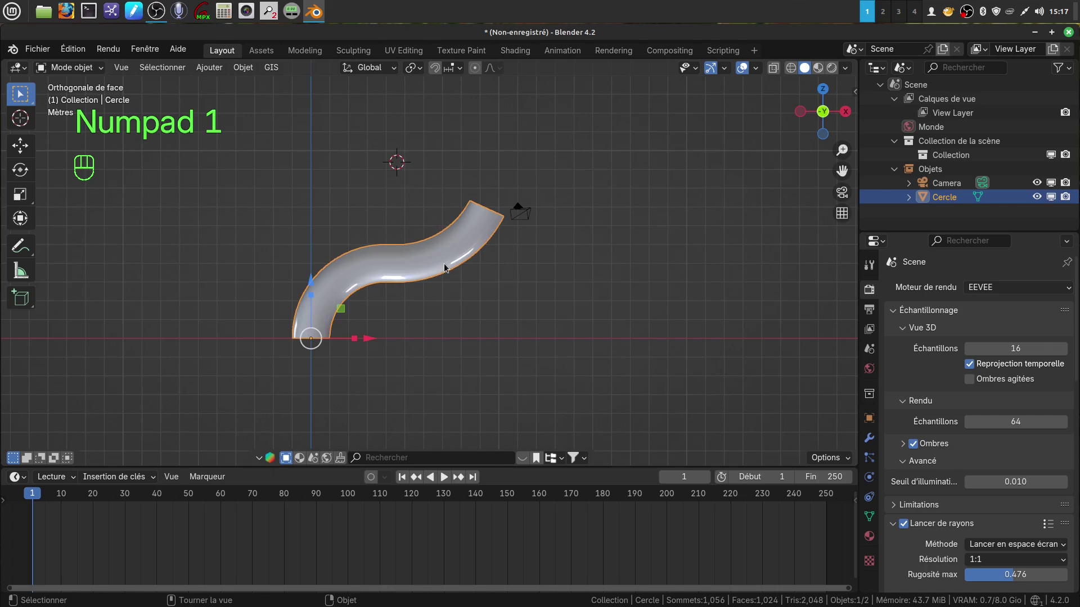
pyautogui.keyDown('shift'); pyautogui.moveTo(444, 265); pyautogui.dragTo(332, 359, button='middle'); pyautogui.keyUp('shift')
pyautogui.moveTo(314, 341); pyautogui.dragTo(203, 325)
pyautogui.moveTo(419, 335); pyautogui.dragTo(285, 299, button='middle')
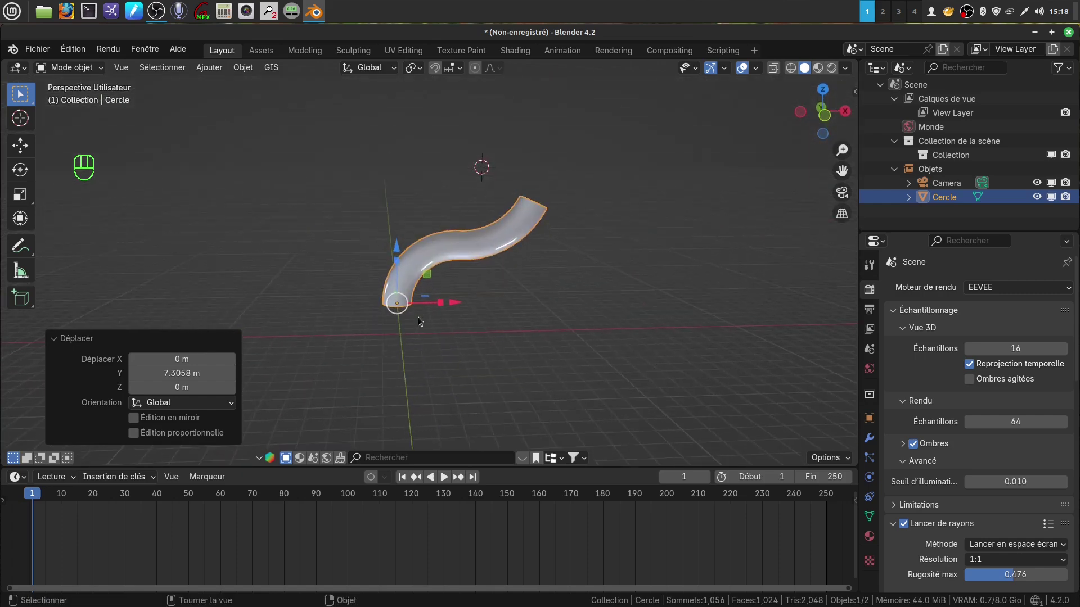
pyautogui.keyDown('shift'); pyautogui.moveTo(442, 358); pyautogui.dragTo(450, 360, button='middle'); pyautogui.keyUp('shift')
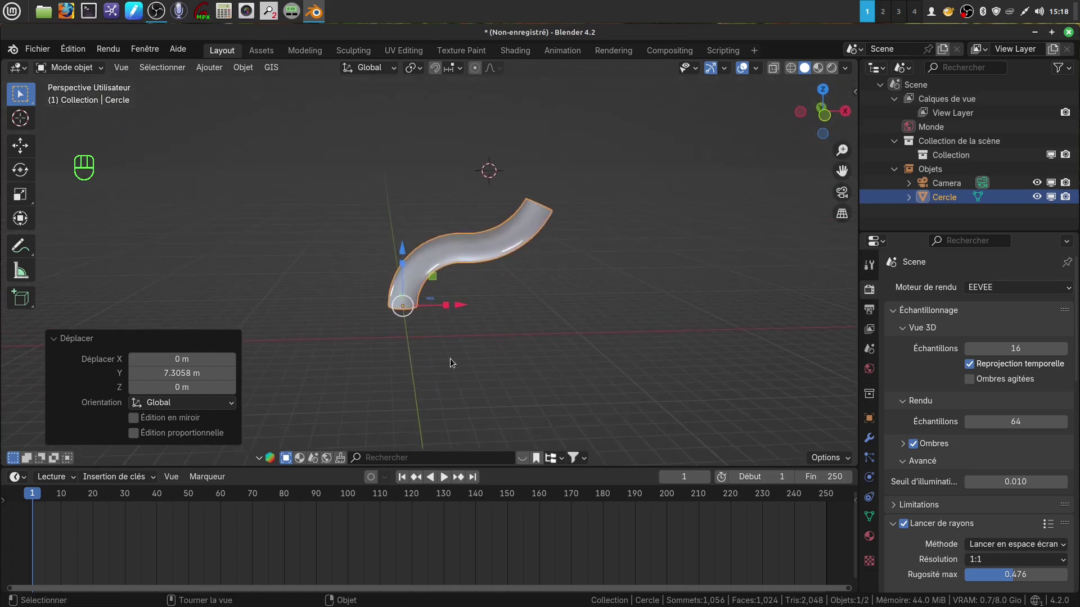
# - Snap the 3D cursor to the world origin
pyautogui.press('shift')
pyautogui.hotkey('shift', 's')
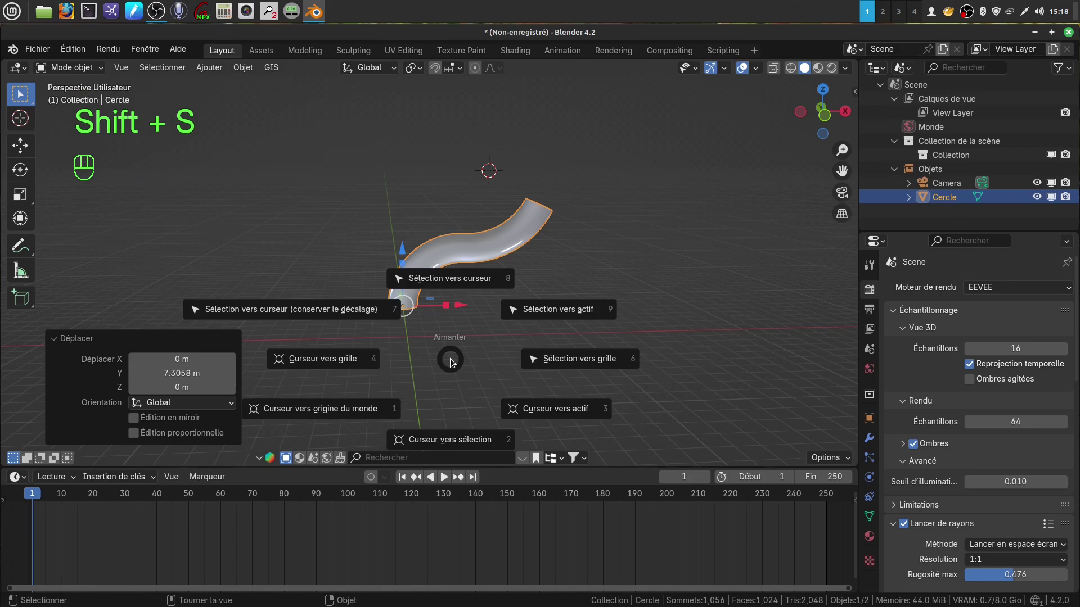
pyautogui.click(363, 410)
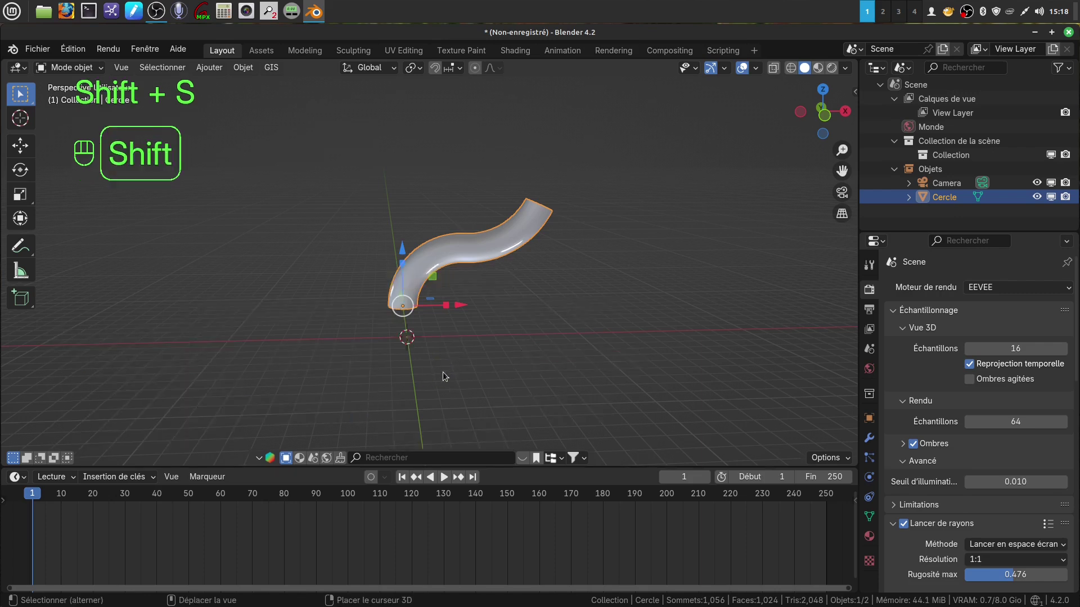
pyautogui.keyDown('shift'); pyautogui.moveTo(443, 372); pyautogui.dragTo(427, 332, button='middle'); pyautogui.keyUp('shift')
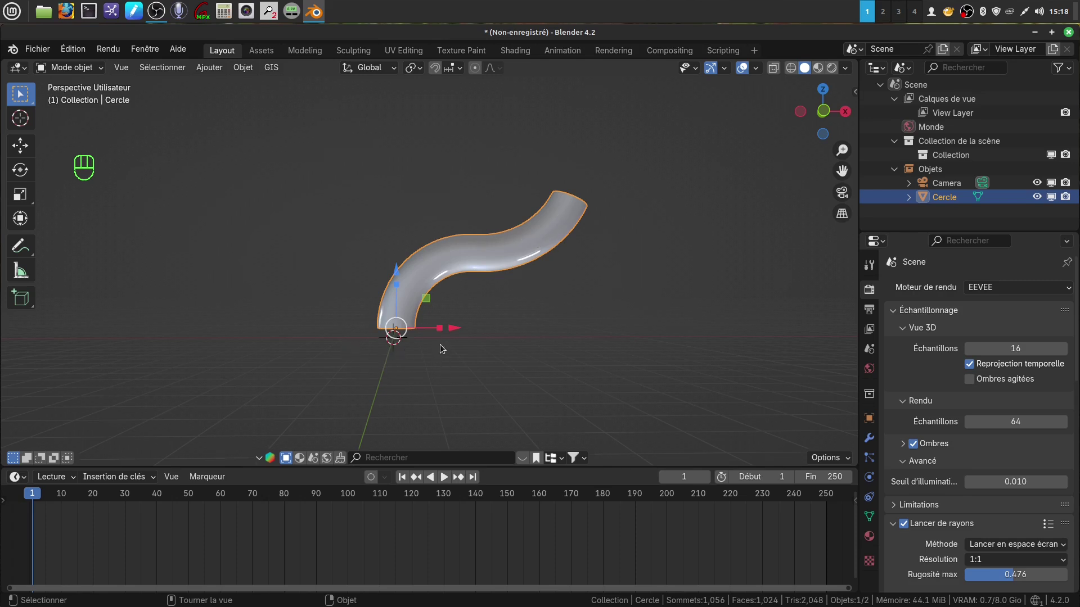
# - Add a 2 m mesh plane at the world origin
pyautogui.press('KP_1')
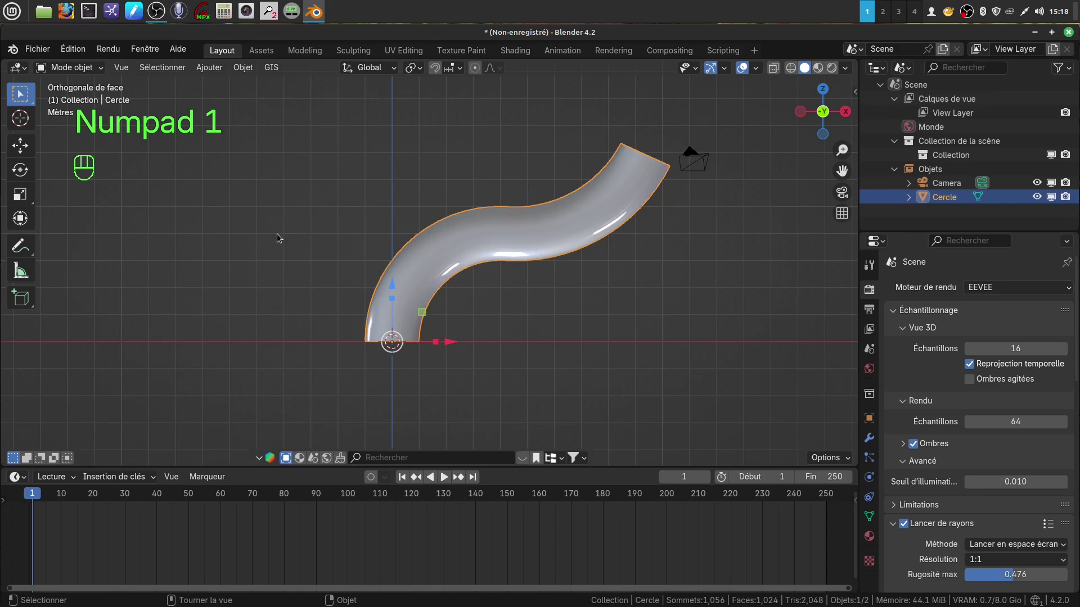
pyautogui.click(210, 68)
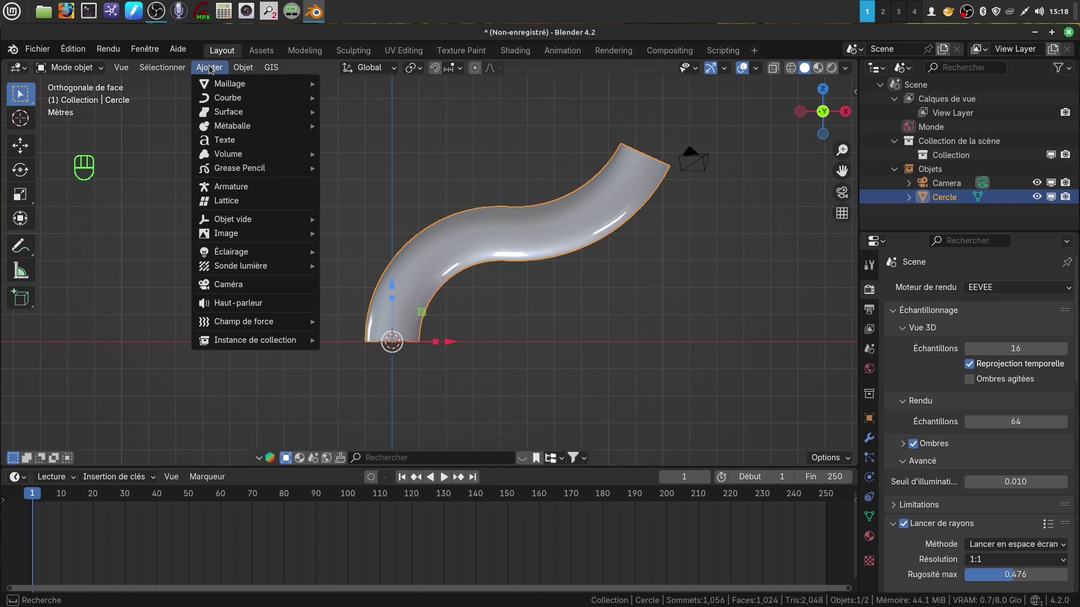
pyautogui.moveTo(236, 91)
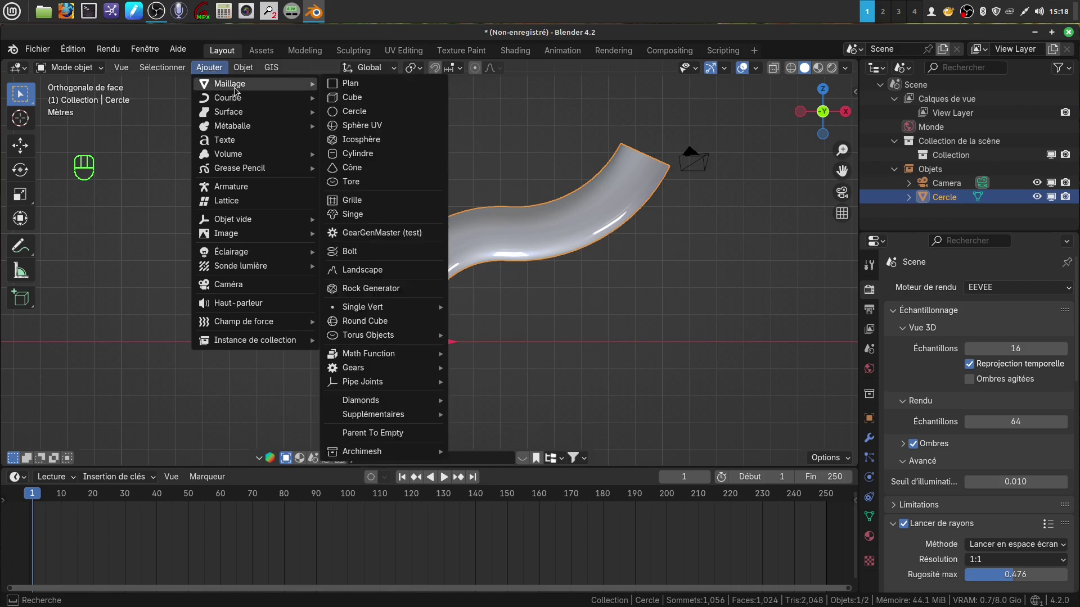
pyautogui.click(350, 84)
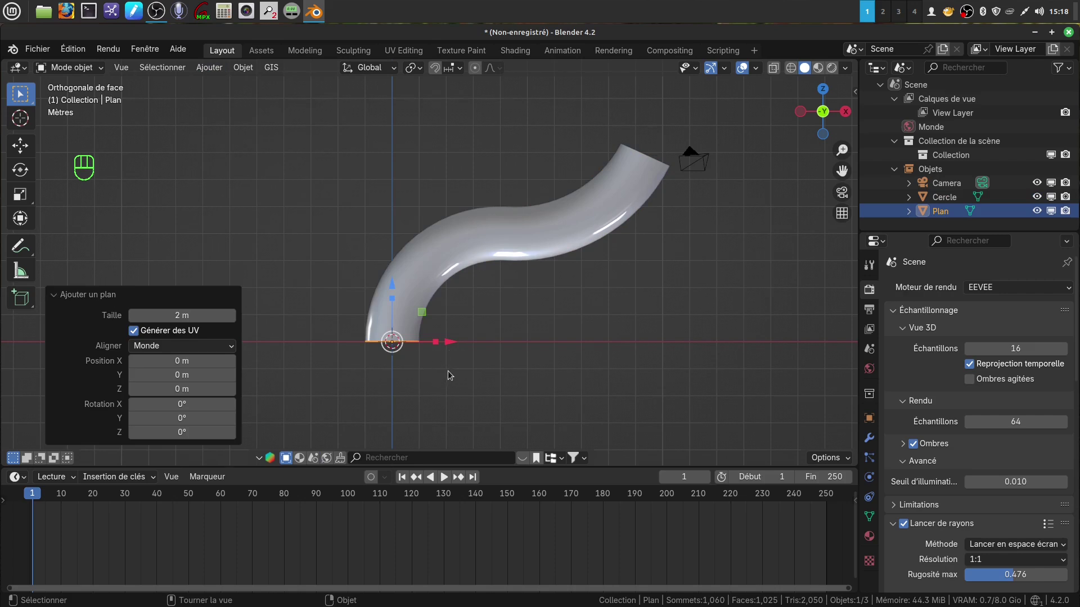
pyautogui.moveTo(448, 369); pyautogui.dragTo(450, 433, button='middle')
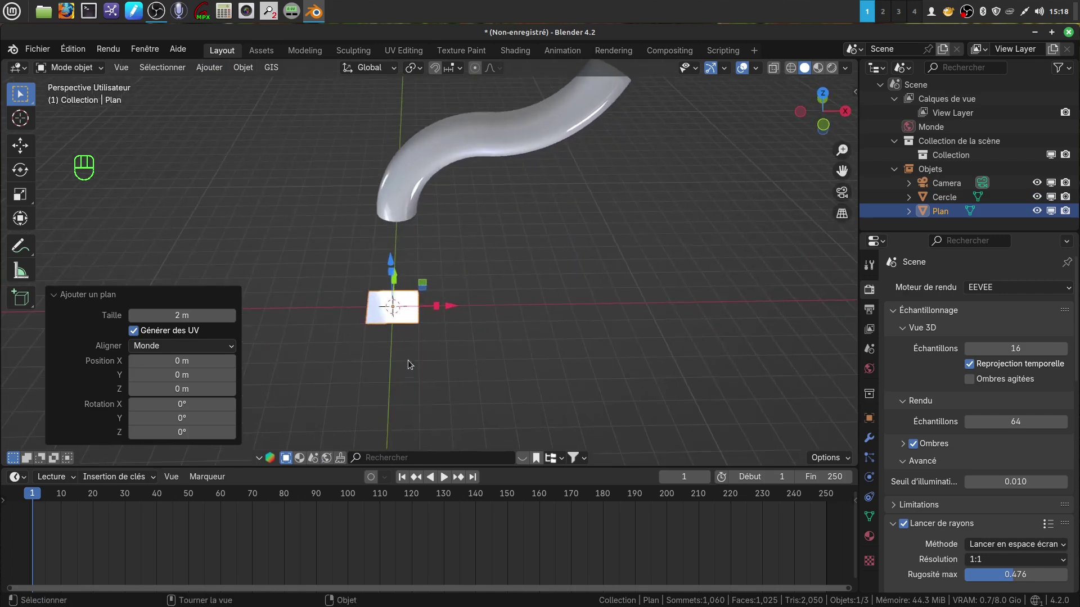
# - In Edit Mode, delete only the plane's face, then select all four vertices of the remaining outline
pyautogui.press('Tab')
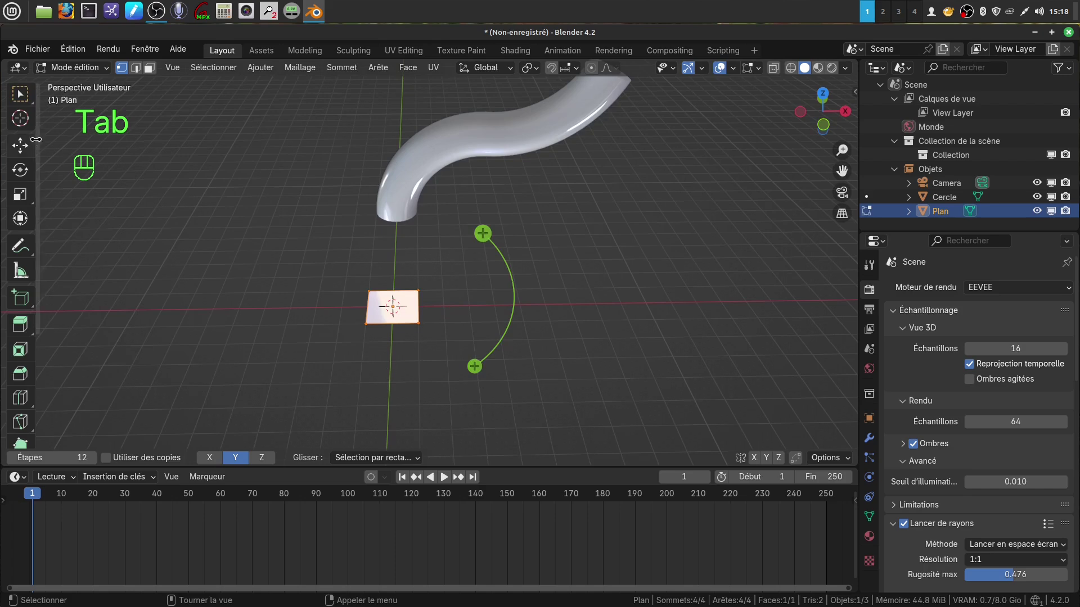
pyautogui.press('w')
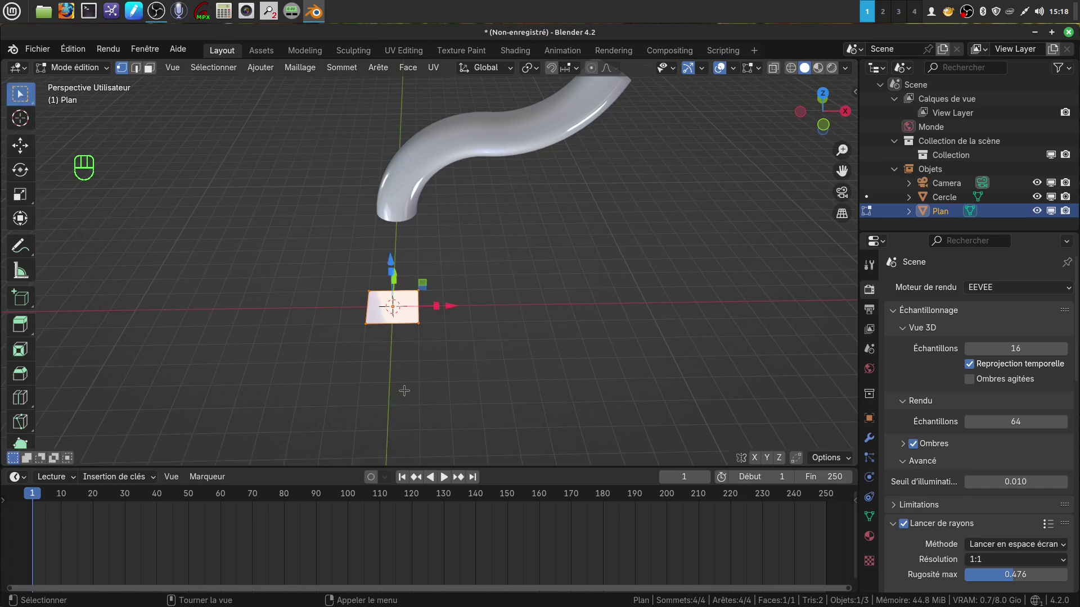
pyautogui.press('x')
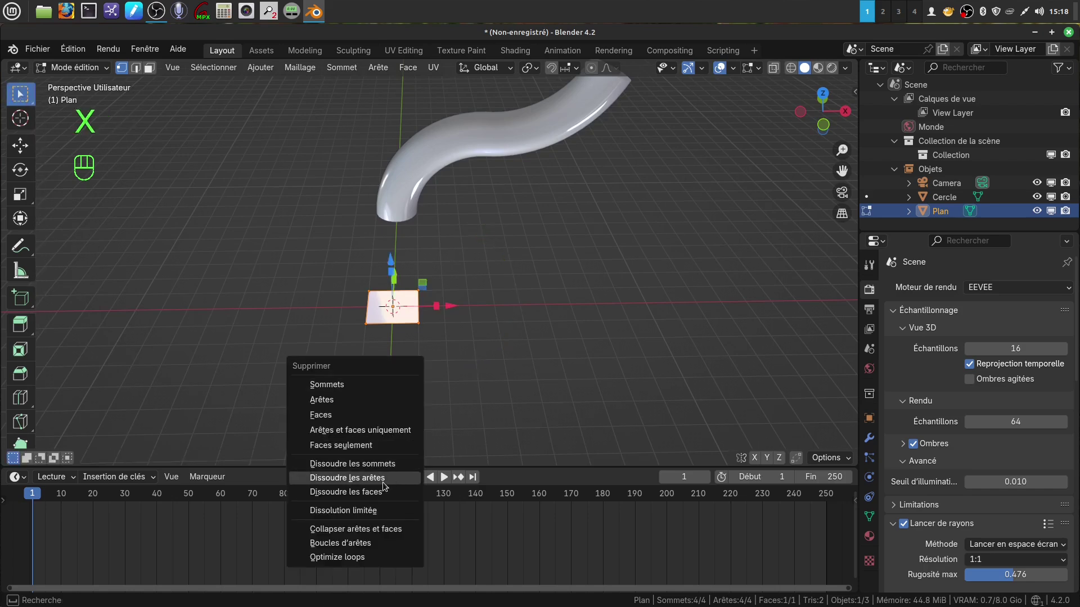
pyautogui.click(380, 444)
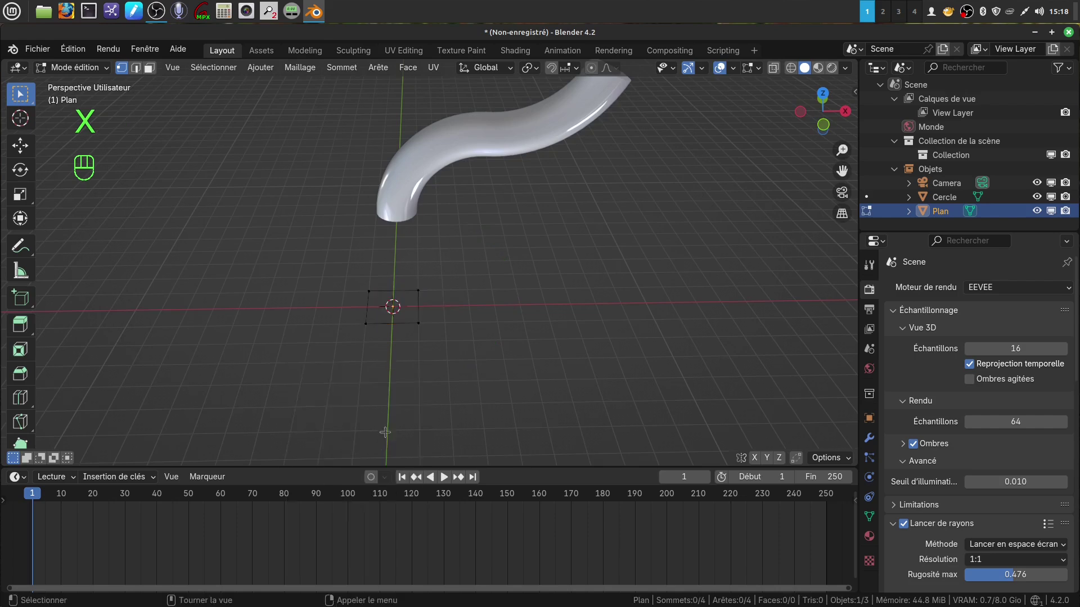
pyautogui.moveTo(357, 291); pyautogui.dragTo(447, 372)
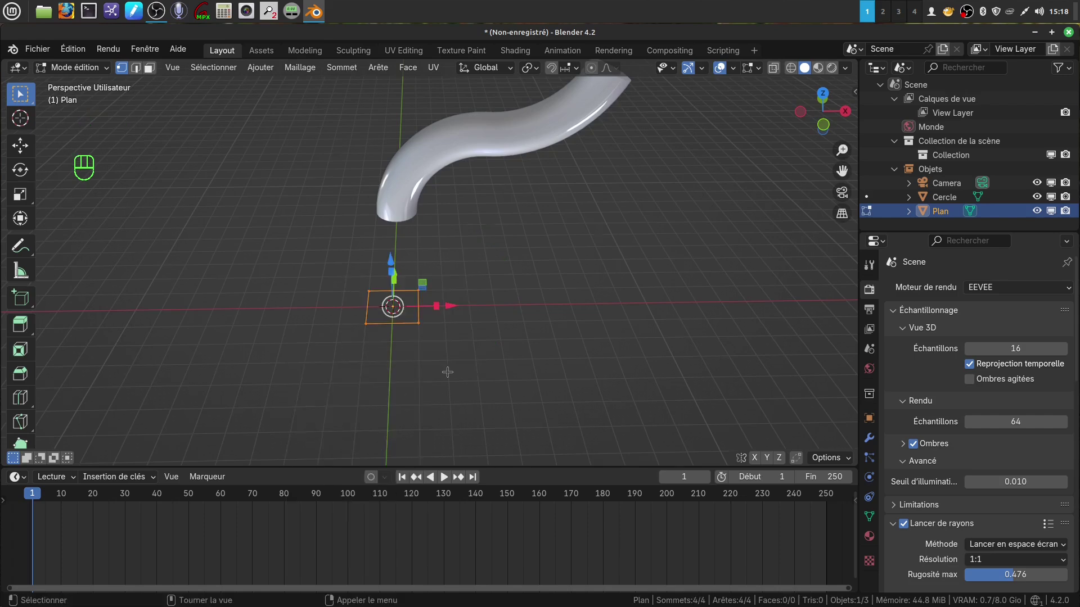
# - In front view, extrude the square outline about 1.14 m in X and 3.31 m in Z
pyautogui.press('KP_1')
pyautogui.keyDown('shift'); pyautogui.moveTo(447, 373); pyautogui.dragTo(415, 374, button='middle'); pyautogui.keyUp('shift')
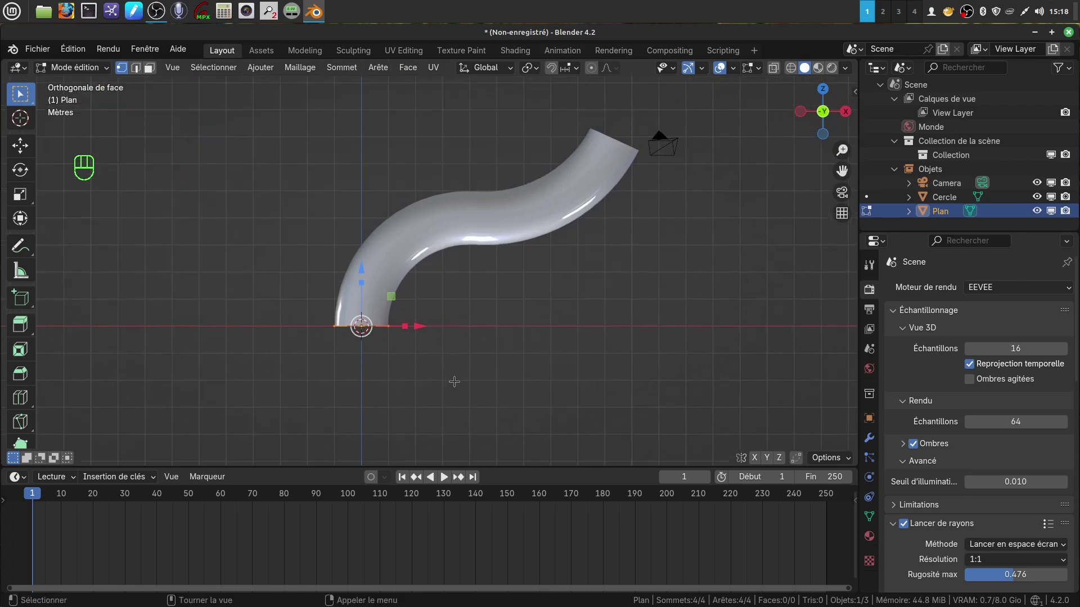
pyautogui.press('e')
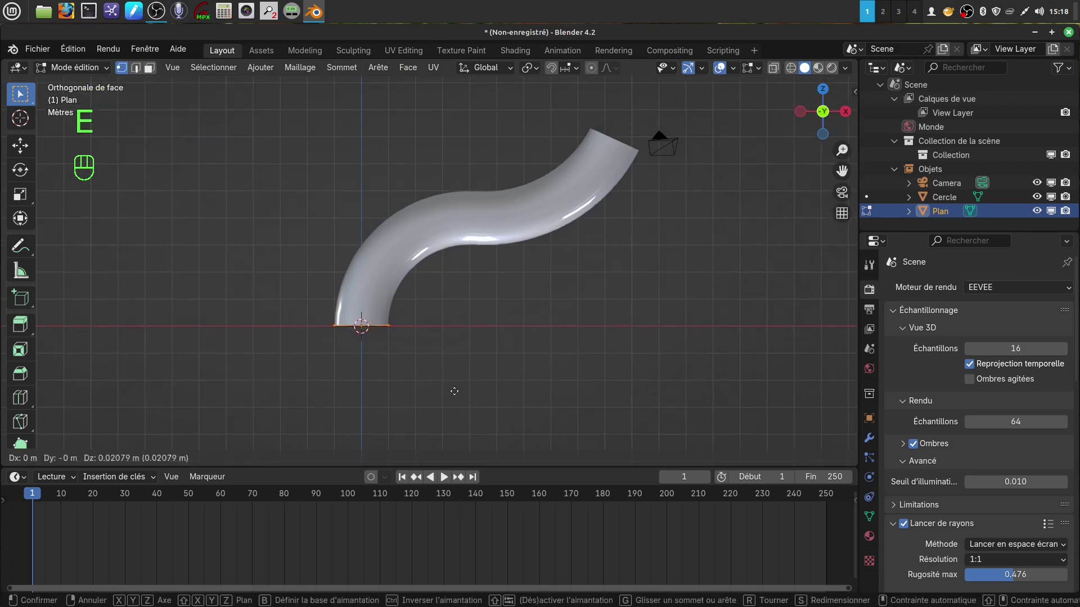
pyautogui.click(484, 304)
# - Rotate the extruded end about 52° in total and shift it about 0.21 m in X and -0.29 m in Z
pyautogui.press('r')
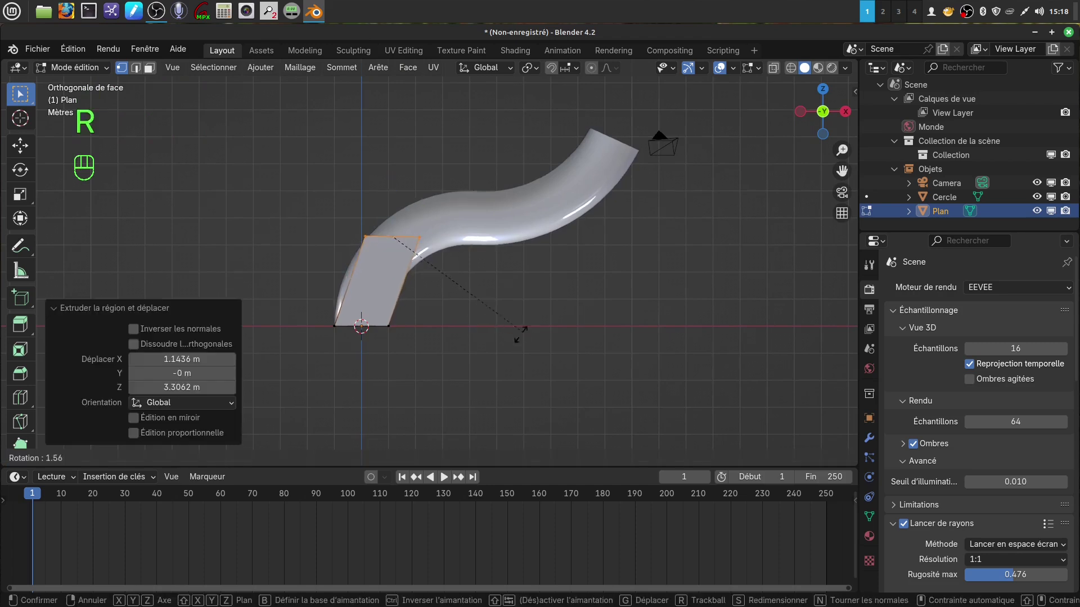
pyautogui.click(442, 357)
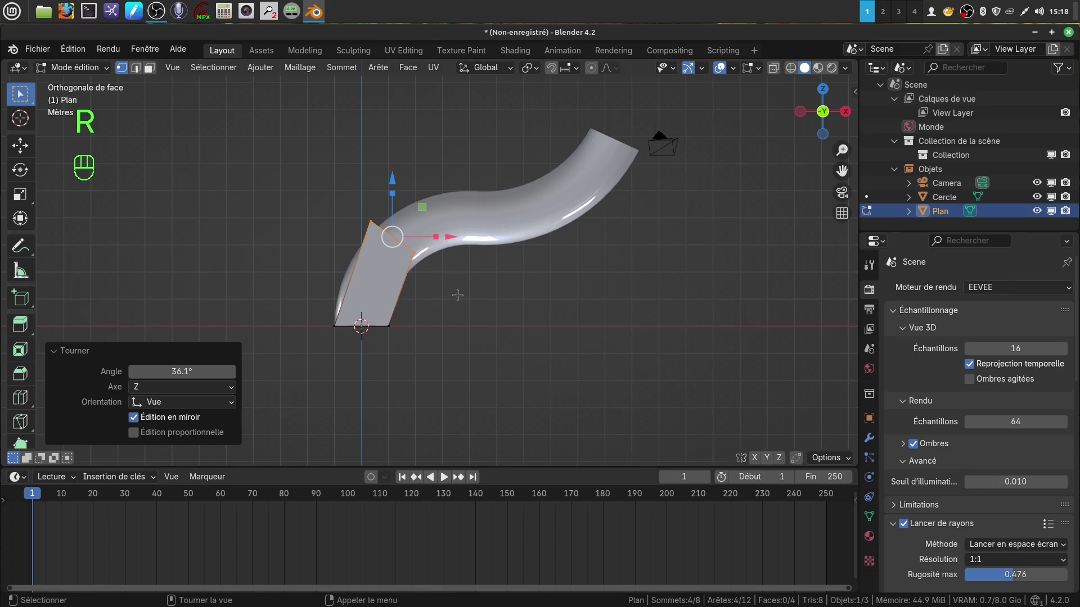
pyautogui.press('g')
pyautogui.click(475, 311)
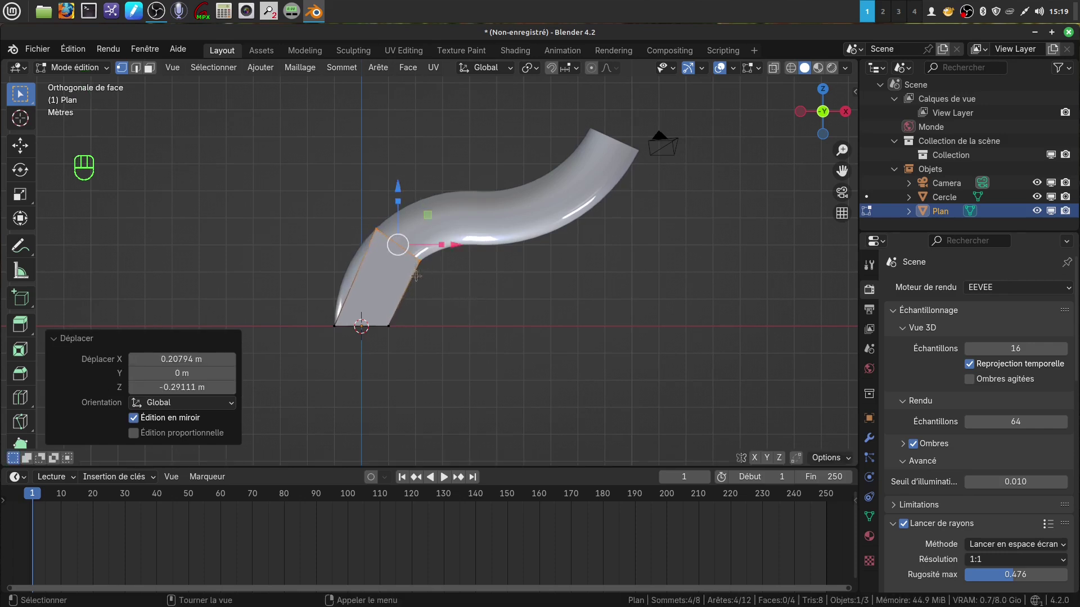
pyautogui.press('r')
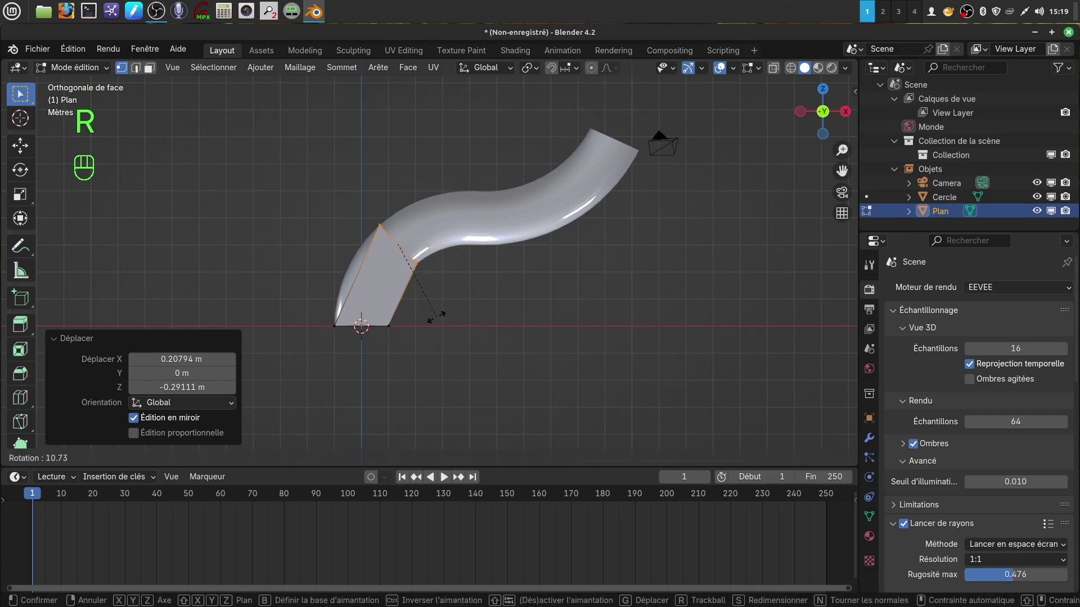
pyautogui.click(427, 316)
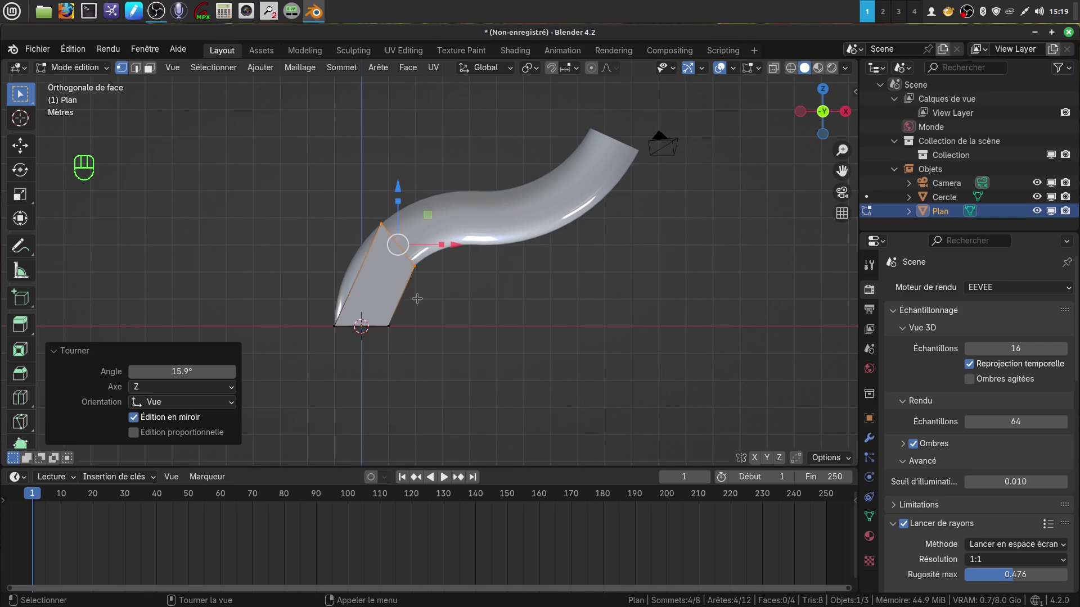
# - Extrude the end outline about 3.20 m in X and 1.04 m in Z, and rotate the new end about 28.2°
pyautogui.press('e')
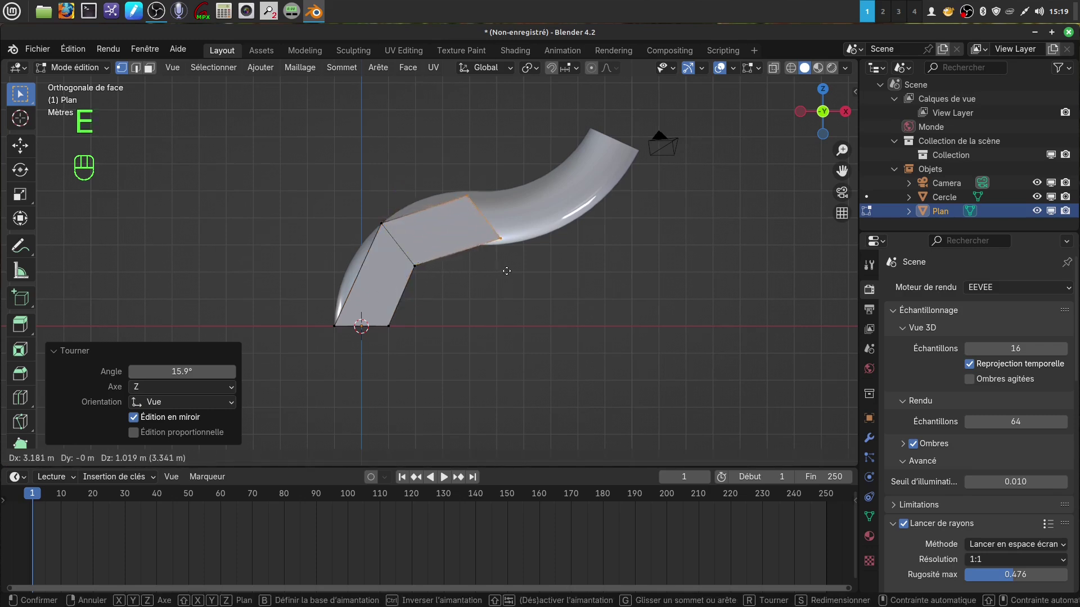
pyautogui.click(508, 270)
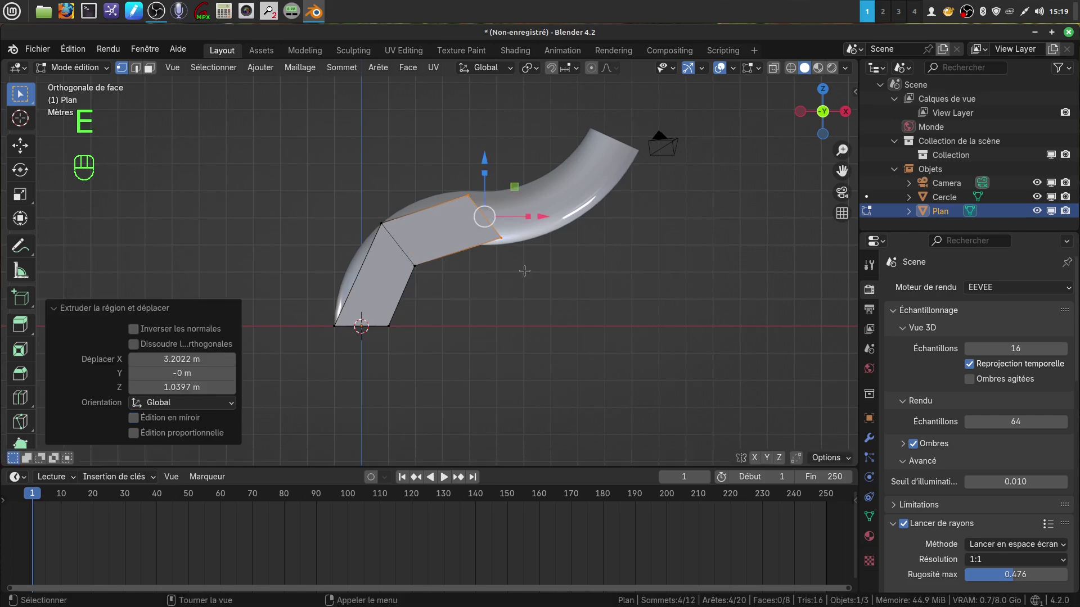
pyautogui.press('r')
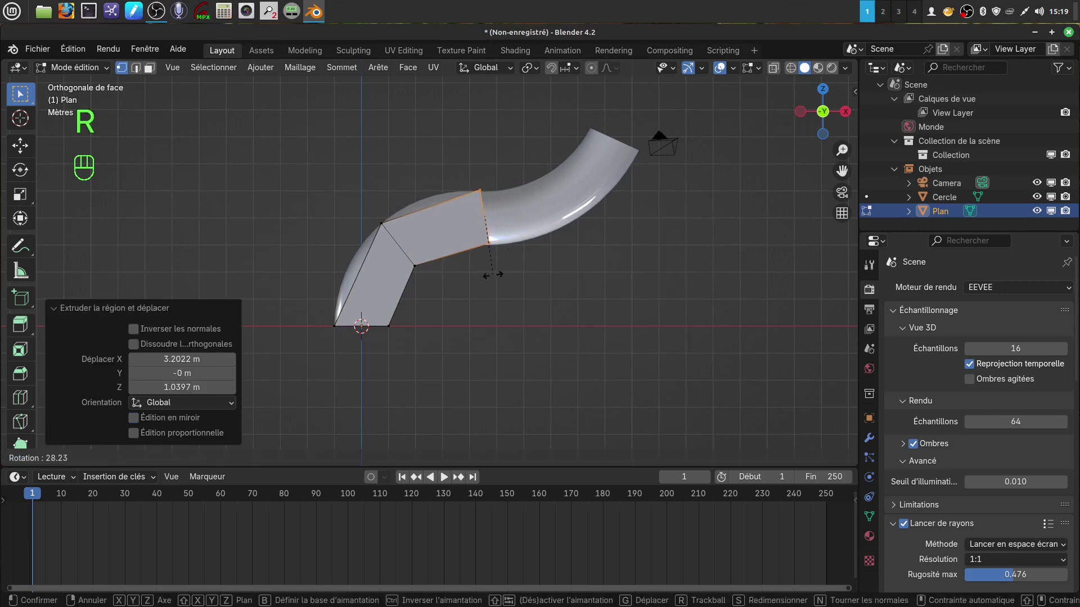
pyautogui.click(492, 274)
# - Extrude another segment about 3.41 m in X and 1.02 m in Z, and rotate its end about -31.4°
pyautogui.press('e')
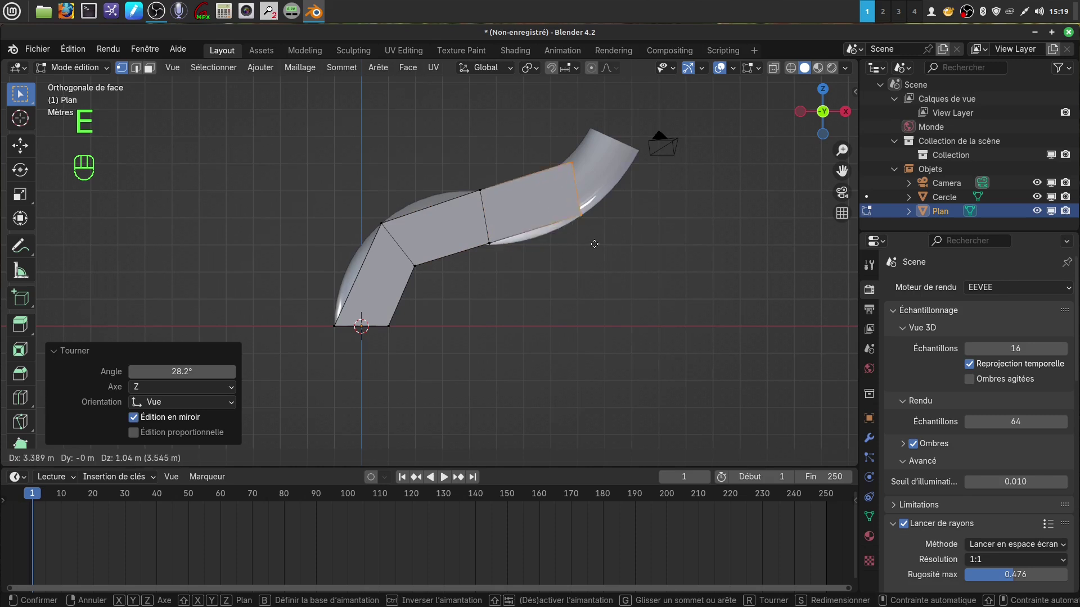
pyautogui.click(595, 246)
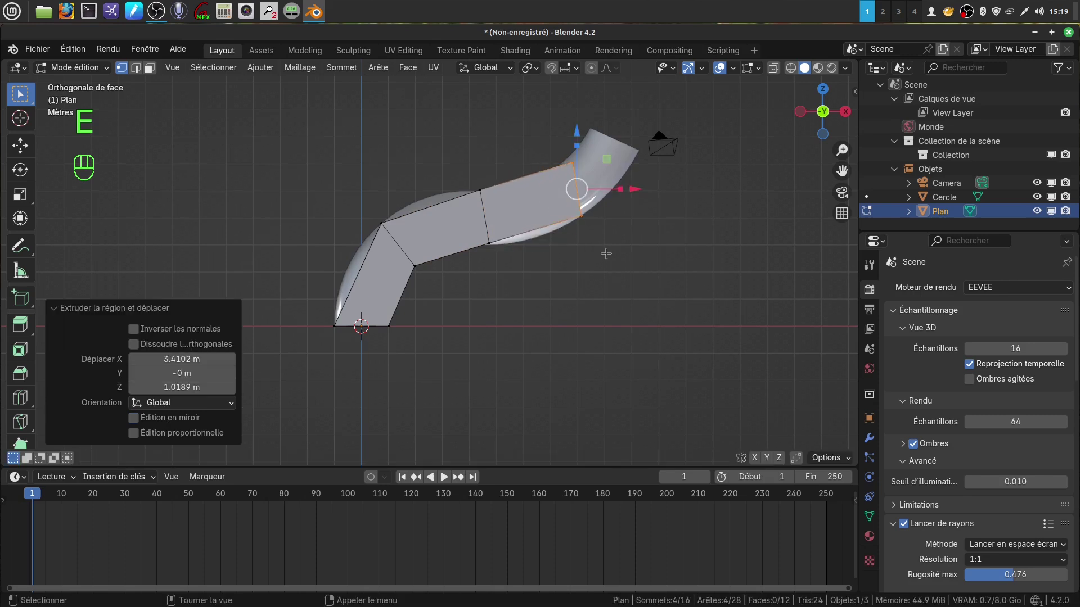
pyautogui.press('r')
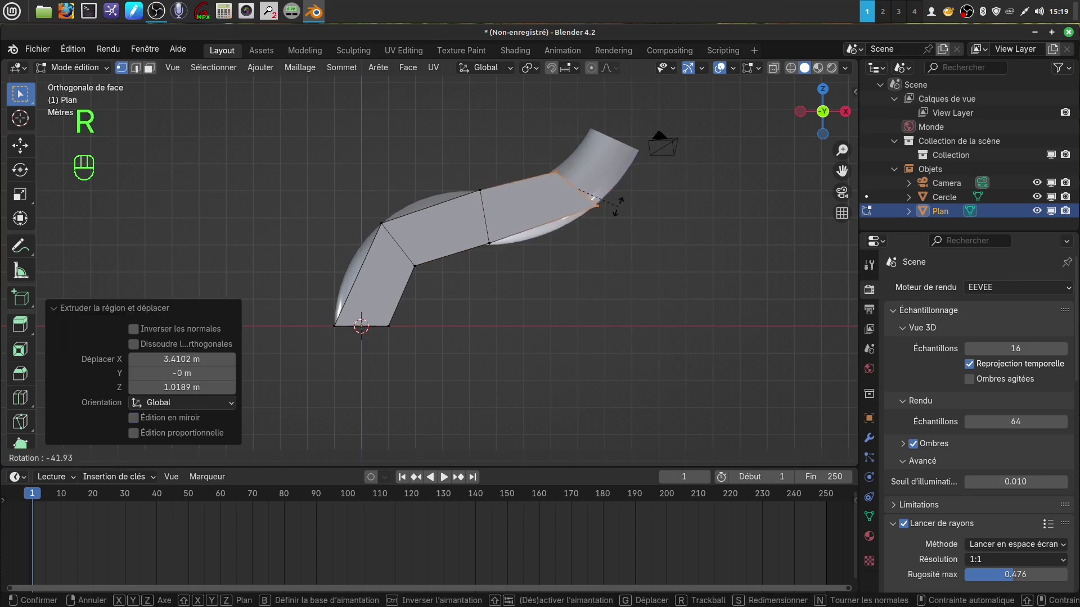
pyautogui.click(613, 213)
# - Extrude a last segment about 1.46 m in X and 1.83 m in Z, and rotate its end about -27°
pyautogui.press('e')
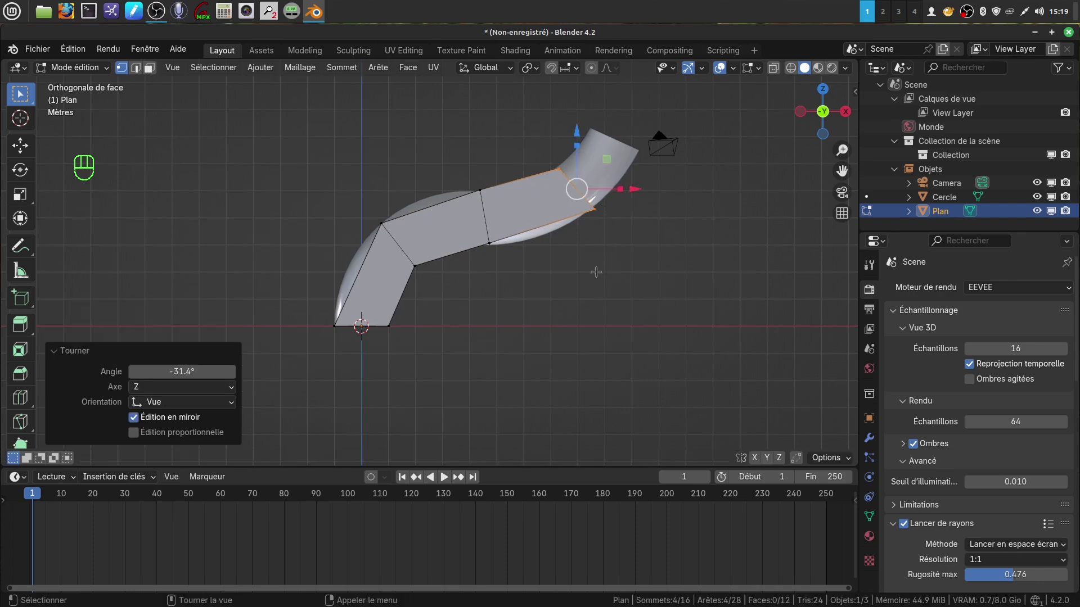
pyautogui.click(637, 221)
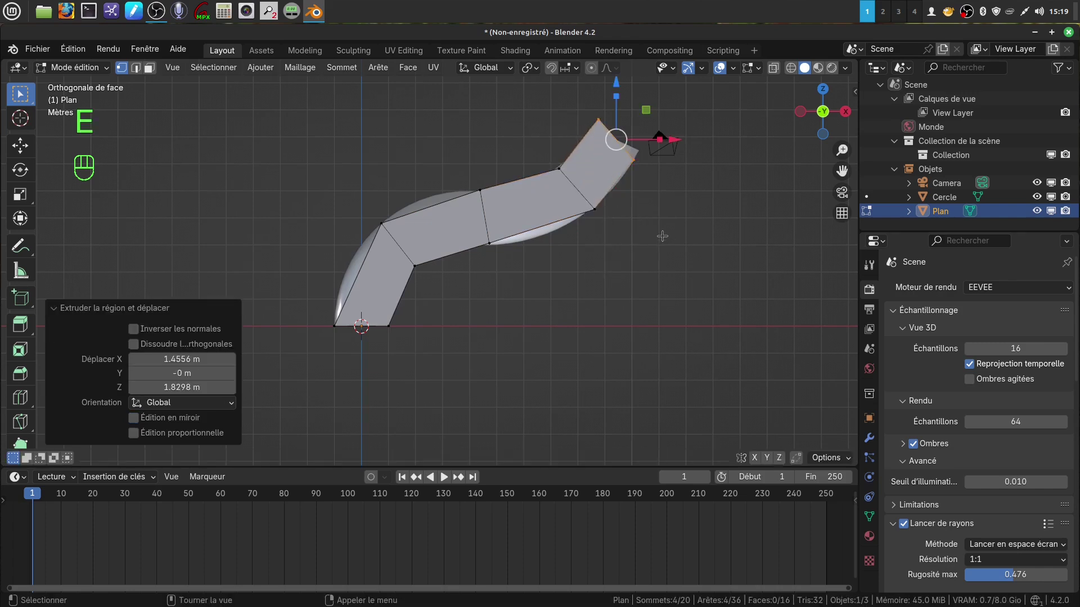
pyautogui.press('r')
pyautogui.click(617, 225)
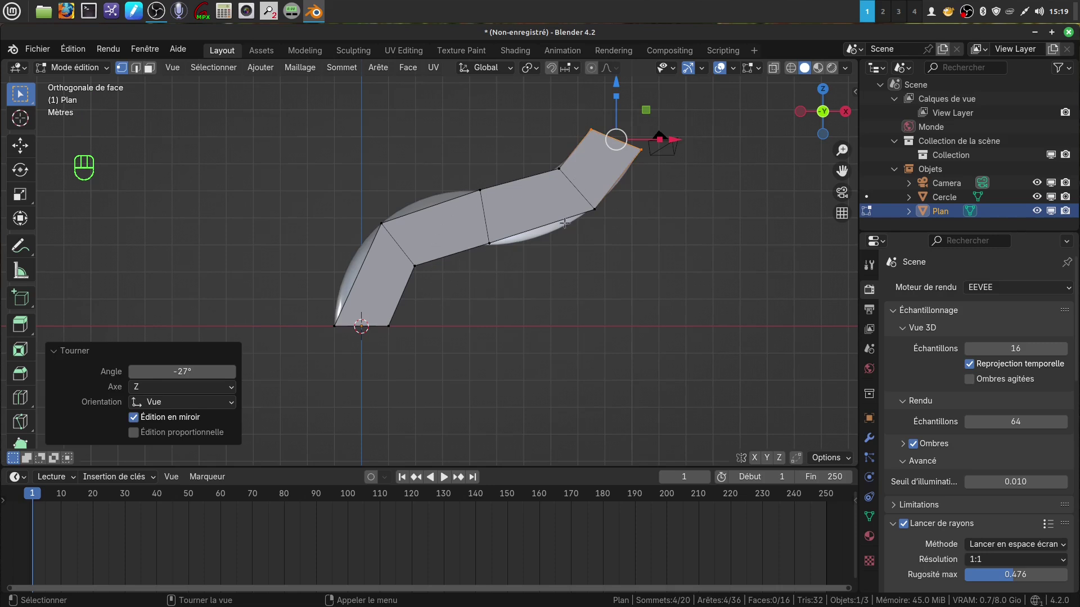
pyautogui.press('Tab')
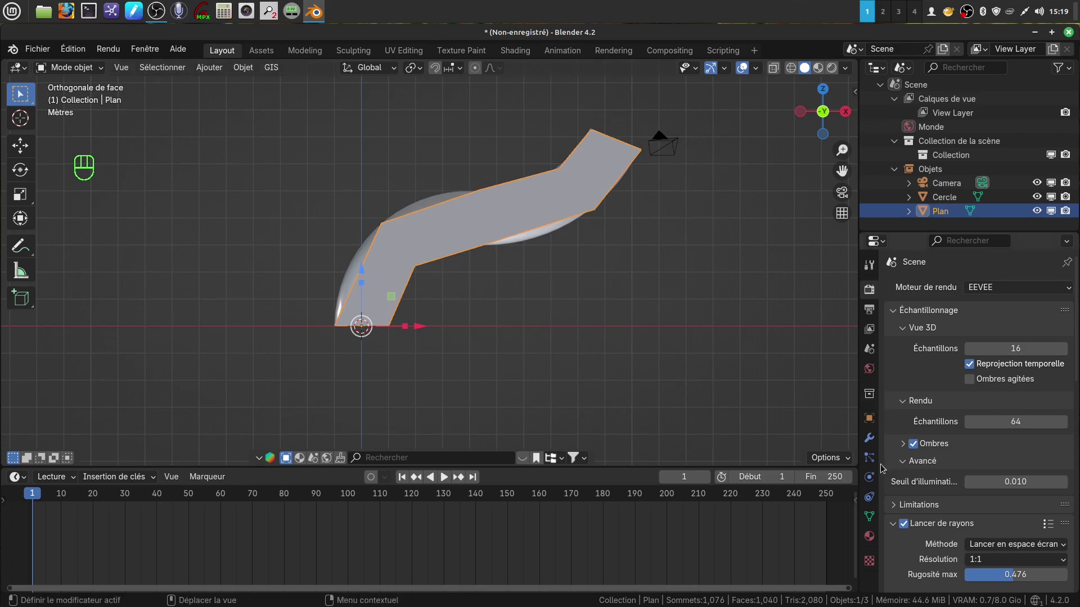
pyautogui.press('Tab')
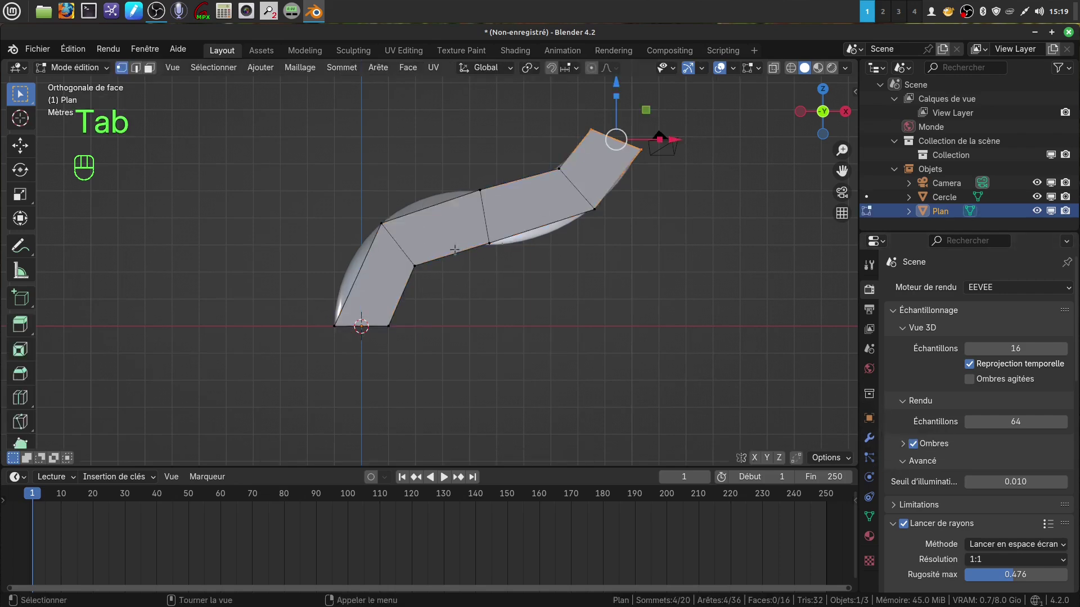
pyautogui.moveTo(544, 332)
pyautogui.mouseDown(button='middle')
pyautogui.moveTo(523, 337)
pyautogui.moveTo(540, 321)
pyautogui.moveTo(542, 335)
pyautogui.mouseUp(button='middle')
pyautogui.press('KP_4')
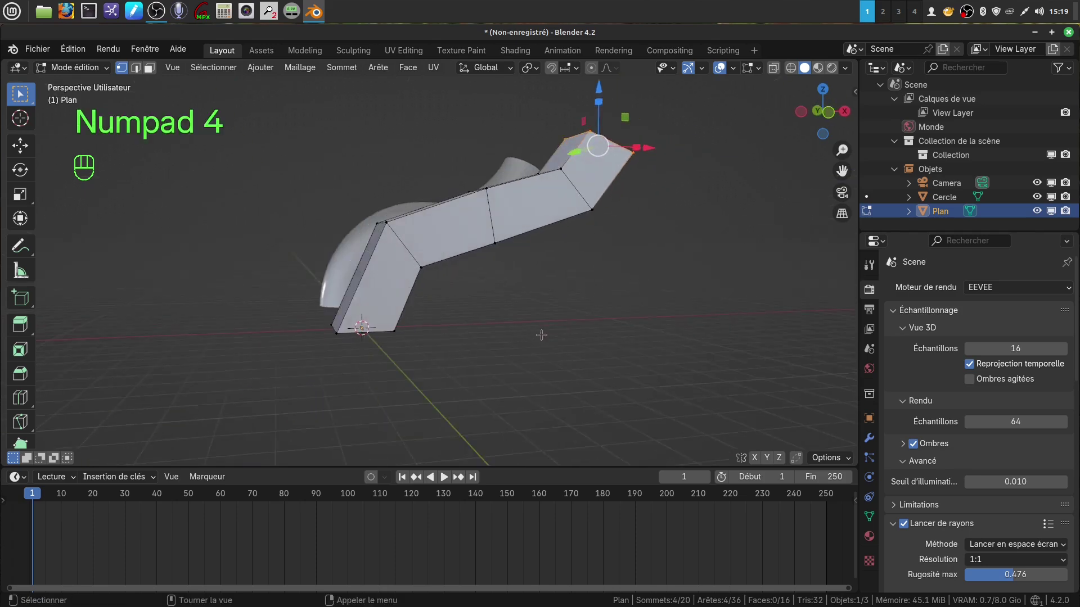
pyautogui.press('KP_1')
# - In Object Mode, add a Subdivision Surface modifier to the square tube with viewport and render levels both at 3
pyautogui.press('Tab')
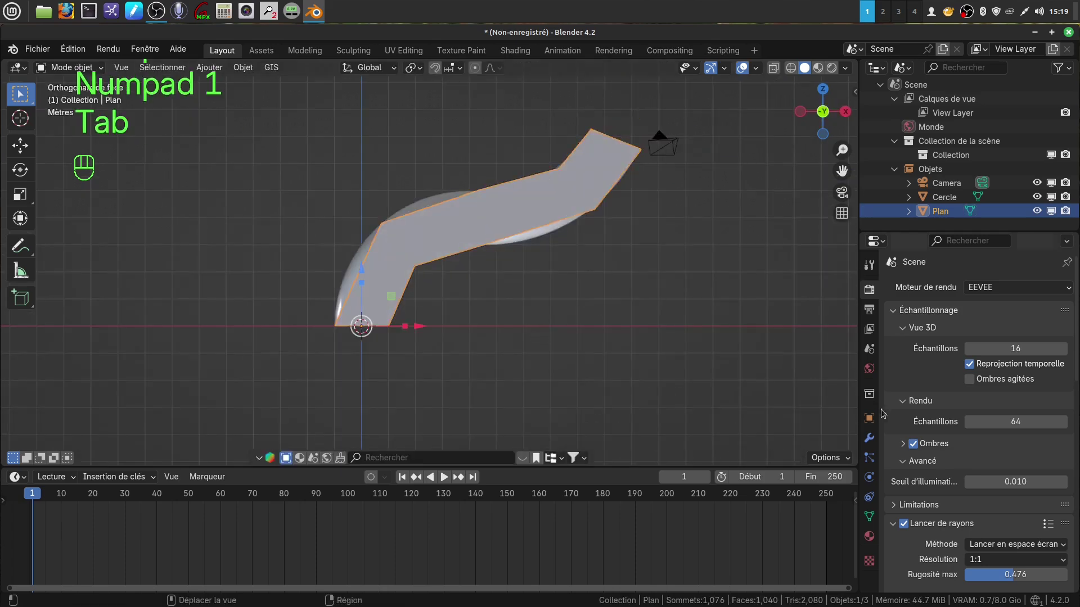
pyautogui.click(868, 437)
pyautogui.click(989, 289)
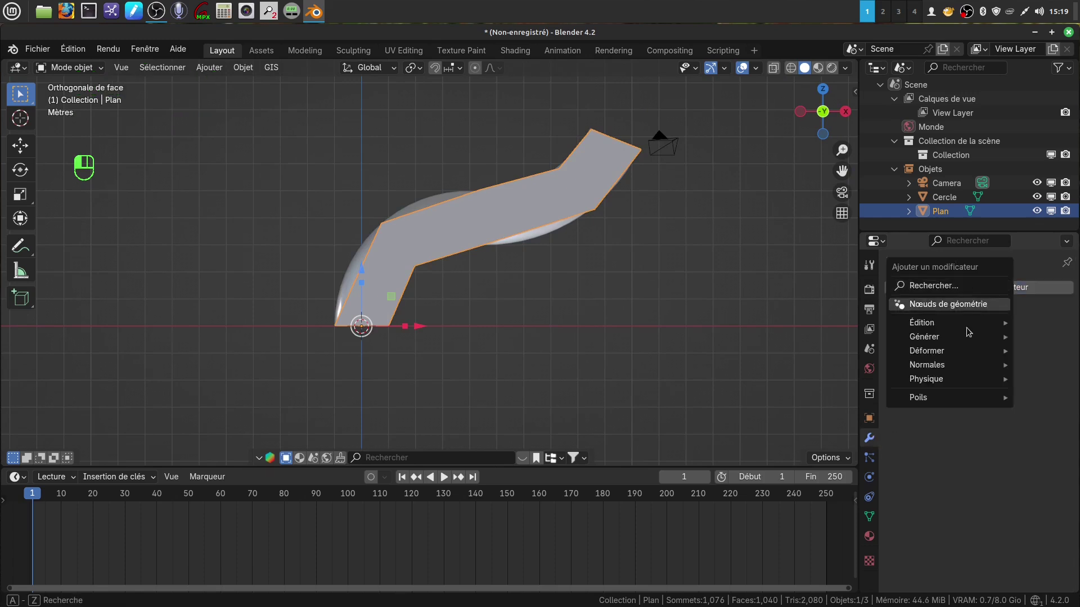
pyautogui.moveTo(928, 352)
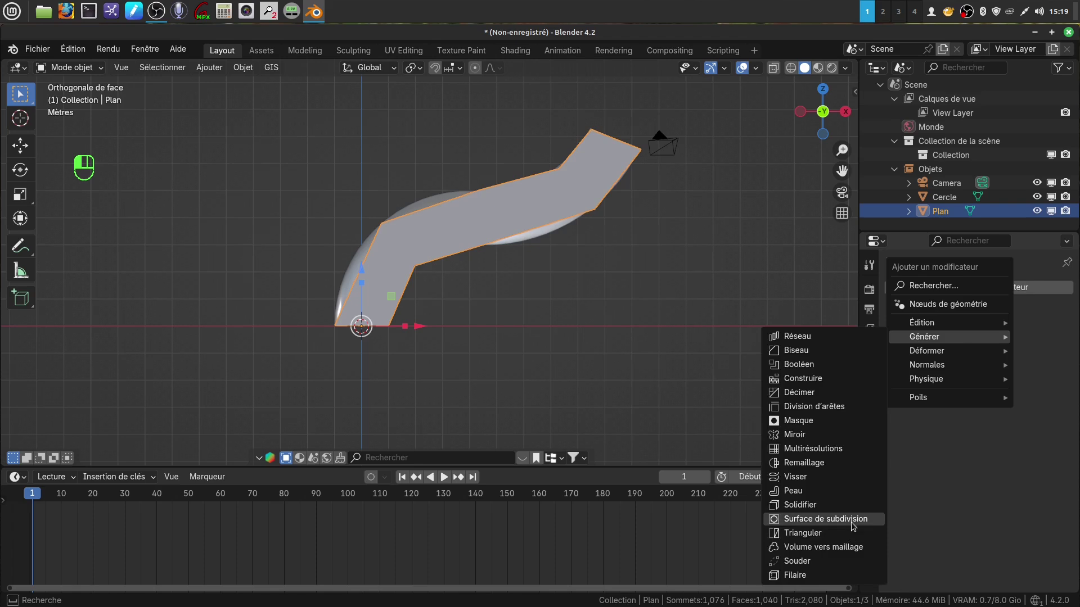
pyautogui.click(833, 520)
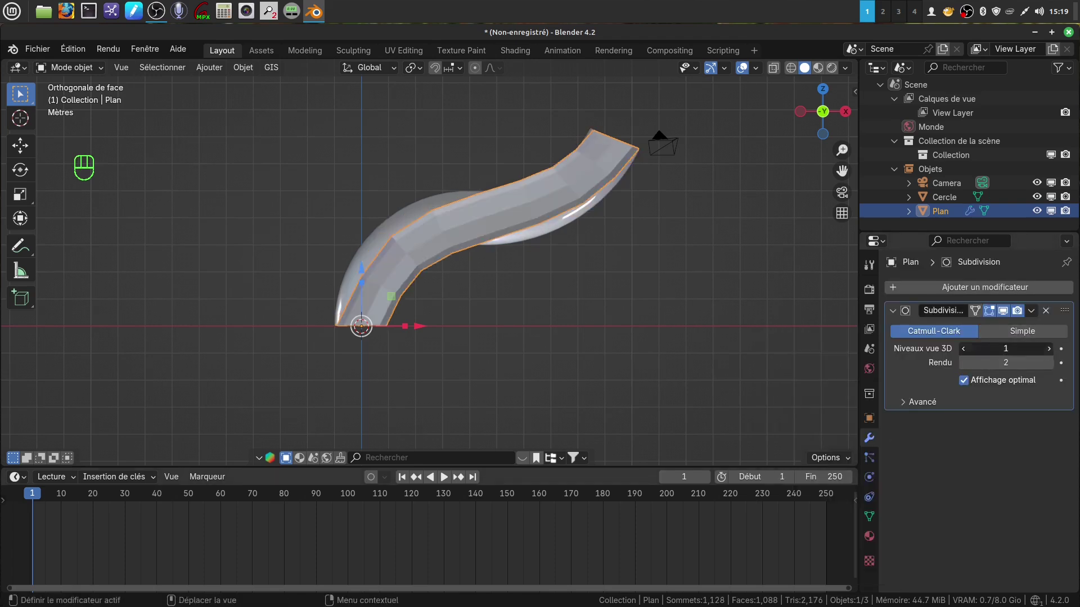
pyautogui.click(1048, 349)
pyautogui.click(1048, 348)
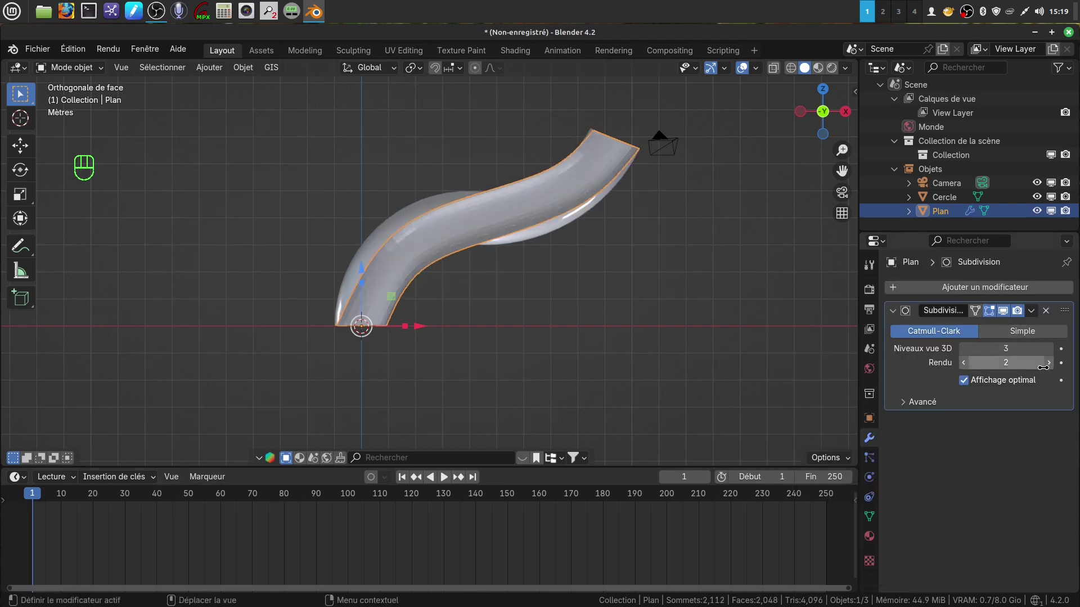
# - Apply smooth shading to the subdivided tube
pyautogui.moveTo(598, 330); pyautogui.dragTo(544, 313, button='middle')
pyautogui.rightClick(467, 221)
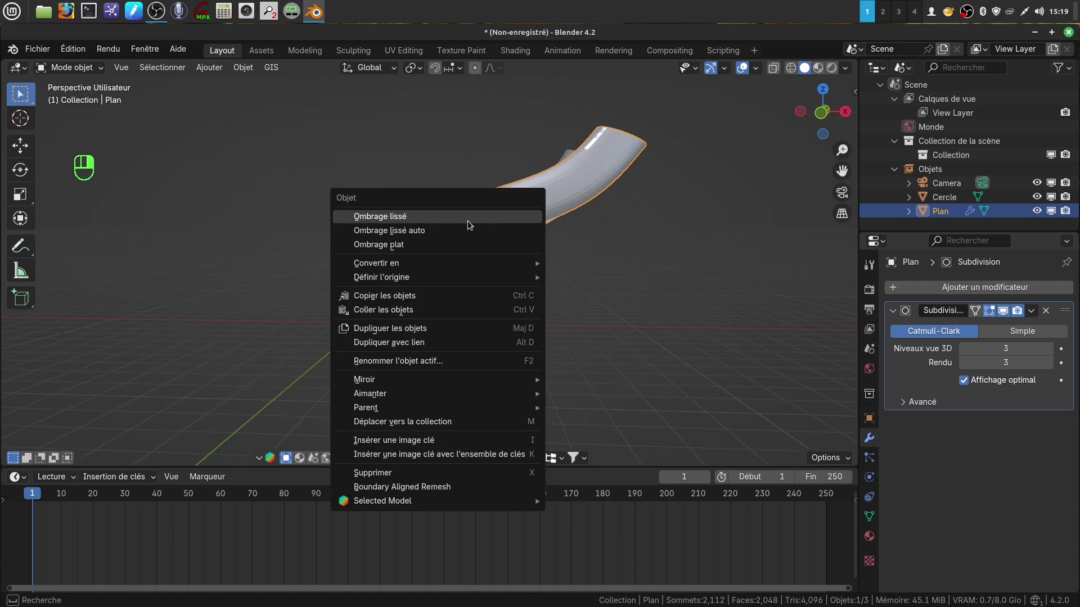
pyautogui.click(466, 220)
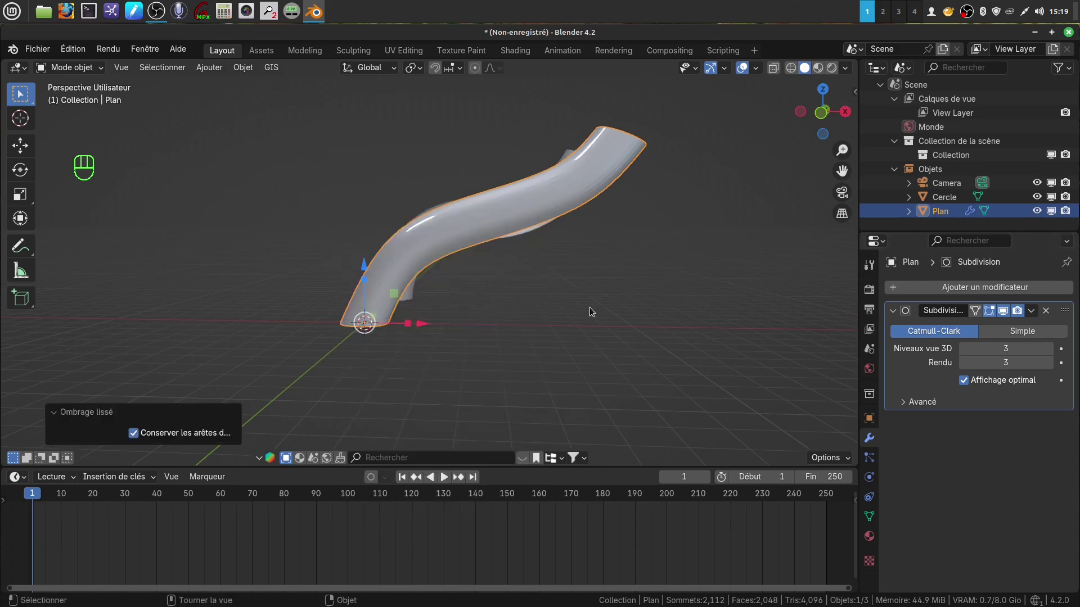
# - In Edit Mode's front view, select the edge loop at the first bend and move it about -0.64 m in X and 0.33 m in Z
pyautogui.press('KP_1')
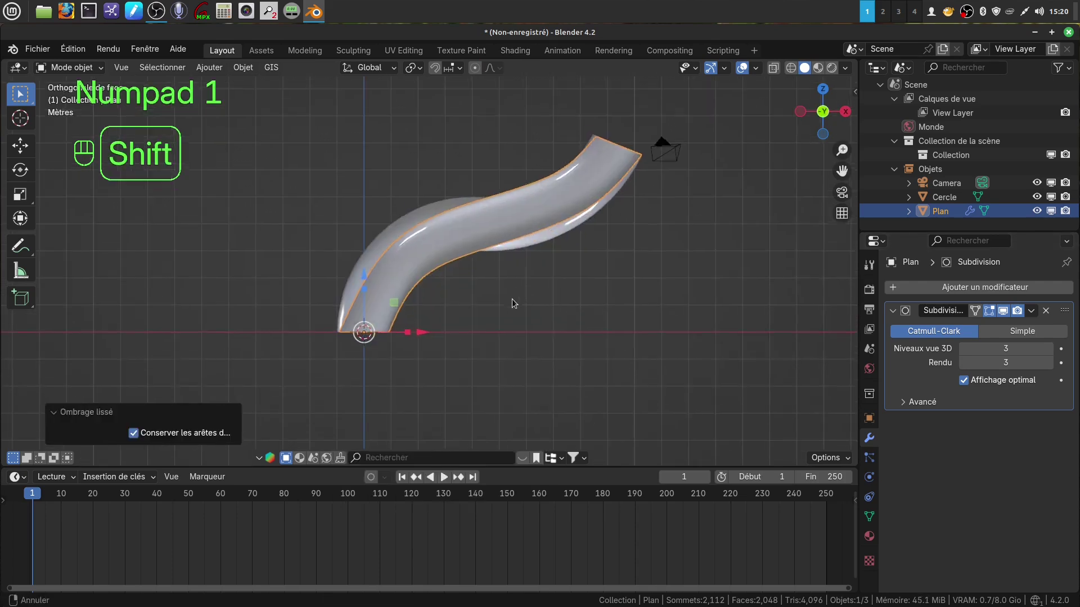
pyautogui.keyDown('shift'); pyautogui.moveTo(511, 301); pyautogui.dragTo(518, 313, button='middle'); pyautogui.keyUp('shift')
pyautogui.press('Tab')
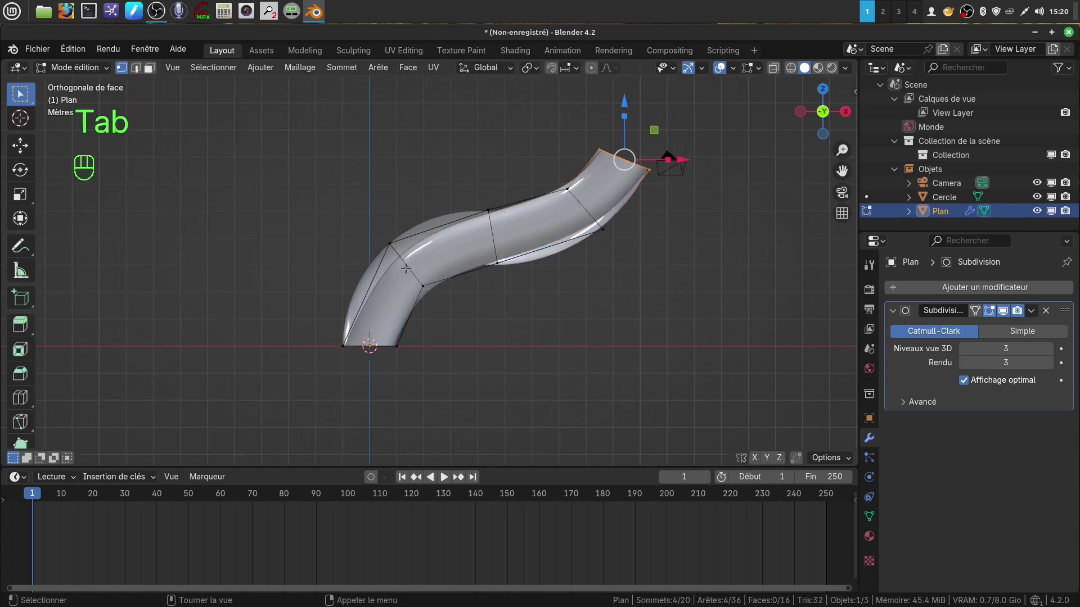
pyautogui.click(422, 287)
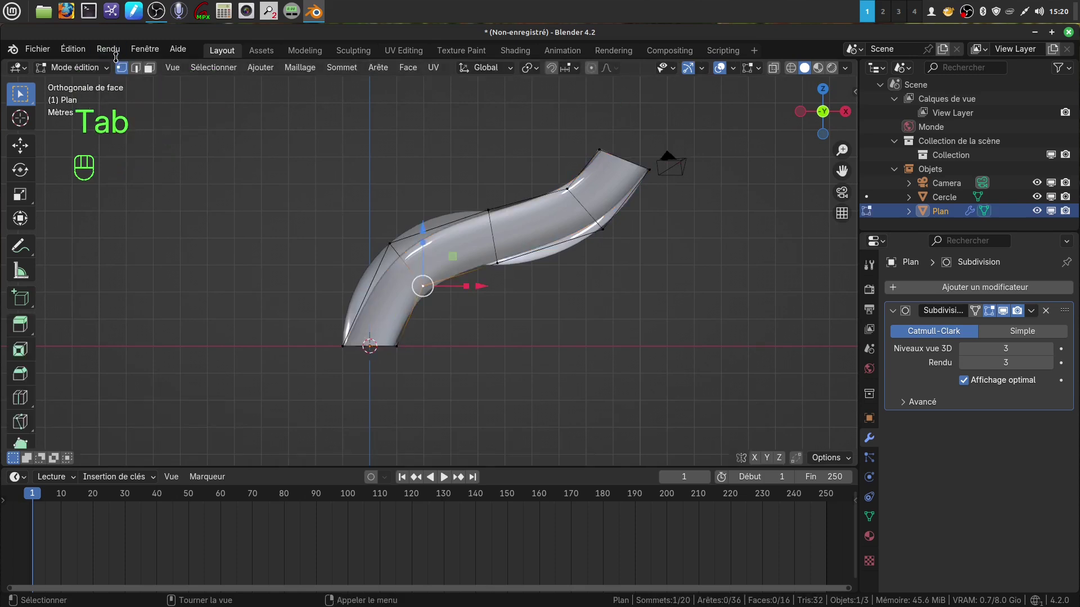
pyautogui.click(135, 67)
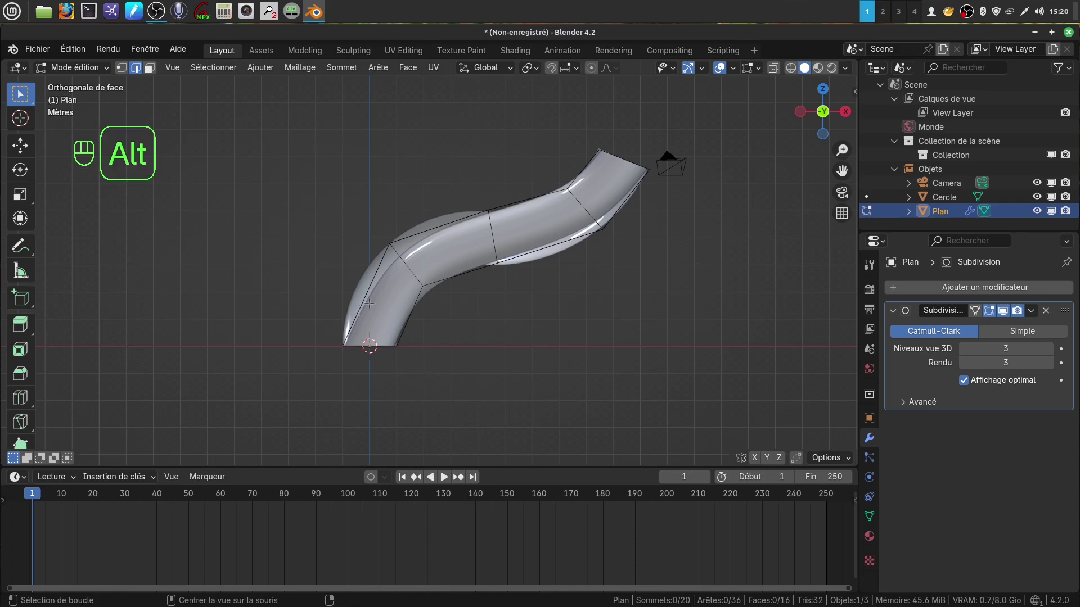
pyautogui.keyDown('alt'); pyautogui.click(407, 274); pyautogui.keyUp('alt')
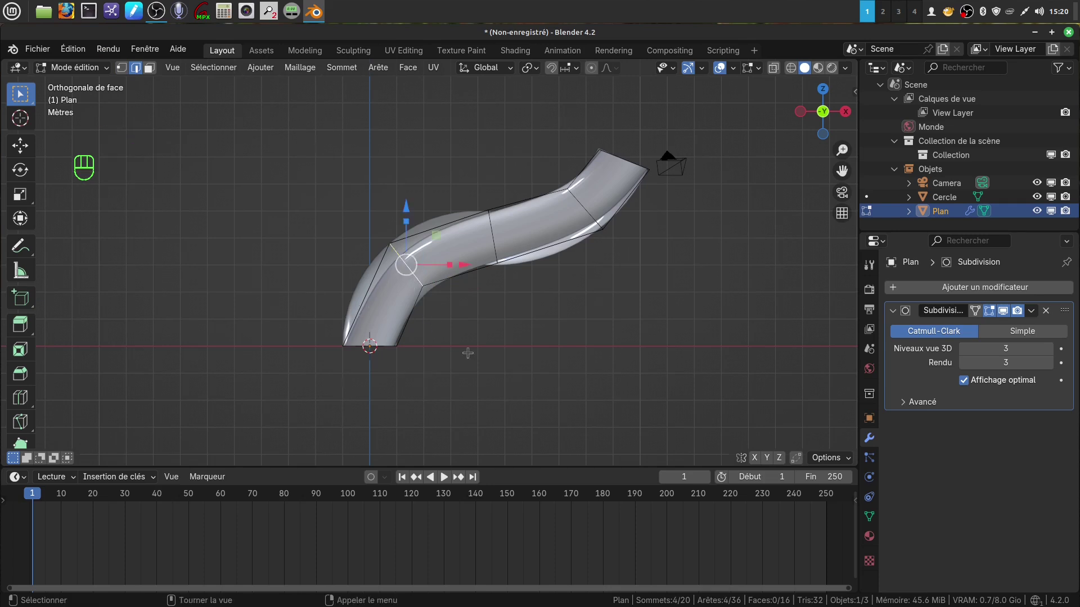
pyautogui.press('r')
pyautogui.rightClick(535, 359)
pyautogui.press('g')
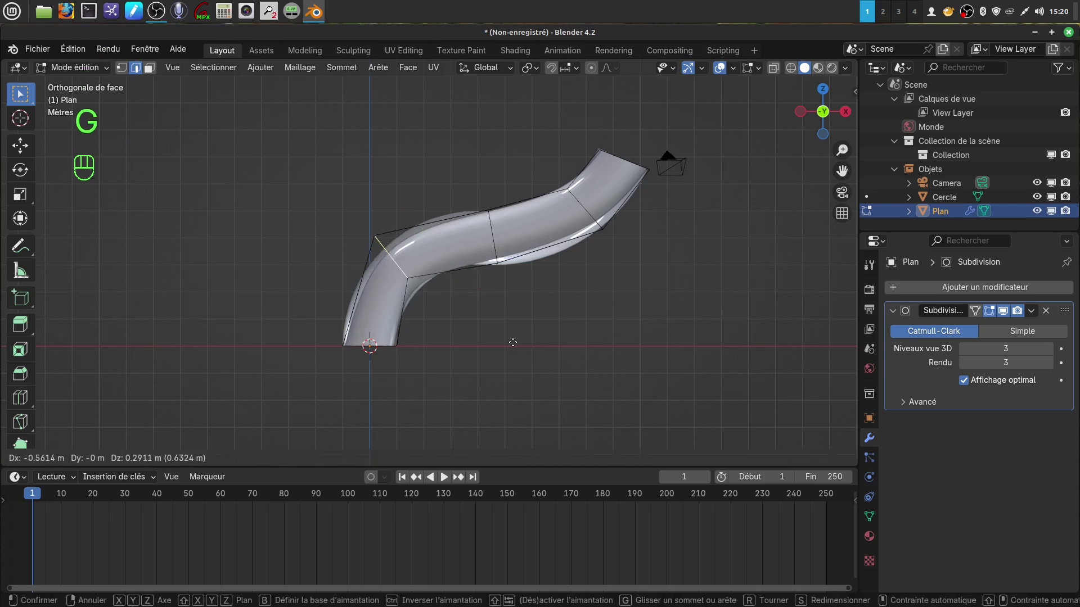
pyautogui.click(509, 340)
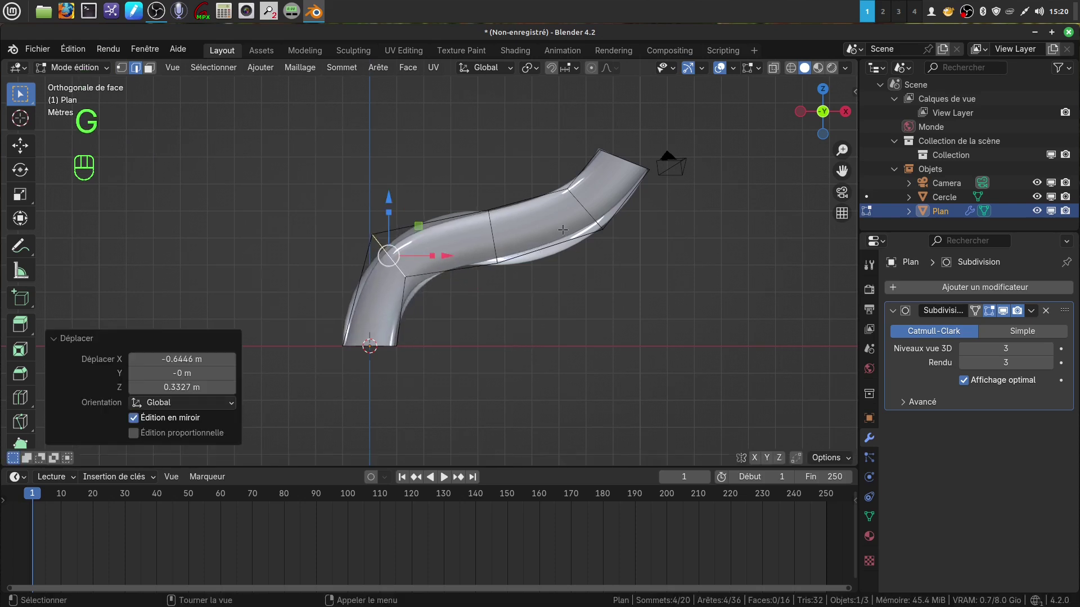
# - Select the front edge at the tube's middle joint and move it about 0.02 m in X and -0.21 m in Z
pyautogui.click(487, 235)
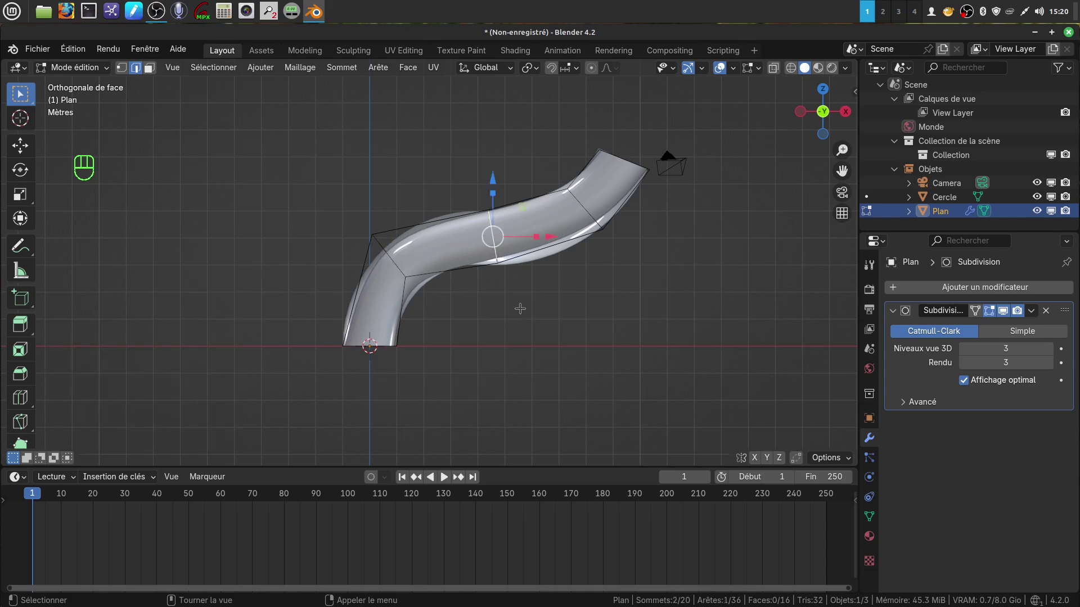
pyautogui.press('g')
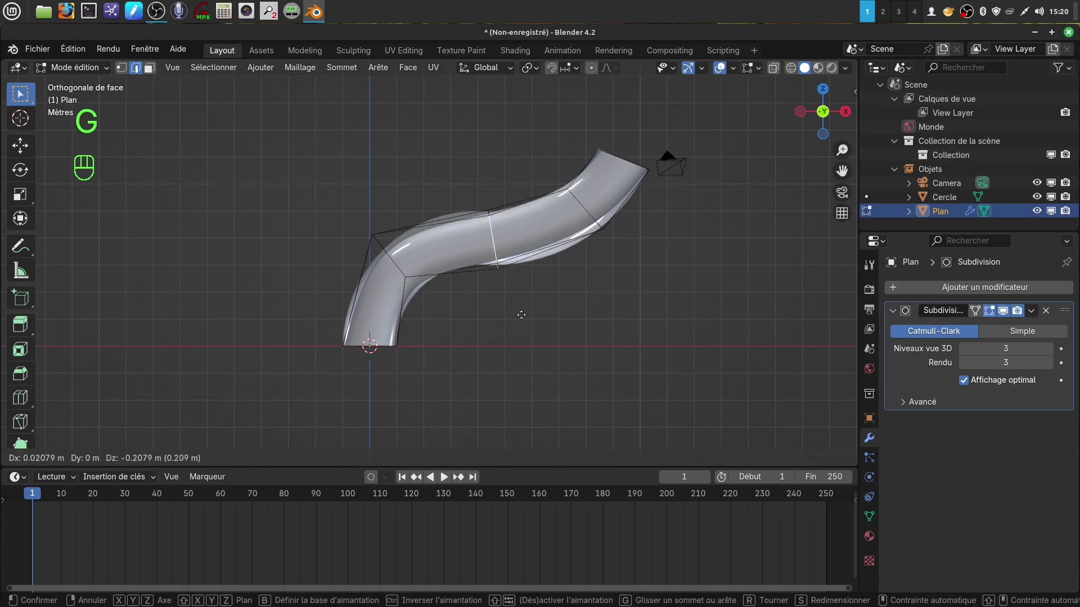
pyautogui.click(521, 315)
# - Select the front edge at the upper bend and move it about -0.40 m in X and -0.48 m in Z
pyautogui.click(575, 203)
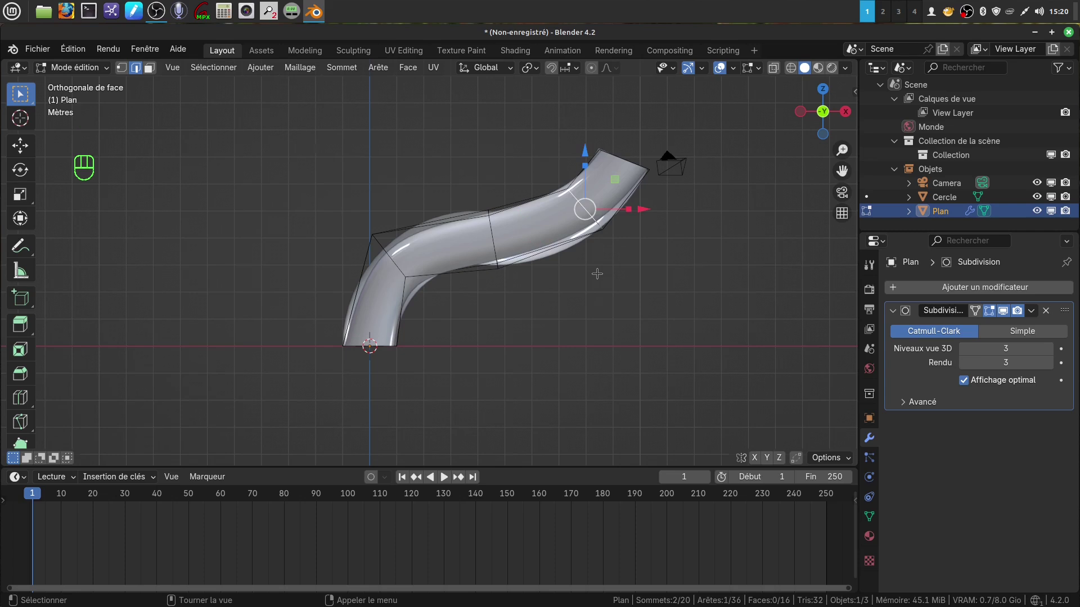
pyautogui.press('g')
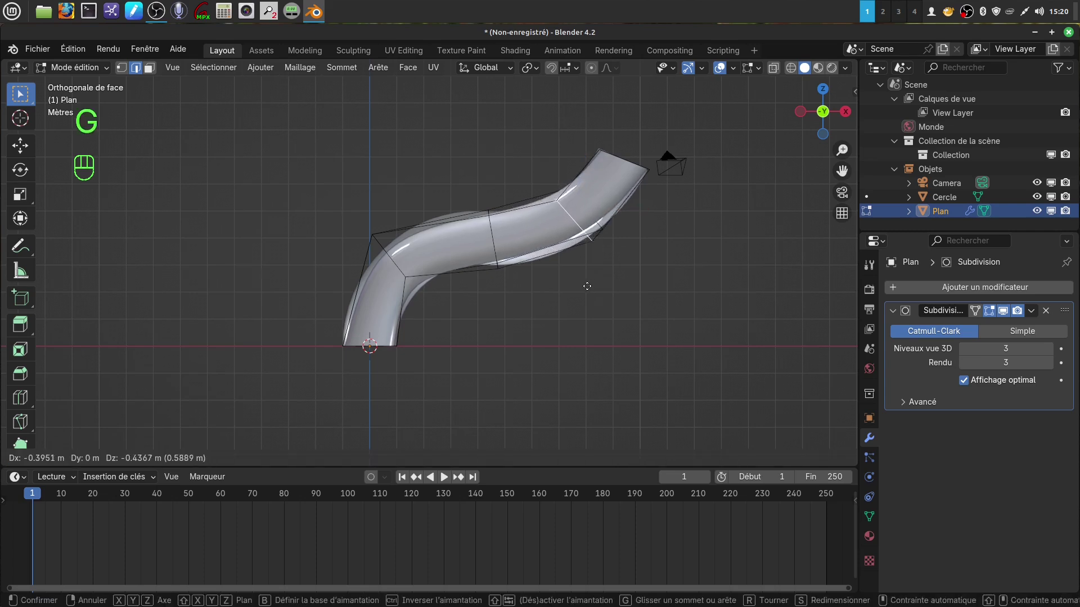
pyautogui.click(586, 287)
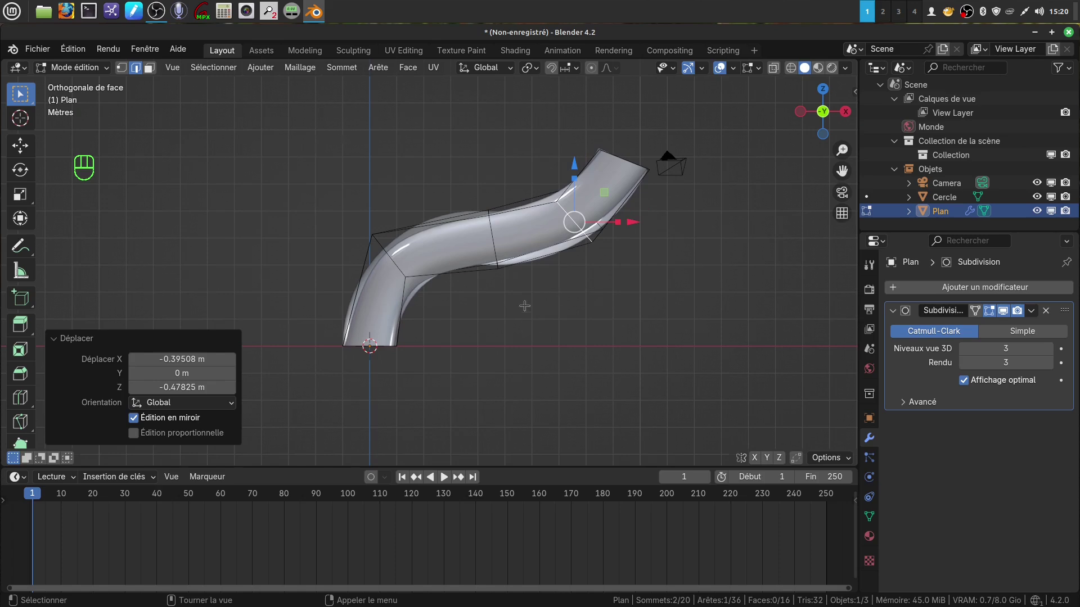
# - Try to scale the front edge at the tube's first bend uniformly by 1.22 in the front view
pyautogui.scroll(1, 440, 366)
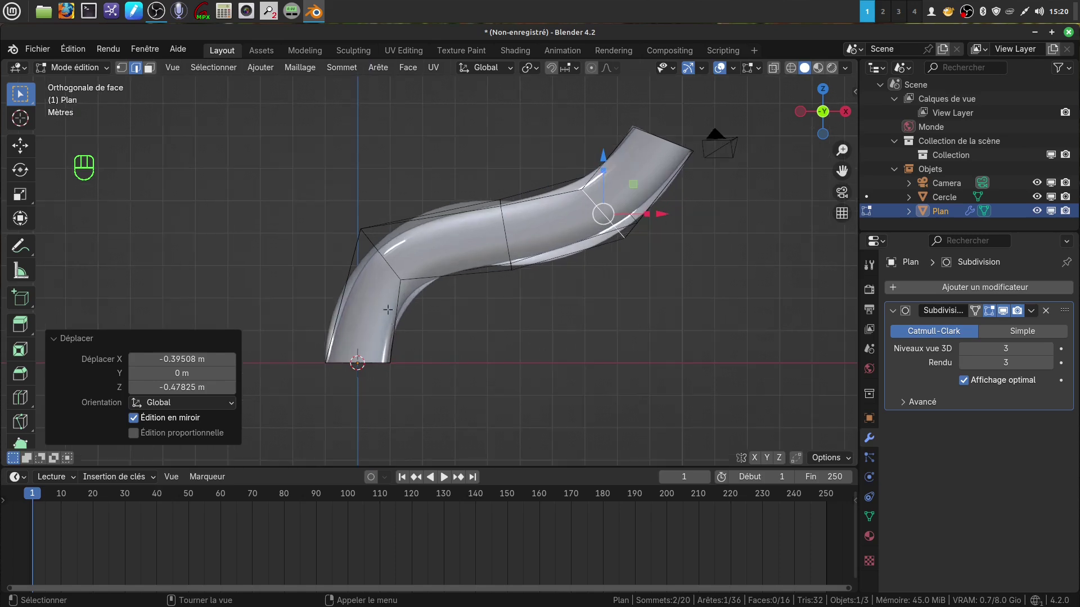
pyautogui.moveTo(467, 316); pyautogui.dragTo(405, 276, button='middle')
pyautogui.click(392, 266)
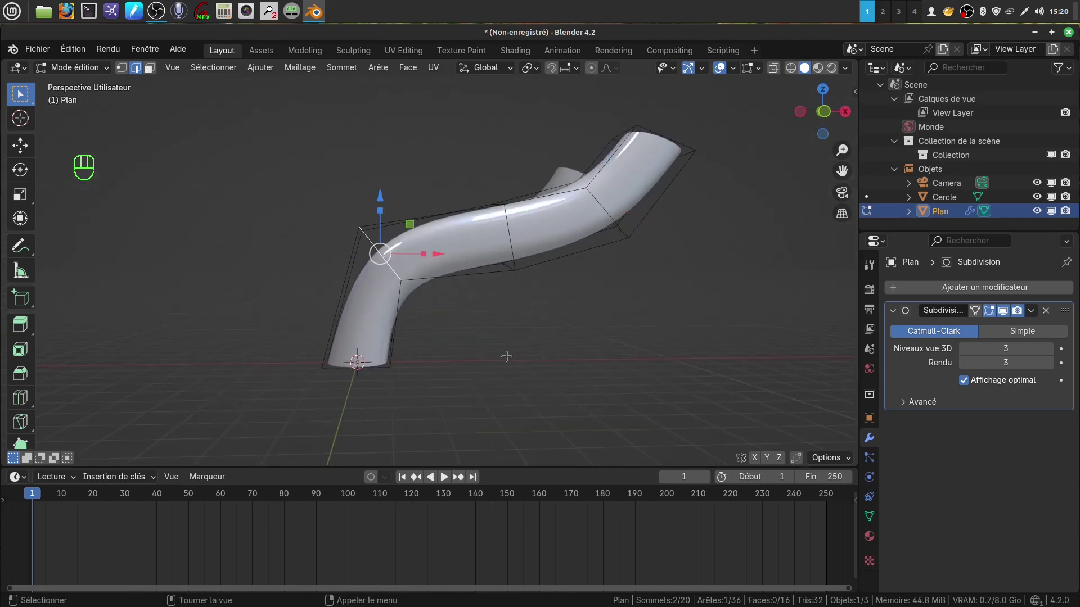
pyautogui.press('KP_1')
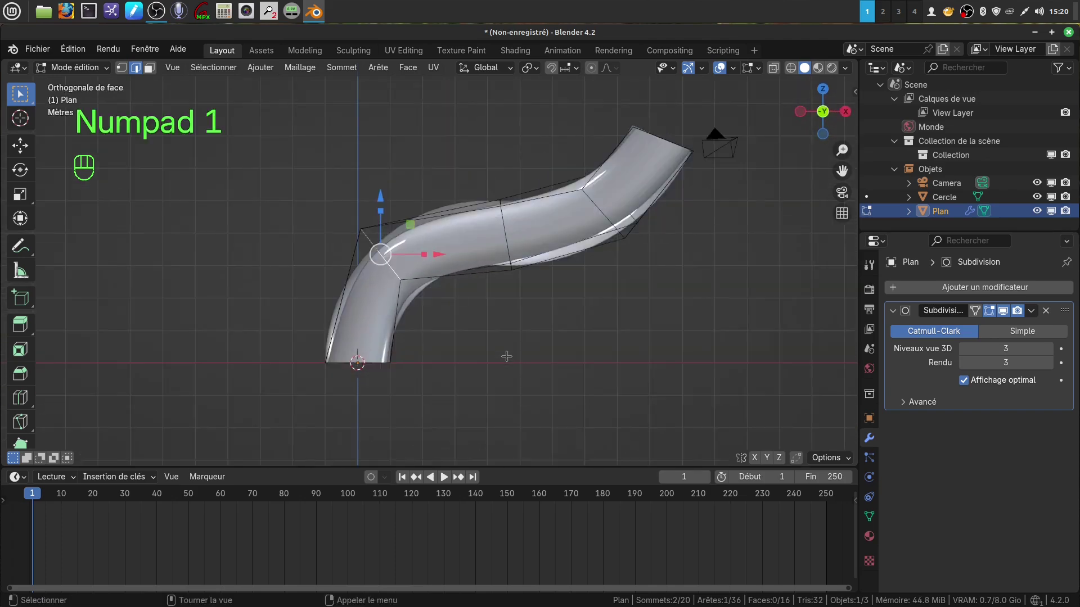
pyautogui.press('s')
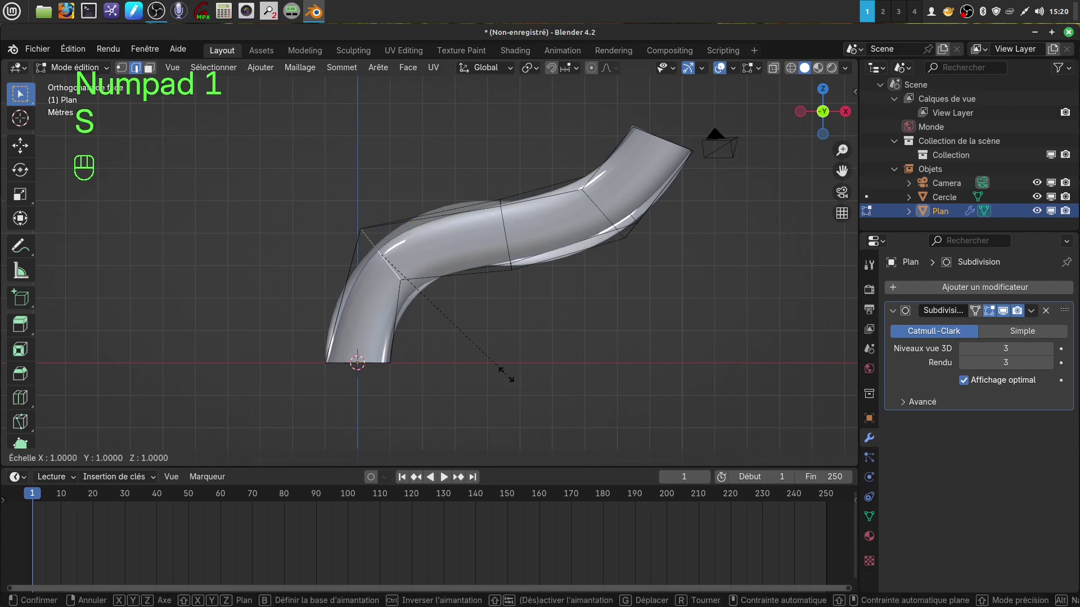
pyautogui.click(550, 393)
pyautogui.moveTo(550, 393); pyautogui.dragTo(479, 330, button='middle')
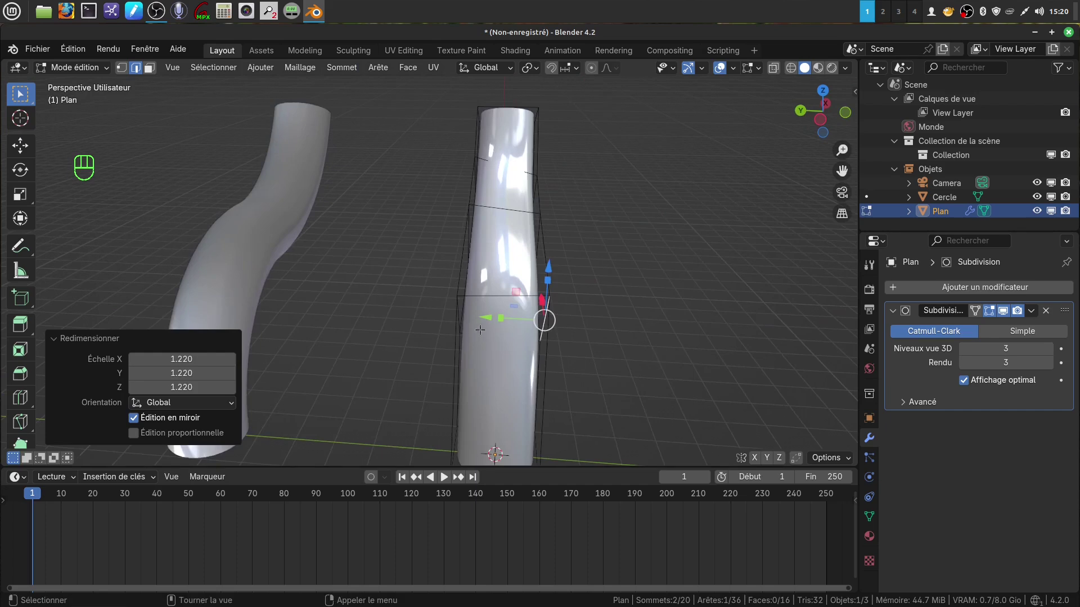
# - Try to scale the same front edge along Y, then undo the scaling done on it
pyautogui.press('s')
pyautogui.press('y')
pyautogui.click(499, 328)
pyautogui.press('s')
pyautogui.press('y')
pyautogui.click(486, 325)
pyautogui.hotkey('ctrl', 'z')
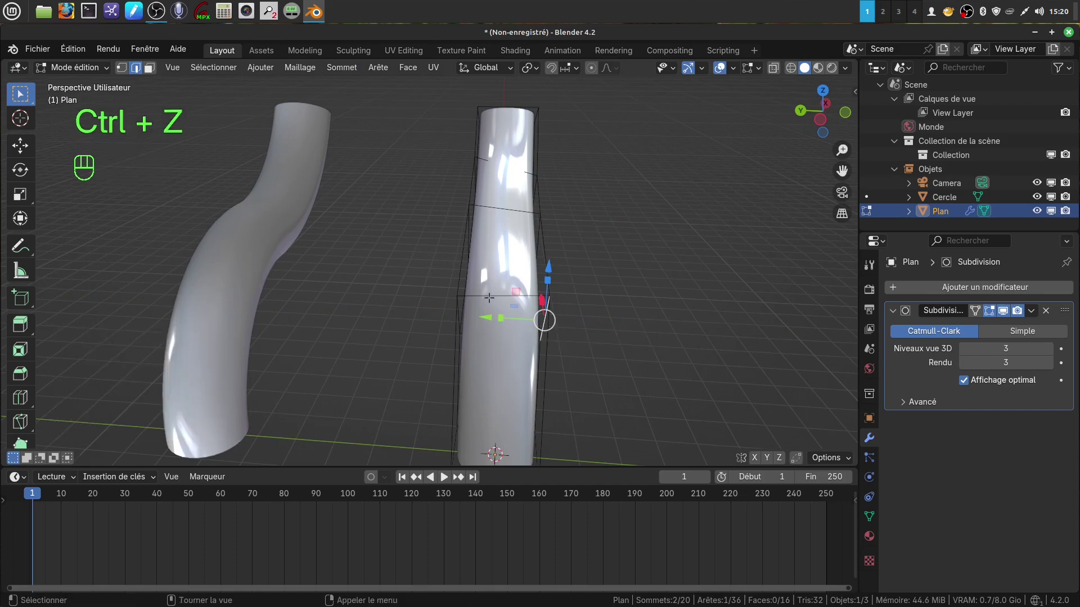
pyautogui.hotkey('ctrl', 'z')
pyautogui.moveTo(486, 299); pyautogui.dragTo(392, 271, button='middle')
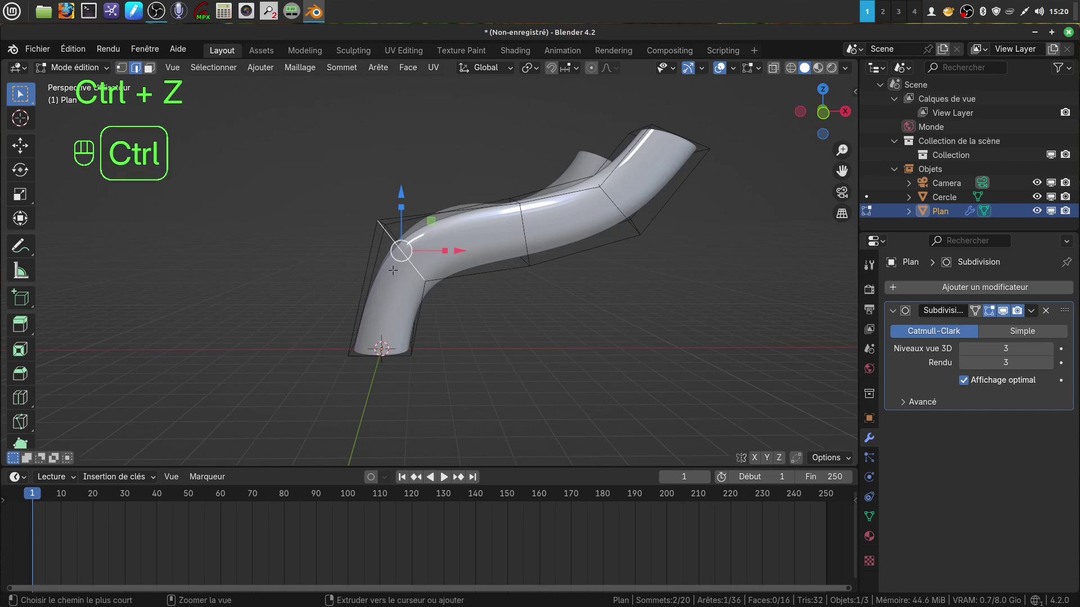
pyautogui.hotkey('ctrl', 'z')
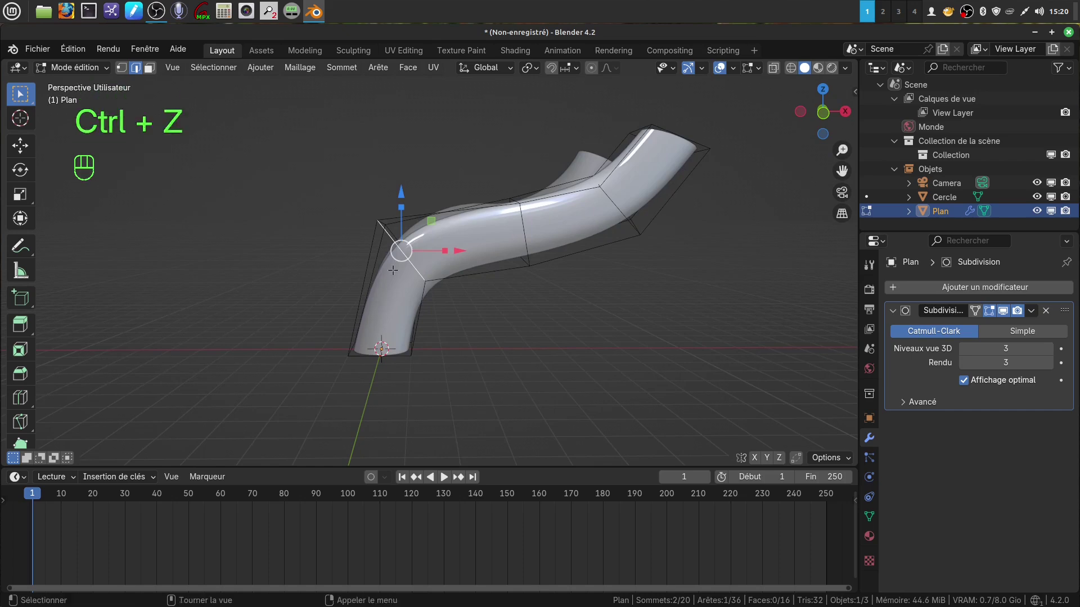
pyautogui.hotkey('ctrl', 'z')
# - Select the whole edge loop at the first bend, scale it uniformly by 1.195, and then by 0.869 along Y
pyautogui.scroll(3, 392, 270)
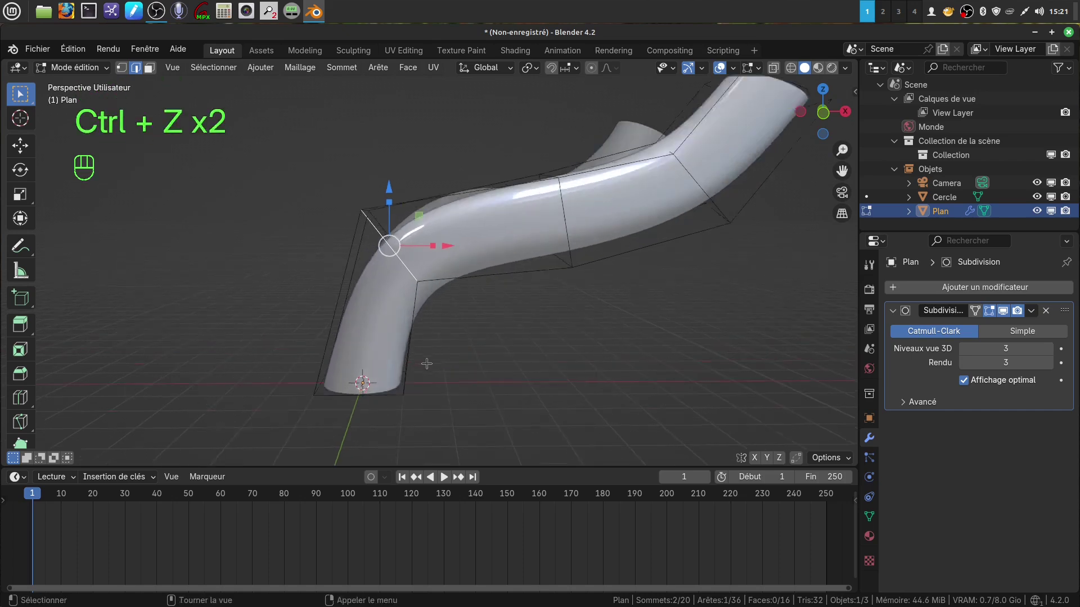
pyautogui.moveTo(453, 334); pyautogui.dragTo(326, 214, button='middle')
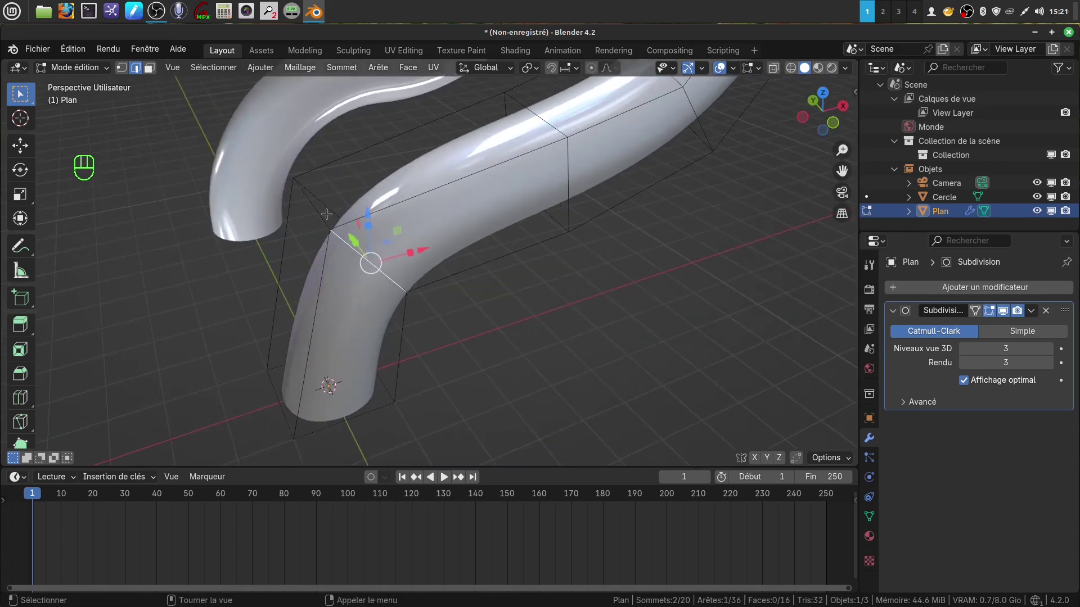
pyautogui.keyDown('alt'); pyautogui.click(321, 218); pyautogui.keyUp('alt')
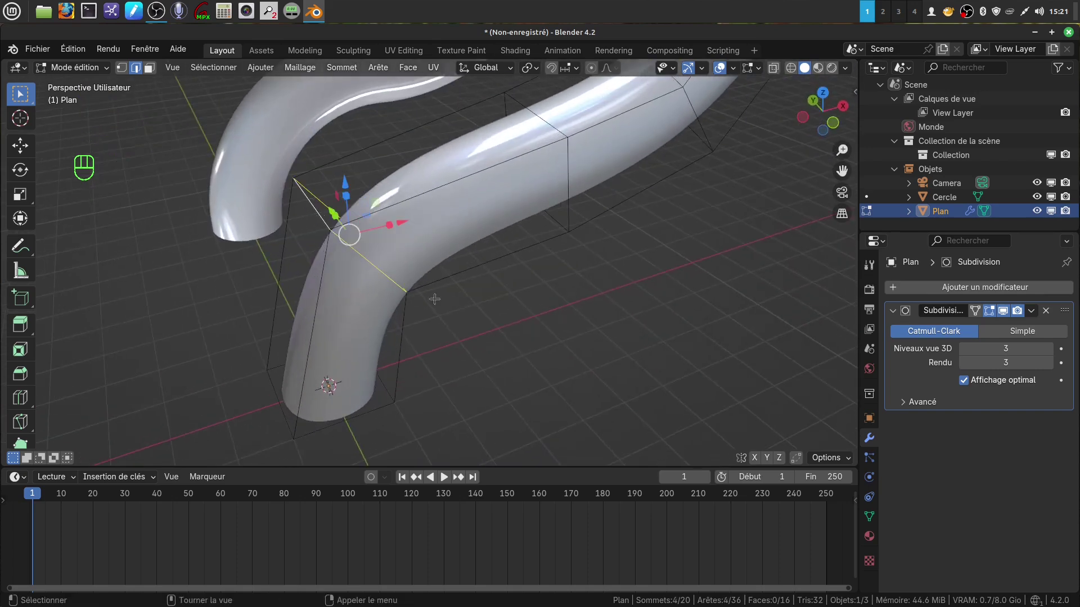
pyautogui.moveTo(434, 299)
pyautogui.mouseDown(button='middle')
pyautogui.moveTo(434, 316)
pyautogui.moveTo(446, 299)
pyautogui.mouseUp(button='middle')
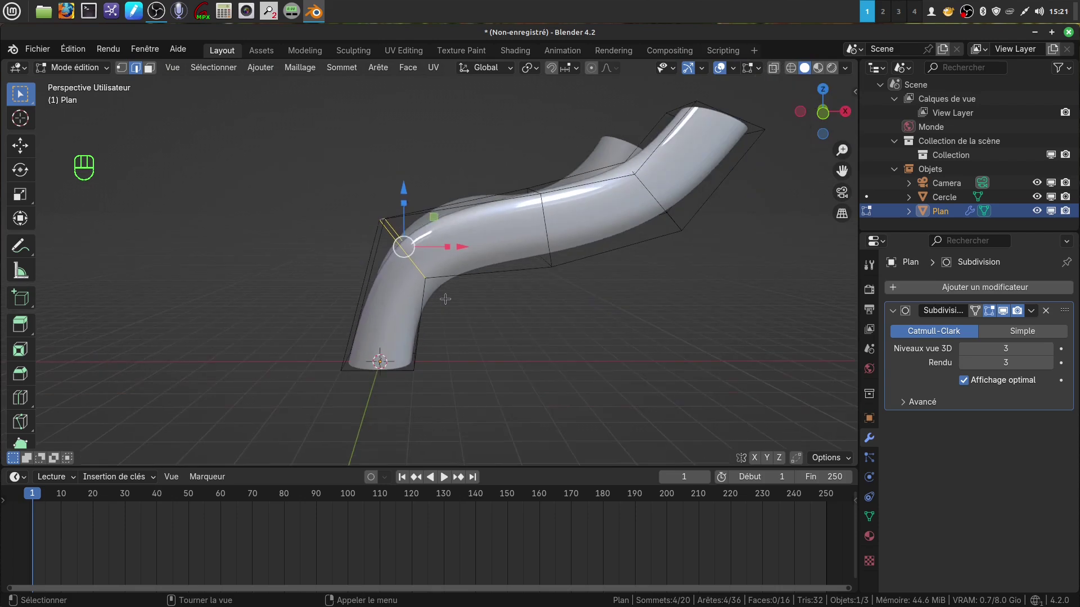
pyautogui.press('KP_1')
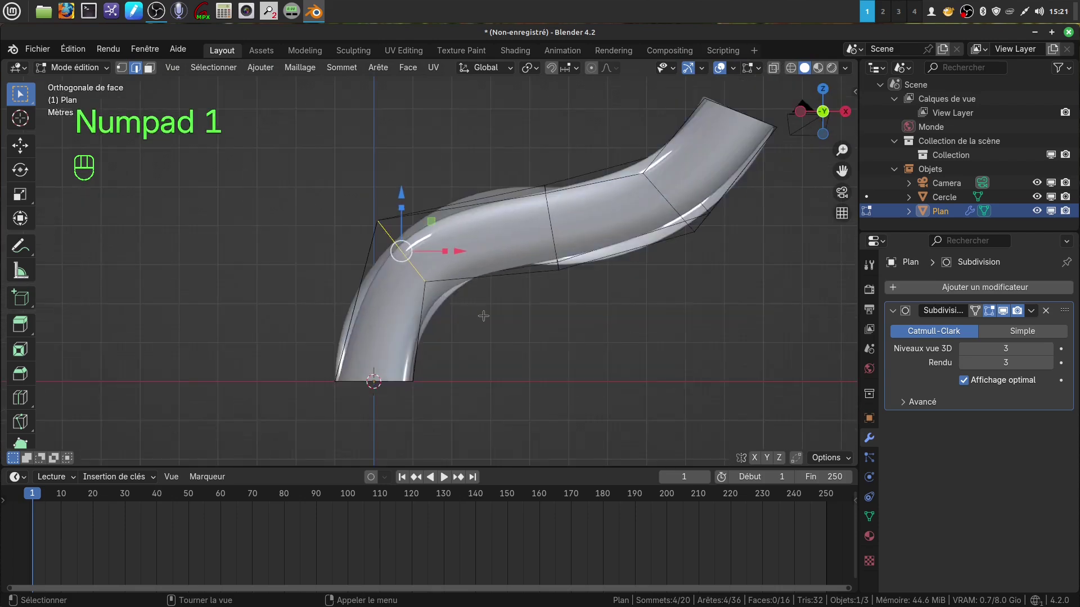
pyautogui.press('s')
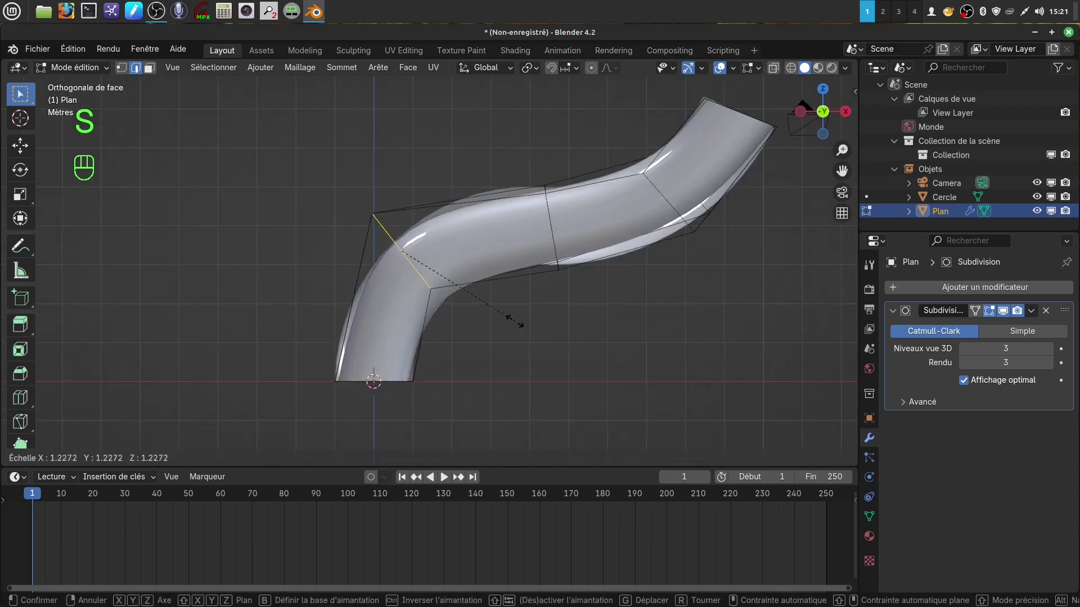
pyautogui.click(511, 319)
pyautogui.moveTo(464, 342); pyautogui.dragTo(578, 360, button='middle')
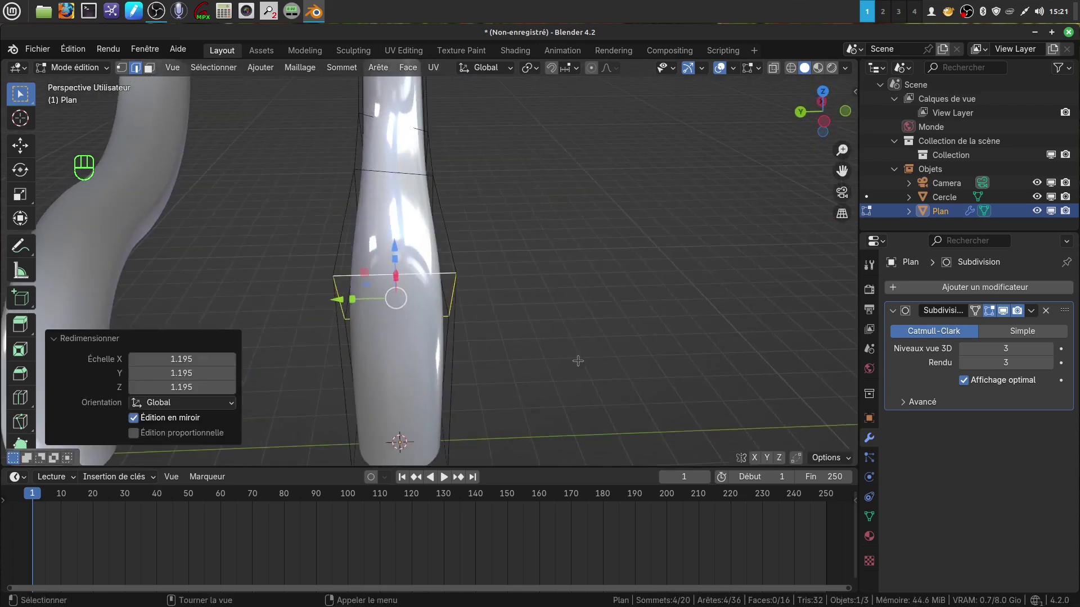
pyautogui.moveTo(352, 299); pyautogui.dragTo(342, 299)
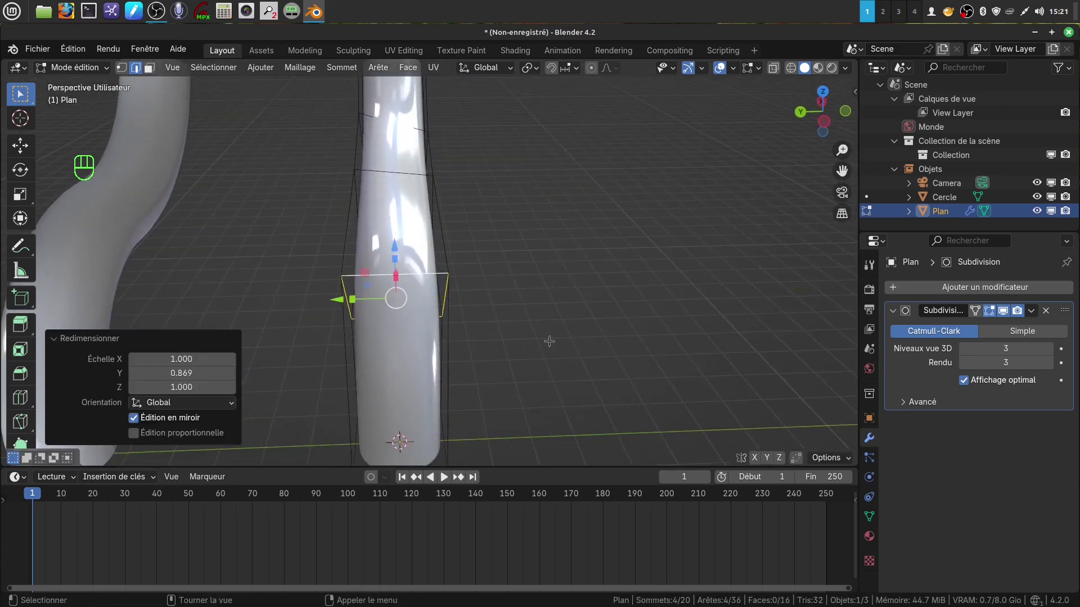
# - Select the edge loop at the upper bend, scale it uniformly by 1.19, and then by 0.864 along Y
pyautogui.moveTo(342, 298); pyautogui.dragTo(498, 264, button='middle')
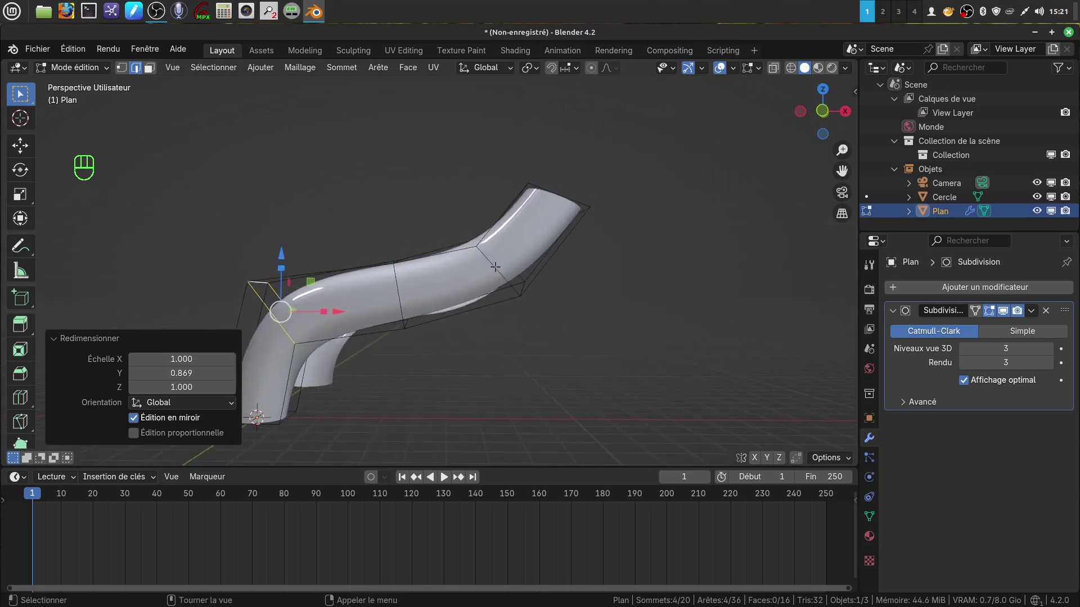
pyautogui.keyDown('alt'); pyautogui.click(494, 268); pyautogui.keyUp('alt')
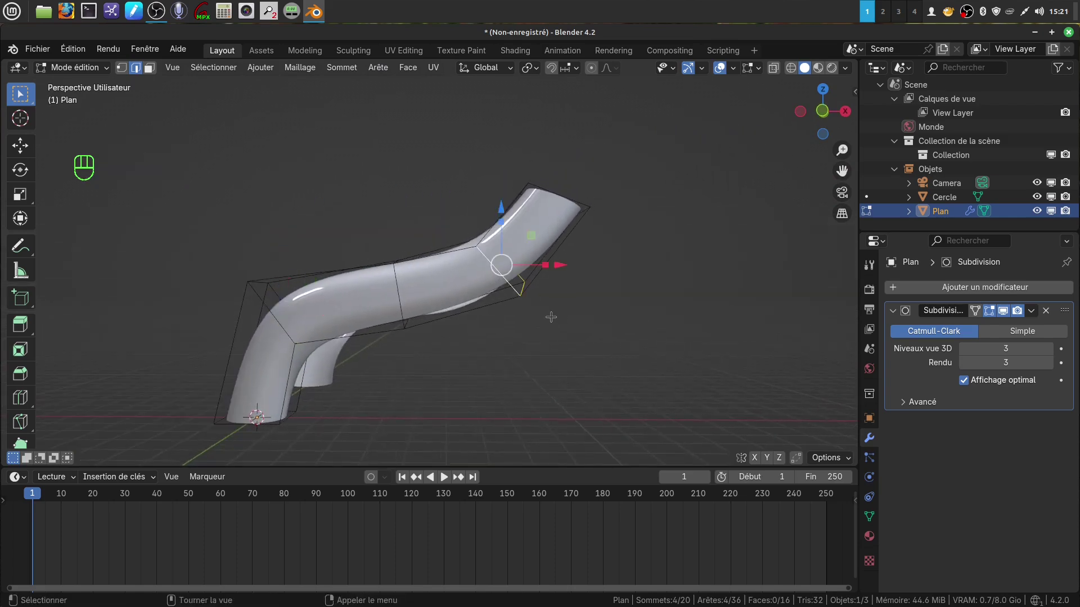
pyautogui.press('KP_1')
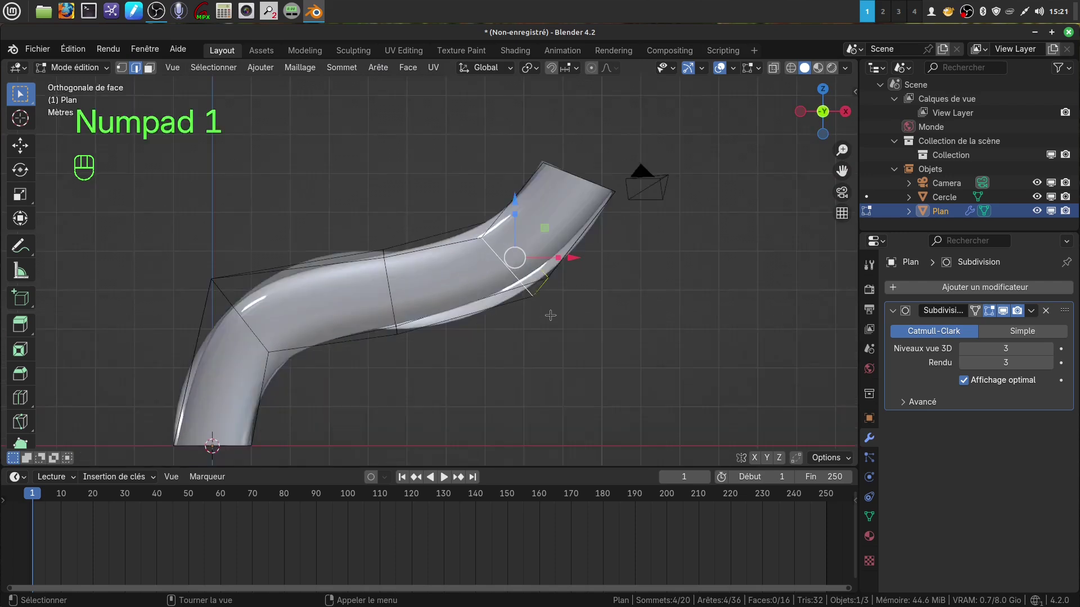
pyautogui.press('s')
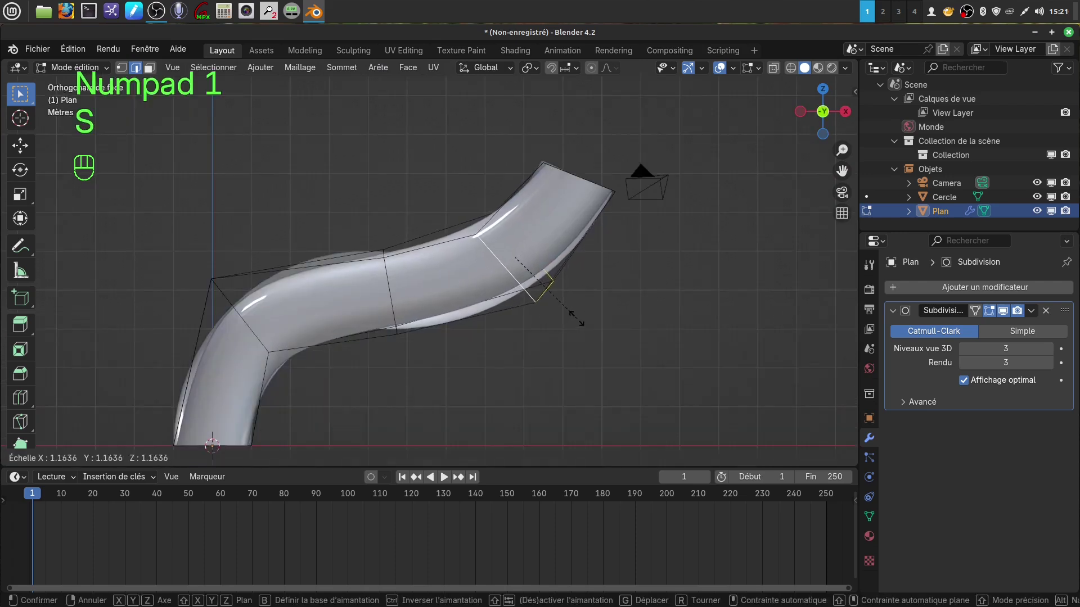
pyautogui.click(582, 318)
pyautogui.moveTo(540, 277); pyautogui.dragTo(666, 344, button='middle')
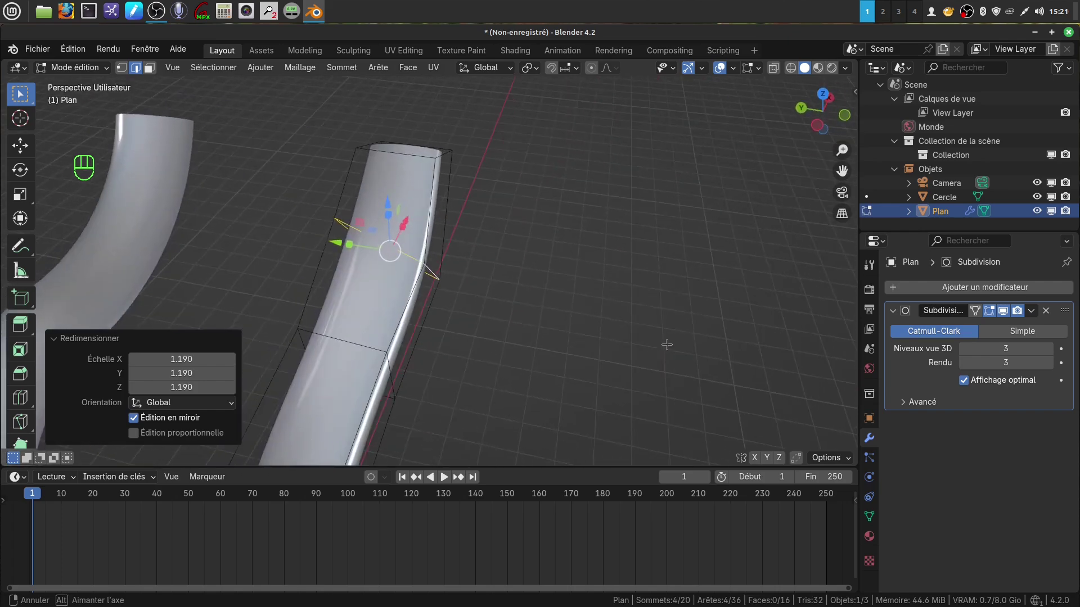
pyautogui.press('s')
pyautogui.press('y')
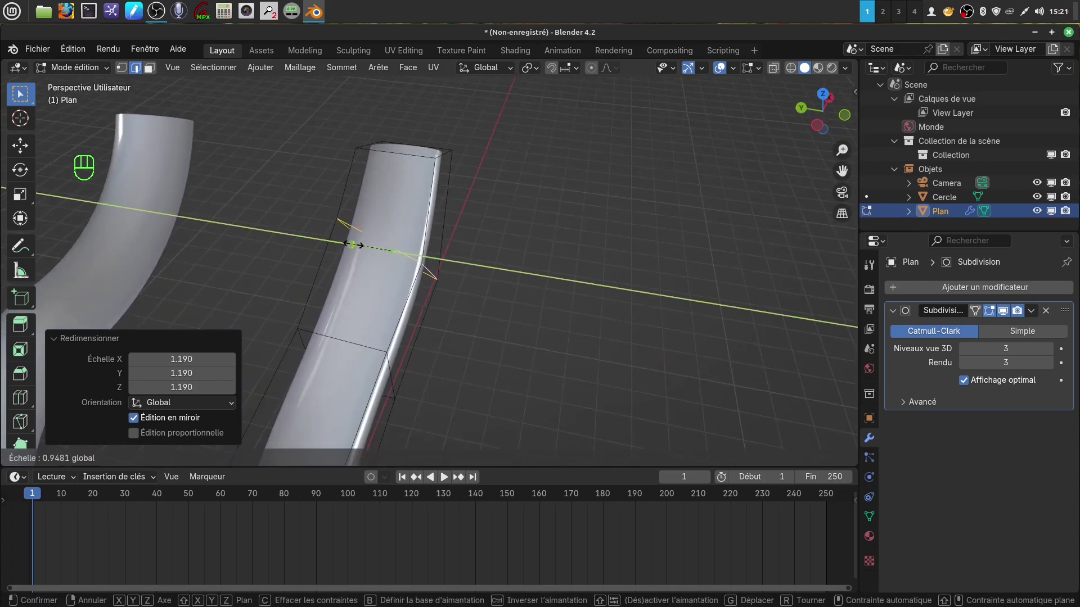
pyautogui.click(353, 245)
# - Leave Edit Mode and compare the adjusted tube with the spun pipe from several angles
pyautogui.scroll(-4, 353, 245)
pyautogui.moveTo(354, 246); pyautogui.dragTo(432, 263, button='middle')
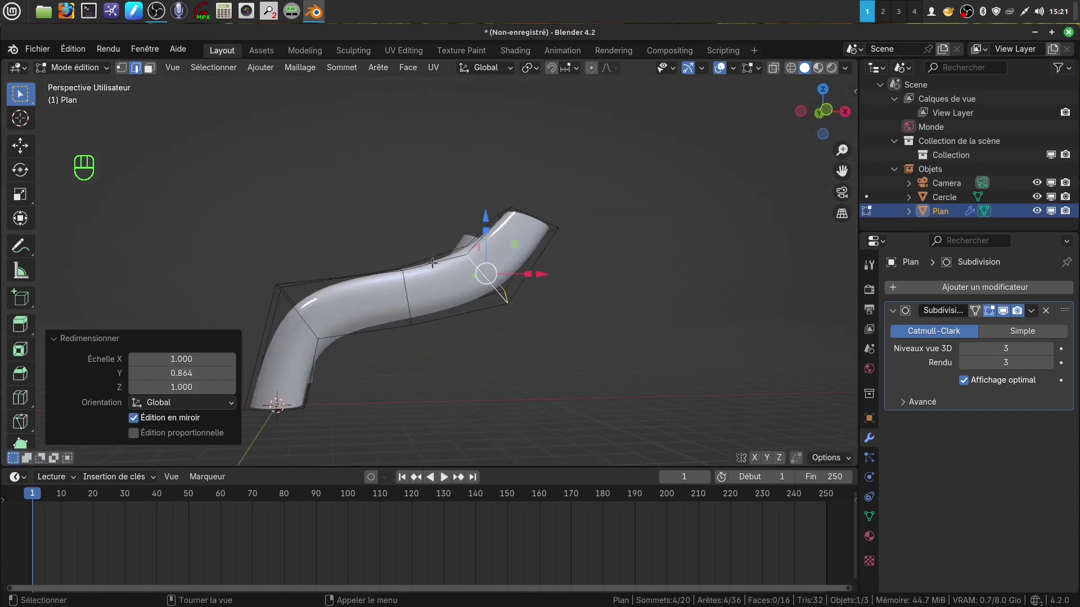
pyautogui.press('Tab')
pyautogui.moveTo(481, 343); pyautogui.dragTo(440, 222, button='middle')
pyautogui.moveTo(506, 248); pyautogui.dragTo(297, 248, button='middle')
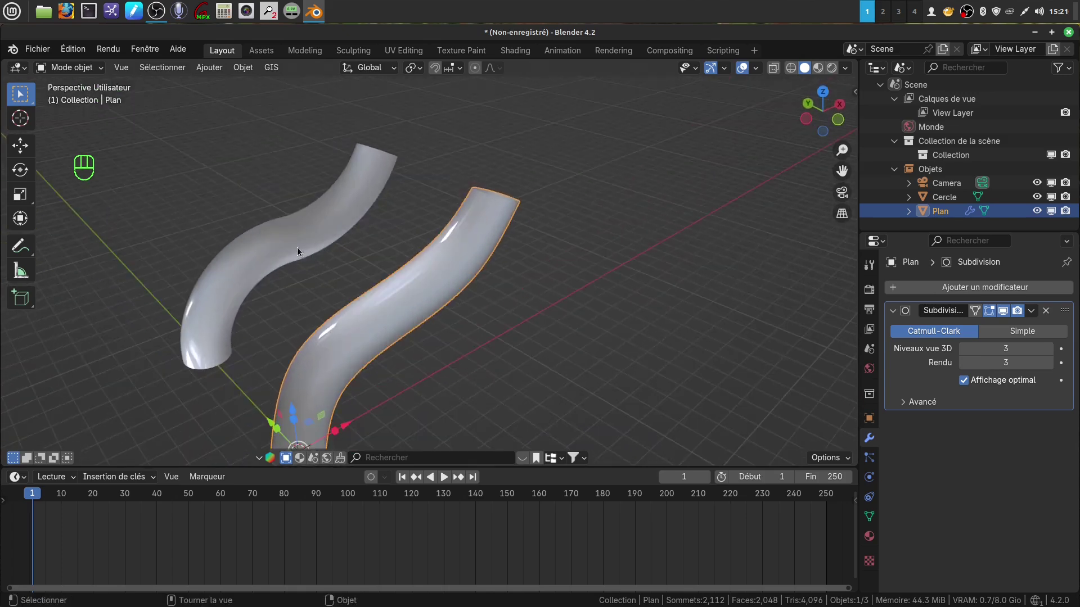
pyautogui.moveTo(539, 366); pyautogui.dragTo(427, 274, button='middle')
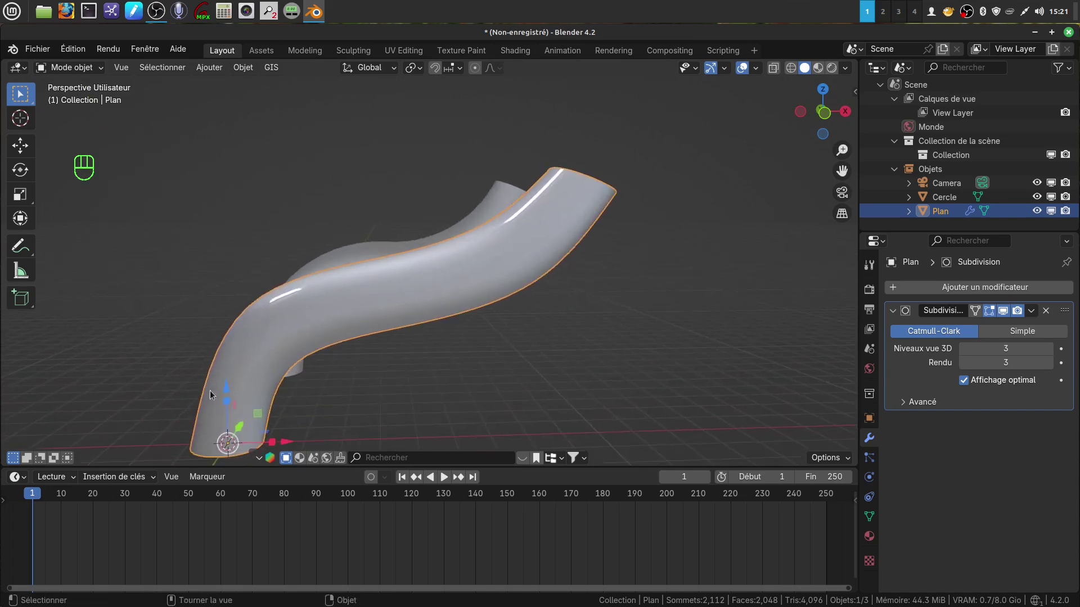
pyautogui.scroll(-1, 440, 294)
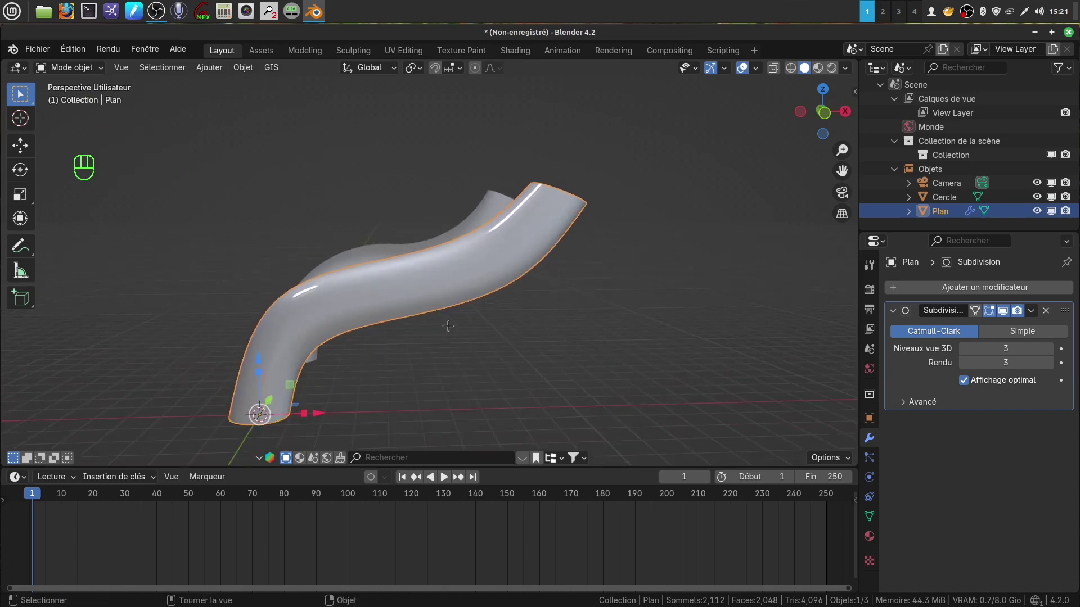
# - In Edit Mode, switch the Subdivision modifier's viewport display off to inspect the base mesh, and back on
pyautogui.press('Tab')
pyautogui.moveTo(478, 371); pyautogui.dragTo(515, 331, button='middle')
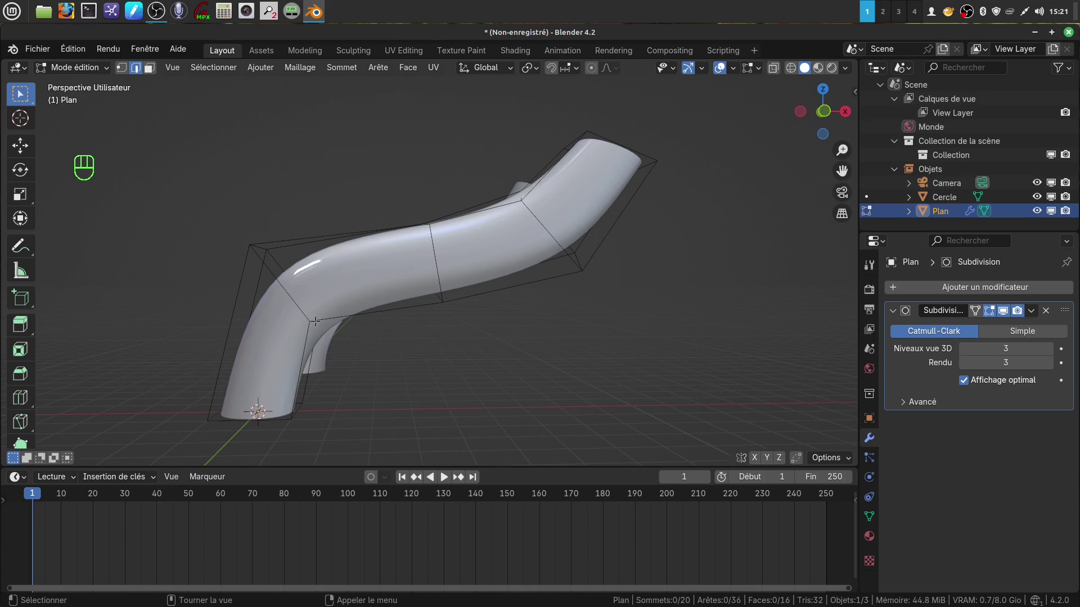
pyautogui.click(1005, 313)
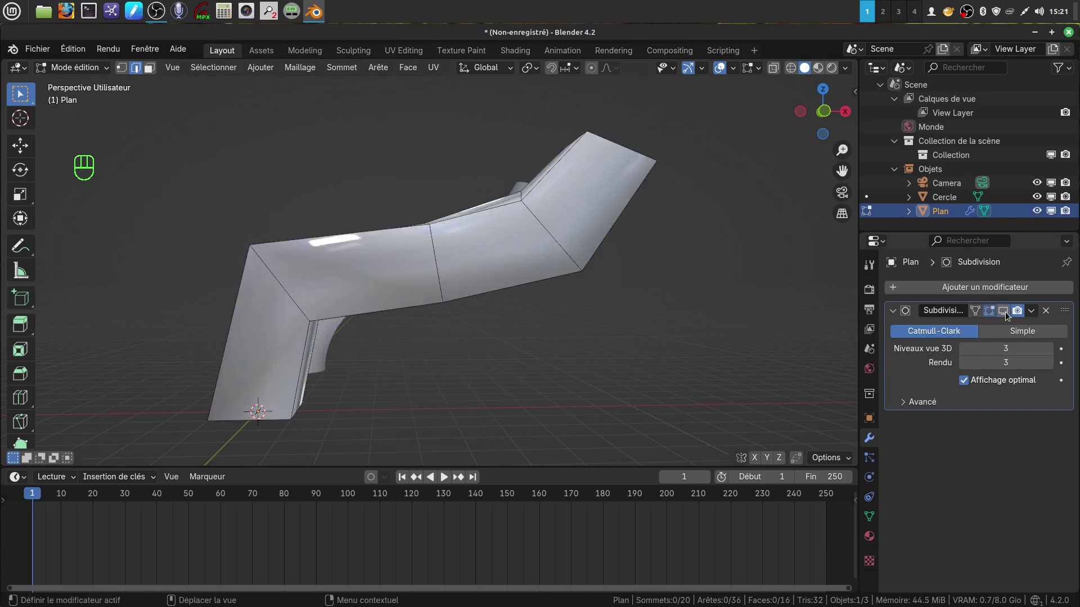
pyautogui.moveTo(591, 336)
pyautogui.mouseDown(button='middle')
pyautogui.moveTo(610, 356)
pyautogui.moveTo(593, 338)
pyautogui.mouseUp(button='middle')
pyautogui.click(1003, 312)
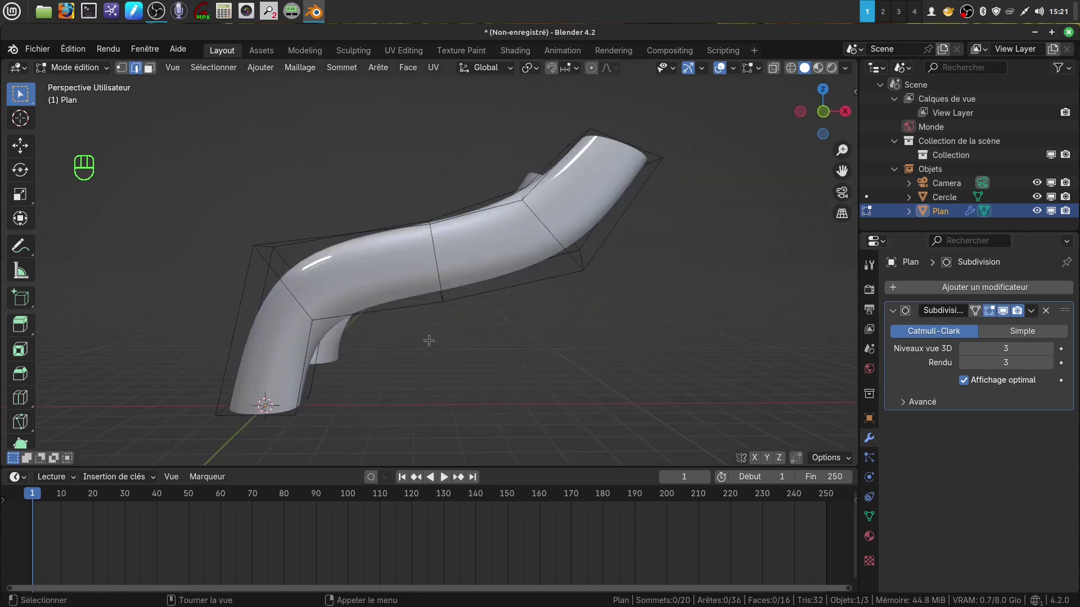
# - Examine the tube within its control cage and return to Object Mode
pyautogui.moveTo(431, 340); pyautogui.dragTo(311, 344, button='middle')
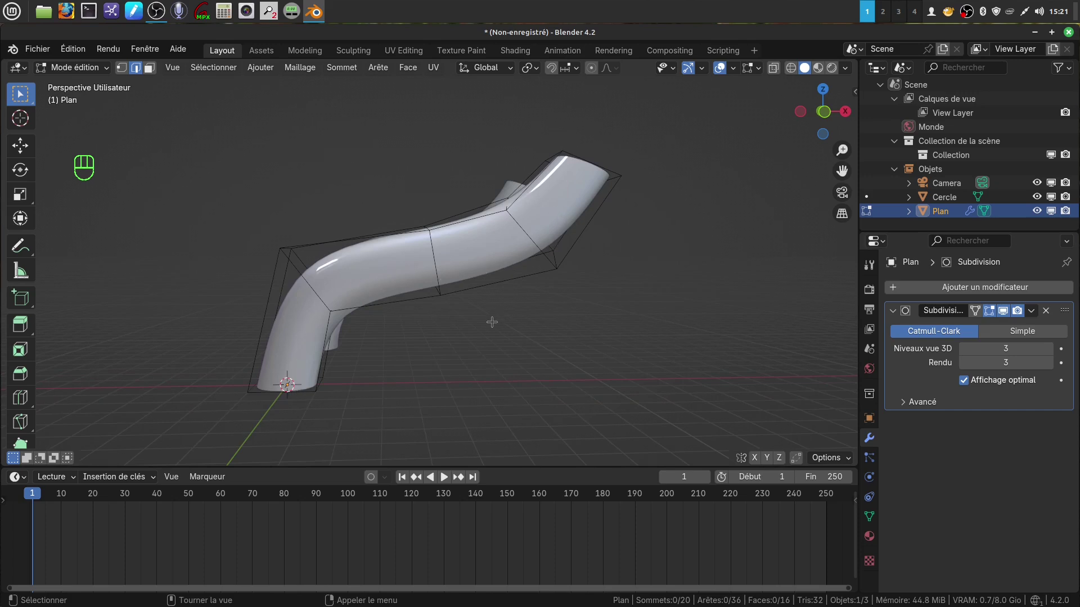
pyautogui.scroll(1, 482, 331)
pyautogui.keyDown('shift'); pyautogui.moveTo(481, 331); pyautogui.dragTo(365, 335, button='middle'); pyautogui.keyUp('shift')
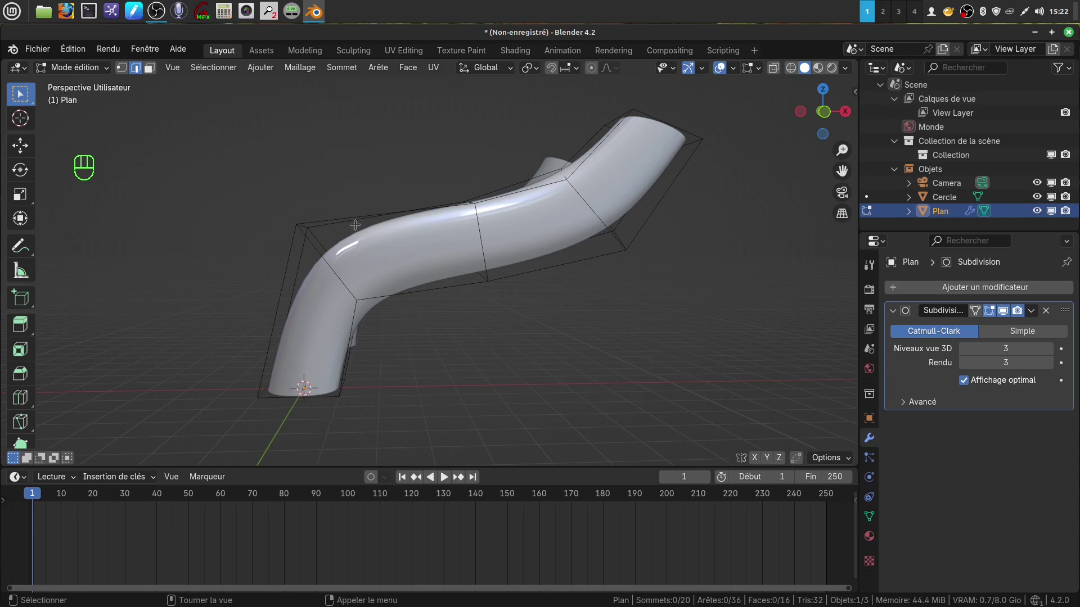
pyautogui.moveTo(466, 275); pyautogui.dragTo(313, 339, button='middle')
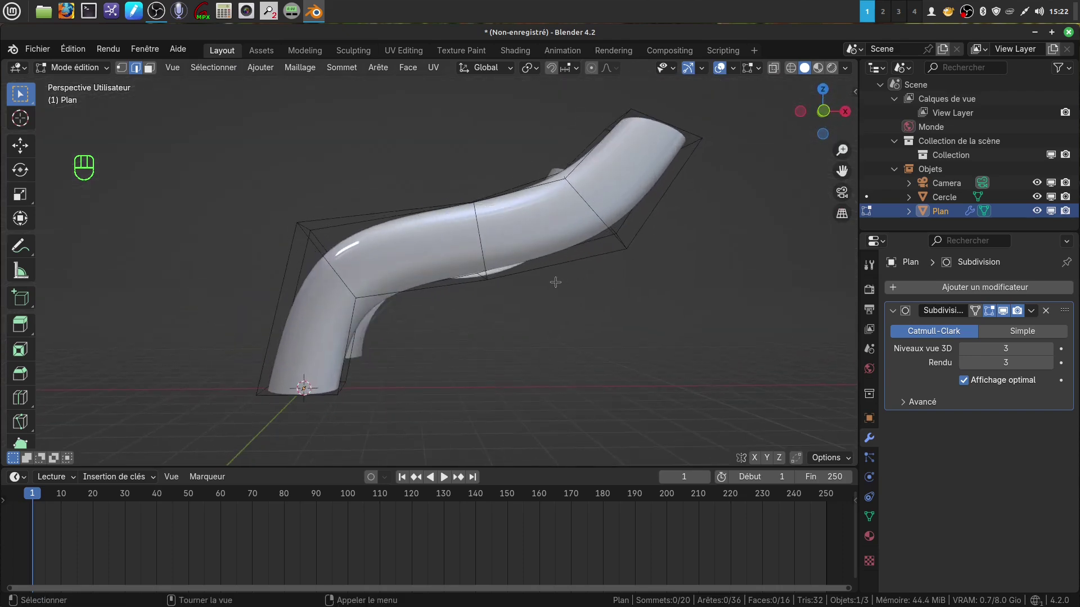
pyautogui.keyDown('shift'); pyautogui.moveTo(554, 280); pyautogui.dragTo(465, 338, button='middle'); pyautogui.keyUp('shift')
pyautogui.scroll(3, 472, 388)
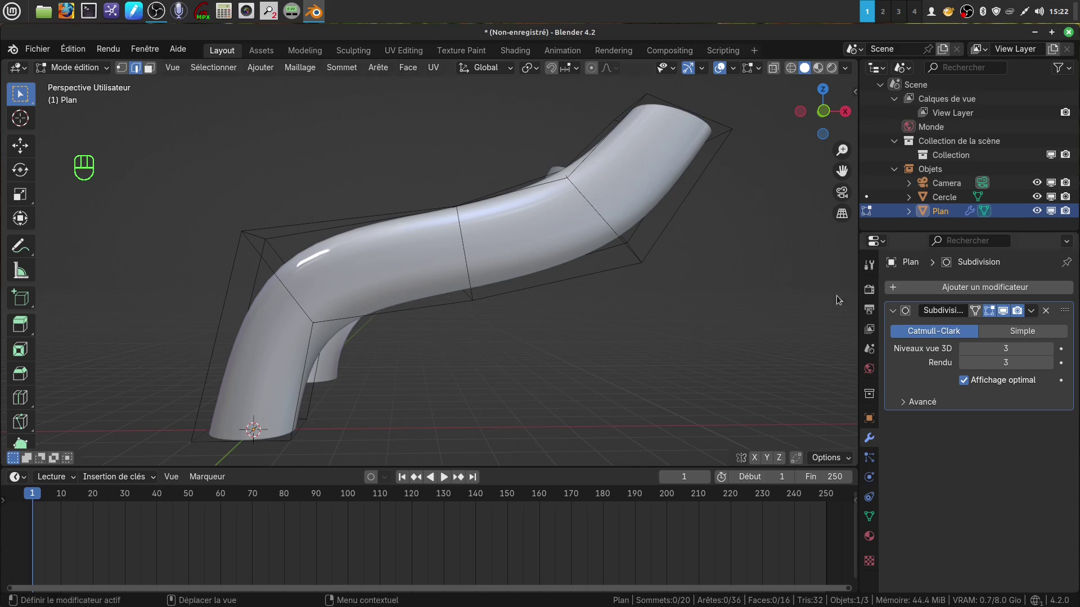
pyautogui.moveTo(489, 330); pyautogui.dragTo(515, 366, button='middle')
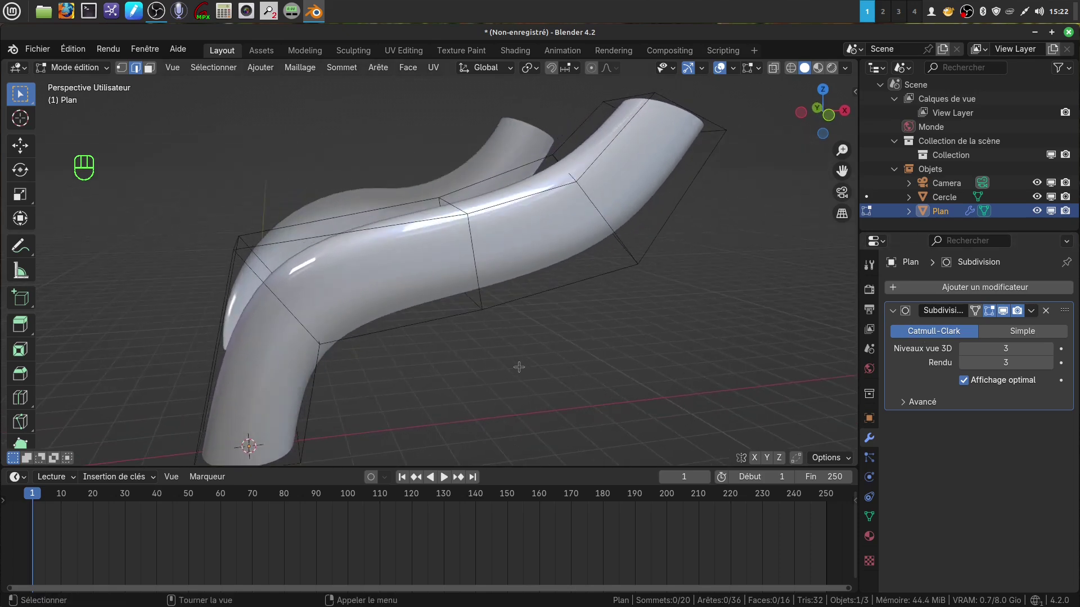
pyautogui.press('Tab')
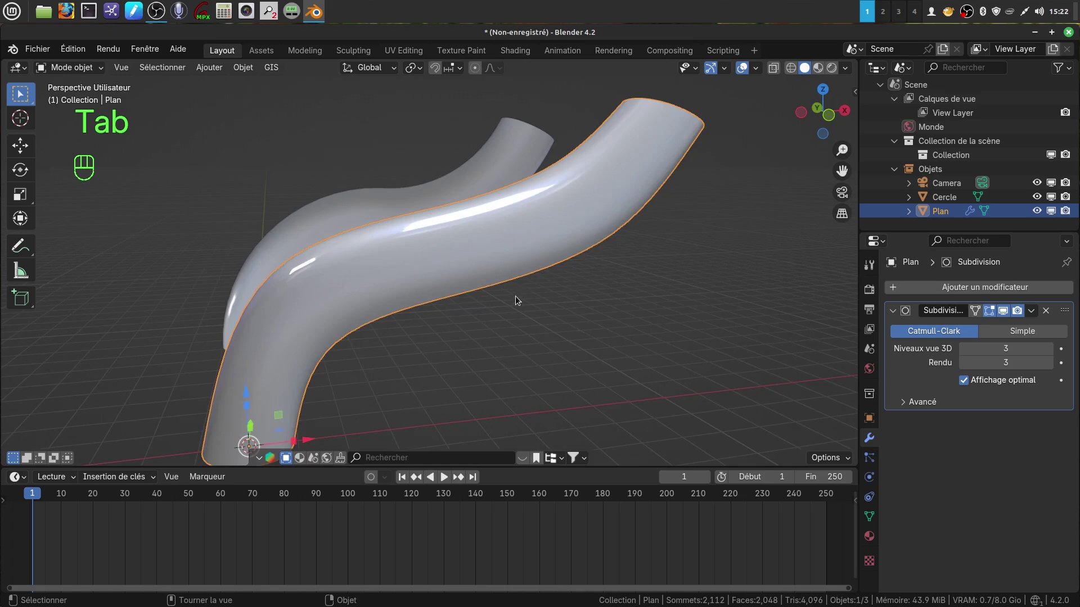
# - Apply the Subdivision modifier to the extruded tube in Object Mode
pyautogui.press('Tab')
pyautogui.press('Tab')
pyautogui.moveTo(444, 302); pyautogui.dragTo(515, 248, button='middle')
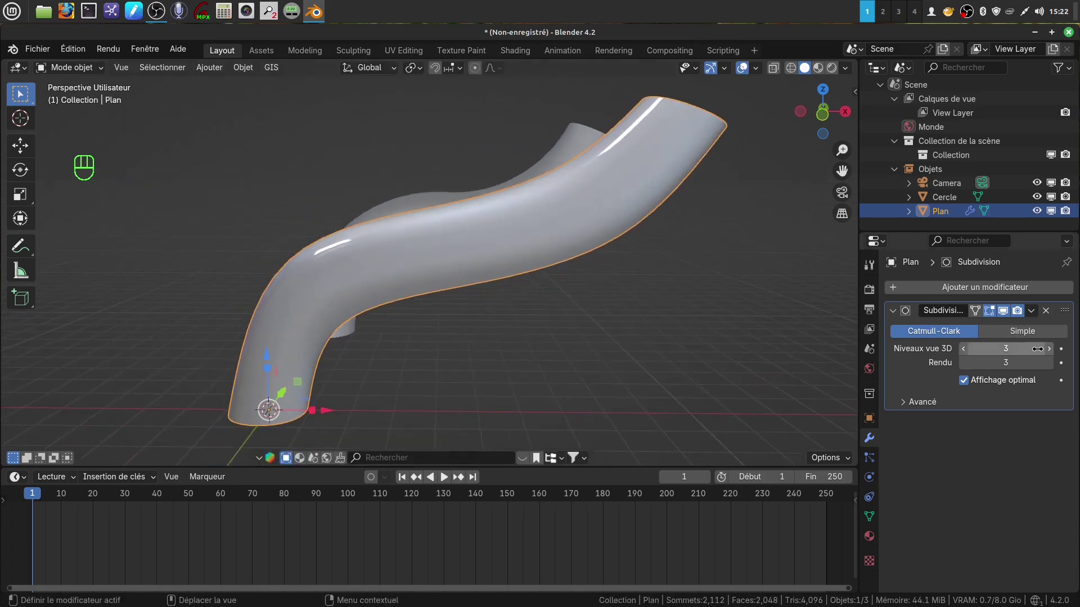
pyautogui.click(1031, 310)
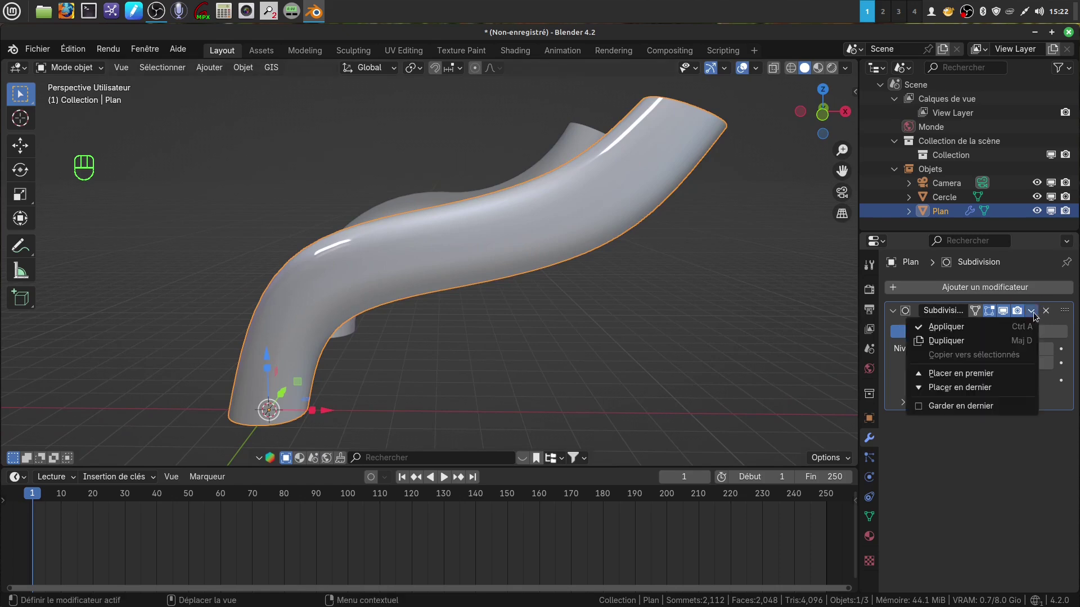
pyautogui.click(968, 327)
# - Examine the tube's dense mesh in Edit Mode beside the spun pipe from several angles, and return to Object Mode
pyautogui.press('Tab')
pyautogui.moveTo(563, 281)
pyautogui.mouseDown(button='middle')
pyautogui.moveTo(585, 270)
pyautogui.moveTo(542, 279)
pyautogui.mouseUp(button='middle')
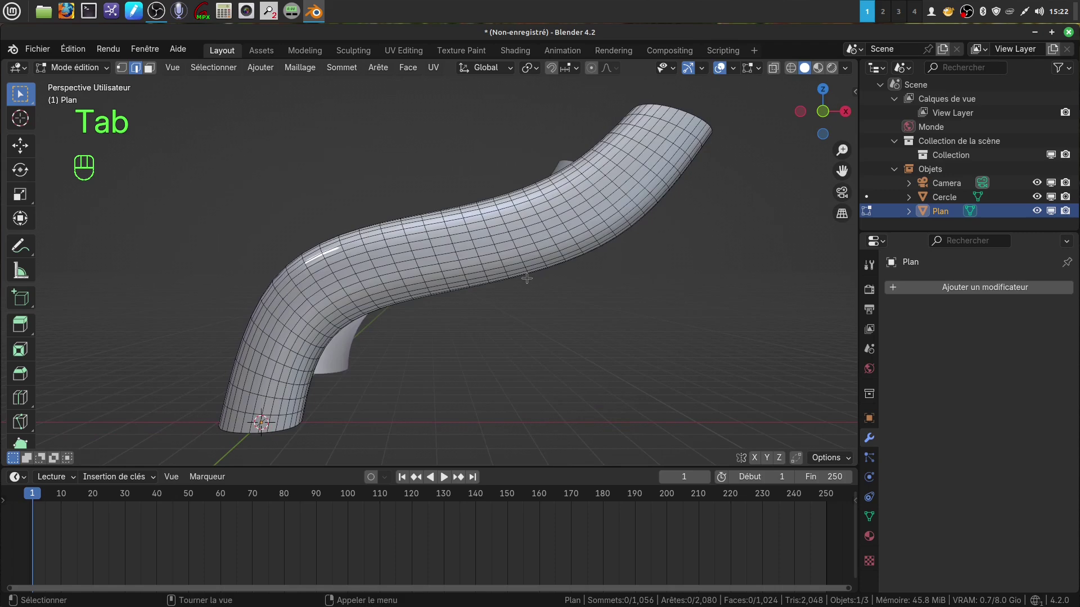
pyautogui.moveTo(427, 286); pyautogui.dragTo(425, 238, button='middle')
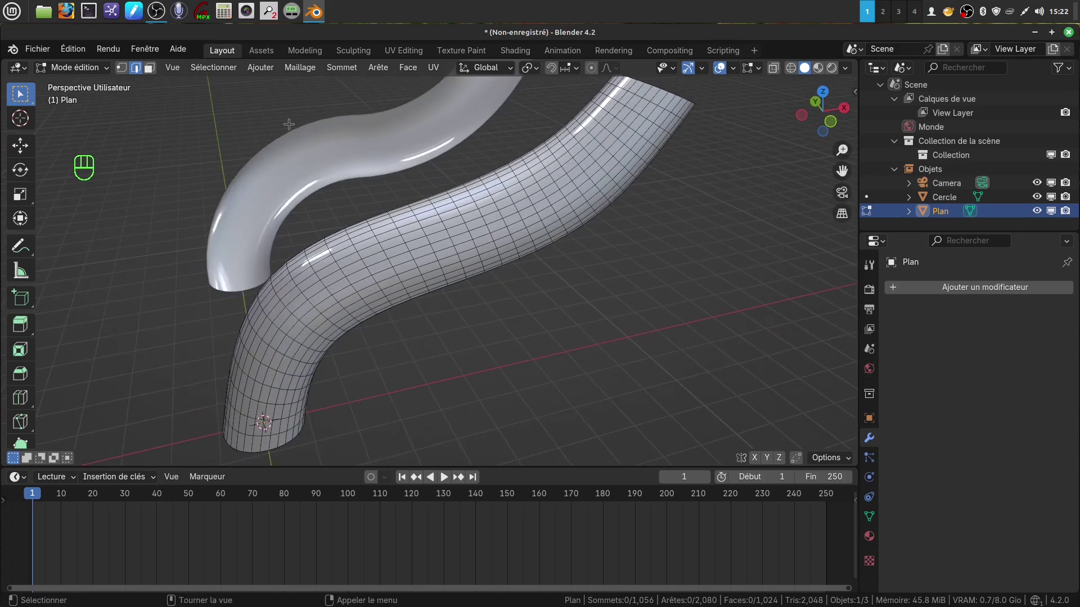
pyautogui.moveTo(552, 301); pyautogui.dragTo(353, 174, button='middle')
pyautogui.scroll(-3, 353, 174)
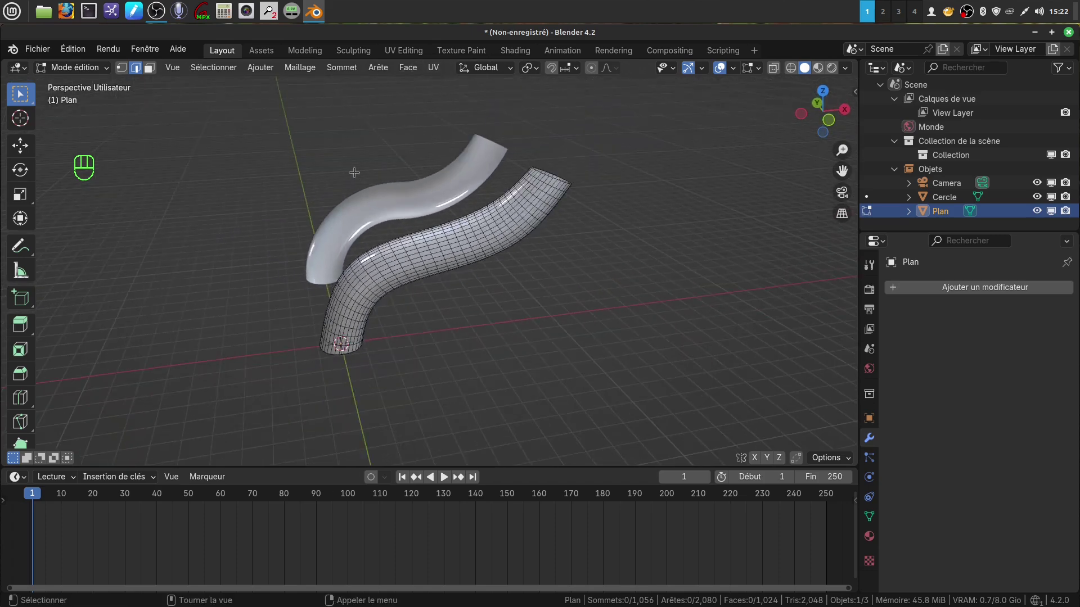
pyautogui.scroll(4, 482, 270)
pyautogui.keyDown('shift'); pyautogui.moveTo(377, 152); pyautogui.dragTo(401, 220, button='middle'); pyautogui.keyUp('shift')
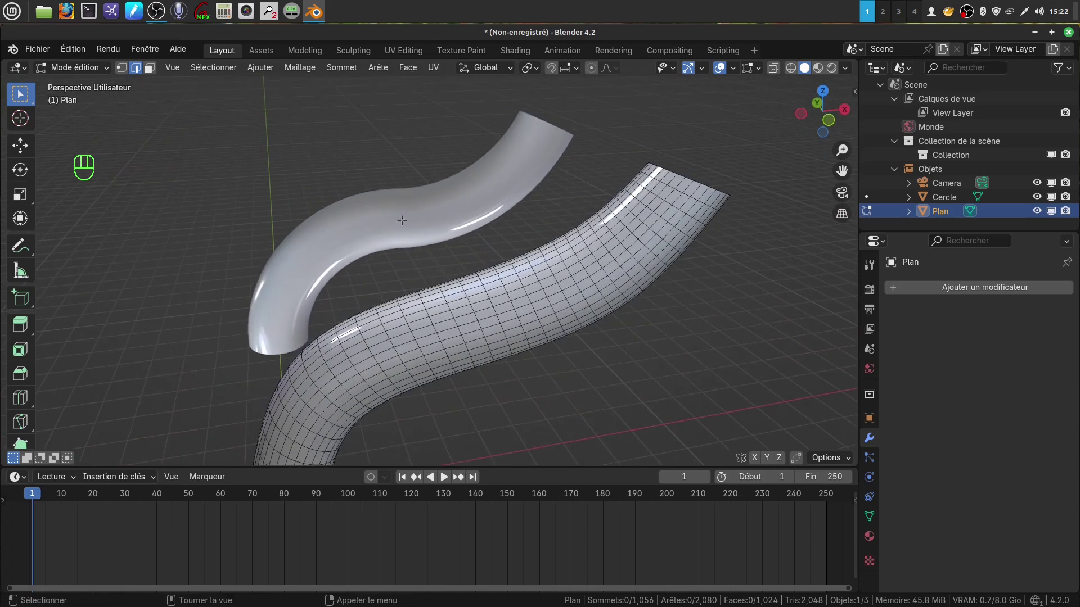
pyautogui.moveTo(447, 277); pyautogui.dragTo(441, 255, button='middle')
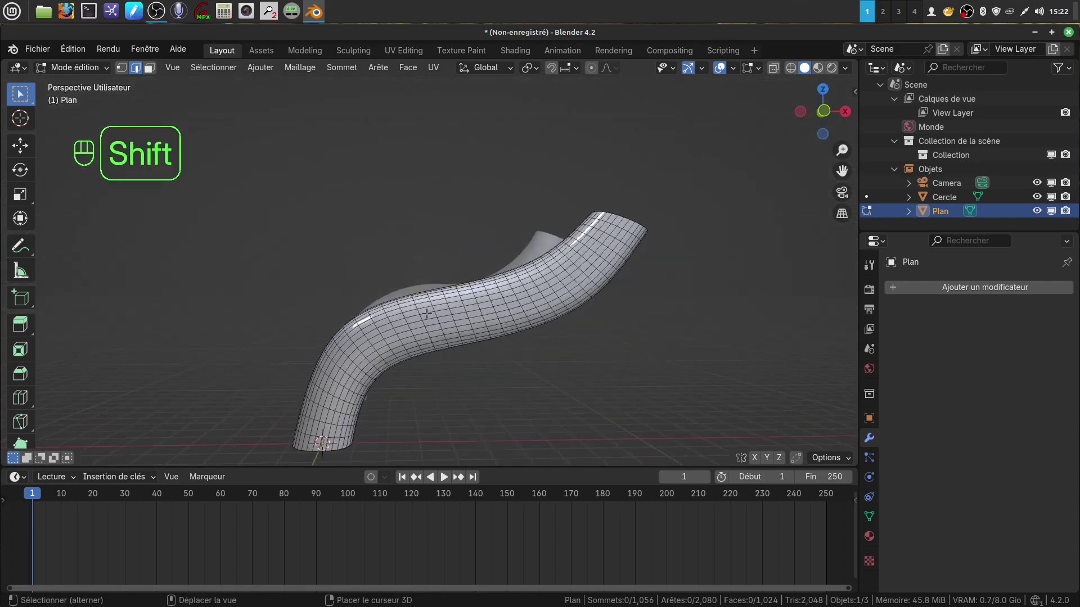
pyautogui.keyDown('shift'); pyautogui.moveTo(427, 310); pyautogui.dragTo(425, 301, button='middle'); pyautogui.keyUp('shift')
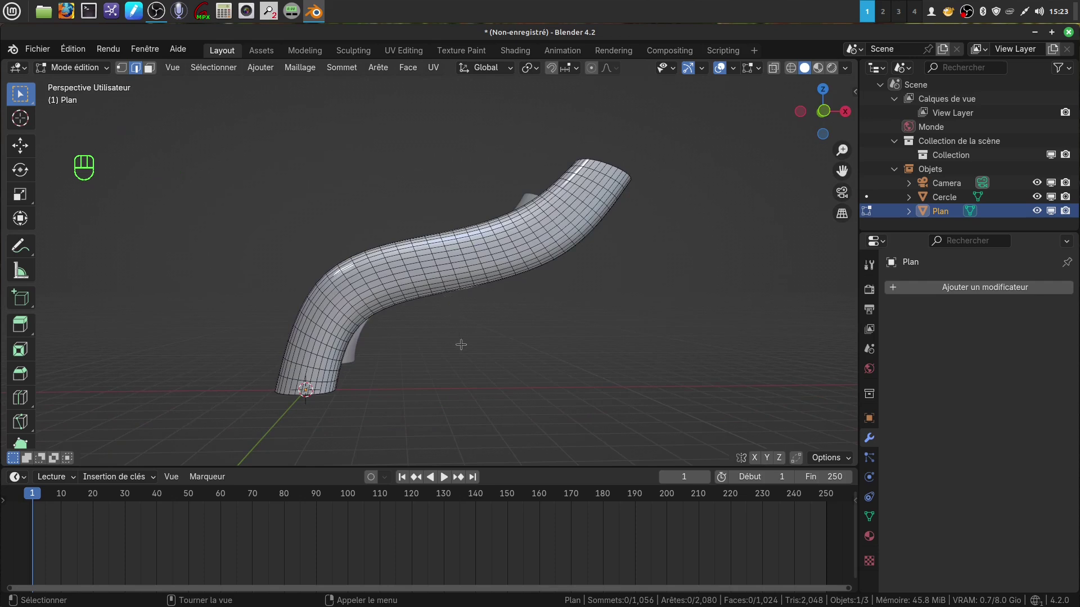
pyautogui.scroll(2, 470, 364)
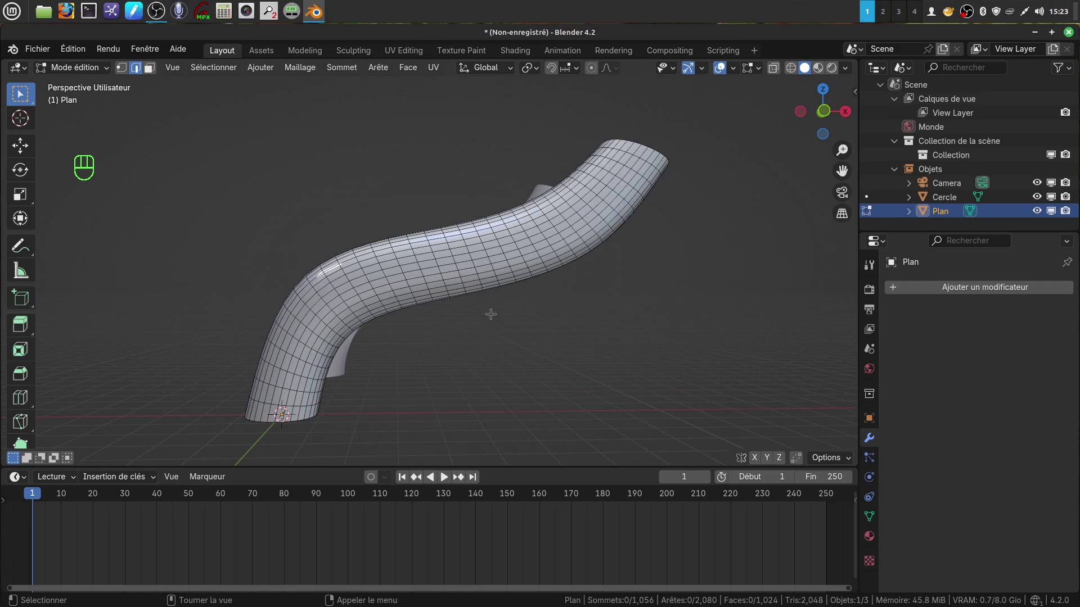
pyautogui.moveTo(477, 298)
pyautogui.mouseDown(button='middle')
pyautogui.moveTo(473, 317)
pyautogui.moveTo(494, 347)
pyautogui.moveTo(477, 301)
pyautogui.moveTo(465, 309)
pyautogui.moveTo(518, 312)
pyautogui.moveTo(482, 326)
pyautogui.moveTo(470, 321)
pyautogui.moveTo(477, 314)
pyautogui.mouseUp(button='middle')
pyautogui.press('Tab')
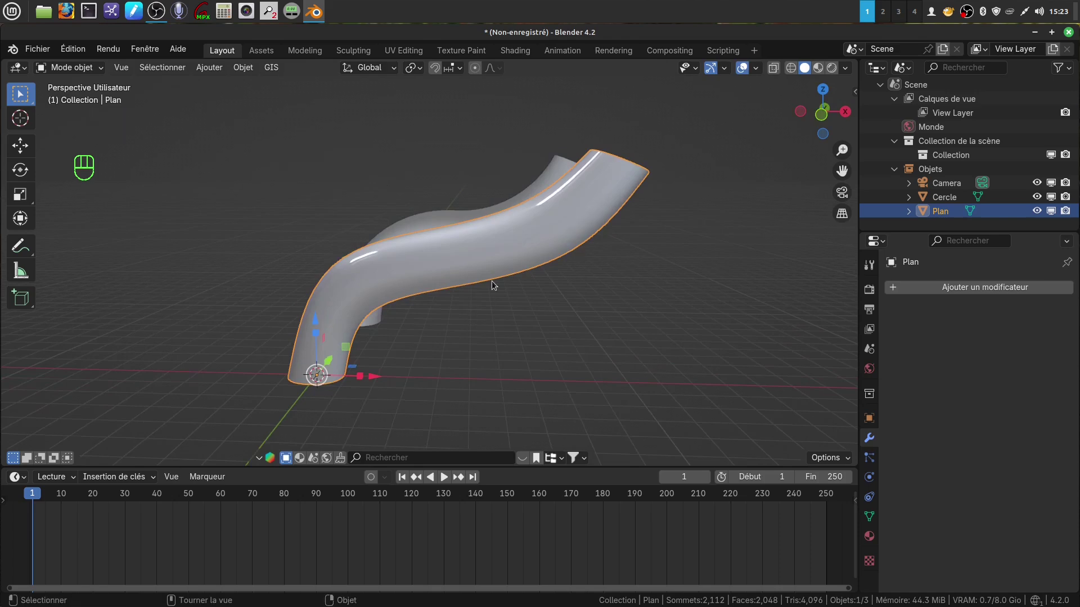
# - Close the current scene without saving and open the commutateur folder on the desktop
pyautogui.click(1069, 33)
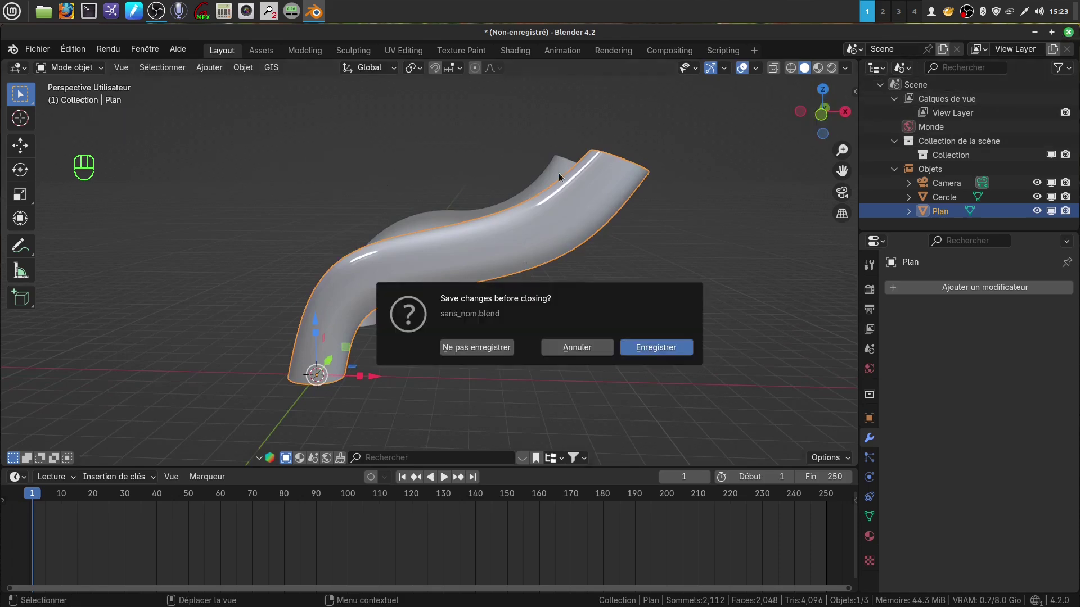
pyautogui.click(488, 349)
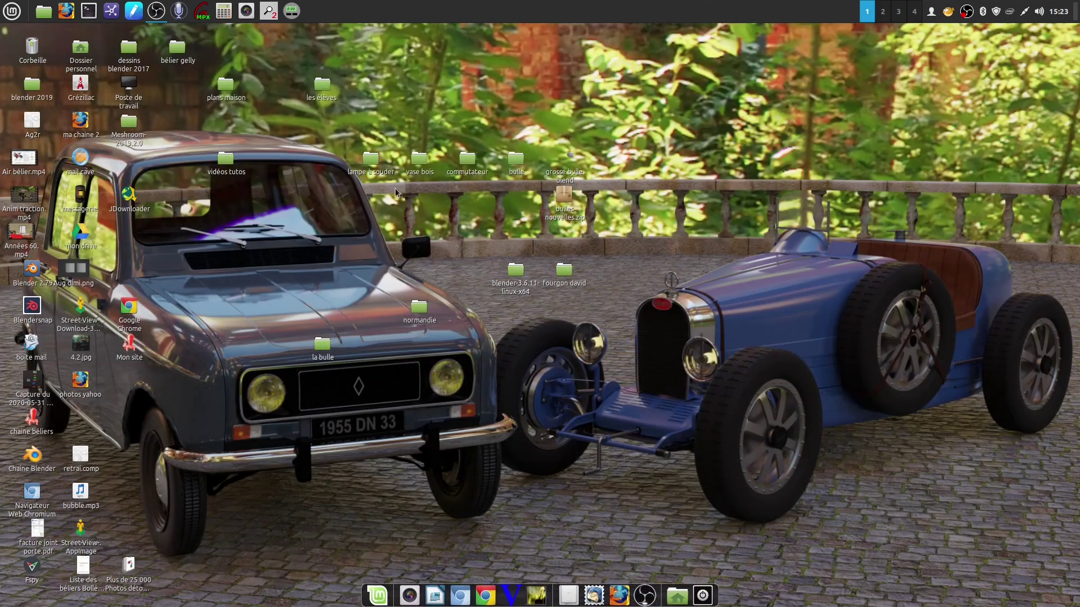
pyautogui.click(465, 163)
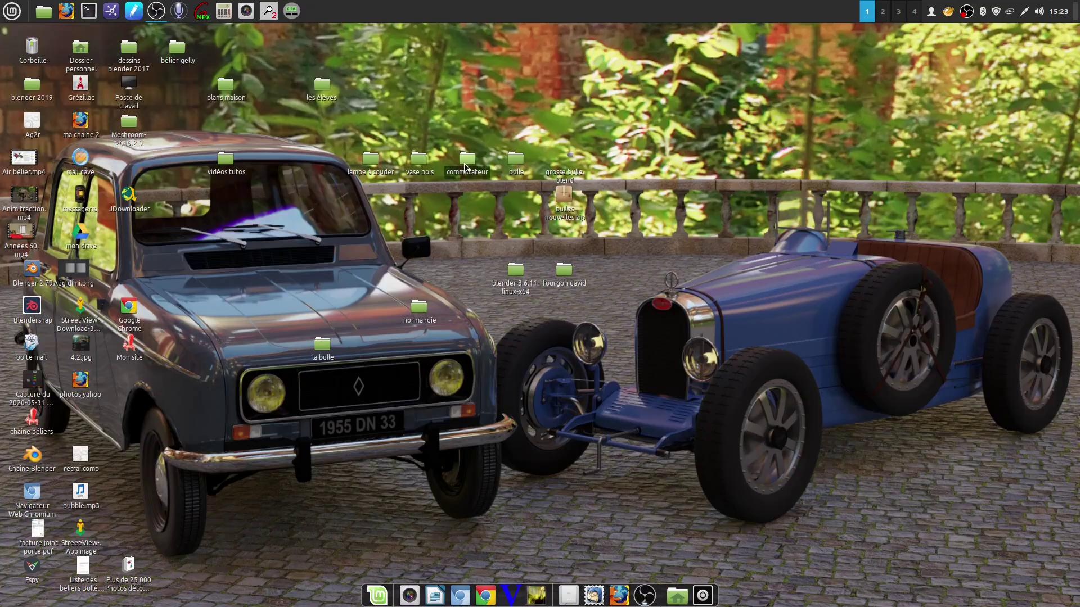
pyautogui.doubleClick(466, 165)
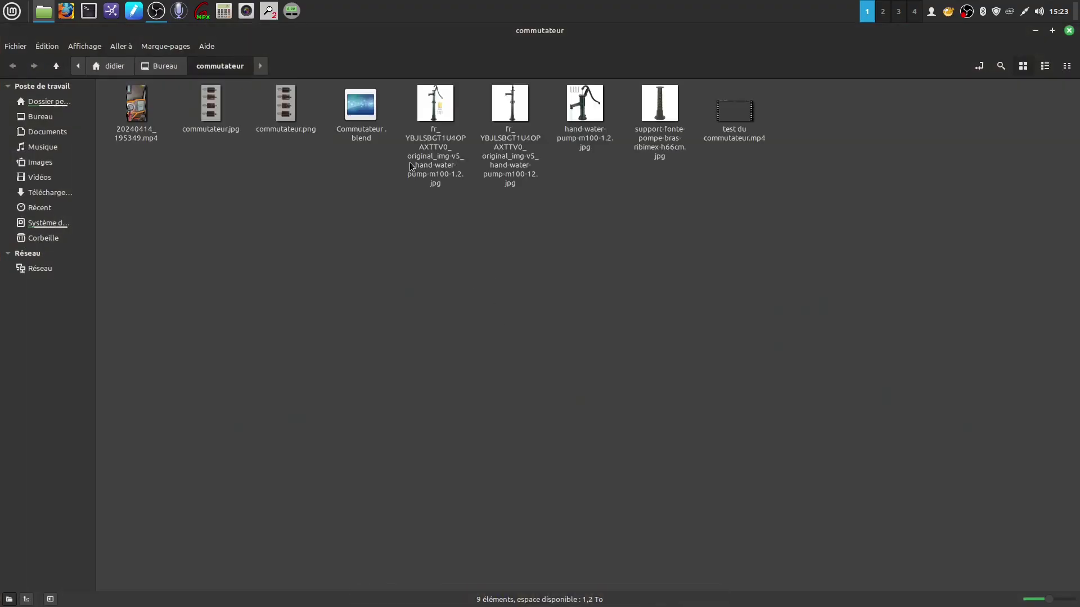
# - View the complete hand water pump photo and support-fonte-pompe-bras-ribimex-h66cm.jpg, and close the viewer and folder
pyautogui.doubleClick(434, 104)
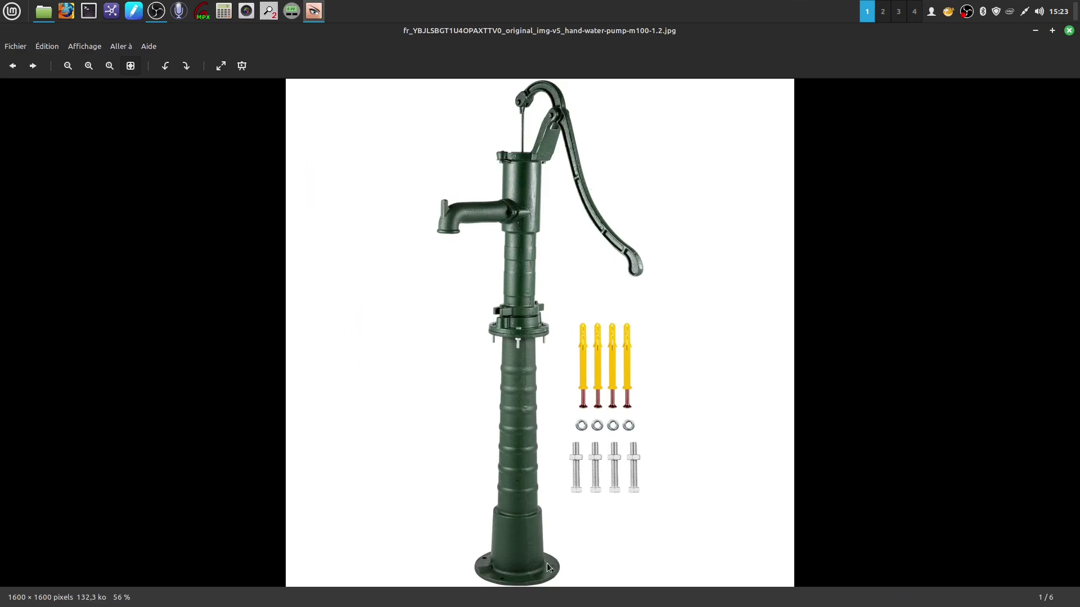
pyautogui.click(1068, 31)
pyautogui.click(597, 390)
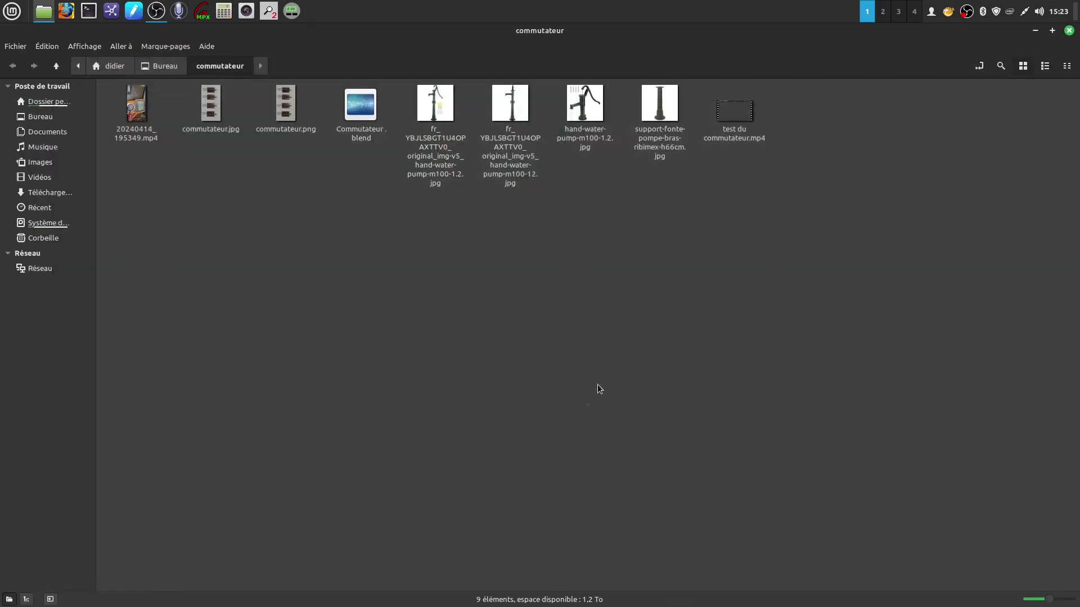
pyautogui.click(661, 112)
pyautogui.doubleClick(661, 112)
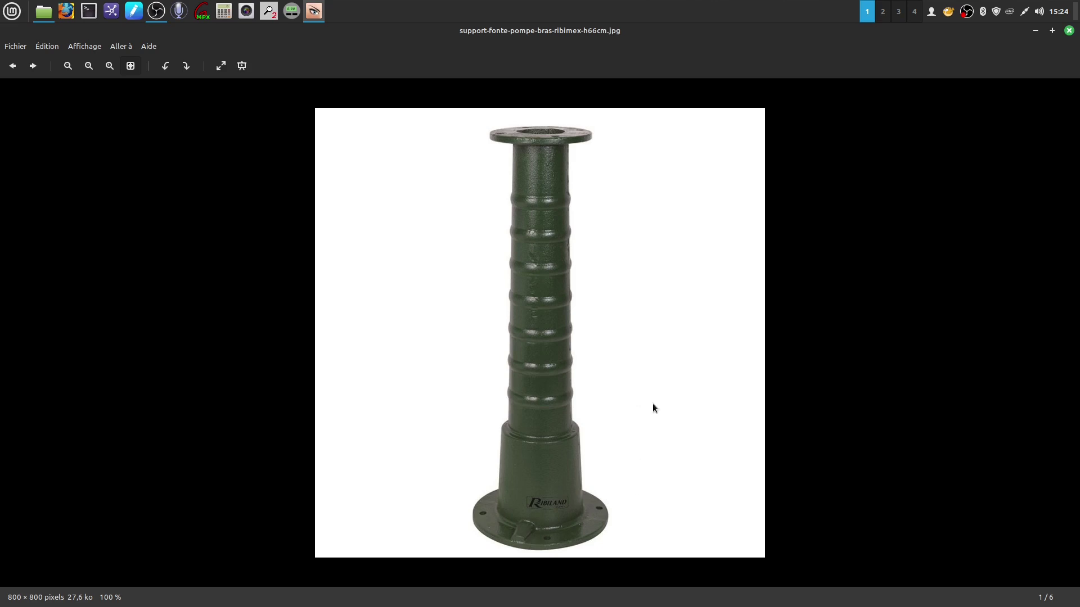
pyautogui.click(1069, 30)
pyautogui.click(744, 283)
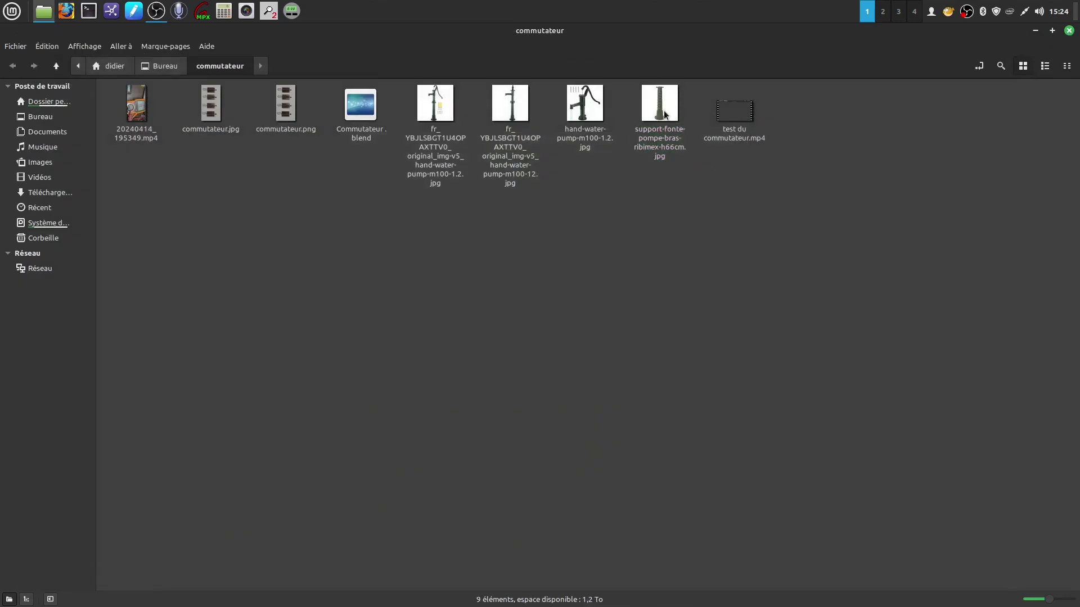
pyautogui.click(1069, 31)
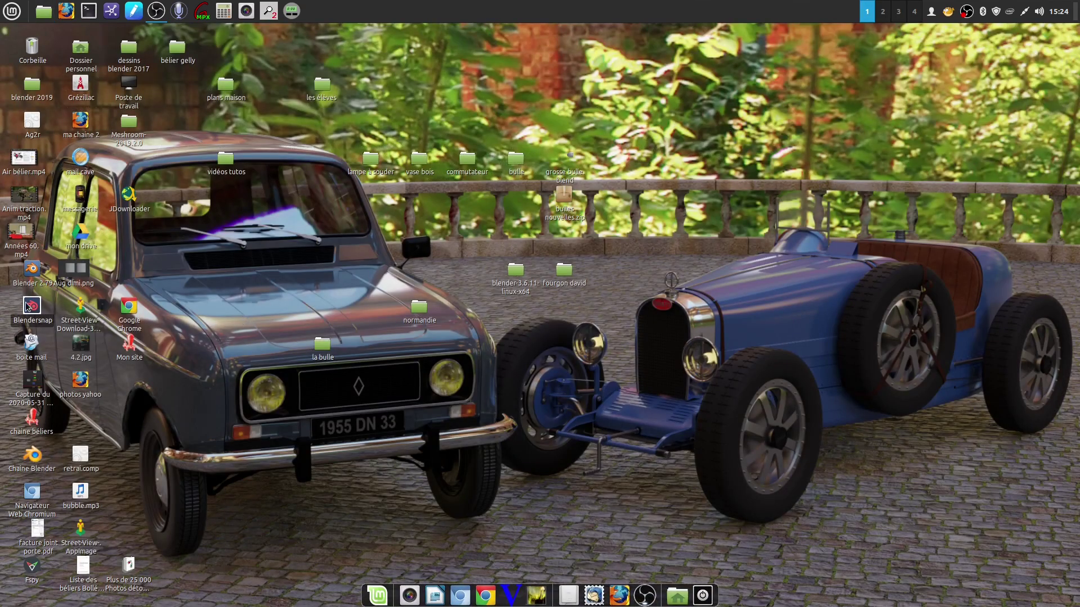
# - Switch to a new Blender session, dismiss the splash screen and open the file browser for adding an image empty
pyautogui.doubleClick(31, 310)
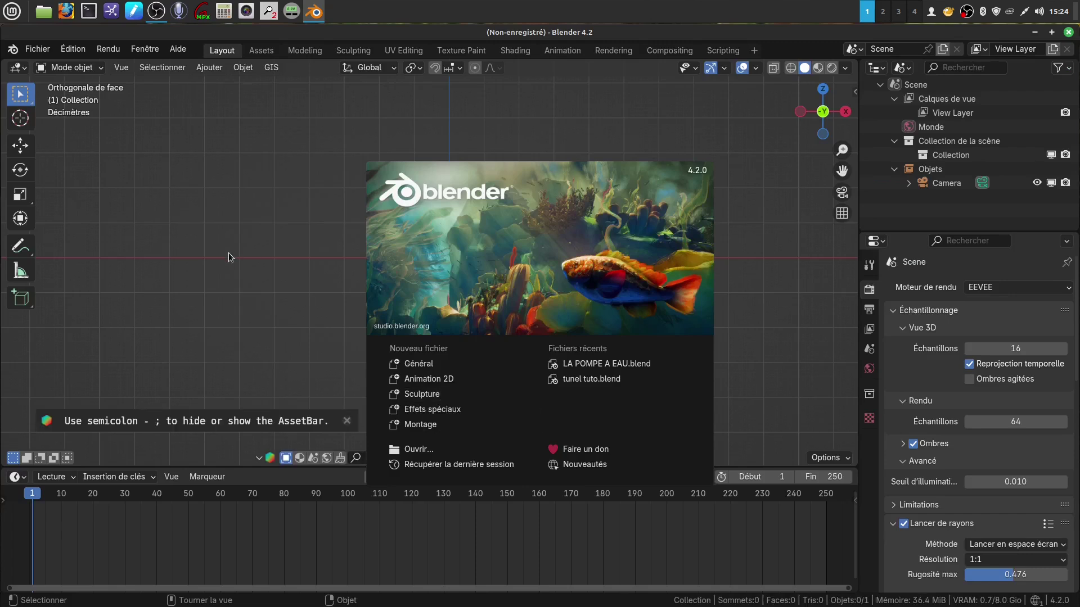
pyautogui.click(231, 257)
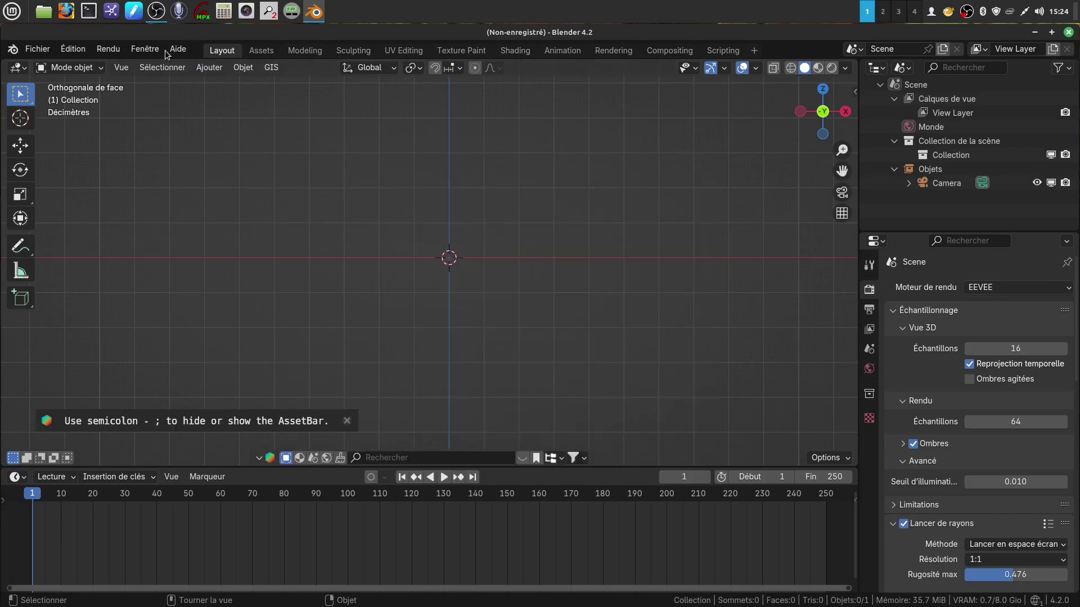
pyautogui.click(208, 68)
pyautogui.moveTo(223, 85)
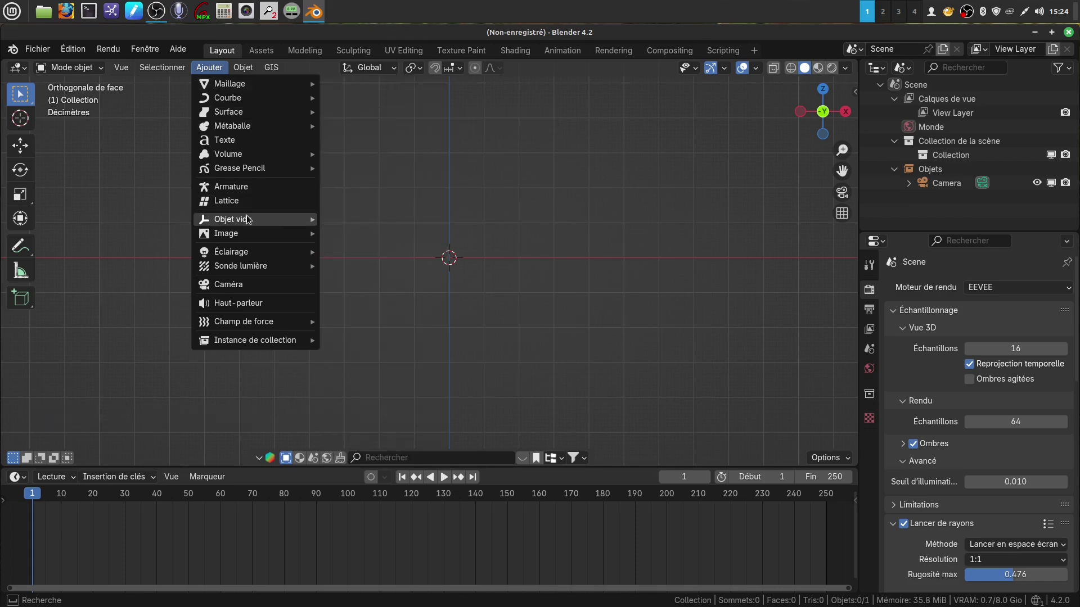
pyautogui.moveTo(247, 233)
pyautogui.click(383, 236)
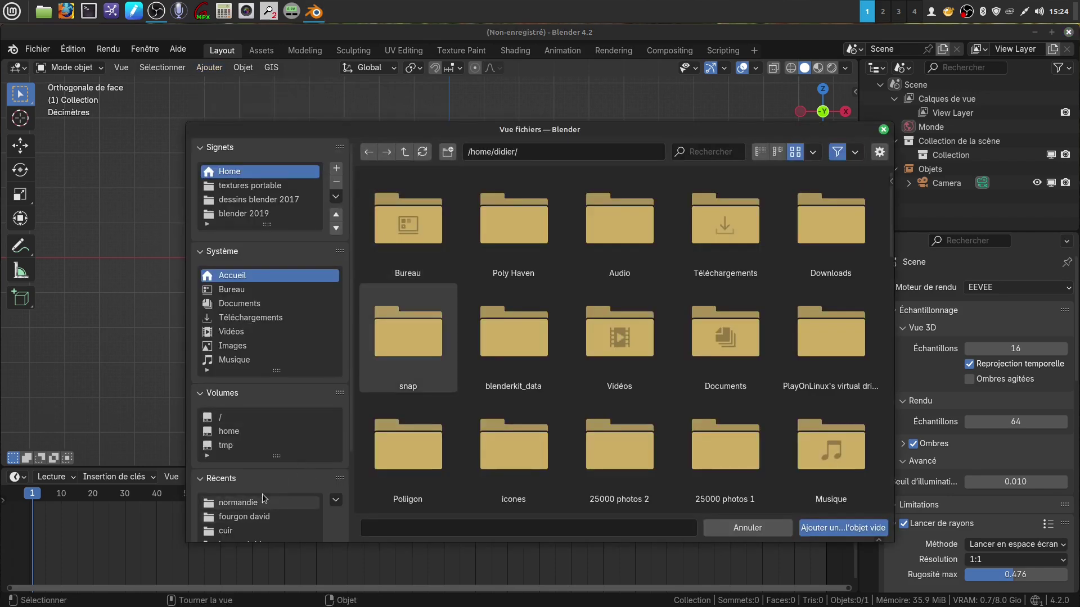
# - Load the hand water pump image with the yellow wall plugs from the desktop's commutateur folder as an image empty
pyautogui.scroll(-2, 285, 487)
pyautogui.scroll(-4, 275, 525)
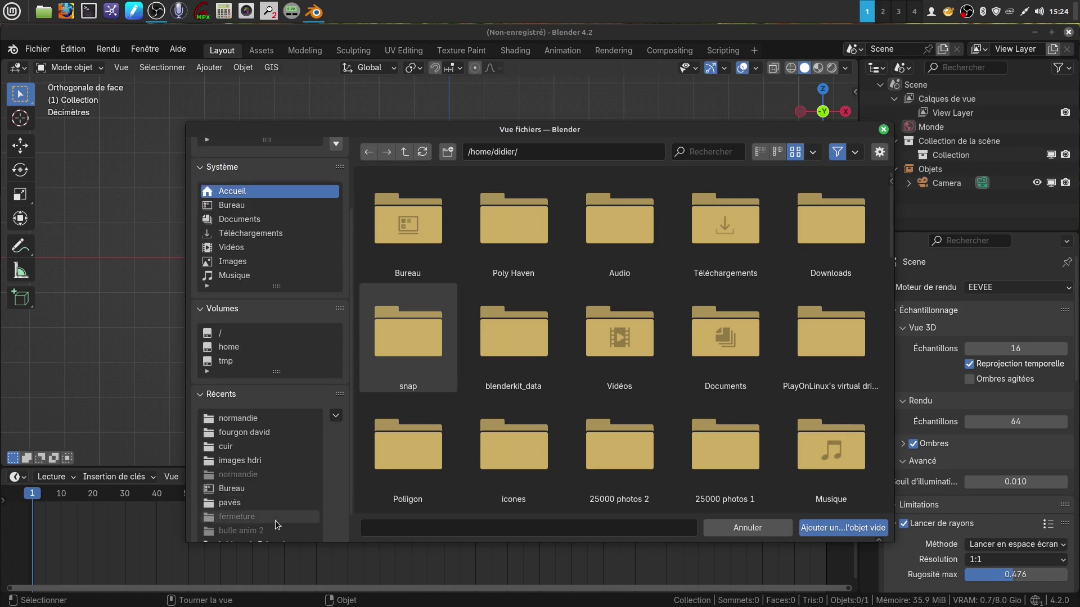
pyautogui.scroll(-2, 275, 524)
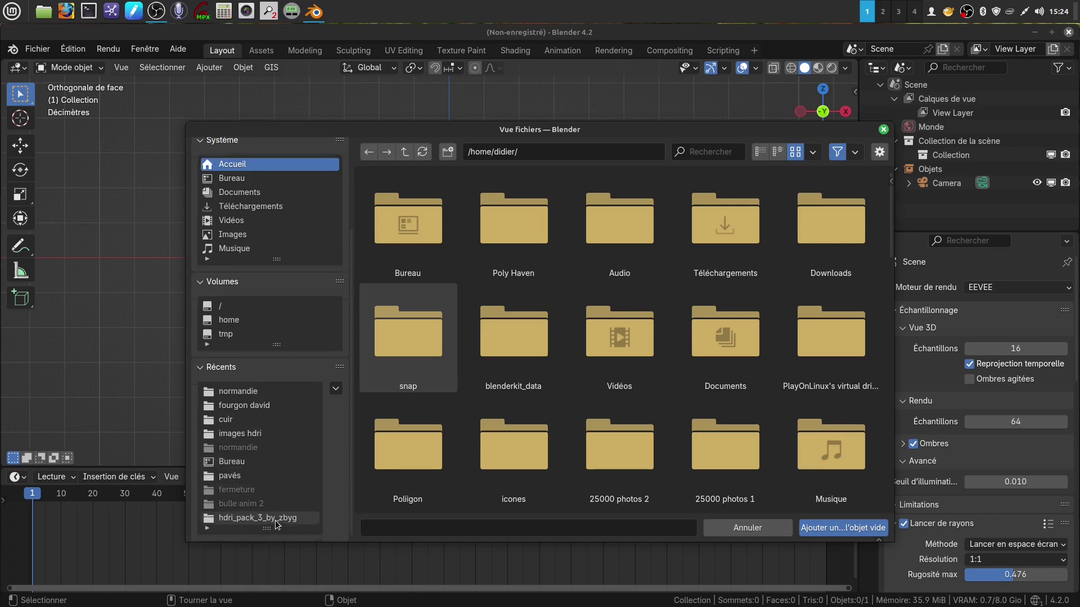
pyautogui.doubleClick(240, 462)
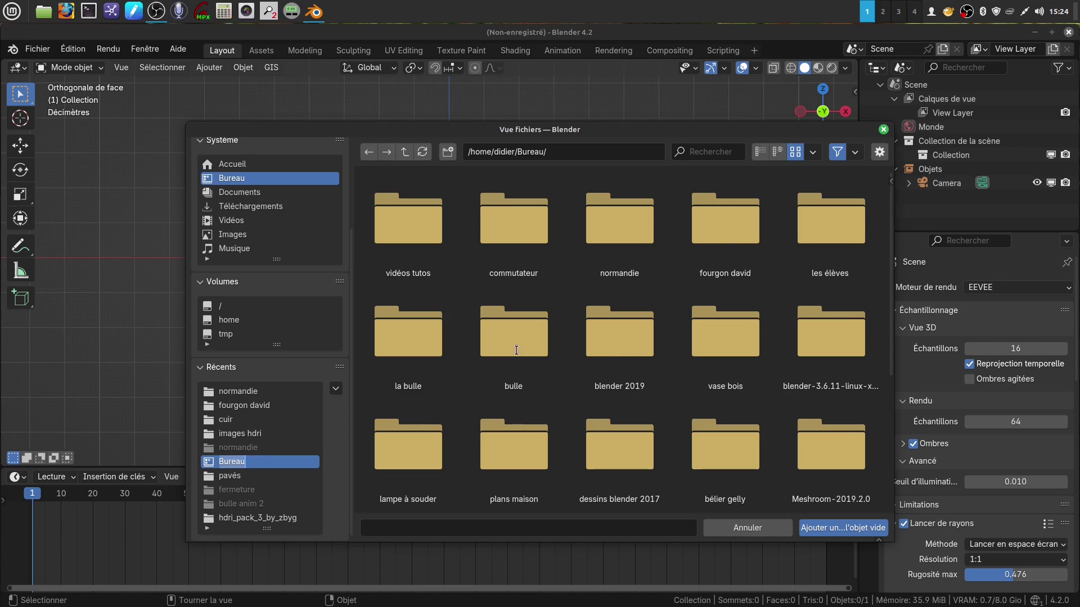
pyautogui.doubleClick(517, 225)
pyautogui.doubleClick(518, 224)
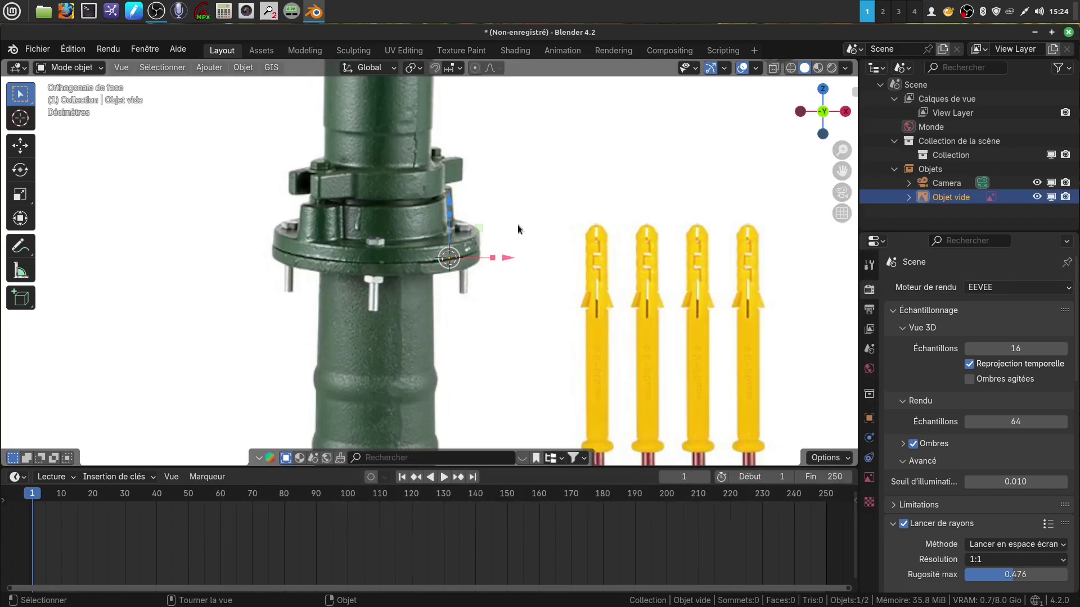
# - Move the pump reference image back about 1.89 m along Y and return to the front view
pyautogui.scroll(-10, 543, 333)
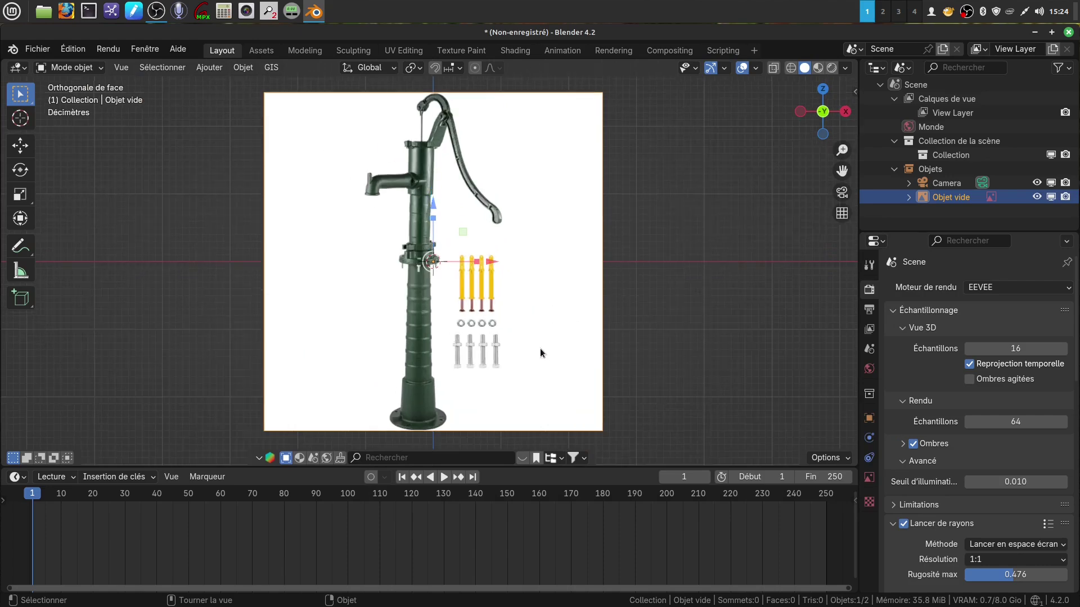
pyautogui.scroll(-1, 505, 257)
pyautogui.moveTo(504, 254); pyautogui.dragTo(358, 270, button='middle')
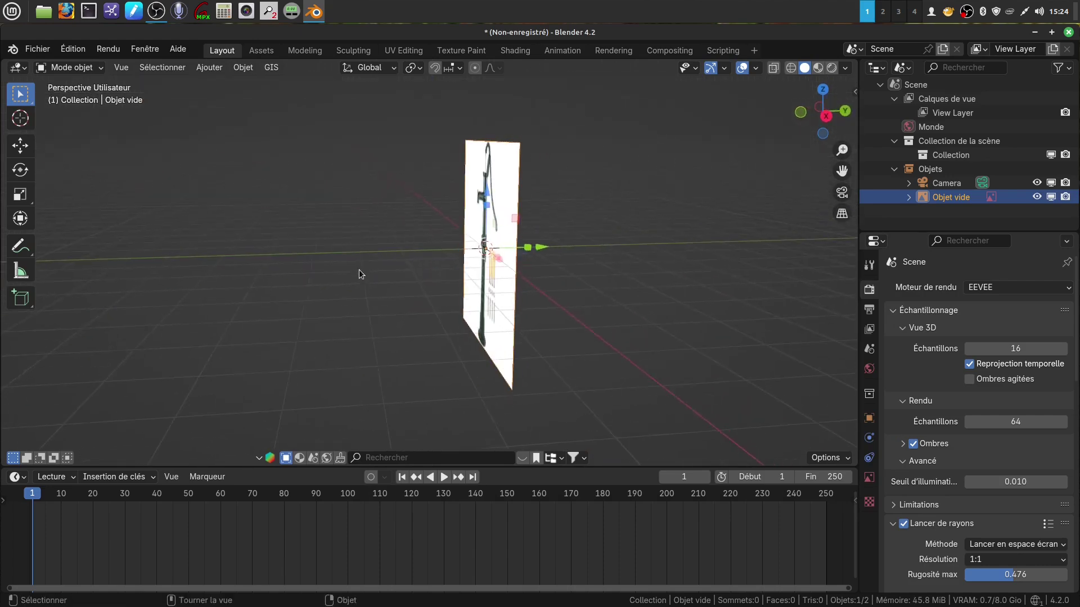
pyautogui.moveTo(545, 255); pyautogui.dragTo(602, 256)
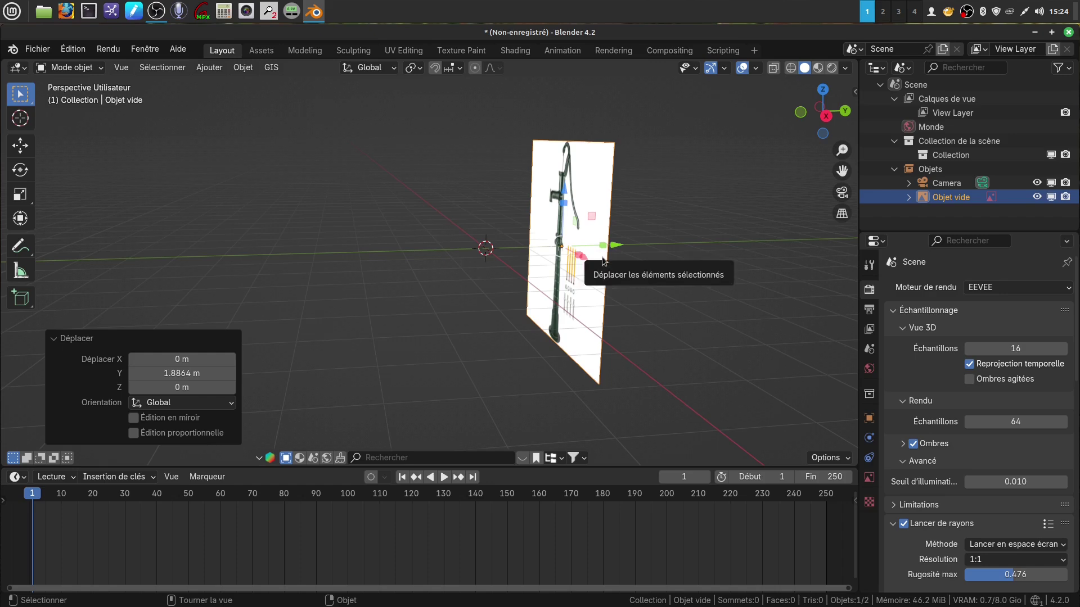
pyautogui.press('KP_1')
# - Add a mesh circle with 18 vertices over the pump reference image
pyautogui.keyDown('shift'); pyautogui.moveTo(609, 255); pyautogui.dragTo(609, 367, button='middle'); pyautogui.keyUp('shift')
pyautogui.scroll(4, 563, 329)
pyautogui.keyDown('shift'); pyautogui.moveTo(563, 330); pyautogui.dragTo(508, 201, button='middle'); pyautogui.keyUp('shift')
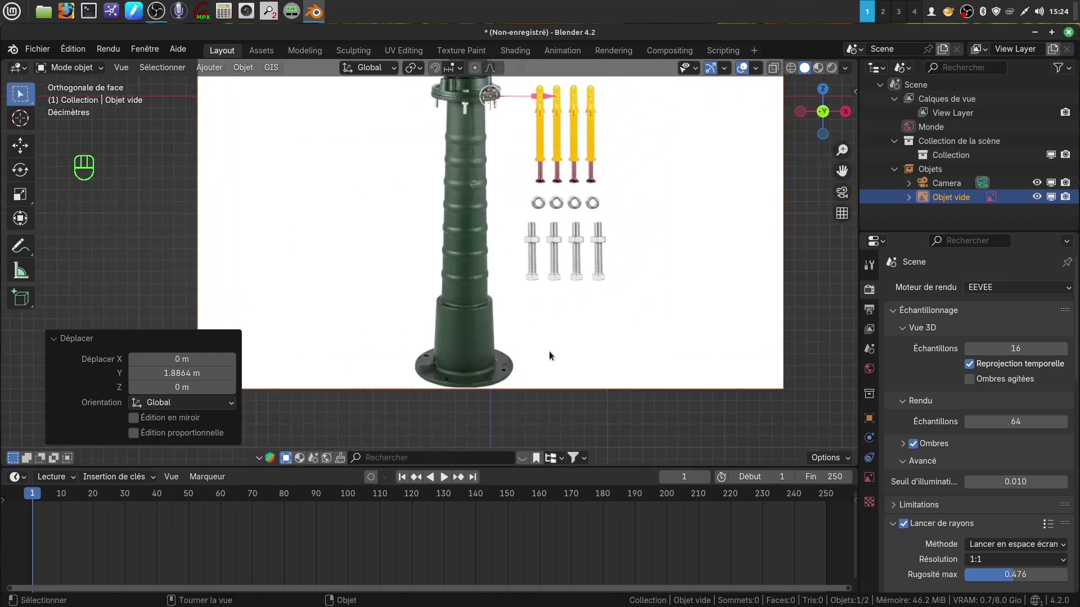
pyautogui.scroll(2, 549, 351)
pyautogui.scroll(-3, 562, 348)
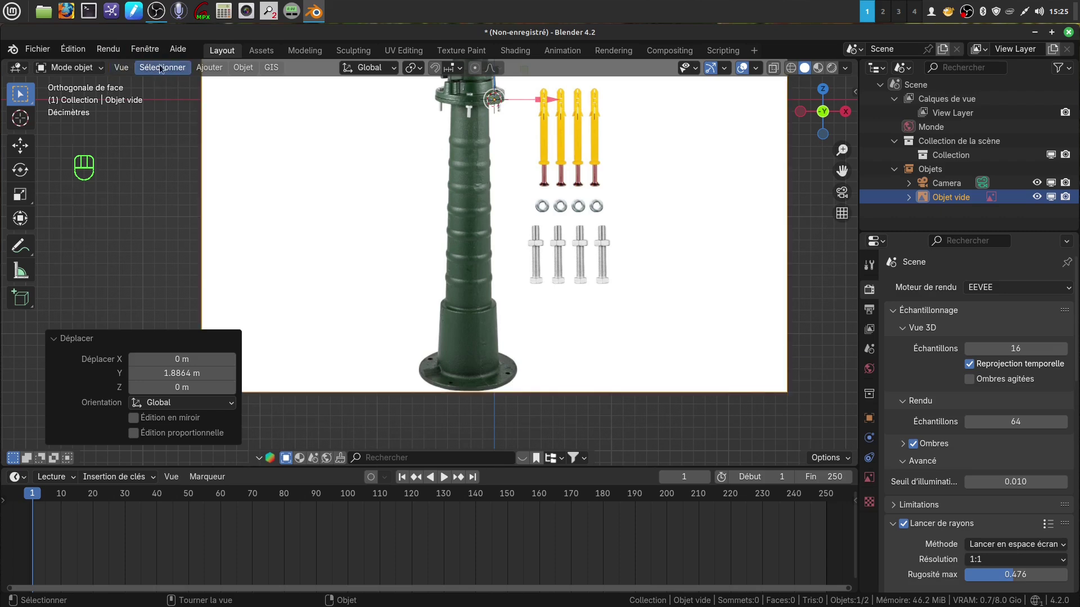
pyautogui.click(205, 70)
pyautogui.moveTo(292, 85)
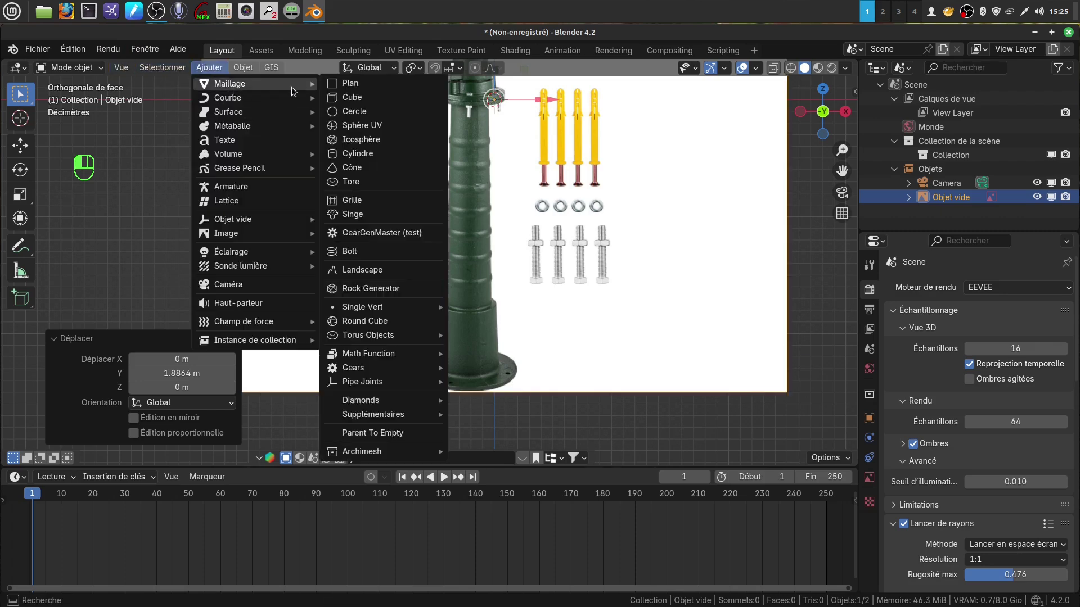
pyautogui.click(371, 115)
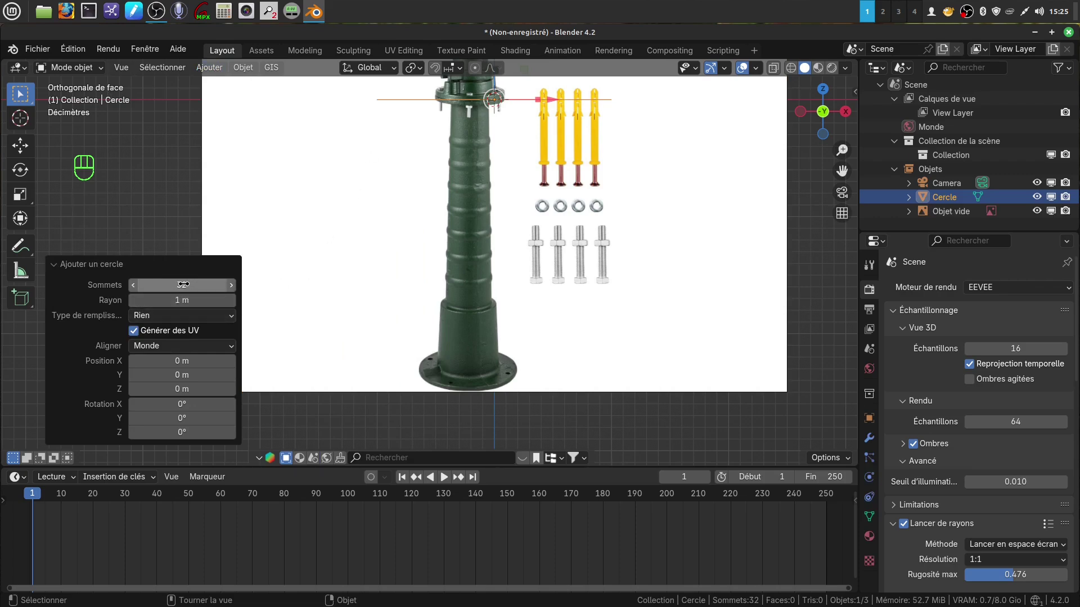
pyautogui.moveTo(180, 285); pyautogui.dragTo(180, 285)
pyautogui.moveTo(444, 287); pyautogui.dragTo(442, 288)
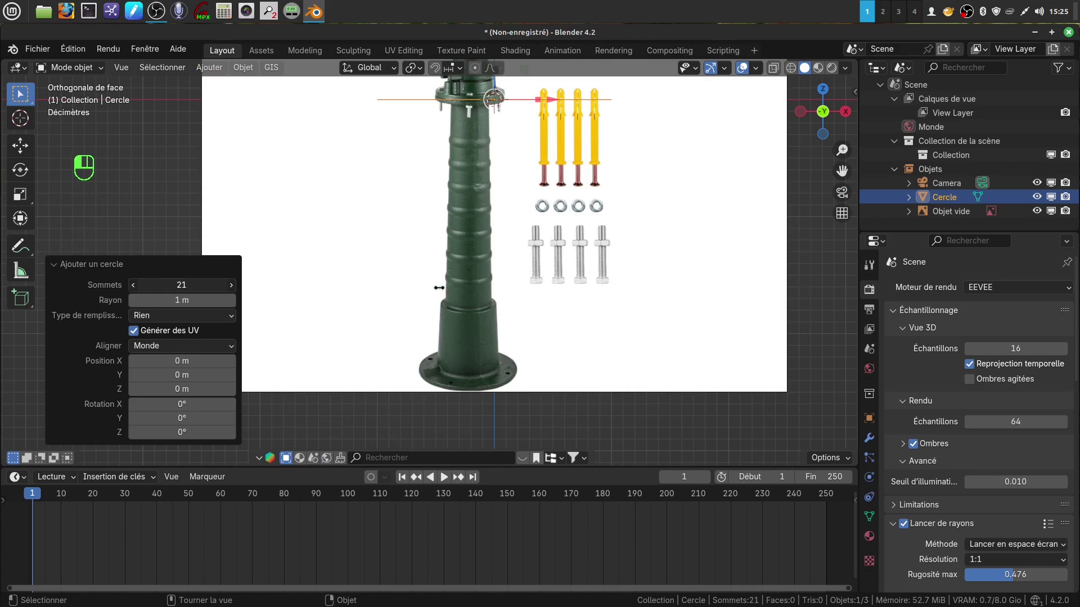
pyautogui.moveTo(438, 287); pyautogui.dragTo(131, 292)
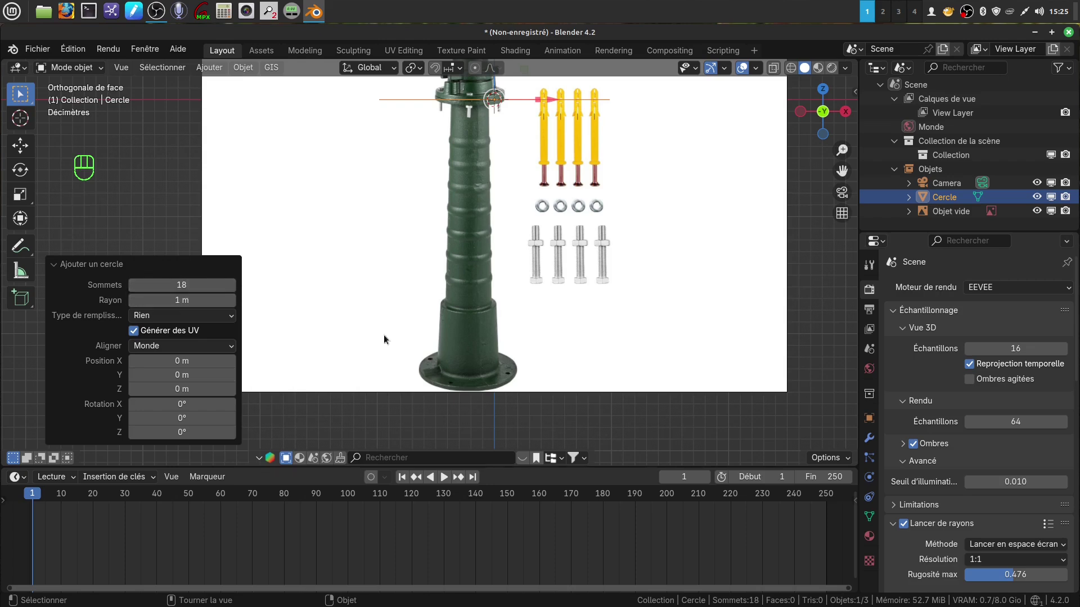
# - Move the circle down about 2.18 m along Z to the foot of the pump column
pyautogui.scroll(-3, 450, 309)
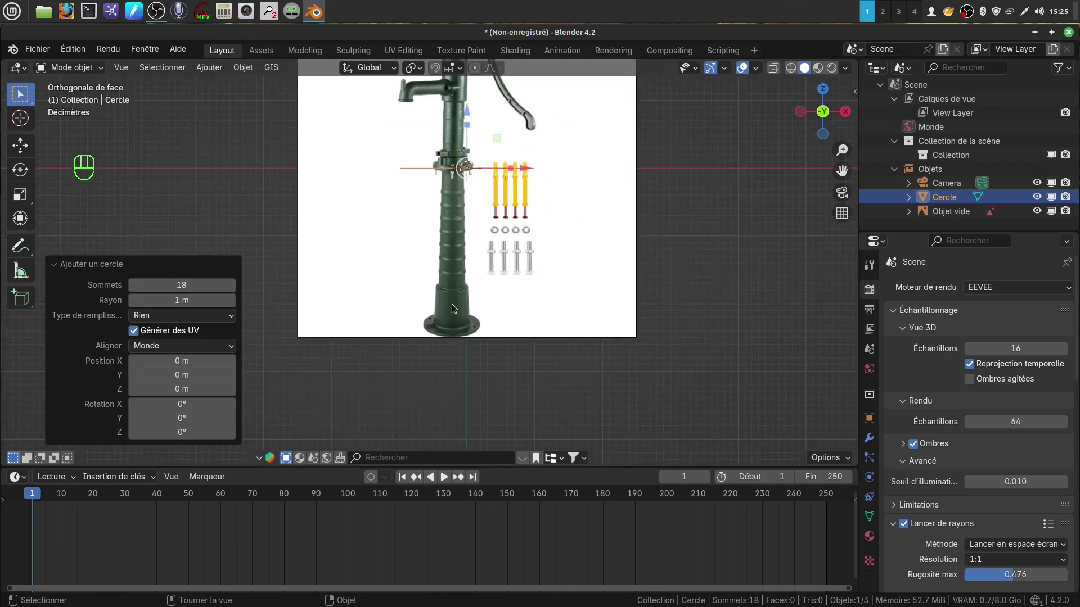
pyautogui.press('g')
pyautogui.press('z')
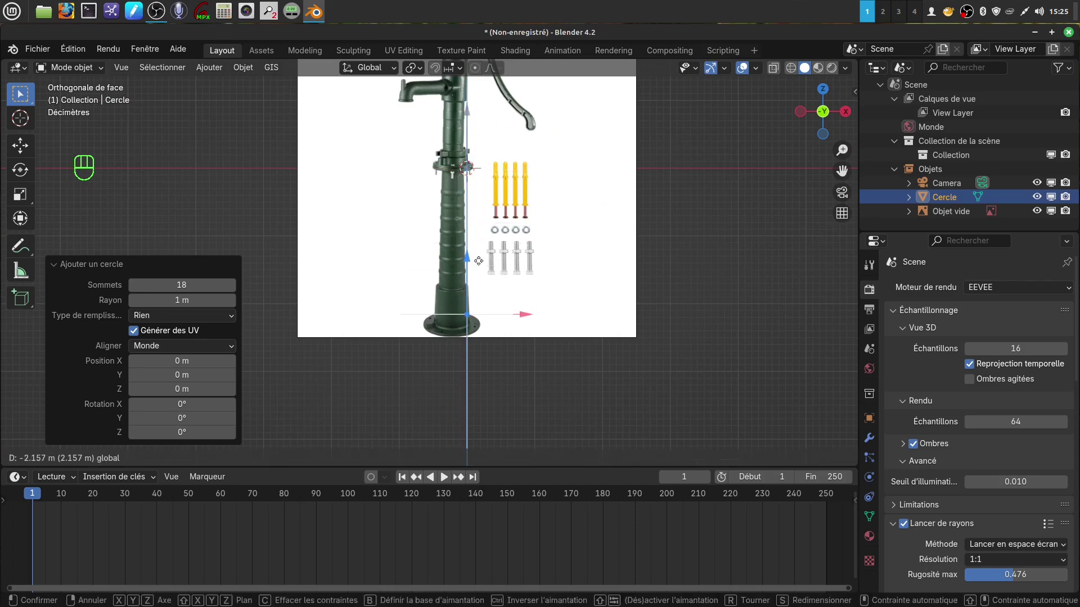
pyautogui.click(551, 329)
# - Move the pump reference image about 0.23 m along X to centre its column on the circle
pyautogui.scroll(2, 583, 344)
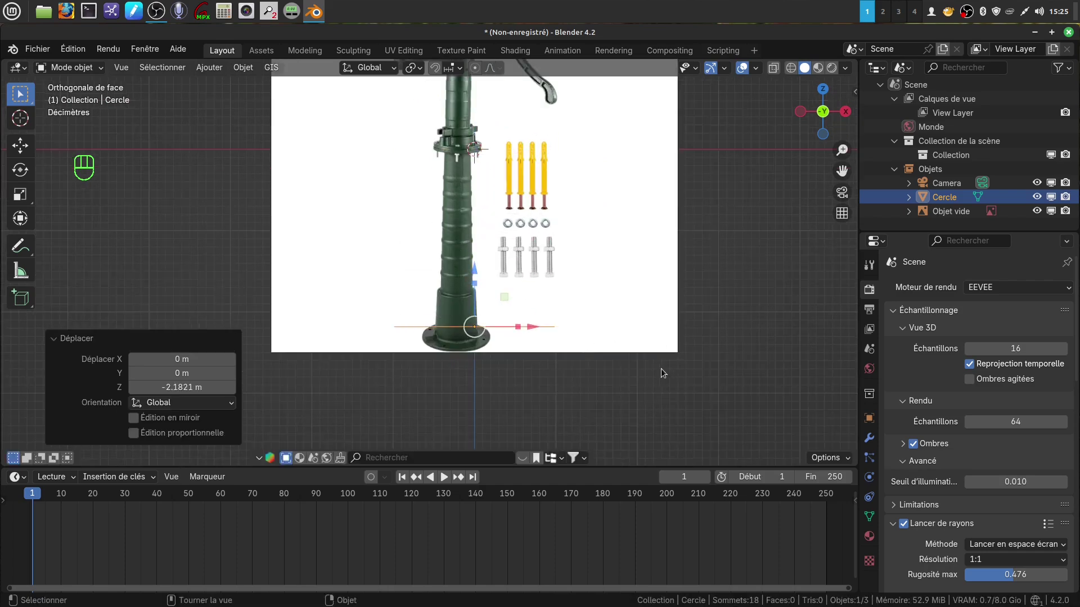
pyautogui.scroll(2, 632, 371)
pyautogui.keyDown('shift'); pyautogui.scroll(-1, 572, 316); pyautogui.keyUp('shift')
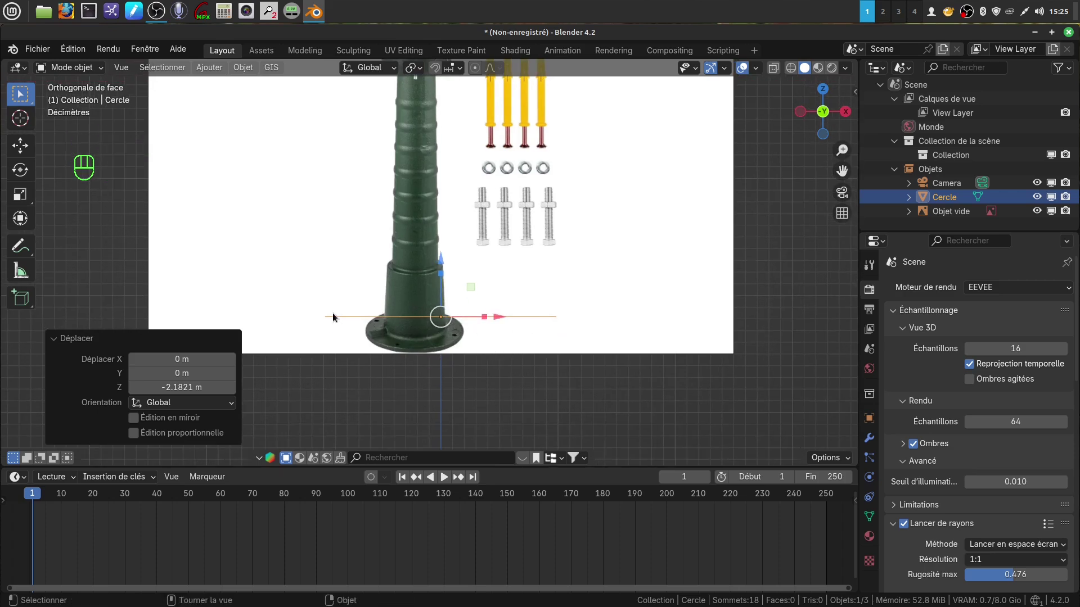
pyautogui.click(602, 341)
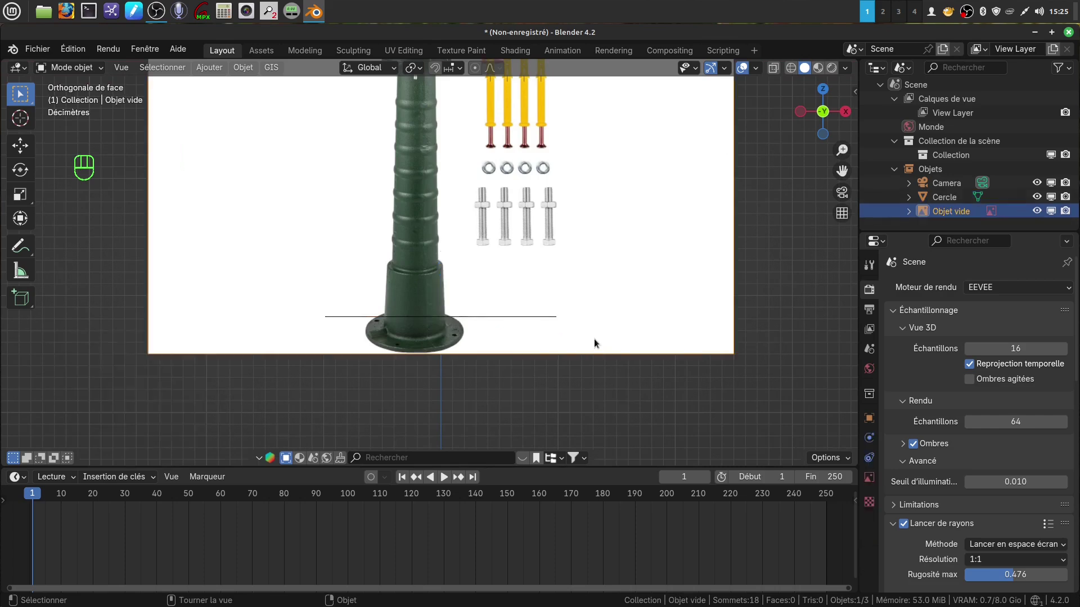
pyautogui.press('s')
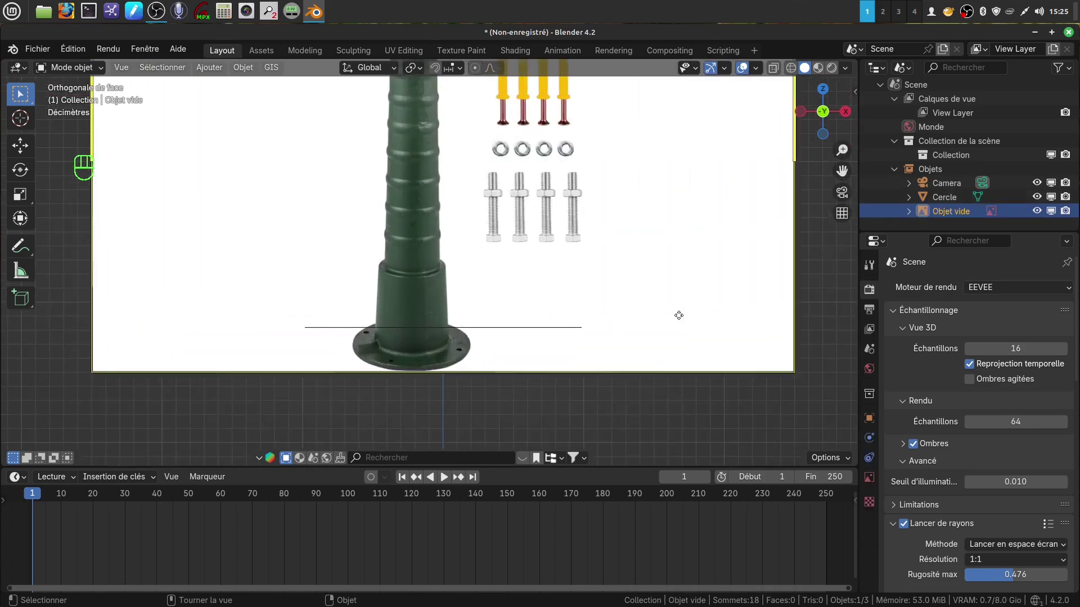
pyautogui.press('g')
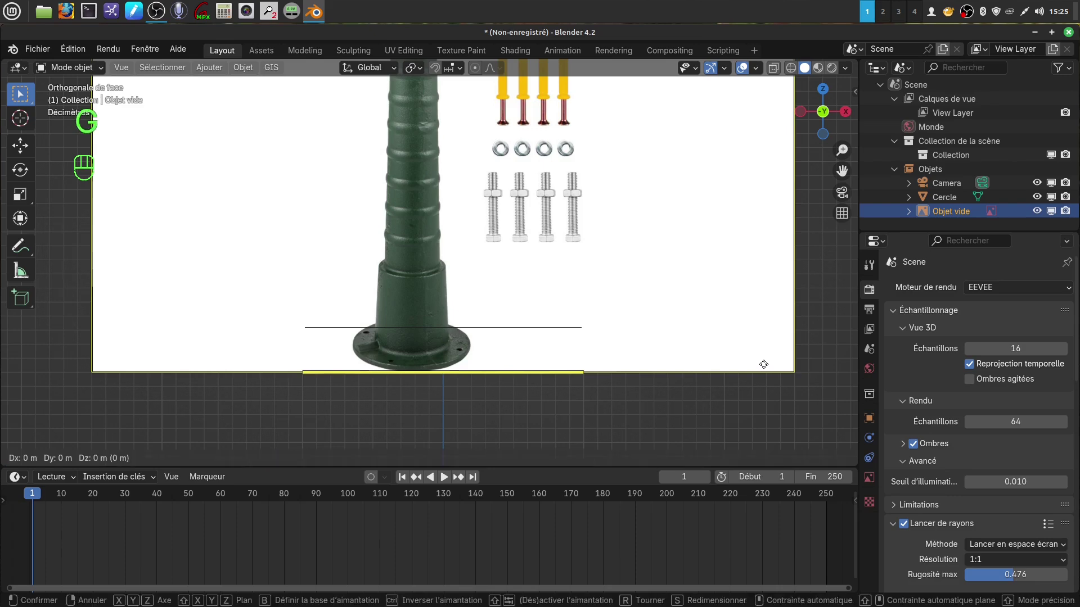
pyautogui.press('x')
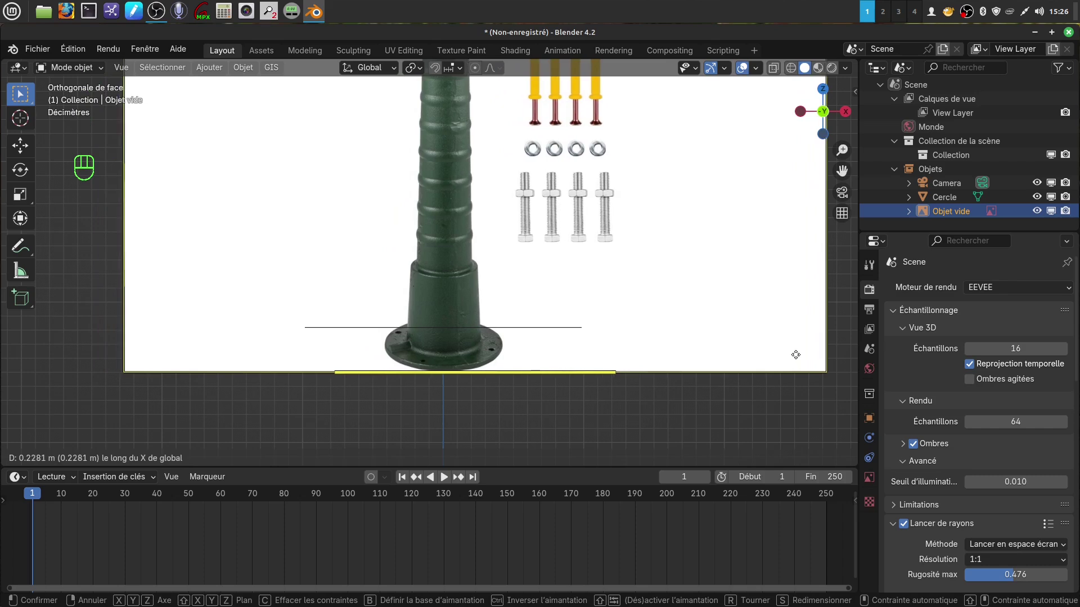
pyautogui.click(795, 355)
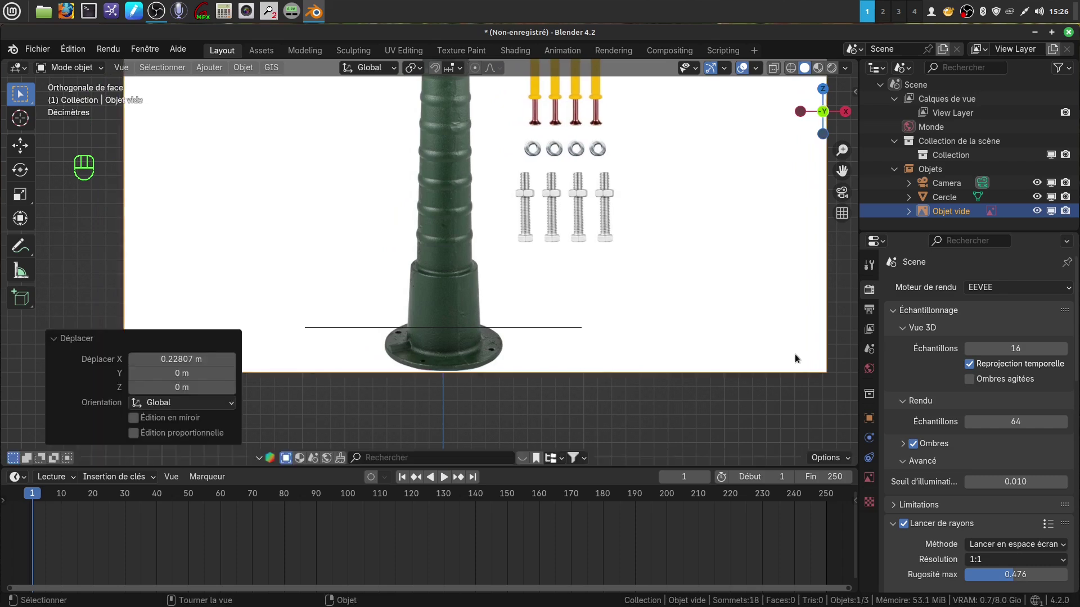
# - Put the circle into vertex editing and scale all its vertices to about 0.435, near the base flange's width
pyautogui.click(564, 329)
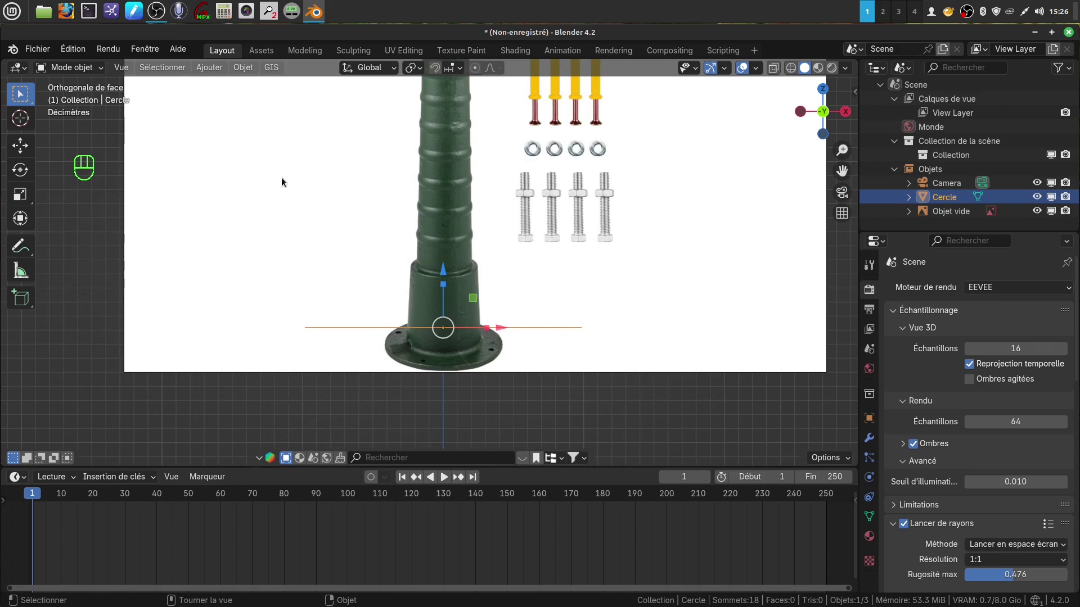
pyautogui.press('Tab')
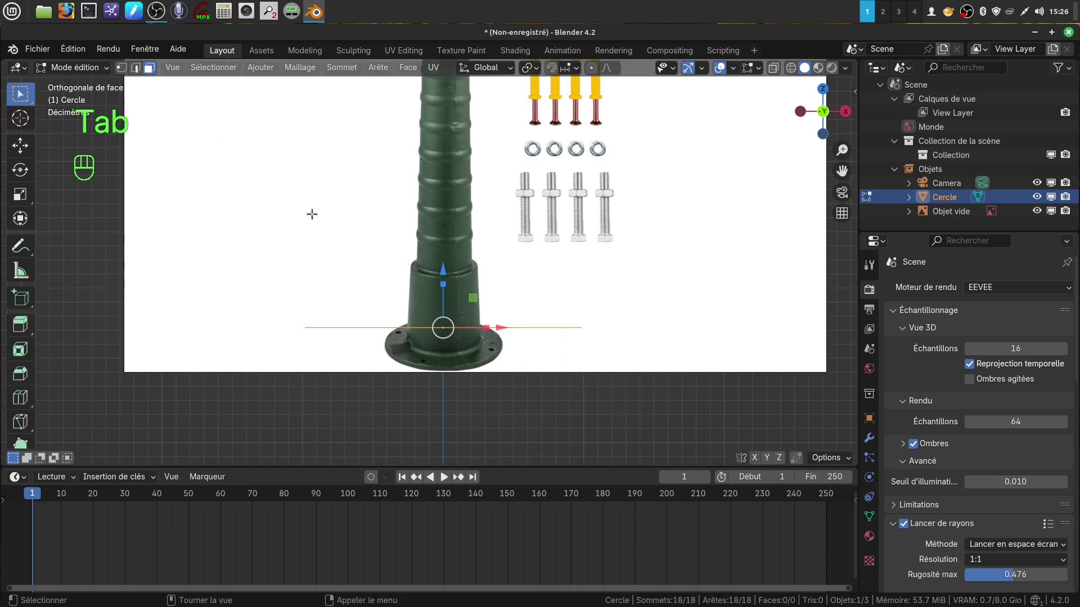
pyautogui.click(123, 69)
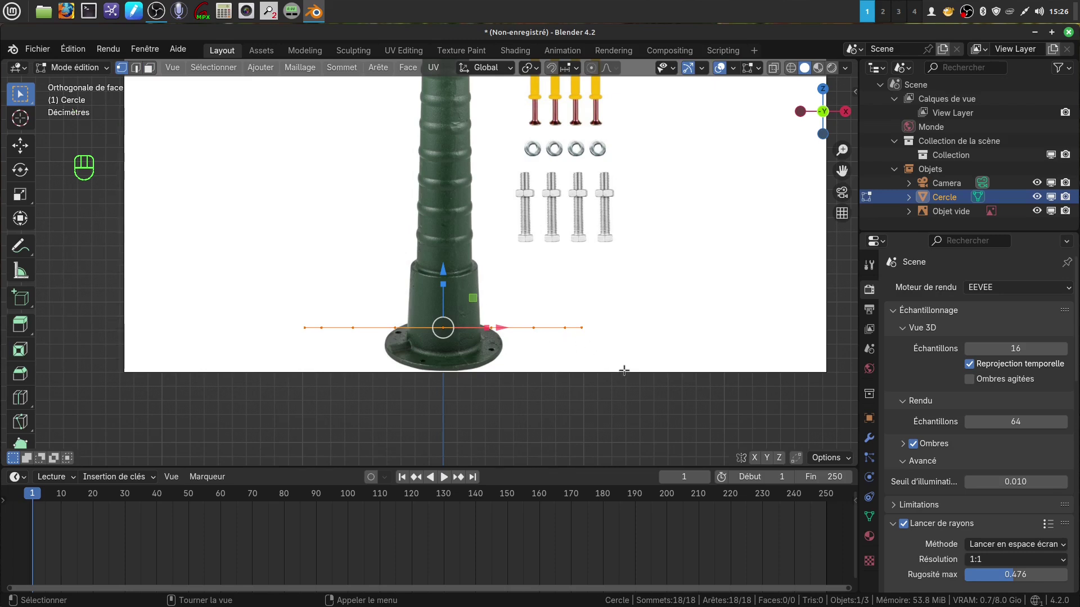
pyautogui.press('s')
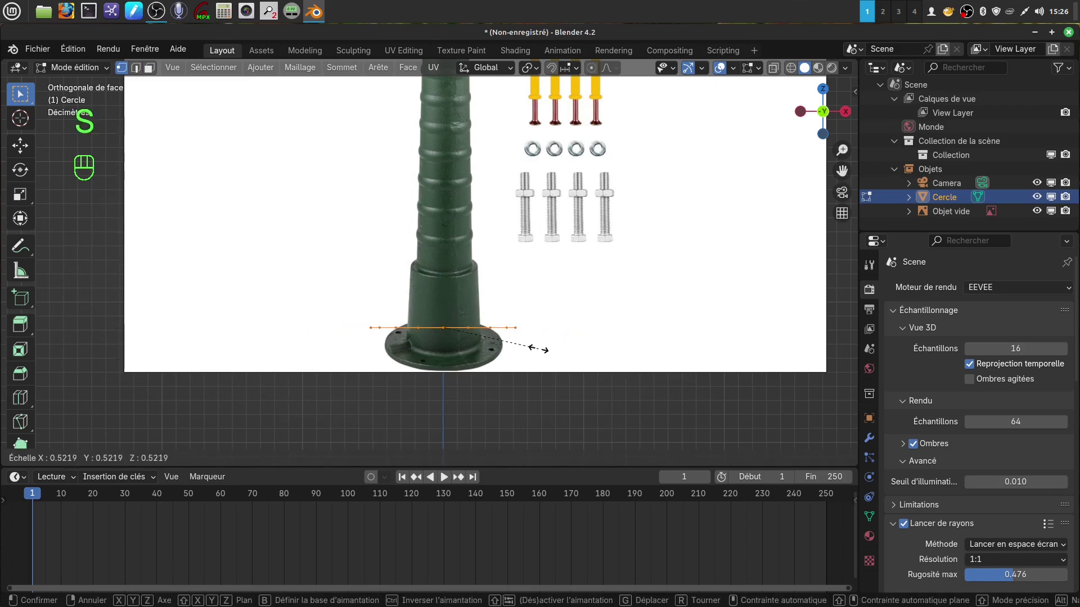
pyautogui.click(520, 346)
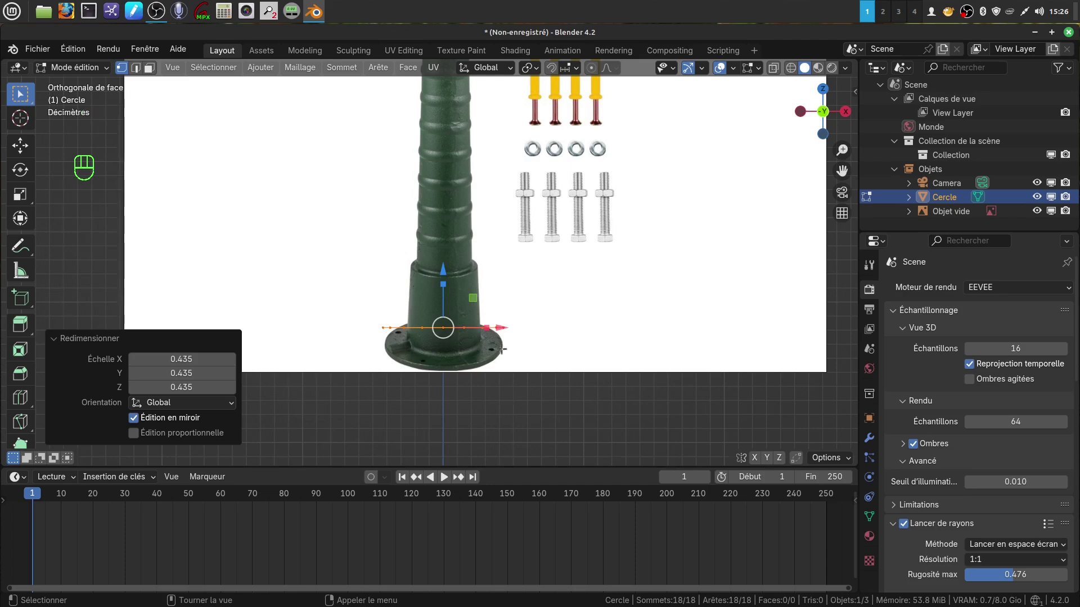
# - Lower the circle's vertices about 0.16 m along Z and scale them to about 0.971 to fit the base flange
pyautogui.moveTo(443, 271); pyautogui.dragTo(442, 292)
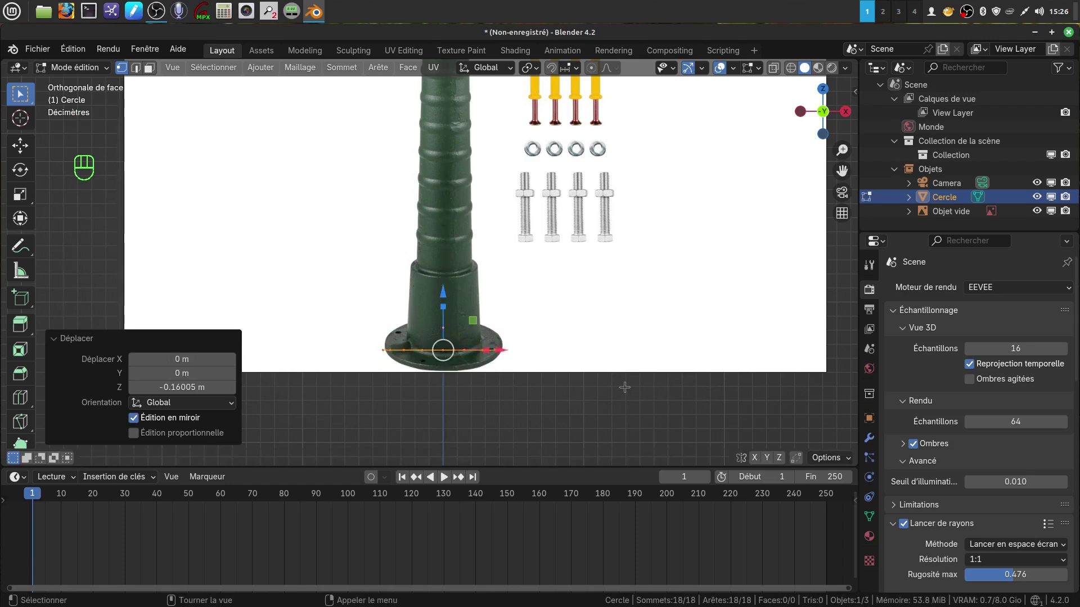
pyautogui.press('s')
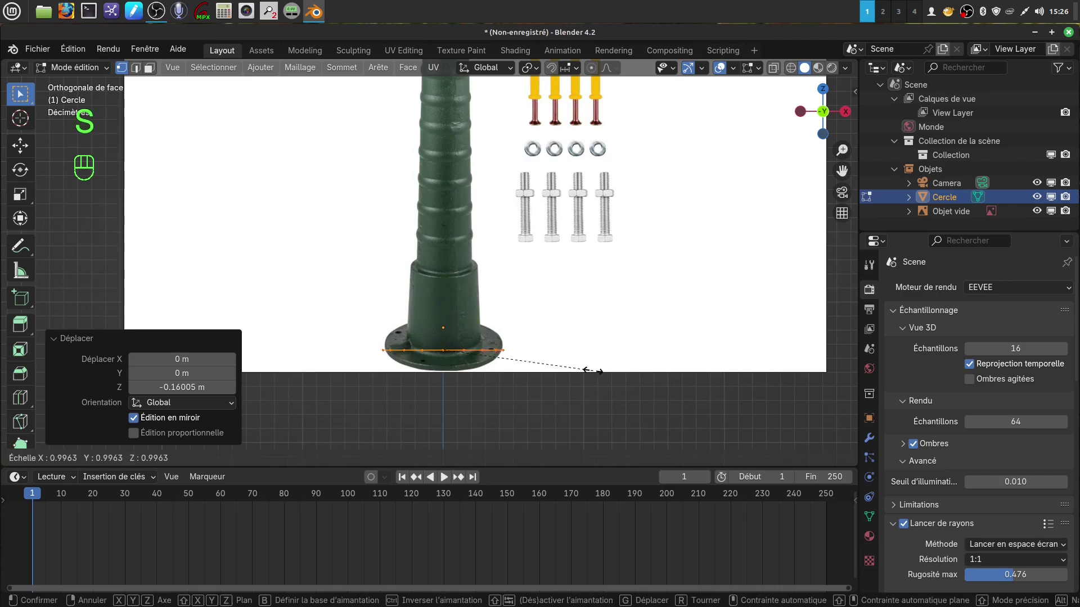
pyautogui.click(586, 372)
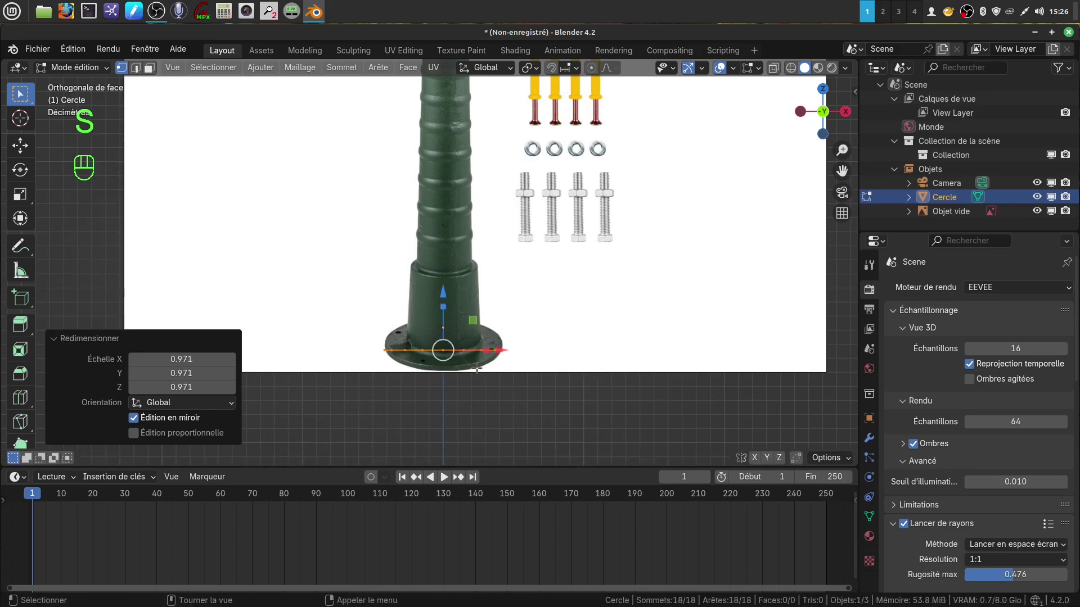
# - Extrude the circle up about 0.043 m for the flange thickness, and extrude its upper edge inward at scale 0.631
pyautogui.scroll(1, 503, 375)
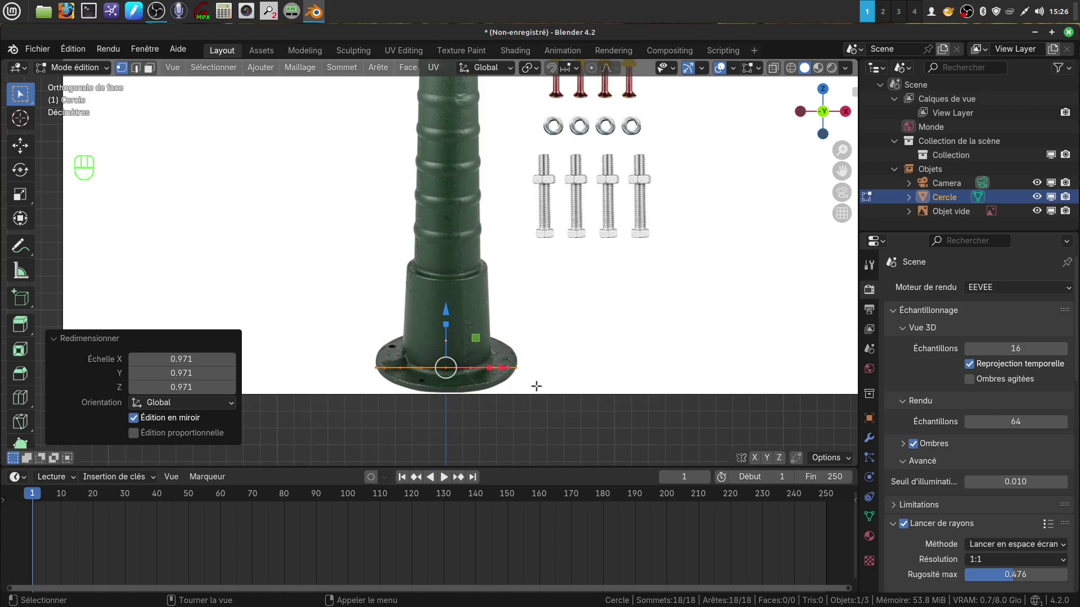
pyautogui.press('e')
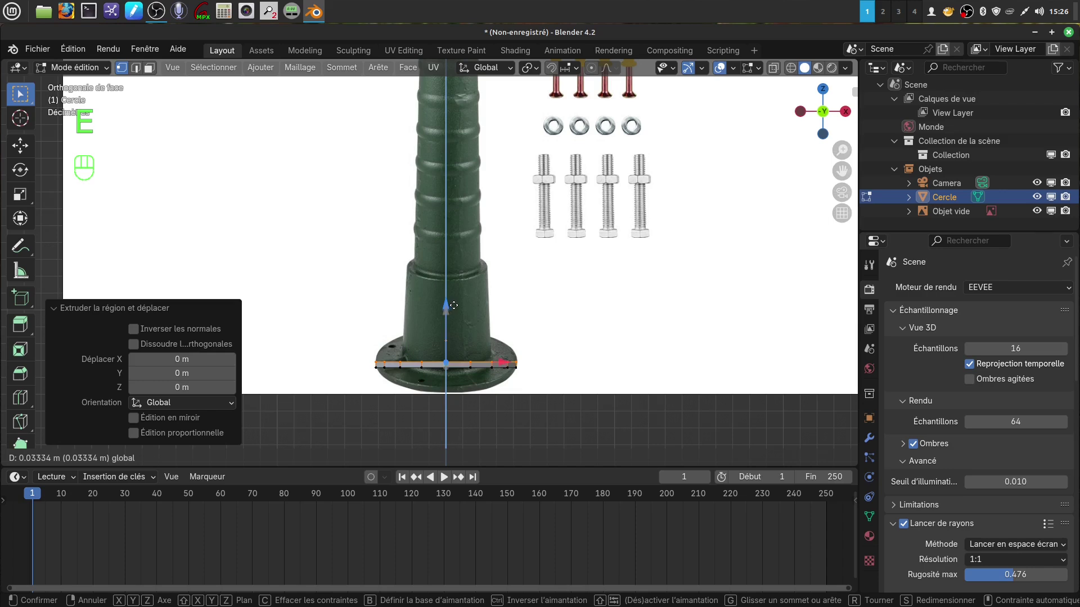
pyautogui.click(474, 317)
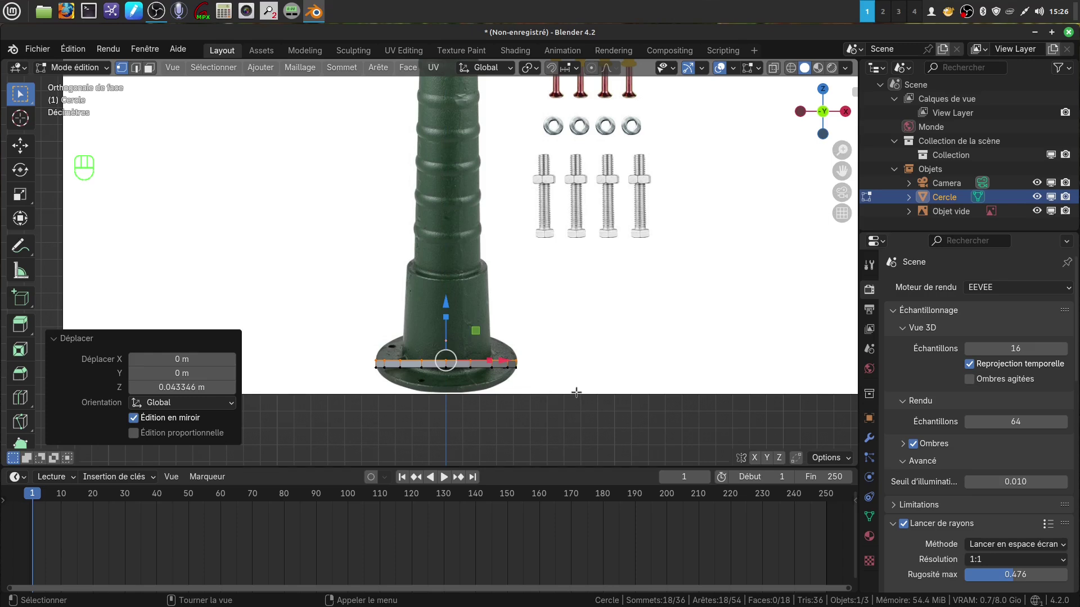
pyautogui.press('e')
pyautogui.press('s')
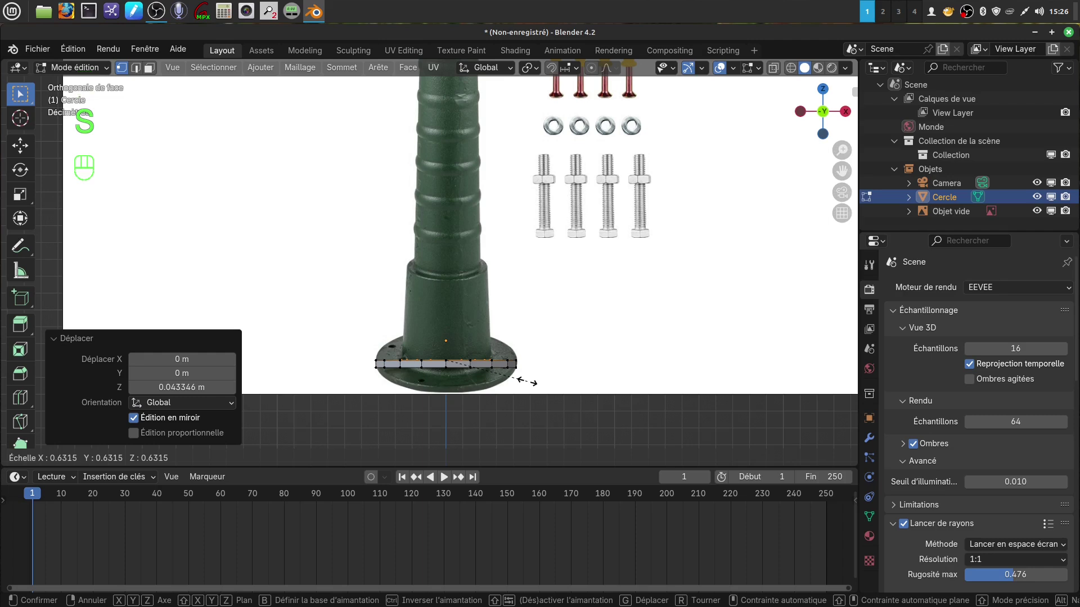
pyautogui.click(527, 381)
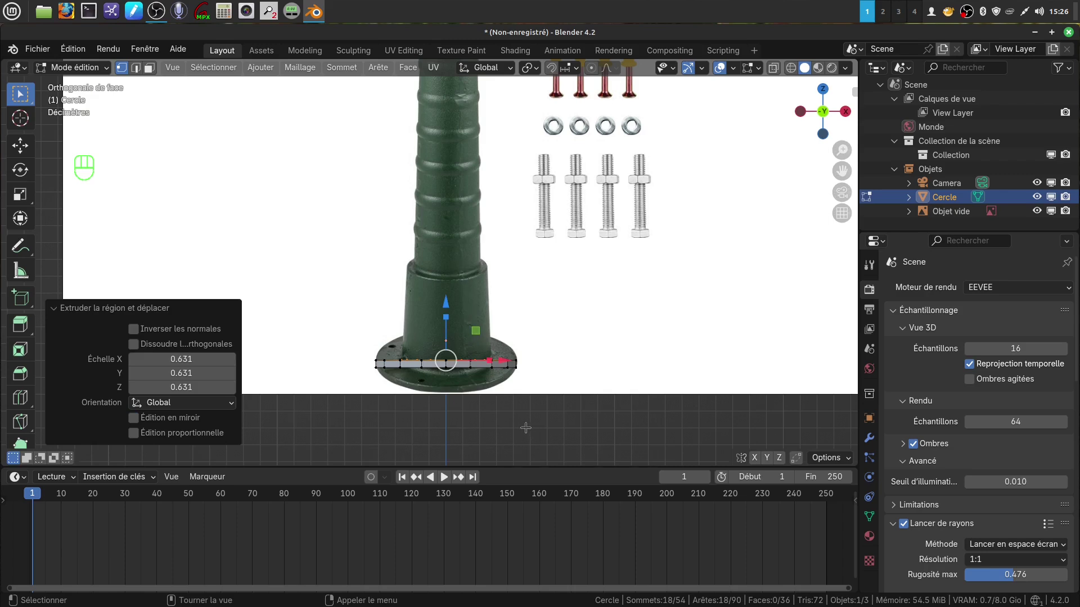
# - Extrude the inner ring up about 0.55 m for the pump's lower sleeve and taper its top to scale 0.888
pyautogui.press('e')
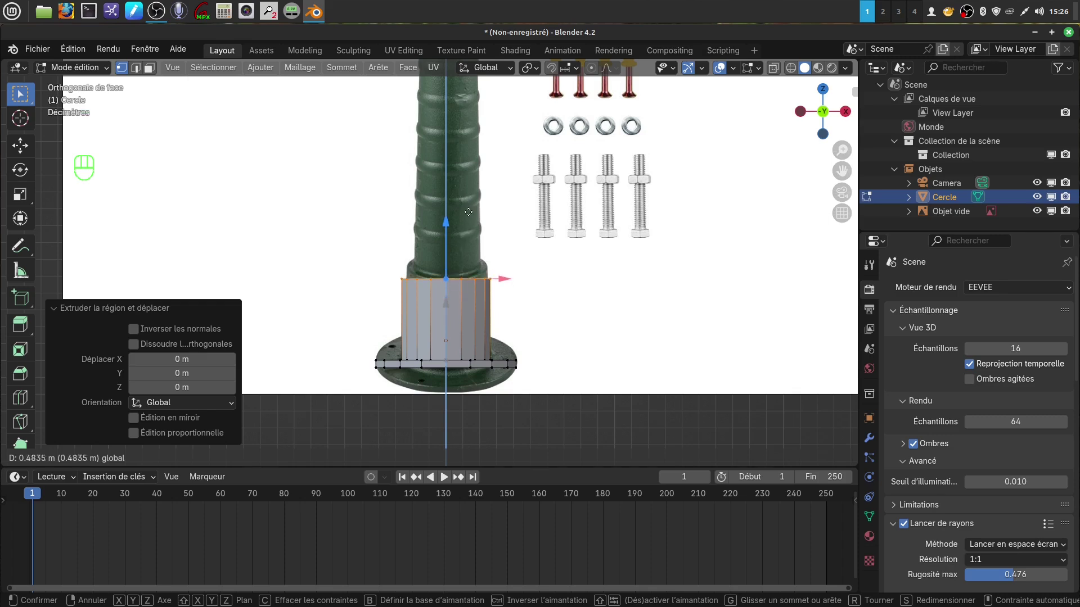
pyautogui.click(468, 205)
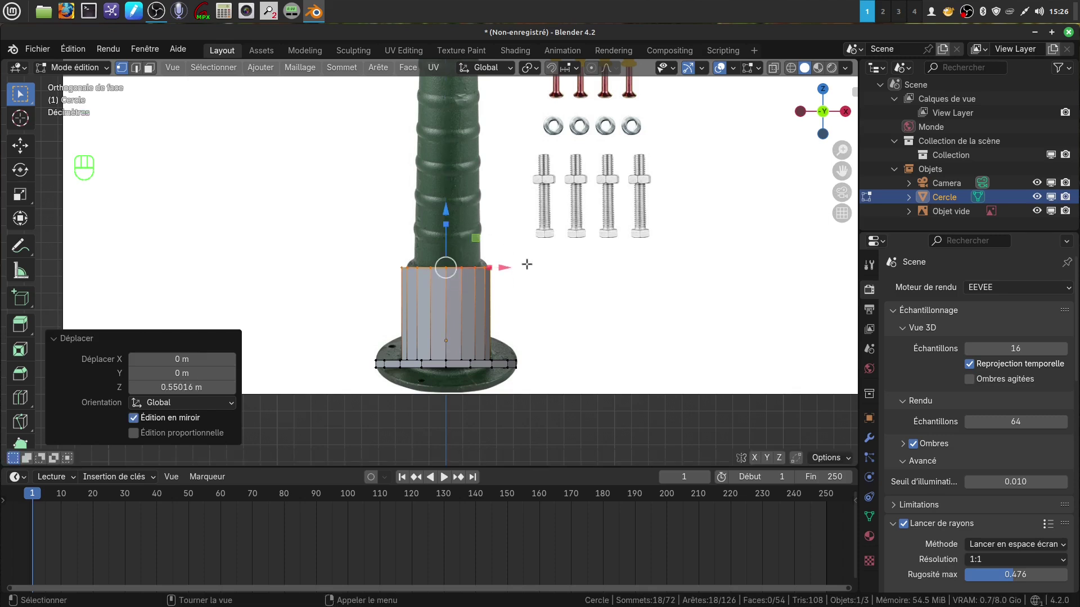
pyautogui.press('s')
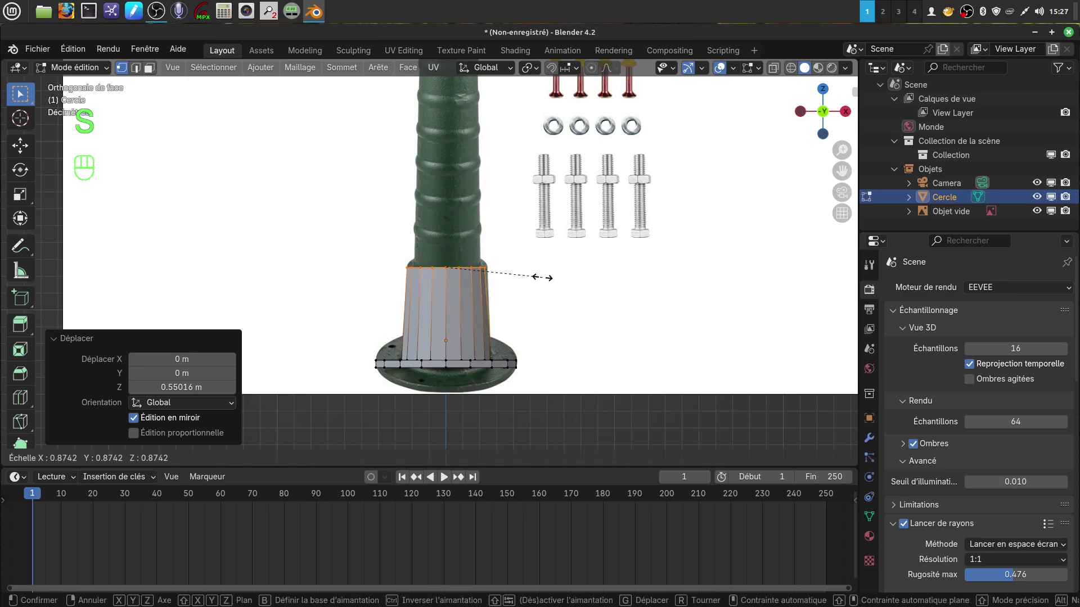
pyautogui.click(542, 276)
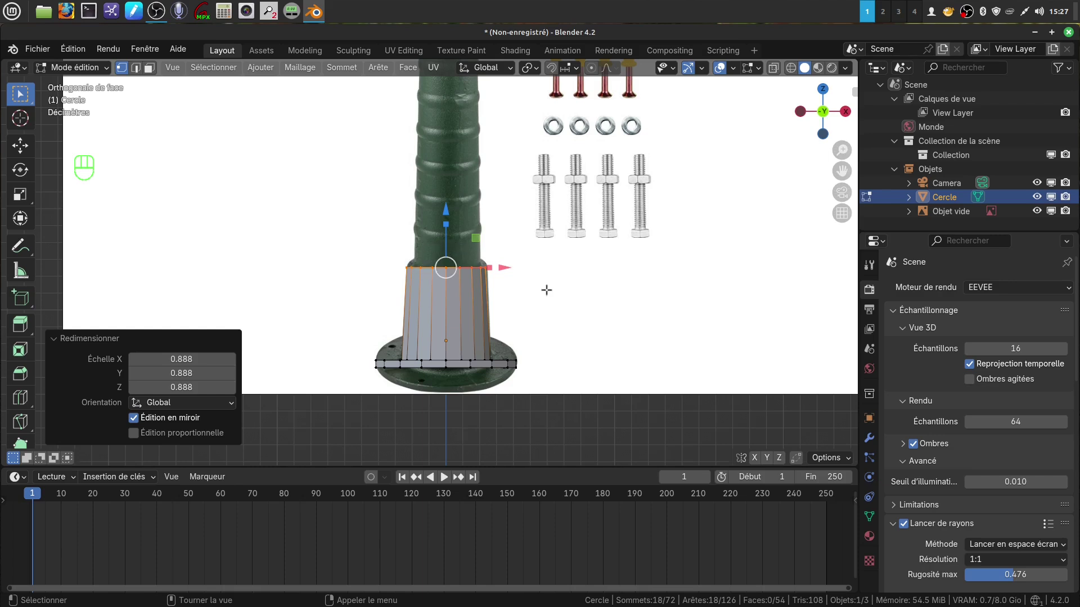
# - Extrude the sleeve's top ring inward at scale 0.829 to form the shoulder below the ribbed column
pyautogui.press('e')
pyautogui.press('s')
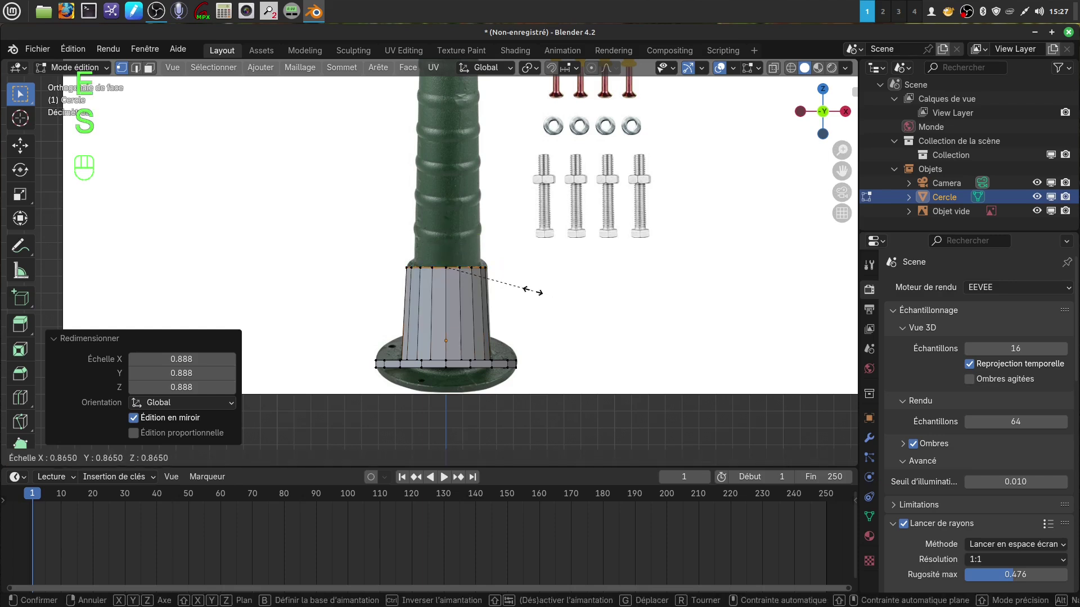
pyautogui.click(529, 289)
# - Extrude the shoulder's inner ring up about 1.75 m to the upper flange and taper its top to scale 0.889
pyautogui.keyDown('ctrl'); pyautogui.moveTo(525, 275); pyautogui.dragTo(531, 325, button='middle'); pyautogui.keyUp('ctrl')
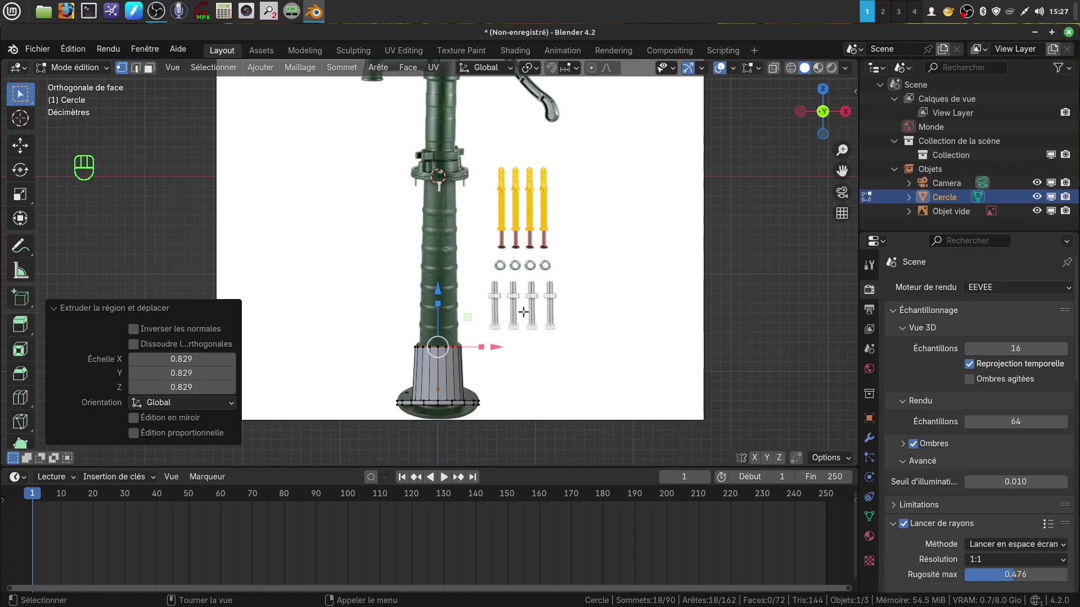
pyautogui.press('e')
pyautogui.click(523, 312)
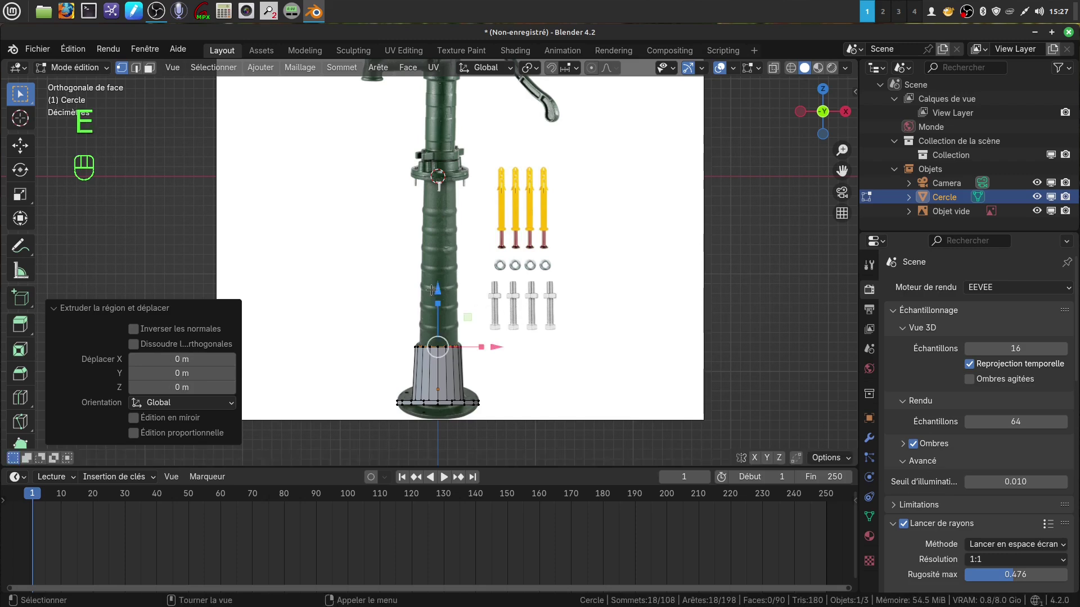
pyautogui.press('e')
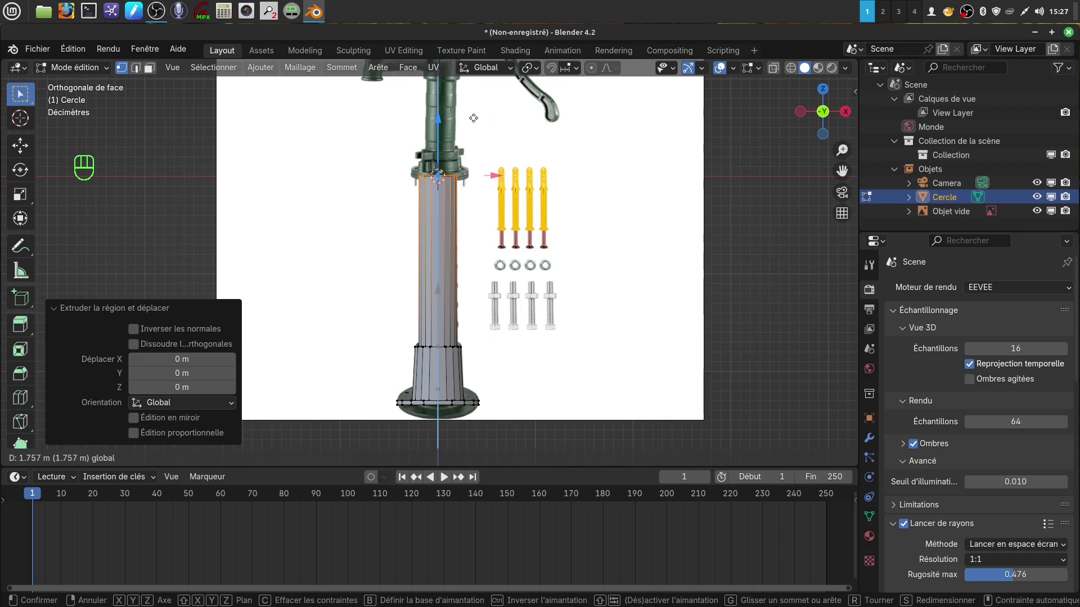
pyautogui.click(473, 118)
pyautogui.scroll(4, 528, 204)
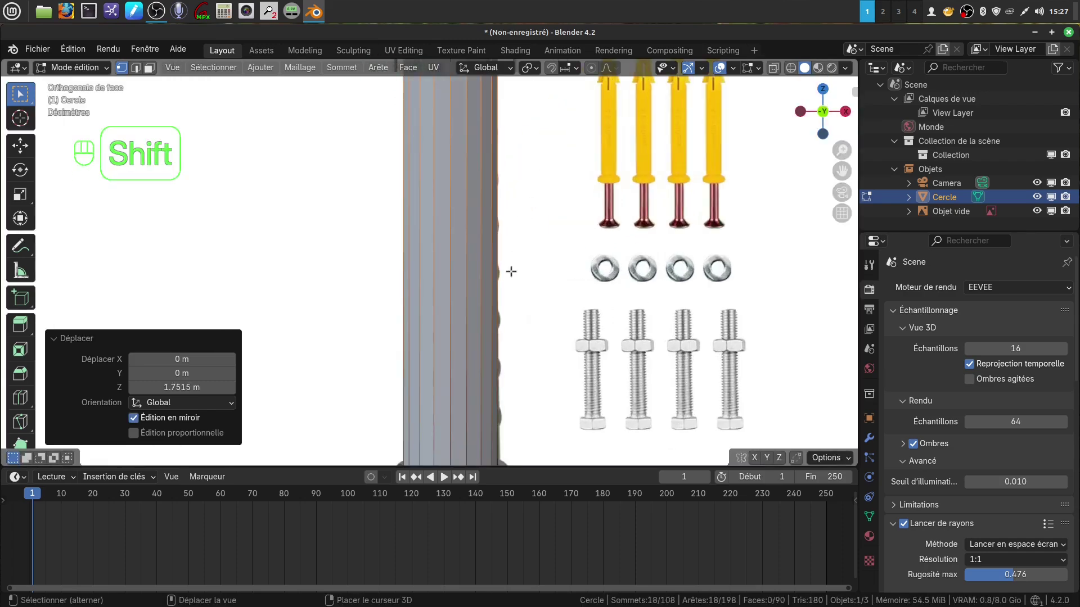
pyautogui.scroll(-1, 511, 272)
pyautogui.keyDown('shift'); pyautogui.moveTo(492, 234); pyautogui.dragTo(493, 309, button='middle'); pyautogui.keyUp('shift')
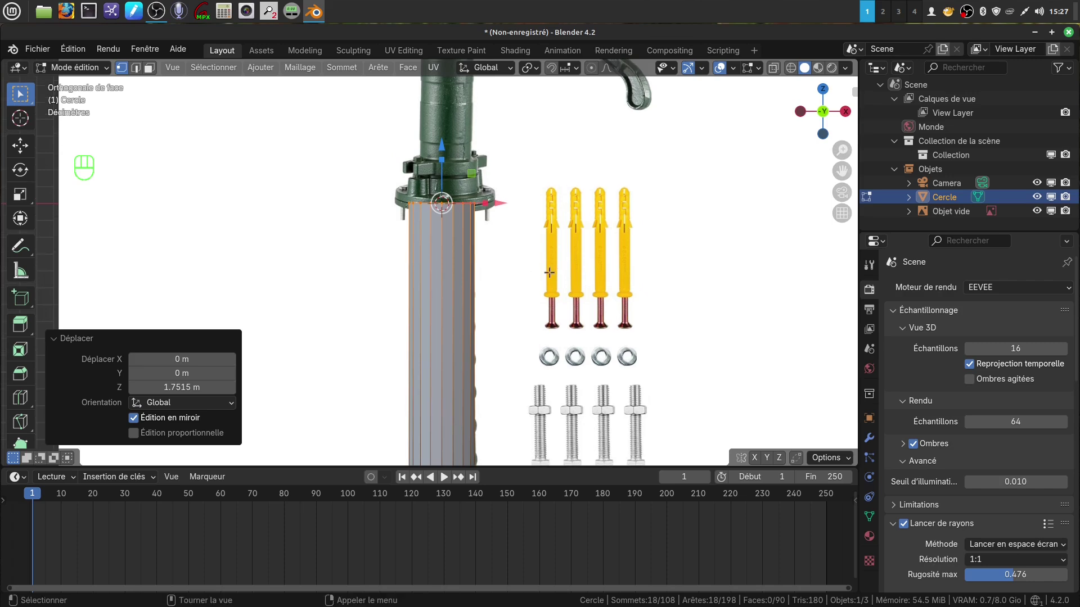
pyautogui.press('s')
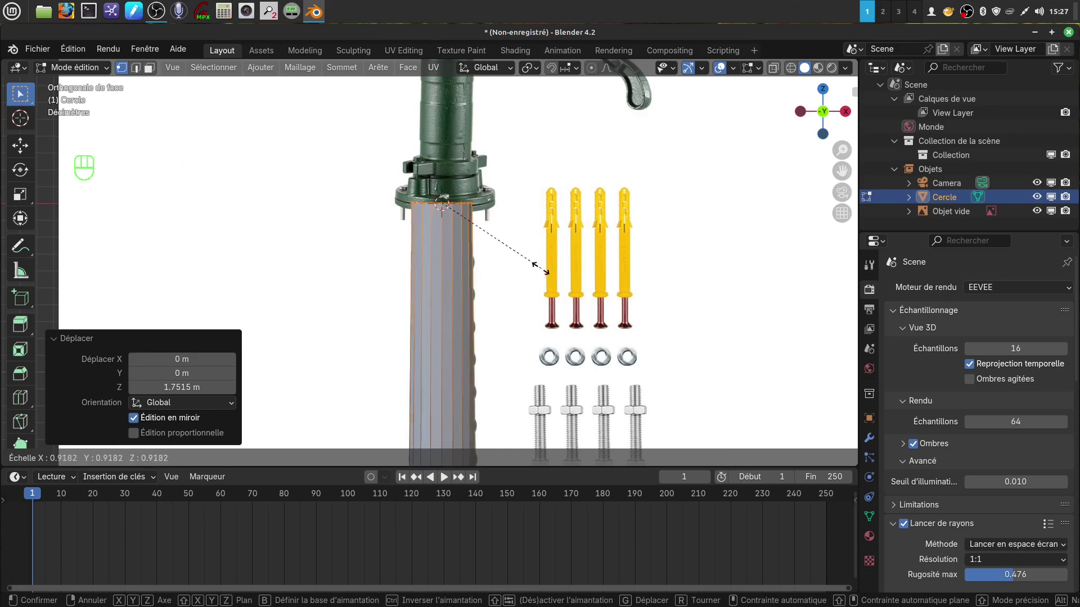
pyautogui.click(543, 269)
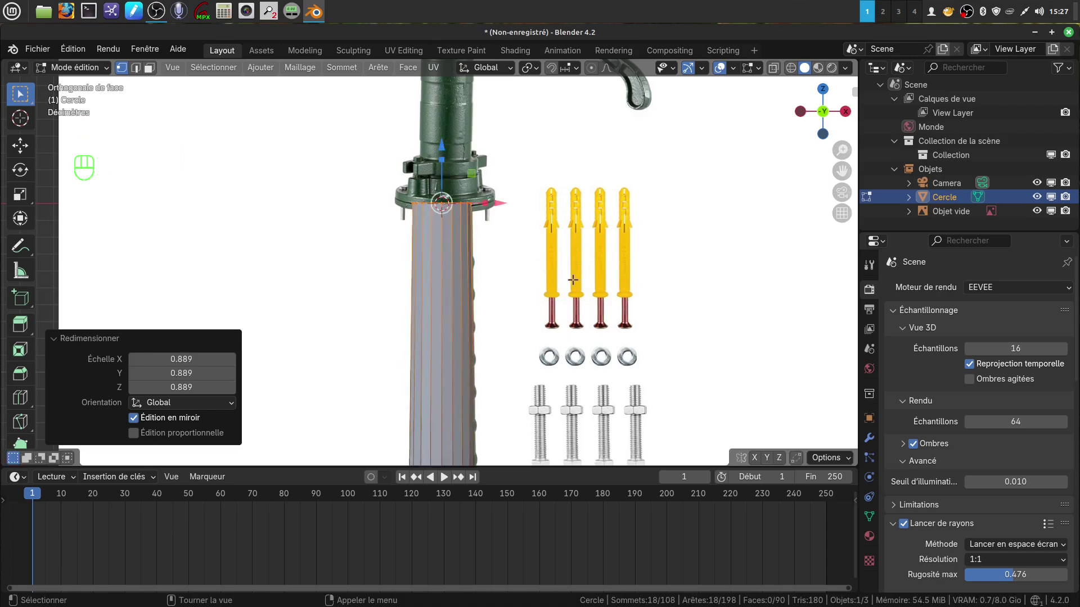
# - Extrude the column's top ring outward at scale 1.680, and extrude it up about 0.053 m for the upper flange's thickness
pyautogui.scroll(-2, 537, 270)
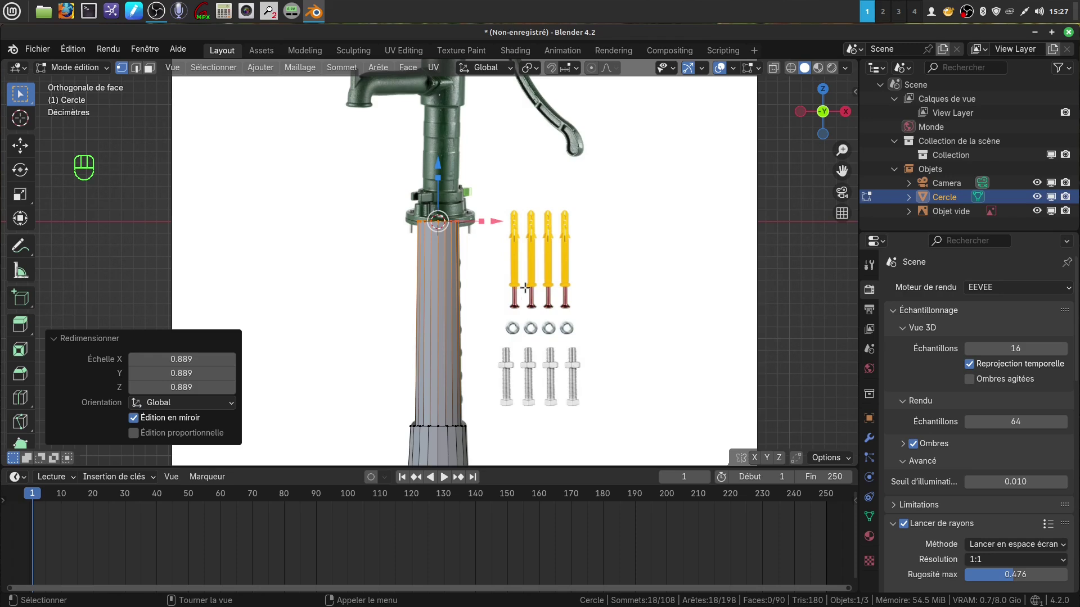
pyautogui.scroll(3, 524, 287)
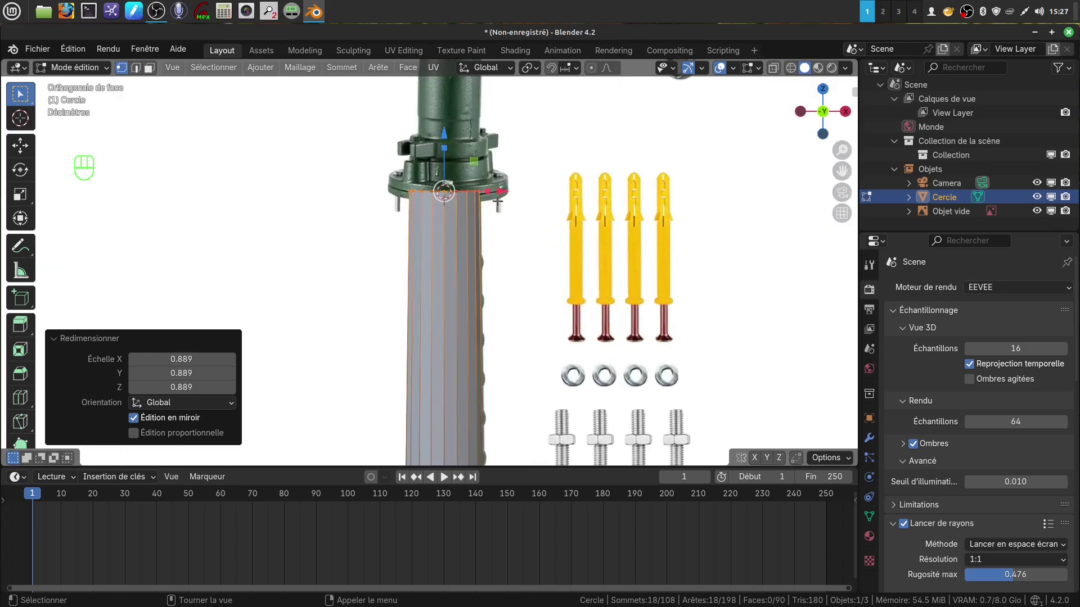
pyautogui.press('e')
pyautogui.press('s')
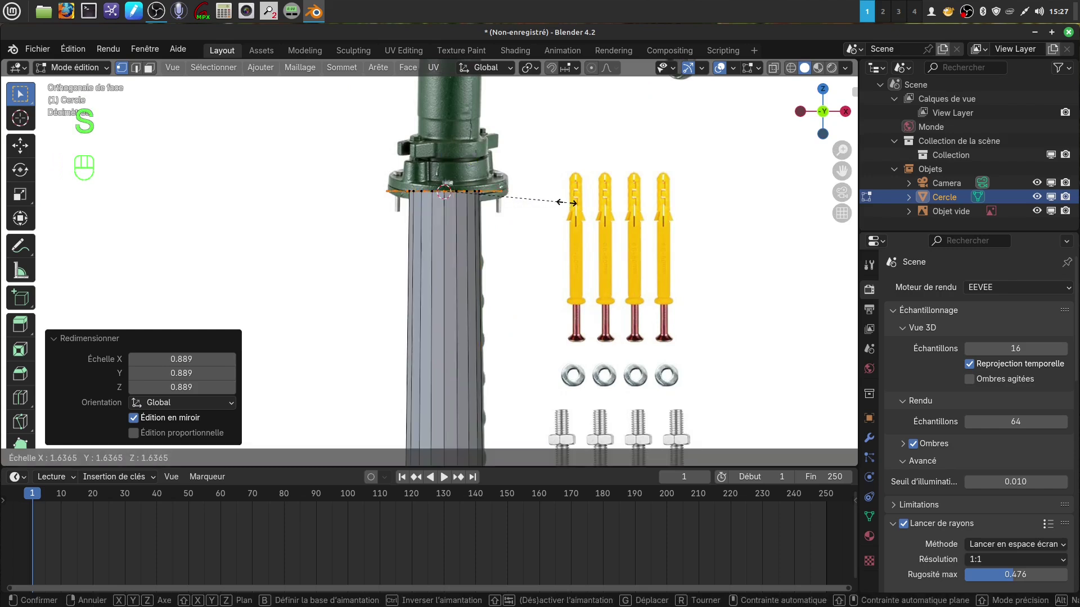
pyautogui.click(569, 201)
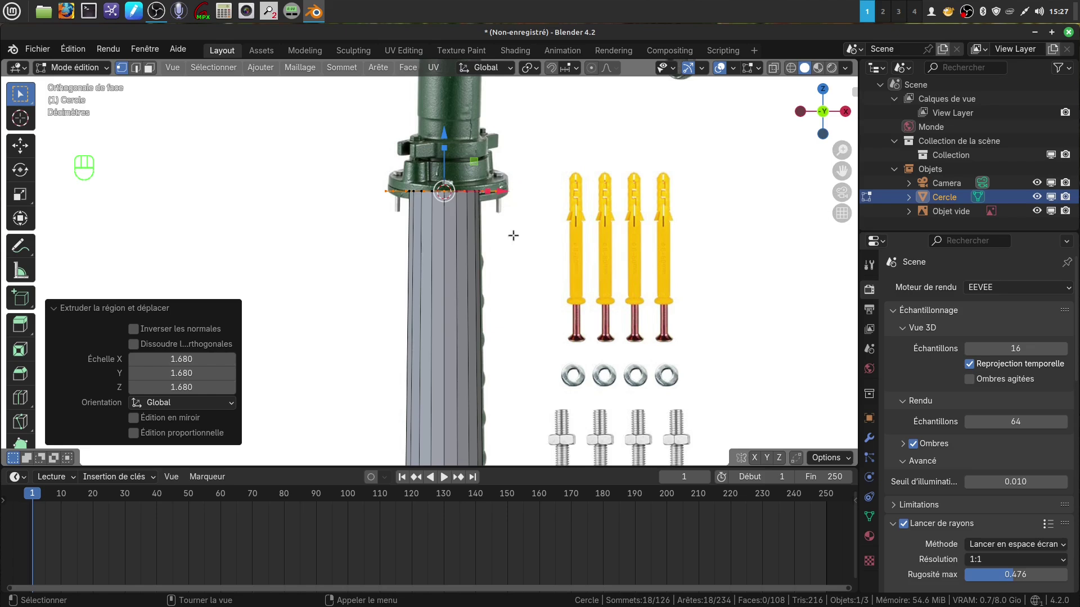
pyautogui.press('e')
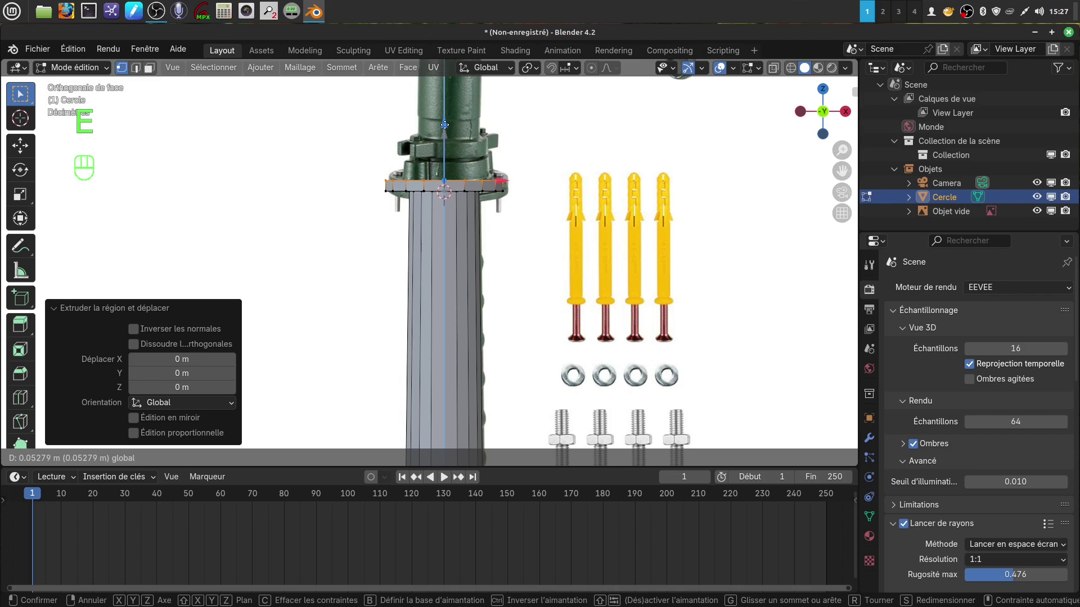
pyautogui.click(445, 124)
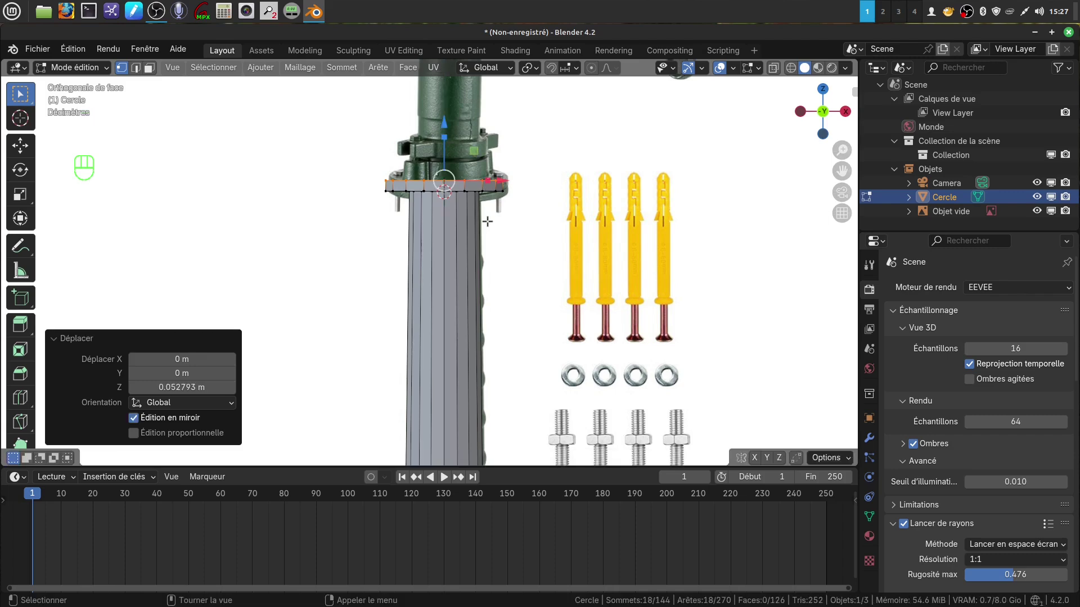
# - Extrude the upper flange's top edge inward at scale 0.728 to form its upper face
pyautogui.moveTo(495, 222); pyautogui.dragTo(546, 348, button='middle')
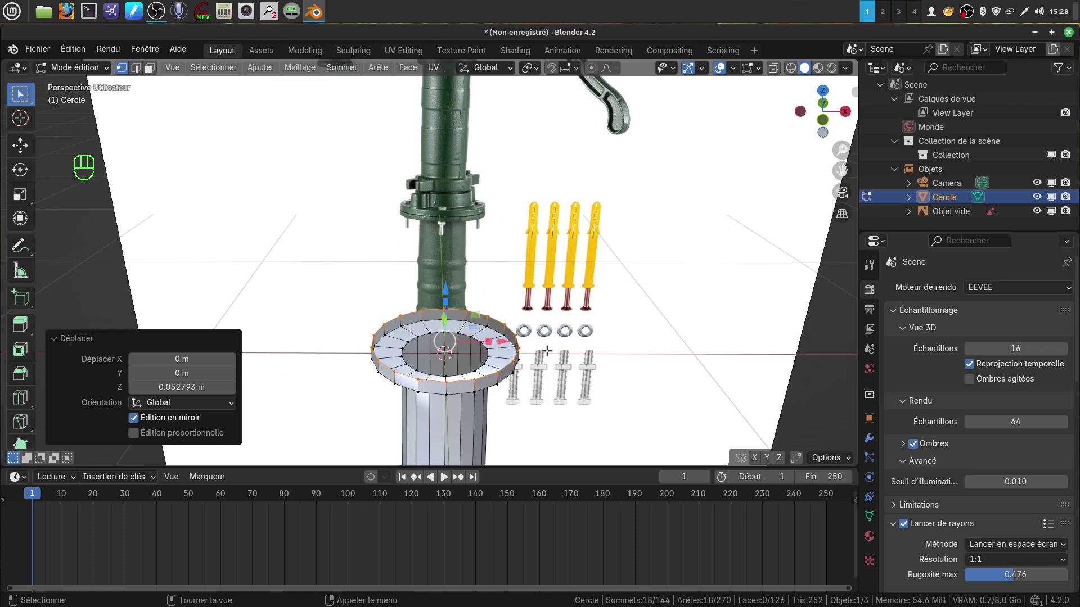
pyautogui.press('e')
pyautogui.press('s')
pyautogui.click(518, 343)
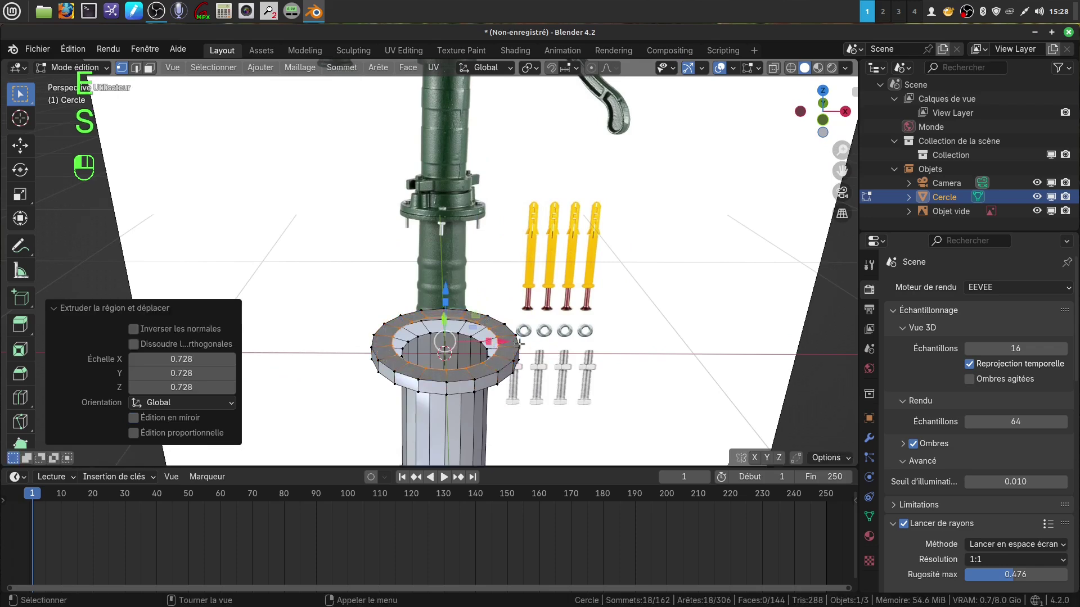
# - Select the base flange's lower outer edge loop and extrude it inward at scale 0.719 to form the underside
pyautogui.scroll(-5, 518, 342)
pyautogui.moveTo(519, 342); pyautogui.dragTo(505, 275, button='middle')
pyautogui.scroll(5, 498, 337)
pyautogui.scroll(3, 501, 301)
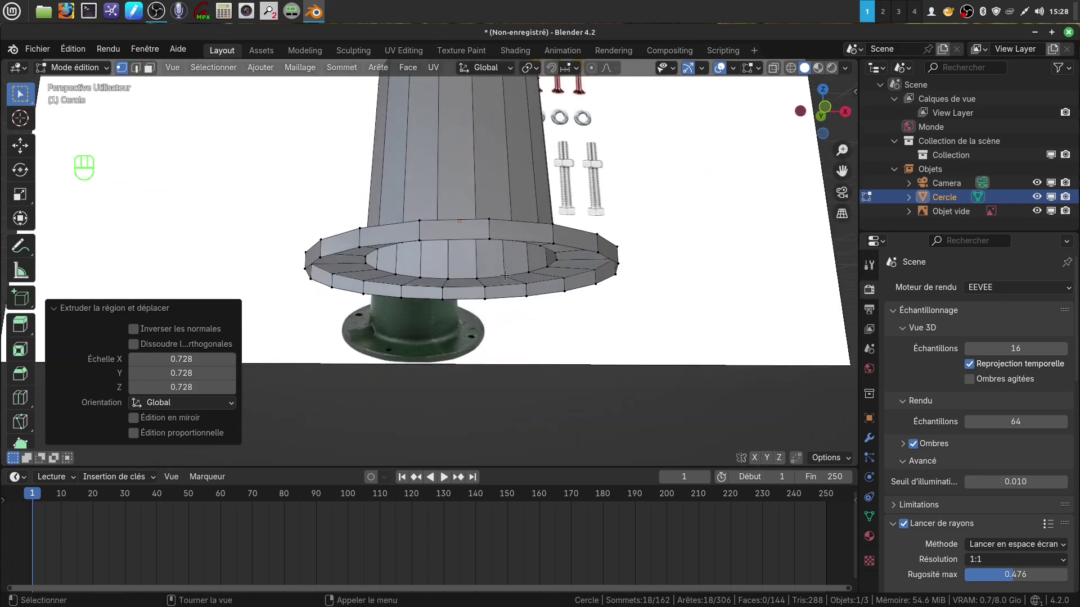
pyautogui.keyDown('alt'); pyautogui.click(508, 235); pyautogui.keyUp('alt')
pyautogui.press('e')
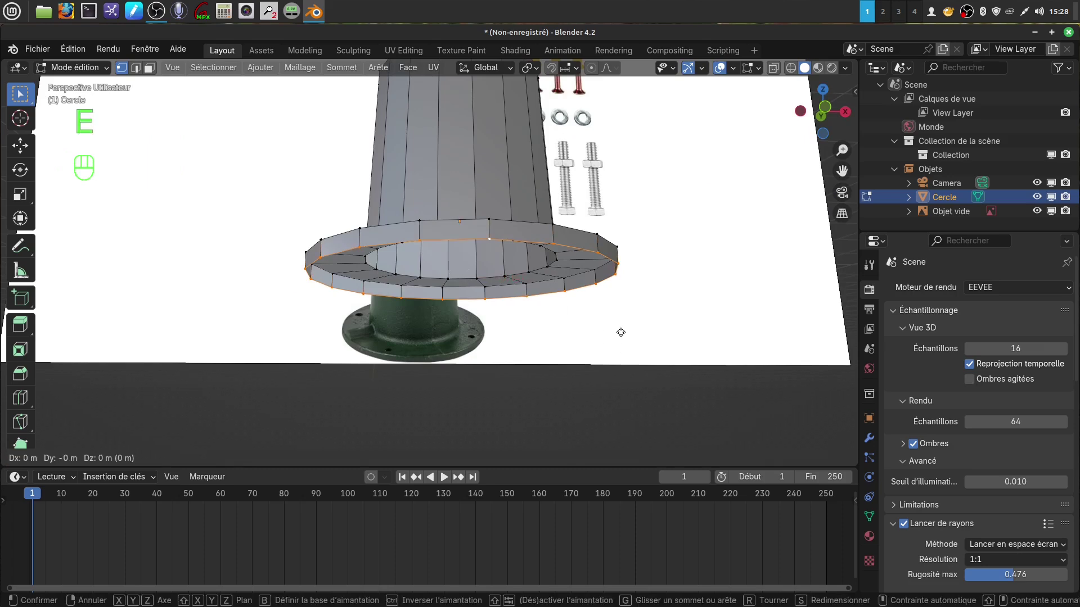
pyautogui.press('s')
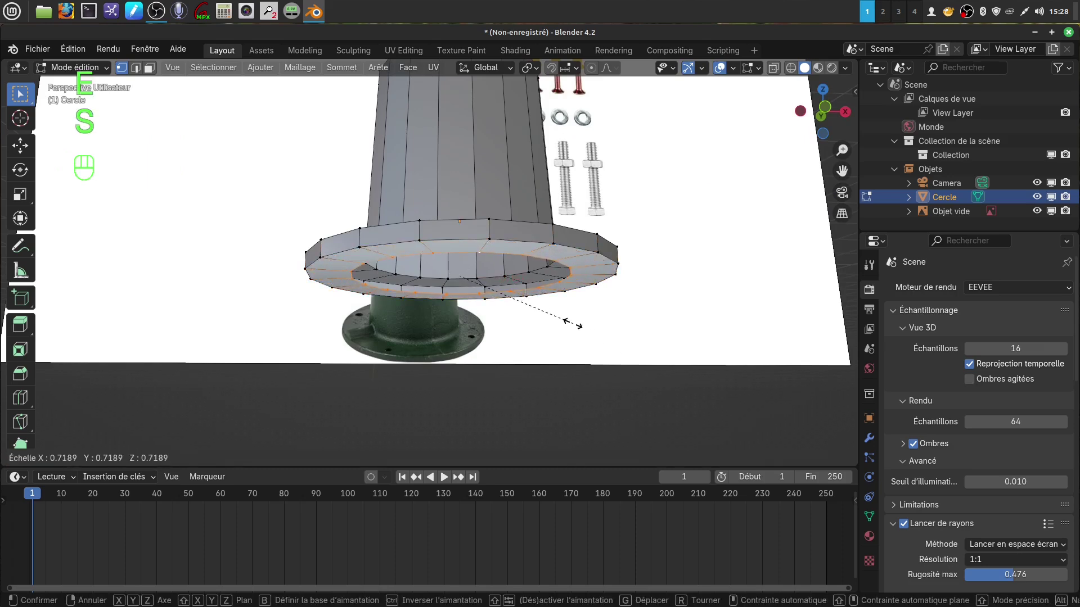
pyautogui.click(572, 321)
# - Examine the ribs on the reference image's column alongside the modelled column
pyautogui.scroll(-3, 545, 263)
pyautogui.moveTo(545, 263); pyautogui.dragTo(508, 330, button='middle')
pyautogui.scroll(-2, 524, 274)
pyautogui.scroll(4, 518, 349)
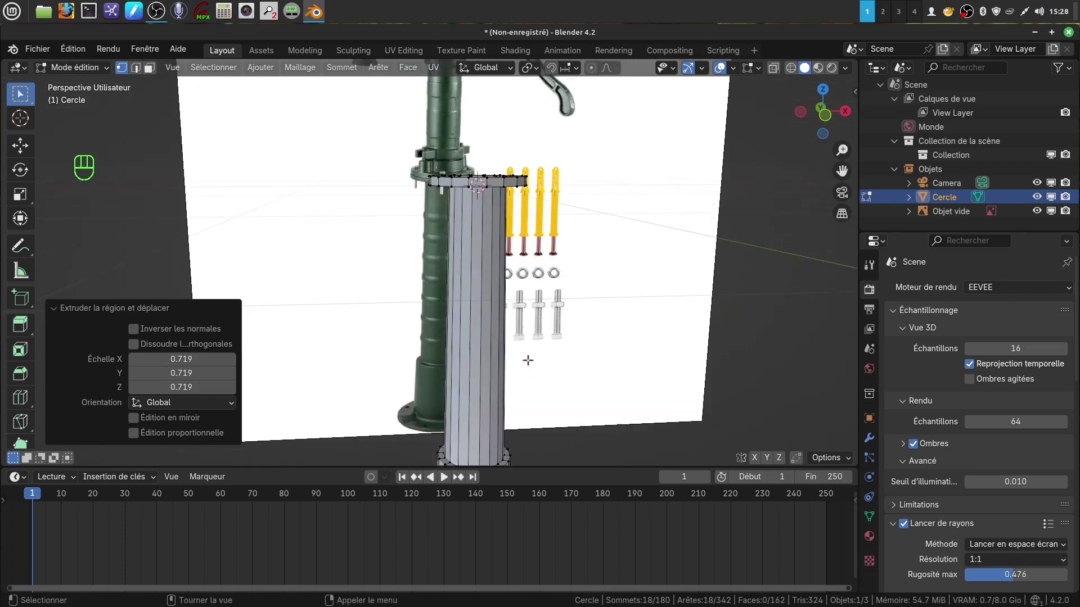
pyautogui.scroll(4, 430, 217)
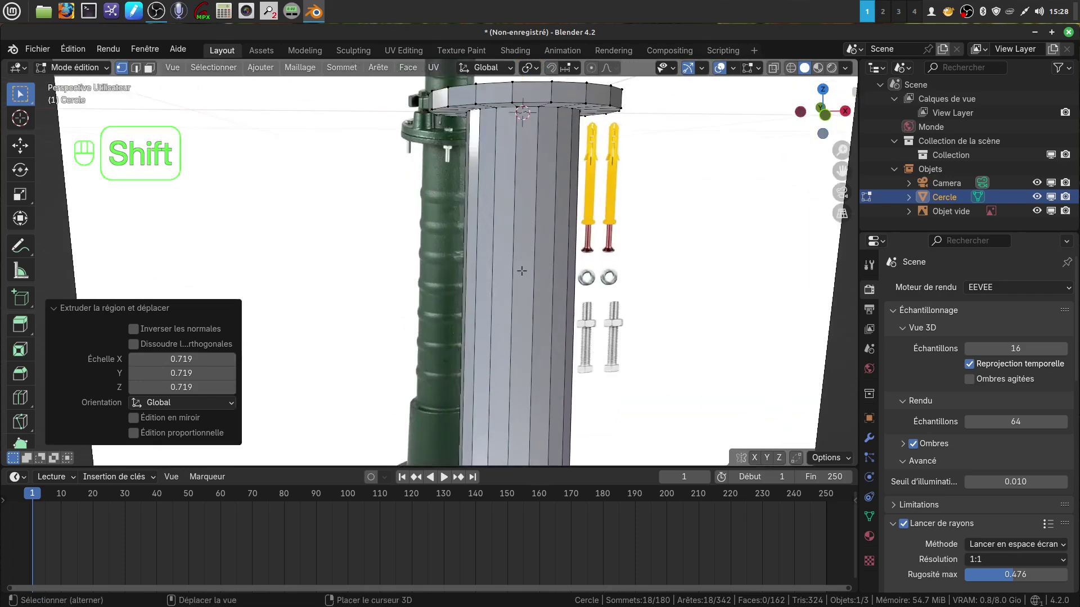
pyautogui.keyDown('shift'); pyautogui.moveTo(430, 217); pyautogui.dragTo(444, 182, button='middle'); pyautogui.keyUp('shift')
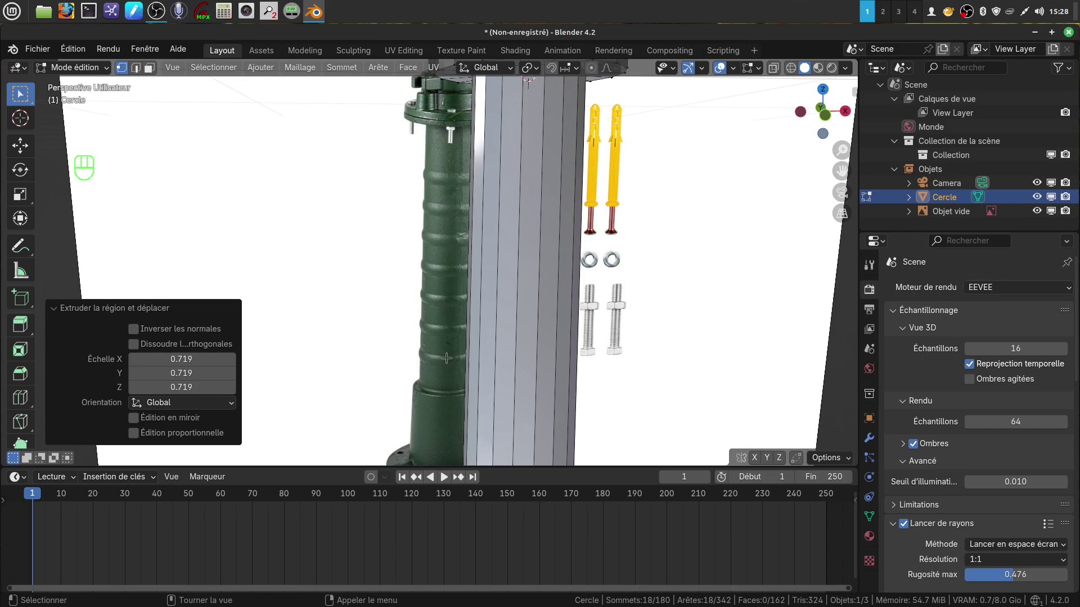
pyautogui.scroll(-6, 494, 322)
pyautogui.moveTo(495, 321); pyautogui.dragTo(462, 329, button='middle')
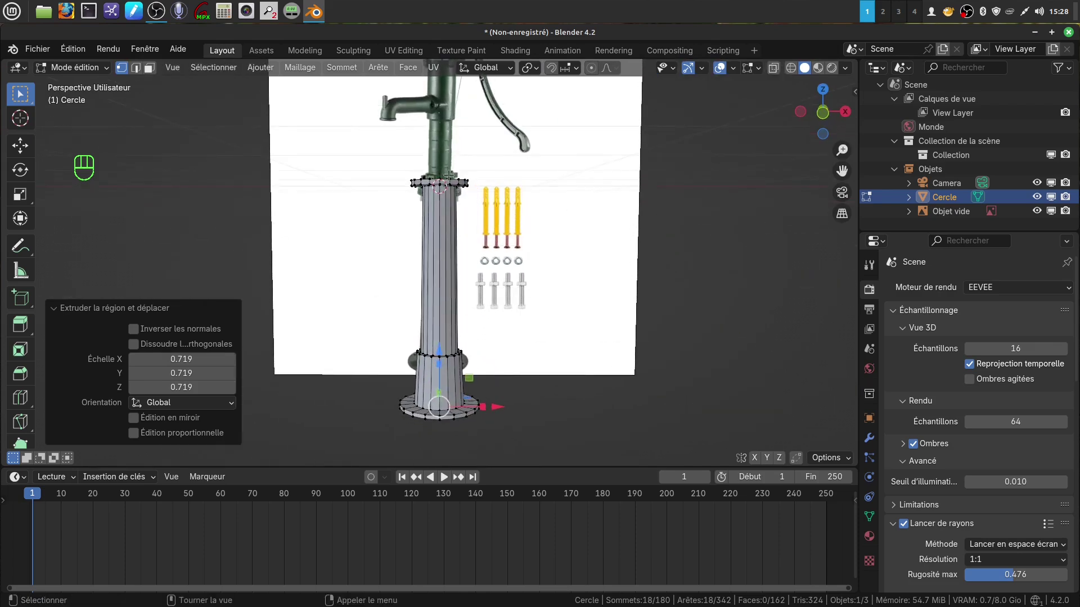
# - Add seven evenly spaced loop cuts around the column between the shoulder and the upper flange, without sliding them
pyautogui.press('KP_1')
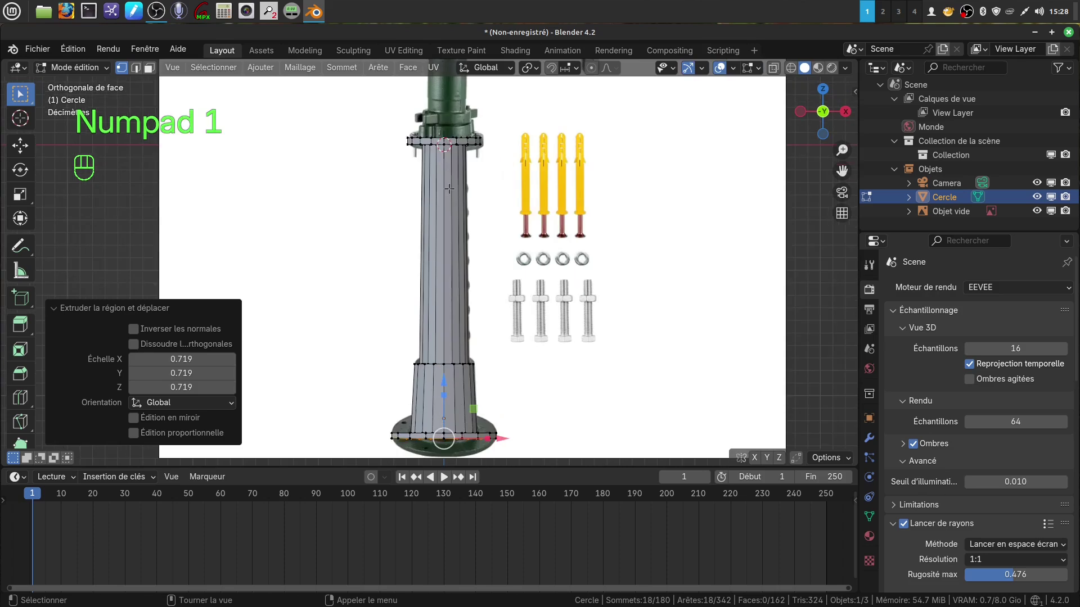
pyautogui.keyDown('shift'); pyautogui.moveTo(449, 191); pyautogui.dragTo(455, 211, button='middle'); pyautogui.keyUp('shift')
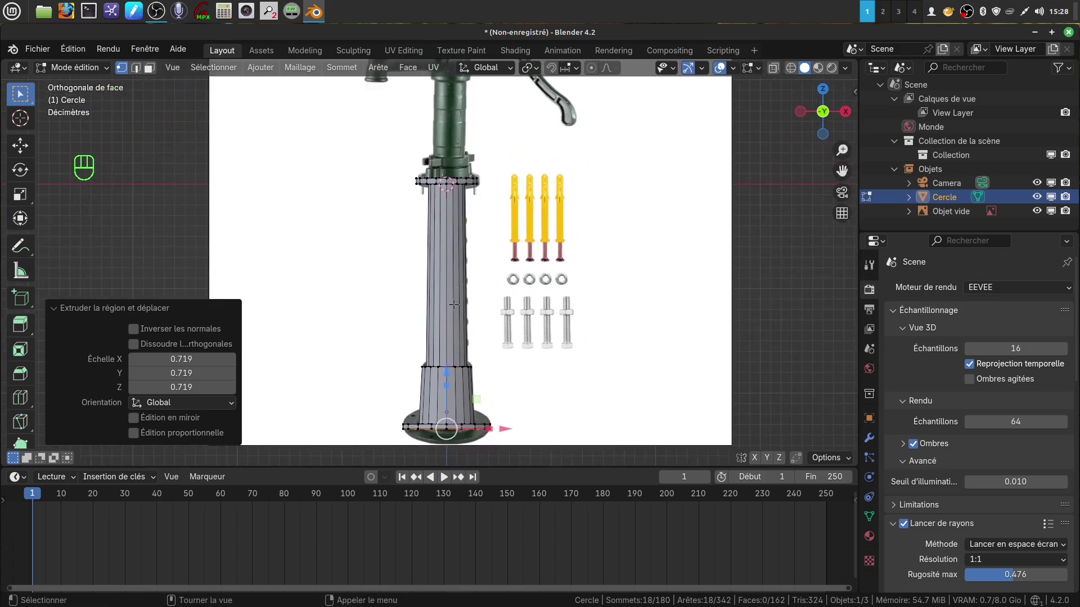
pyautogui.hotkey('ctrl', 'r')
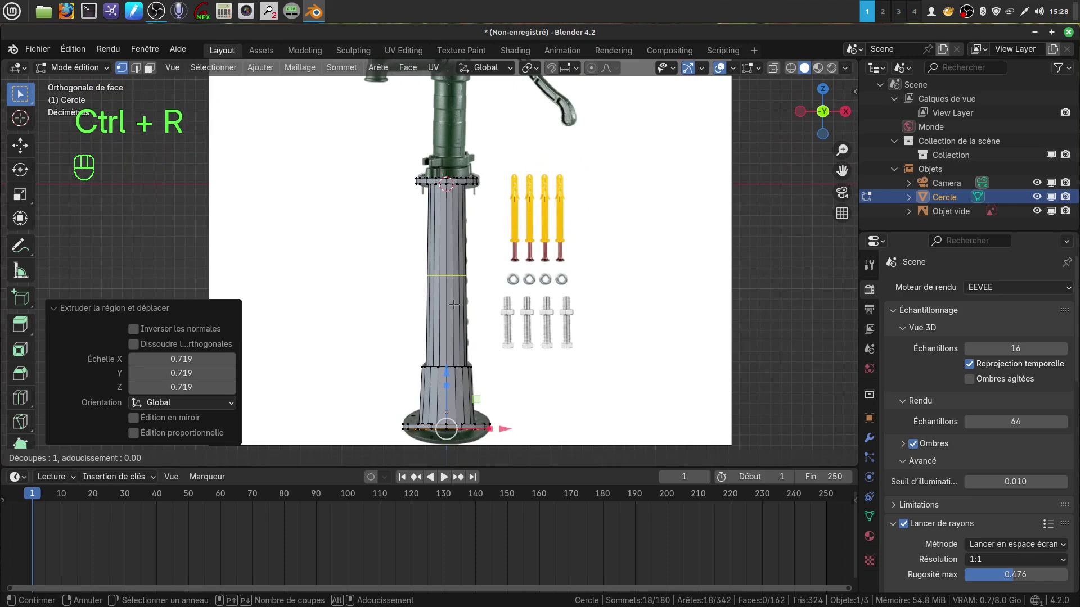
pyautogui.scroll(5, 453, 304)
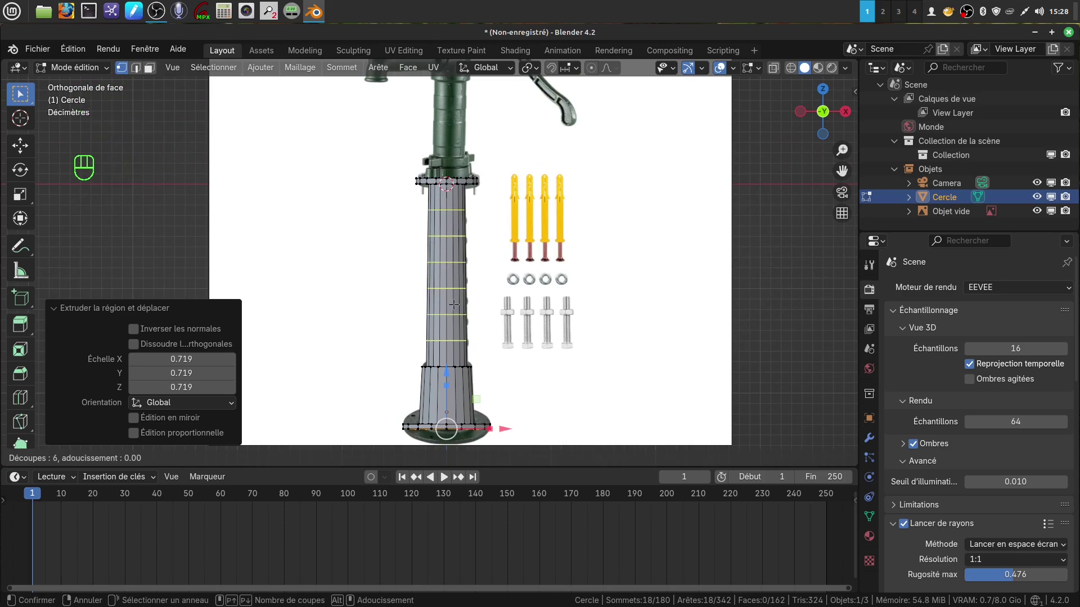
pyautogui.scroll(1, 454, 304)
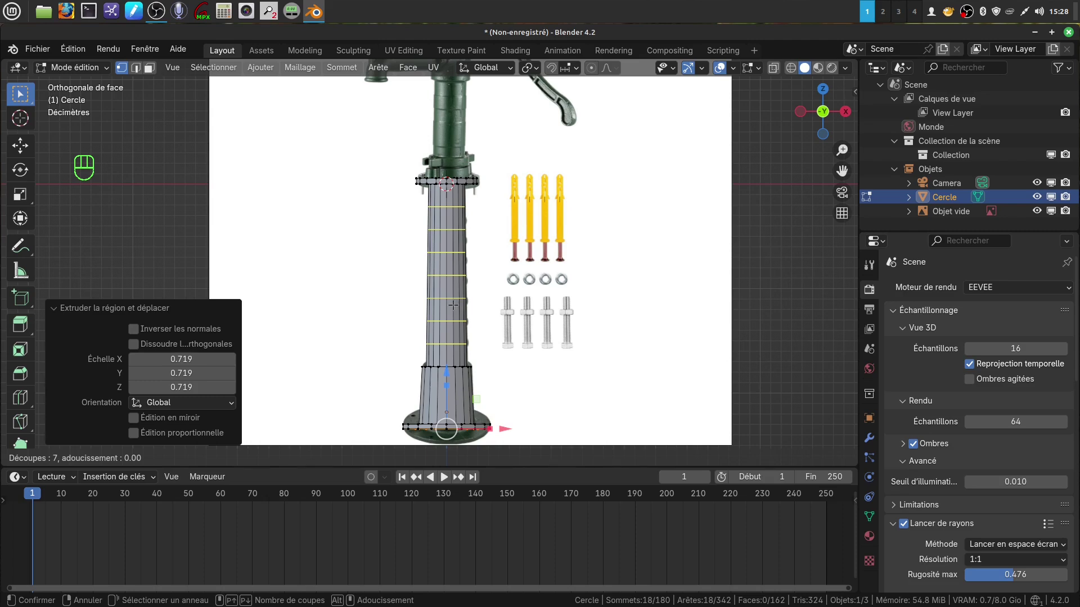
pyautogui.click(453, 305)
pyautogui.rightClick(453, 305)
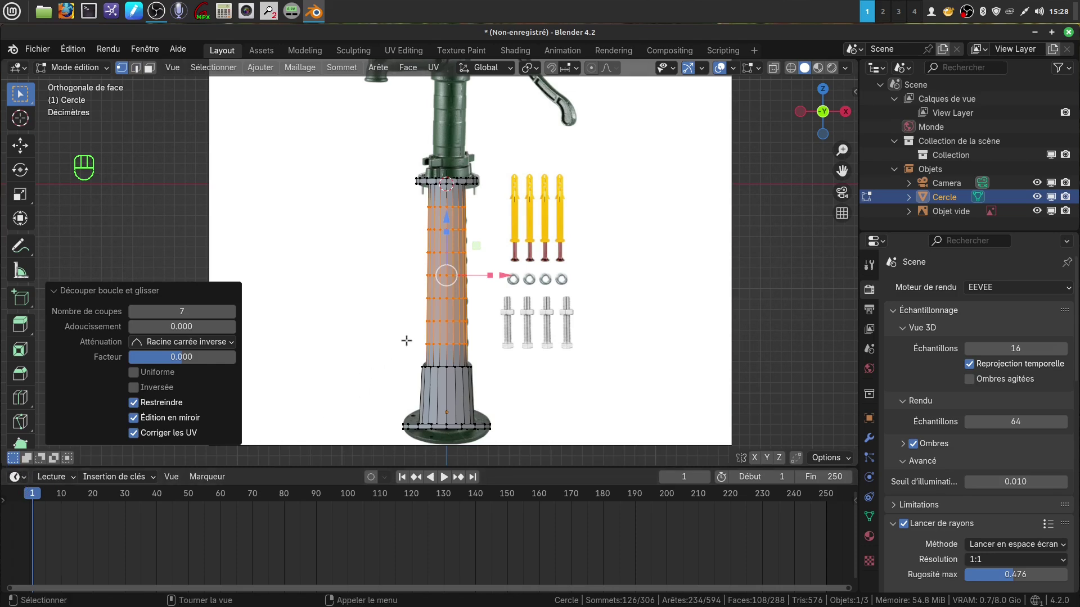
# - In edge selection mode, select only the seven horizontal edge loops cut around the column
pyautogui.click(135, 68)
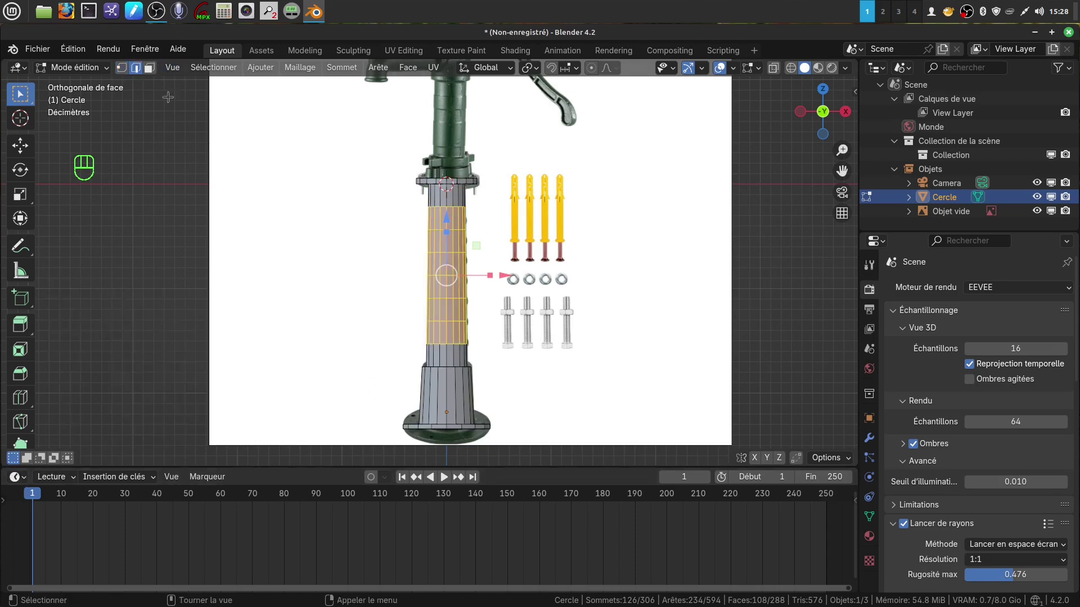
pyautogui.scroll(2, 563, 355)
pyautogui.scroll(2, 542, 287)
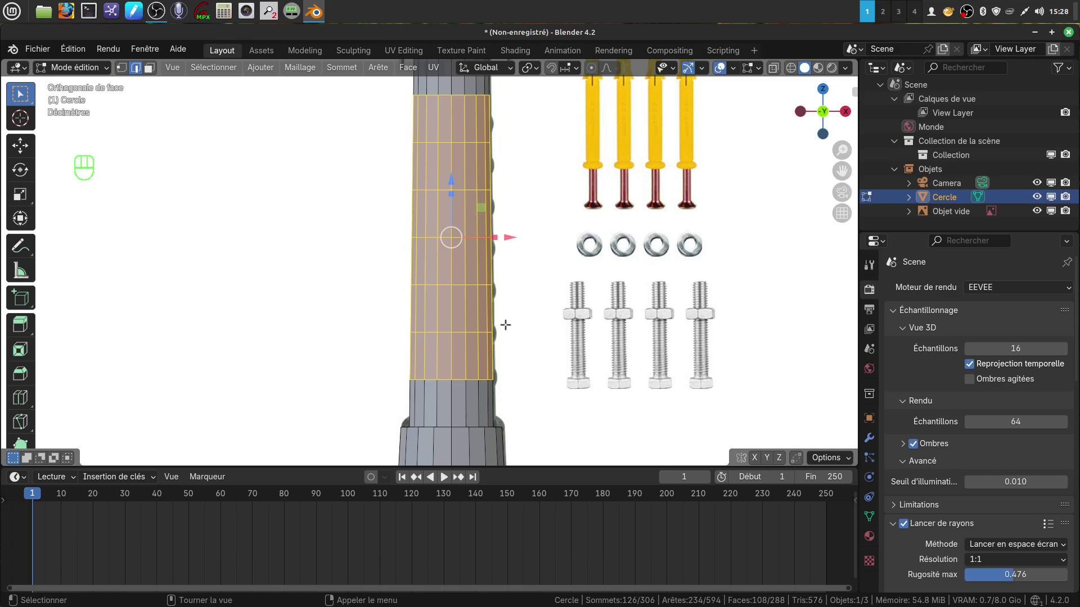
pyautogui.press('a')
pyautogui.press('a')
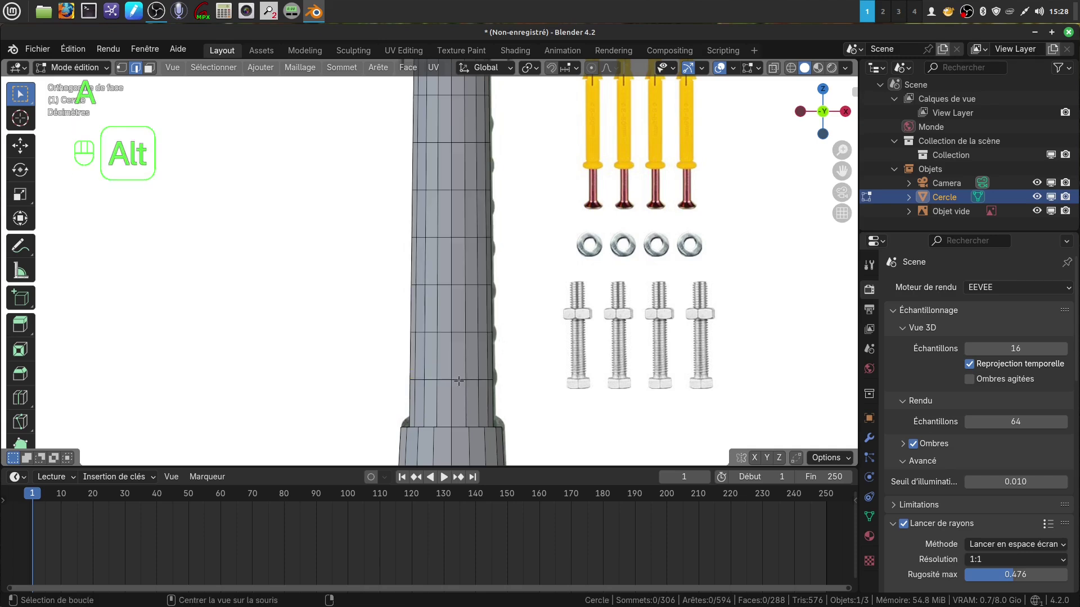
pyautogui.keyDown('alt'); pyautogui.click(458, 380); pyautogui.keyUp('alt')
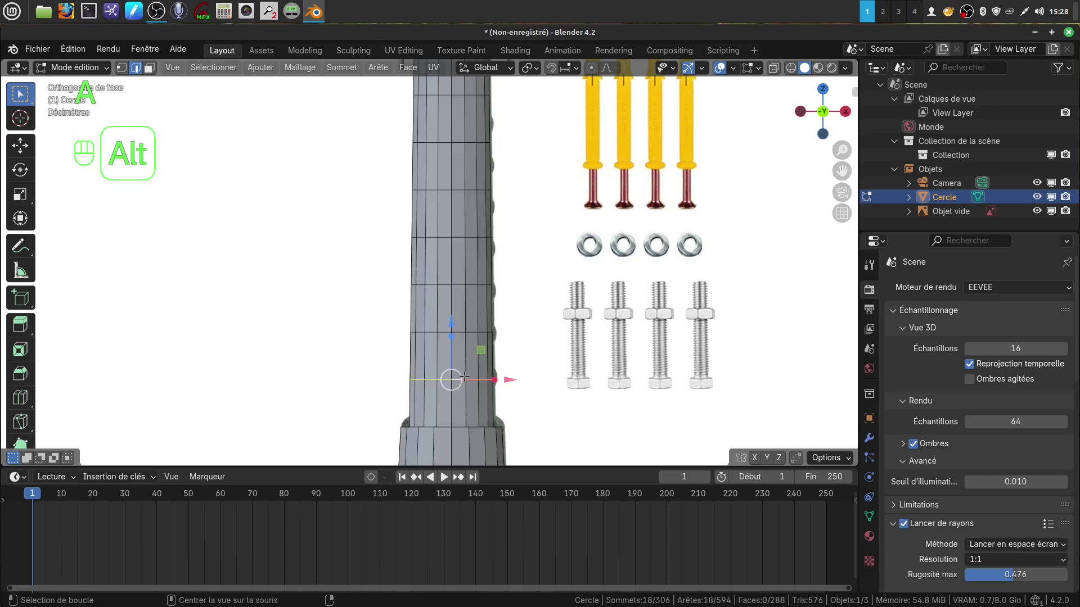
pyautogui.keyDown('alt'); pyautogui.keyDown('shift'); pyautogui.click(428, 333); pyautogui.keyUp('shift'); pyautogui.keyUp('alt')
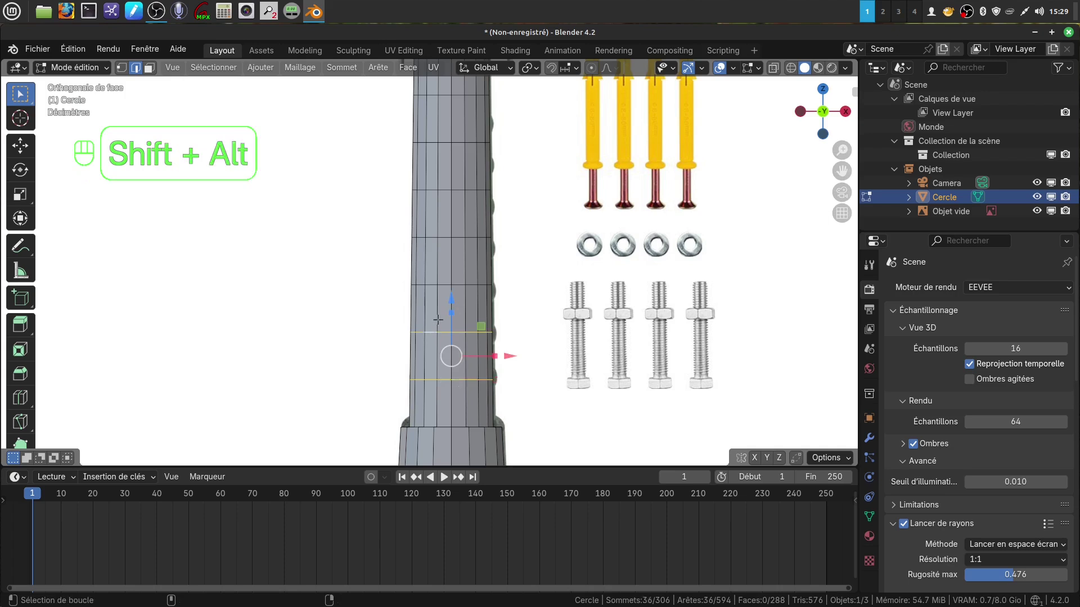
pyautogui.keyDown('alt'); pyautogui.keyDown('shift'); pyautogui.click(433, 286); pyautogui.keyUp('shift'); pyautogui.keyUp('alt')
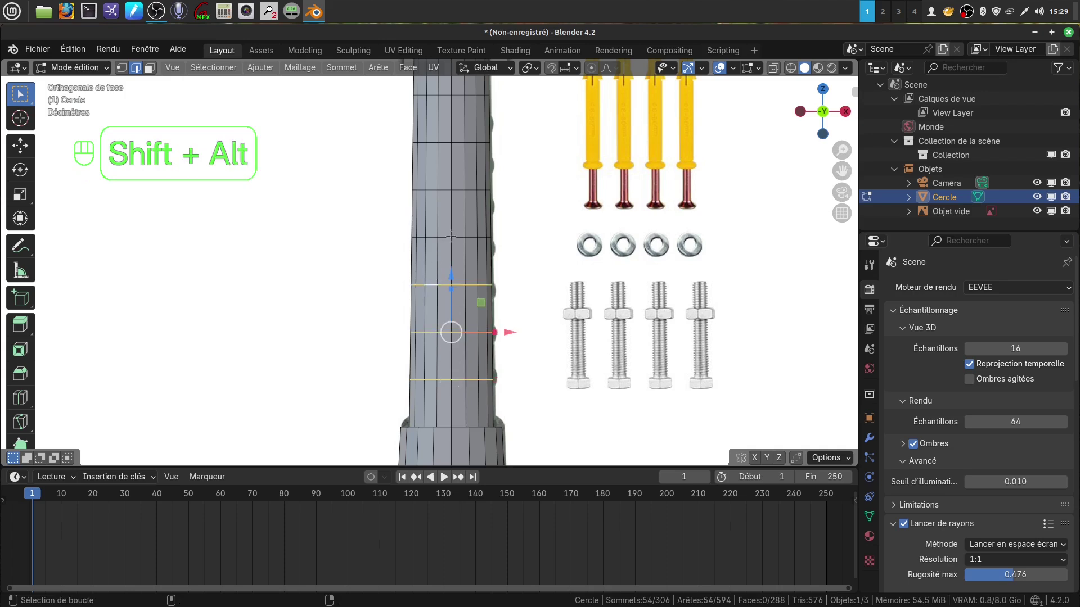
pyautogui.keyDown('alt'); pyautogui.keyDown('shift'); pyautogui.click(451, 237); pyautogui.keyUp('shift'); pyautogui.keyUp('alt')
pyautogui.keyDown('shift'); pyautogui.moveTo(514, 231); pyautogui.dragTo(438, 304, button='middle'); pyautogui.keyUp('shift')
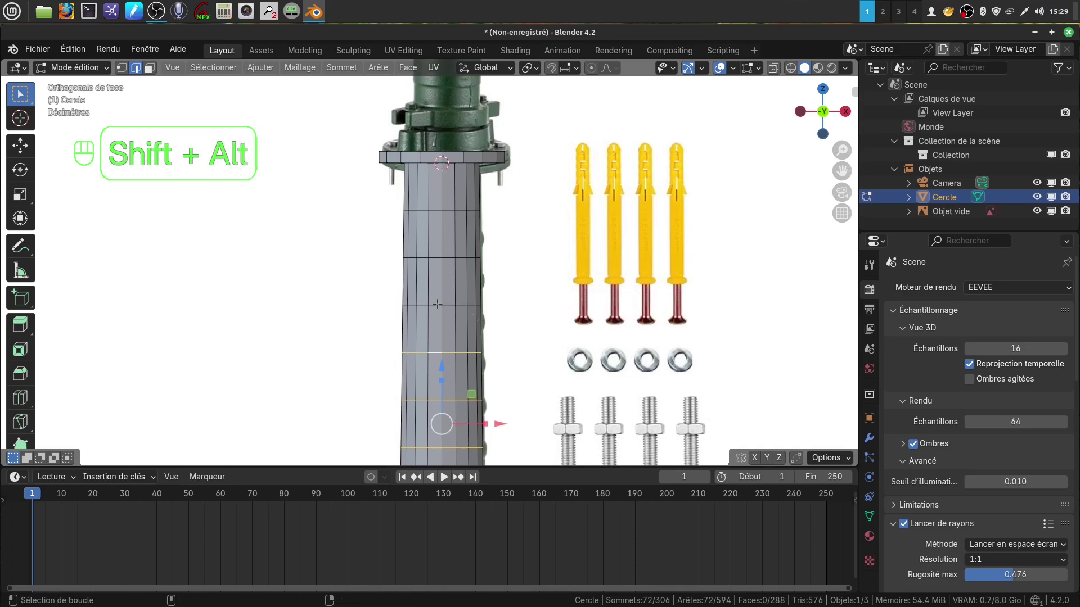
pyautogui.keyDown('alt'); pyautogui.keyDown('shift'); pyautogui.click(434, 305); pyautogui.keyUp('shift'); pyautogui.keyUp('alt')
pyautogui.keyDown('alt'); pyautogui.keyDown('shift'); pyautogui.click(434, 258); pyautogui.keyUp('shift'); pyautogui.keyUp('alt')
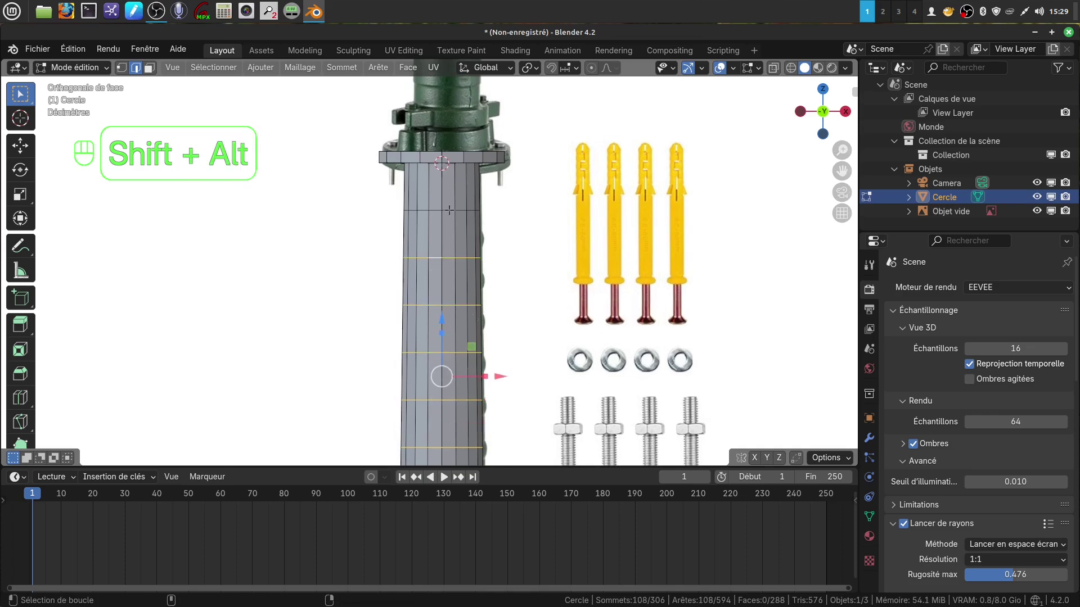
pyautogui.keyDown('alt'); pyautogui.keyDown('shift'); pyautogui.click(436, 212); pyautogui.keyUp('shift'); pyautogui.keyUp('alt')
pyautogui.scroll(-4, 478, 281)
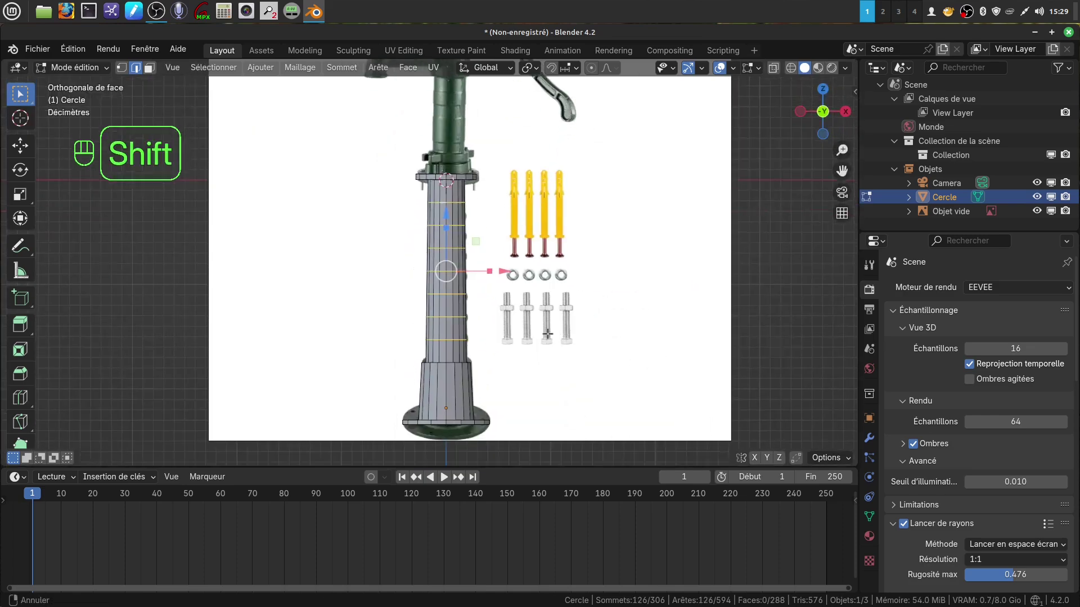
# - Bevel the seven selected column loops with a width of about 0.0365 m and one segment to form narrow bands
pyautogui.keyDown('shift'); pyautogui.scroll(1, 539, 359); pyautogui.keyUp('shift')
pyautogui.scroll(2, 539, 358)
pyautogui.keyDown('shift'); pyautogui.moveTo(538, 359); pyautogui.dragTo(519, 373, button='middle'); pyautogui.keyUp('shift')
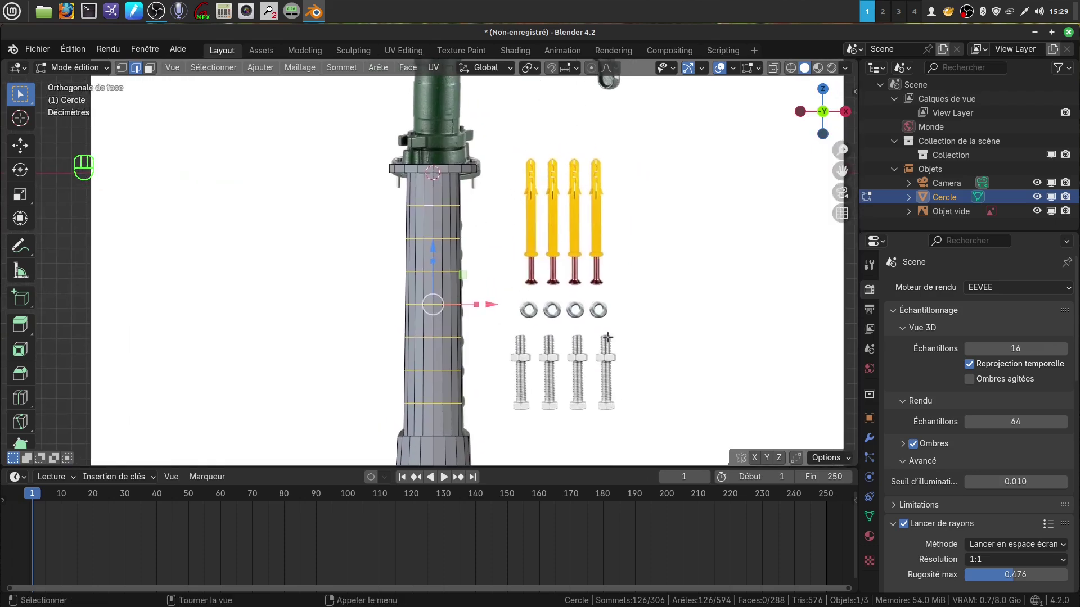
pyautogui.press('ctrl')
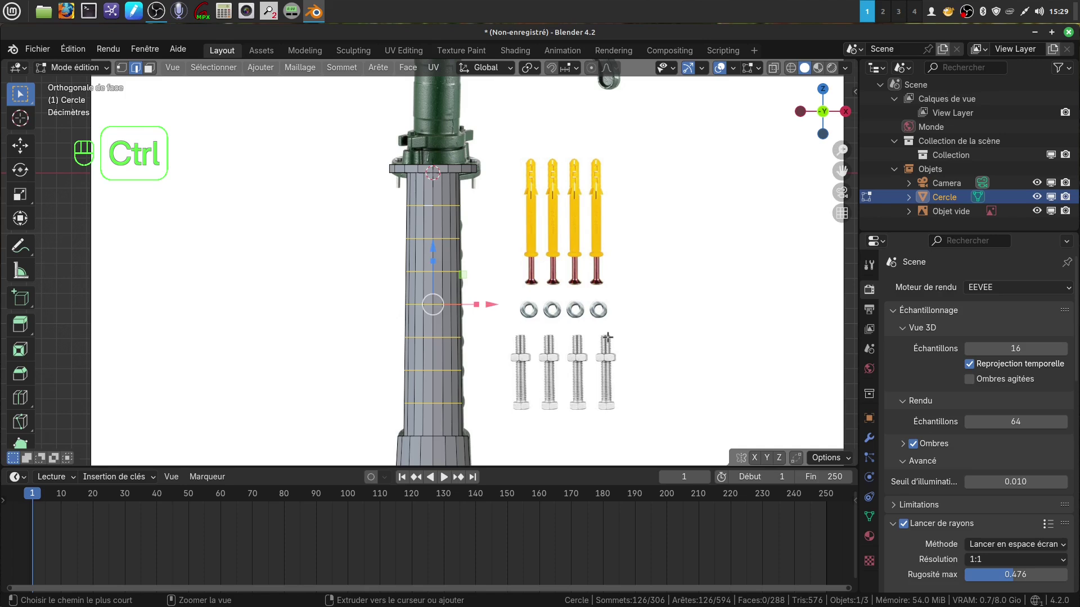
pyautogui.hotkey('ctrl', 'b')
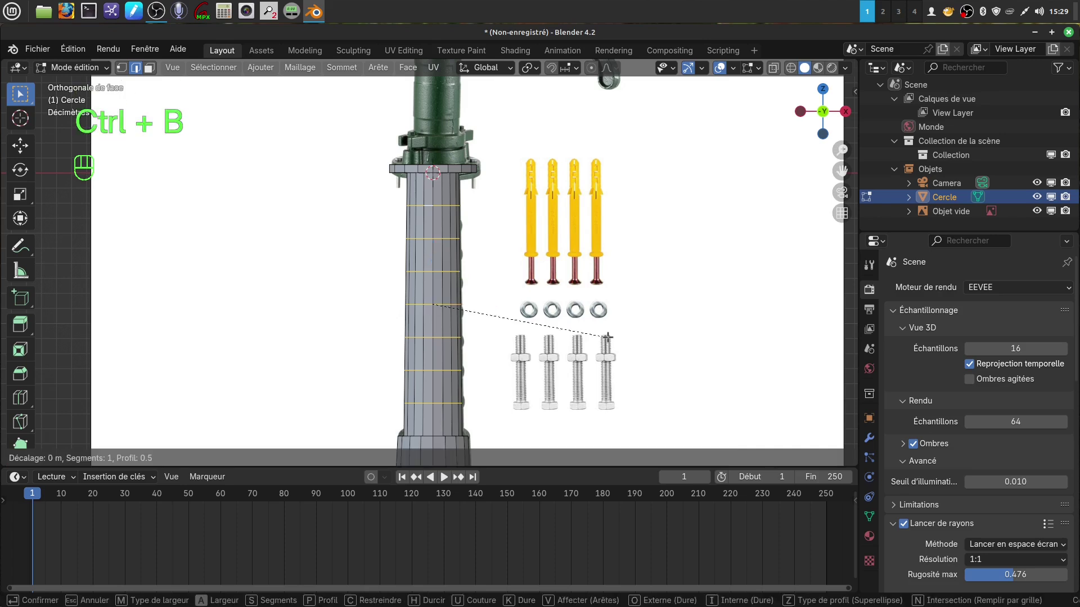
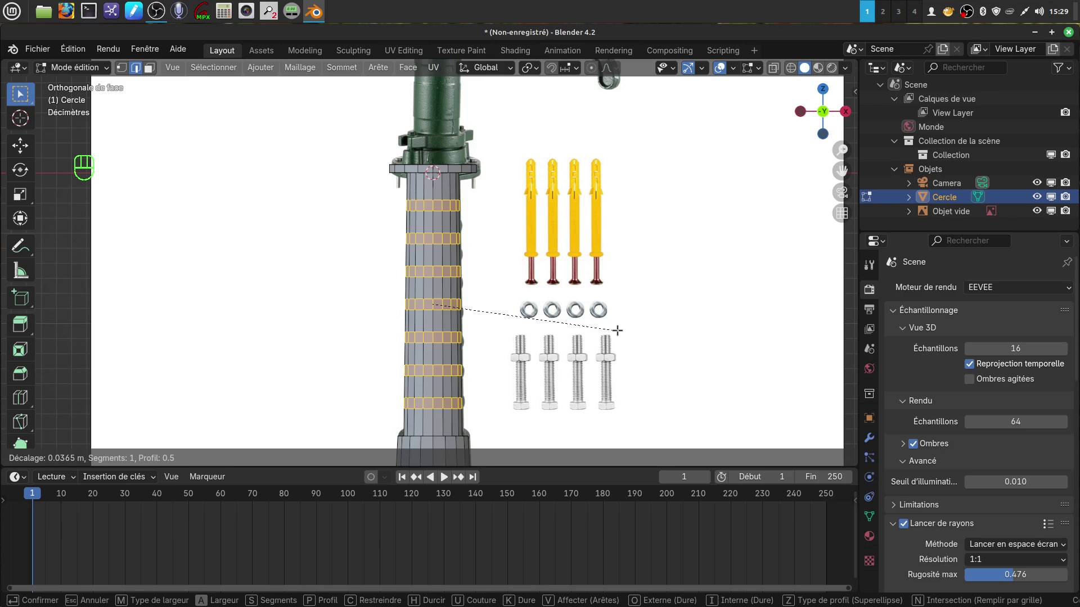
pyautogui.click(617, 330)
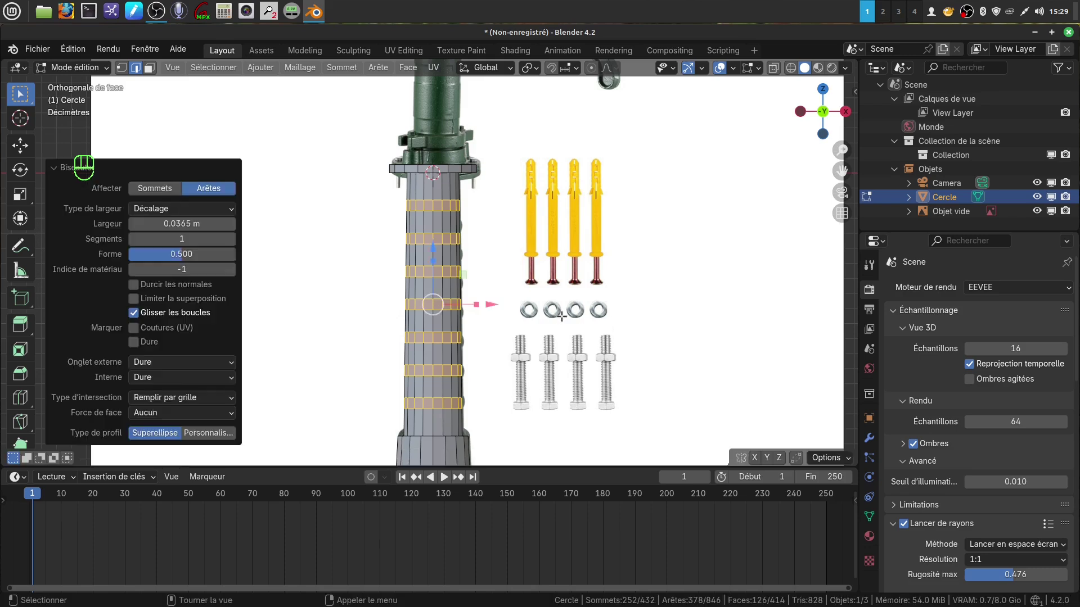
# - Extrude the seven bands outward along their normals with an offset of about -0.0208 m to form raised ribs
pyautogui.keyDown('shift'); pyautogui.moveTo(450, 286); pyautogui.dragTo(505, 255, button='middle'); pyautogui.keyUp('shift')
pyautogui.scroll(3, 502, 256)
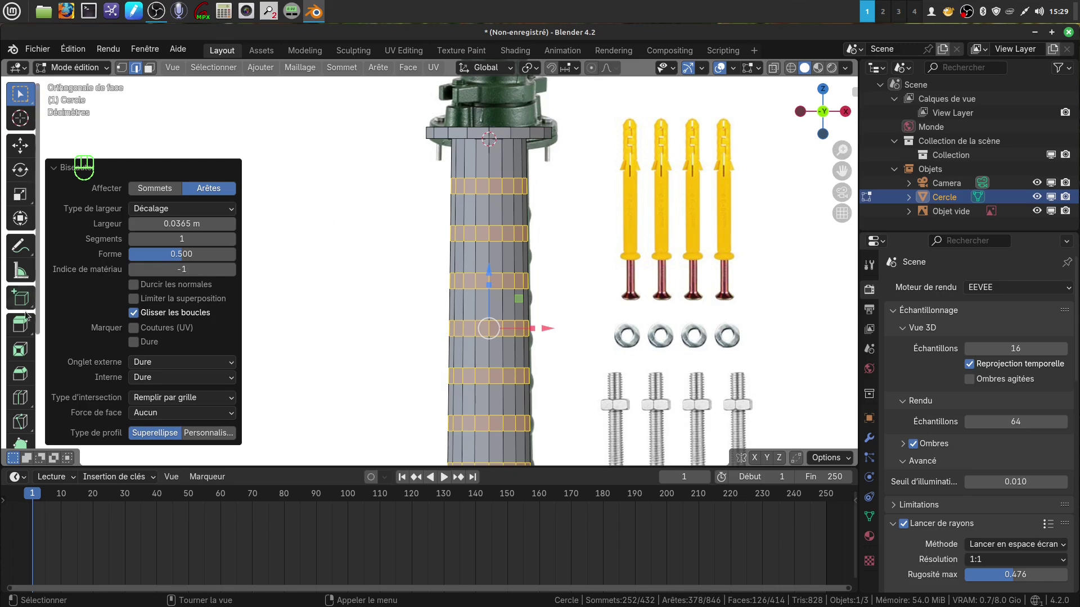
pyautogui.click(21, 332)
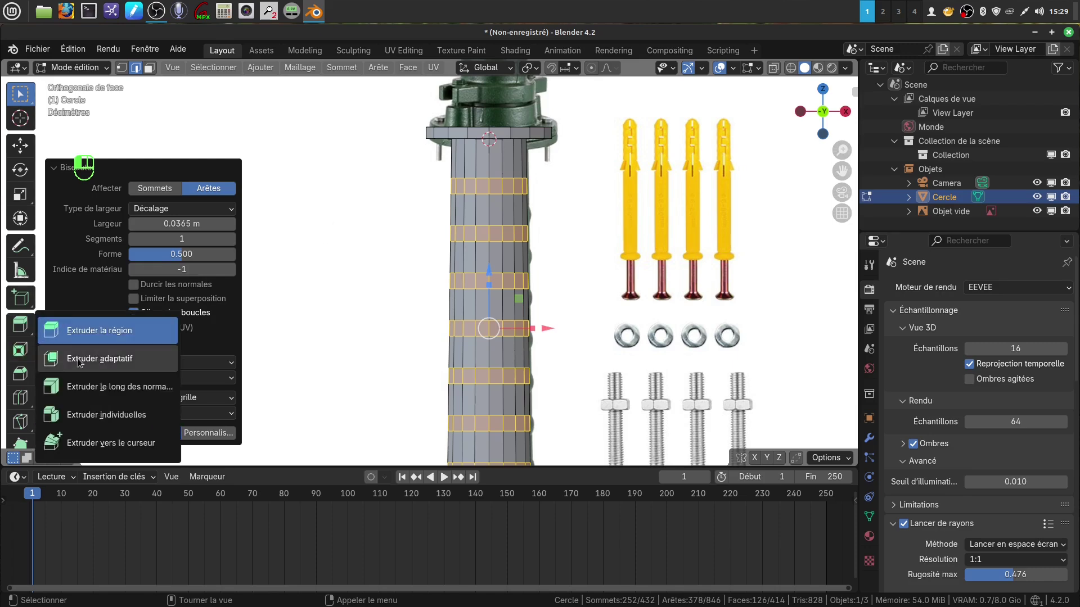
pyautogui.click(124, 388)
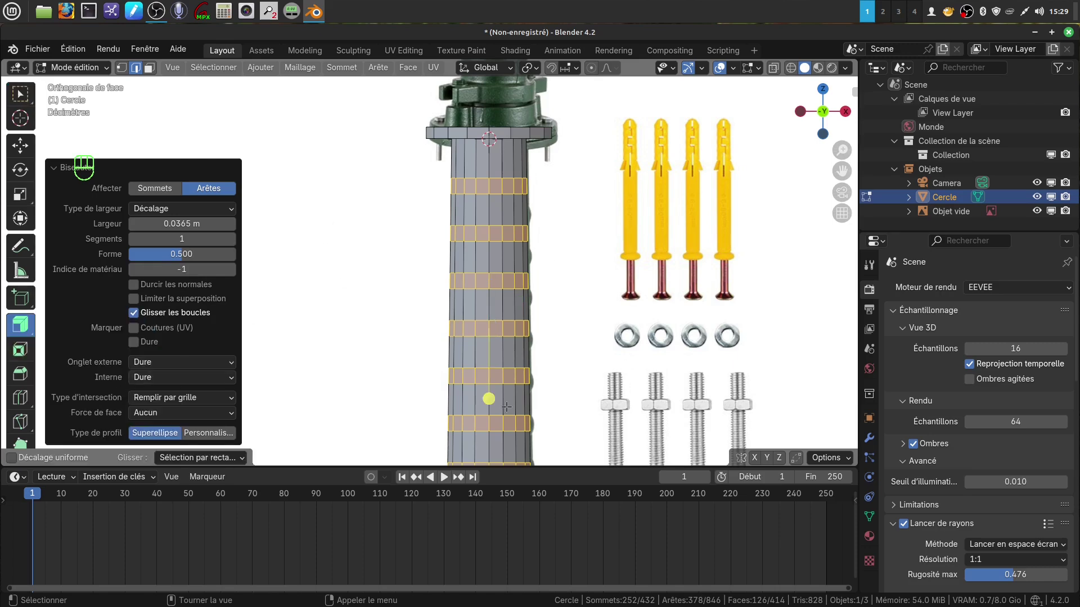
pyautogui.moveTo(487, 400); pyautogui.dragTo(485, 399)
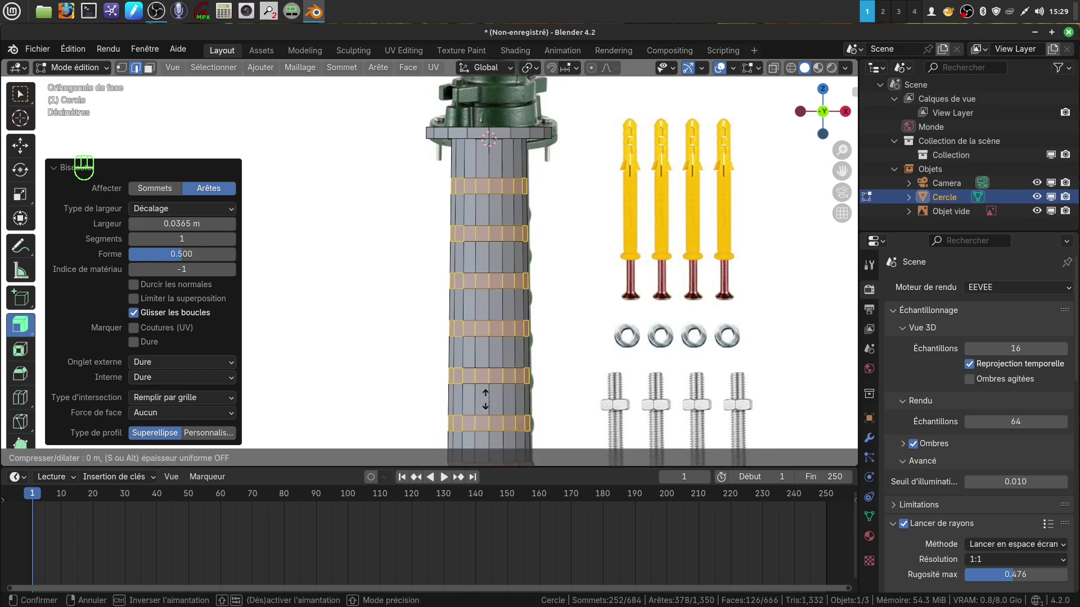
pyautogui.keyDown('shift'); pyautogui.moveTo(486, 399); pyautogui.dragTo(573, 419); pyautogui.keyUp('shift')
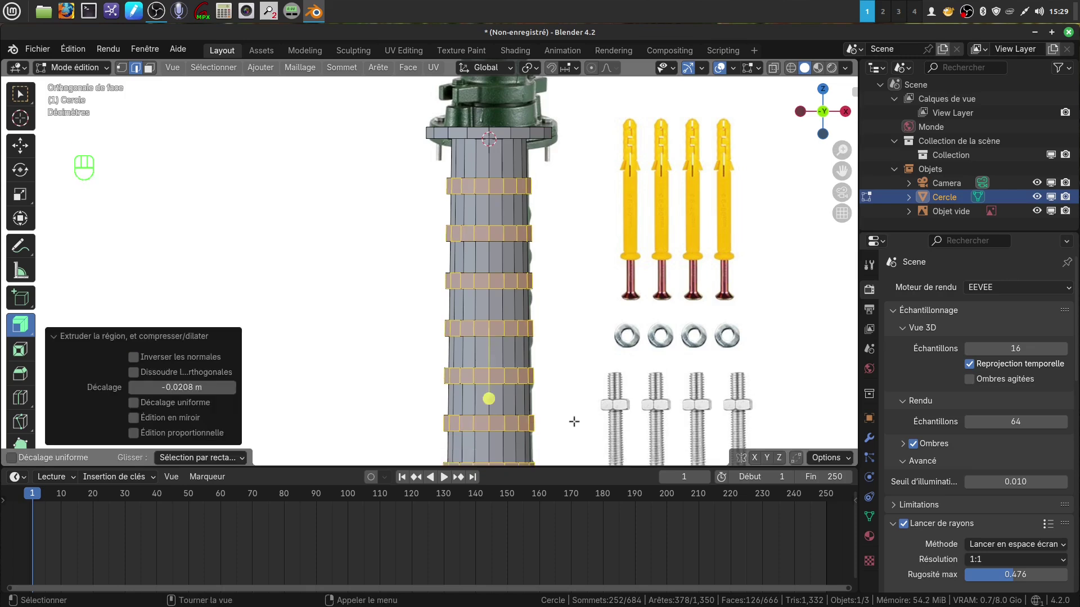
# - Set the pivot point to individual origins and scale the outer faces of the ribs to about 0.713 along Z
pyautogui.scroll(-2, 559, 280)
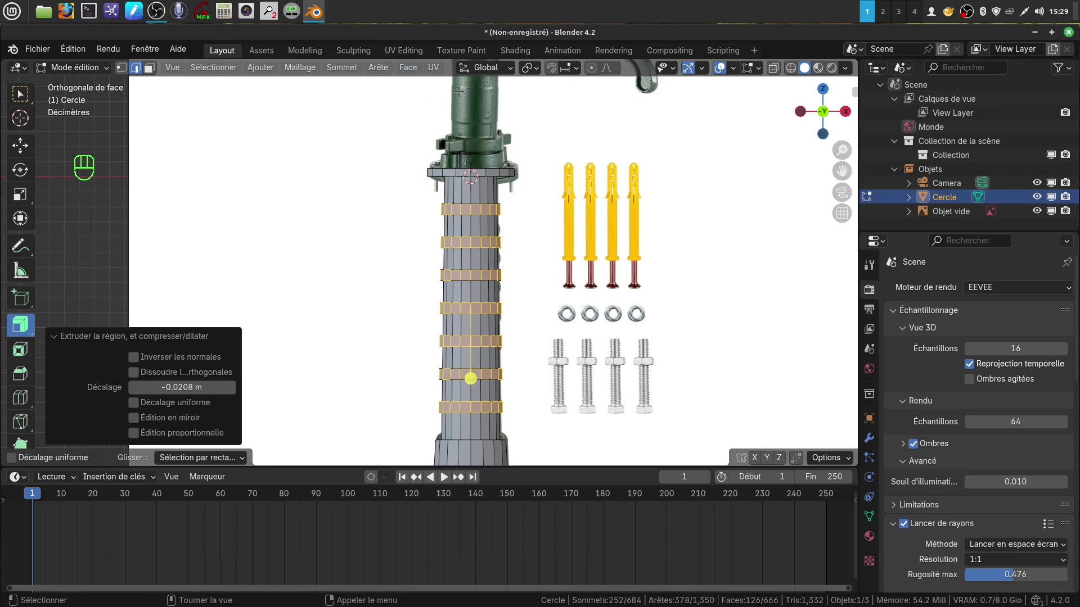
pyautogui.click(536, 68)
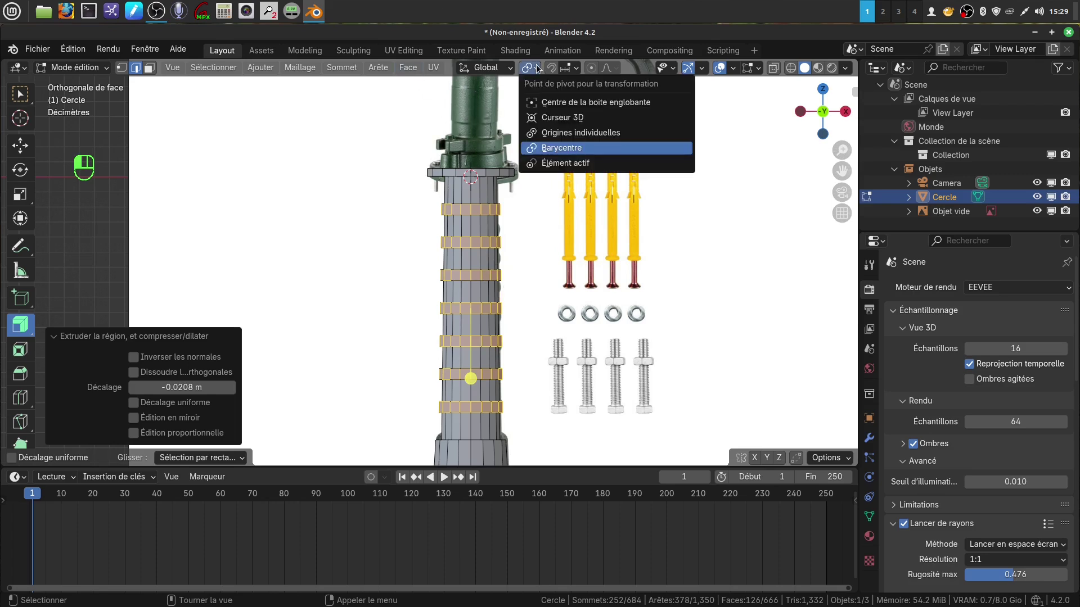
pyautogui.click(562, 132)
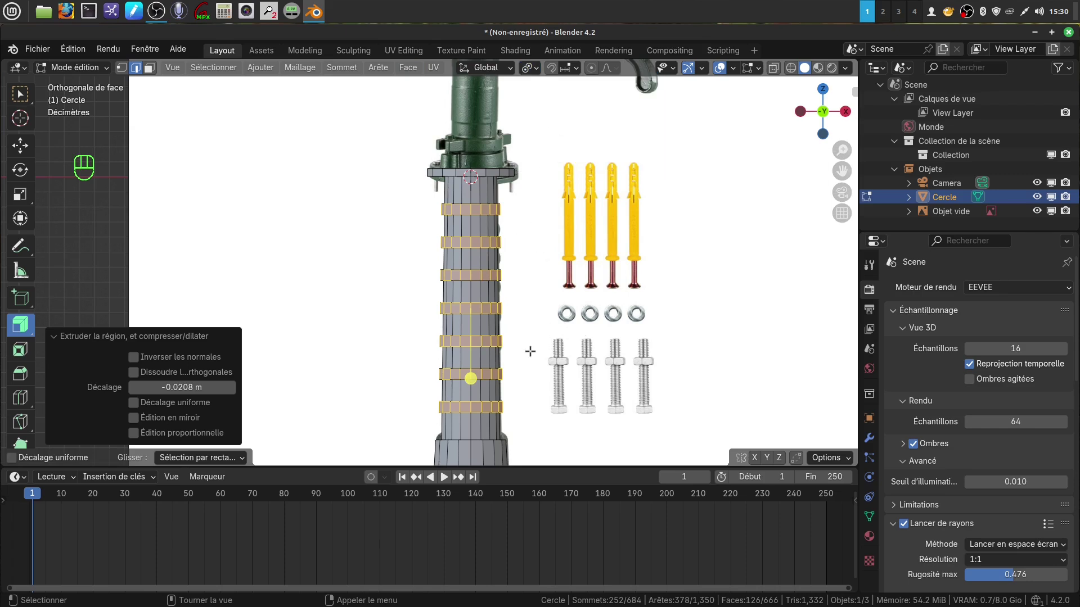
pyautogui.press('s')
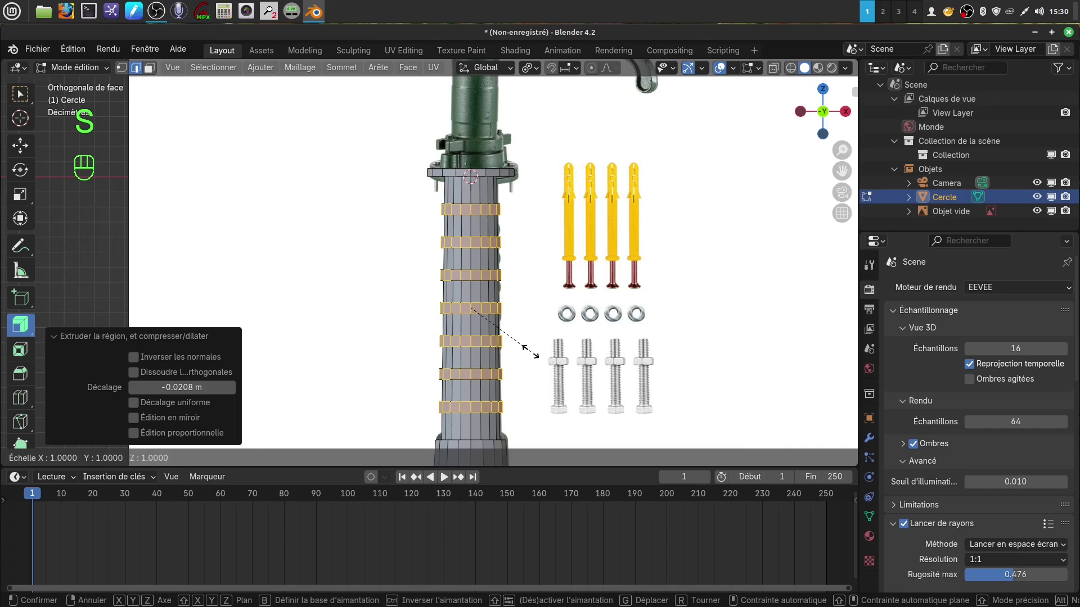
pyautogui.press('z')
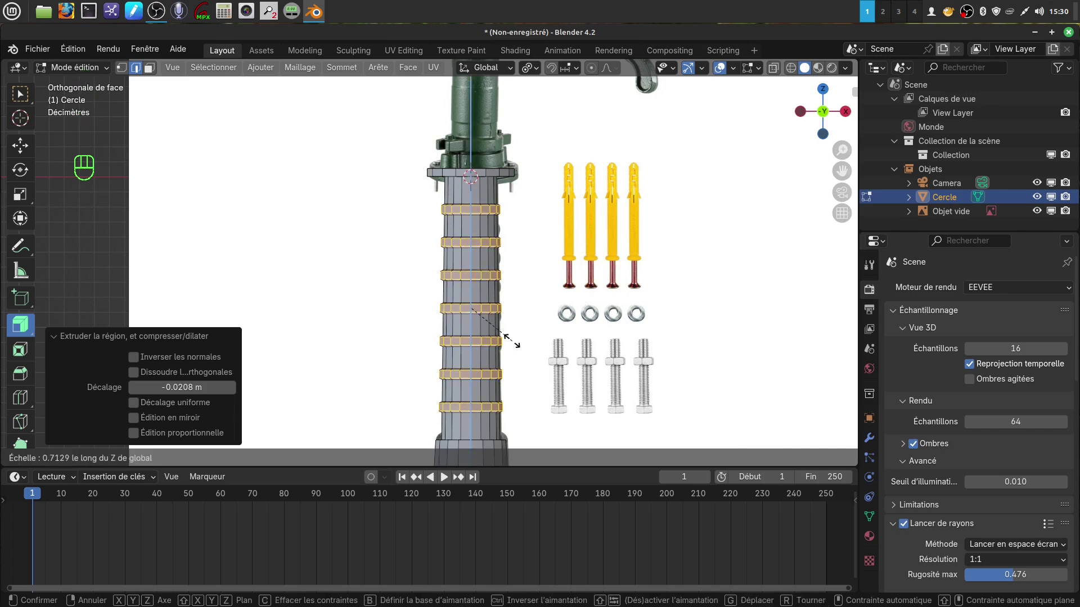
pyautogui.click(512, 339)
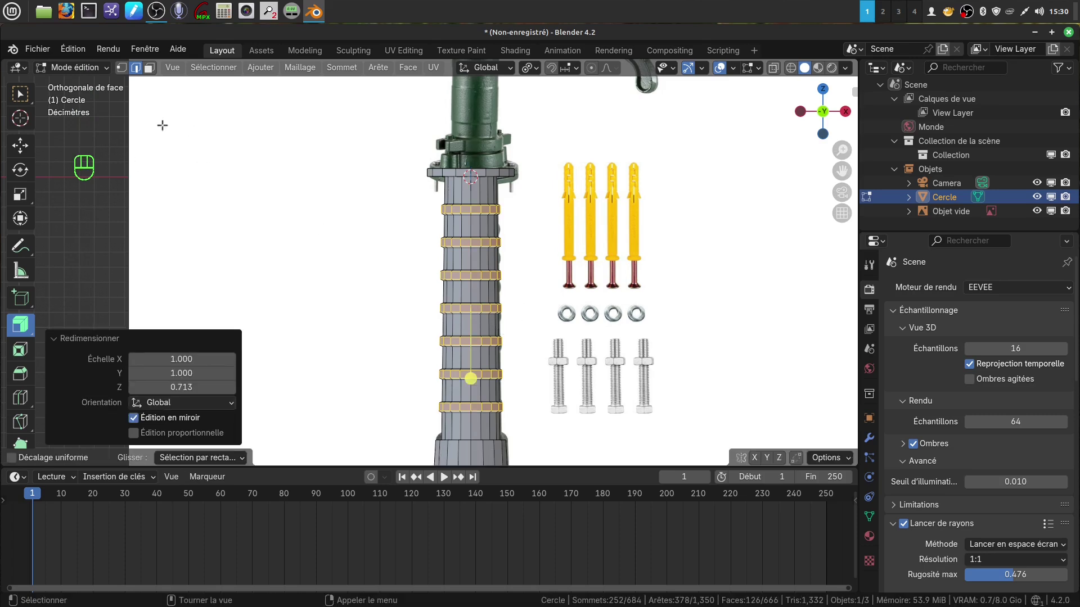
pyautogui.click(20, 93)
# - Return to Object Mode and apply smooth shading to the pump column
pyautogui.scroll(-3, 439, 260)
pyautogui.scroll(1, 458, 293)
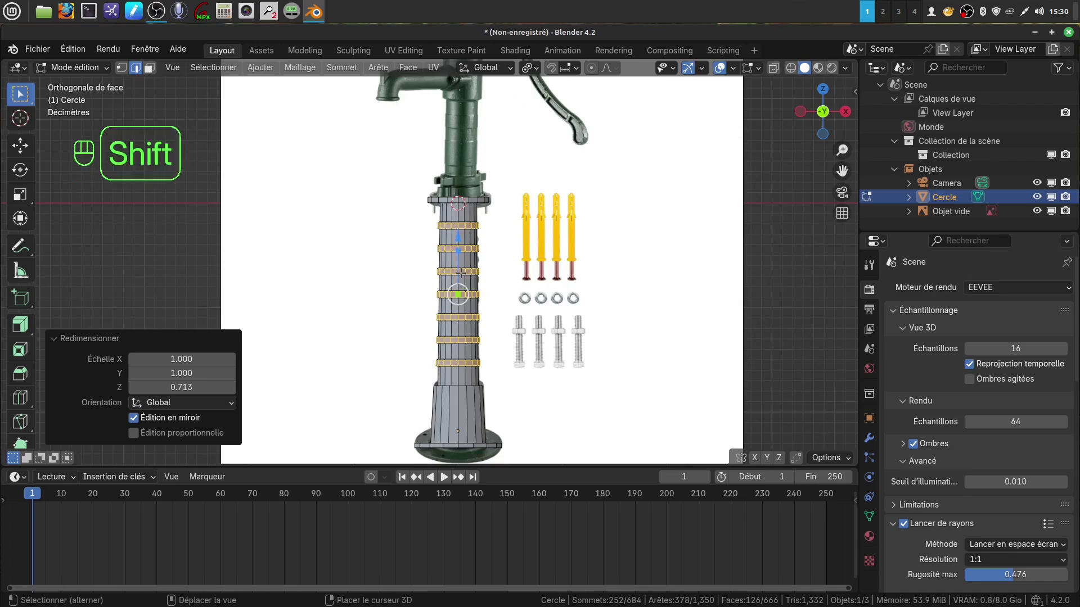
pyautogui.keyDown('shift'); pyautogui.moveTo(475, 330); pyautogui.dragTo(467, 283, button='middle'); pyautogui.keyUp('shift')
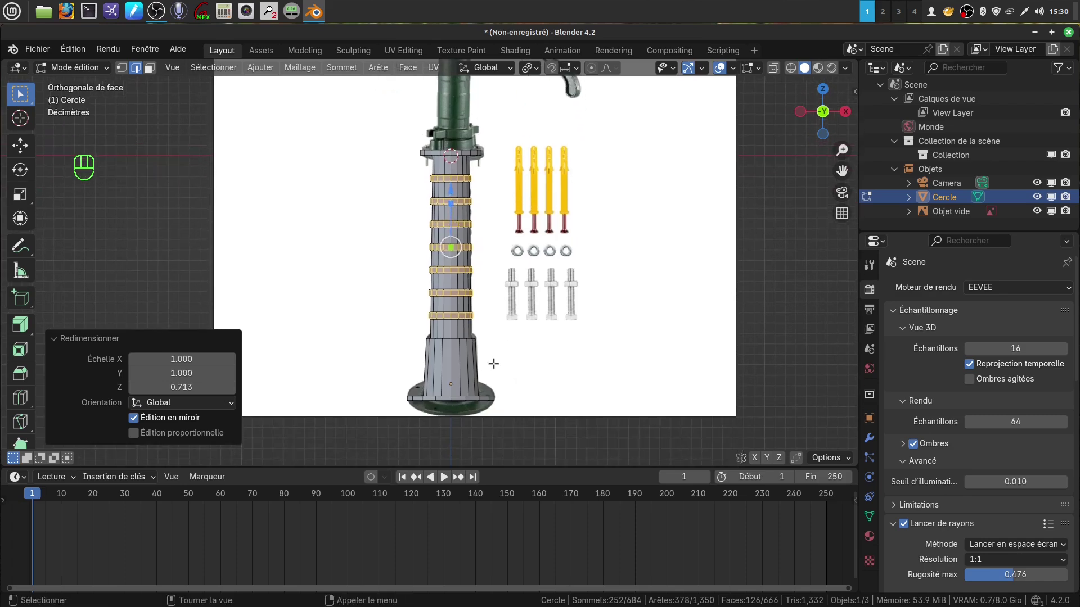
pyautogui.press('Tab')
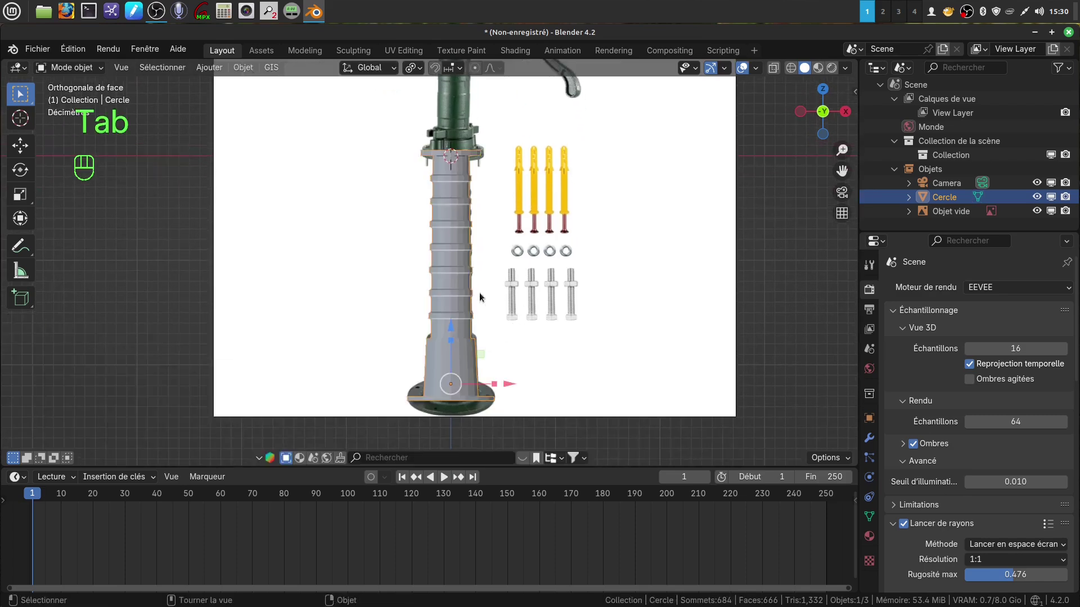
pyautogui.scroll(3, 502, 346)
pyautogui.rightClick(401, 312)
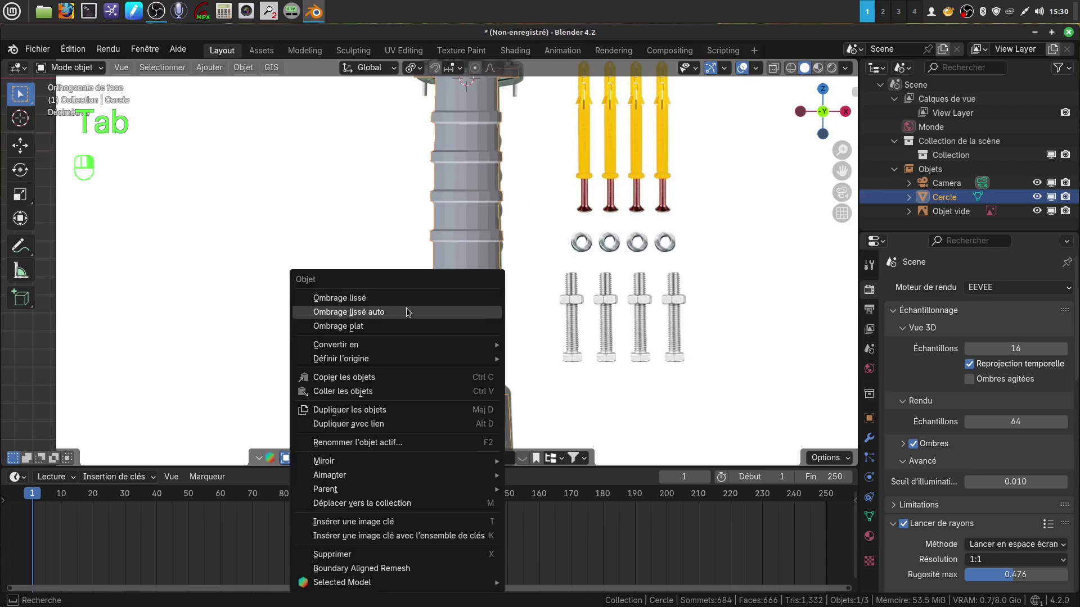
pyautogui.click(379, 299)
pyautogui.scroll(-3, 544, 343)
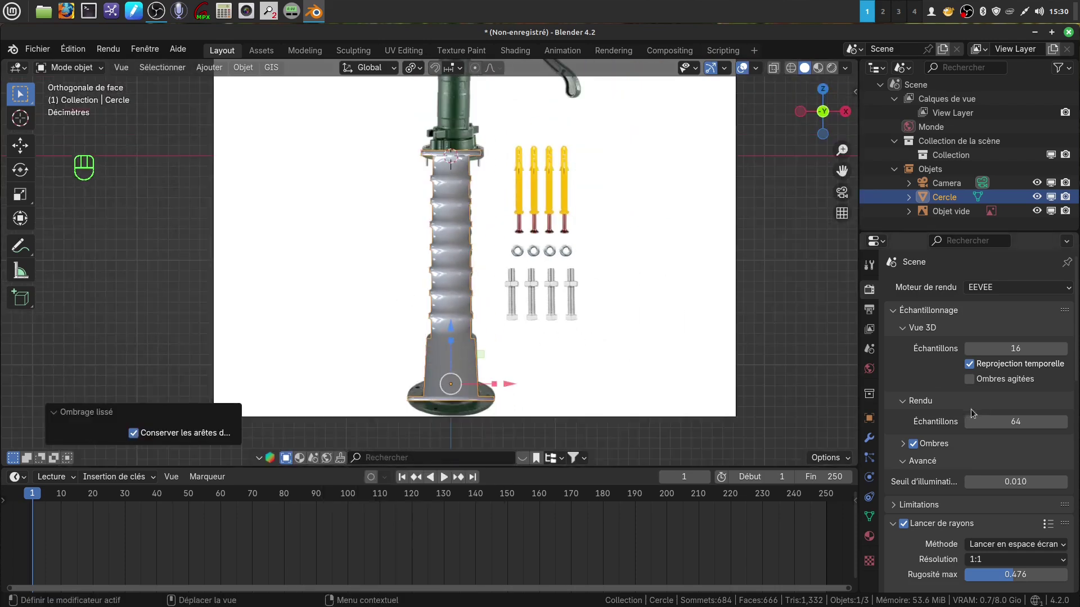
# - Add a Subdivision Surface modifier to the pump column and set its viewport levels to 2
pyautogui.click(869, 438)
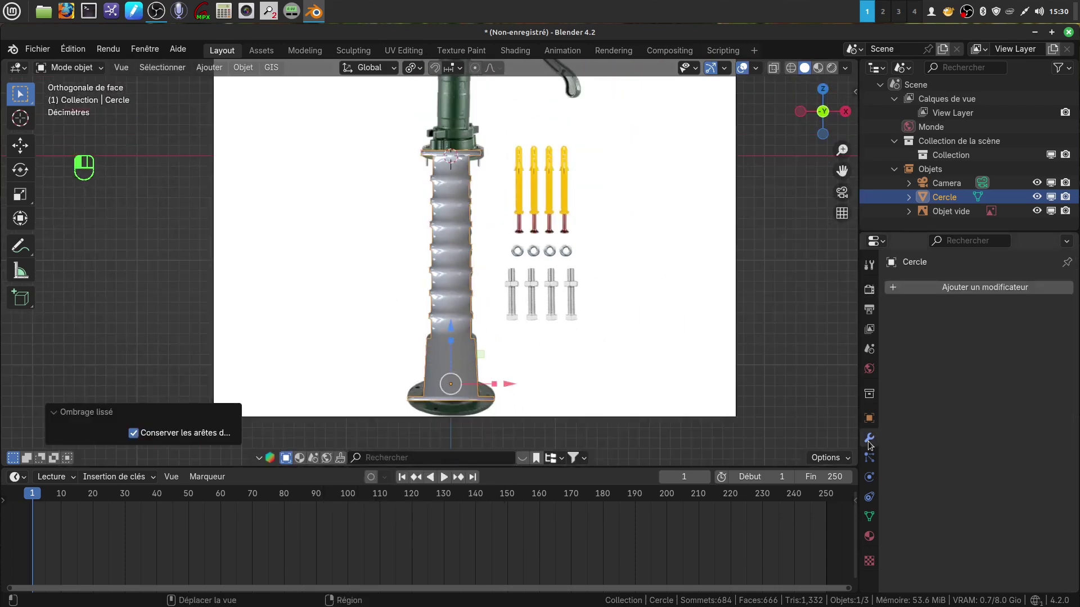
pyautogui.click(1012, 287)
pyautogui.moveTo(955, 353)
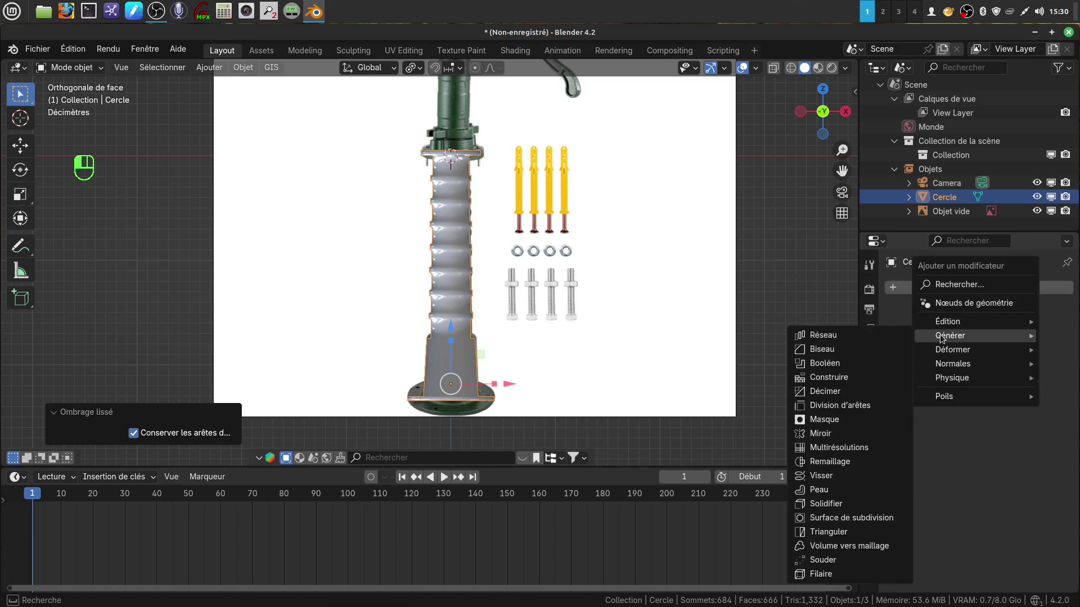
pyautogui.click(872, 519)
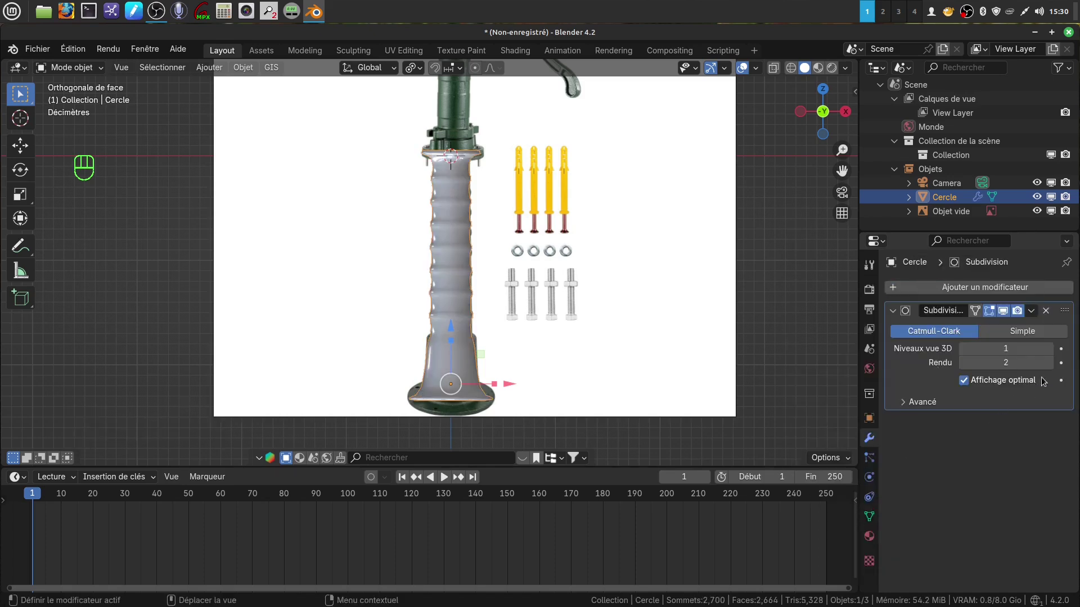
pyautogui.click(1049, 348)
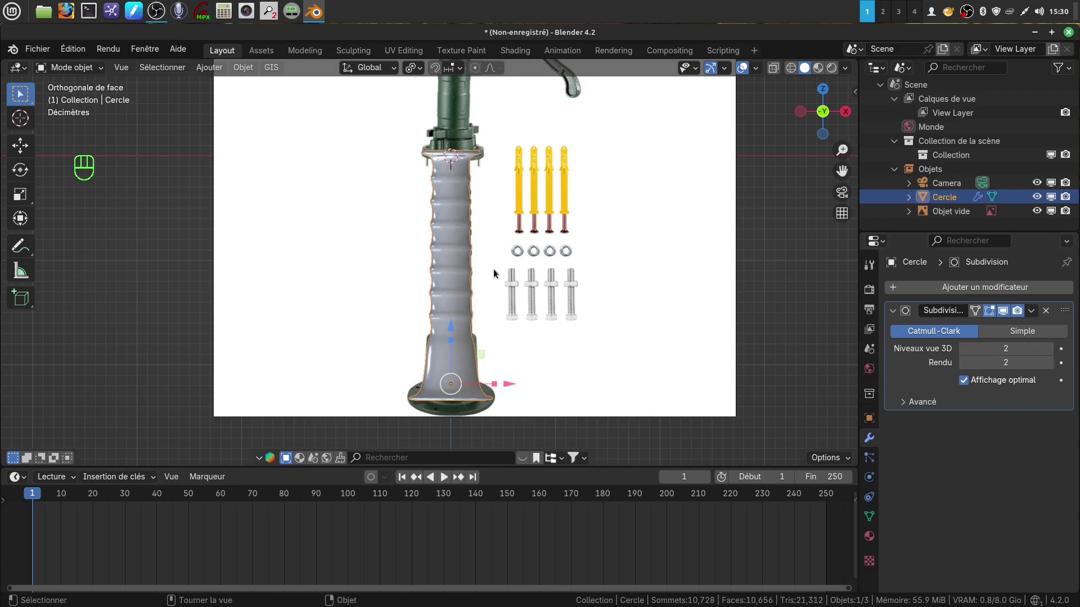
pyautogui.scroll(4, 493, 271)
pyautogui.scroll(-4, 494, 271)
pyautogui.scroll(3, 494, 275)
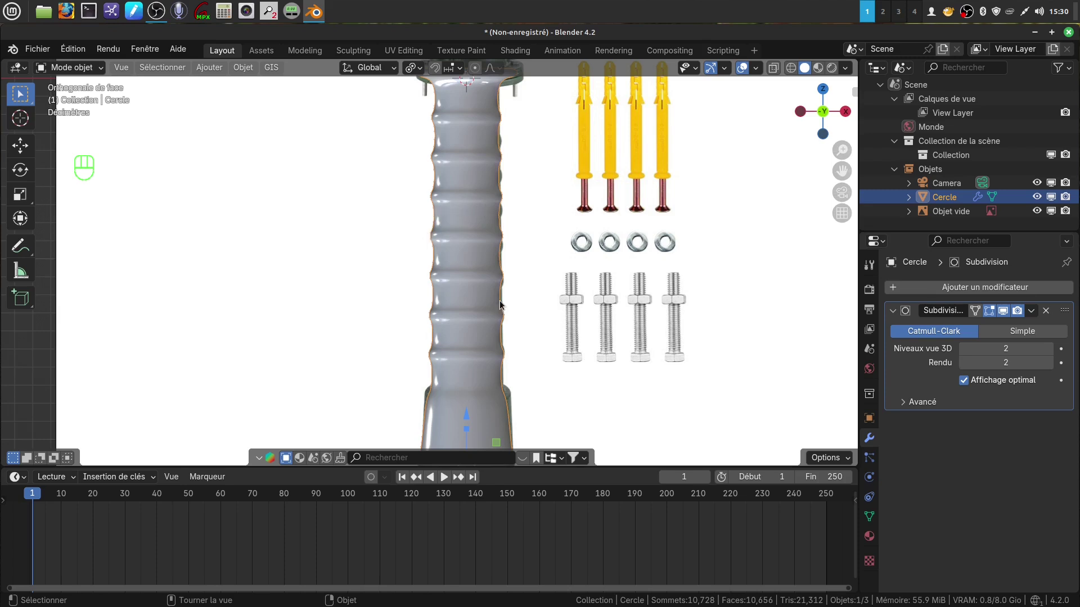
# - Examine the subdivided pump column and flared base against the reference image, from the front and in perspective
pyautogui.scroll(-2, 500, 305)
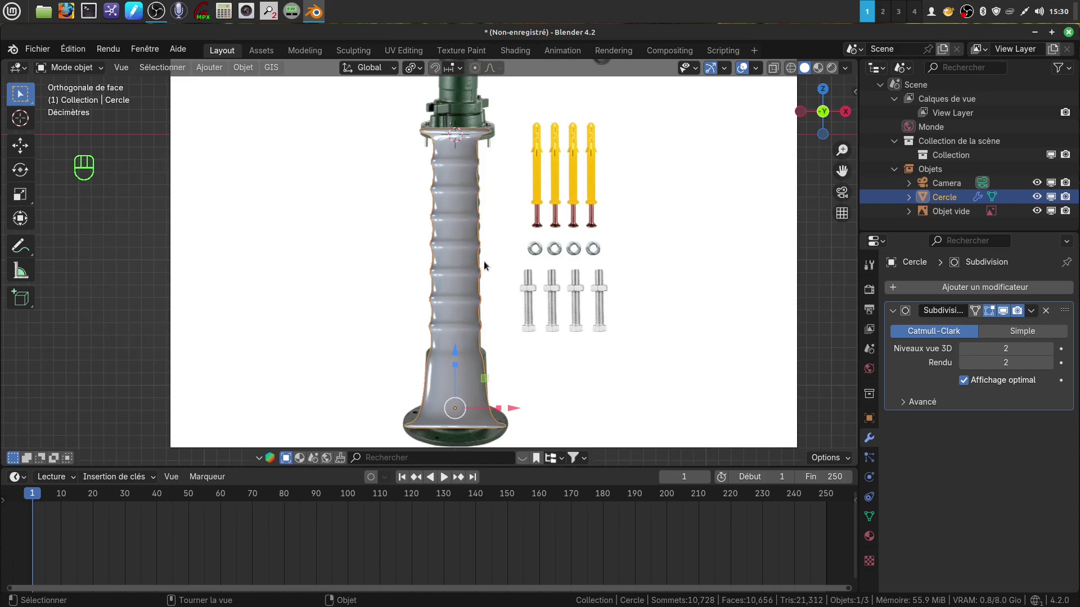
pyautogui.keyDown('shift'); pyautogui.scroll(-4, 478, 251); pyautogui.keyUp('shift')
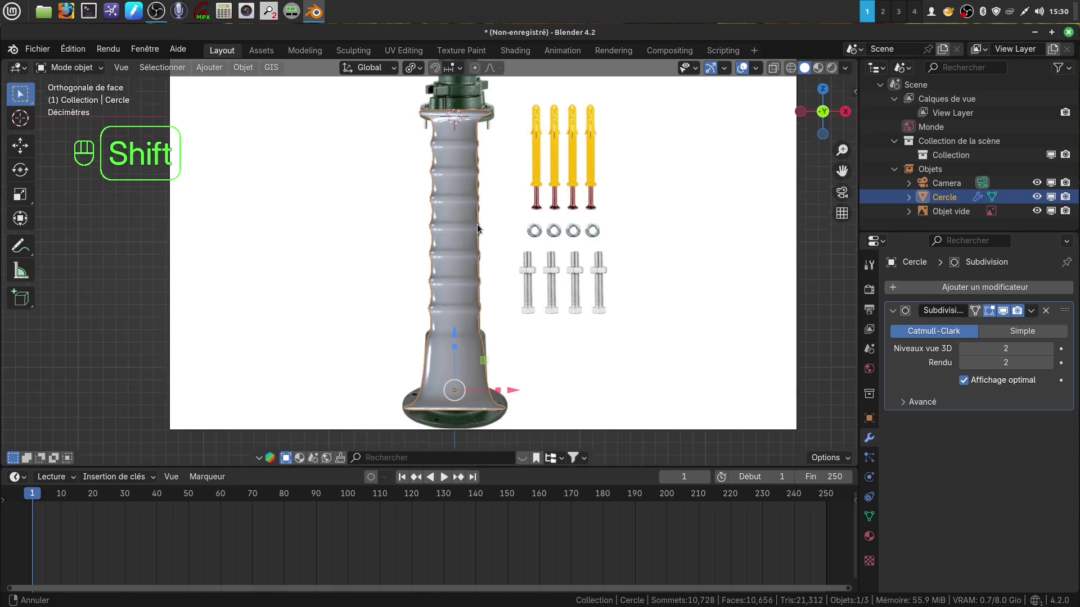
pyautogui.scroll(3, 511, 304)
pyautogui.keyDown('shift'); pyautogui.scroll(-2, 500, 259); pyautogui.keyUp('shift')
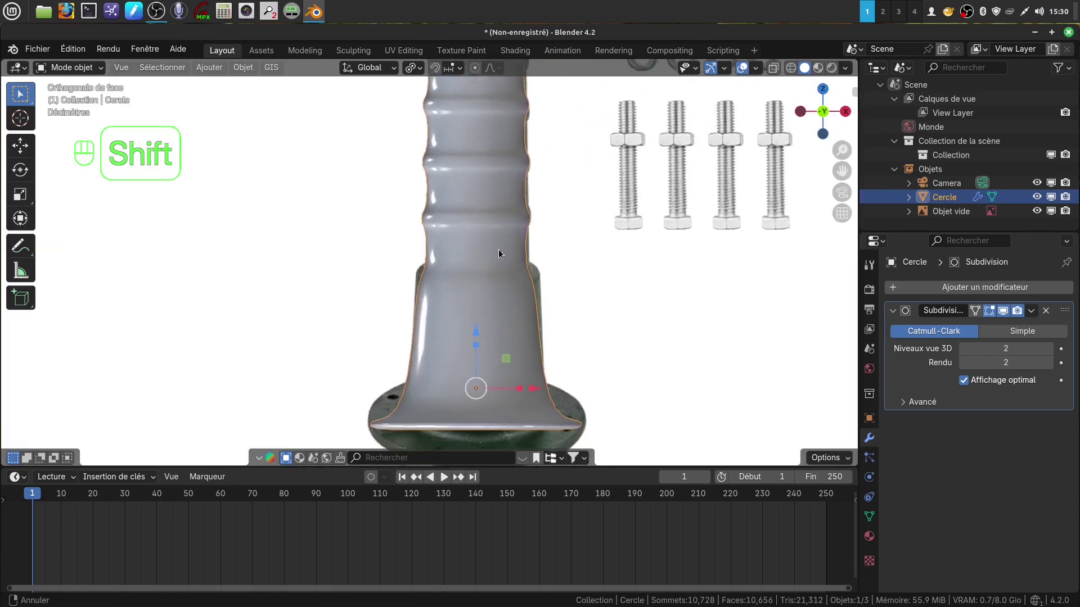
pyautogui.scroll(1, 528, 323)
pyautogui.keyDown('shift'); pyautogui.scroll(-2, 494, 298); pyautogui.keyUp('shift')
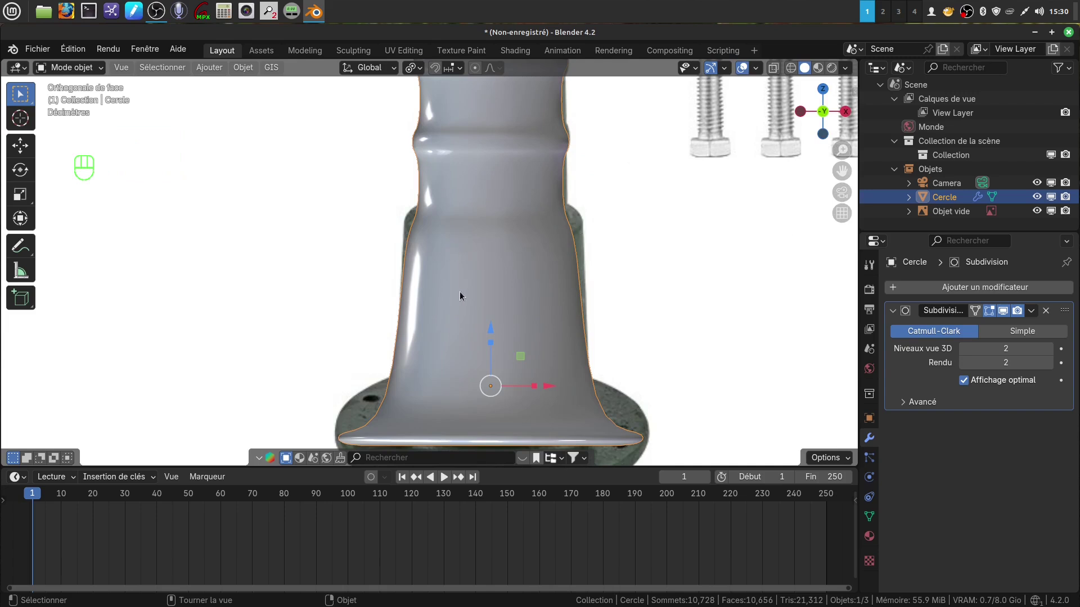
pyautogui.keyDown('shift'); pyautogui.scroll(-5, 460, 292); pyautogui.keyUp('shift')
pyautogui.moveTo(495, 301); pyautogui.dragTo(511, 351, button='middle')
pyautogui.keyDown('shift'); pyautogui.scroll(2, 483, 354); pyautogui.keyUp('shift')
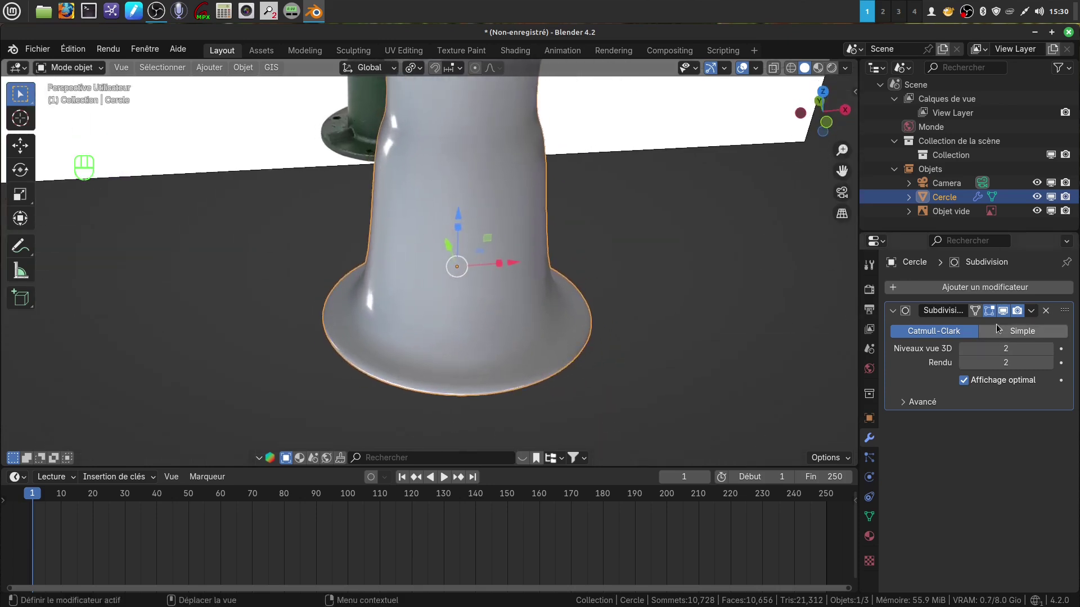
# - Turn off the Subdivision modifier's viewport display and edit the pump column's mesh in edge selection mode
pyautogui.click(1004, 310)
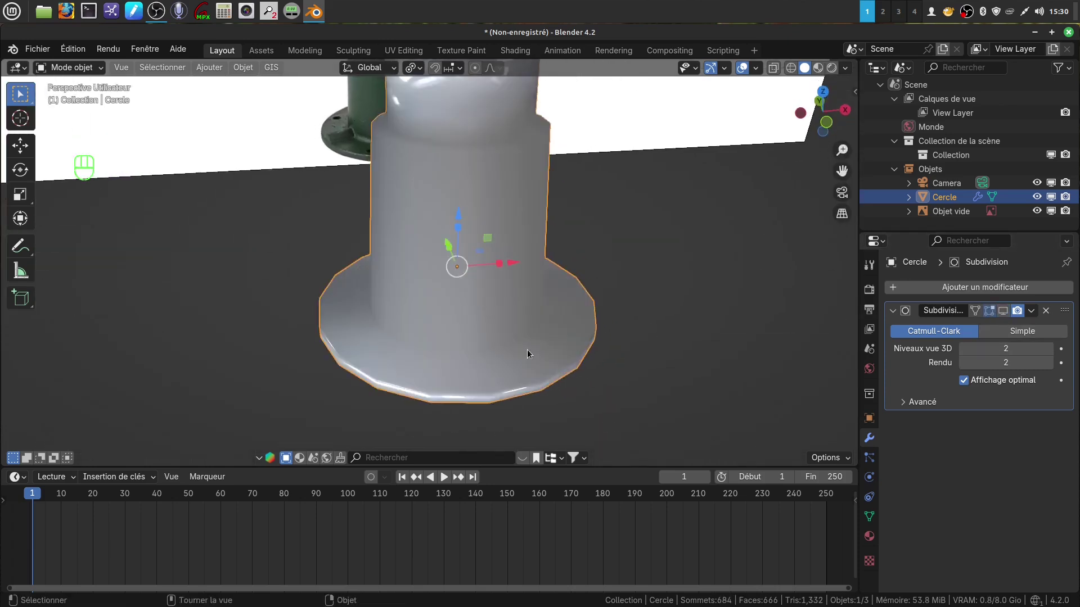
pyautogui.press('Tab')
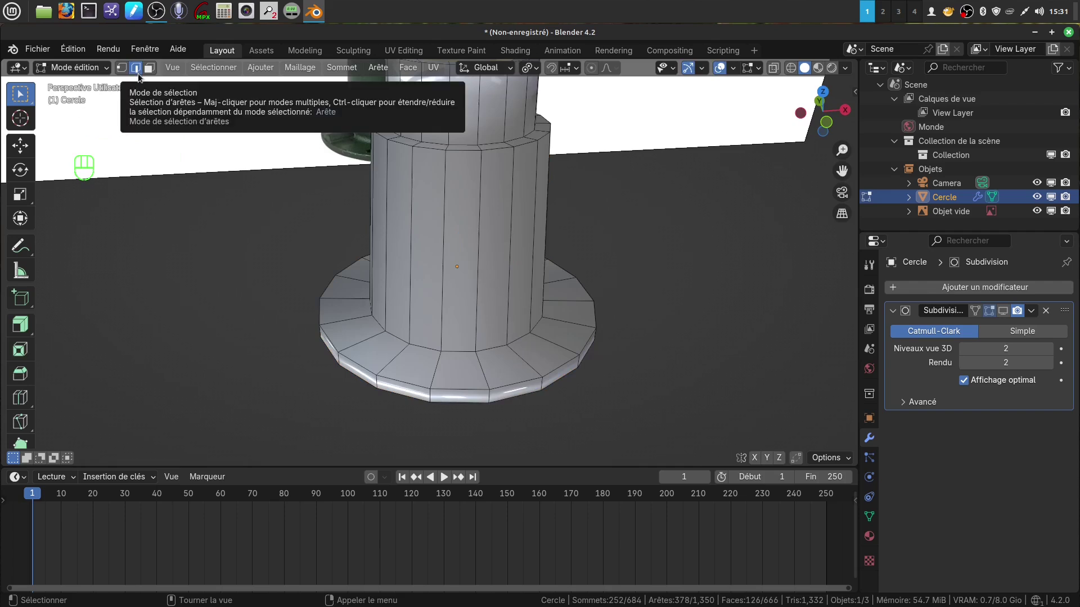
pyautogui.keyDown('alt'); pyautogui.click(461, 348); pyautogui.keyUp('alt')
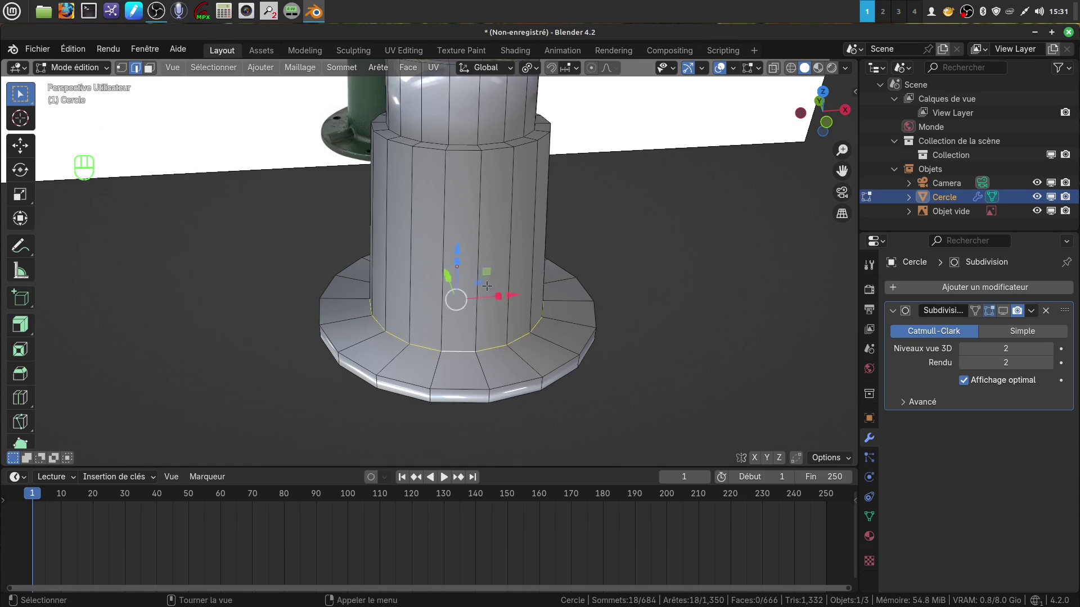
pyautogui.keyDown('shift'); pyautogui.moveTo(479, 283); pyautogui.dragTo(475, 327, button='middle'); pyautogui.keyUp('shift')
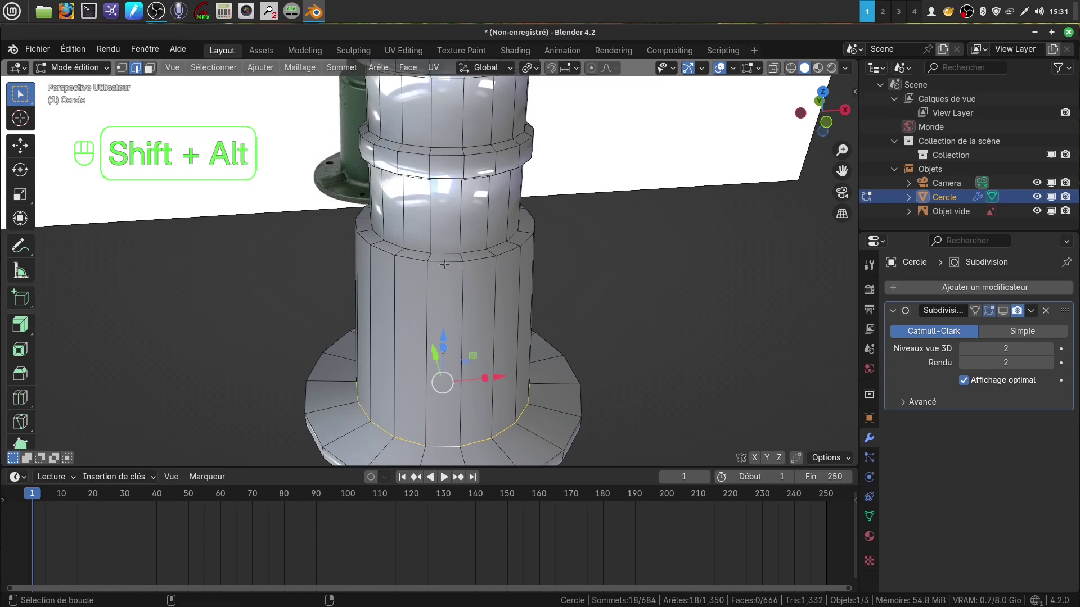
pyautogui.keyDown('alt'); pyautogui.keyDown('shift'); pyautogui.click(446, 247); pyautogui.keyUp('shift'); pyautogui.keyUp('alt')
pyautogui.keyDown('alt'); pyautogui.keyDown('shift'); pyautogui.click(456, 233); pyautogui.keyUp('shift'); pyautogui.keyUp('alt')
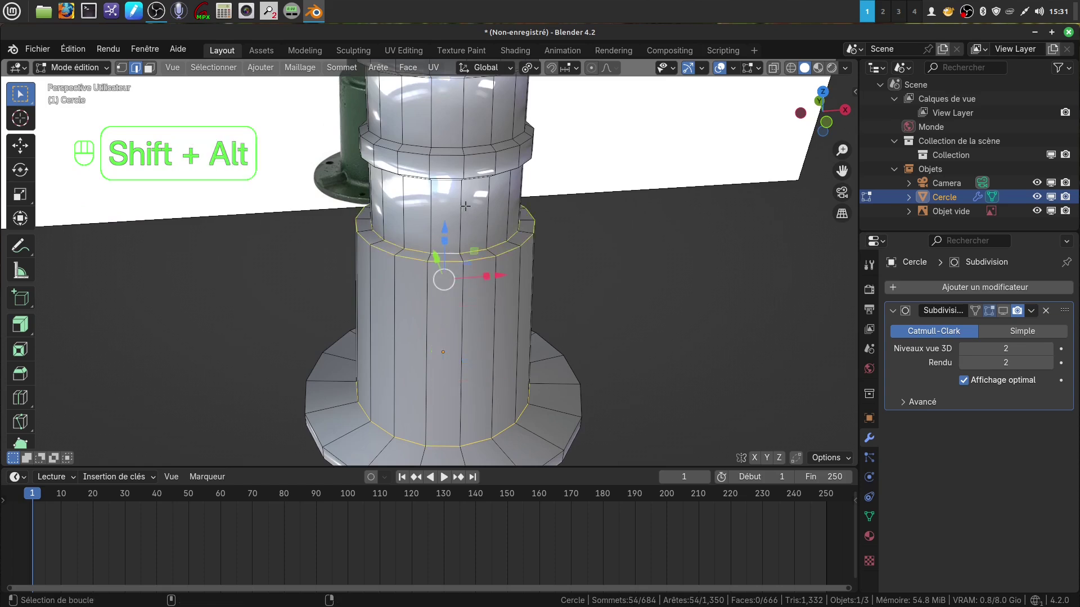
pyautogui.moveTo(465, 206); pyautogui.dragTo(473, 284, button='middle')
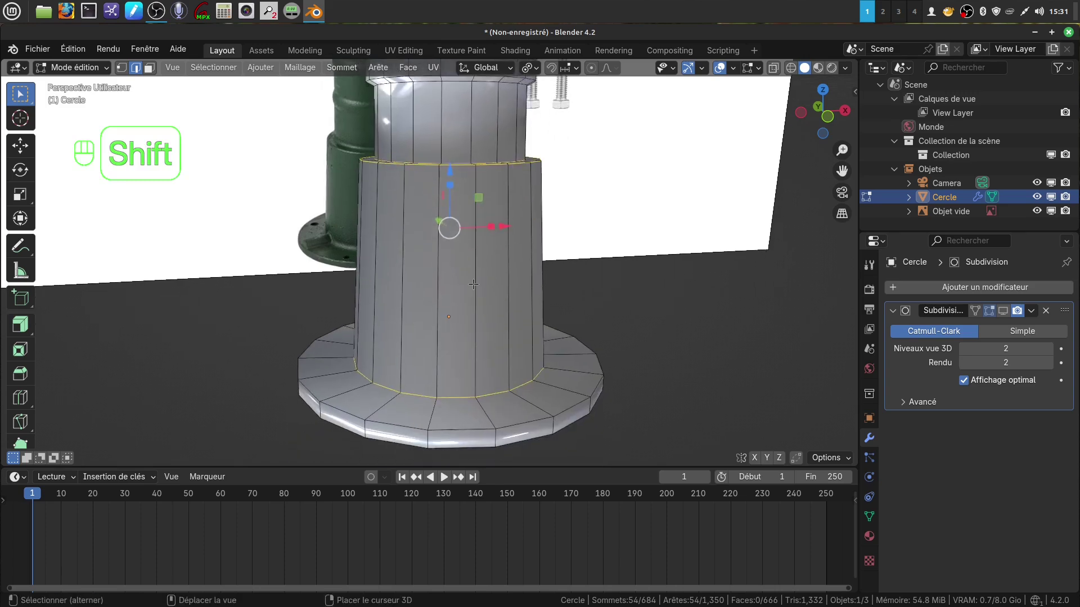
# - Bevel the edge loop where the column meets the base disc, about 0.0342 m wide with 2 segments
pyautogui.keyDown('alt'); pyautogui.click(462, 398); pyautogui.keyUp('alt')
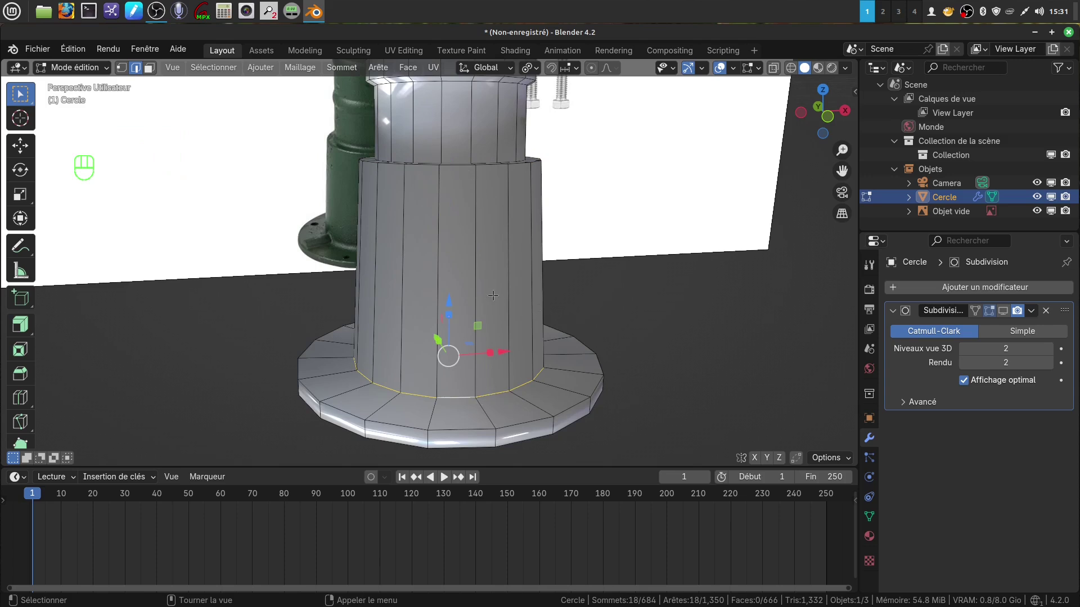
pyautogui.hotkey('ctrl', 'b')
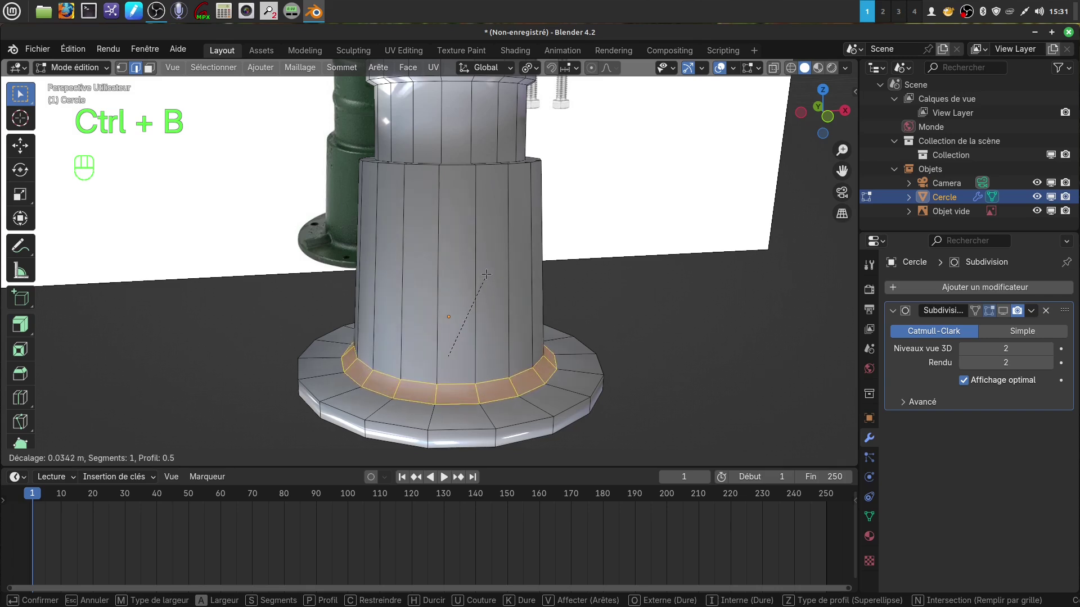
pyautogui.scroll(1, 486, 275)
pyautogui.click(486, 275)
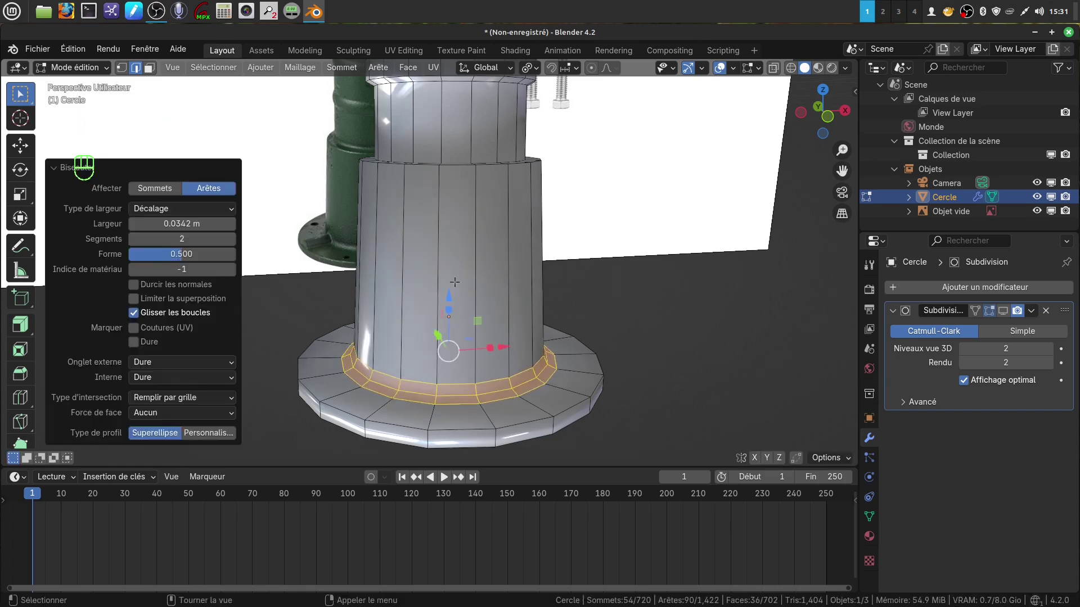
# - Bevel the upper and lower outer edge loops of the base disc's rim, about 0.0126 m wide with 2 segments
pyautogui.keyDown('shift'); pyautogui.moveTo(455, 282); pyautogui.dragTo(430, 200, button='middle'); pyautogui.keyUp('shift')
pyautogui.scroll(2, 534, 288)
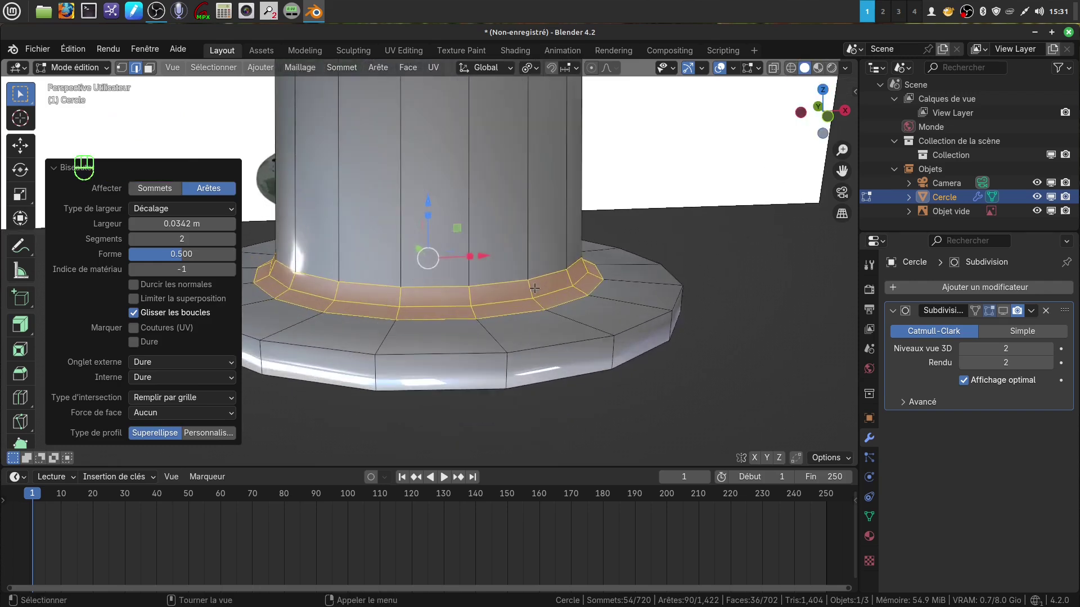
pyautogui.moveTo(534, 289); pyautogui.dragTo(558, 263, button='middle')
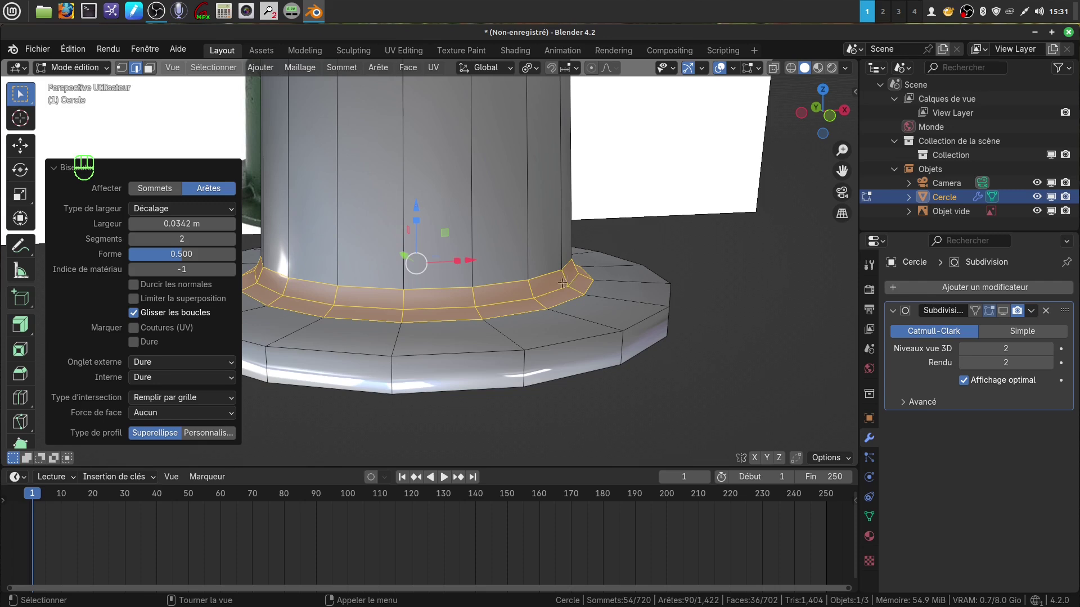
pyautogui.keyDown('alt'); pyautogui.click(559, 343); pyautogui.keyUp('alt')
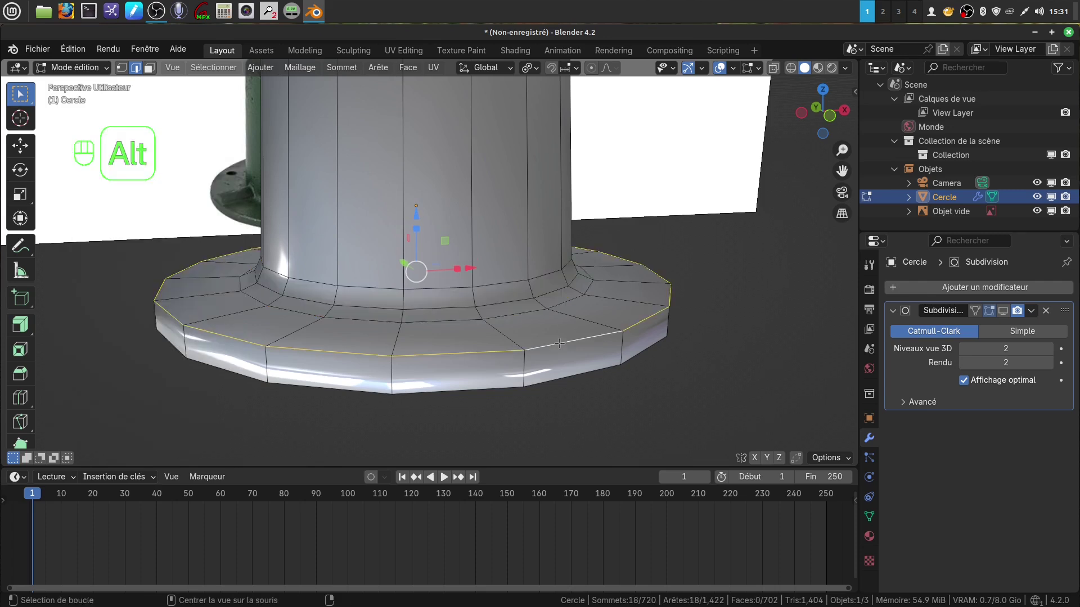
pyautogui.keyDown('alt'); pyautogui.keyDown('shift'); pyautogui.click(548, 379); pyautogui.keyUp('shift'); pyautogui.keyUp('alt')
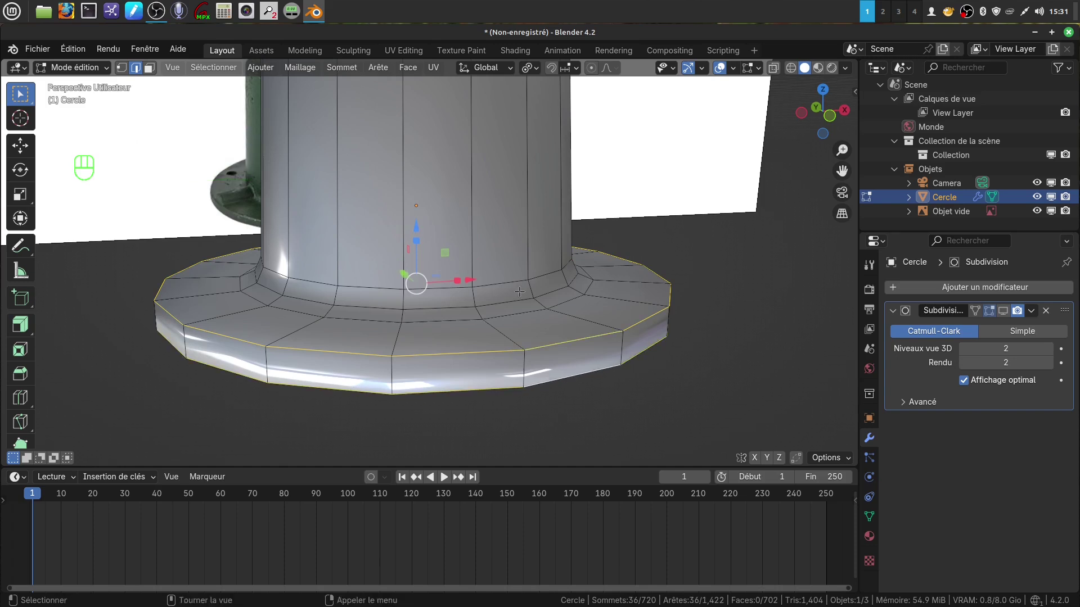
pyautogui.press('ctrl')
pyautogui.hotkey('ctrl', 'b')
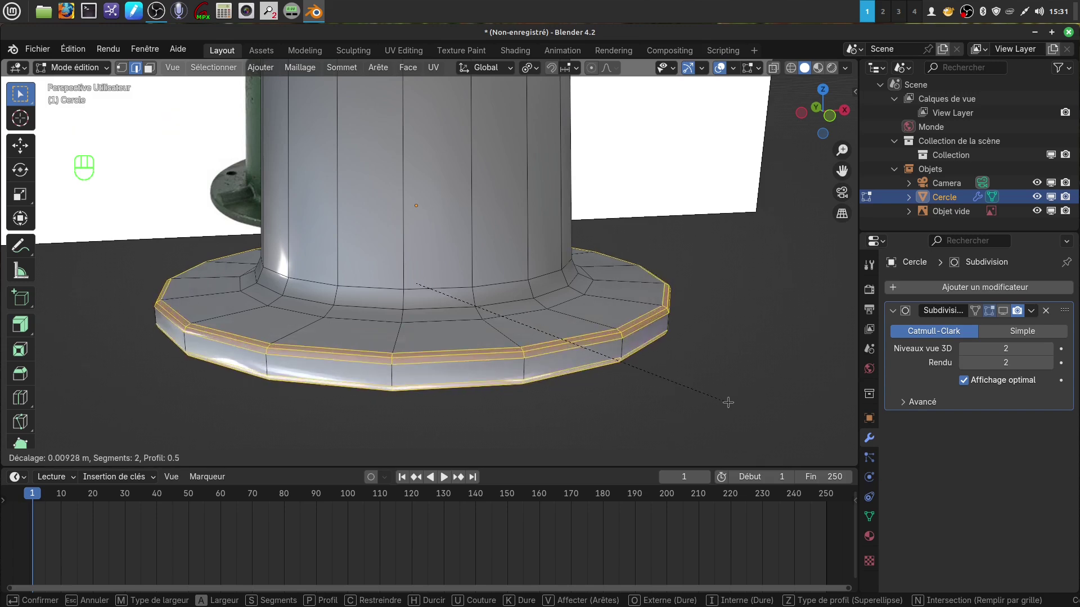
pyautogui.click(729, 401)
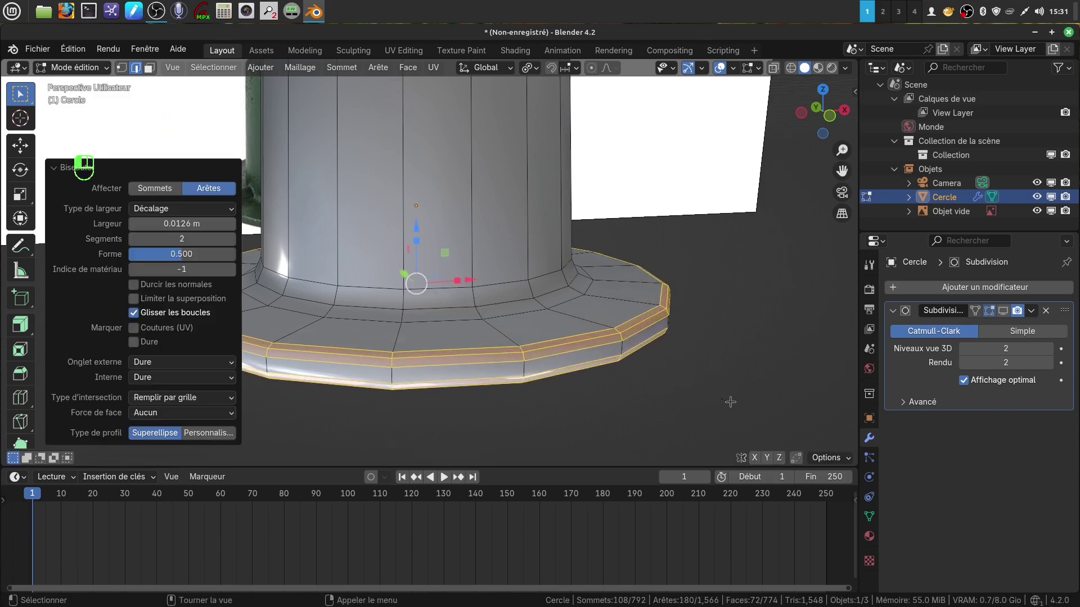
# - Bevel the inner and outer edge loops of the shoulder above the base section, about 0.00865 m wide with 2 segments
pyautogui.scroll(-1, 640, 353)
pyautogui.keyDown('shift'); pyautogui.moveTo(602, 311); pyautogui.dragTo(624, 388, button='middle'); pyautogui.keyUp('shift')
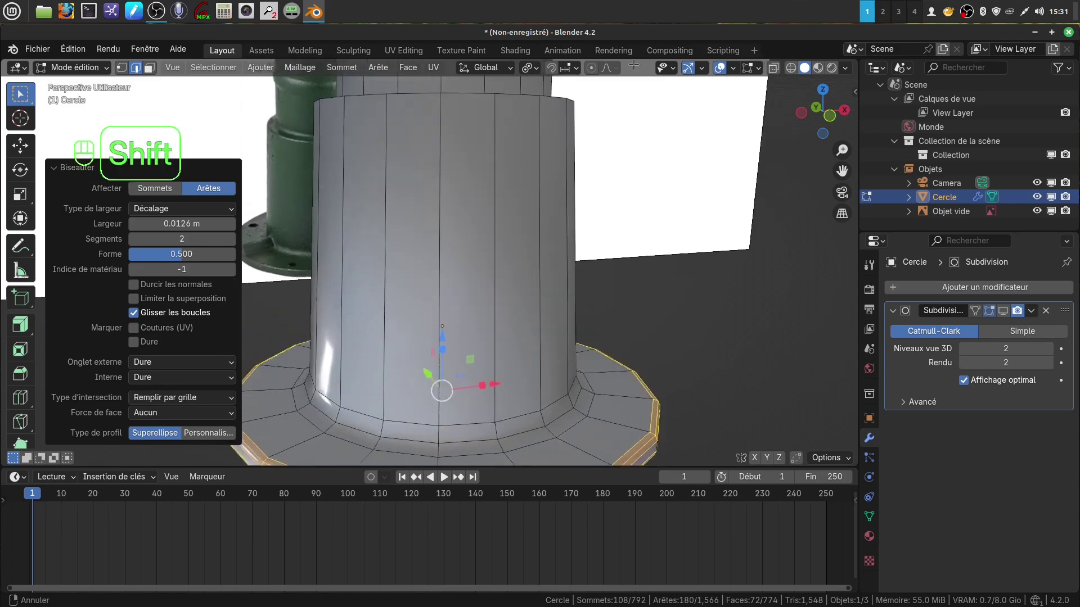
pyautogui.scroll(-3, 627, 96)
pyautogui.scroll(4, 502, 179)
pyautogui.keyDown('shift'); pyautogui.moveTo(502, 179); pyautogui.dragTo(510, 276, button='middle'); pyautogui.keyUp('shift')
pyautogui.scroll(2, 489, 284)
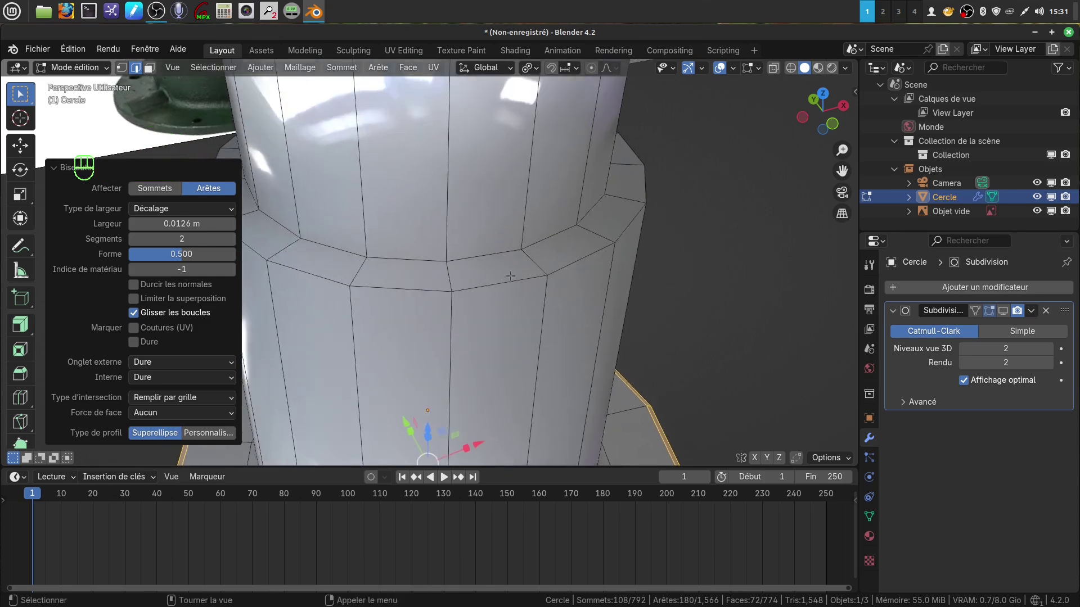
pyautogui.keyDown('alt'); pyautogui.click(501, 253); pyautogui.keyUp('alt')
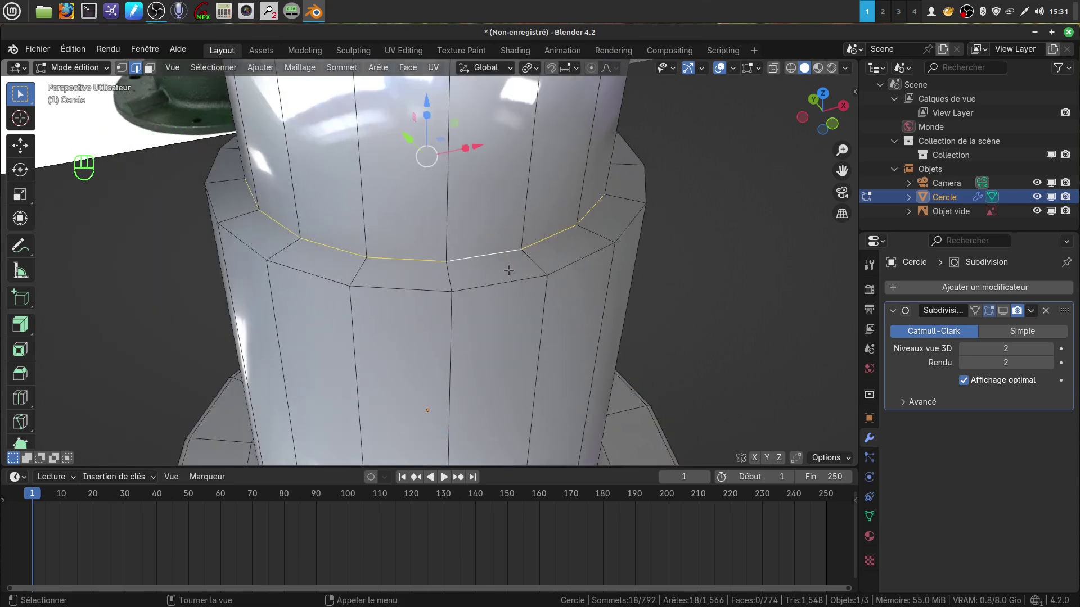
pyautogui.keyDown('alt'); pyautogui.keyDown('shift'); pyautogui.click(501, 281); pyautogui.keyUp('shift'); pyautogui.keyUp('alt')
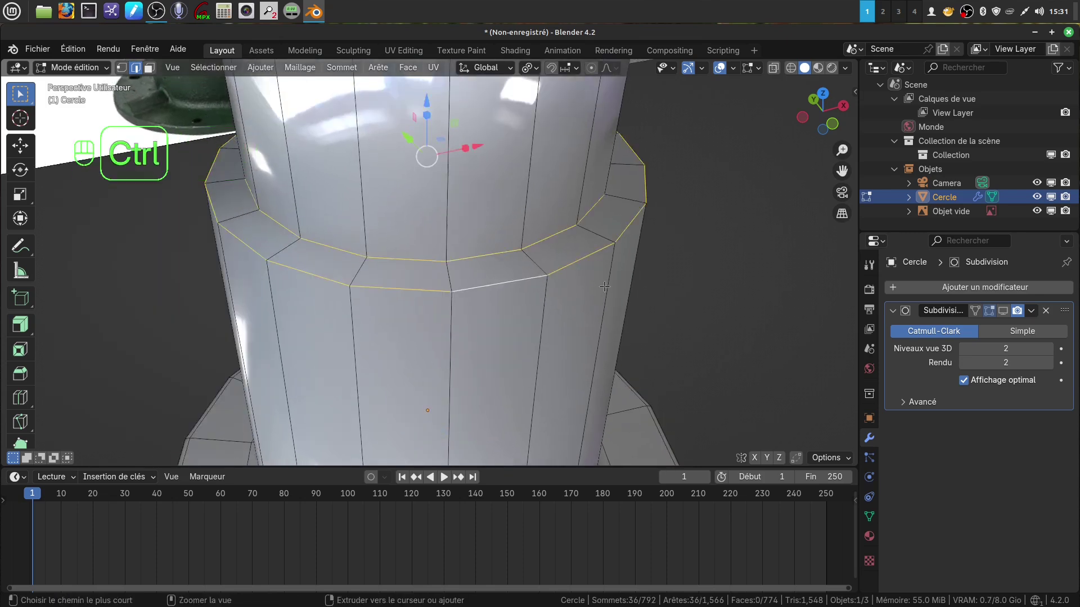
pyautogui.hotkey('ctrl', 'b')
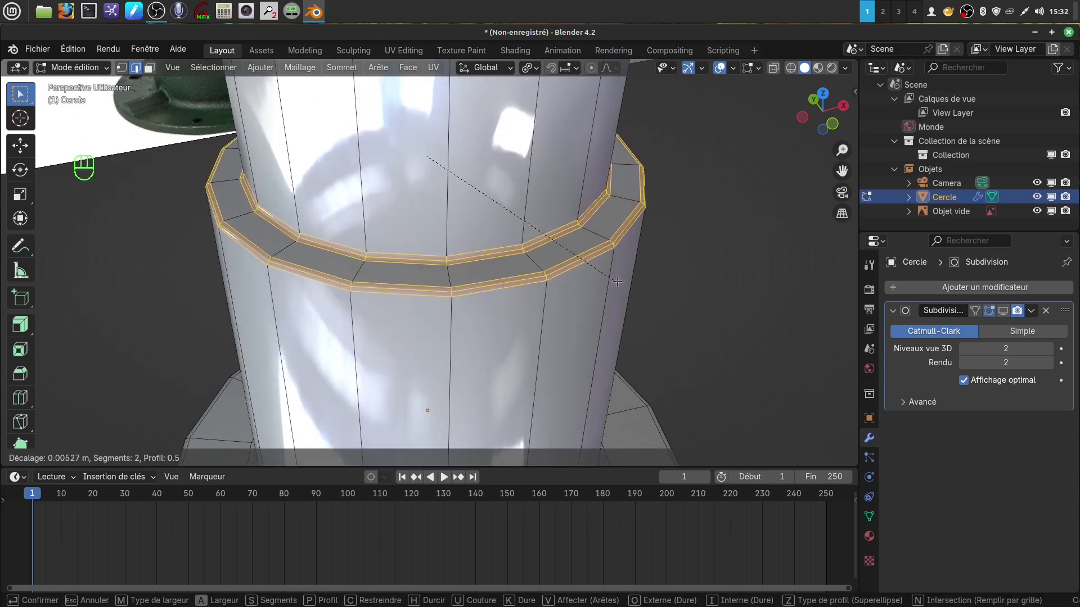
pyautogui.click(618, 269)
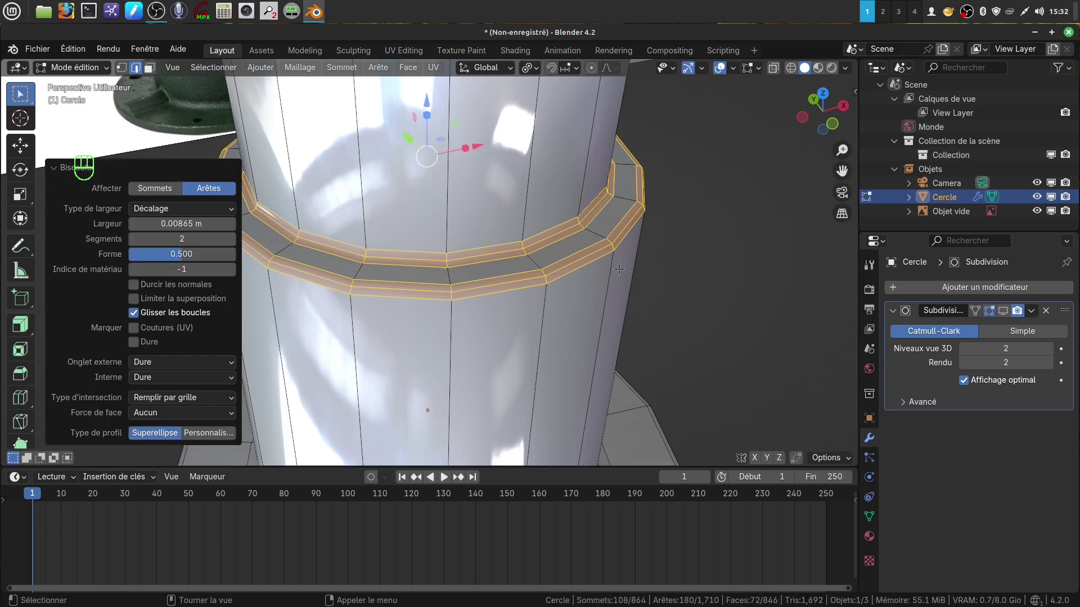
# - Select the edge loops where the three lowest ribs meet the column, above and below each rib
pyautogui.scroll(-5, 585, 225)
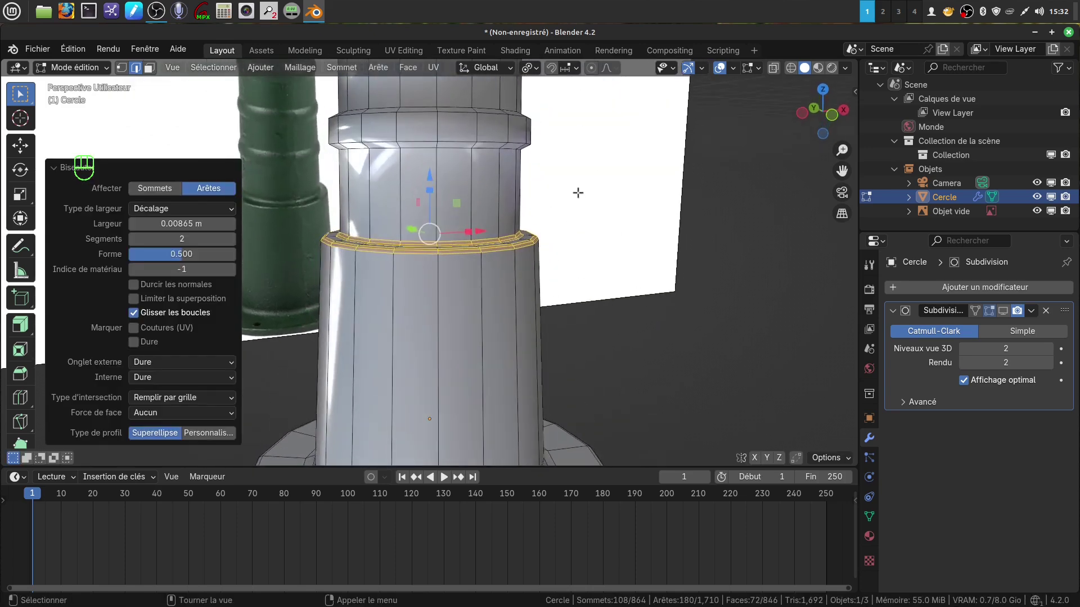
pyautogui.keyDown('shift'); pyautogui.moveTo(577, 193); pyautogui.dragTo(534, 227, button='middle'); pyautogui.keyUp('shift')
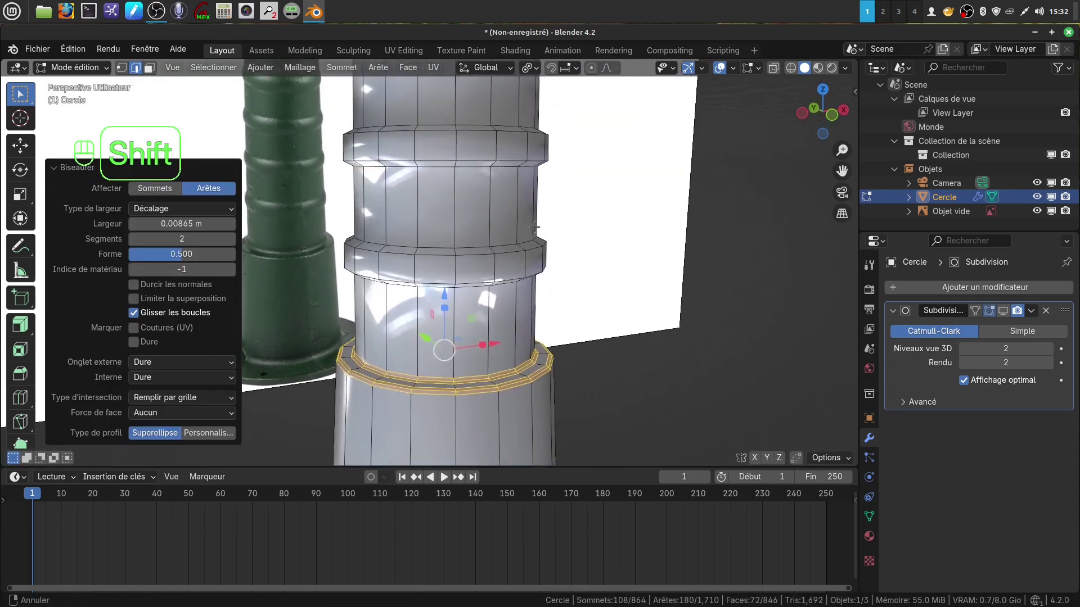
pyautogui.scroll(6, 534, 227)
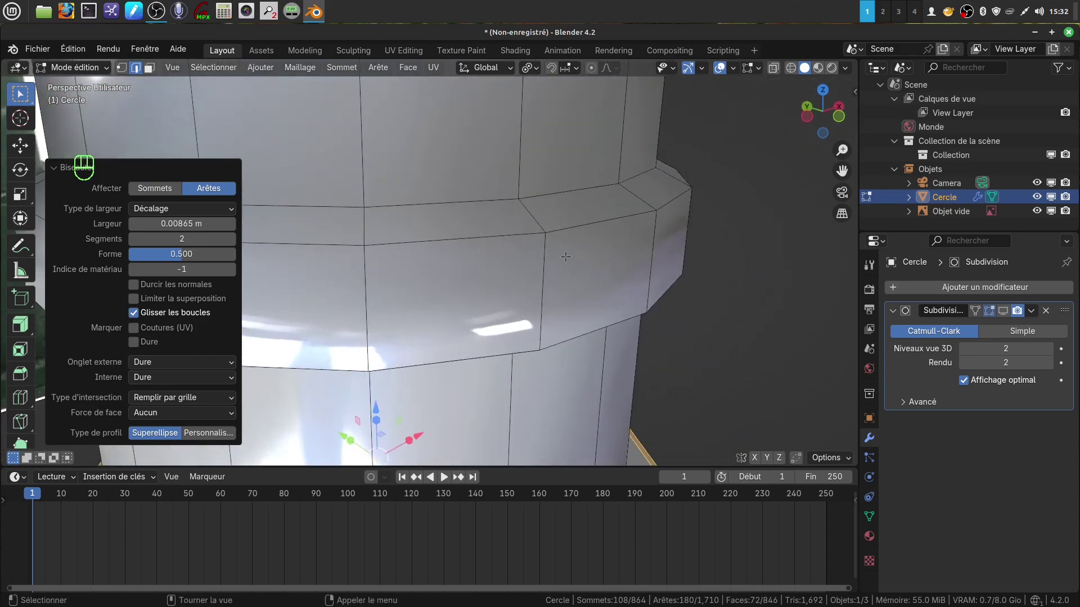
pyautogui.keyDown('shift'); pyautogui.moveTo(565, 257); pyautogui.dragTo(510, 262, button='middle'); pyautogui.keyUp('shift')
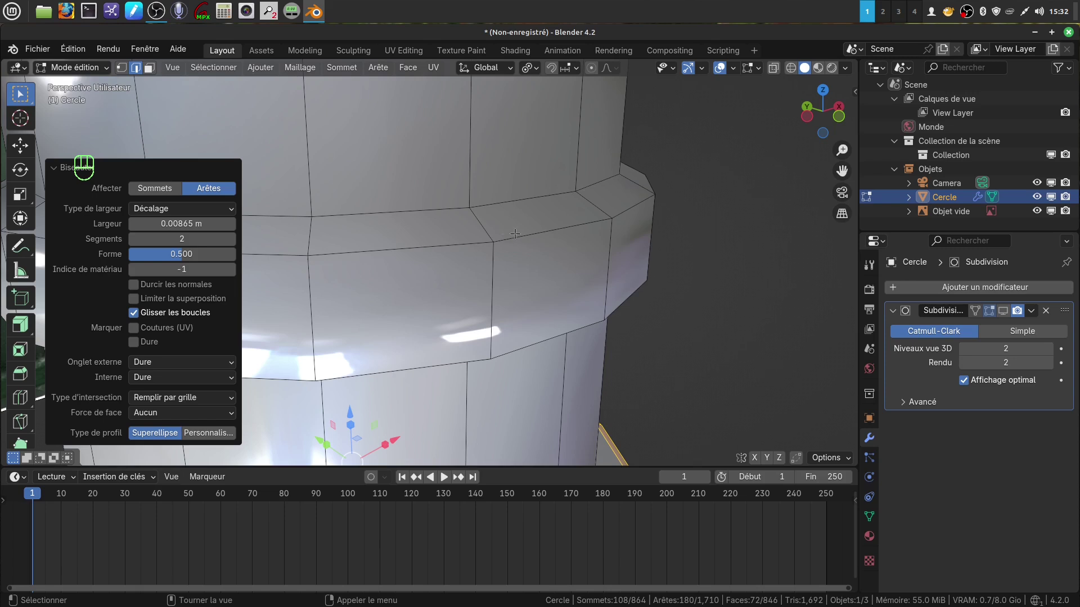
pyautogui.keyDown('alt'); pyautogui.click(497, 203); pyautogui.keyUp('alt')
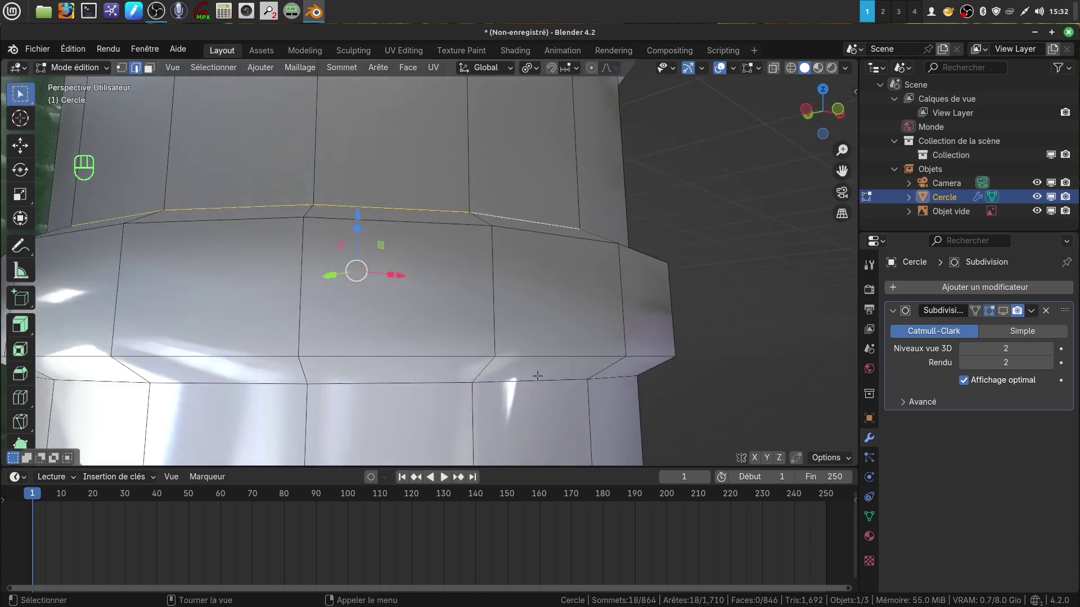
pyautogui.keyDown('alt'); pyautogui.keyDown('shift'); pyautogui.click(536, 376); pyautogui.keyUp('shift'); pyautogui.keyUp('alt')
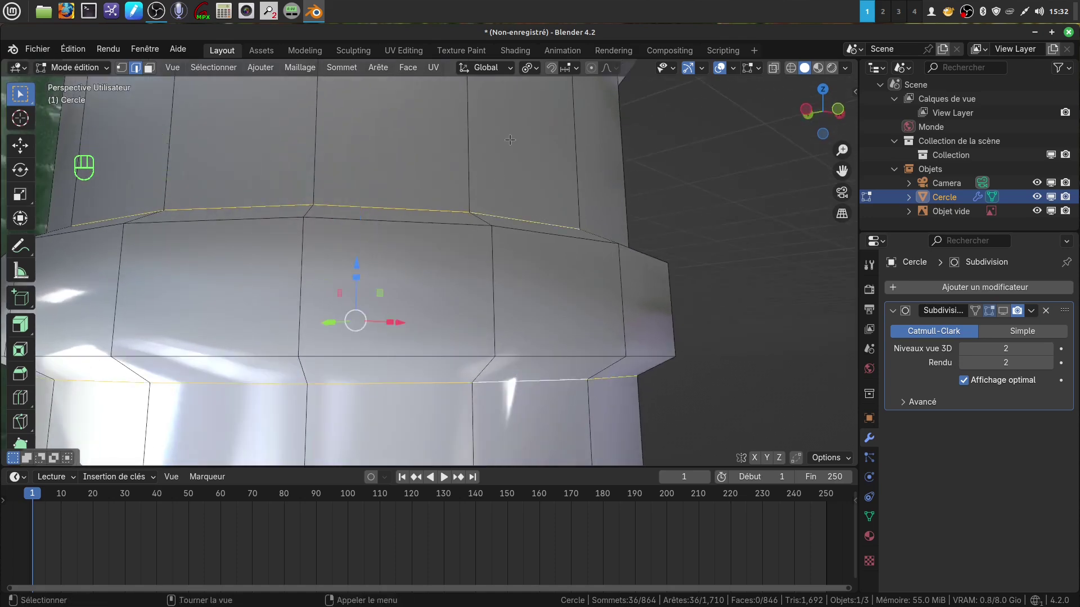
pyautogui.keyDown('shift'); pyautogui.moveTo(537, 376); pyautogui.dragTo(486, 345, button='middle'); pyautogui.keyUp('shift')
pyautogui.keyDown('alt'); pyautogui.keyDown('shift'); pyautogui.click(460, 265); pyautogui.keyUp('shift'); pyautogui.keyUp('alt')
pyautogui.keyDown('alt'); pyautogui.keyDown('shift'); pyautogui.click(460, 195); pyautogui.keyUp('shift'); pyautogui.keyUp('alt')
pyautogui.keyDown('alt'); pyautogui.keyDown('shift'); pyautogui.click(465, 239); pyautogui.keyUp('shift'); pyautogui.keyUp('alt')
pyautogui.keyDown('alt'); pyautogui.keyDown('shift'); pyautogui.click(486, 344); pyautogui.keyUp('shift'); pyautogui.keyUp('alt')
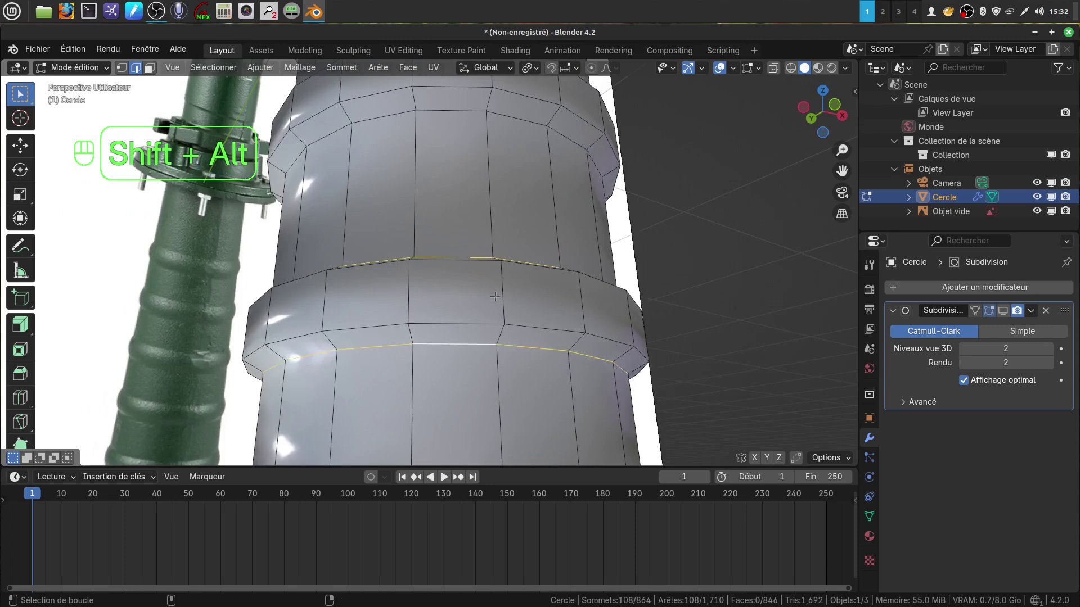
# - Add to the selection the loops where the four upper ribs meet the column, plus the loop beneath the upper flange
pyautogui.keyDown('alt'); pyautogui.keyDown('shift'); pyautogui.click(454, 106); pyautogui.keyUp('shift'); pyautogui.keyUp('alt')
pyautogui.moveTo(455, 106); pyautogui.dragTo(482, 306, button='middle')
pyautogui.keyDown('alt'); pyautogui.keyDown('shift'); pyautogui.click(470, 259); pyautogui.keyUp('shift'); pyautogui.keyUp('alt')
pyautogui.keyDown('alt'); pyautogui.keyDown('shift'); pyautogui.click(481, 255); pyautogui.keyUp('shift'); pyautogui.keyUp('alt')
pyautogui.keyDown('alt'); pyautogui.keyDown('shift'); pyautogui.click(469, 166); pyautogui.keyUp('shift'); pyautogui.keyUp('alt')
pyautogui.moveTo(436, 447); pyautogui.dragTo(550, 268, button='middle')
pyautogui.keyDown('alt'); pyautogui.keyDown('shift'); pyautogui.click(518, 242); pyautogui.keyUp('shift'); pyautogui.keyUp('alt')
pyautogui.keyDown('alt'); pyautogui.keyDown('shift'); pyautogui.click(495, 142); pyautogui.keyUp('shift'); pyautogui.keyUp('alt')
pyautogui.keyDown('alt'); pyautogui.keyDown('shift'); pyautogui.click(538, 274); pyautogui.keyUp('shift'); pyautogui.keyUp('alt')
pyautogui.keyDown('alt'); pyautogui.keyDown('shift'); pyautogui.click(506, 209); pyautogui.keyUp('shift'); pyautogui.keyUp('alt')
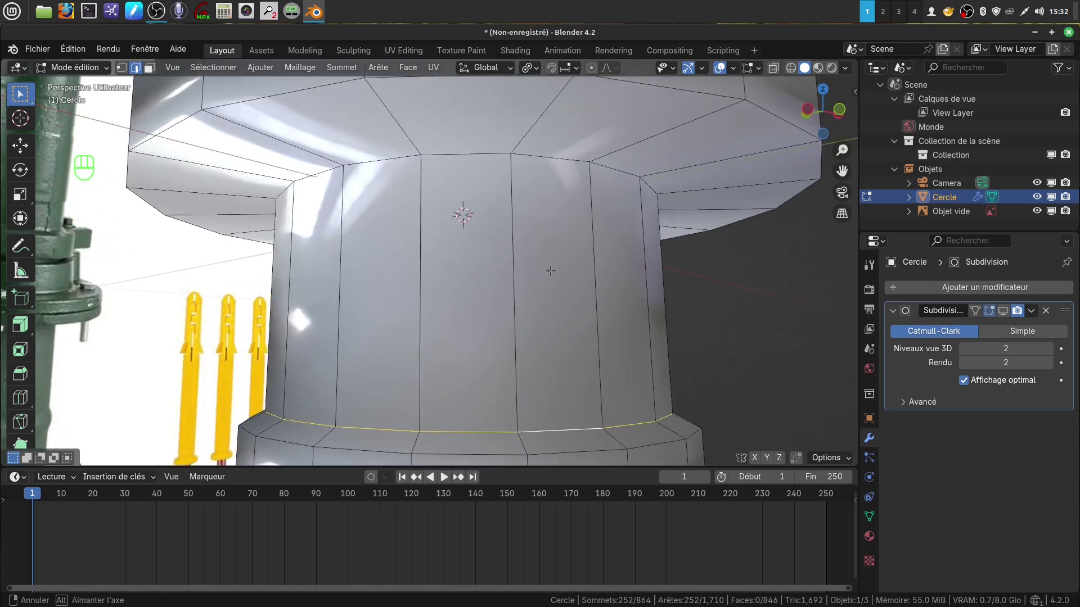
pyautogui.keyDown('alt'); pyautogui.keyDown('shift'); pyautogui.click(483, 155); pyautogui.keyUp('shift'); pyautogui.keyUp('alt')
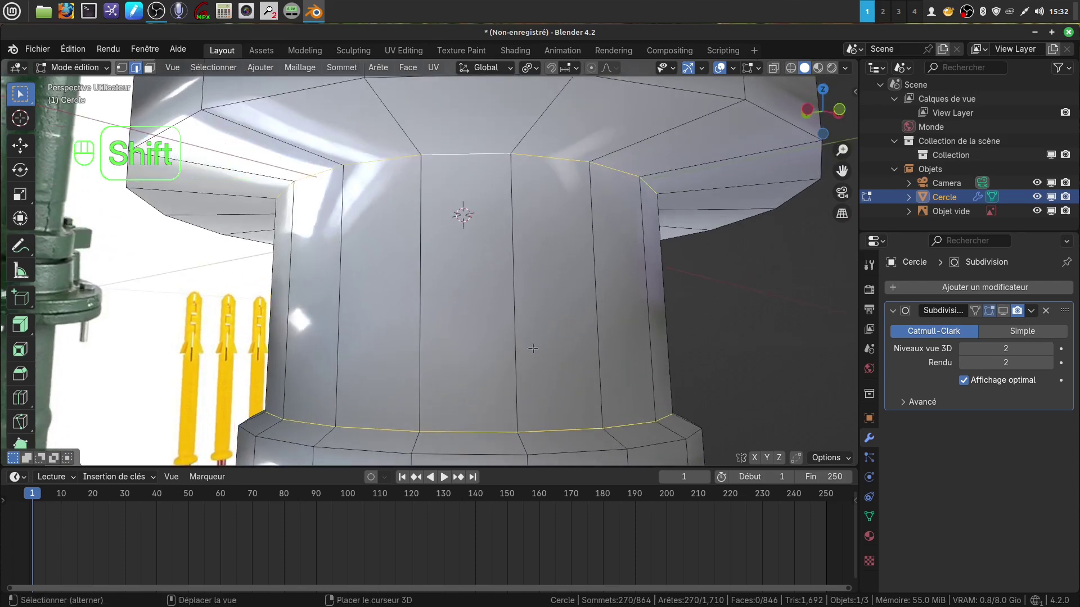
# - Bevel the selected loops where the ribs and upper flange meet the column, about 0.00964 m wide with 2 segments
pyautogui.keyDown('shift'); pyautogui.moveTo(524, 331); pyautogui.dragTo(576, 271, button='middle'); pyautogui.keyUp('shift')
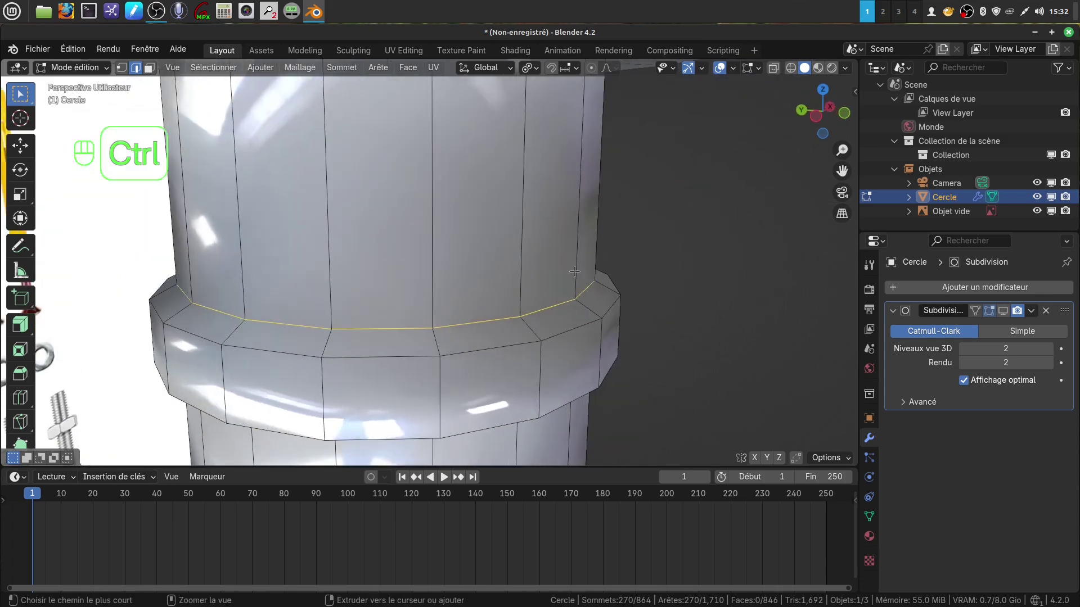
pyautogui.hotkey('ctrl', 'b')
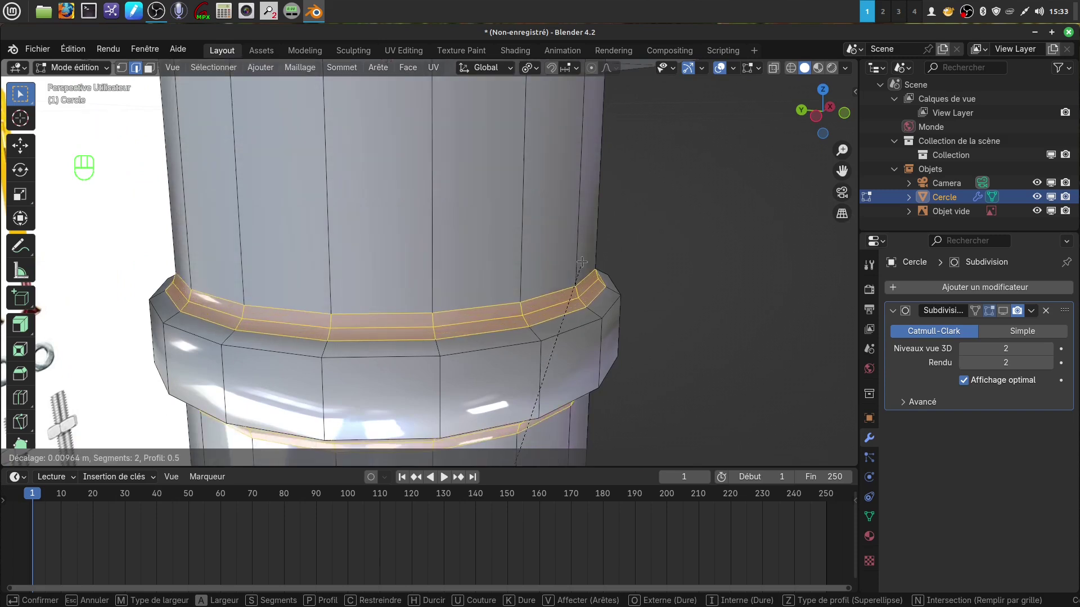
pyautogui.click(581, 262)
pyautogui.scroll(-5, 571, 305)
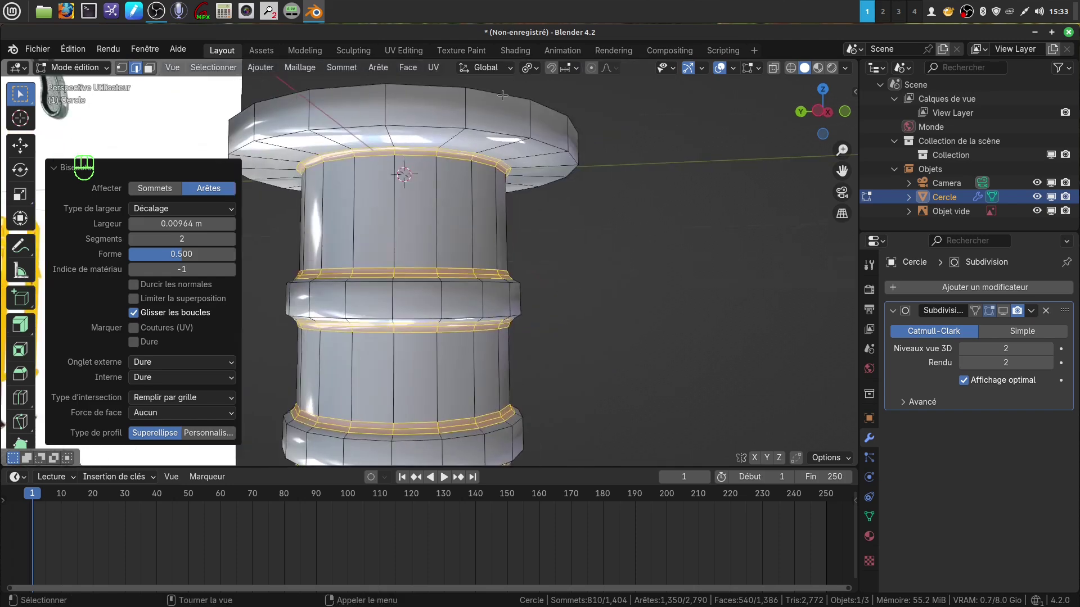
# - Return to Object Mode and turn on the Subdivision modifier's display in the viewport
pyautogui.press('Tab')
pyautogui.scroll(-3, 642, 347)
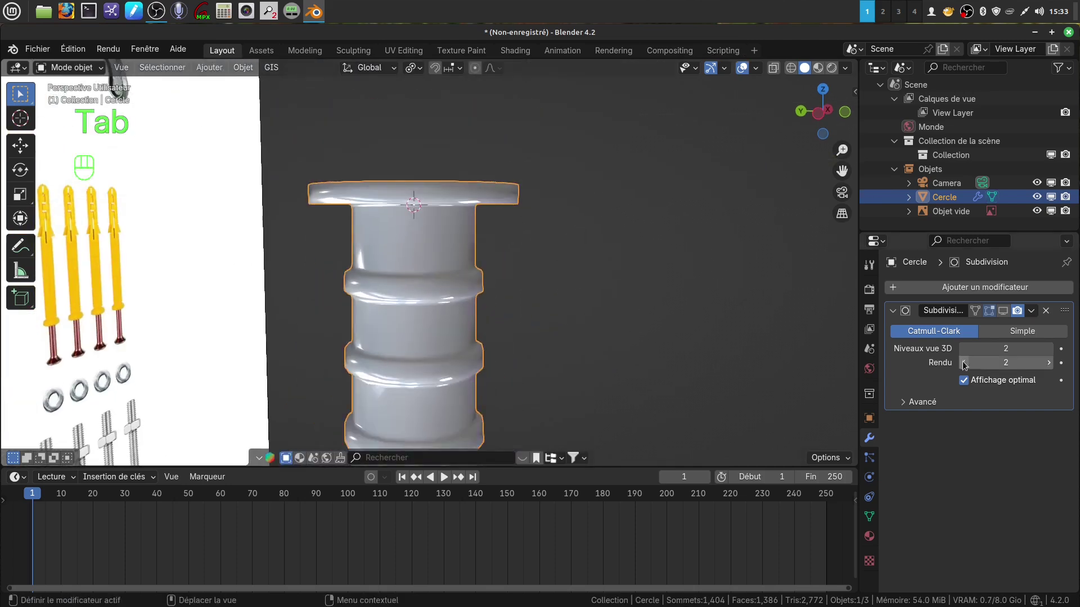
pyautogui.click(1004, 313)
pyautogui.scroll(-6, 520, 360)
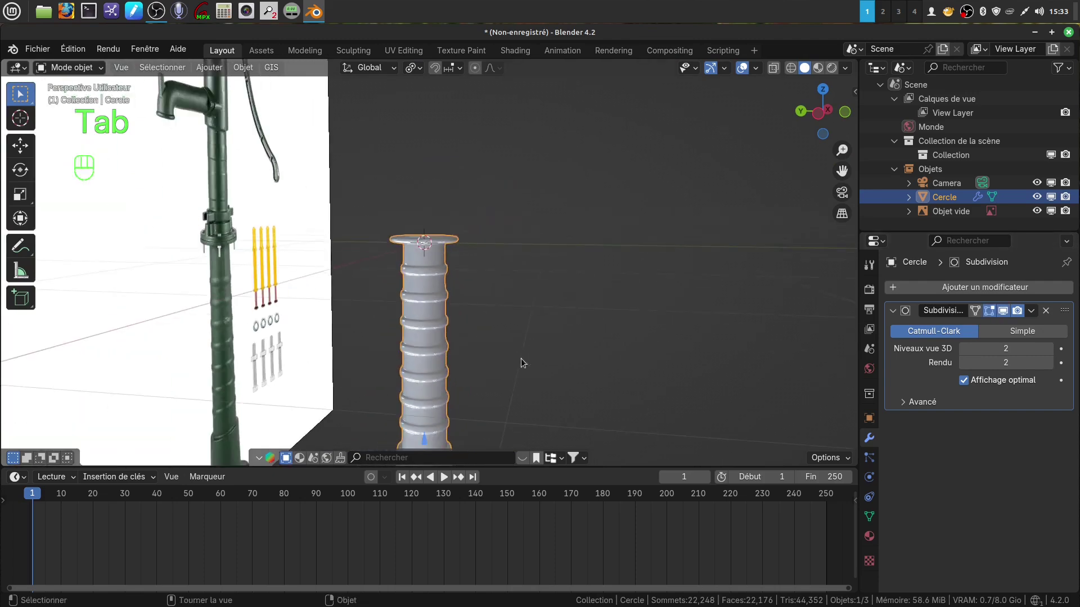
# - Examine the smoothed base, ribbed column and upper flange from several angles and in front view against the pump reference image
pyautogui.scroll(3, 521, 368)
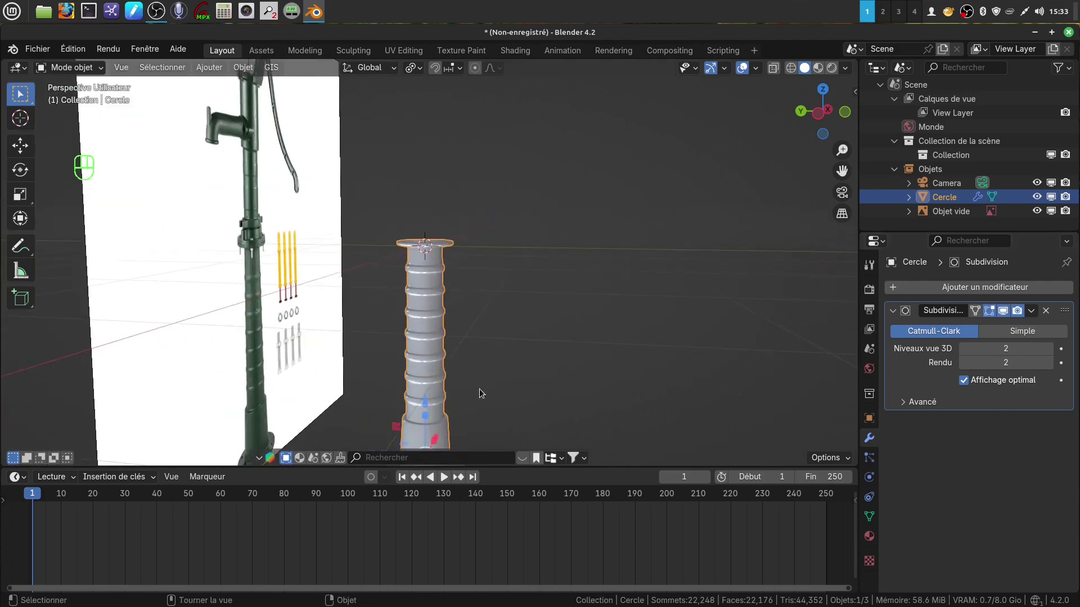
pyautogui.keyDown('shift'); pyautogui.moveTo(479, 389); pyautogui.dragTo(496, 232, button='middle'); pyautogui.keyUp('shift')
pyautogui.scroll(3, 504, 312)
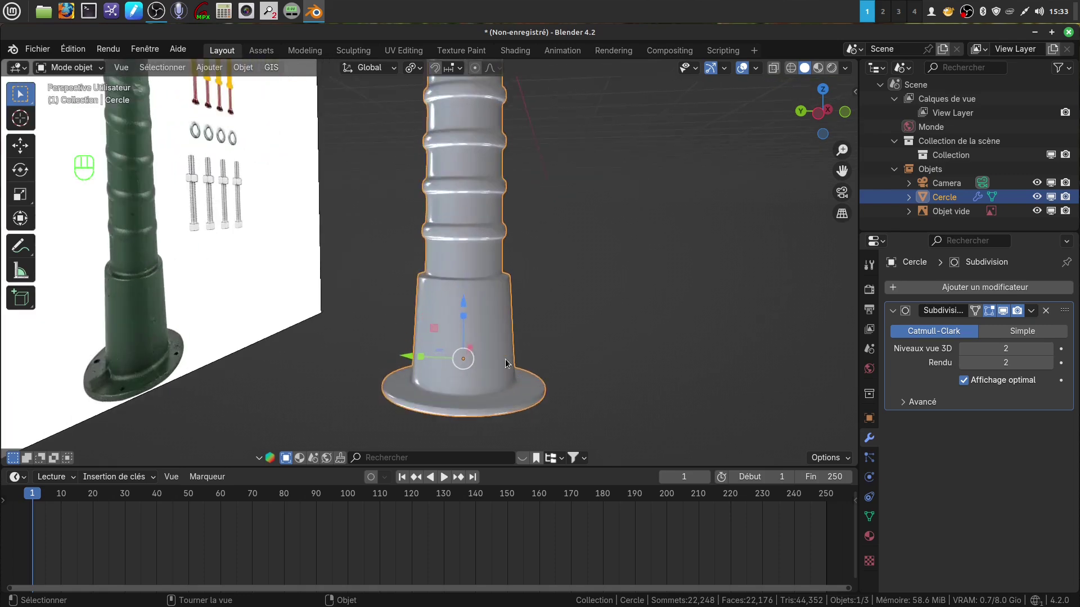
pyautogui.moveTo(489, 349); pyautogui.dragTo(572, 363, button='middle')
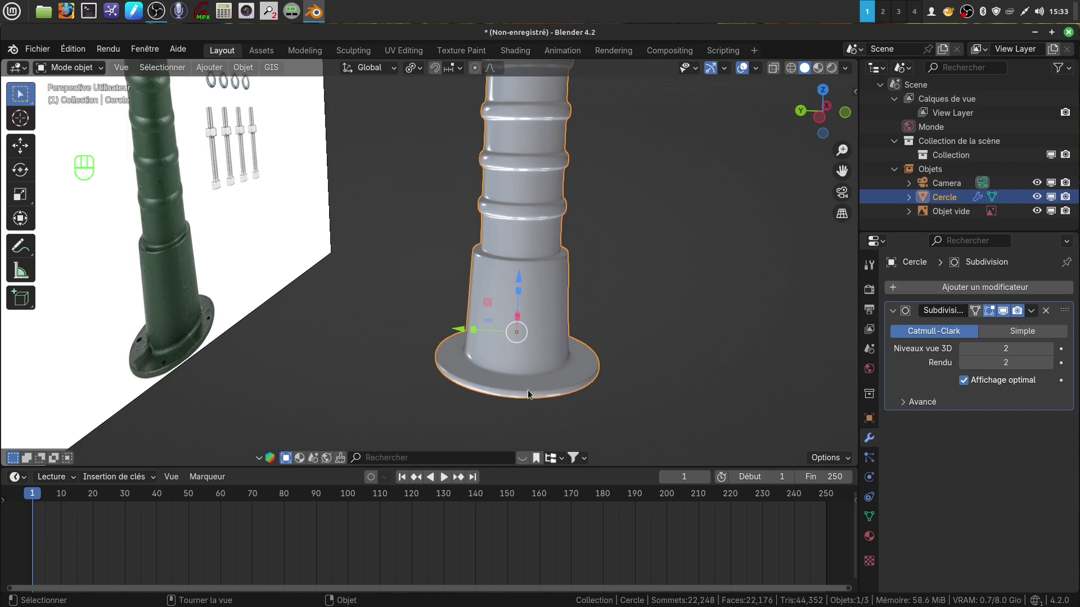
pyautogui.scroll(2, 527, 388)
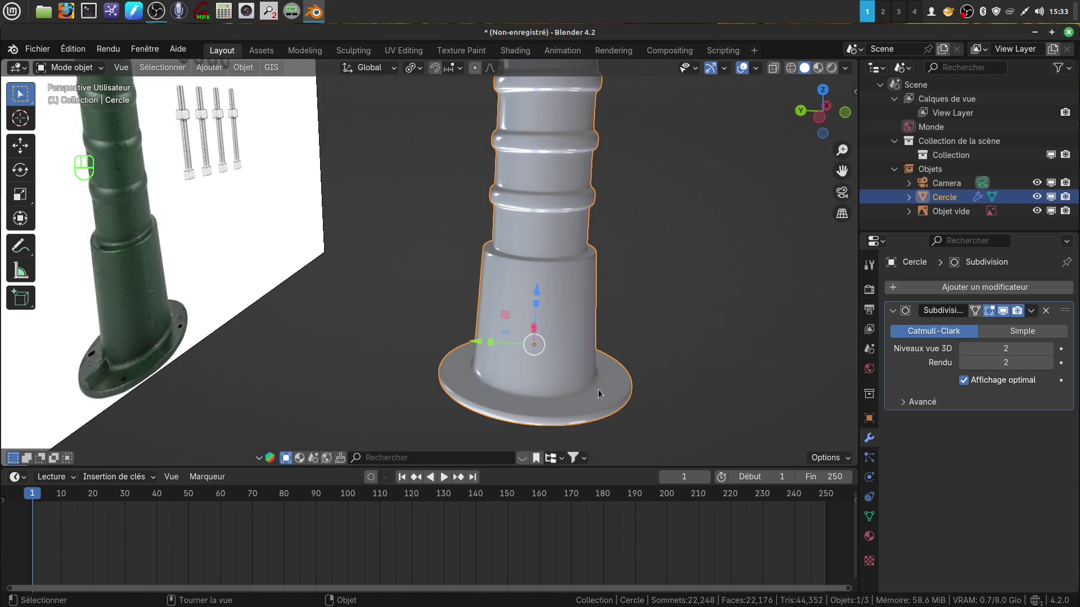
pyautogui.moveTo(602, 391); pyautogui.dragTo(339, 224, button='middle')
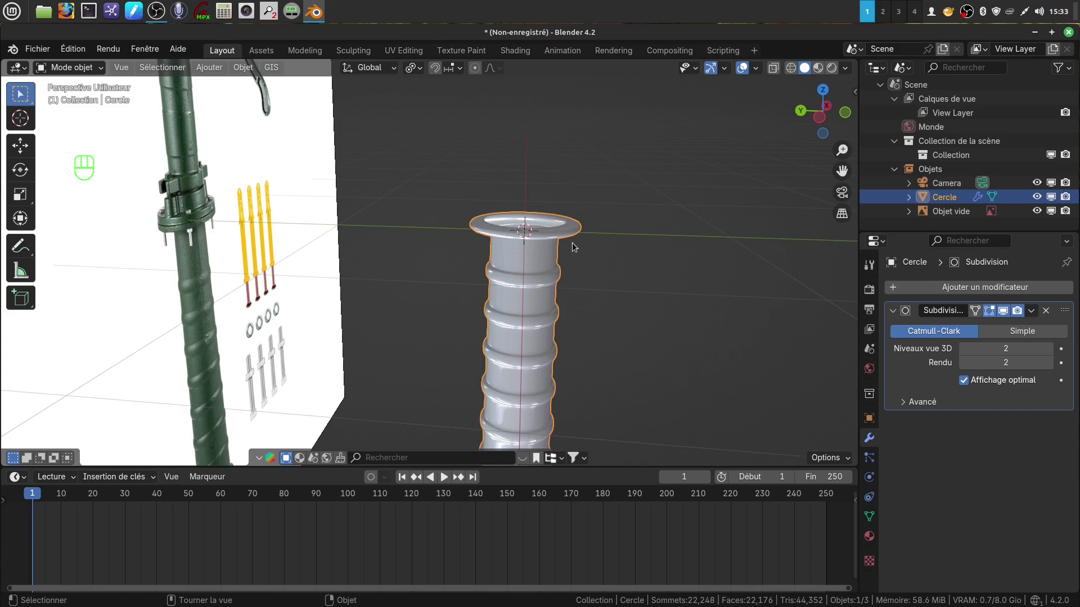
pyautogui.keyDown('shift'); pyautogui.moveTo(532, 265); pyautogui.dragTo(480, 191, button='middle'); pyautogui.keyUp('shift')
pyautogui.scroll(-4, 450, 219)
pyautogui.keyDown('shift'); pyautogui.moveTo(329, 233); pyautogui.dragTo(335, 219, button='middle'); pyautogui.keyUp('shift')
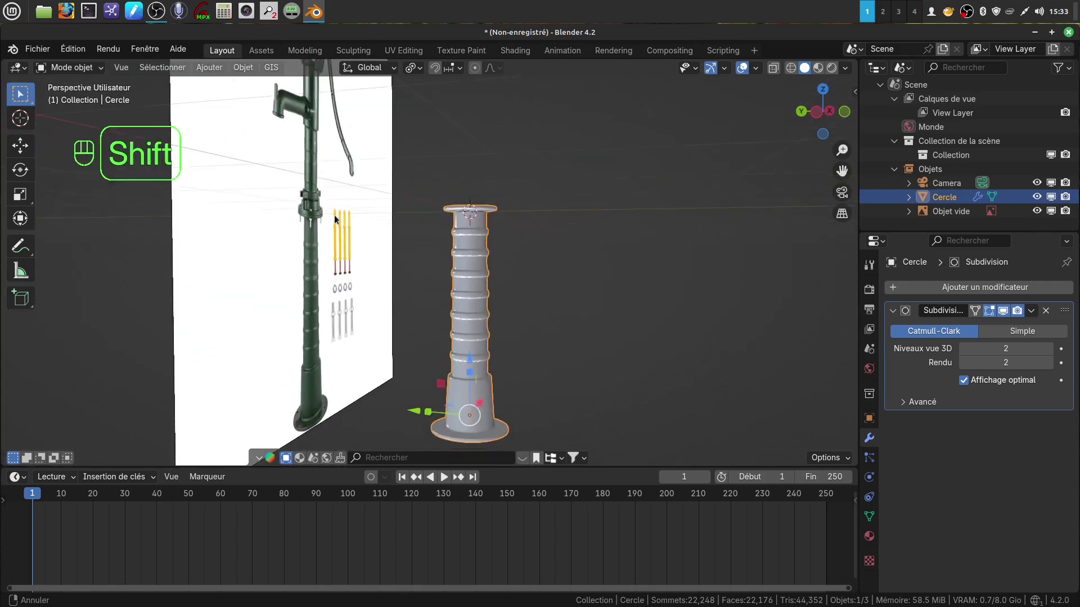
pyautogui.scroll(7, 350, 268)
pyautogui.moveTo(350, 268)
pyautogui.mouseDown(button='middle')
pyautogui.moveTo(323, 259)
pyautogui.moveTo(356, 256)
pyautogui.mouseUp(button='middle')
pyautogui.scroll(-3, 322, 262)
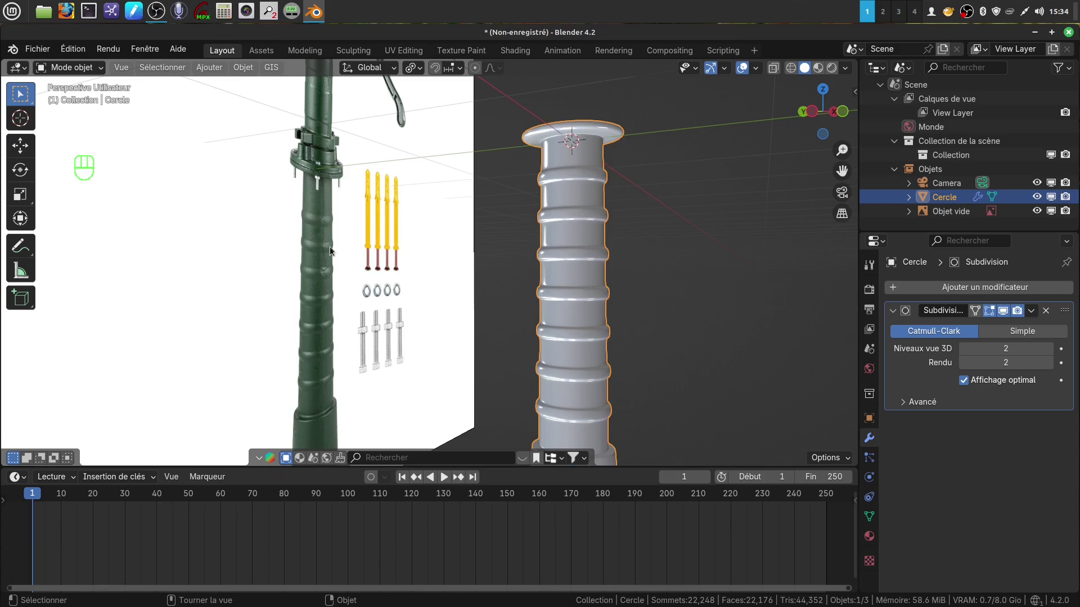
pyautogui.scroll(-5, 509, 304)
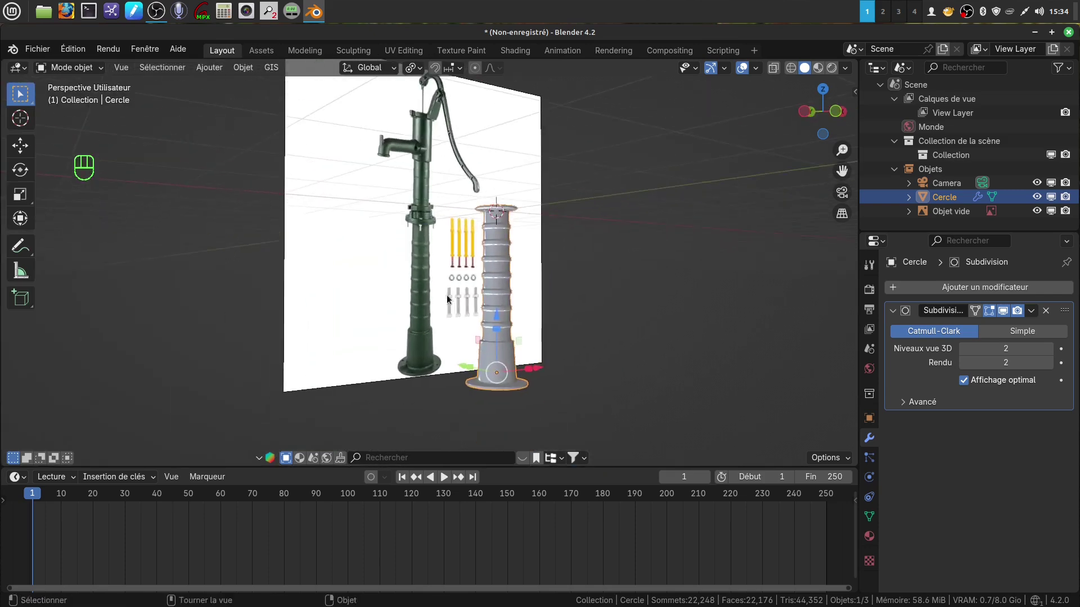
pyautogui.press('KP_1')
pyautogui.scroll(1, 481, 292)
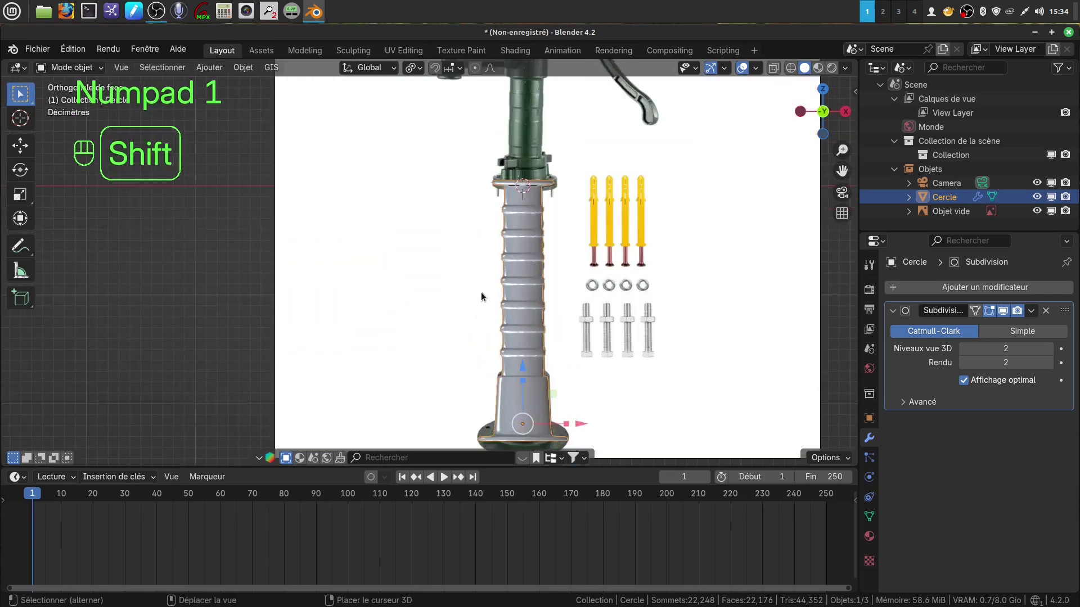
# - Bevel the upper flange's top and bottom outer edge loops by about 0.0086 m with 2 segments, and return to Object Mode
pyautogui.keyDown('shift'); pyautogui.moveTo(481, 292); pyautogui.dragTo(419, 208, button='middle'); pyautogui.keyUp('shift')
pyautogui.scroll(1, 417, 196)
pyautogui.scroll(1, 460, 301)
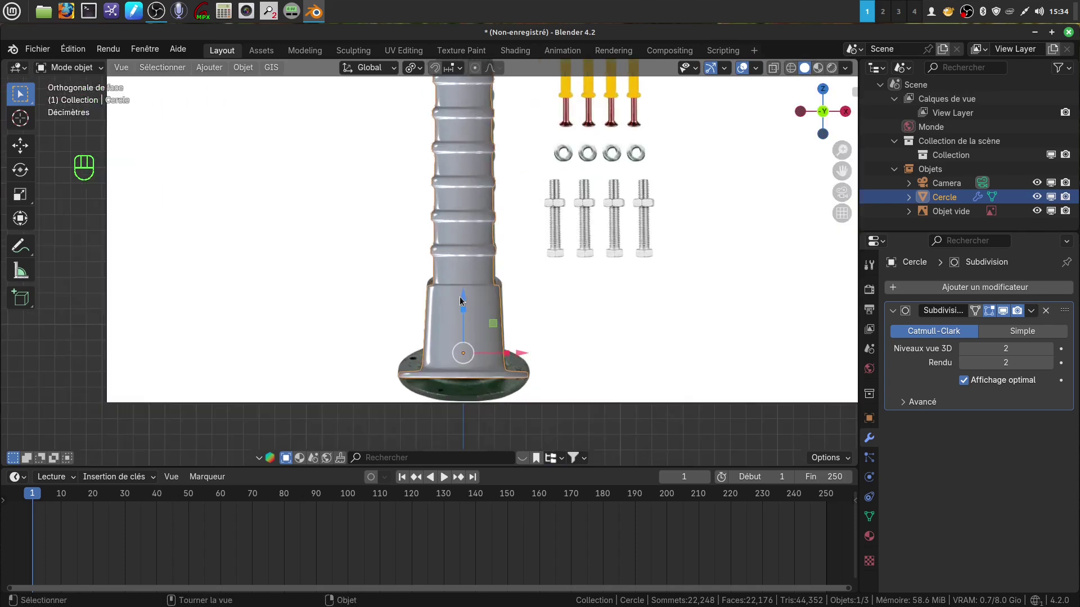
pyautogui.keyDown('shift'); pyautogui.moveTo(460, 300); pyautogui.dragTo(473, 139, button='middle'); pyautogui.keyUp('shift')
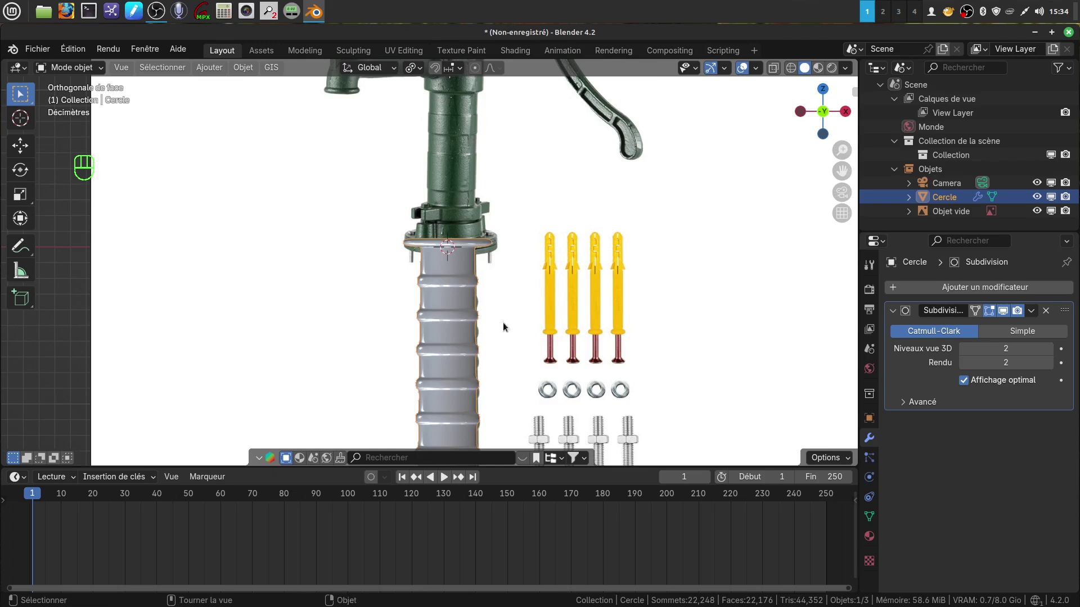
pyautogui.scroll(2, 503, 322)
pyautogui.keyDown('shift'); pyautogui.moveTo(482, 246); pyautogui.dragTo(509, 305, button='middle'); pyautogui.keyUp('shift')
pyautogui.scroll(3, 493, 356)
pyautogui.press('Tab')
pyautogui.scroll(1, 503, 311)
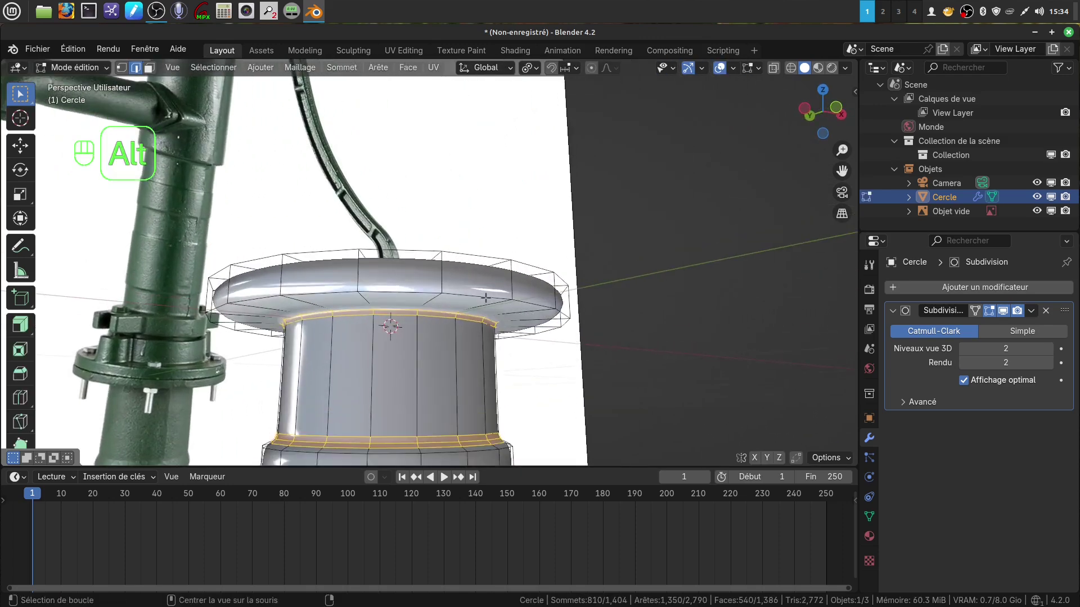
pyautogui.keyDown('alt'); pyautogui.click(486, 297); pyautogui.keyUp('alt')
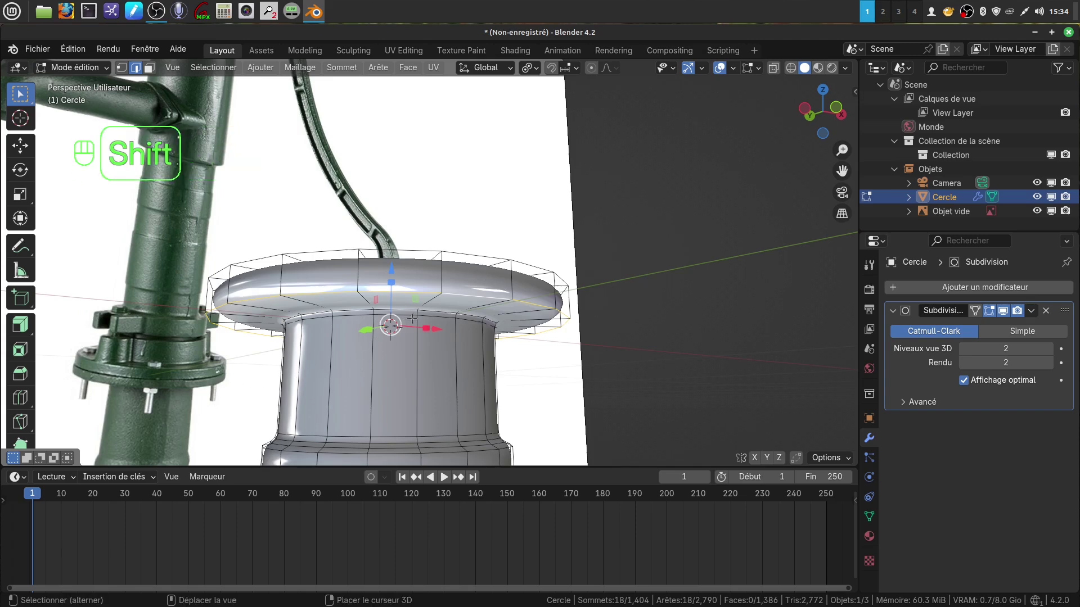
pyautogui.keyDown('alt'); pyautogui.keyDown('shift'); pyautogui.click(454, 248); pyautogui.keyUp('shift'); pyautogui.keyUp('alt')
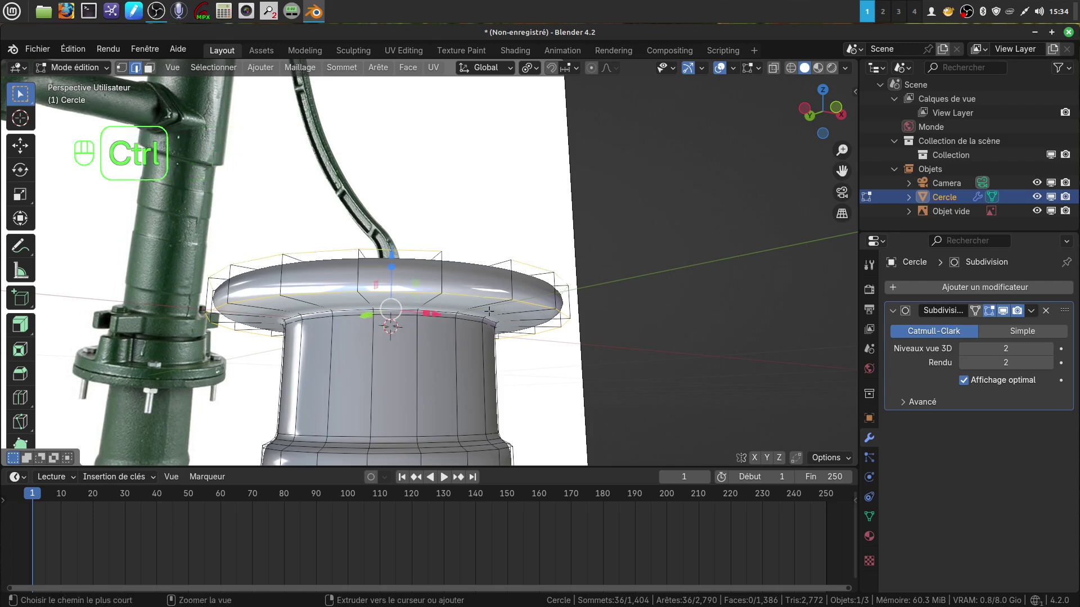
pyautogui.hotkey('ctrl', 'b')
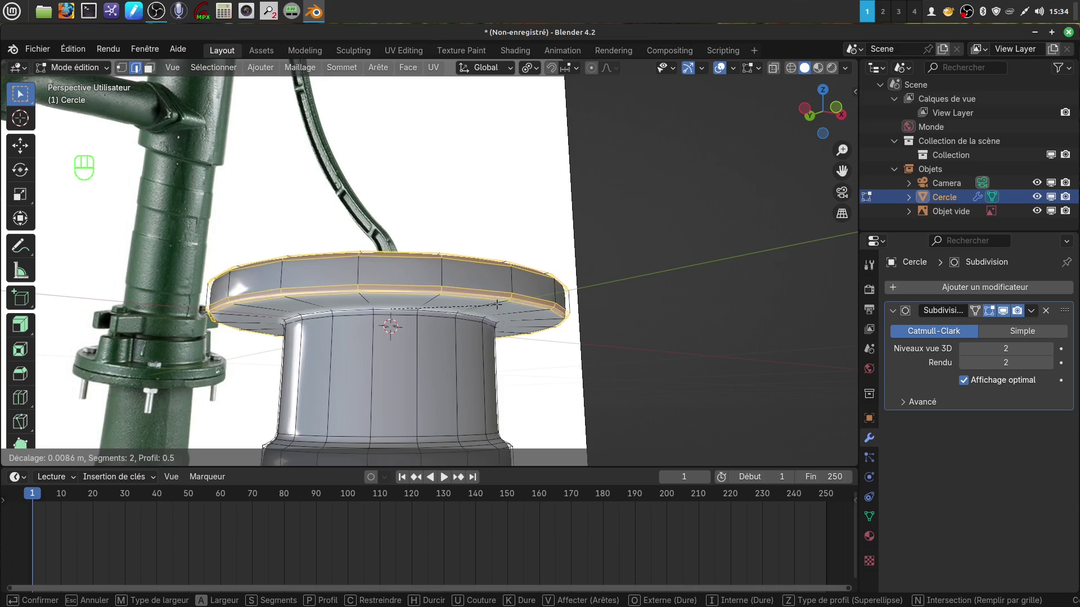
pyautogui.click(497, 305)
pyautogui.moveTo(499, 296); pyautogui.dragTo(474, 324, button='middle')
pyautogui.press('Tab')
# - Examine the bevelled flange in perspective and front views against the flange and bolts in the reference photo
pyautogui.press('shift')
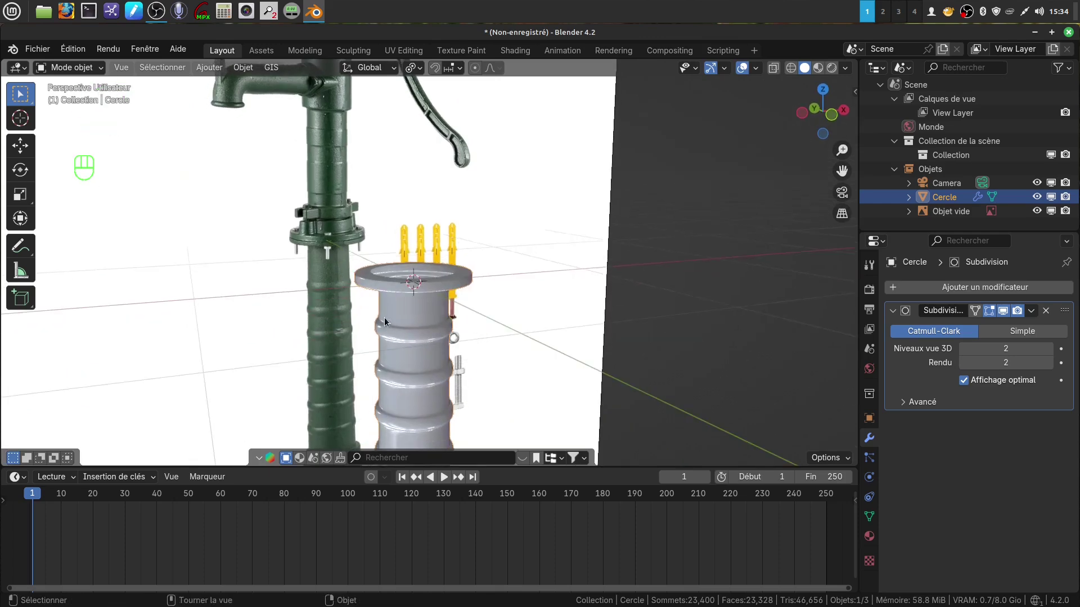
pyautogui.scroll(3, 360, 282)
pyautogui.keyDown('shift'); pyautogui.moveTo(360, 283); pyautogui.dragTo(405, 320, button='middle'); pyautogui.keyUp('shift')
pyautogui.scroll(3, 308, 285)
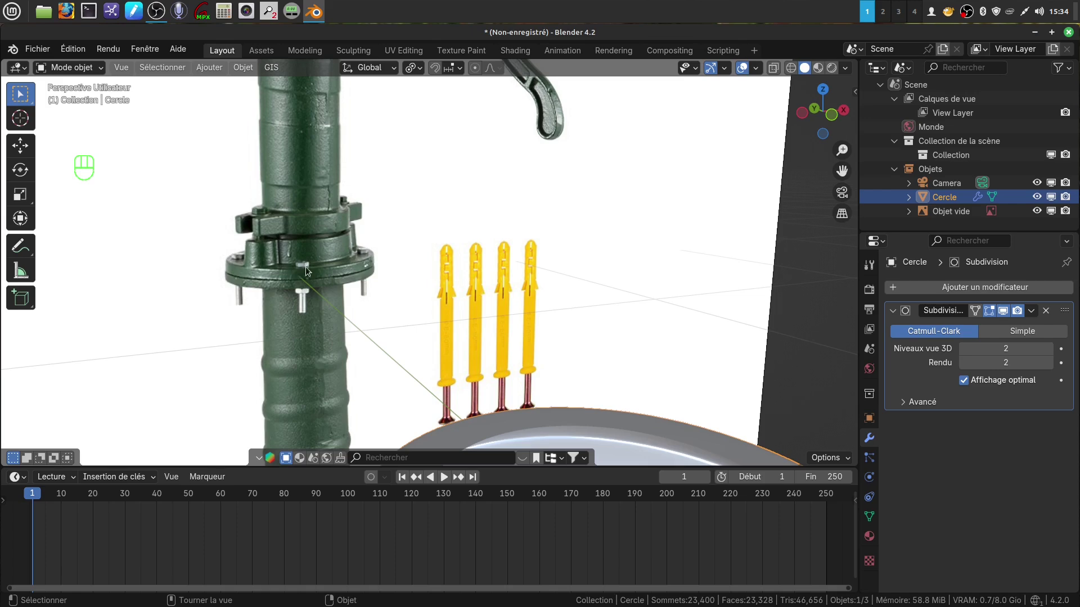
pyautogui.moveTo(306, 267); pyautogui.dragTo(282, 262, button='middle')
pyautogui.scroll(-2, 337, 292)
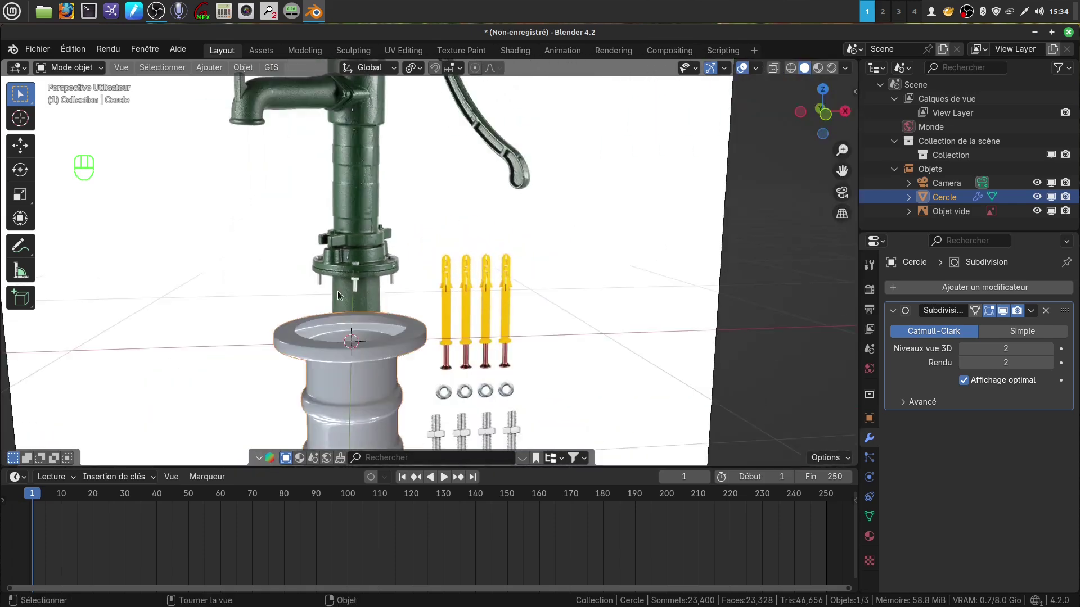
pyautogui.scroll(-2, 337, 291)
pyautogui.moveTo(387, 310); pyautogui.dragTo(443, 274, button='middle')
pyautogui.press('KP_1')
pyautogui.scroll(2, 376, 289)
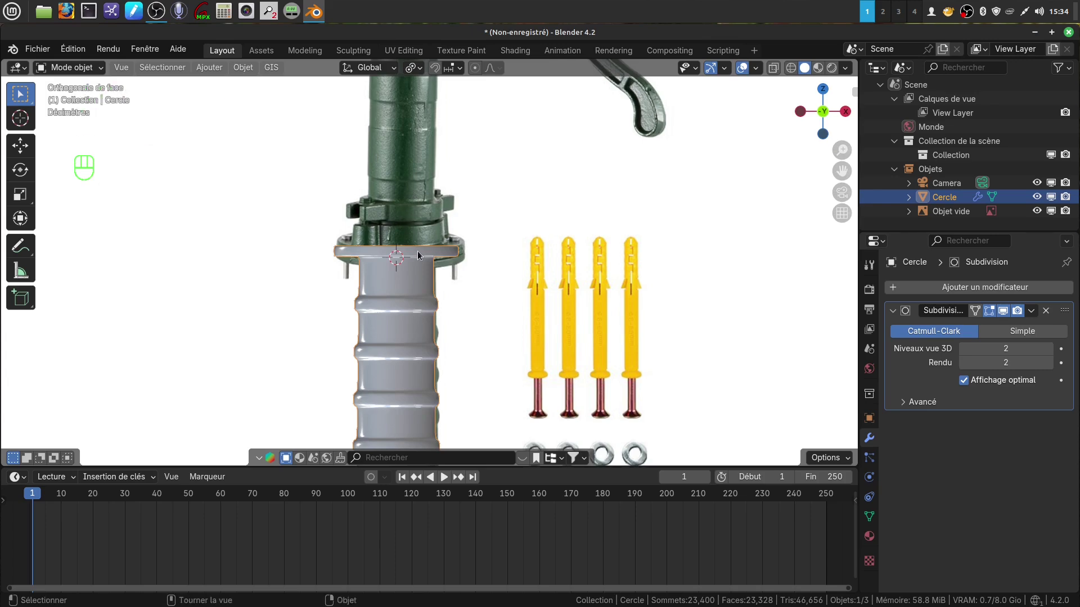
pyautogui.keyDown('shift'); pyautogui.moveTo(401, 270); pyautogui.dragTo(404, 251, button='middle'); pyautogui.keyUp('shift')
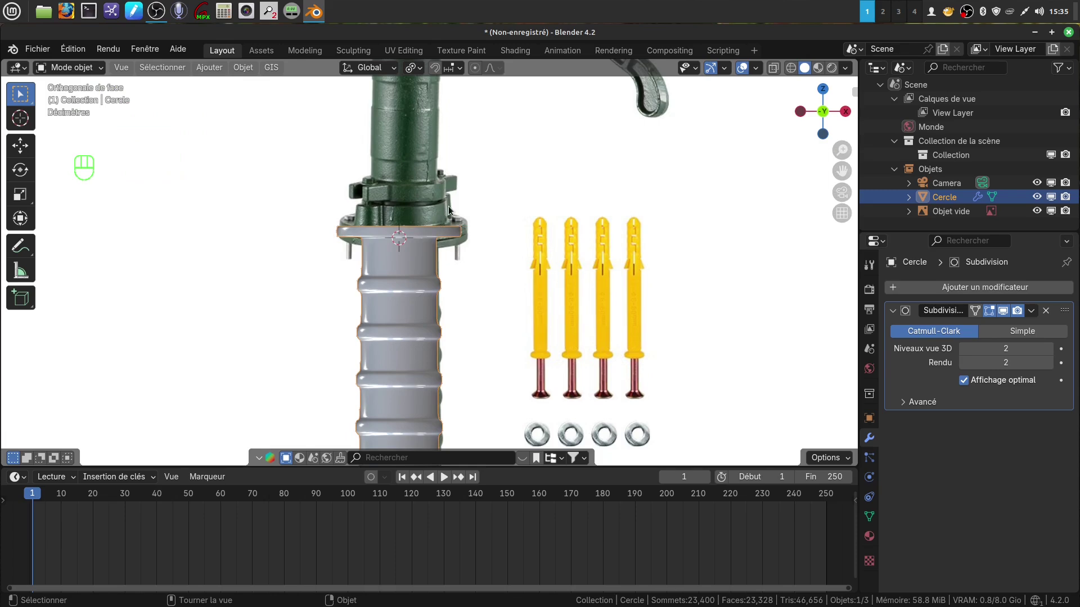
pyautogui.keyDown('shift'); pyautogui.moveTo(440, 262); pyautogui.dragTo(451, 290, button='middle'); pyautogui.keyUp('shift')
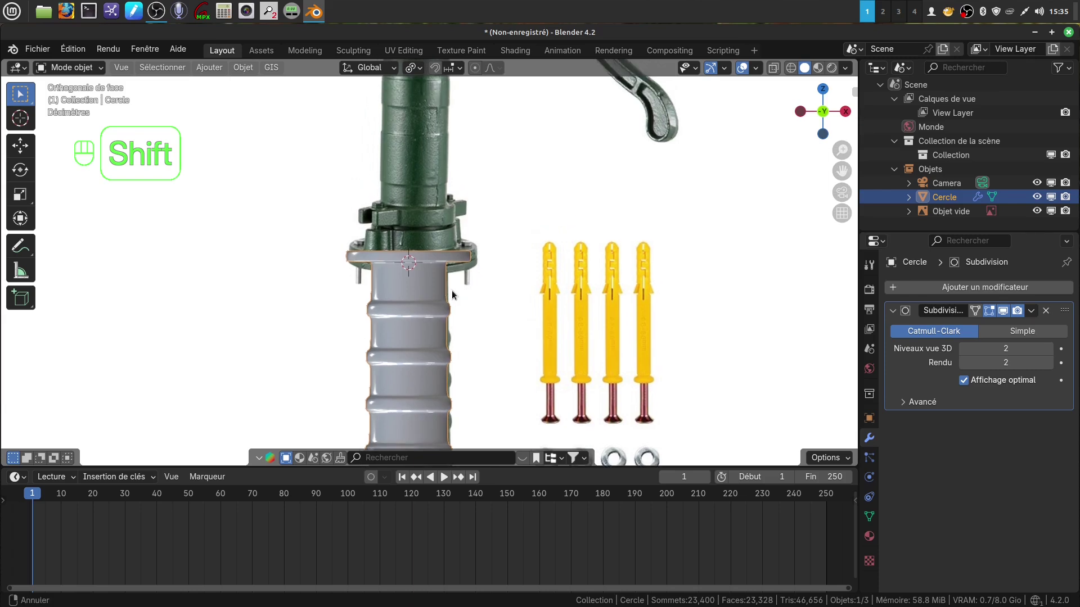
pyautogui.scroll(3, 448, 320)
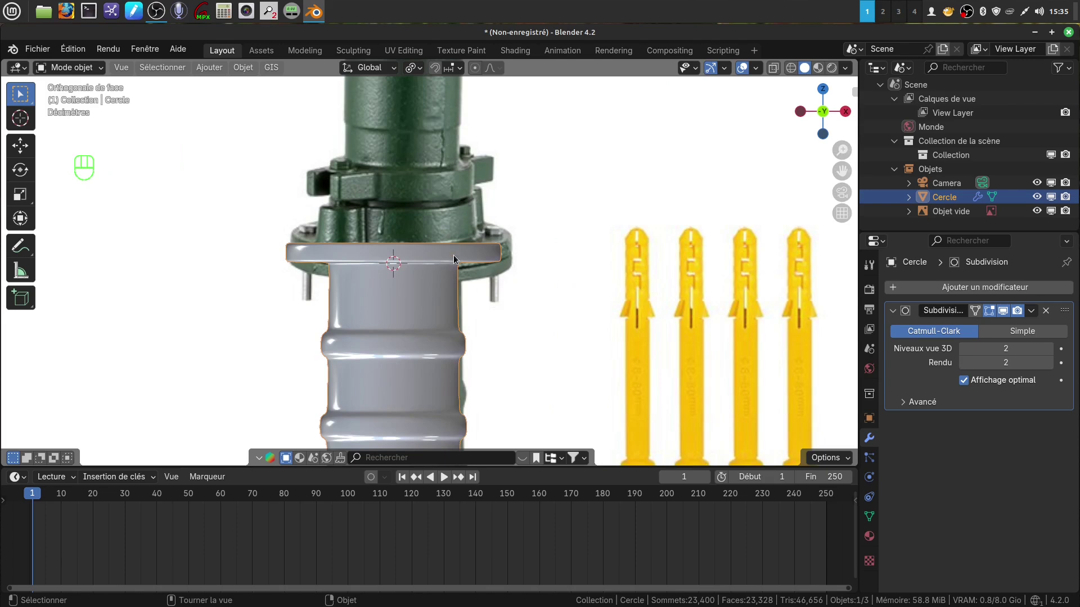
pyautogui.moveTo(454, 259); pyautogui.dragTo(440, 318, button='middle')
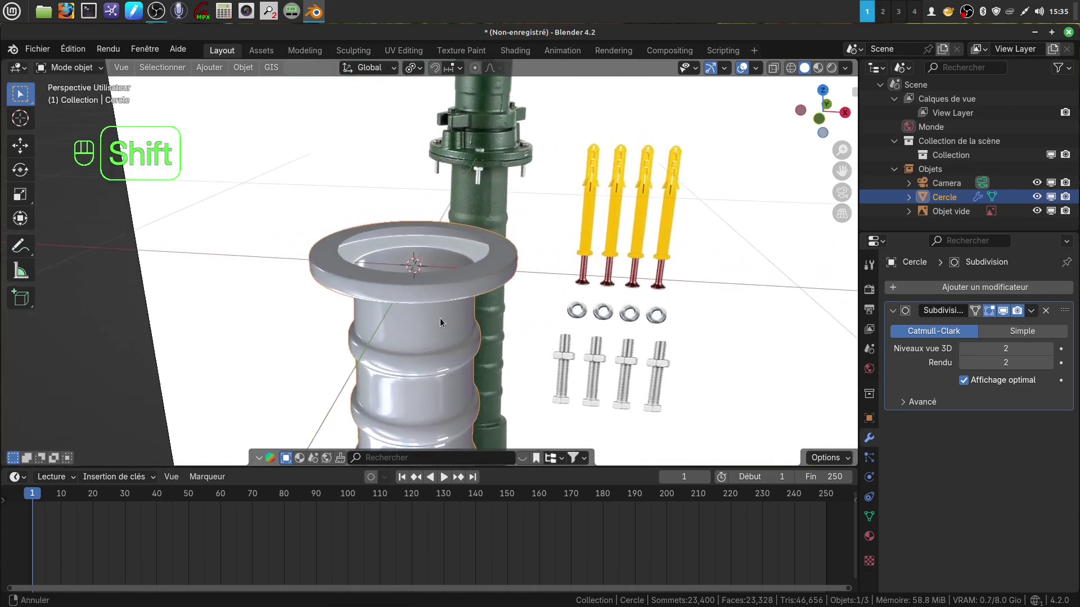
pyautogui.scroll(2, 446, 335)
pyautogui.scroll(2, 445, 336)
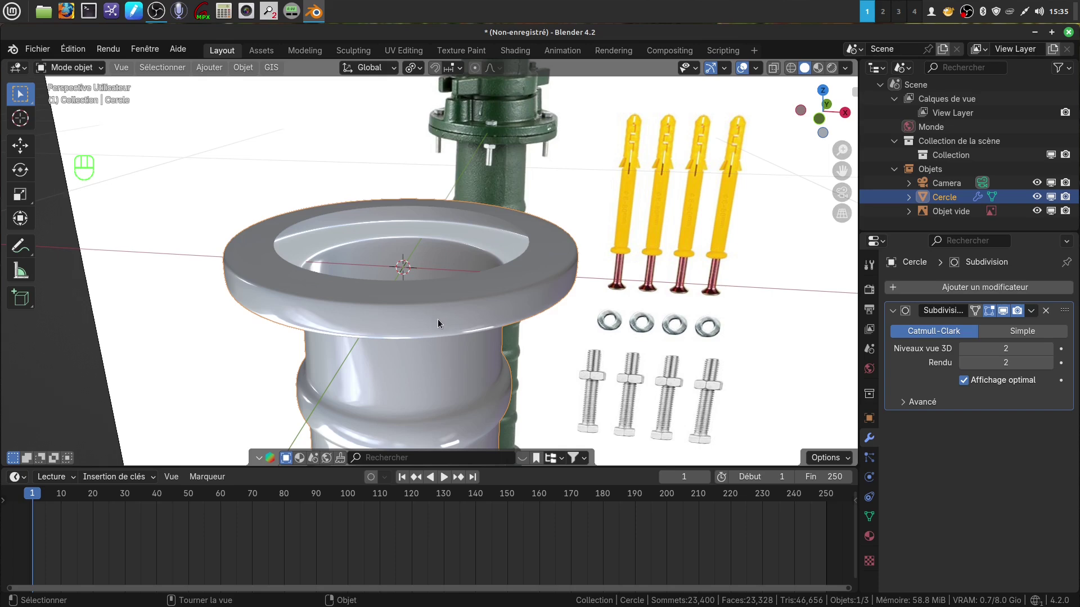
# - Enter Edit Mode on the column, deselect its whole mesh and switch to face selection
pyautogui.press('Tab')
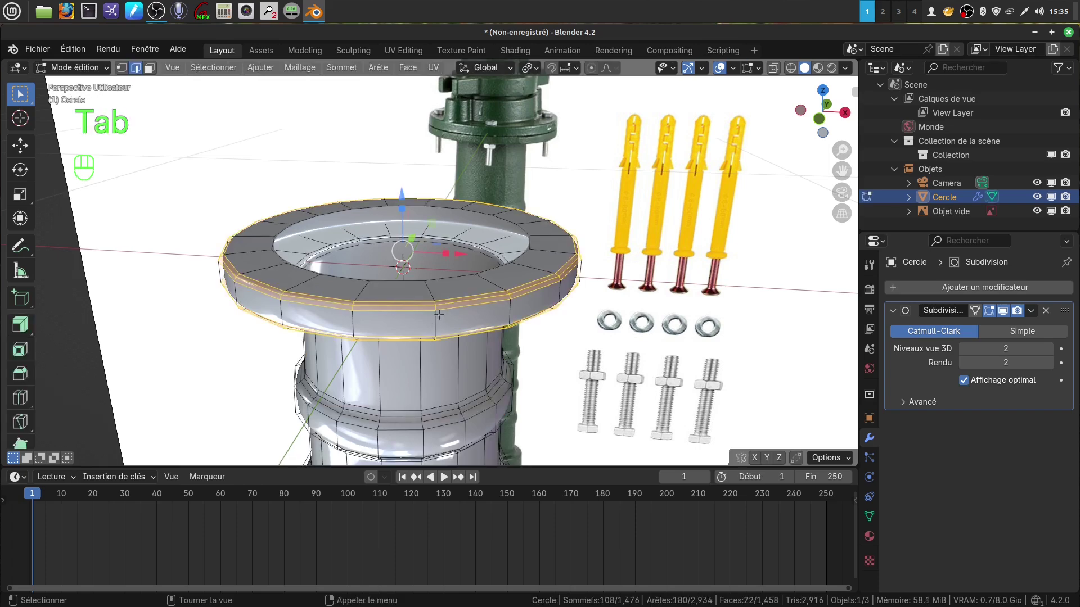
pyautogui.hotkey('alt', 'a')
pyautogui.moveTo(439, 315); pyautogui.dragTo(301, 202, button='middle')
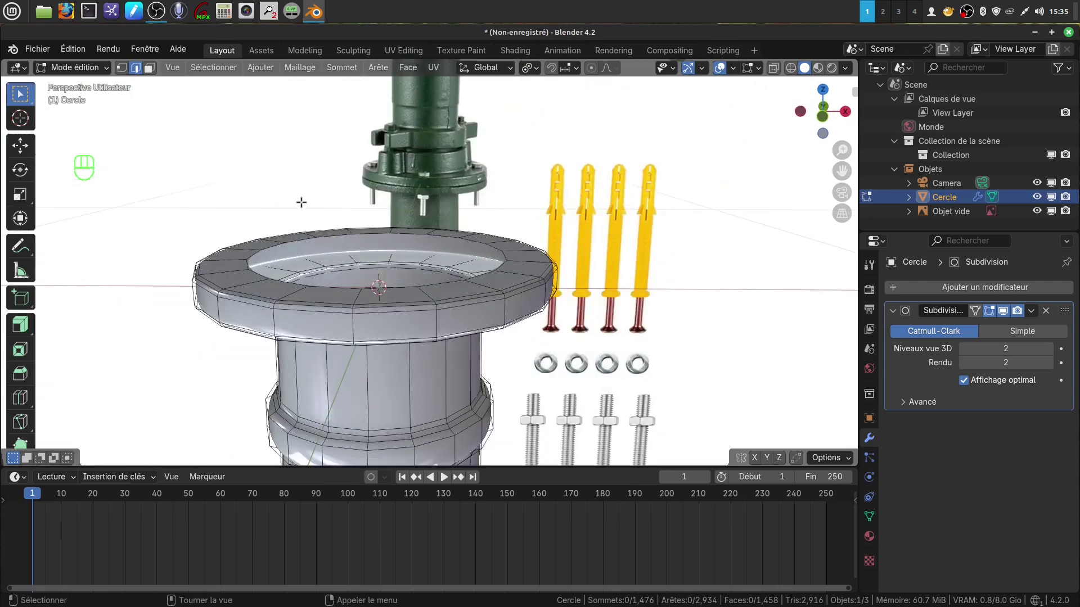
pyautogui.click(150, 68)
pyautogui.scroll(2, 375, 369)
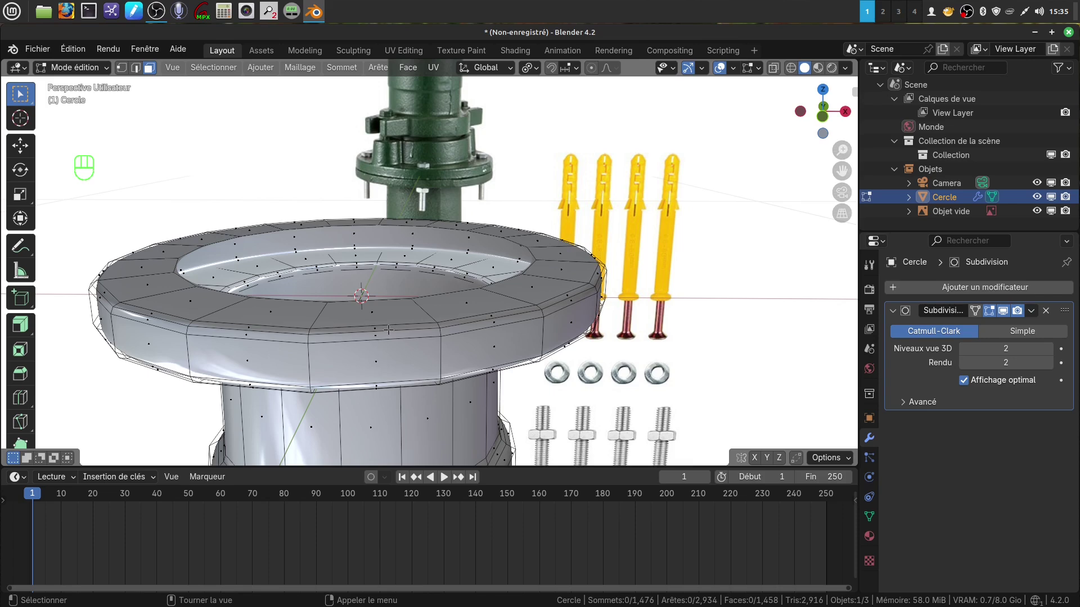
# - Compare the flange with the reference photo from the front, and check the whole column's mesh in perspective
pyautogui.moveTo(388, 330); pyautogui.dragTo(378, 221, button='middle')
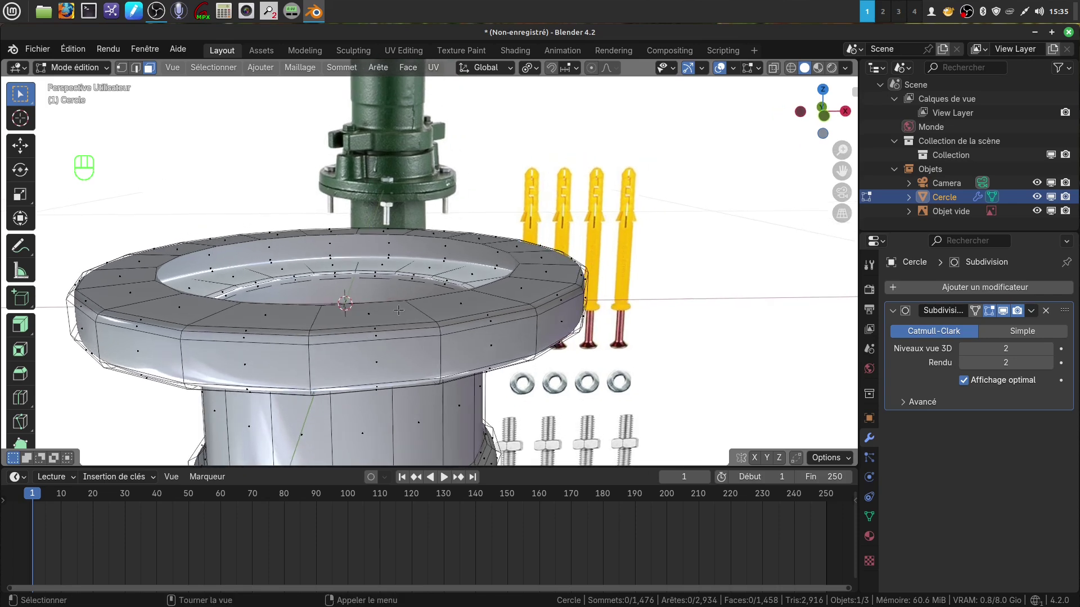
pyautogui.scroll(-3, 398, 311)
pyautogui.moveTo(398, 310); pyautogui.dragTo(403, 287, button='middle')
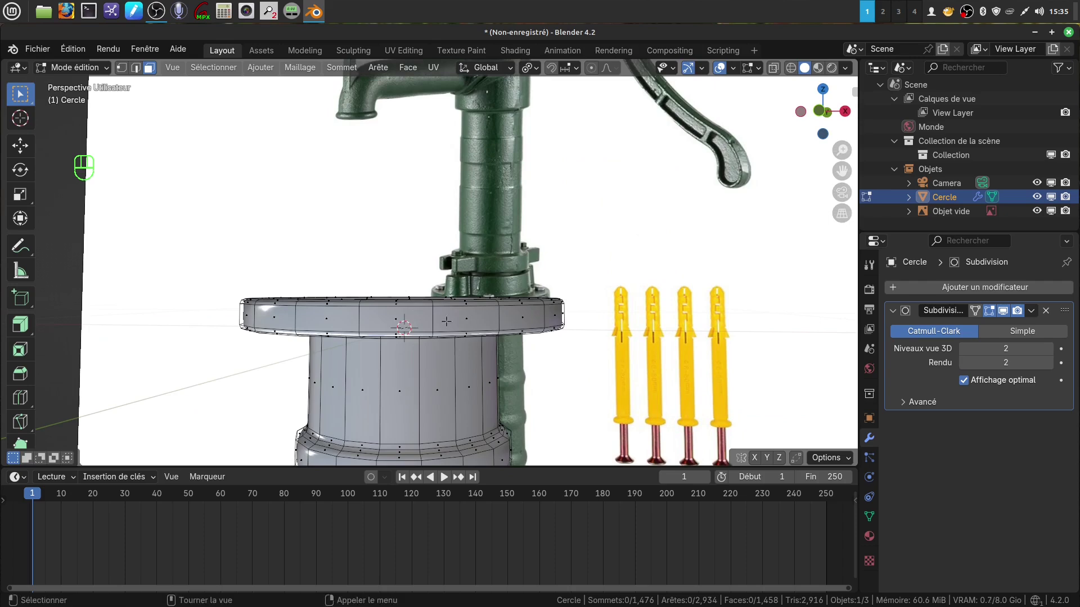
pyautogui.press('KP_1')
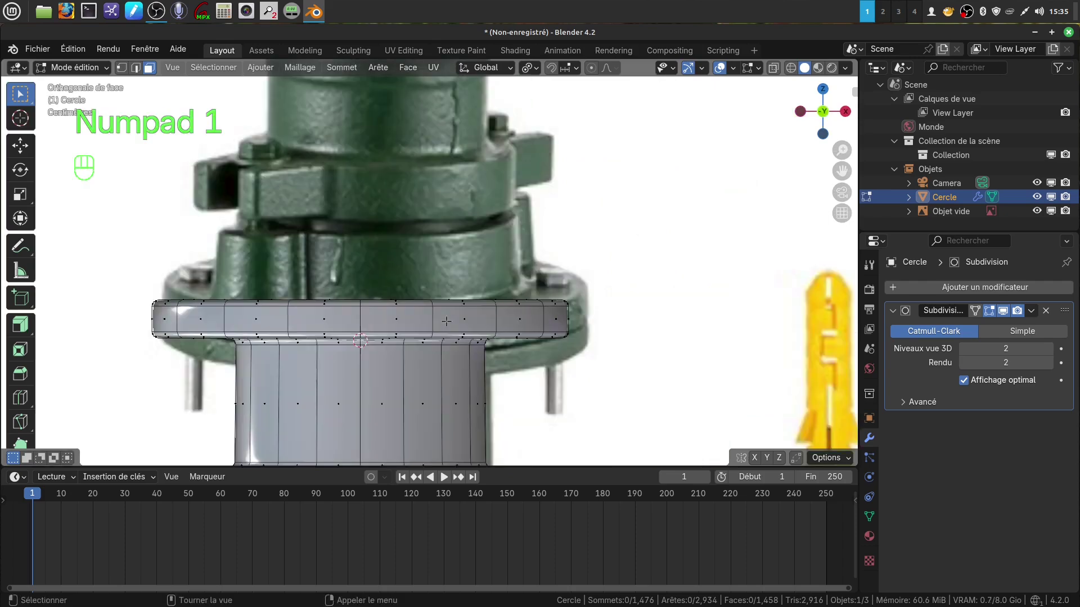
pyautogui.scroll(-2, 446, 321)
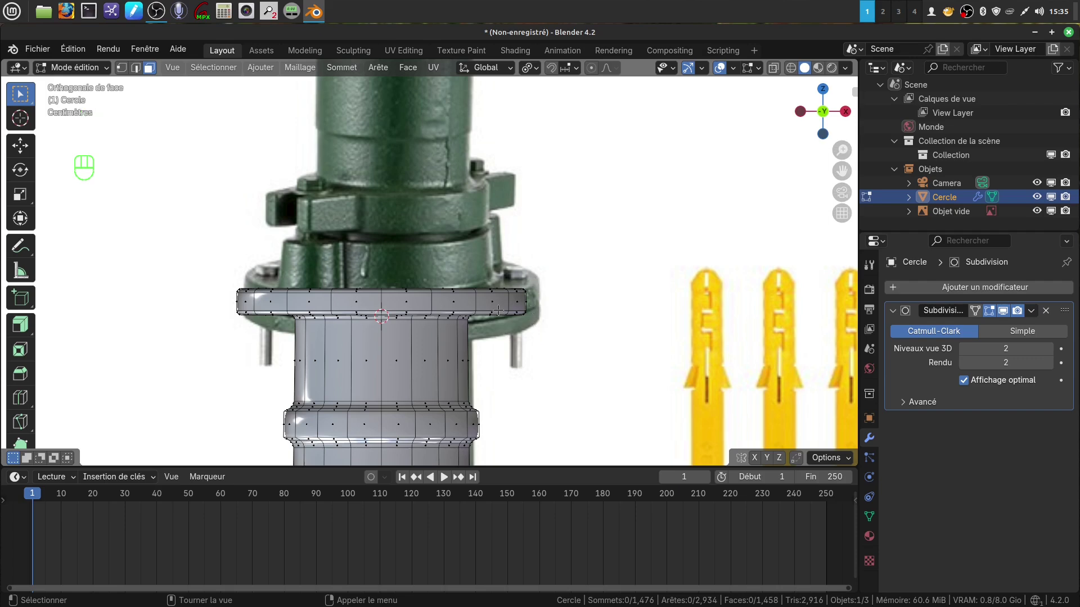
pyautogui.moveTo(498, 310); pyautogui.dragTo(482, 262, button='middle')
pyautogui.scroll(-7, 448, 354)
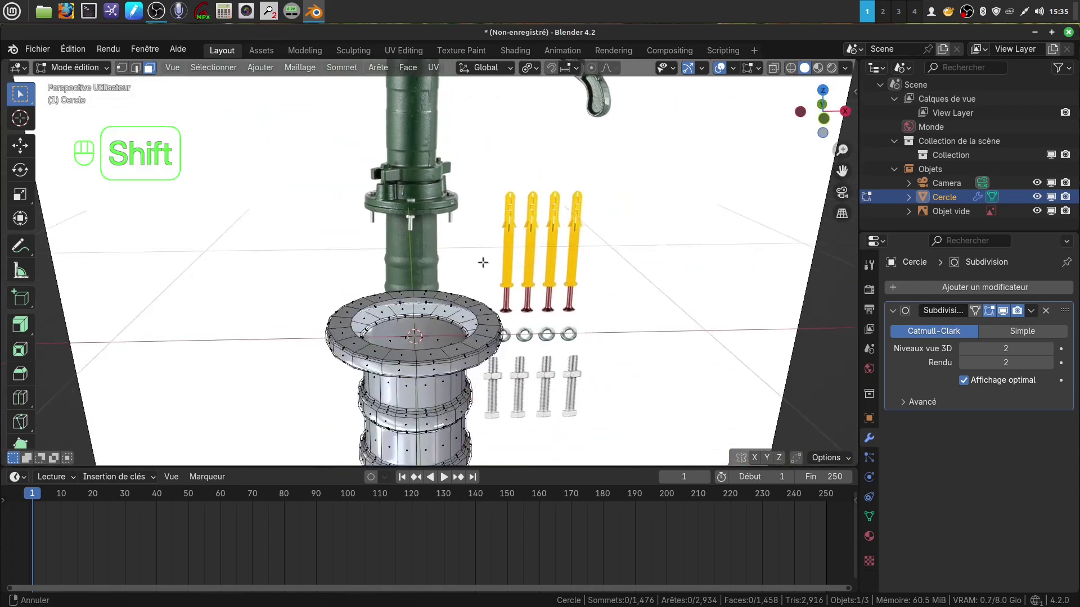
pyautogui.scroll(-5, 483, 262)
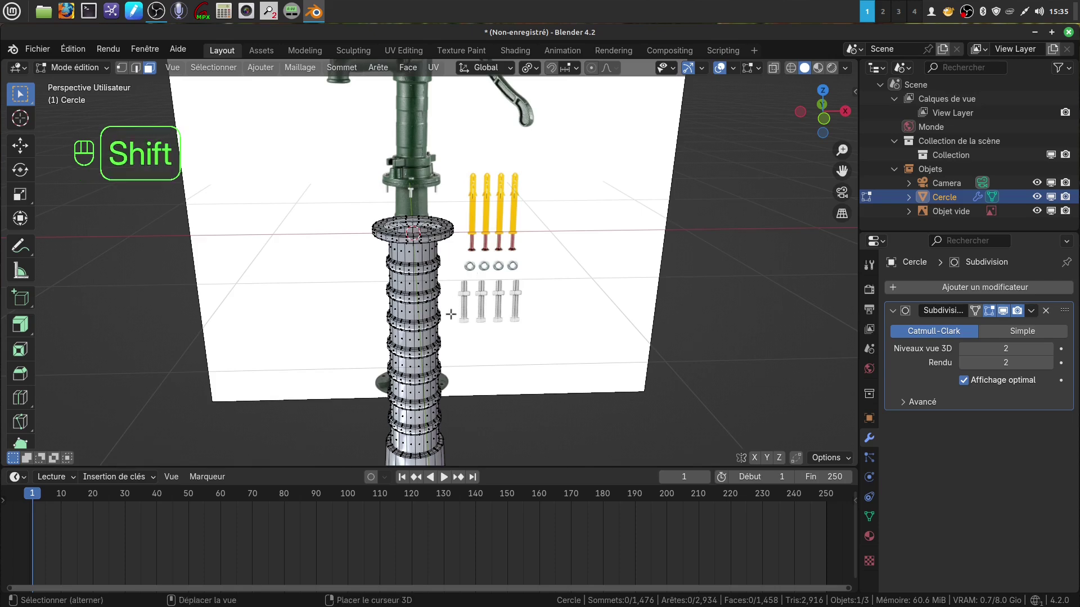
pyautogui.keyDown('shift'); pyautogui.moveTo(450, 314); pyautogui.dragTo(439, 272, button='middle'); pyautogui.keyUp('shift')
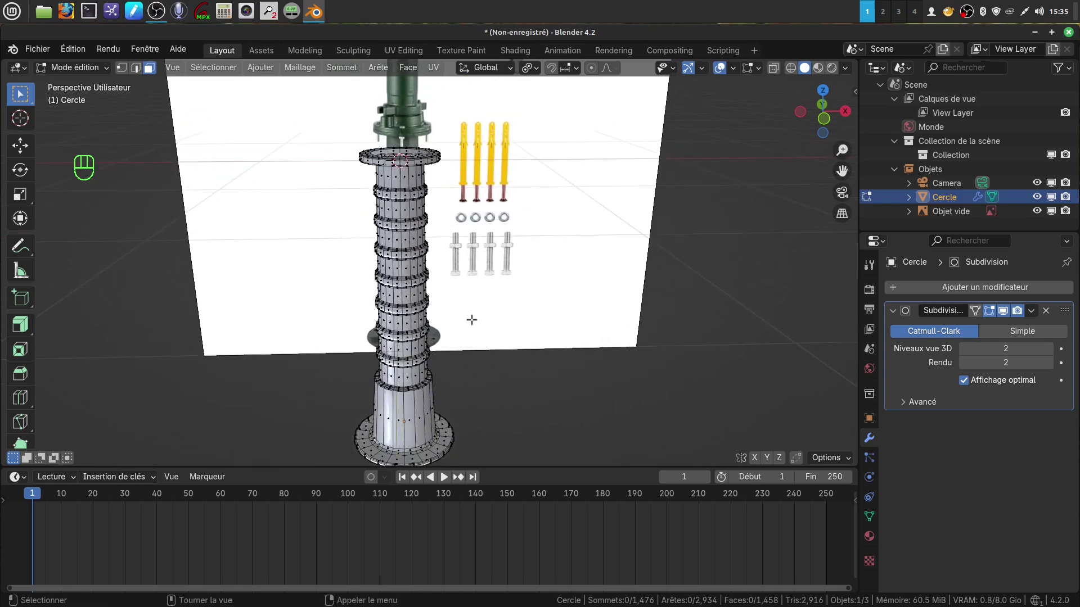
pyautogui.press('Tab')
pyautogui.press('Tab')
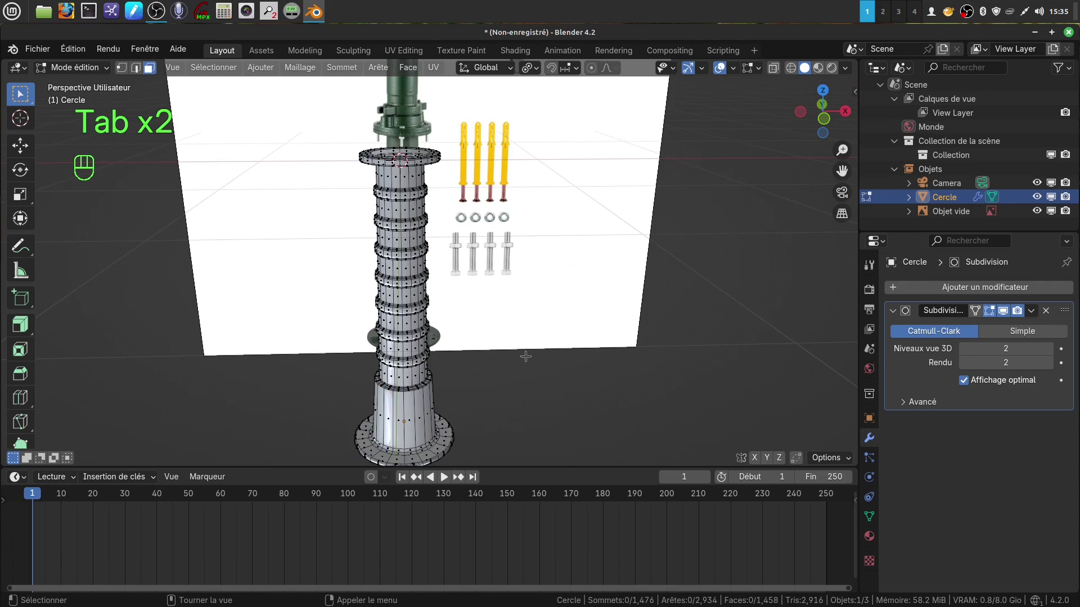
# - Show the face orientation overlay and flip the normals of all the column's faces
pyautogui.press('q')
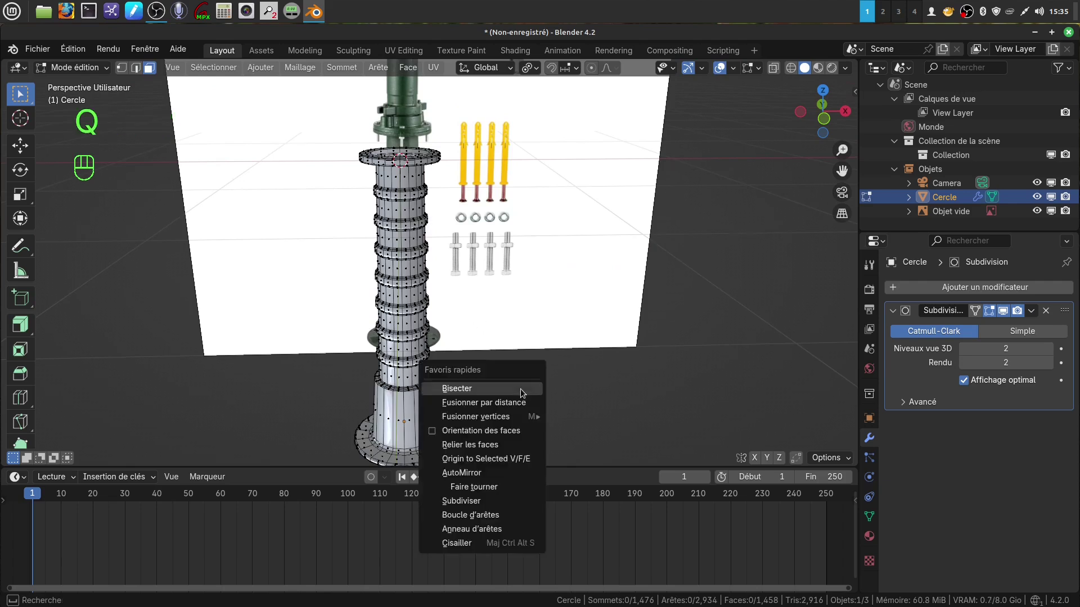
pyautogui.click(434, 431)
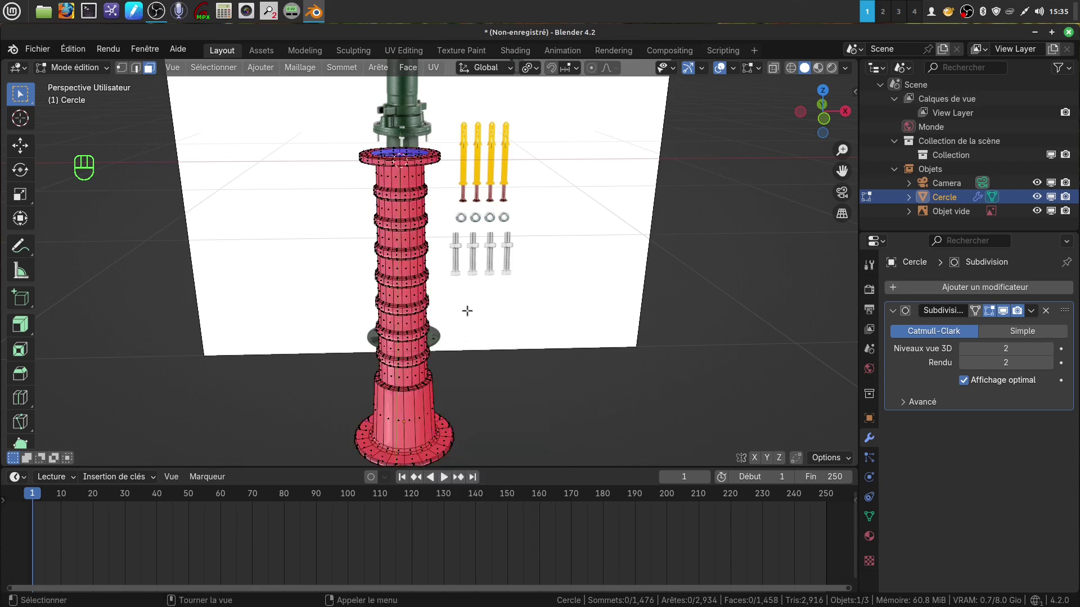
pyautogui.press('a')
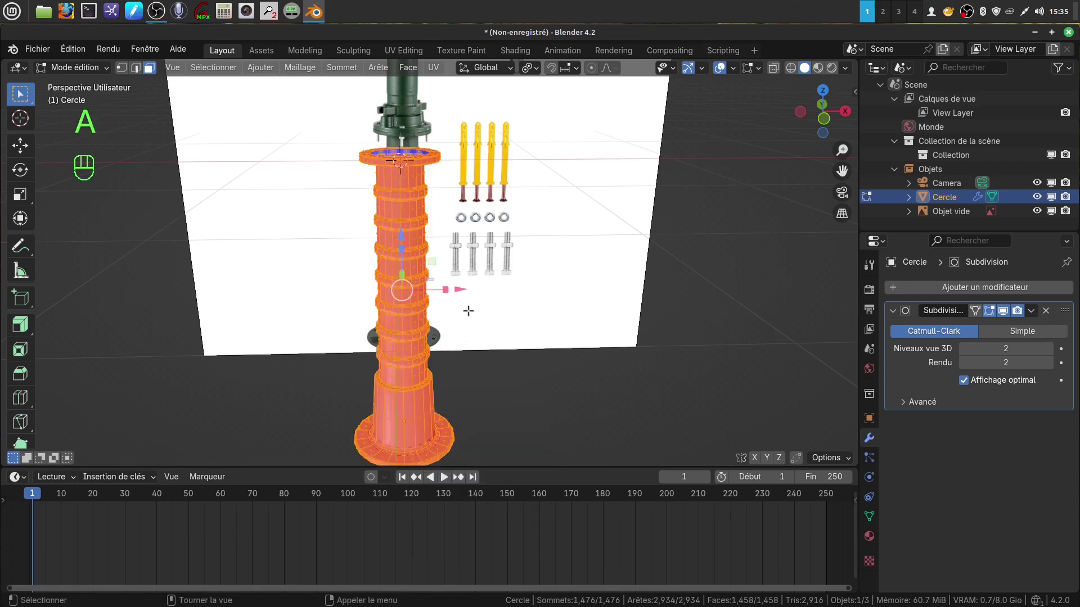
pyautogui.click(303, 68)
pyautogui.moveTo(327, 303)
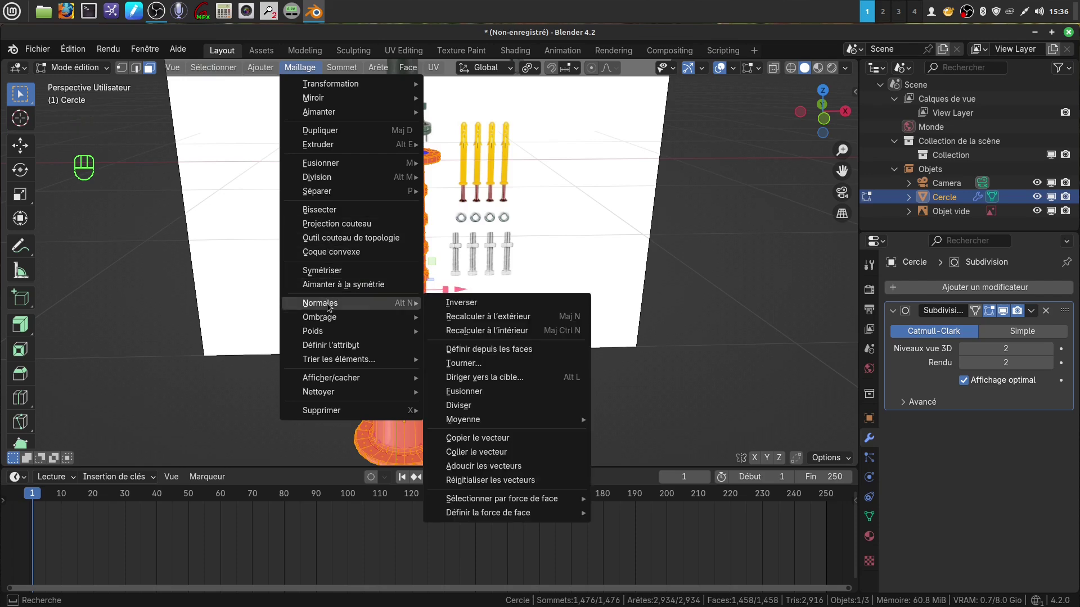
pyautogui.click(461, 302)
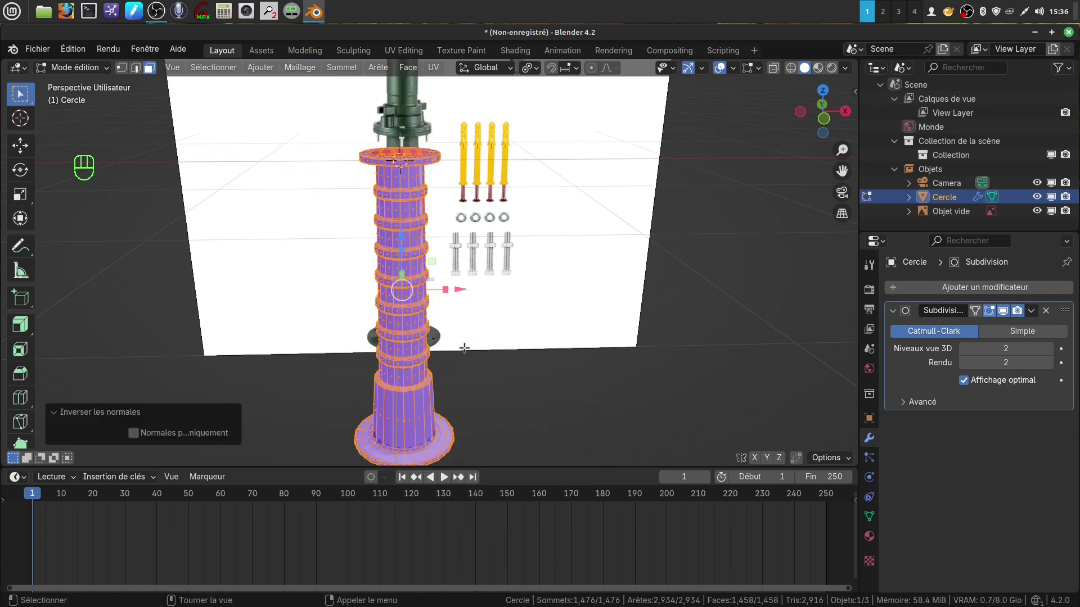
# - Hide the face orientation overlay and return to Object Mode
pyautogui.press('q')
pyautogui.click(378, 348)
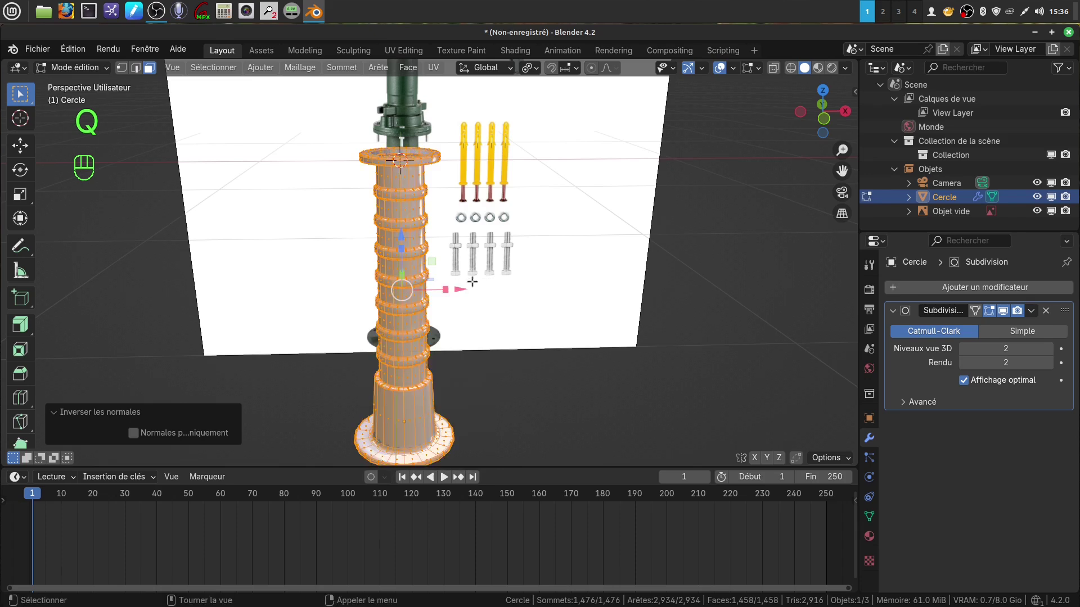
pyautogui.press('Tab')
# - Inspect the column's upper flange from above and from below
pyautogui.scroll(2, 454, 286)
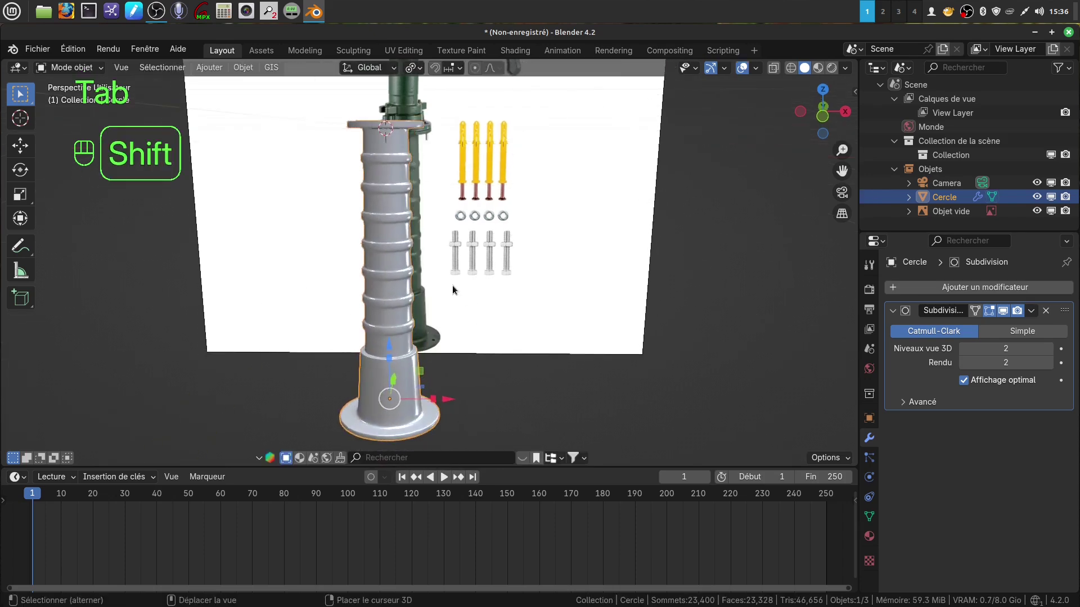
pyautogui.keyDown('shift'); pyautogui.moveTo(452, 285); pyautogui.dragTo(443, 418, button='middle'); pyautogui.keyUp('shift')
pyautogui.scroll(4, 443, 417)
pyautogui.keyDown('shift'); pyautogui.moveTo(444, 360); pyautogui.dragTo(444, 252, button='middle'); pyautogui.keyUp('shift')
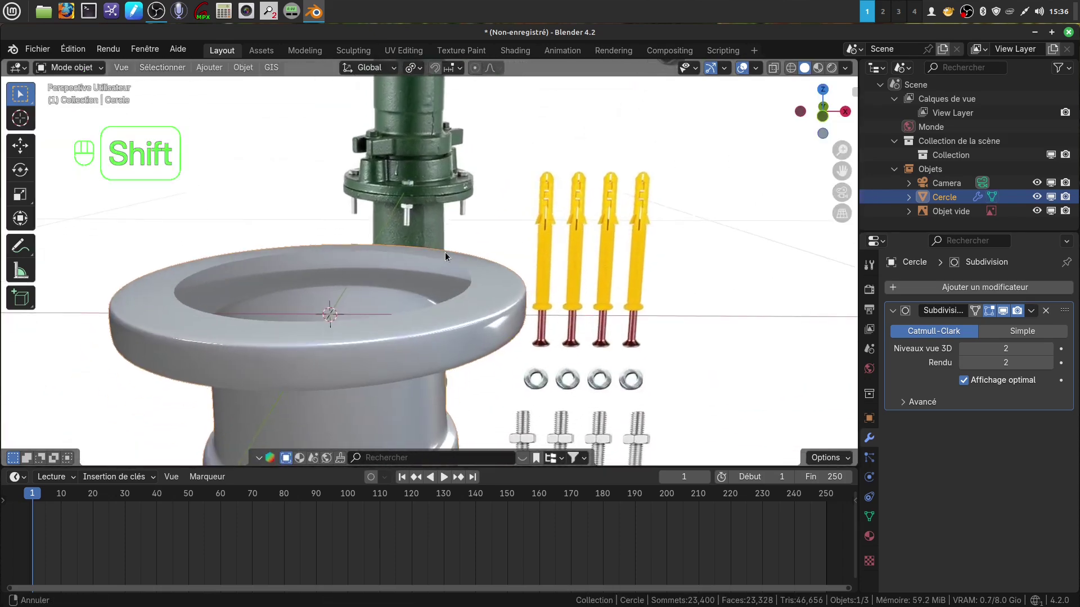
pyautogui.scroll(-3, 444, 326)
pyautogui.keyDown('shift'); pyautogui.moveTo(446, 304); pyautogui.dragTo(467, 275, button='middle'); pyautogui.keyUp('shift')
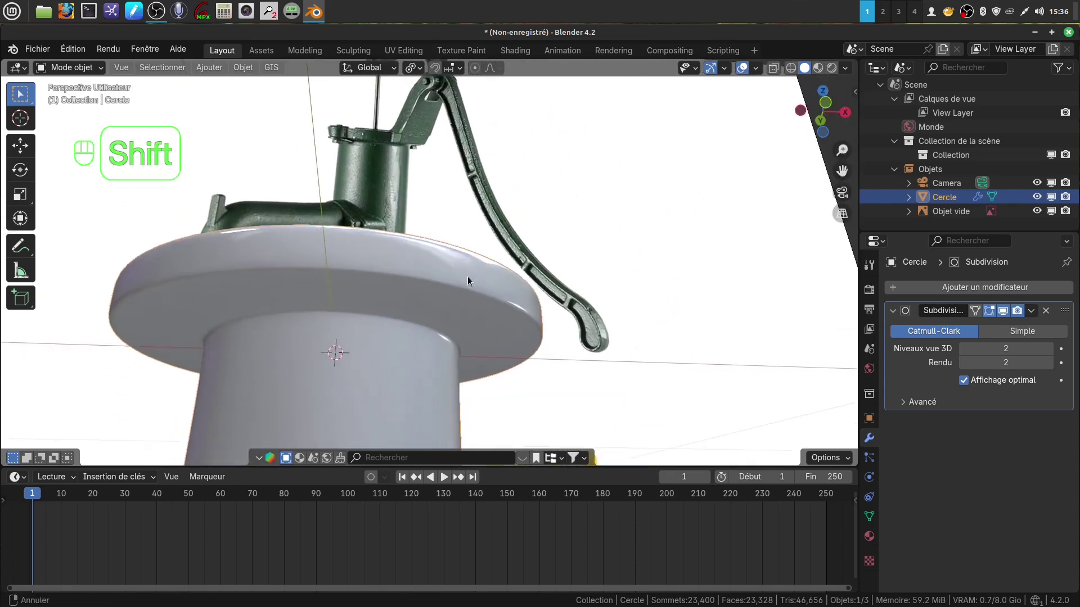
# - Select the ring of faces on the upper flange's underside in Edit Mode and hide the column's subdivision preview
pyautogui.press('Tab')
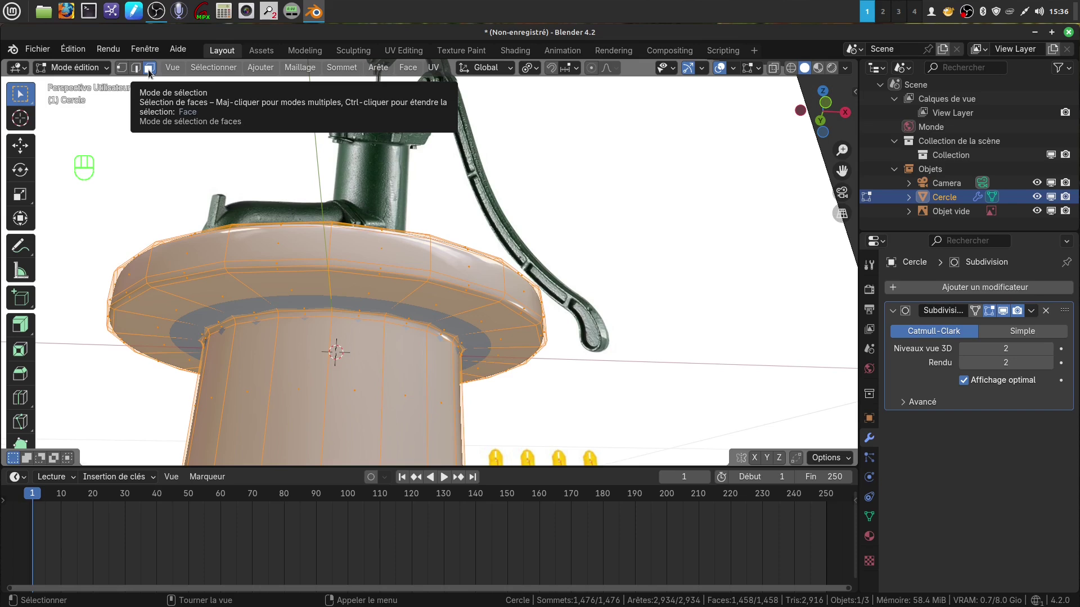
pyautogui.hotkey('alt', 'a')
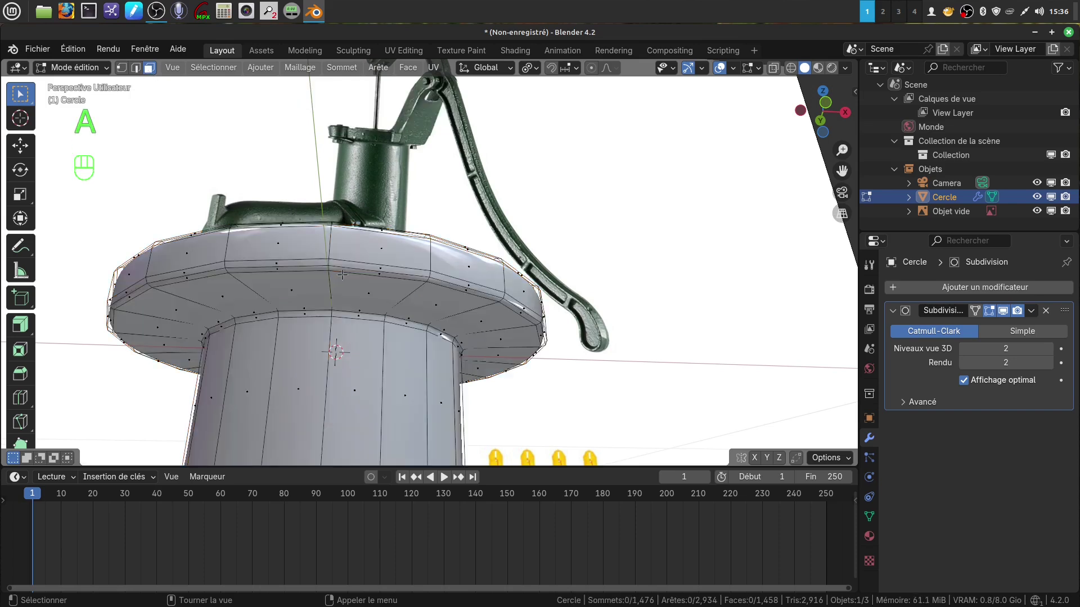
pyautogui.keyDown('alt'); pyautogui.click(413, 292); pyautogui.keyUp('alt')
pyautogui.scroll(2, 421, 283)
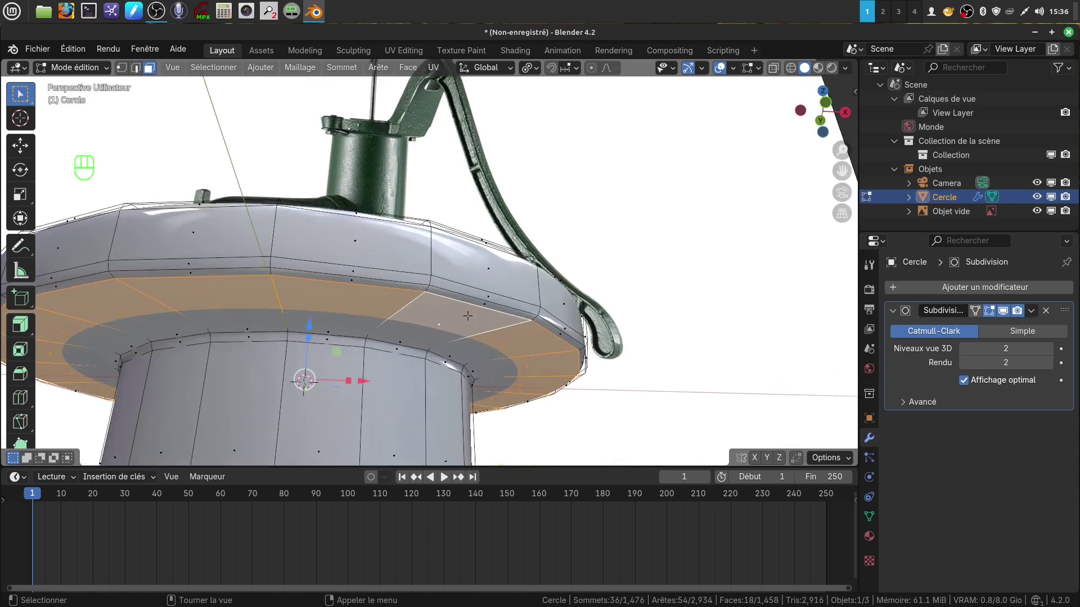
pyautogui.keyDown('shift'); pyautogui.moveTo(736, 369); pyautogui.dragTo(684, 356, button='middle'); pyautogui.keyUp('shift')
pyautogui.click(1003, 310)
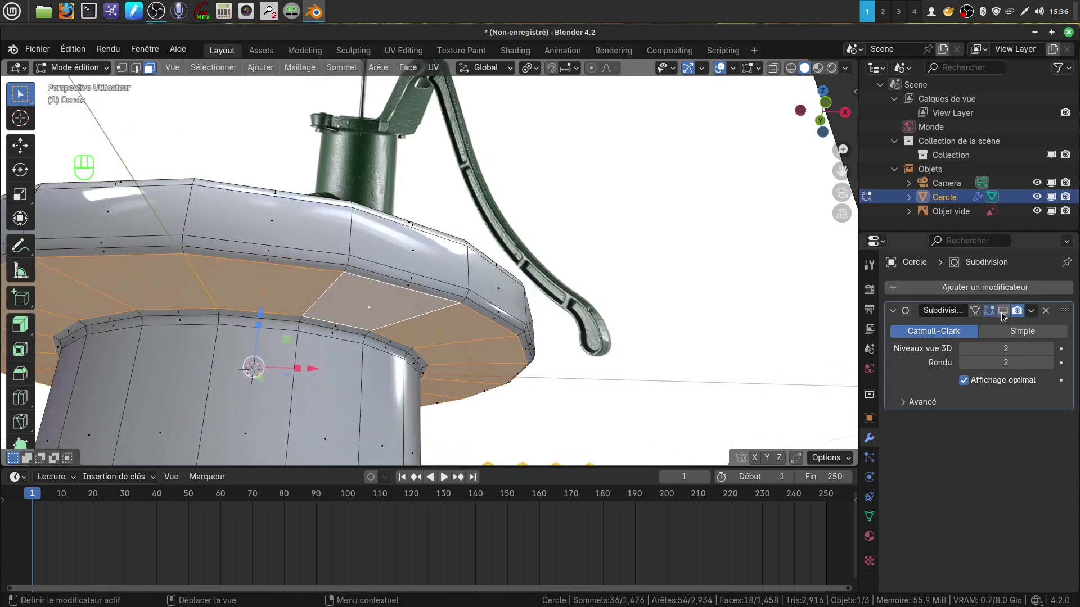
# - Extend the selection with the face loops around the flange's outer side, rounded edges and top surface
pyautogui.keyDown('alt'); pyautogui.keyDown('shift'); pyautogui.click(346, 269); pyautogui.keyUp('shift'); pyautogui.keyUp('alt')
pyautogui.keyDown('alt'); pyautogui.keyDown('shift'); pyautogui.click(344, 242); pyautogui.keyUp('shift'); pyautogui.keyUp('alt')
pyautogui.keyDown('alt'); pyautogui.keyDown('shift'); pyautogui.click(350, 229); pyautogui.keyUp('shift'); pyautogui.keyUp('alt')
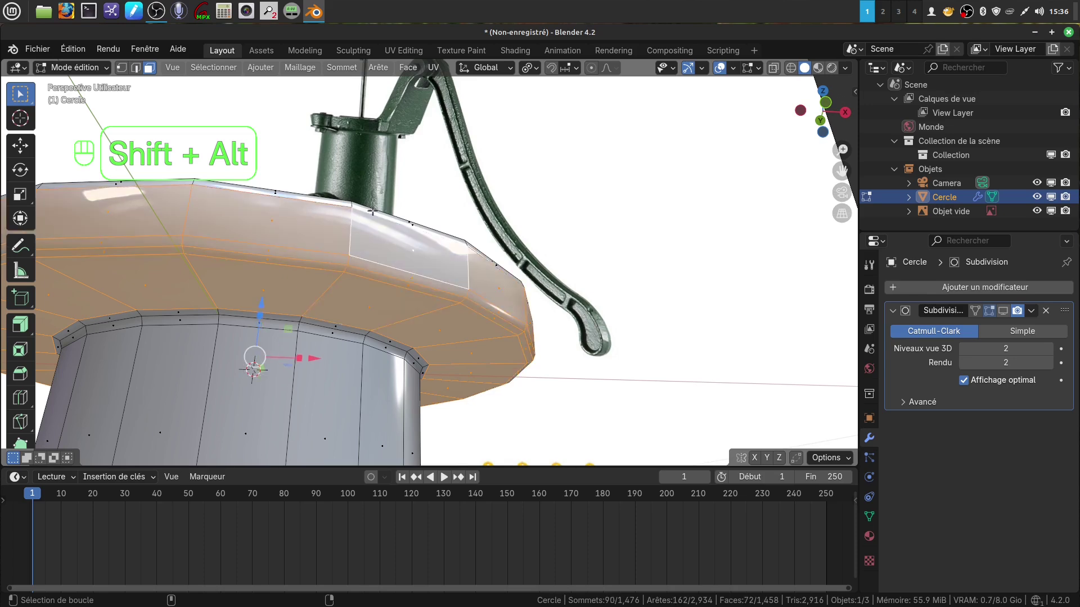
pyautogui.moveTo(350, 228); pyautogui.dragTo(335, 213, button='middle')
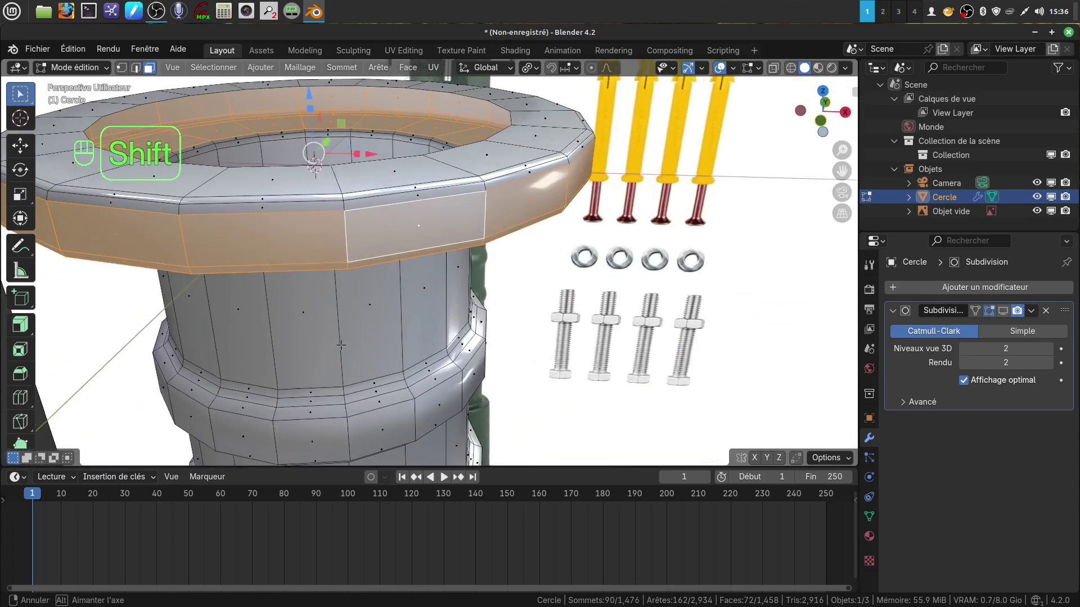
pyautogui.keyDown('alt'); pyautogui.keyDown('shift'); pyautogui.click(343, 200); pyautogui.keyUp('shift'); pyautogui.keyUp('alt')
pyautogui.keyDown('alt'); pyautogui.keyDown('shift'); pyautogui.click(341, 195); pyautogui.keyUp('shift'); pyautogui.keyUp('alt')
pyautogui.keyDown('alt'); pyautogui.keyDown('shift'); pyautogui.click(338, 179); pyautogui.keyUp('shift'); pyautogui.keyUp('alt')
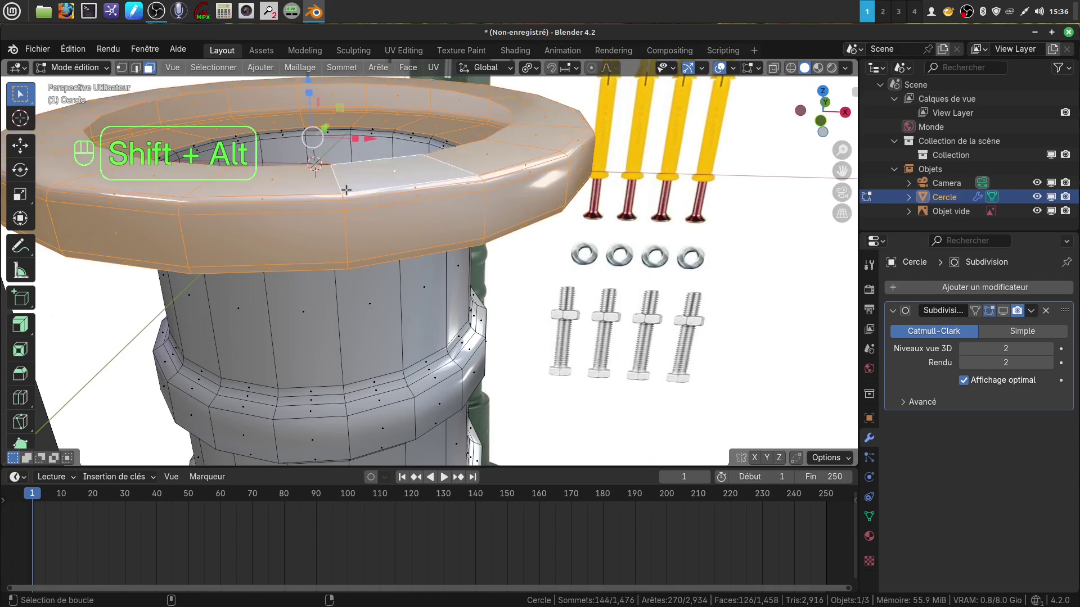
# - Duplicate the selected flange faces in place and raise the copy about 0.057 m along Z in front view
pyautogui.scroll(-8, 476, 291)
pyautogui.moveTo(477, 291); pyautogui.dragTo(457, 436, button='middle')
pyautogui.press('KP_1')
pyautogui.scroll(4, 457, 374)
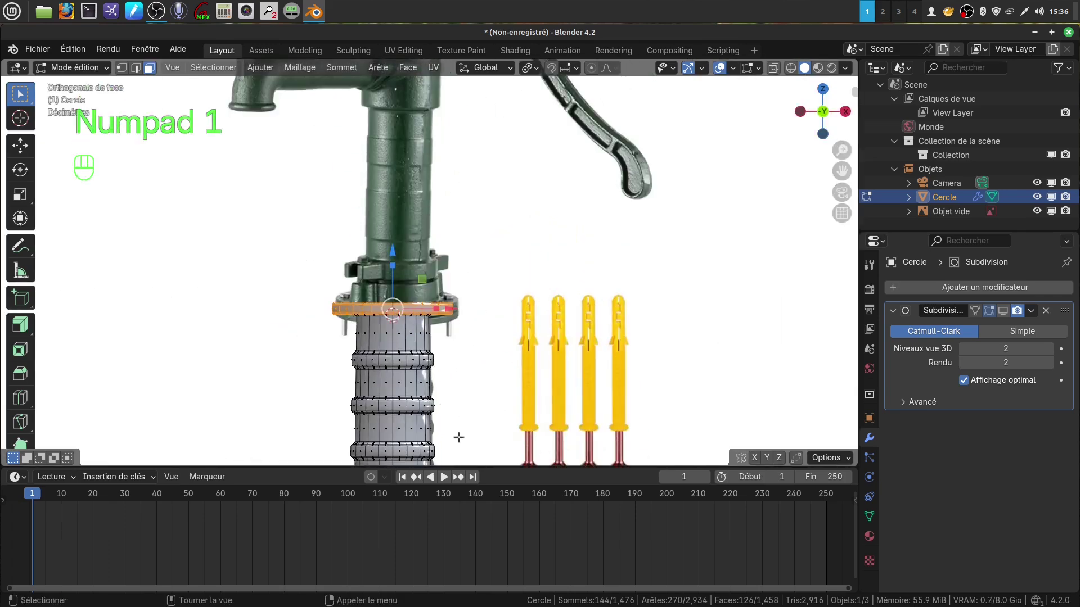
pyautogui.scroll(3, 457, 436)
pyautogui.keyDown('shift'); pyautogui.moveTo(474, 400); pyautogui.dragTo(493, 388, button='middle'); pyautogui.keyUp('shift')
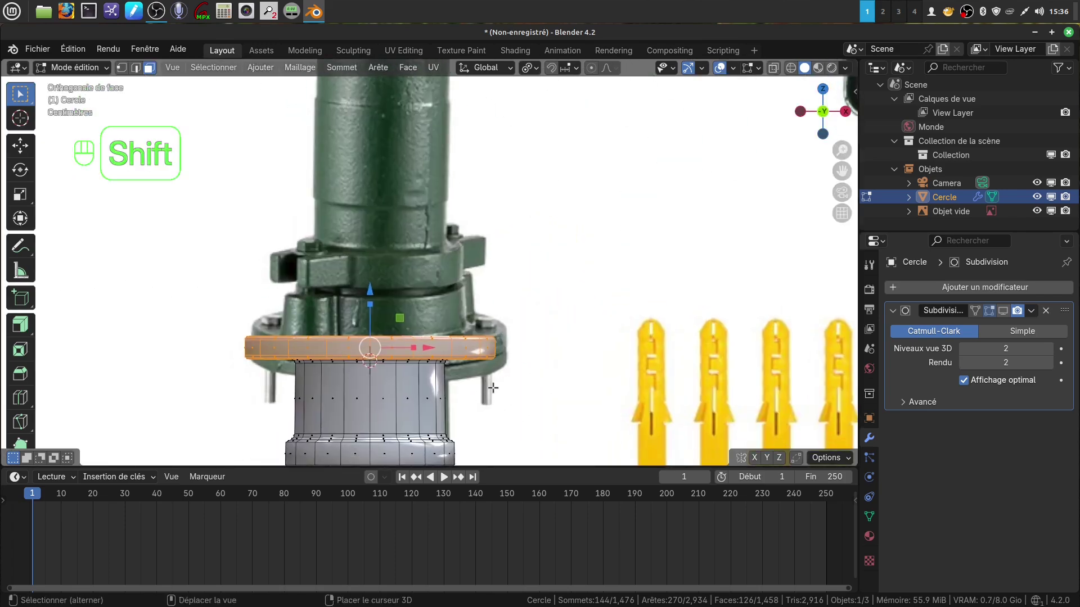
pyautogui.hotkey('shift', 'd')
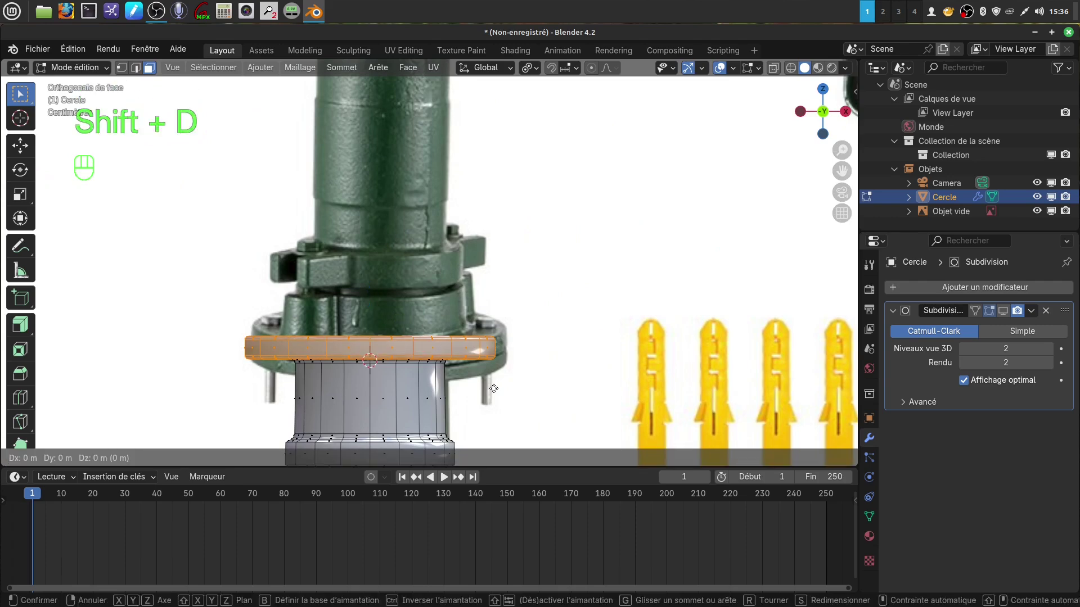
pyautogui.click(493, 388)
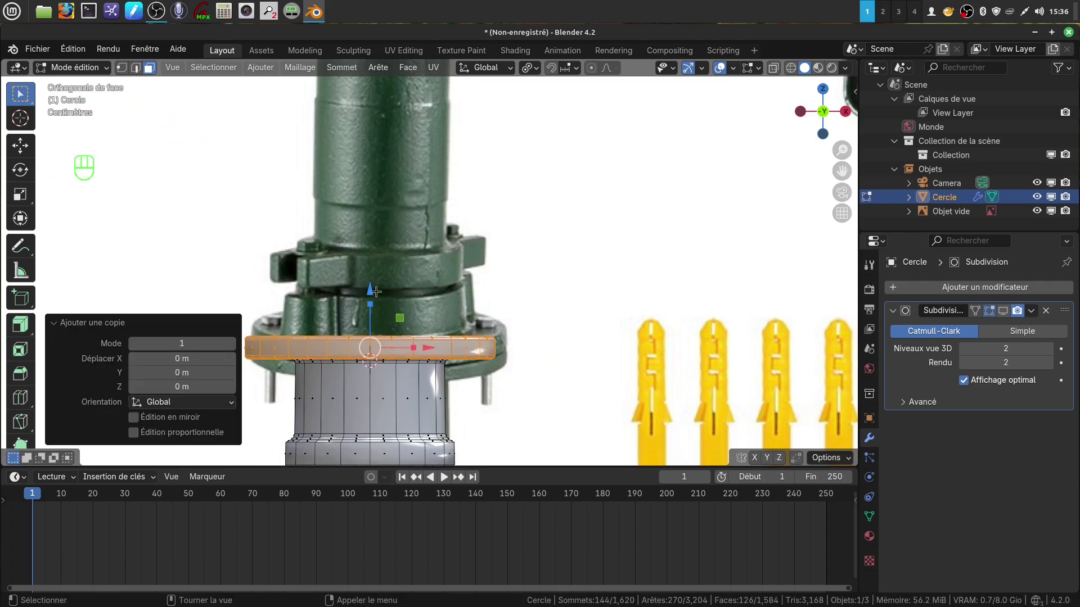
pyautogui.press('g')
pyautogui.press('z')
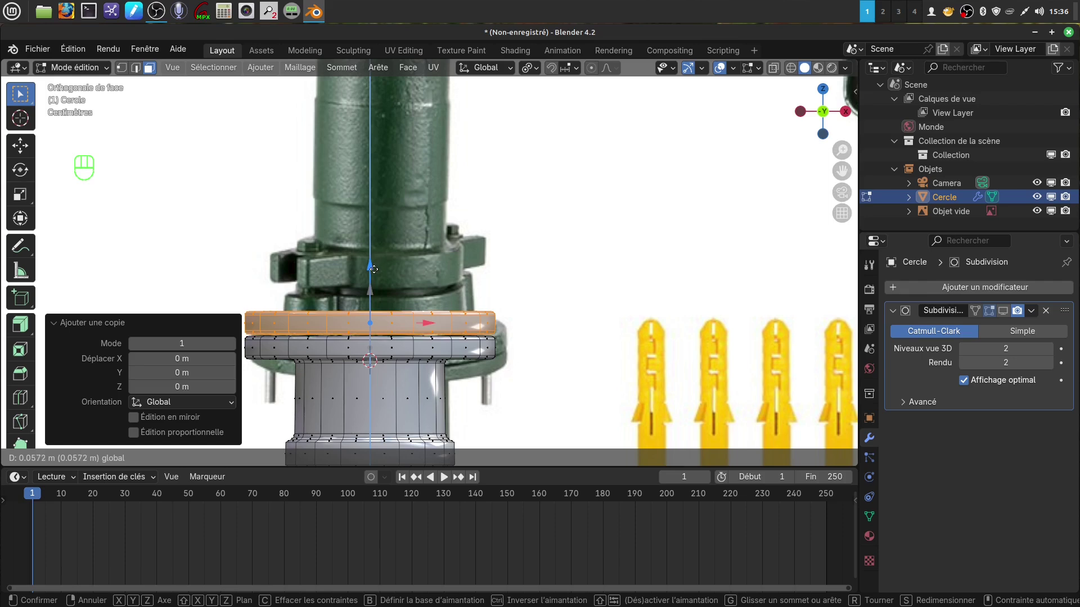
pyautogui.click(374, 269)
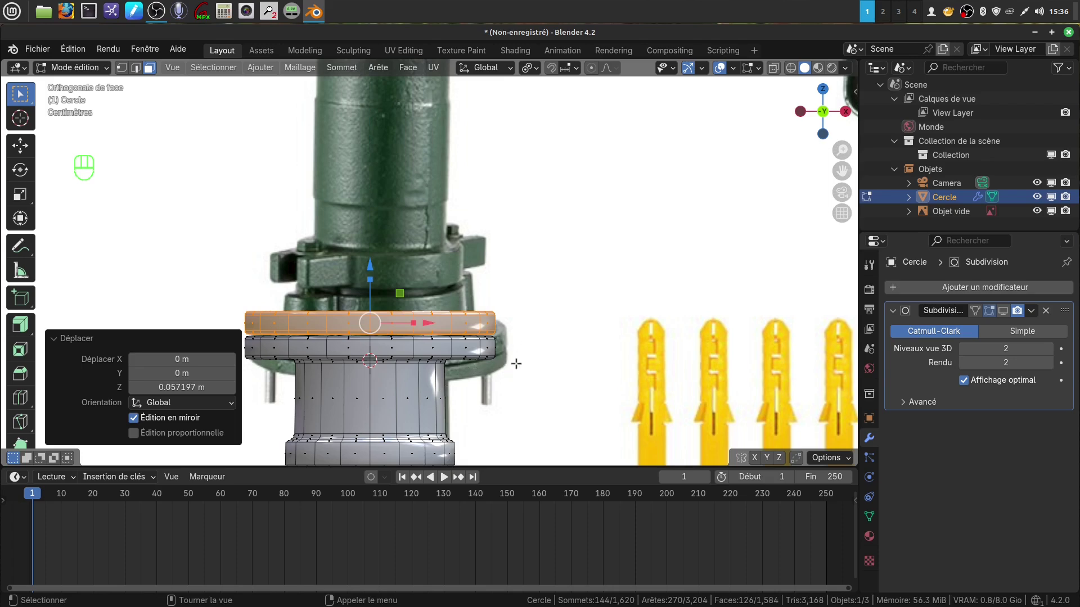
# - Separate the copied flange ring into its own object and return to Object Mode
pyautogui.press('p')
pyautogui.click(488, 380)
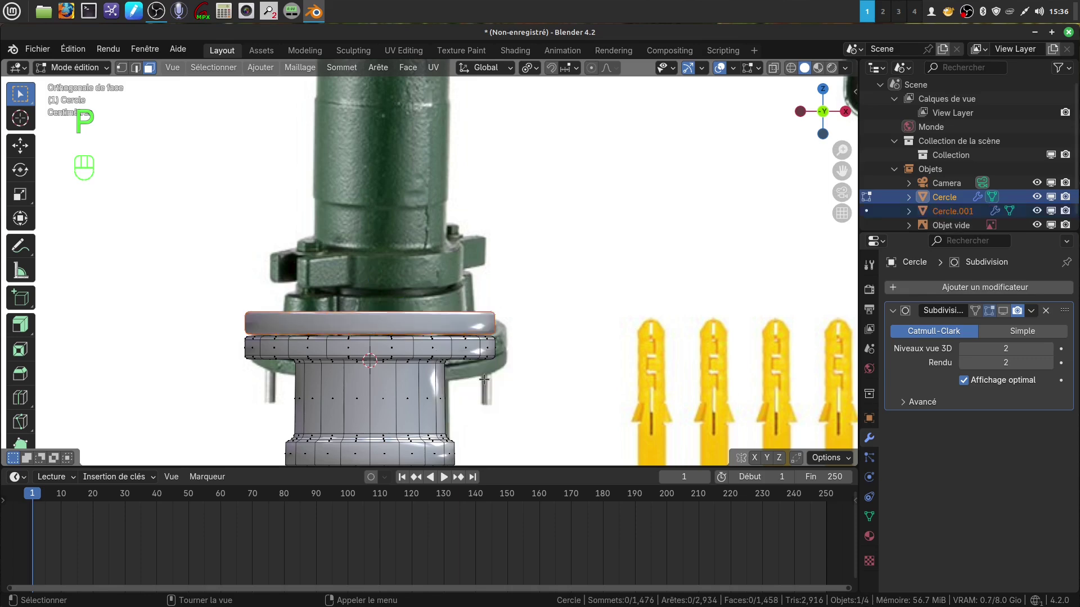
pyautogui.scroll(-1, 487, 338)
pyautogui.scroll(2, 487, 338)
pyautogui.press('Tab')
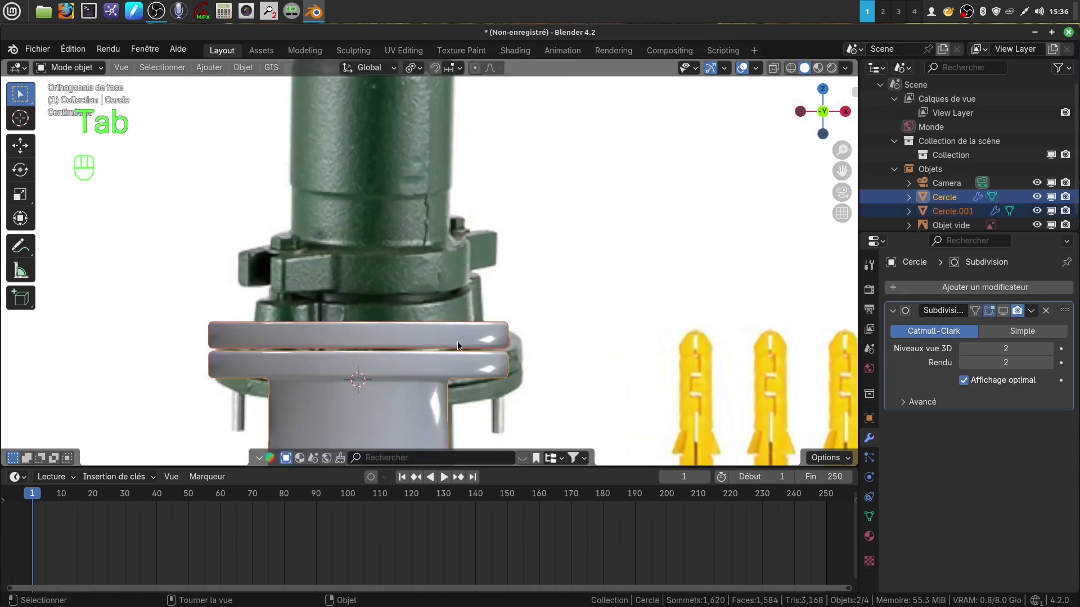
# - Set the separated ring's origin to its geometry and lower the ring about 0.005 m along Z
pyautogui.click(458, 339)
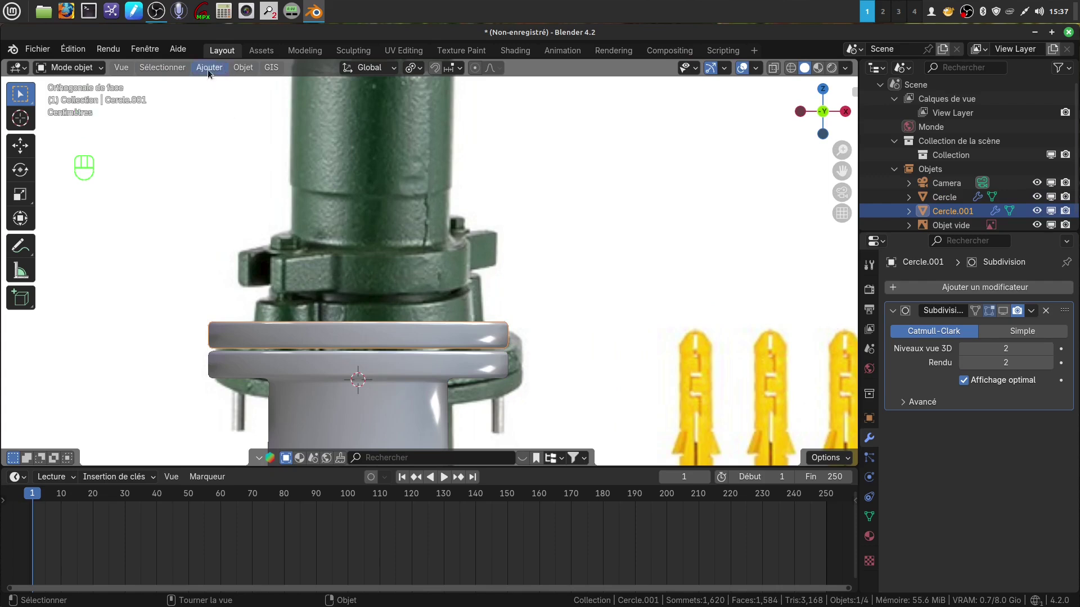
pyautogui.click(237, 67)
pyautogui.moveTo(254, 97)
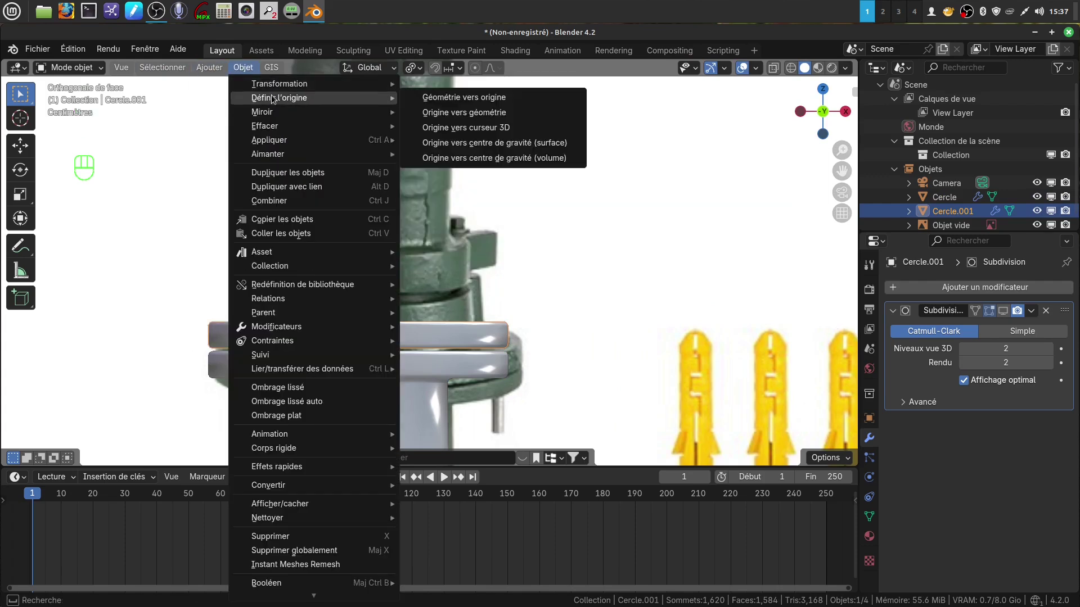
pyautogui.click(467, 114)
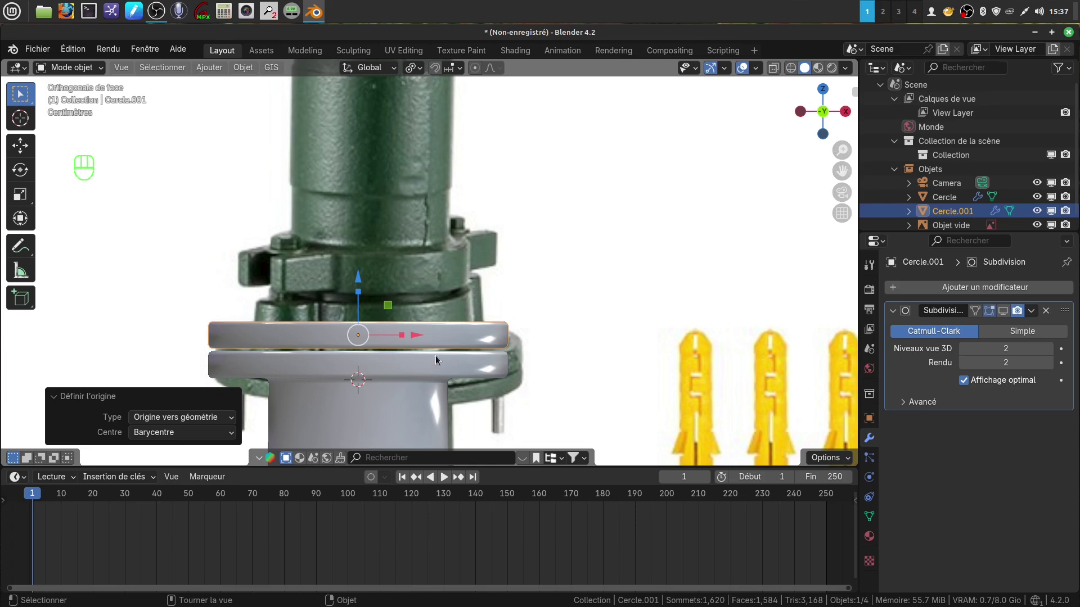
pyautogui.moveTo(358, 277); pyautogui.dragTo(356, 280)
# - Turn the subdivision preview back on for the column and for the separated upper ring
pyautogui.moveTo(535, 356); pyautogui.dragTo(526, 290, button='middle')
pyautogui.scroll(-6, 511, 391)
pyautogui.scroll(-2, 495, 373)
pyautogui.scroll(6, 495, 330)
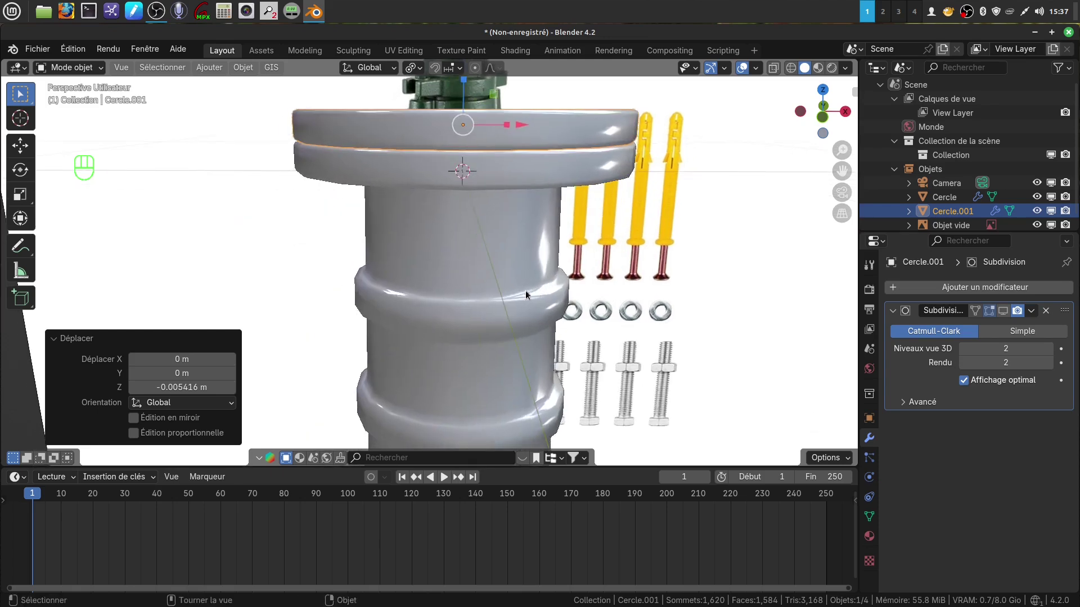
pyautogui.click(513, 291)
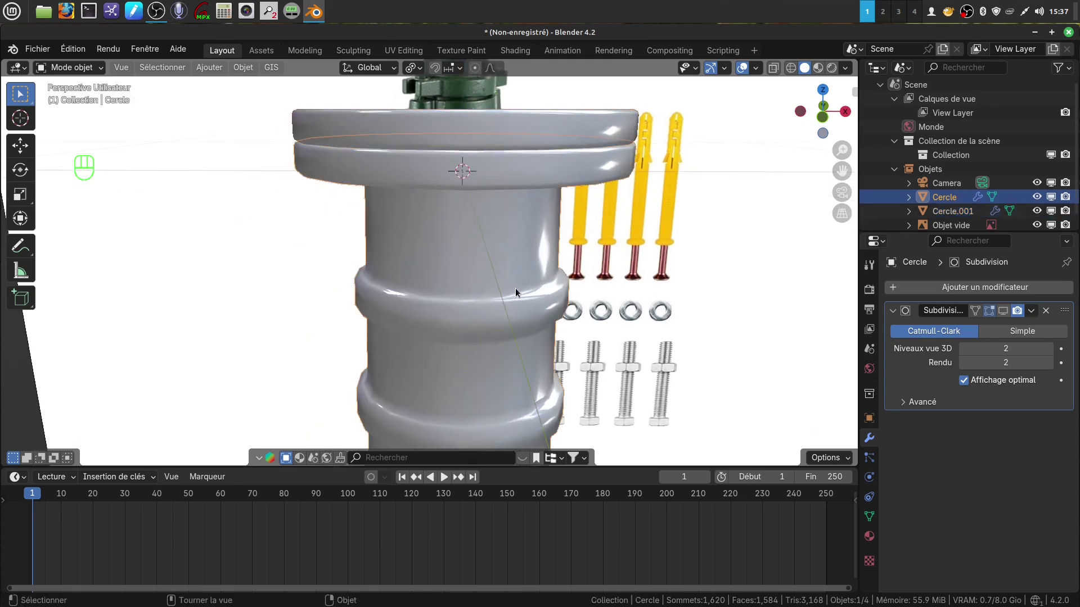
pyautogui.click(1004, 311)
pyautogui.scroll(-4, 602, 331)
pyautogui.keyDown('shift'); pyautogui.moveTo(457, 294); pyautogui.dragTo(477, 315, button='middle'); pyautogui.keyUp('shift')
pyautogui.scroll(5, 436, 390)
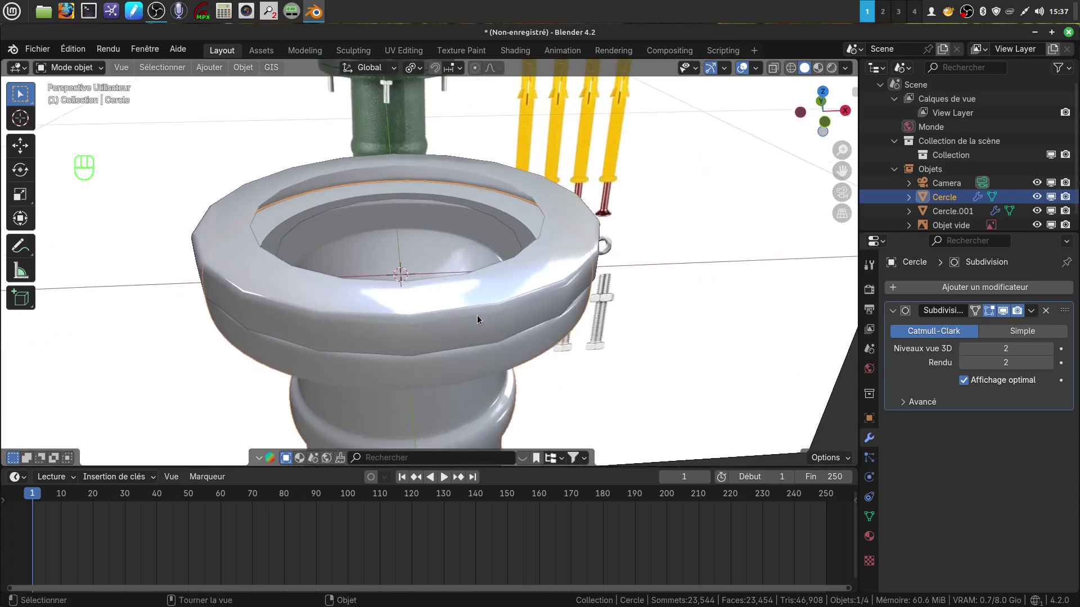
pyautogui.click(515, 298)
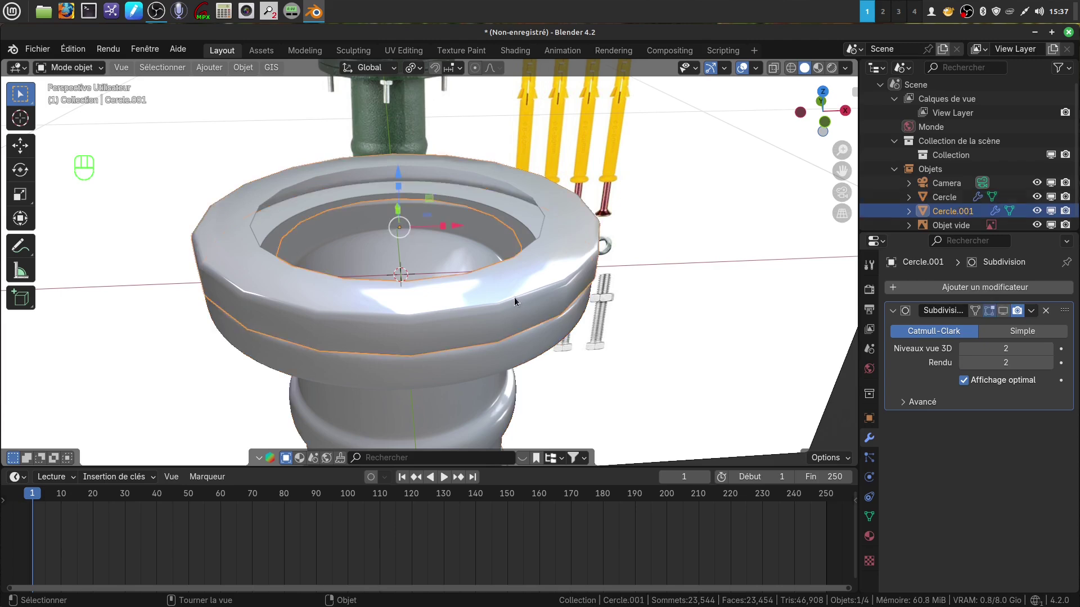
pyautogui.click(1003, 310)
# - Hide the upper ring's subdivision preview in Edit Mode and delete the loop of faces on its top
pyautogui.click(515, 362)
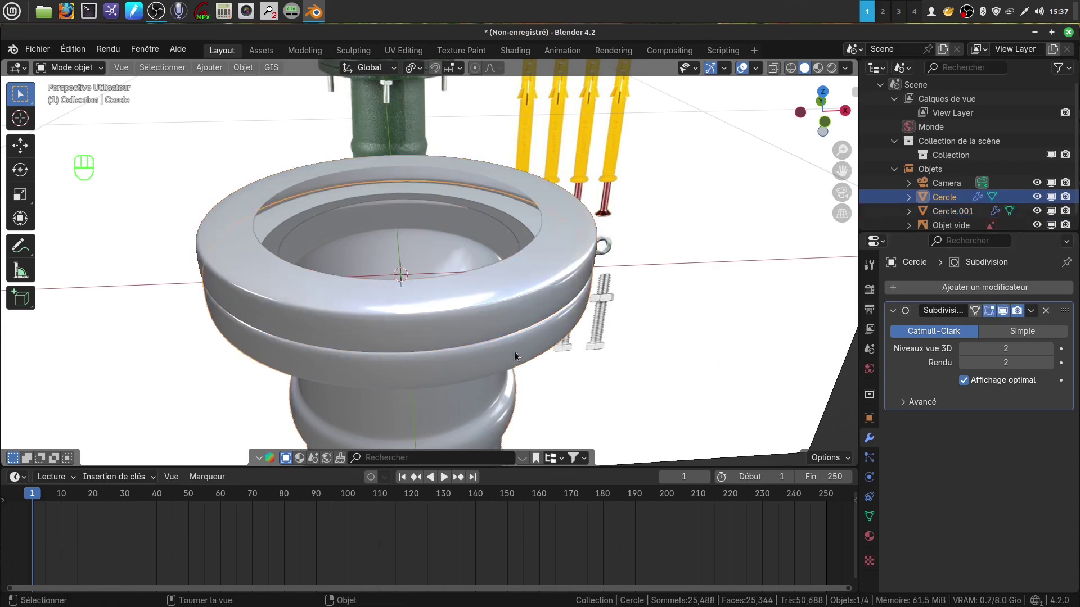
pyautogui.click(484, 308)
pyautogui.keyDown('shift'); pyautogui.moveTo(483, 301); pyautogui.dragTo(478, 371, button='middle'); pyautogui.keyUp('shift')
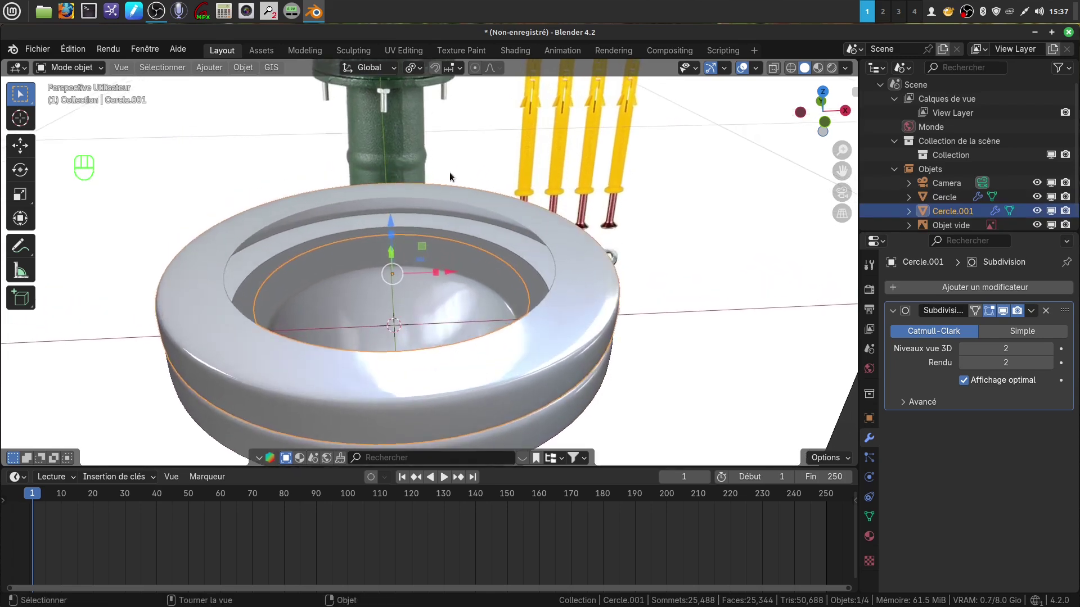
pyautogui.press('Tab')
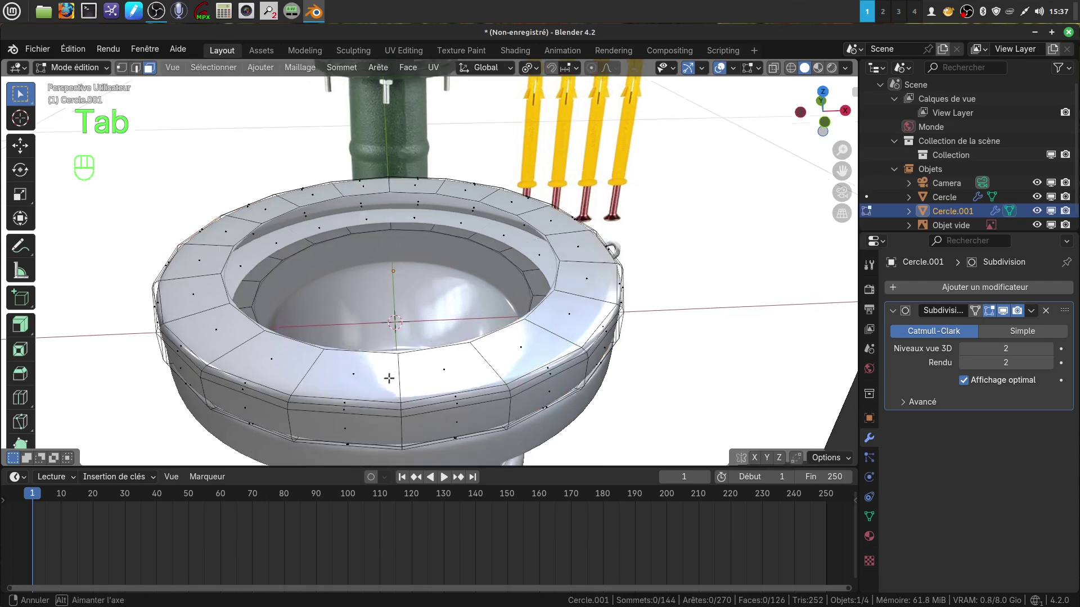
pyautogui.scroll(2, 372, 371)
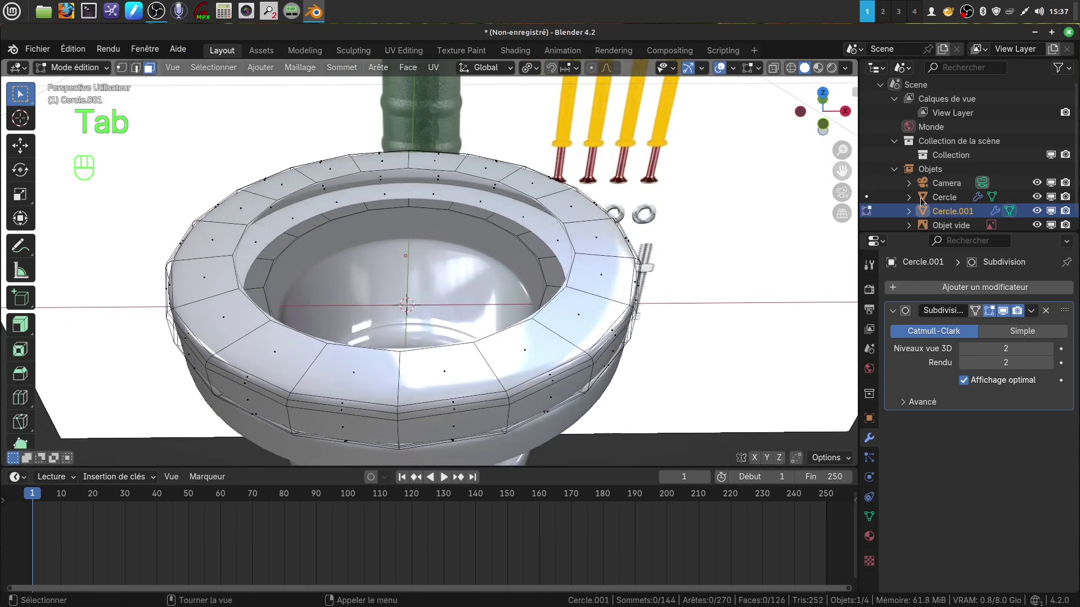
pyautogui.click(1003, 312)
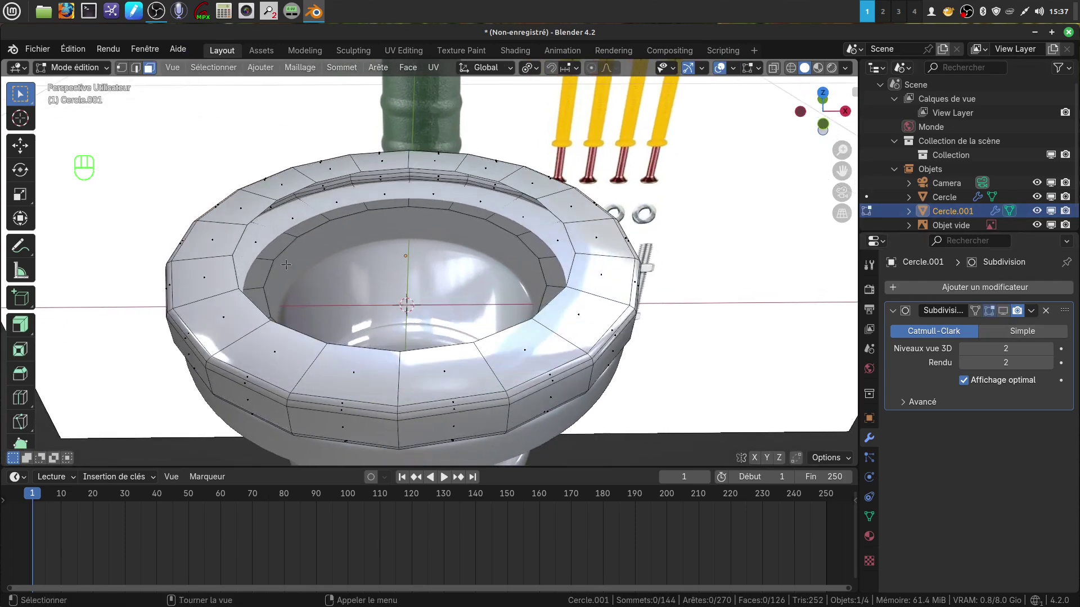
pyautogui.click(149, 68)
pyautogui.keyDown('alt'); pyautogui.click(396, 388); pyautogui.keyUp('alt')
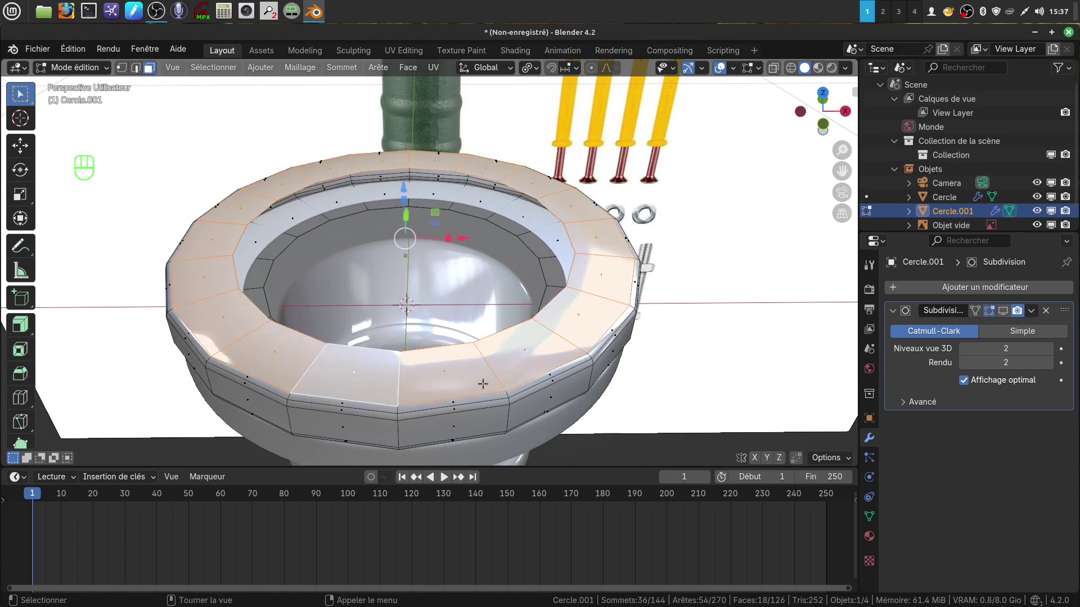
pyautogui.press('x')
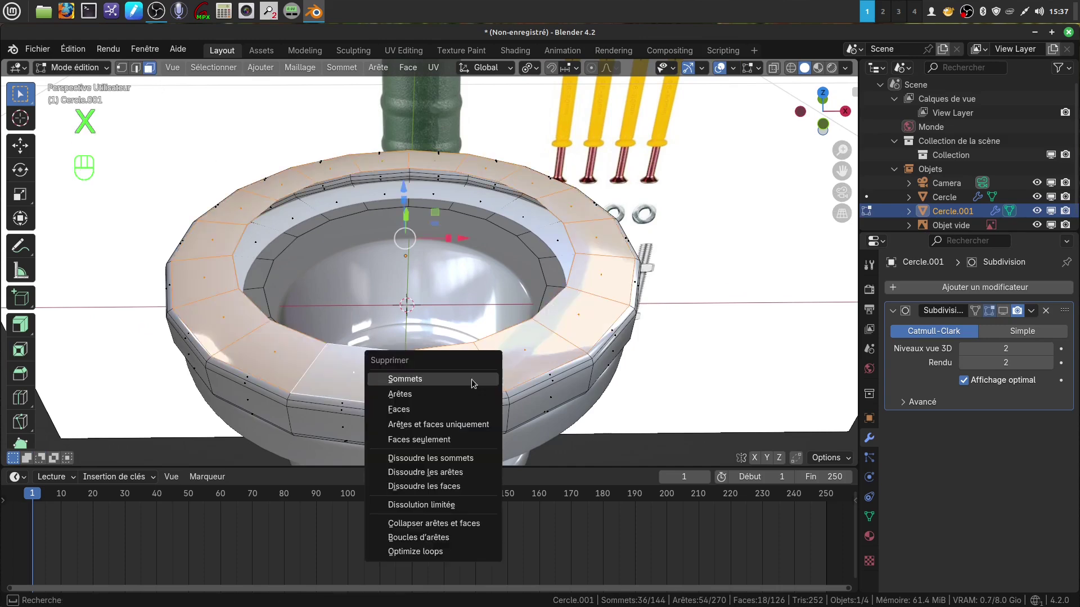
pyautogui.click(417, 410)
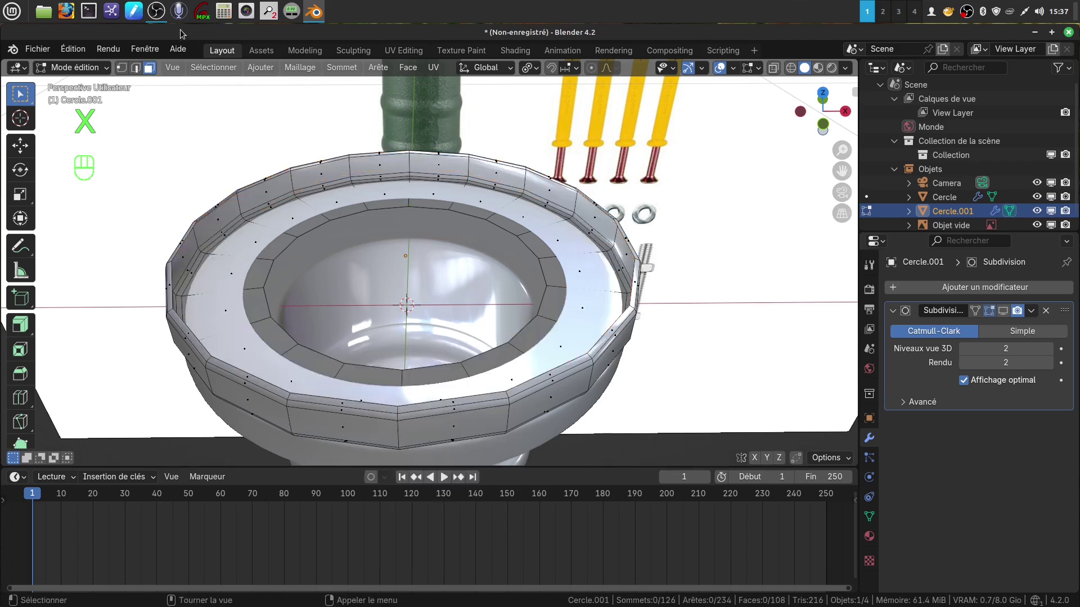
# - Close the upper ring's open top edge loop with Grid Fill, using simple blending
pyautogui.click(135, 68)
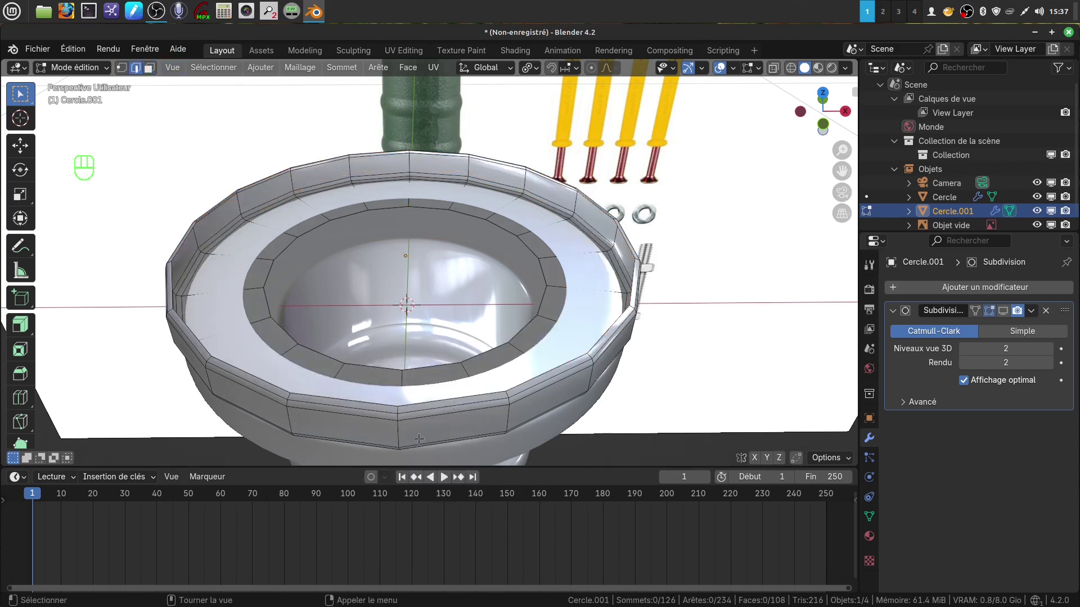
pyautogui.keyDown('alt'); pyautogui.click(430, 402); pyautogui.keyUp('alt')
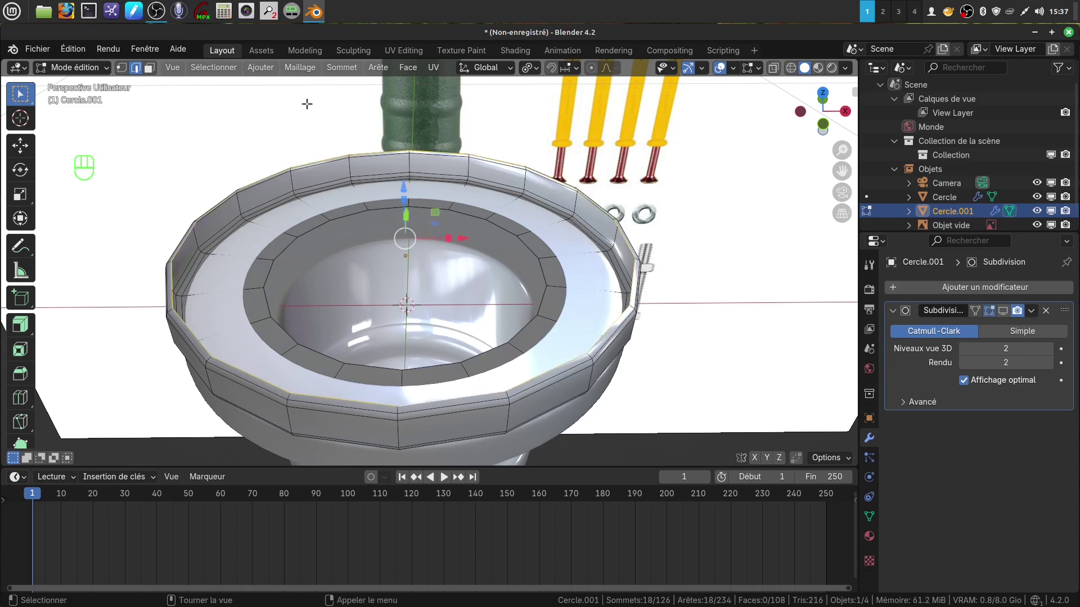
pyautogui.click(406, 67)
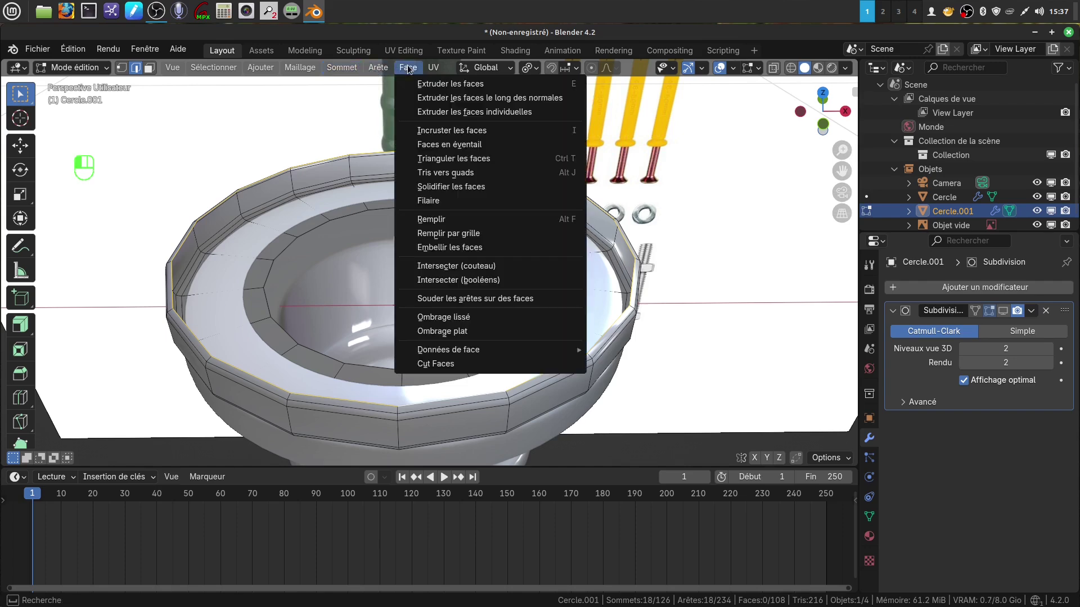
pyautogui.click(480, 233)
pyautogui.moveTo(494, 308); pyautogui.dragTo(479, 393, button='middle')
pyautogui.scroll(-3, 479, 393)
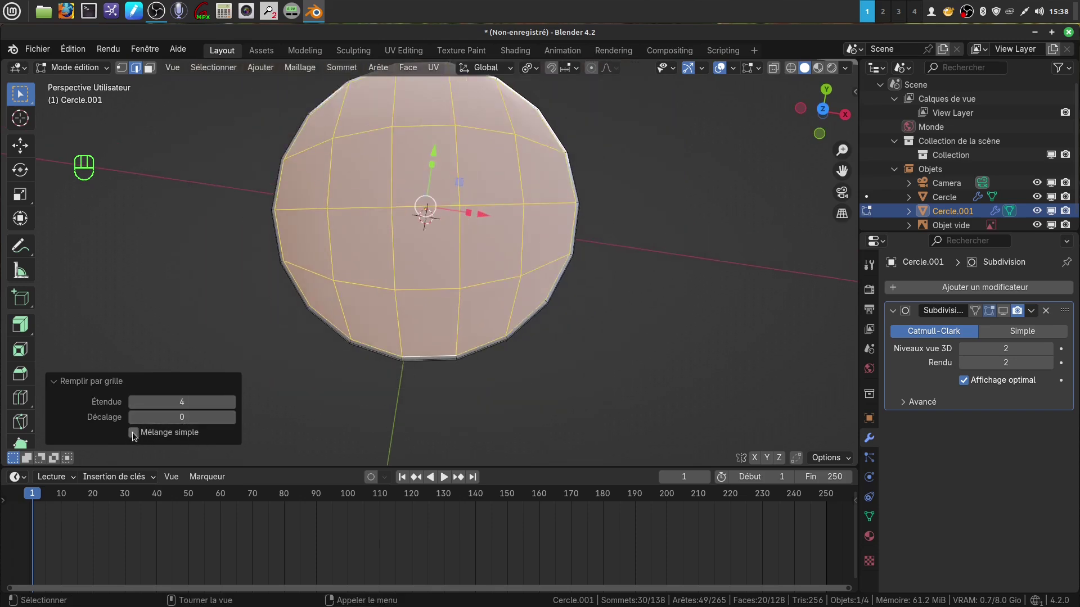
pyautogui.click(133, 432)
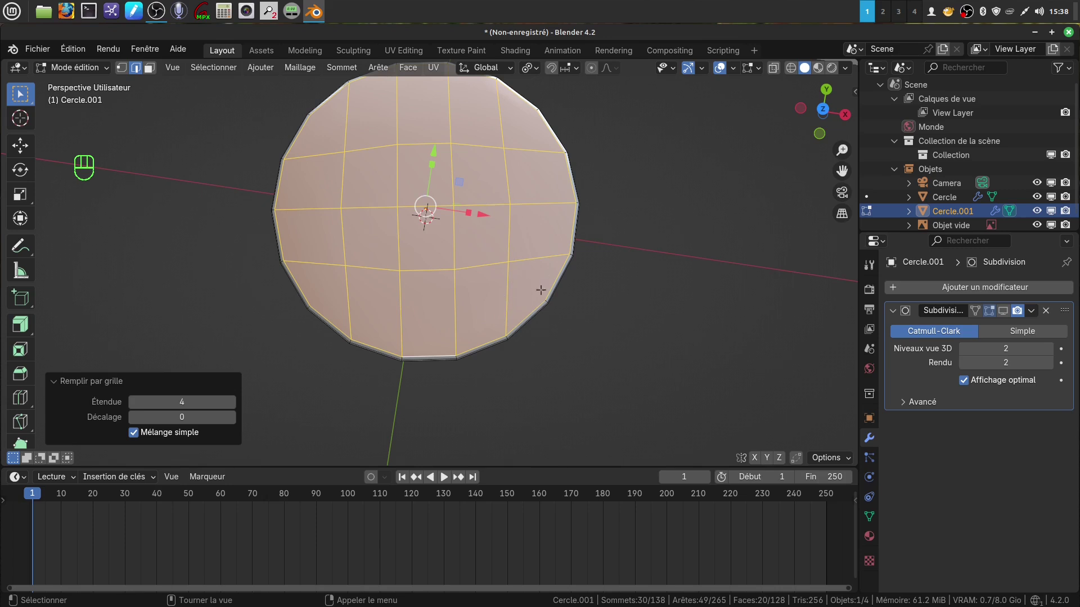
# - Examine the disc's filled top and the column flange's mesh from above, with and without the column's subdivision preview
pyautogui.press('KP_7')
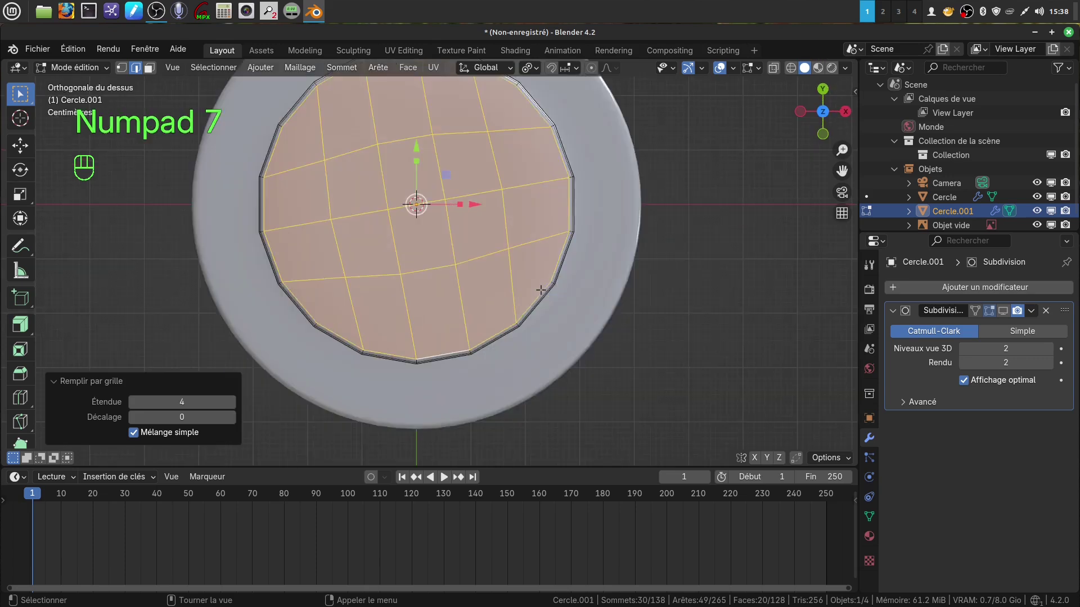
pyautogui.keyDown('shift'); pyautogui.moveTo(544, 299); pyautogui.dragTo(553, 356, button='middle'); pyautogui.keyUp('shift')
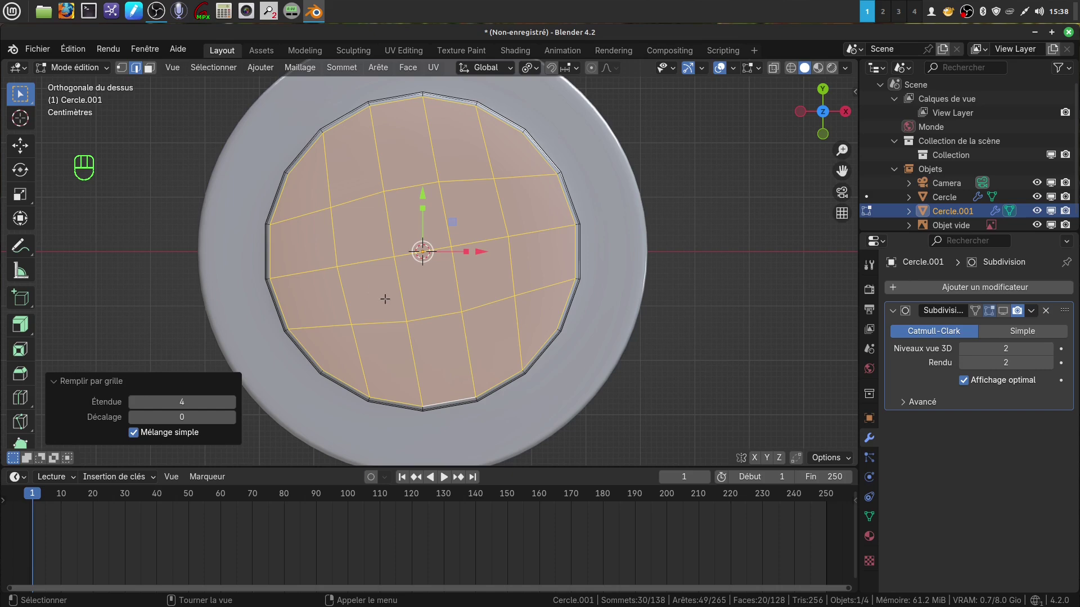
pyautogui.keyDown('shift'); pyautogui.moveTo(481, 357); pyautogui.dragTo(509, 367, button='middle'); pyautogui.keyUp('shift')
pyautogui.scroll(3, 489, 393)
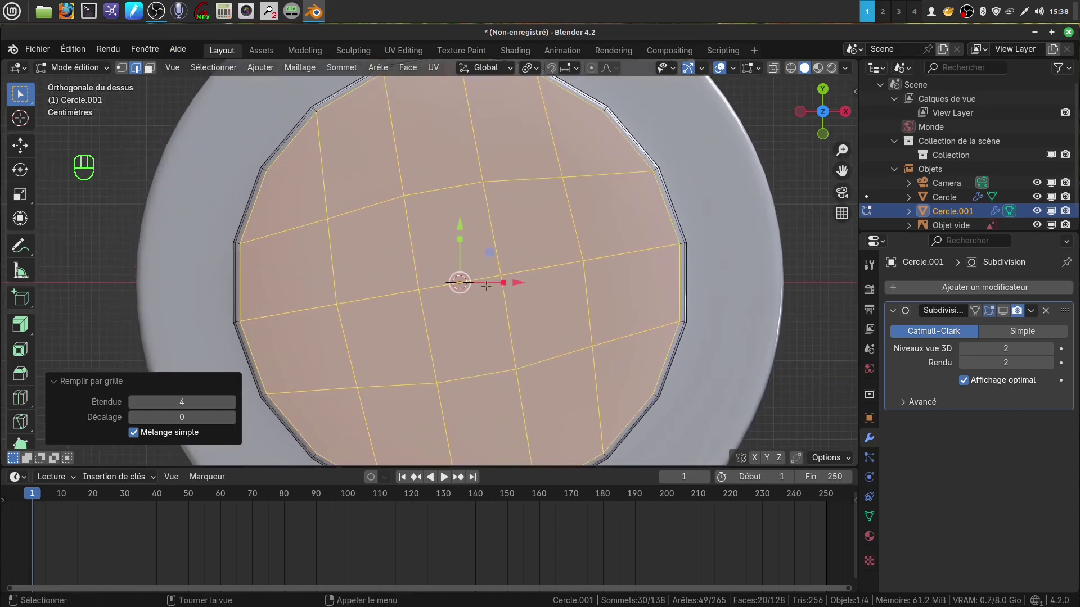
pyautogui.scroll(-2, 486, 286)
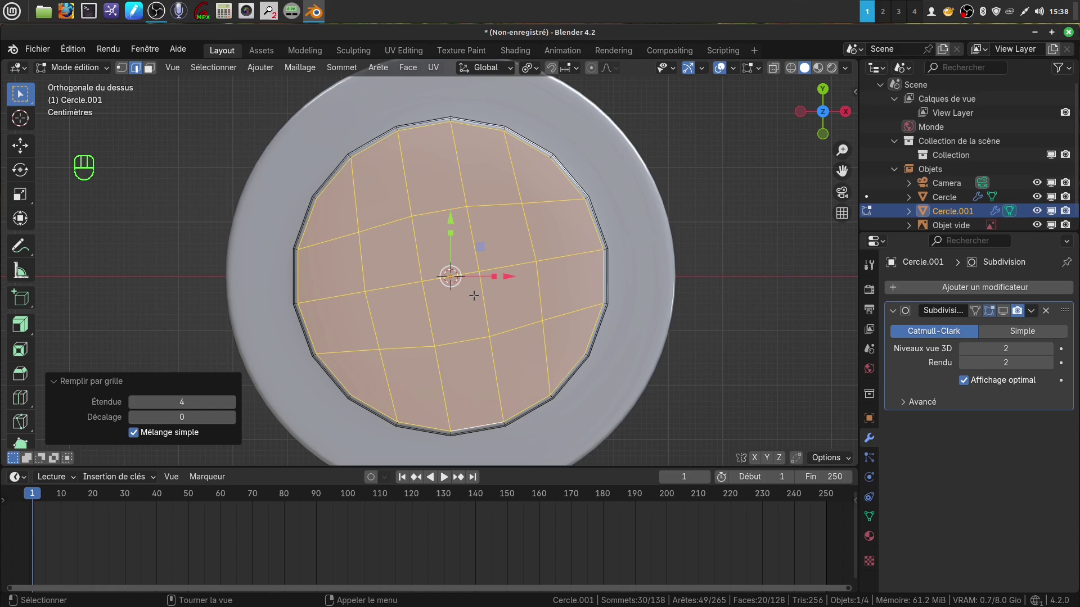
pyautogui.press('Tab')
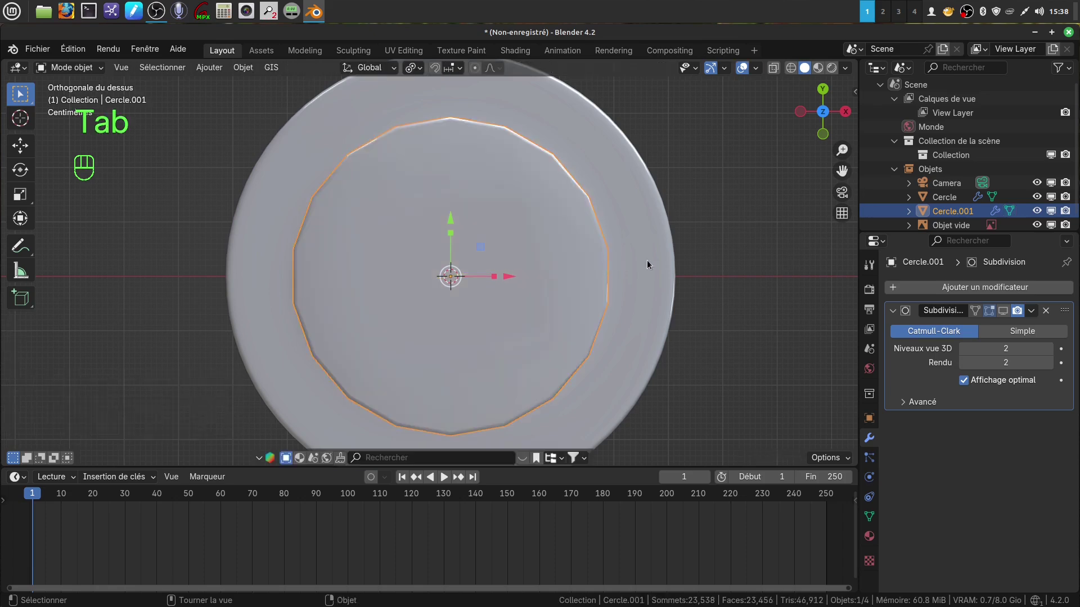
pyautogui.click(648, 259)
pyautogui.press('Tab')
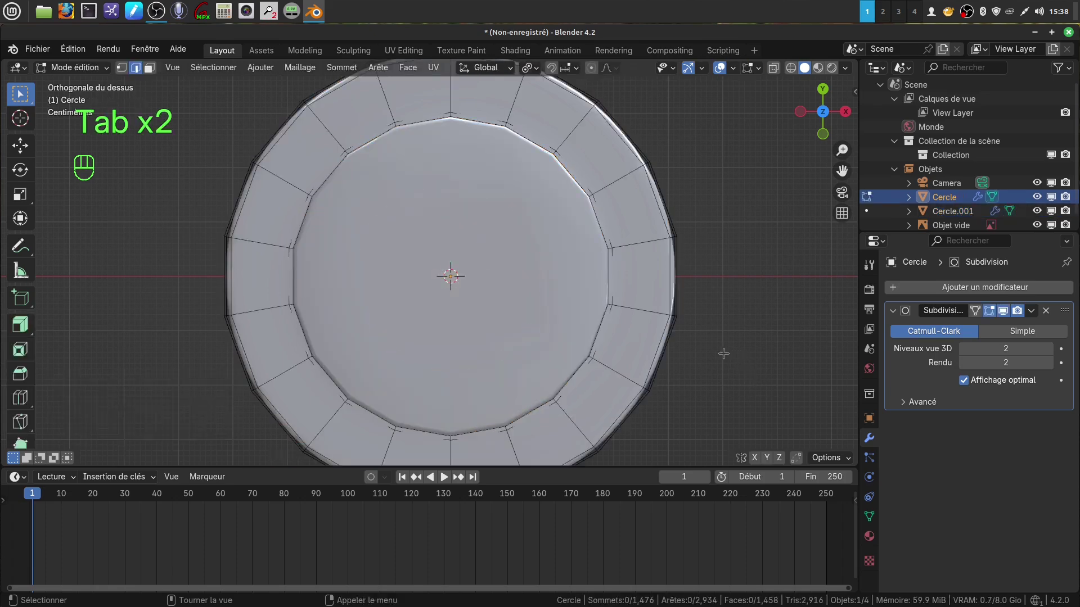
pyautogui.press('Tab')
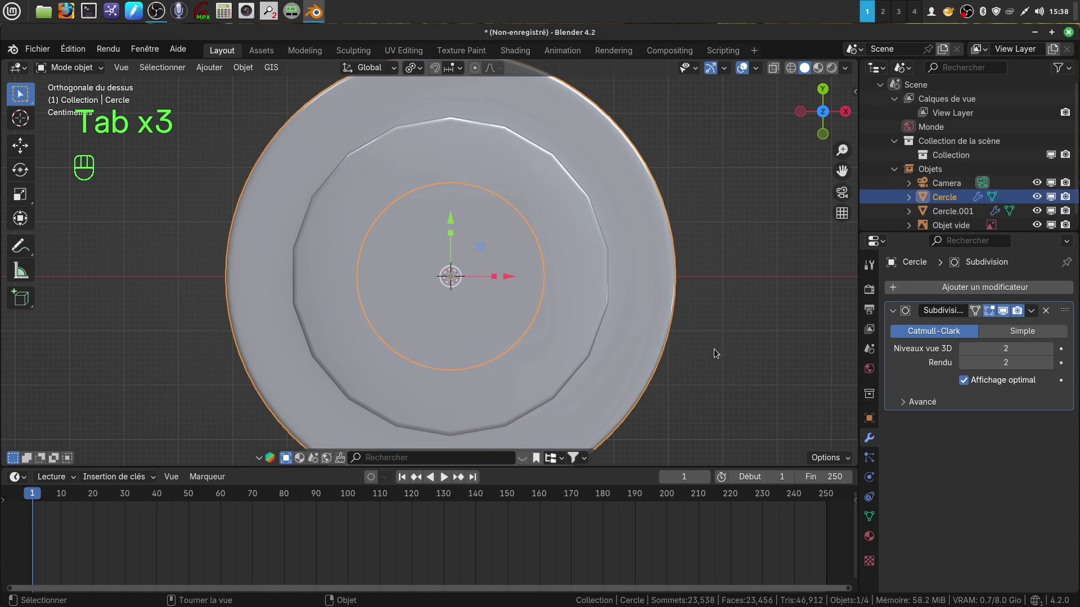
pyautogui.press('Tab')
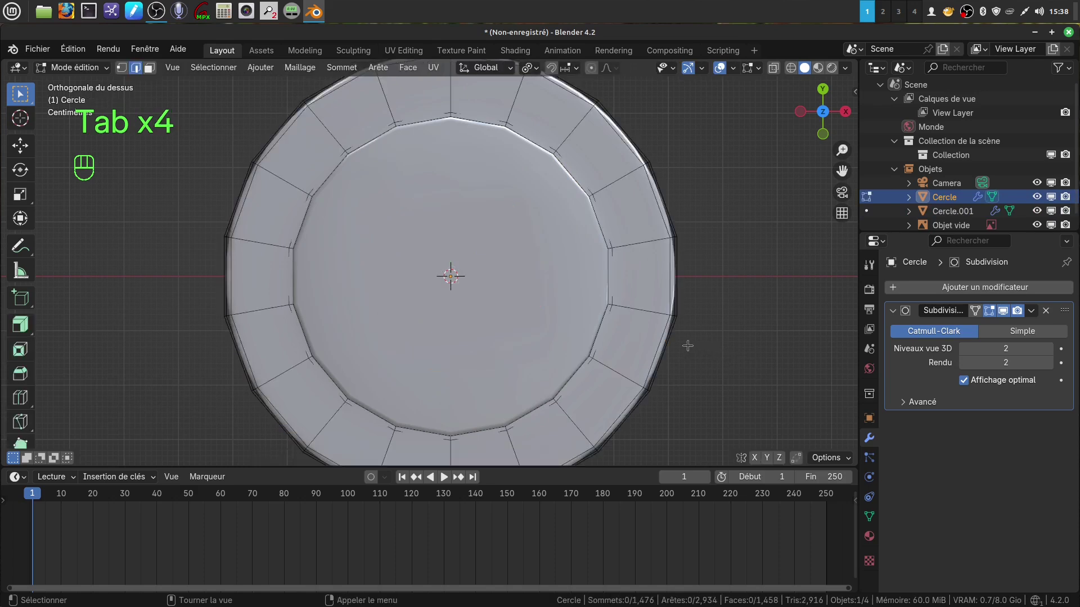
pyautogui.press('a')
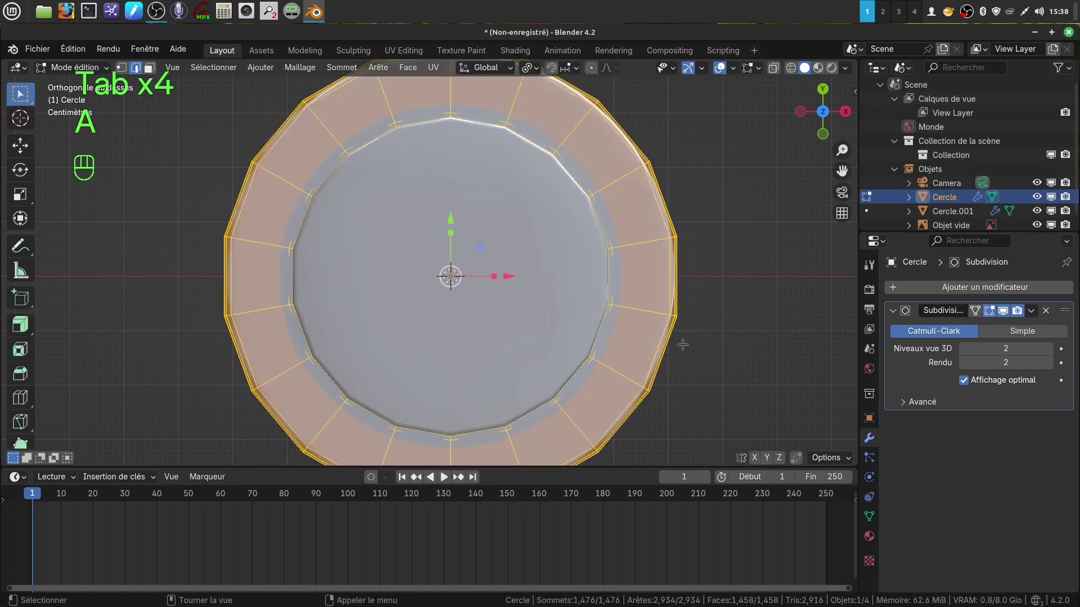
pyautogui.click(1002, 310)
pyautogui.press('Tab')
pyautogui.moveTo(581, 357); pyautogui.dragTo(518, 393, button='middle')
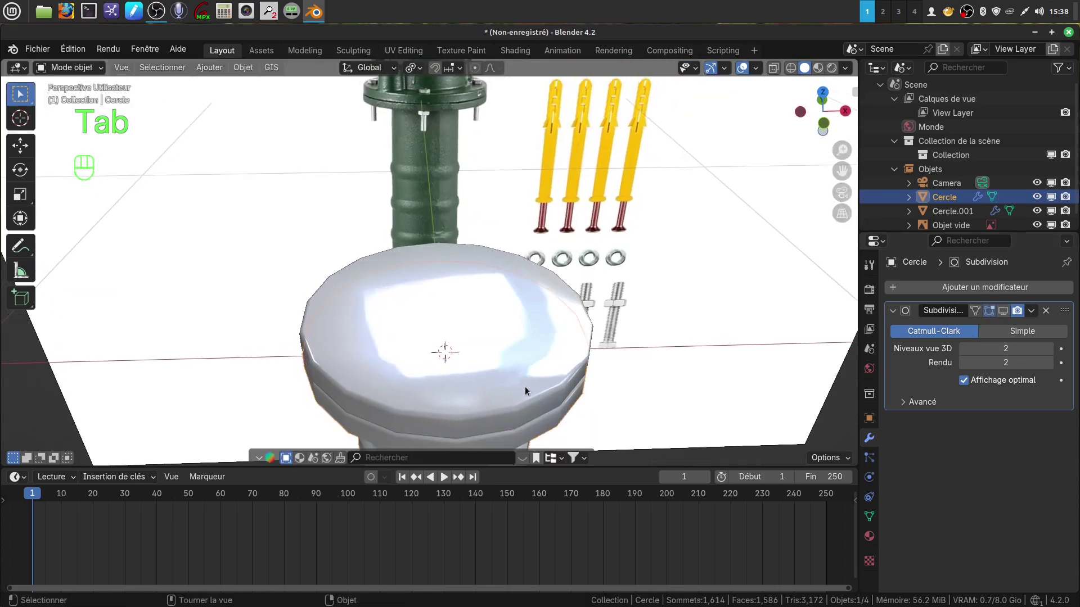
pyautogui.click(1002, 311)
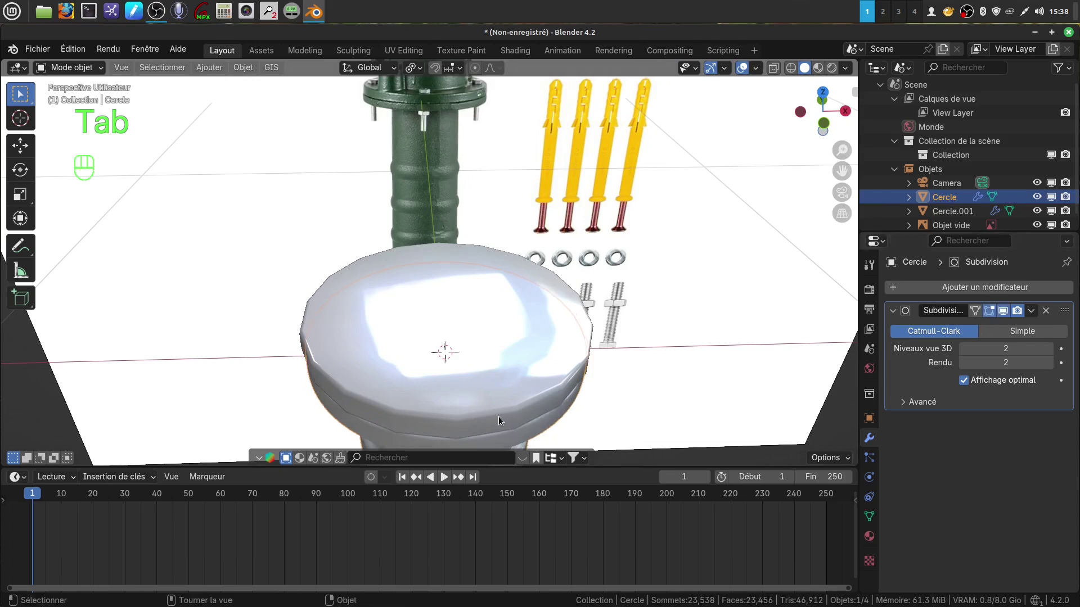
# - Rotate the whole upper disc mesh by about -10.1° around the global Z axis to align its grid with the axes
pyautogui.click(564, 378)
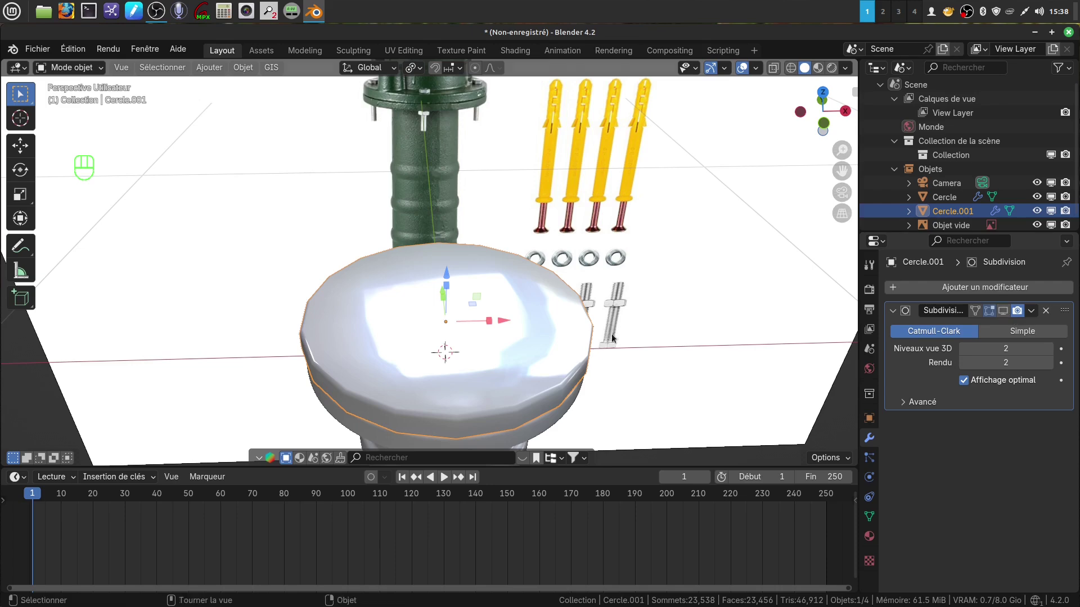
pyautogui.press('KP_7')
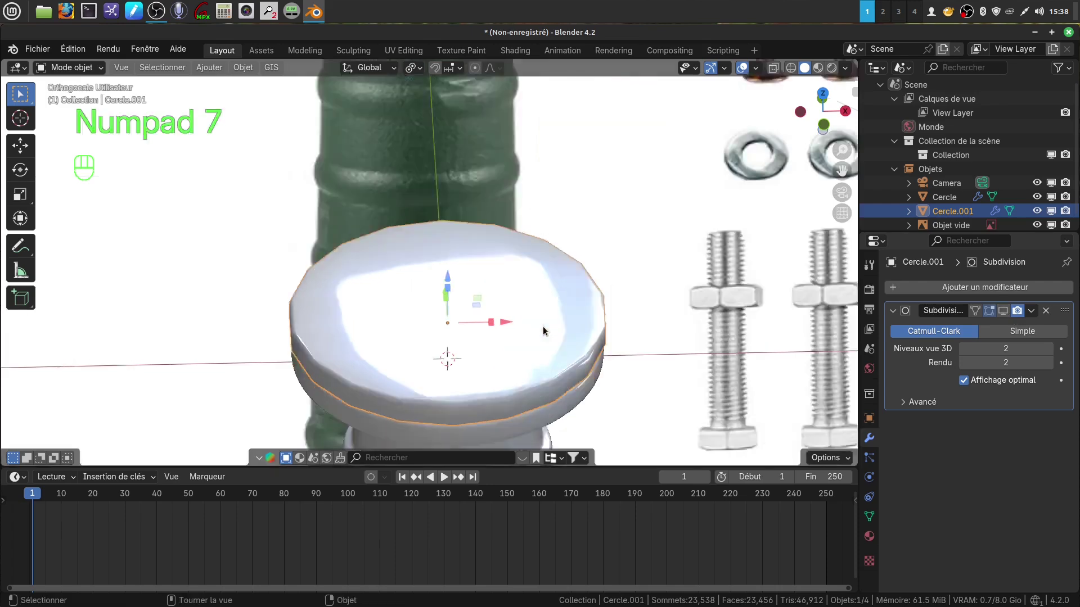
pyautogui.press('Tab')
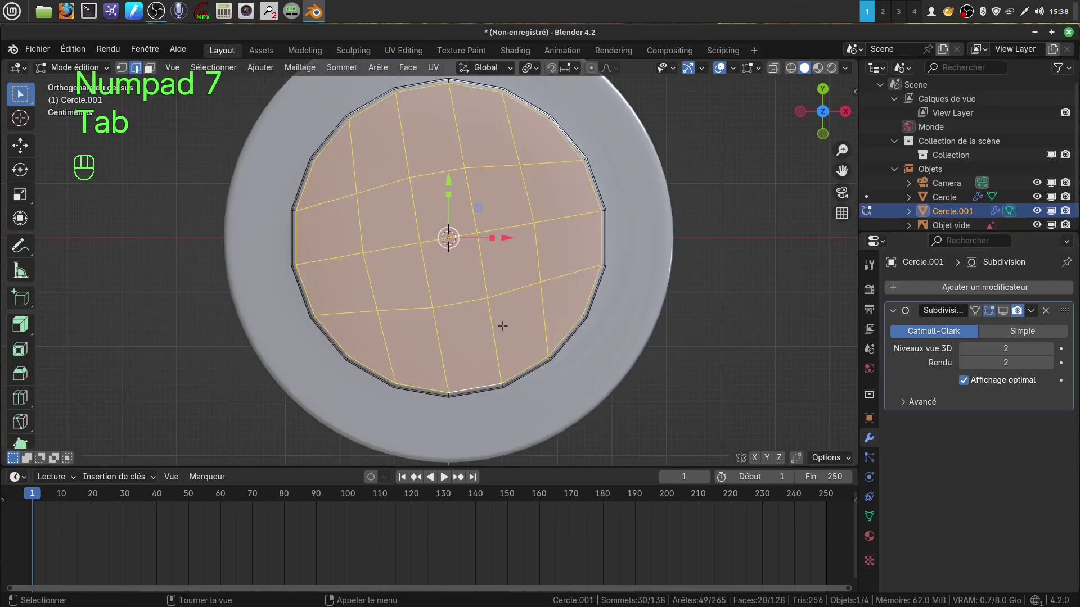
pyautogui.press('a')
pyautogui.press('a')
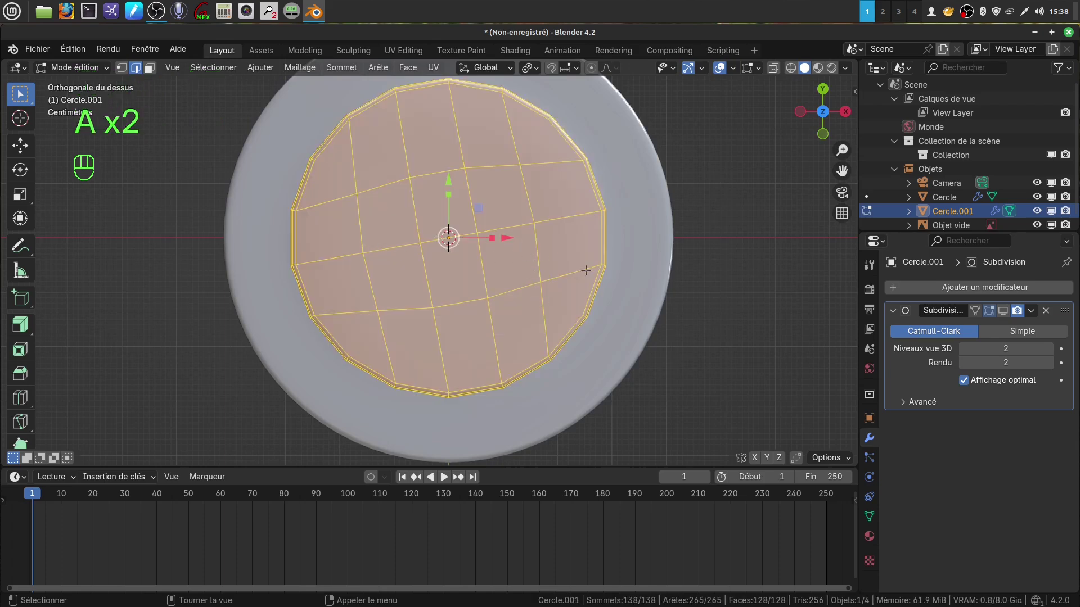
pyautogui.press('z')
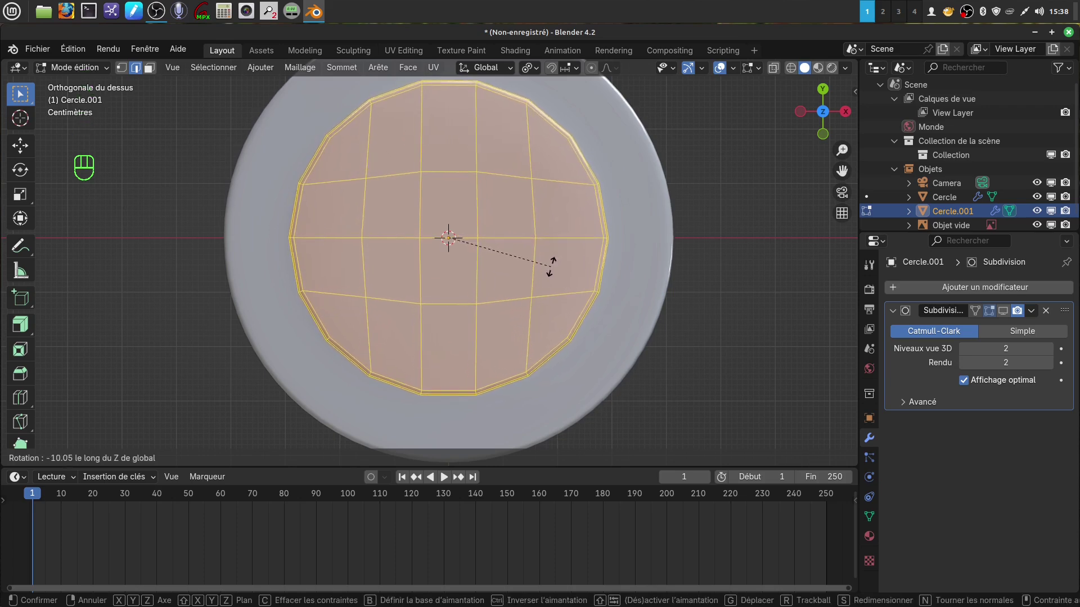
pyautogui.click(550, 266)
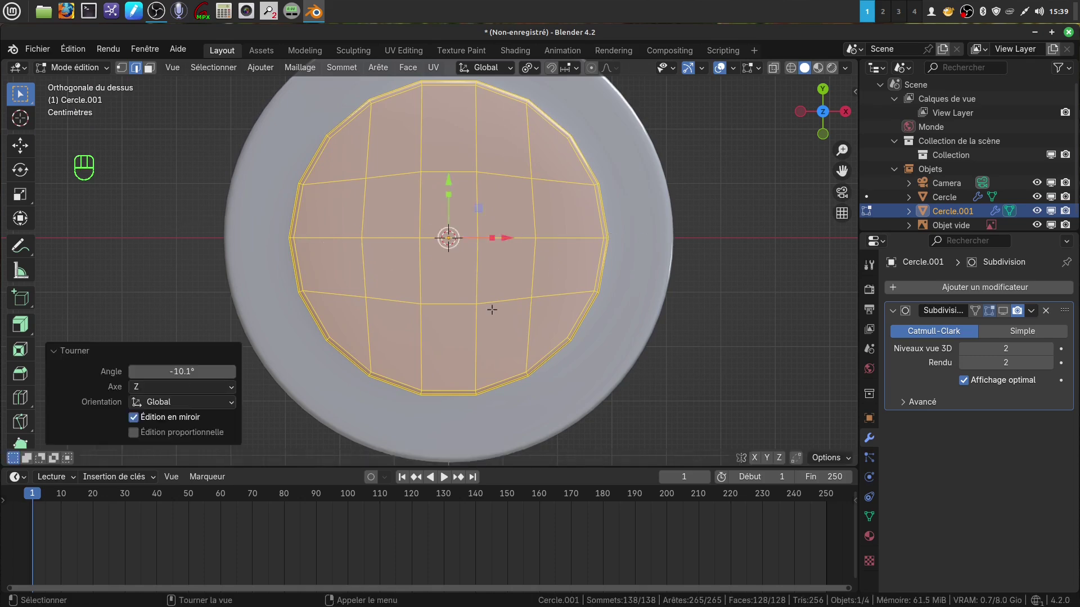
# - Stretch the two central faces of the disc's top along Y by a factor of about 1.558
pyautogui.keyDown('shift'); pyautogui.moveTo(499, 299); pyautogui.dragTo(498, 340, button='middle'); pyautogui.keyUp('shift')
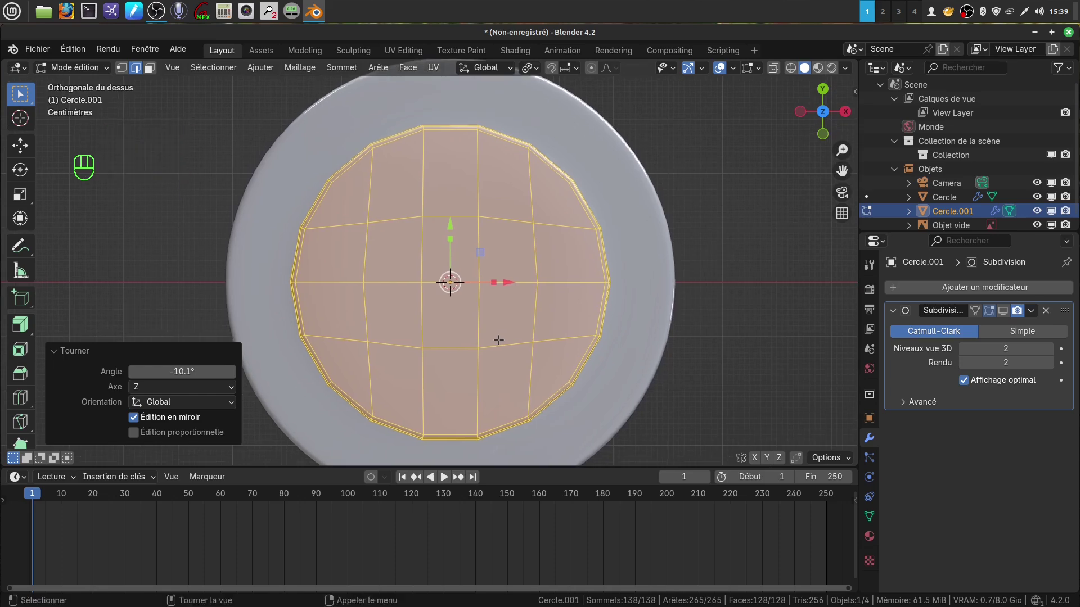
pyautogui.press('a')
pyautogui.press('a')
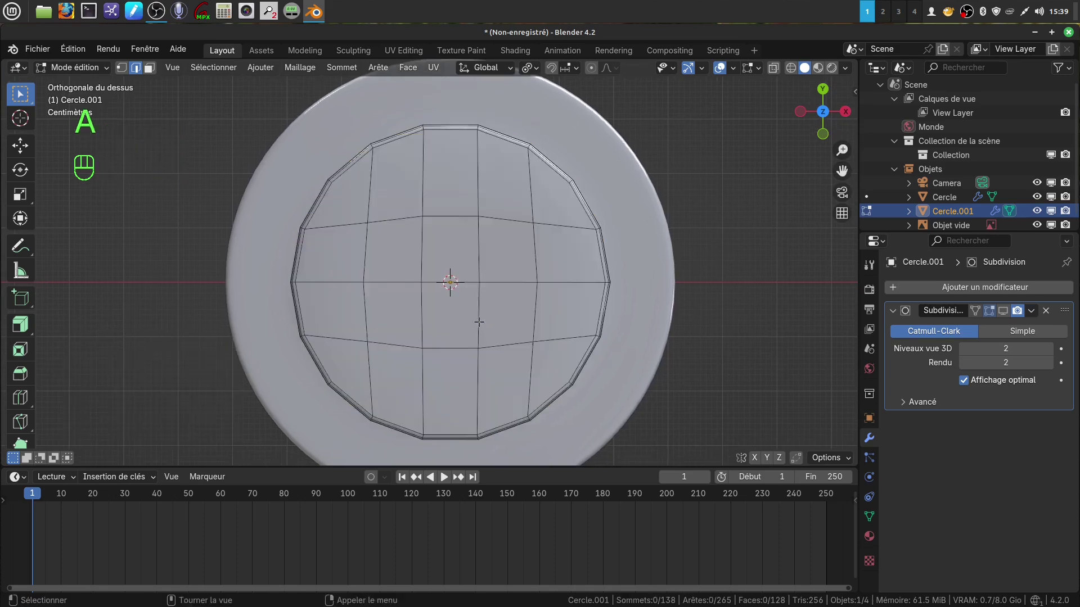
pyautogui.click(121, 67)
pyautogui.click(149, 68)
pyautogui.click(458, 254)
pyautogui.keyDown('shift'); pyautogui.click(469, 326); pyautogui.keyUp('shift')
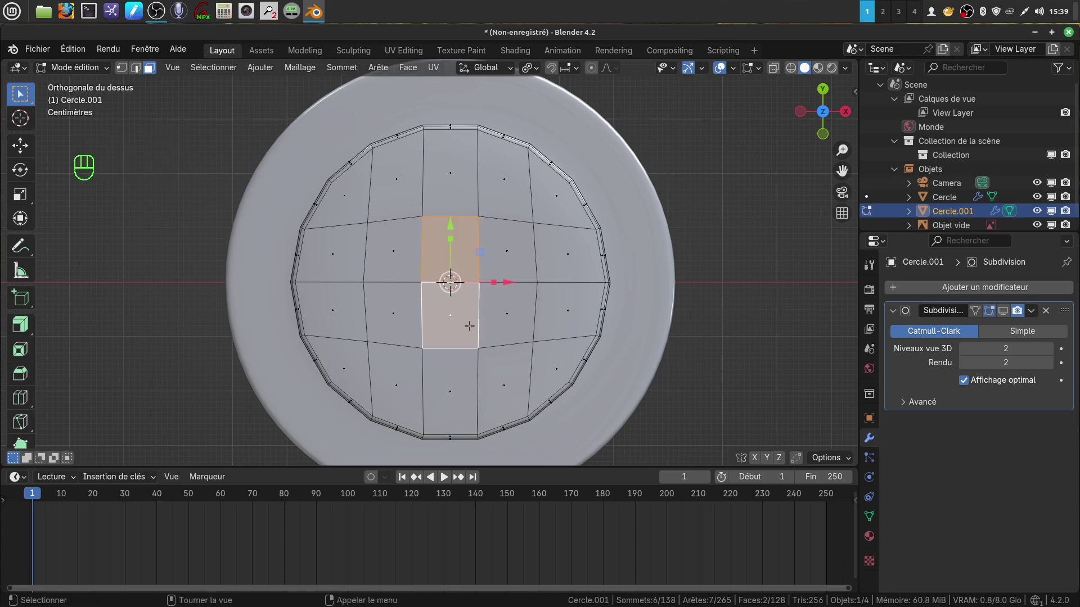
pyautogui.moveTo(451, 241); pyautogui.dragTo(455, 218)
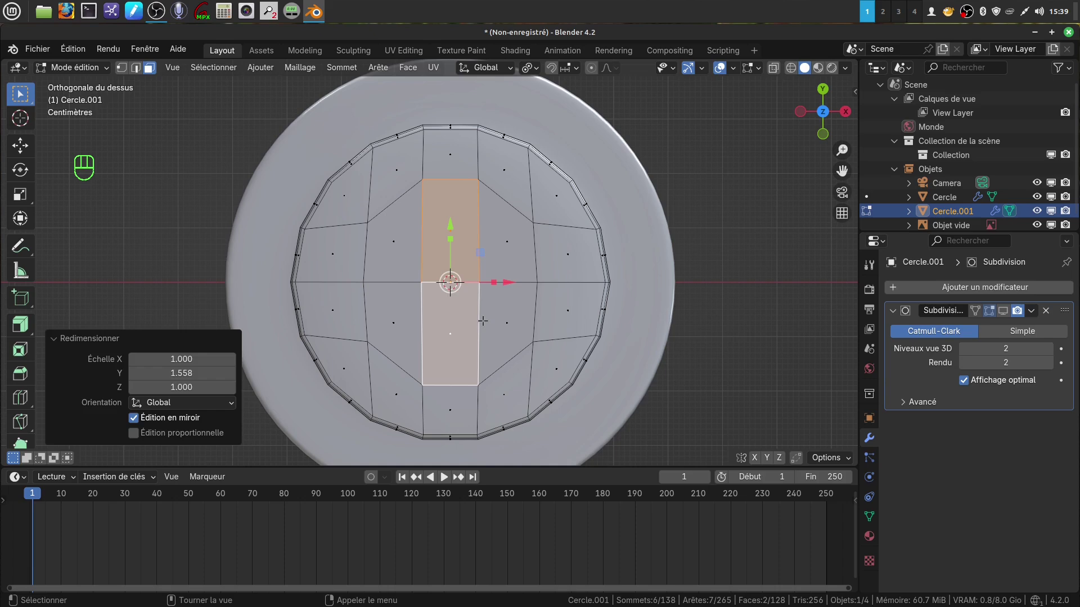
# - Circle-select the ten faces forming the band along the X axis across the disc's top
pyautogui.press('a')
pyautogui.press('a')
pyautogui.press('c')
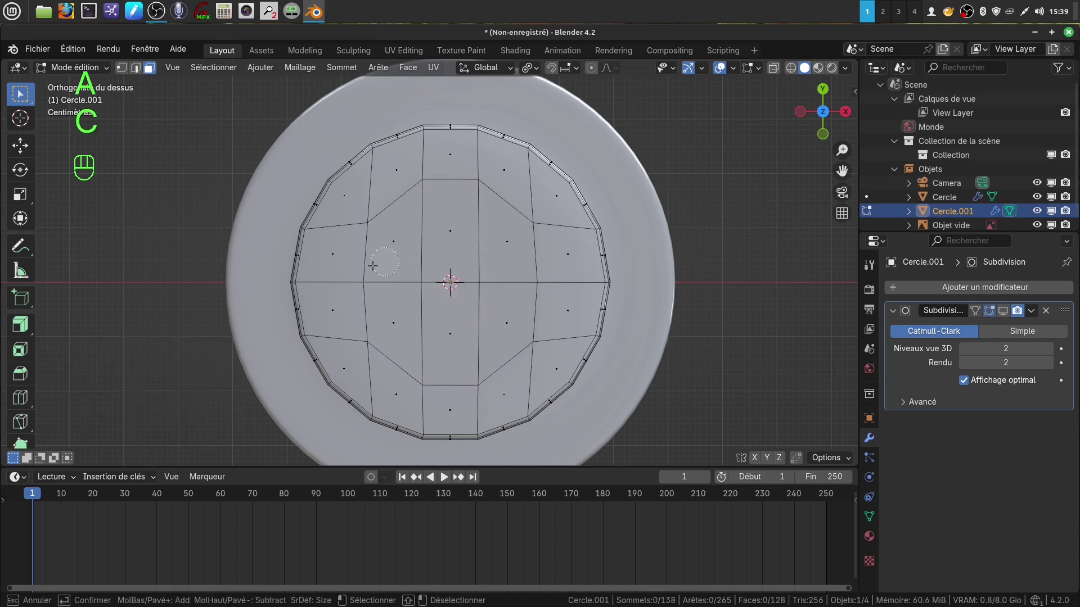
pyautogui.moveTo(369, 264)
pyautogui.mouseDown()
pyautogui.moveTo(362, 279)
pyautogui.moveTo(555, 285)
pyautogui.mouseUp()
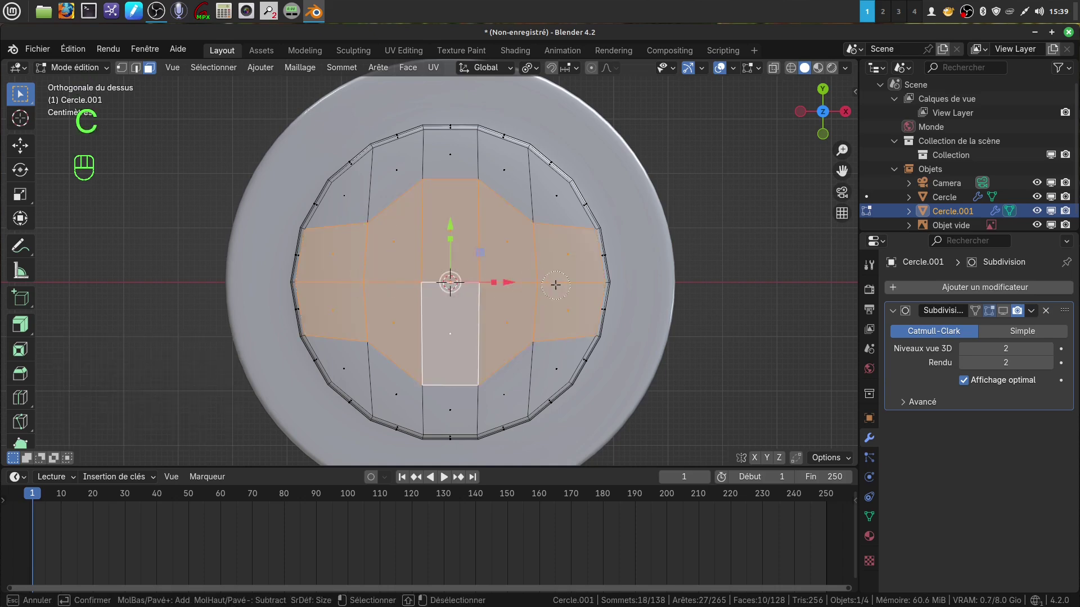
pyautogui.rightClick(538, 285)
# - Compare the selected band on the disc's top with the flange joint in the reference photo
pyautogui.moveTo(485, 298)
pyautogui.mouseDown(button='middle')
pyautogui.moveTo(499, 167)
pyautogui.moveTo(465, 268)
pyautogui.moveTo(464, 236)
pyautogui.moveTo(473, 291)
pyautogui.mouseUp(button='middle')
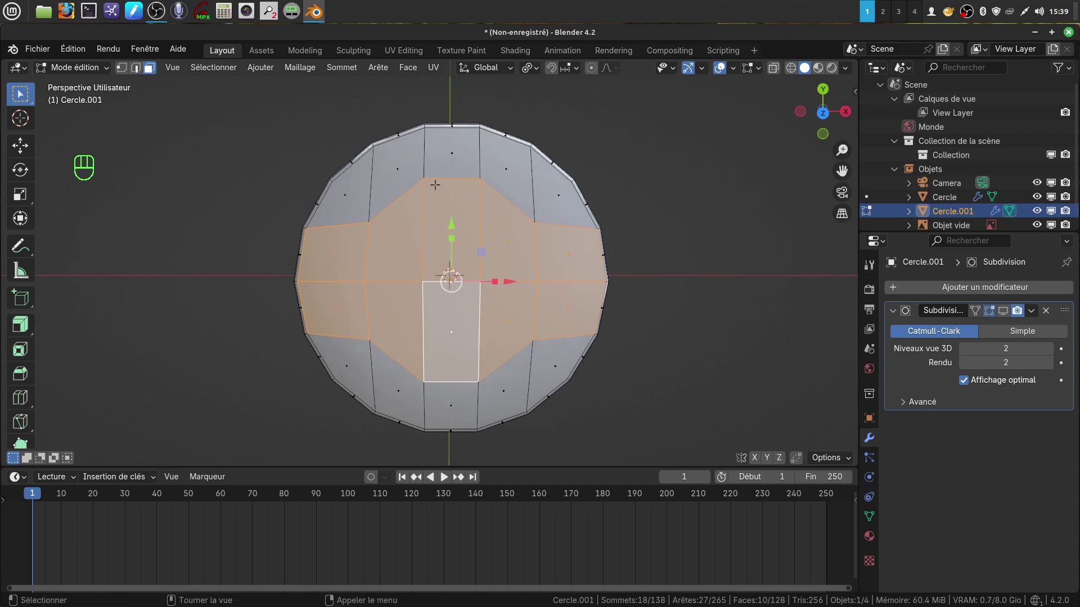
pyautogui.moveTo(537, 322); pyautogui.dragTo(458, 350, button='middle')
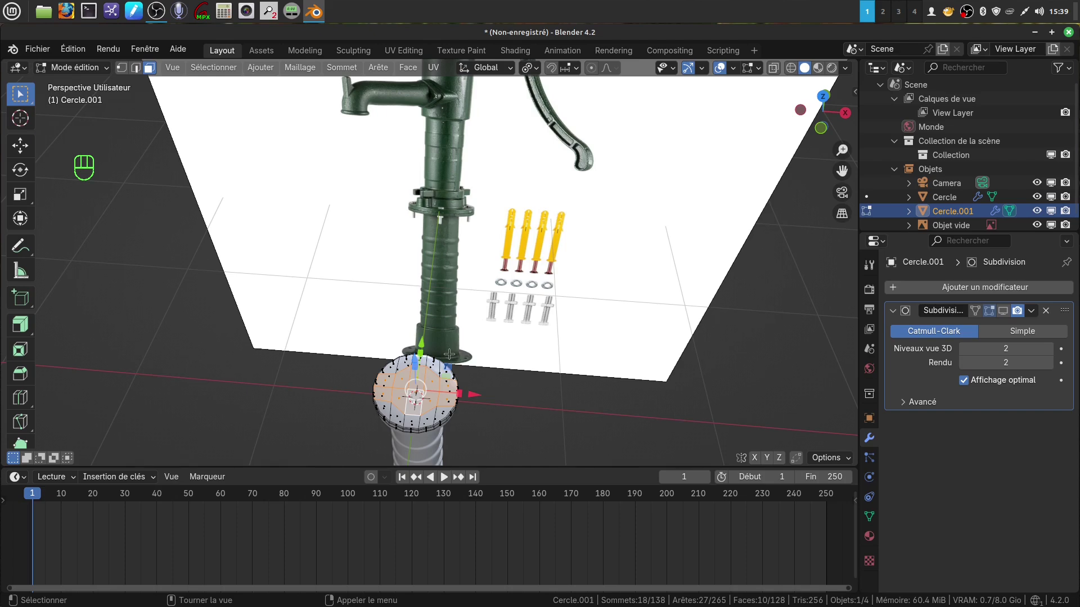
pyautogui.scroll(-3, 446, 333)
pyautogui.scroll(-3, 459, 243)
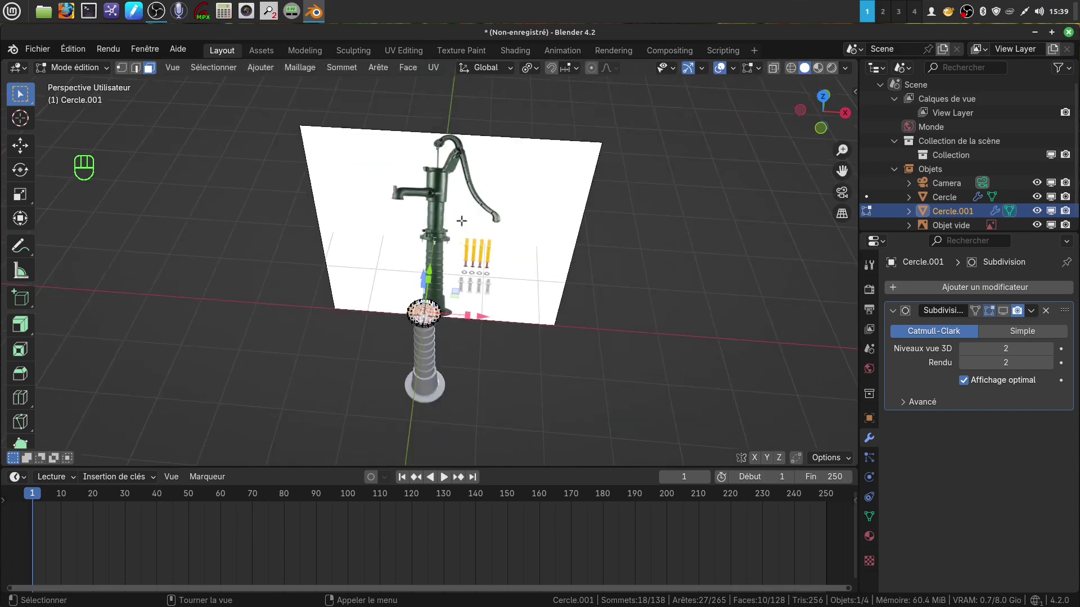
pyautogui.scroll(3, 454, 249)
pyautogui.scroll(2, 460, 215)
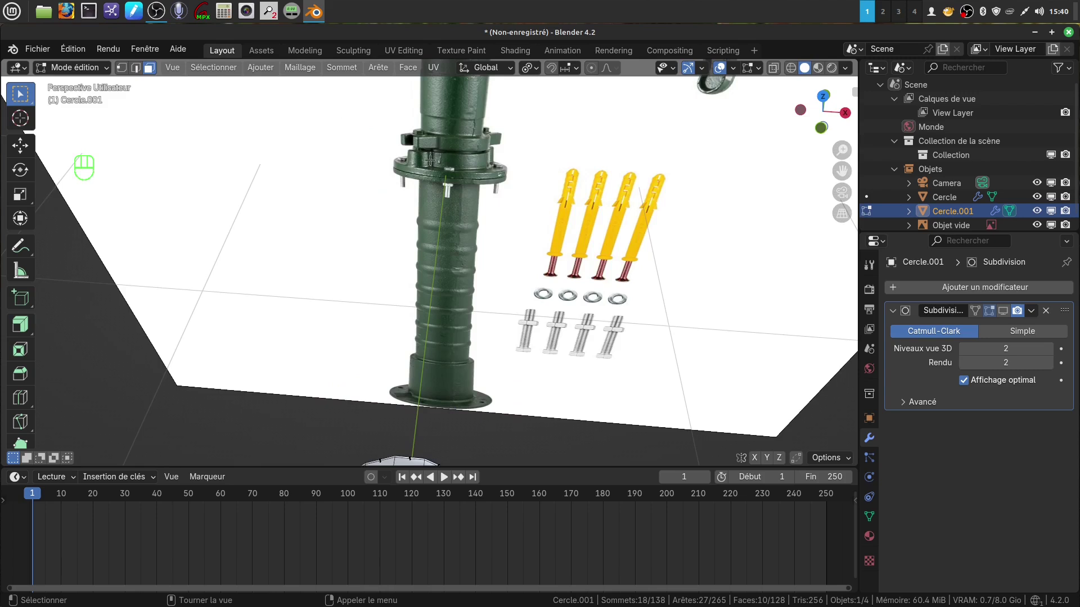
# - Narrow the selected band of ten faces along Y with a scale factor of about 0.743
pyautogui.press('KP_7')
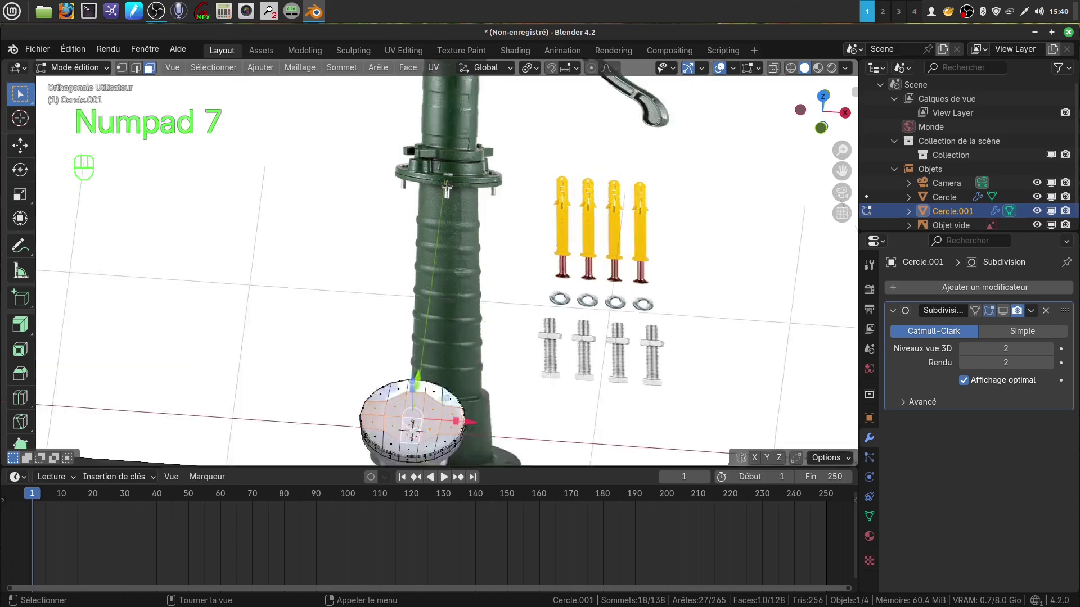
pyautogui.keyDown('shift'); pyautogui.moveTo(444, 187); pyautogui.dragTo(459, 346, button='middle'); pyautogui.keyUp('shift')
pyautogui.scroll(6, 459, 346)
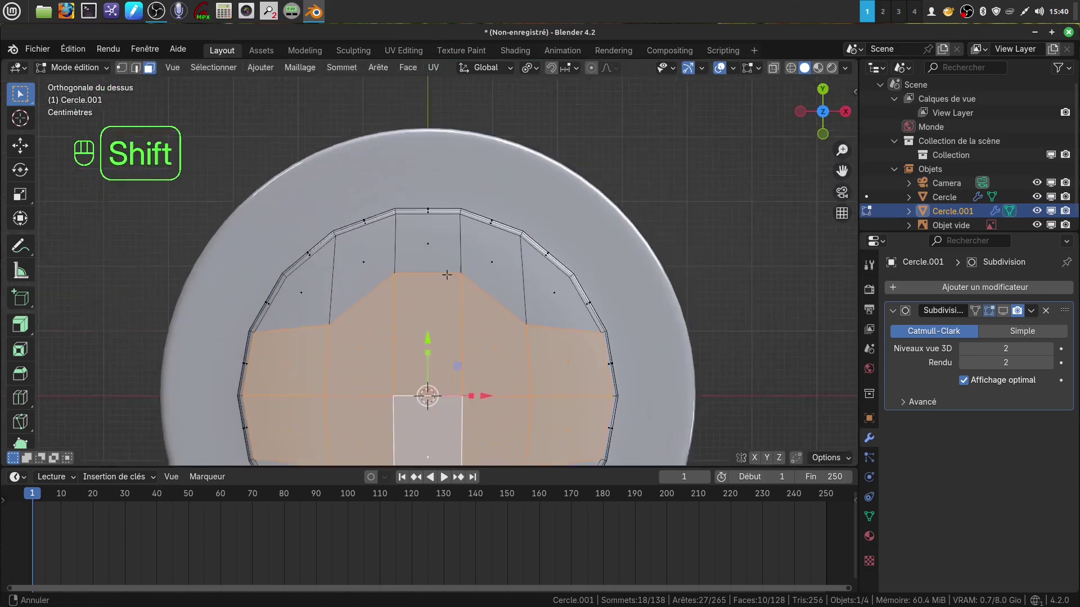
pyautogui.keyDown('shift'); pyautogui.moveTo(264, 403); pyautogui.dragTo(346, 264, button='middle'); pyautogui.keyUp('shift')
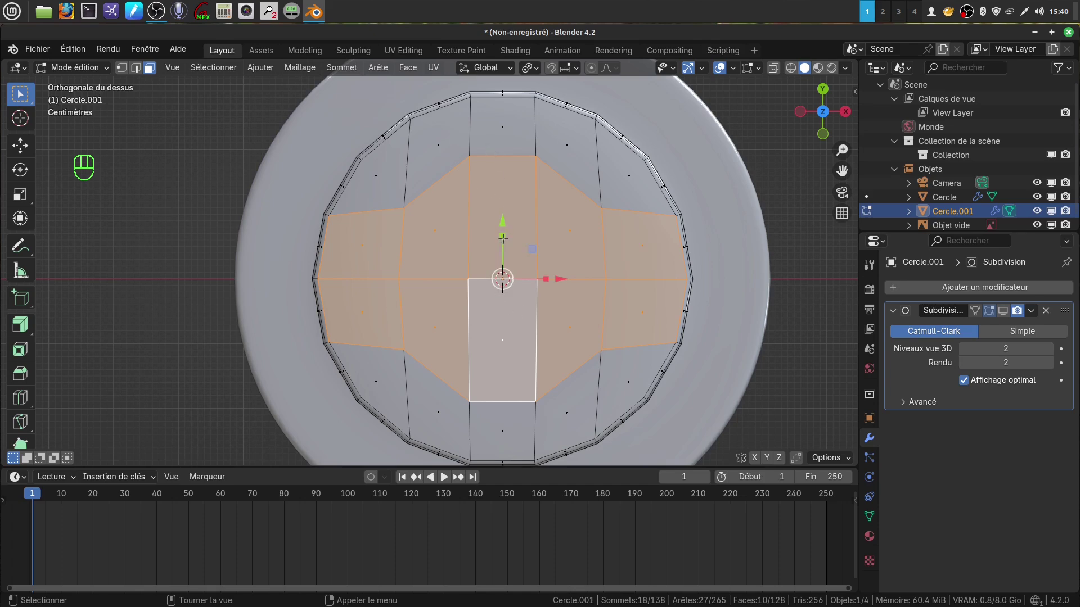
pyautogui.press('s')
pyautogui.press('y')
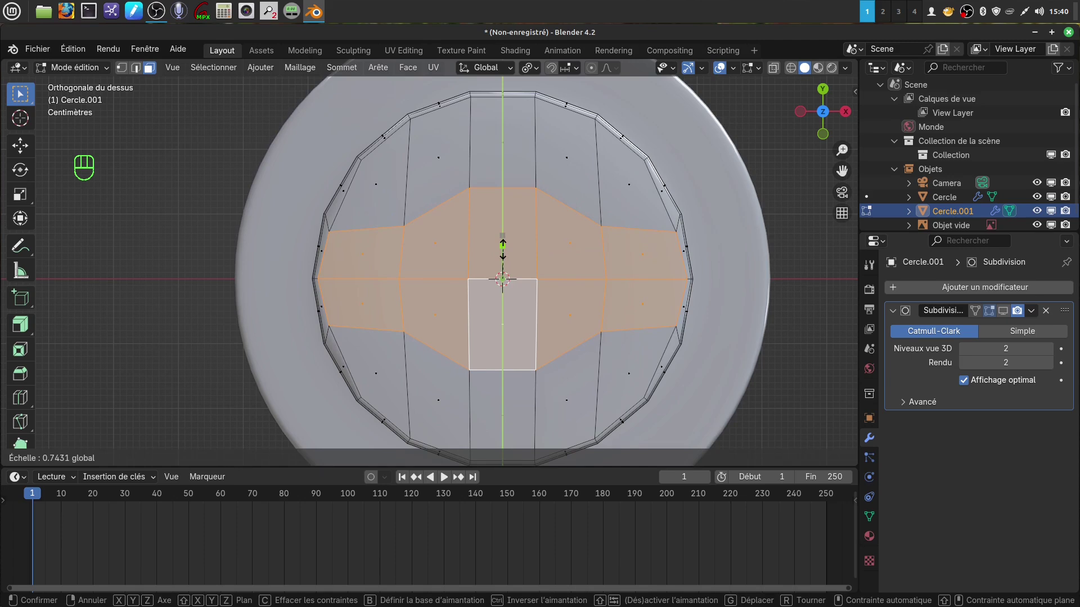
pyautogui.click(503, 250)
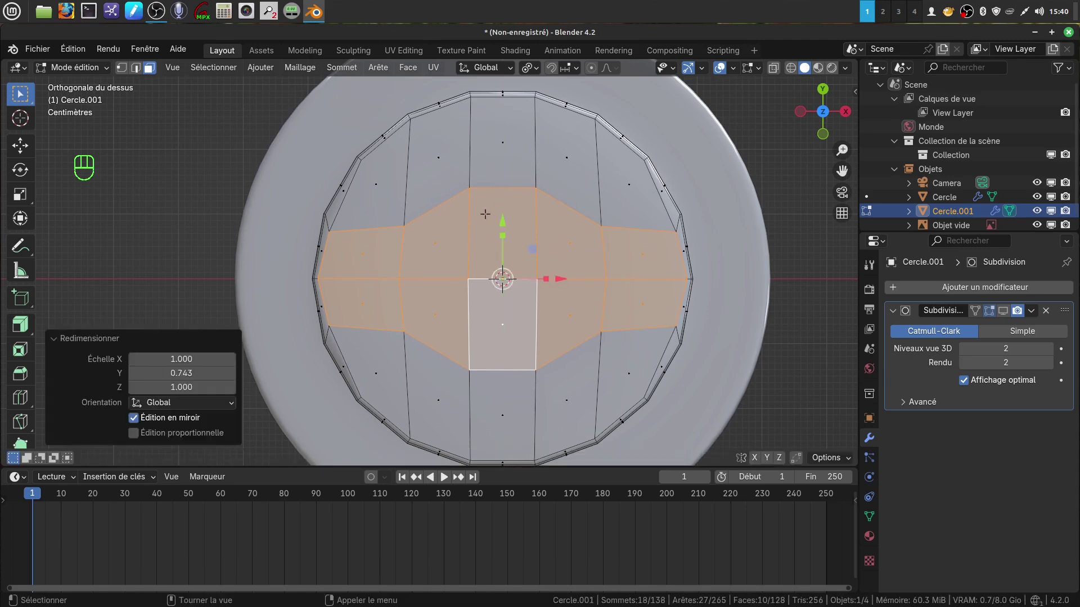
# - Scale only the band's two central faces along Y by about 1.700 so they reach close to the disc's rim
pyautogui.click(485, 214)
pyautogui.keyDown('shift'); pyautogui.click(505, 315); pyautogui.keyUp('shift')
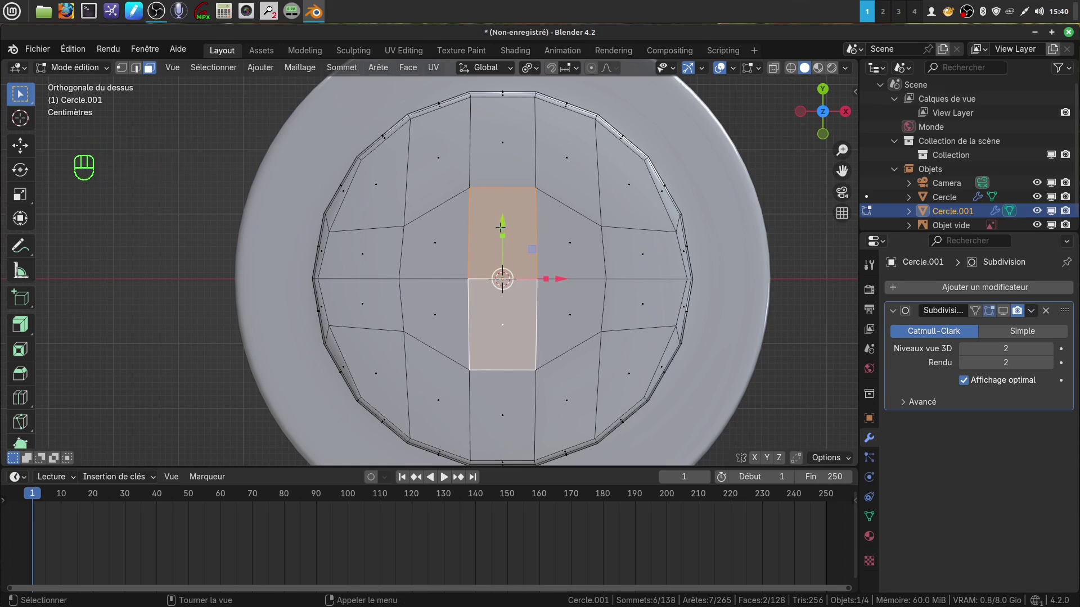
pyautogui.press('s')
pyautogui.press('y')
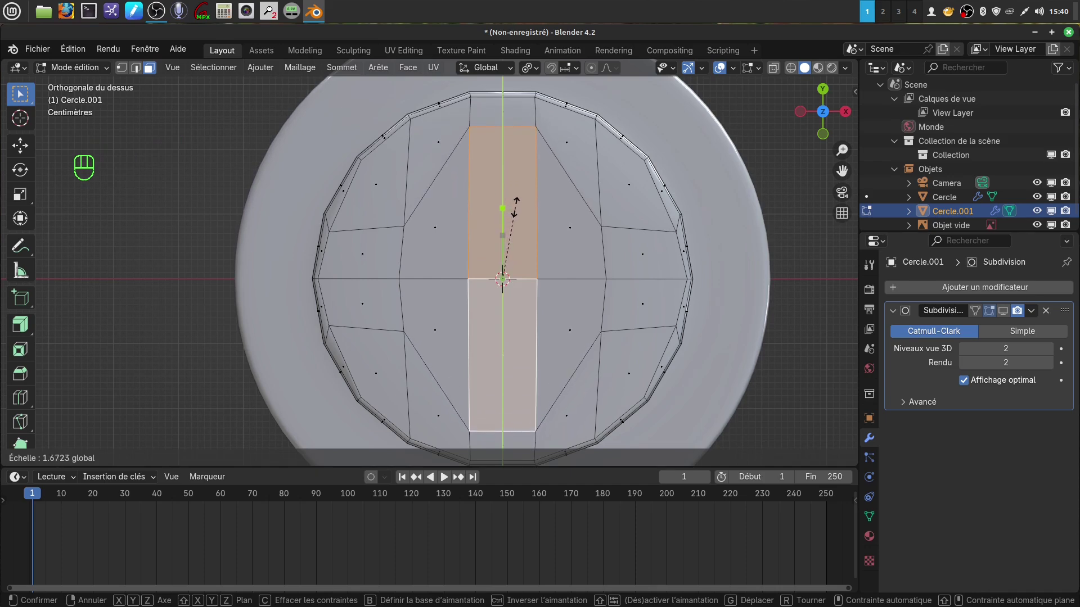
pyautogui.click(515, 204)
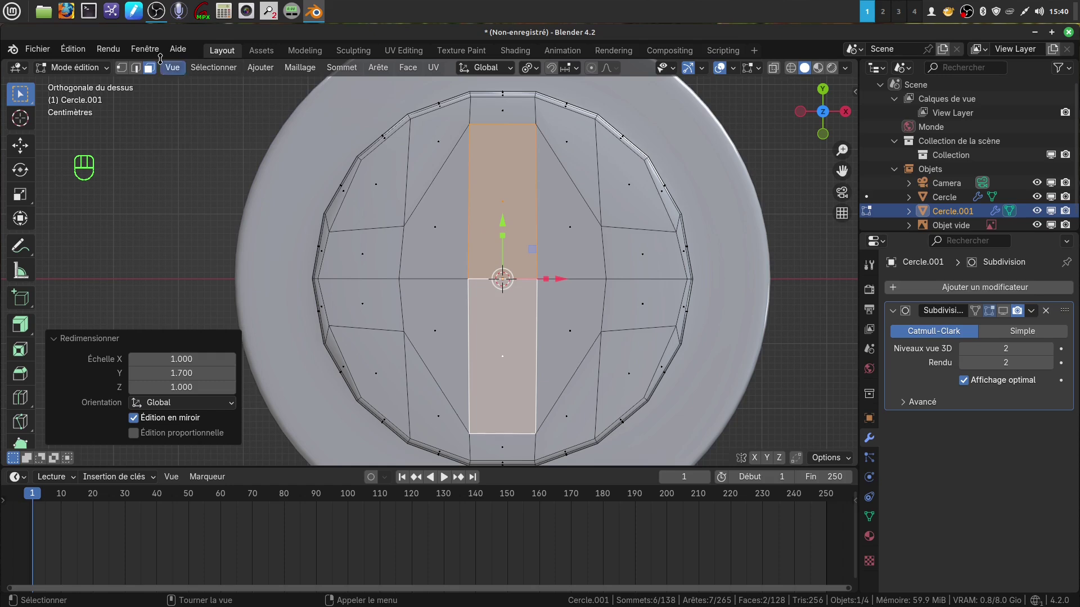
# - Select the four lengthwise edges crossing the X axis on both sides of the central strip and scale them along Y by about 1.422
pyautogui.click(135, 72)
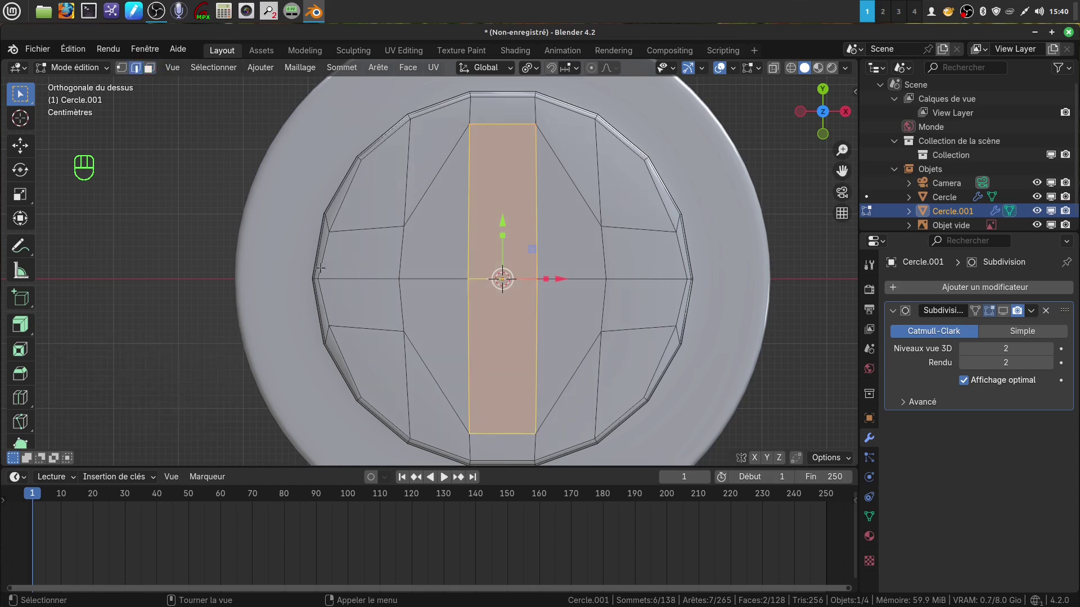
pyautogui.click(398, 254)
pyautogui.keyDown('shift'); pyautogui.click(401, 310); pyautogui.keyUp('shift')
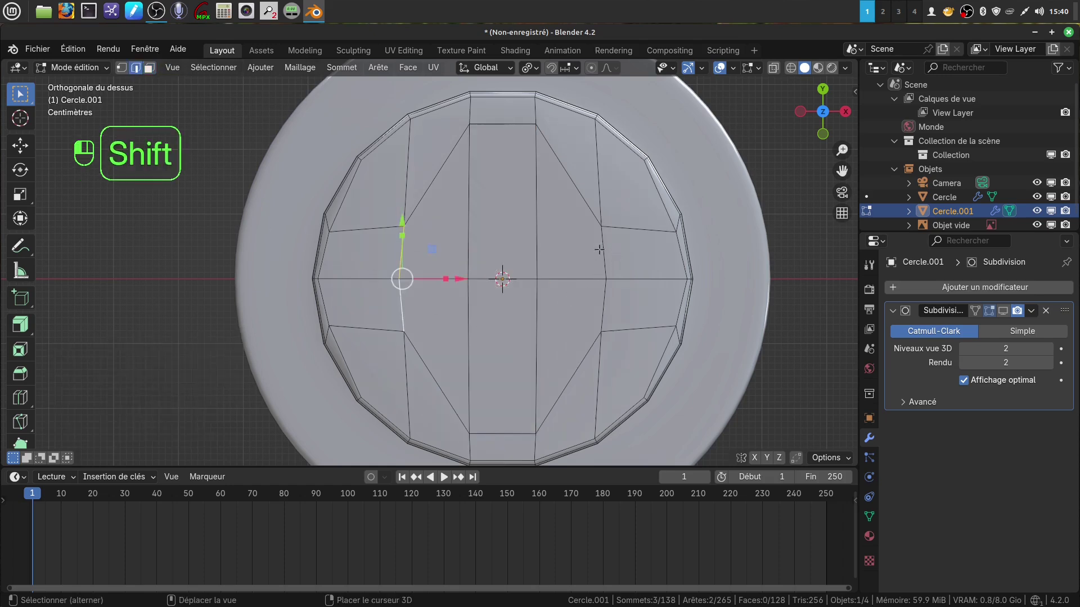
pyautogui.keyDown('shift'); pyautogui.click(599, 249); pyautogui.keyUp('shift')
pyautogui.keyDown('shift'); pyautogui.click(602, 315); pyautogui.keyUp('shift')
pyautogui.press('s')
pyautogui.press('y')
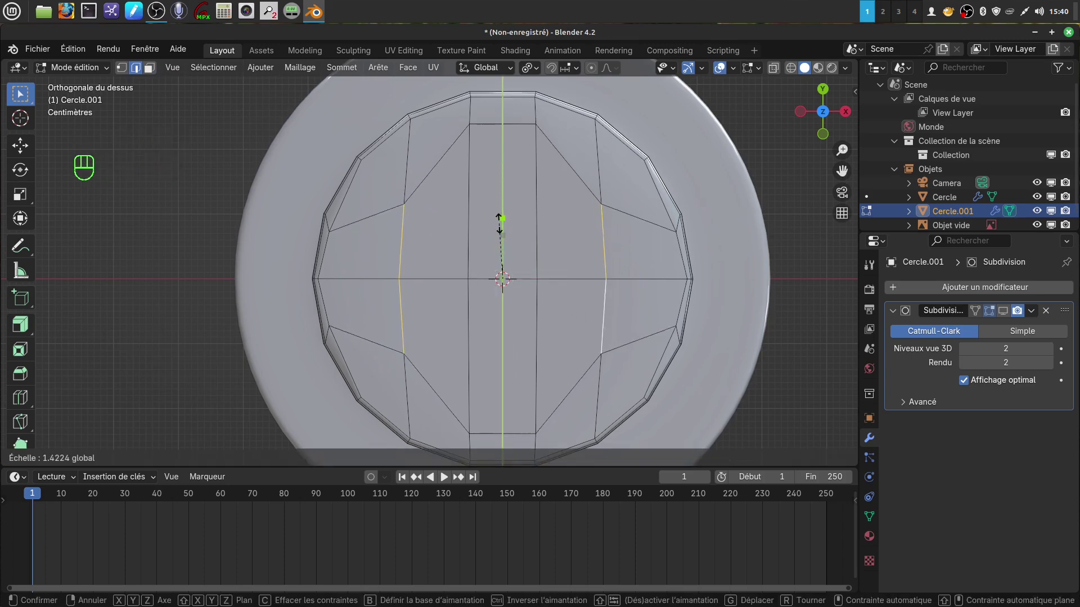
pyautogui.click(499, 223)
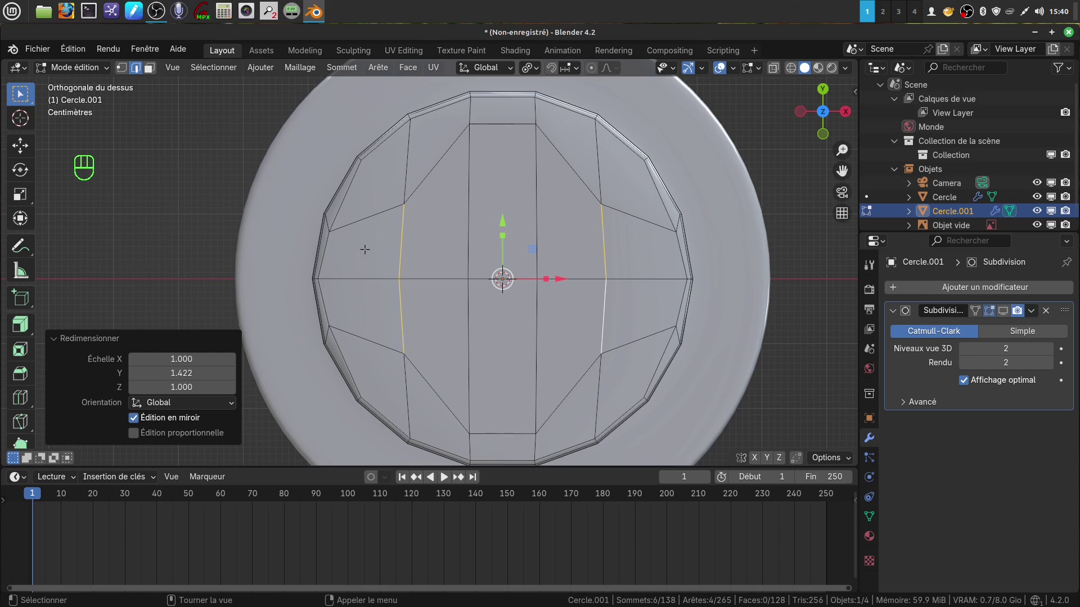
# - Select only the central strip's two outer end edges, change the transform pivot, and scale them along Y by about 0.934
pyautogui.press('ctrl')
pyautogui.press('a')
pyautogui.click(503, 124)
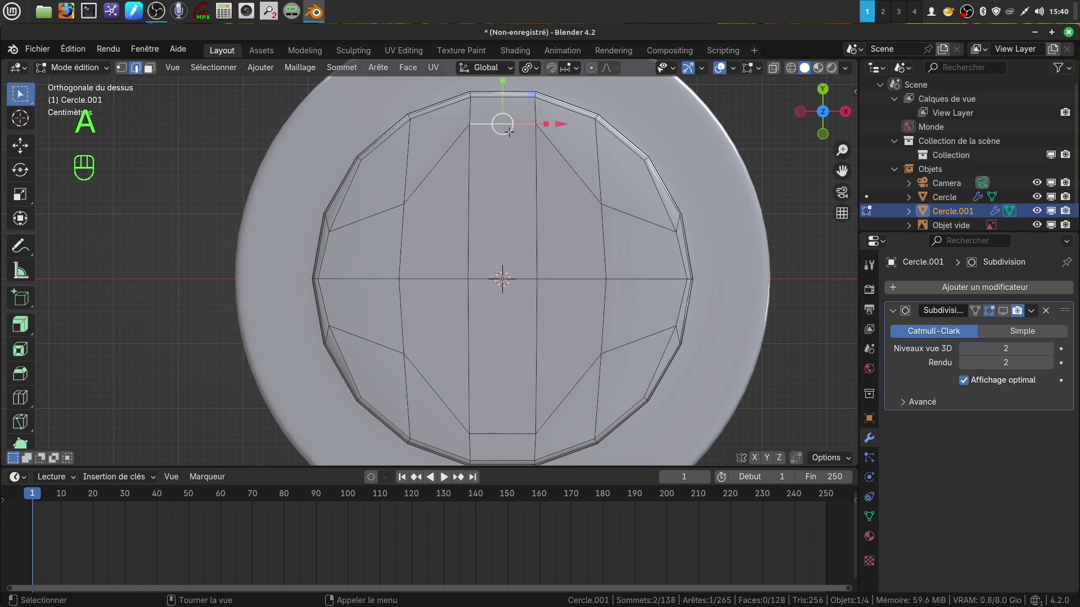
pyautogui.keyDown('shift'); pyautogui.click(509, 434); pyautogui.keyUp('shift')
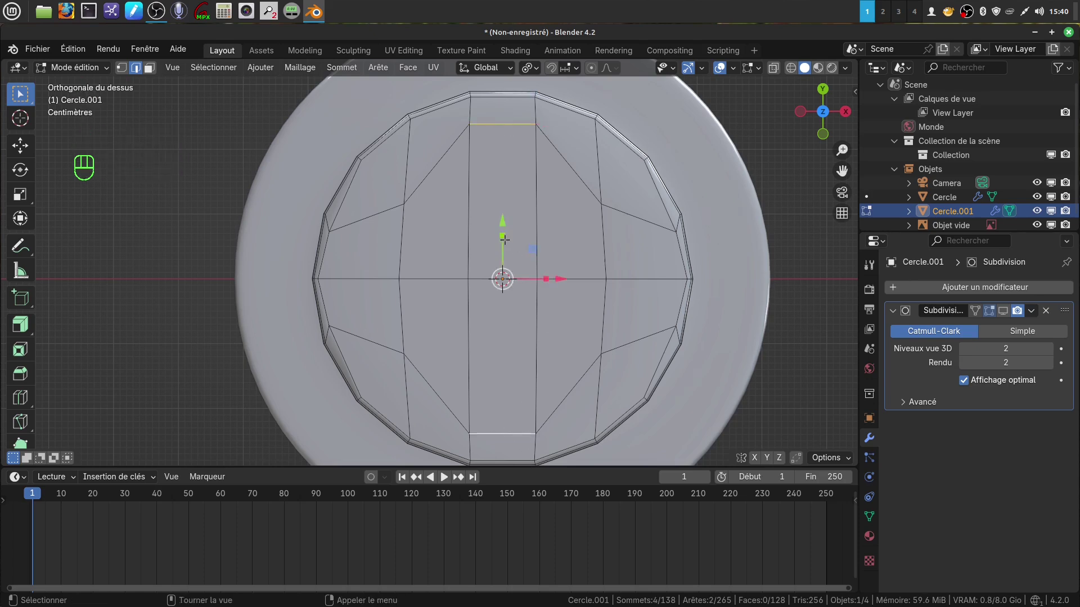
pyautogui.moveTo(504, 239)
pyautogui.mouseDown()
pyautogui.moveTo(503, 248)
pyautogui.moveTo(503, 232)
pyautogui.mouseUp()
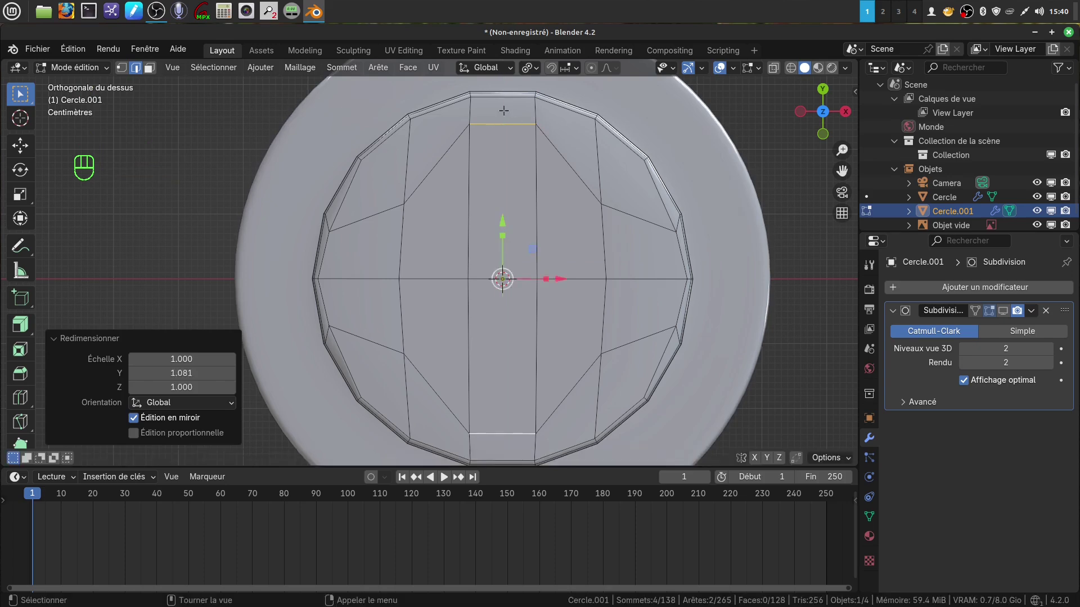
pyautogui.click(528, 68)
pyautogui.click(559, 151)
pyautogui.moveTo(502, 236); pyautogui.dragTo(503, 240)
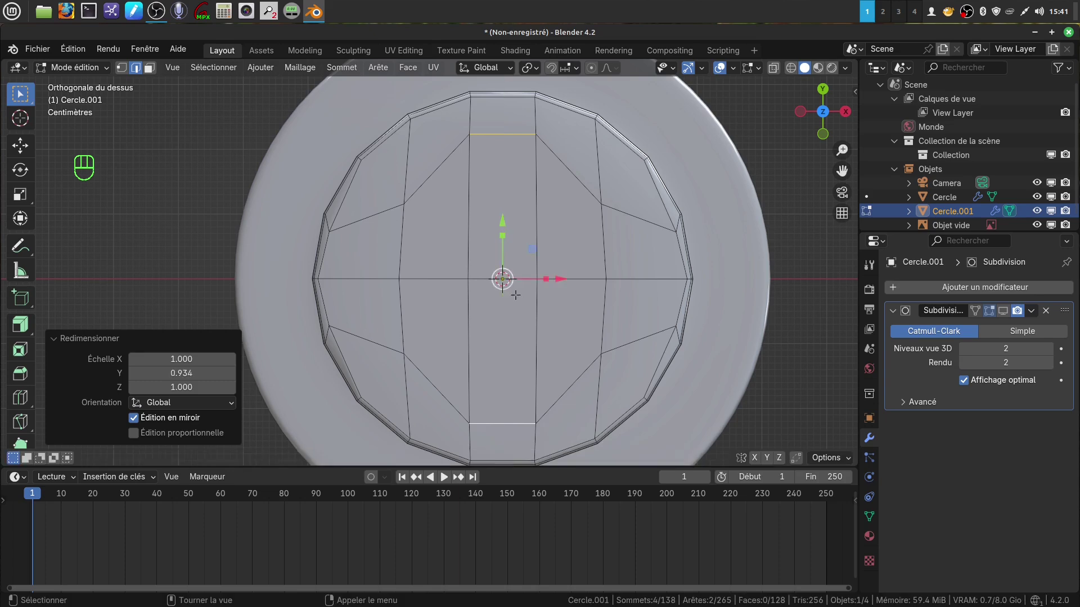
# - Circle-select the ten faces of the shaped area across the disc's top and extrude them upward along Z by about 0.072 m
pyautogui.press('a')
pyautogui.click(149, 68)
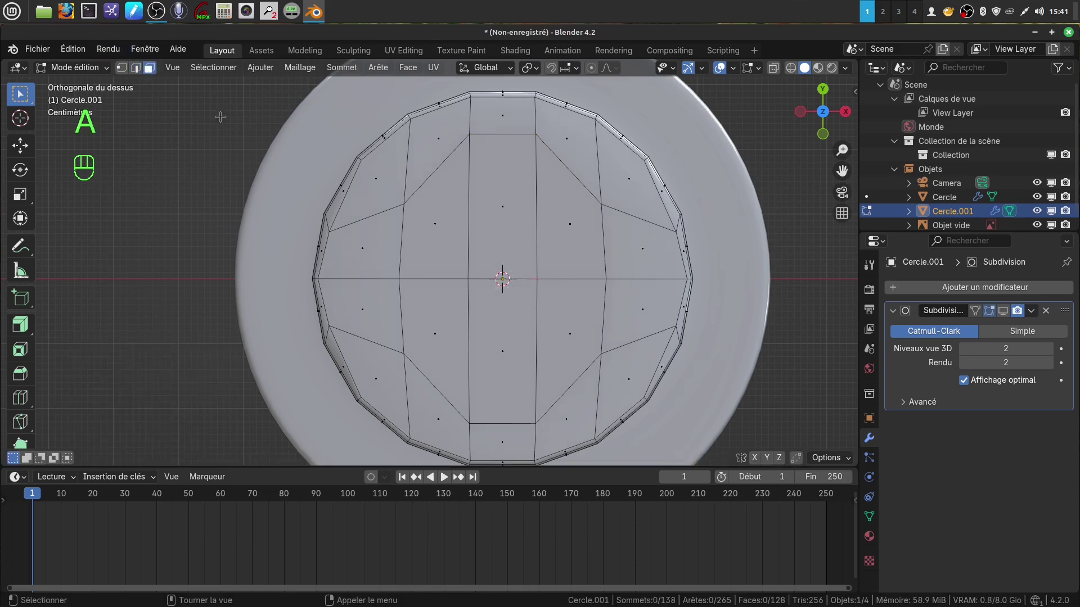
pyautogui.press('c')
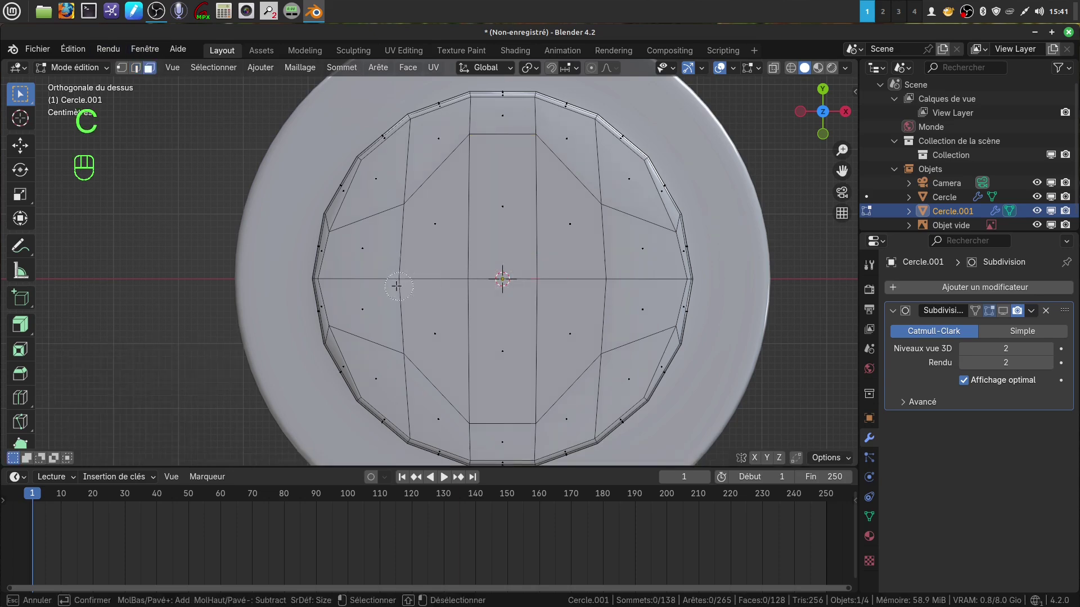
pyautogui.moveTo(387, 290)
pyautogui.mouseDown()
pyautogui.moveTo(562, 282)
pyautogui.moveTo(619, 294)
pyautogui.moveTo(615, 272)
pyautogui.mouseUp()
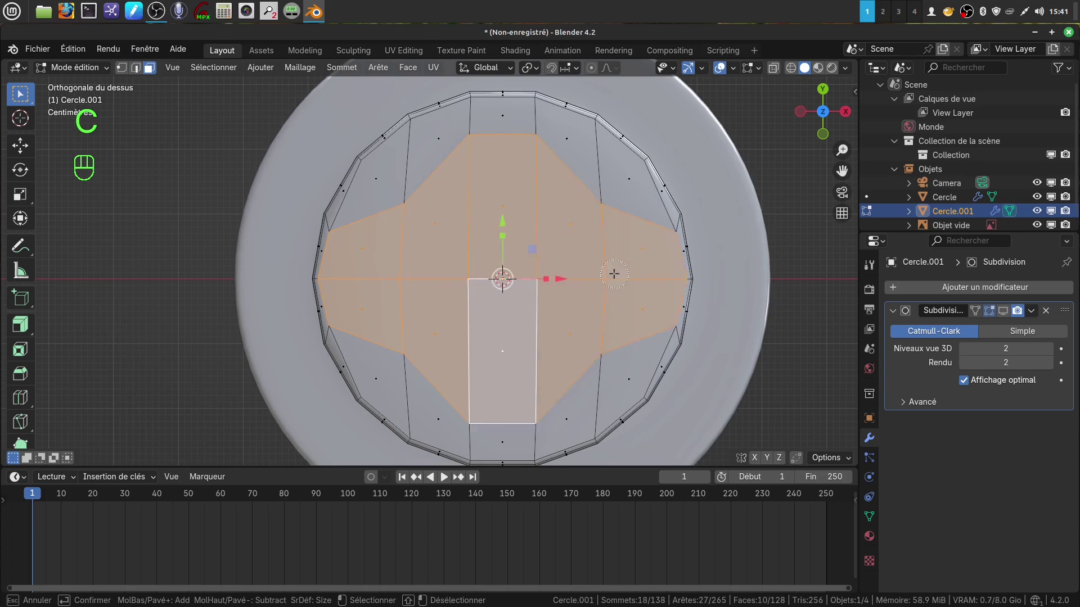
pyautogui.rightClick(615, 273)
pyautogui.moveTo(614, 272); pyautogui.dragTo(578, 171, button='middle')
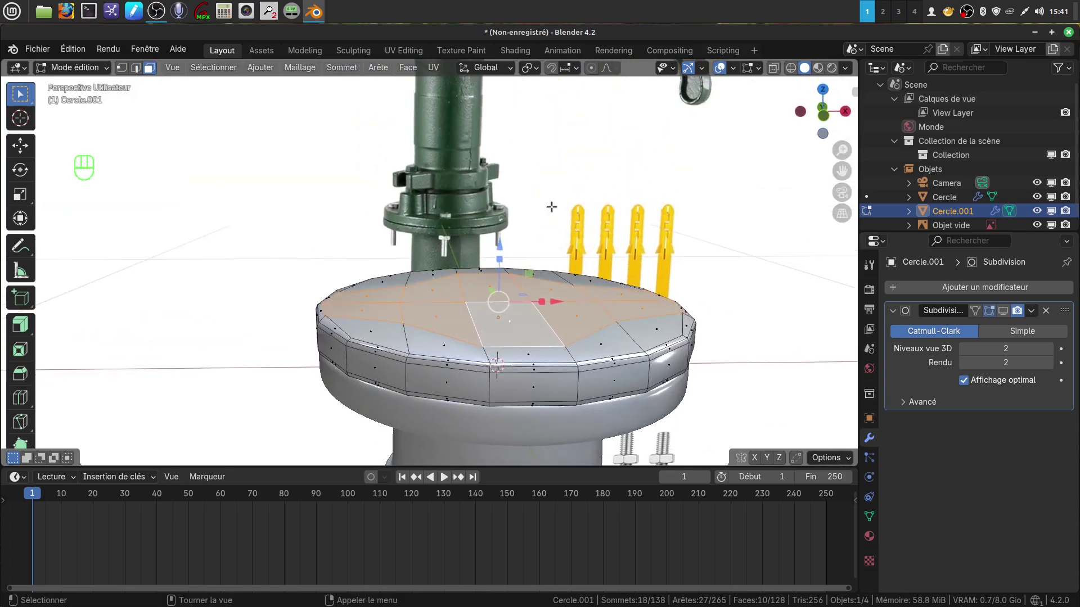
pyautogui.moveTo(474, 219); pyautogui.dragTo(537, 292, button='middle')
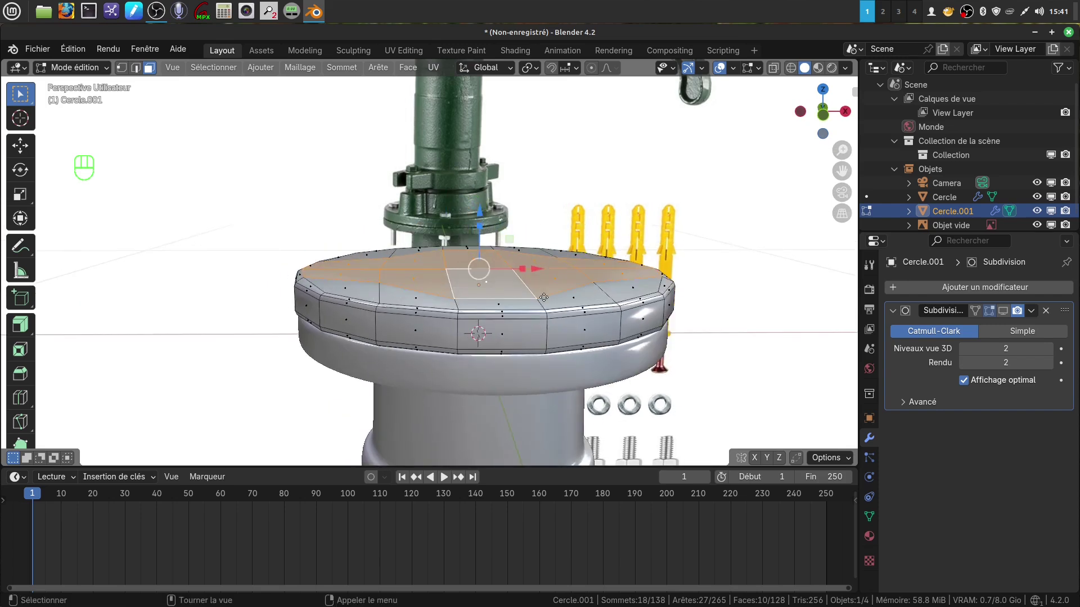
pyautogui.press('e')
pyautogui.moveTo(481, 212); pyautogui.dragTo(496, 168)
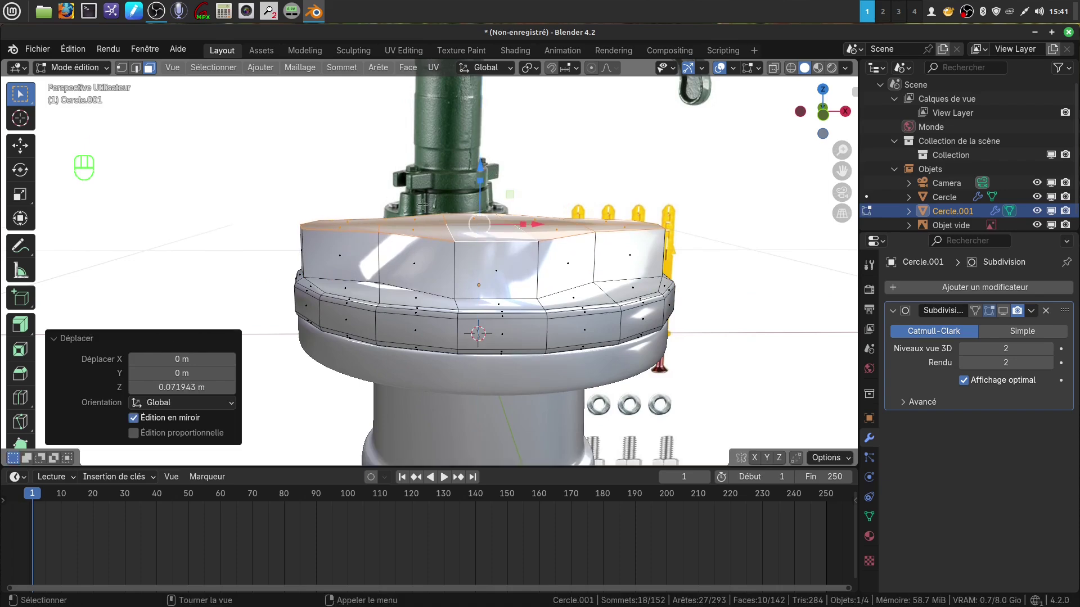
# - Scale the raised shape's top faces uniformly by 0.950 to taper its sides slightly
pyautogui.moveTo(527, 252); pyautogui.dragTo(521, 259, button='middle')
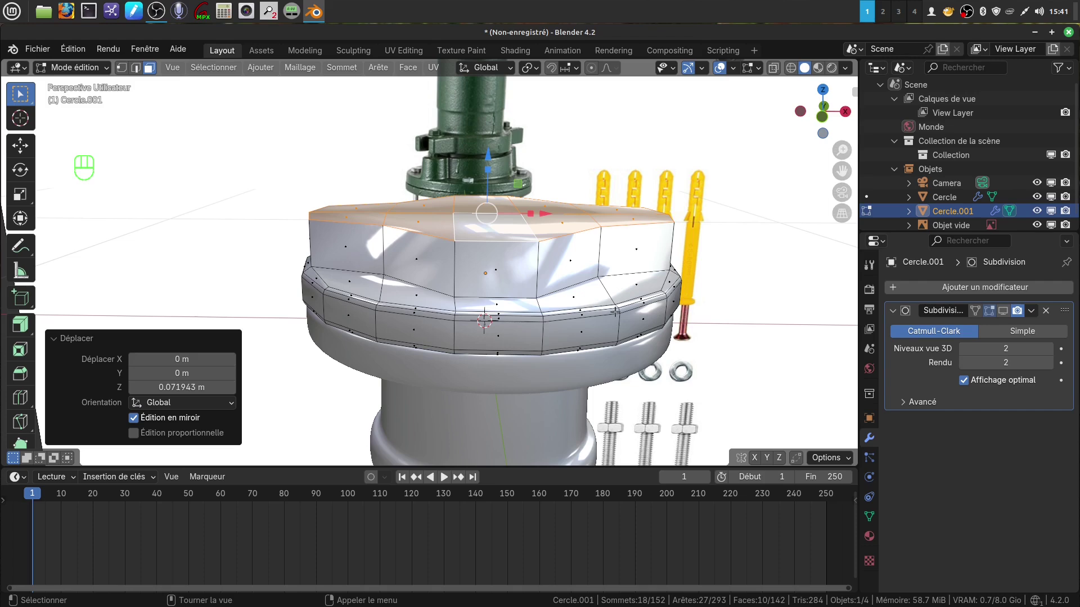
pyautogui.press('s')
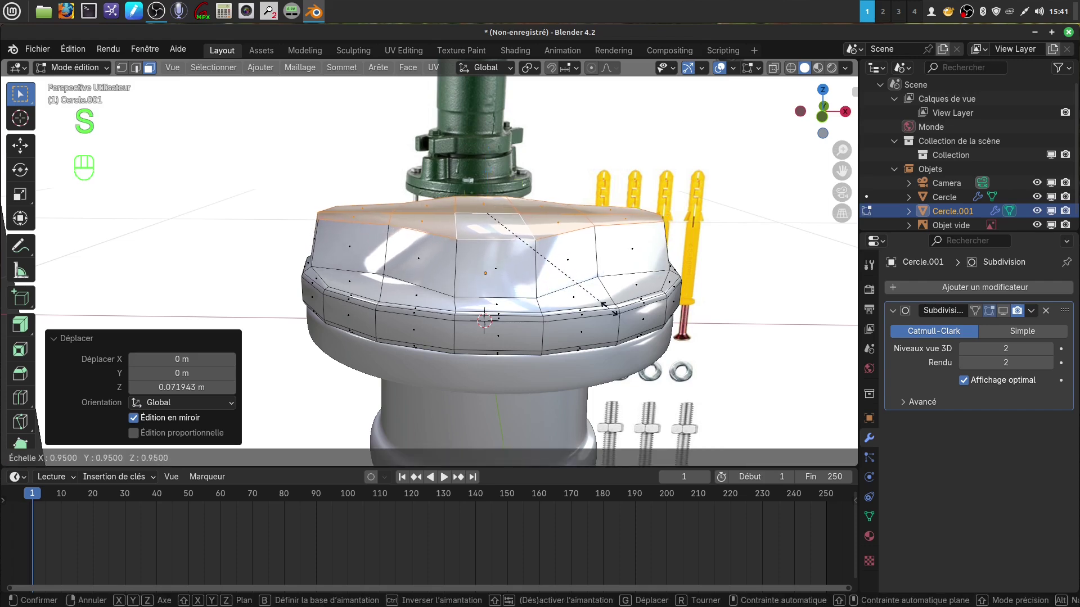
pyautogui.click(608, 308)
# - Compare the raised shape on the disc with the flange joint in the reference photo
pyautogui.moveTo(545, 243); pyautogui.dragTo(504, 307, button='middle')
pyautogui.scroll(-3, 509, 248)
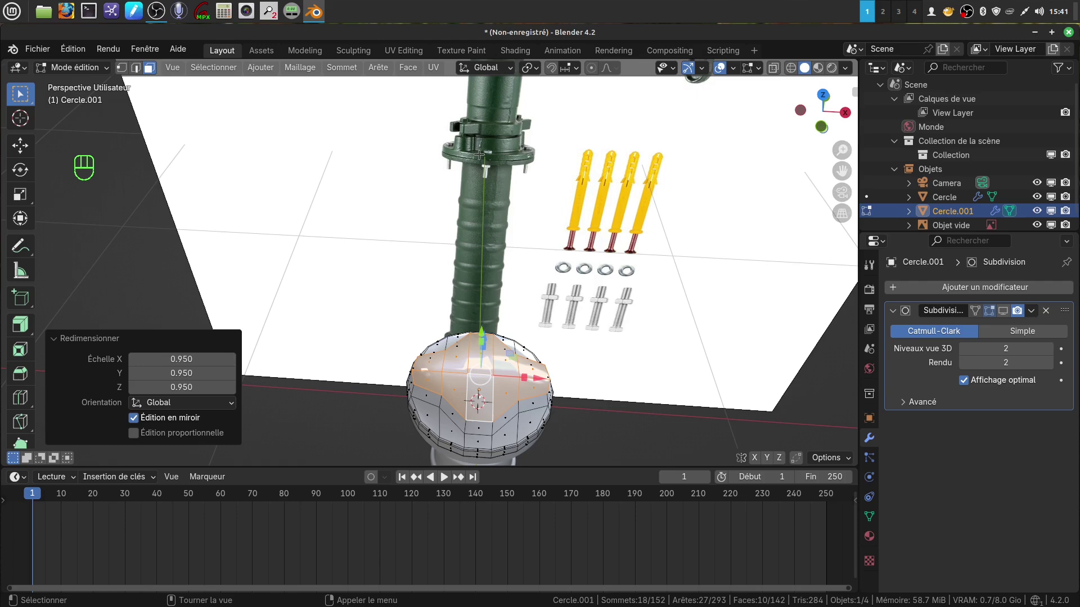
pyautogui.keyDown('shift'); pyautogui.moveTo(479, 155); pyautogui.dragTo(489, 247, button='middle'); pyautogui.keyUp('shift')
pyautogui.scroll(3, 495, 280)
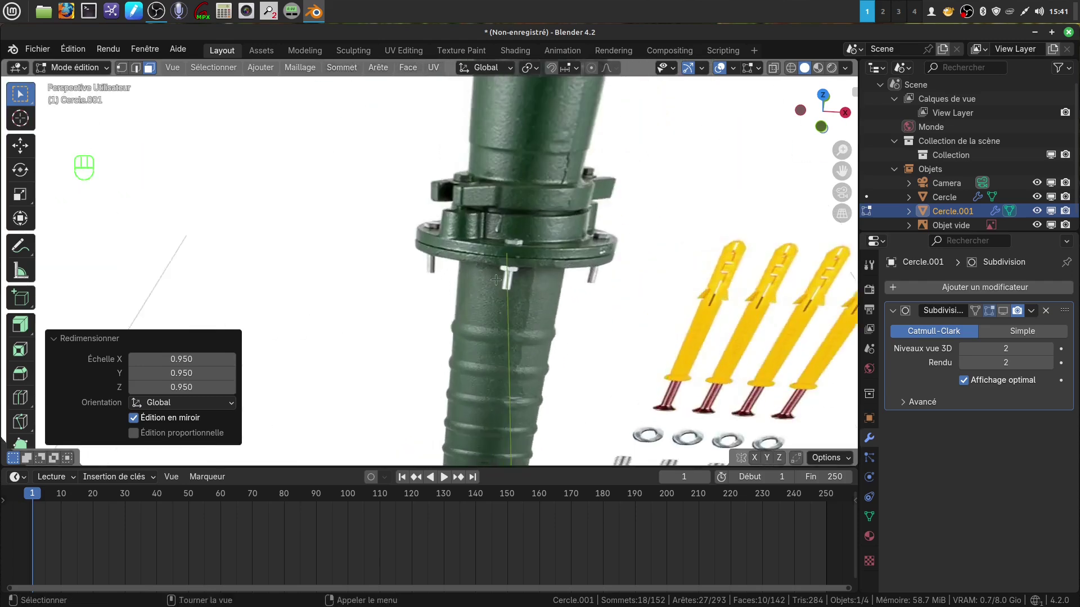
pyautogui.scroll(2, 496, 280)
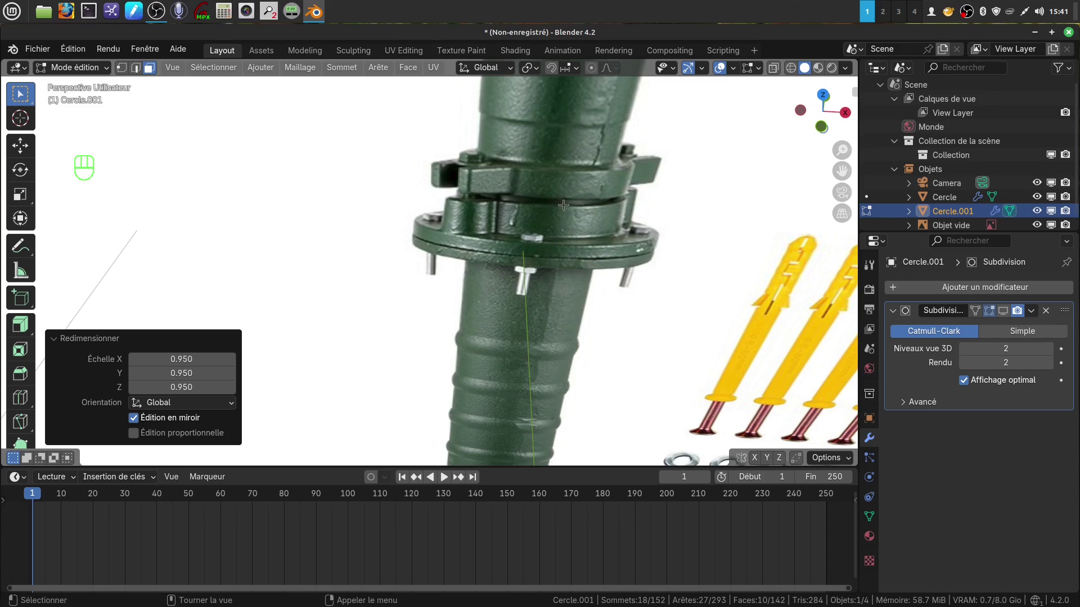
pyautogui.scroll(-6, 564, 201)
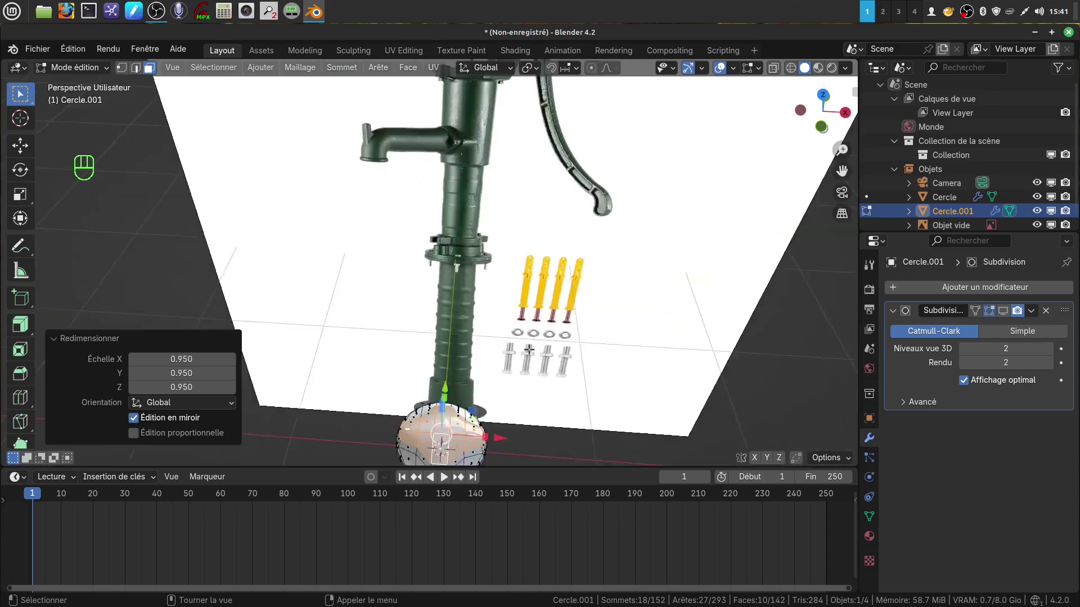
pyautogui.keyDown('shift'); pyautogui.moveTo(563, 201); pyautogui.dragTo(510, 294, button='middle'); pyautogui.keyUp('shift')
pyautogui.scroll(6, 509, 294)
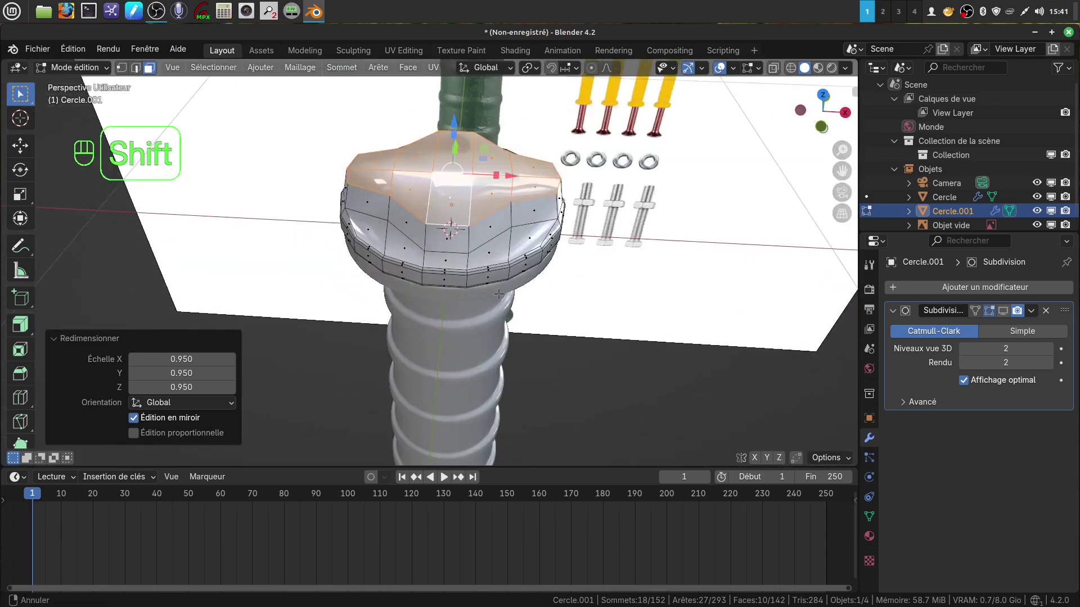
# - Preview the disc in Object Mode with its Subdivision modifier temporarily shown in the viewport, and return to Edit Mode
pyautogui.moveTo(498, 336); pyautogui.dragTo(447, 325, button='middle')
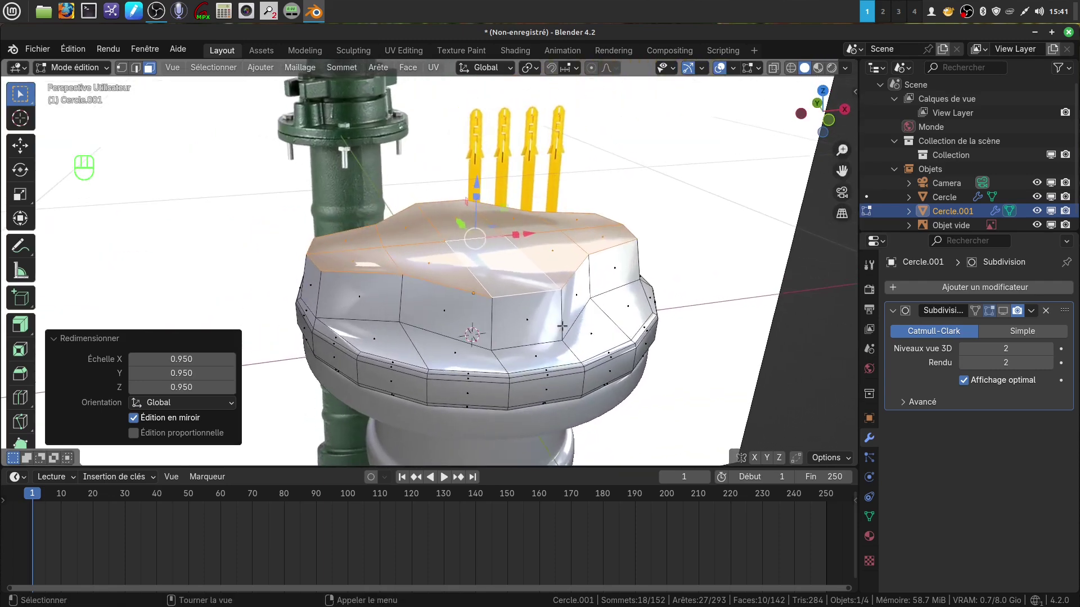
pyautogui.moveTo(562, 325); pyautogui.dragTo(522, 314, button='middle')
pyautogui.press('Tab')
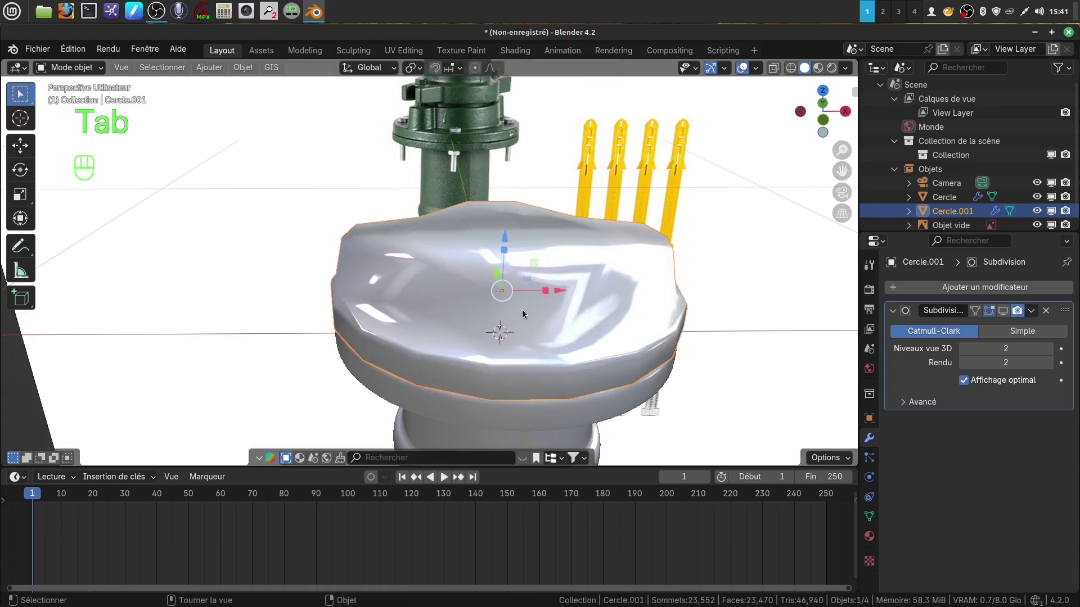
pyautogui.click(1002, 311)
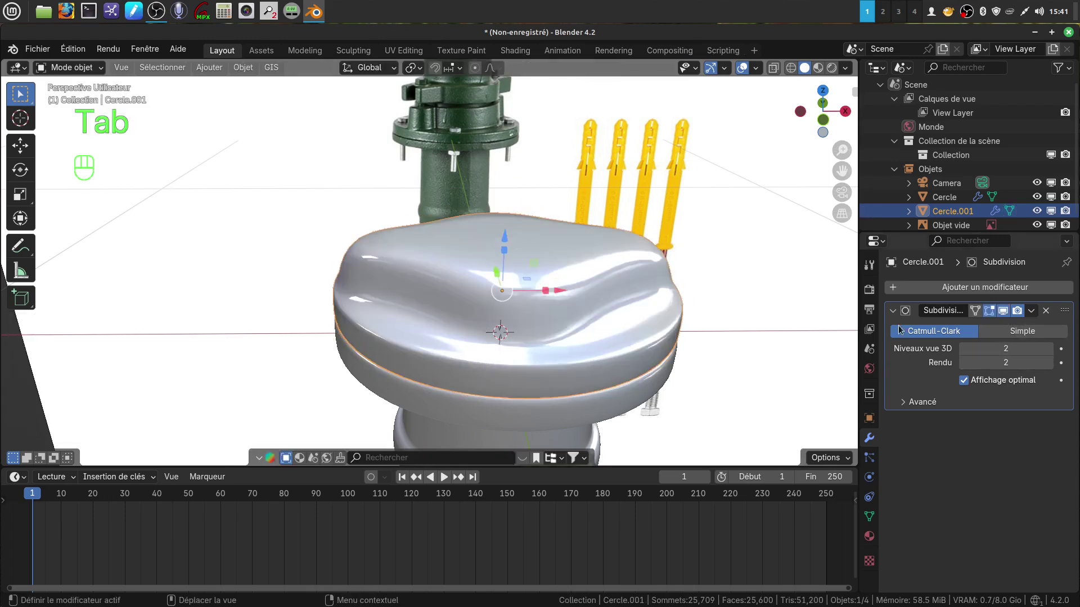
pyautogui.moveTo(596, 241); pyautogui.dragTo(529, 295, button='middle')
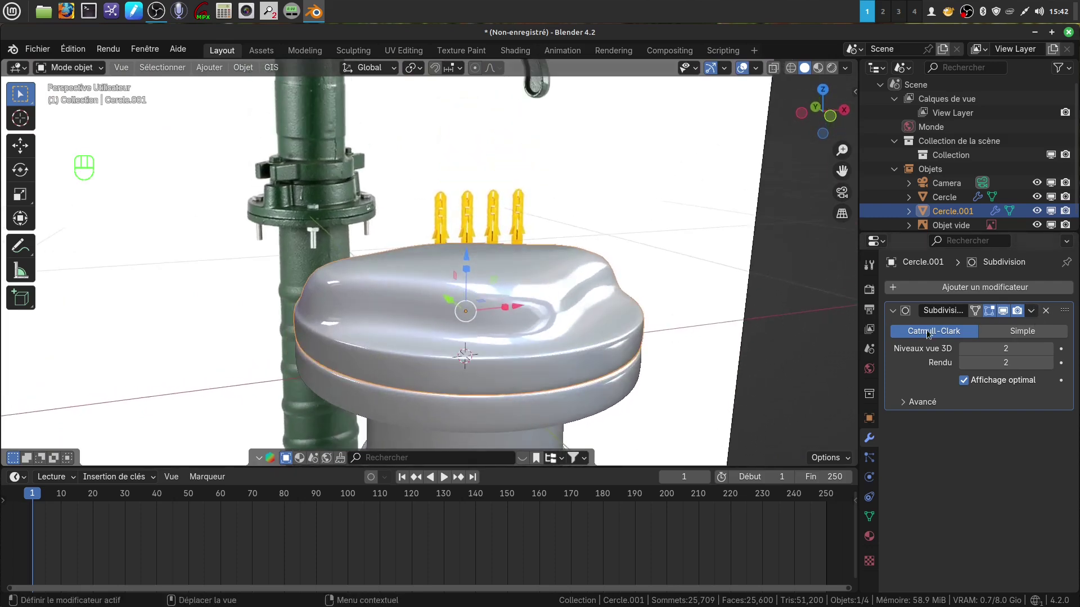
pyautogui.click(1003, 311)
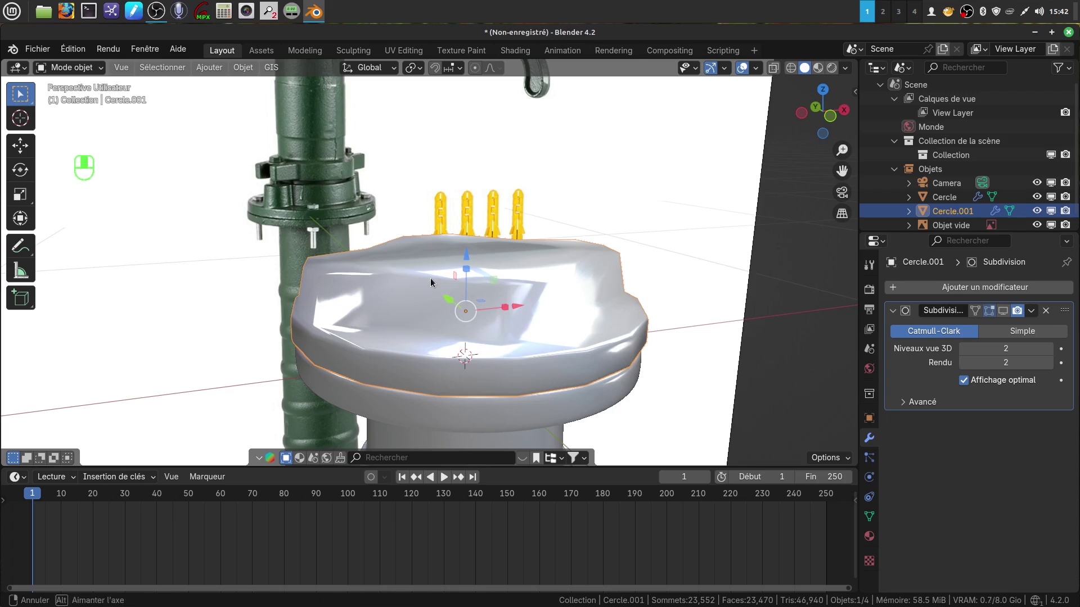
pyautogui.moveTo(430, 281); pyautogui.dragTo(464, 386, button='middle')
pyautogui.press('Tab')
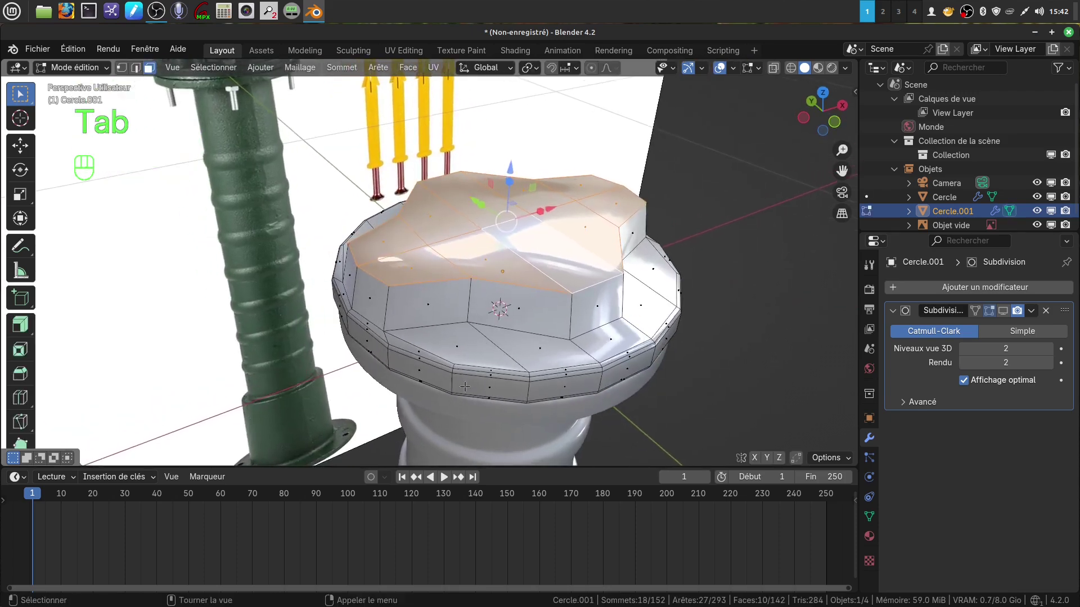
# - Select the complete edge loop around the base of the raised shape and bevel it with 2 segments and a width of about 0.0043 m
pyautogui.scroll(3, 464, 387)
pyautogui.click(135, 68)
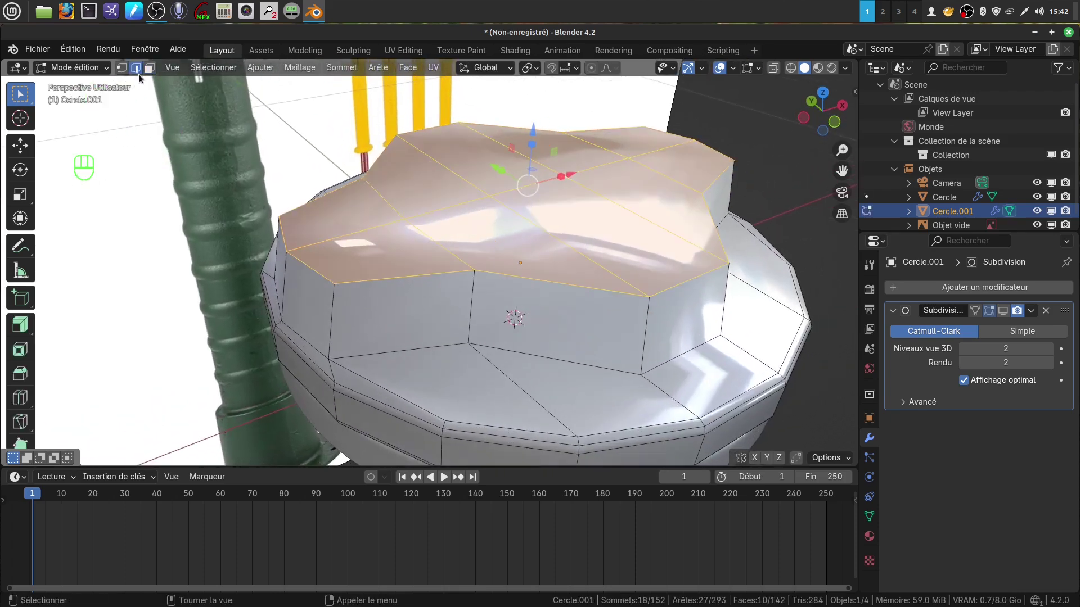
pyautogui.keyDown('alt'); pyautogui.click(389, 352); pyautogui.keyUp('alt')
pyautogui.keyDown('alt'); pyautogui.keyDown('shift'); pyautogui.click(311, 339); pyautogui.keyUp('shift'); pyautogui.keyUp('alt')
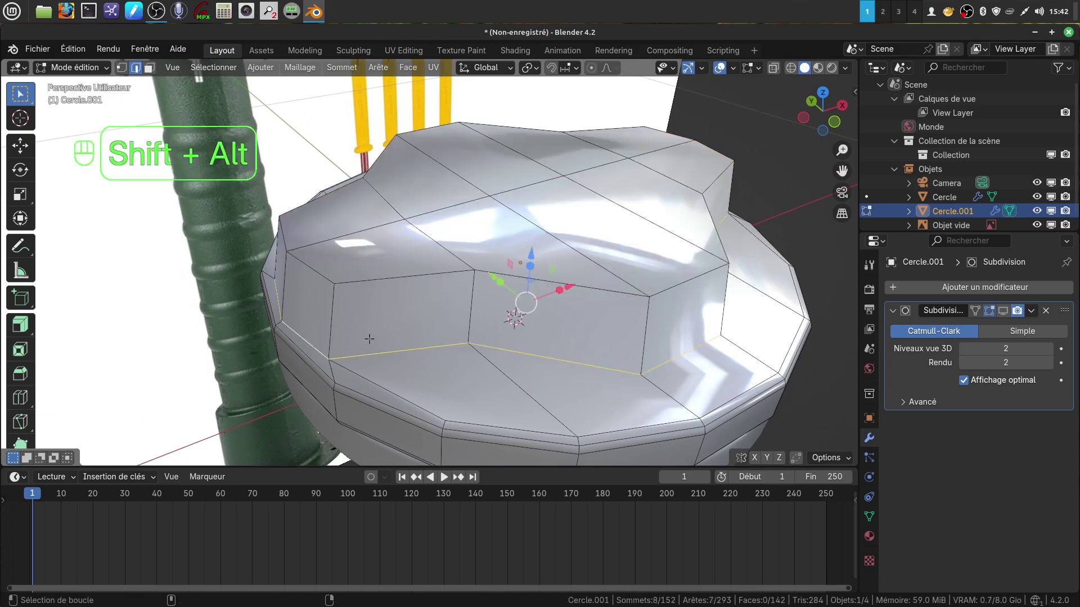
pyautogui.moveTo(312, 340); pyautogui.dragTo(531, 271, button='middle')
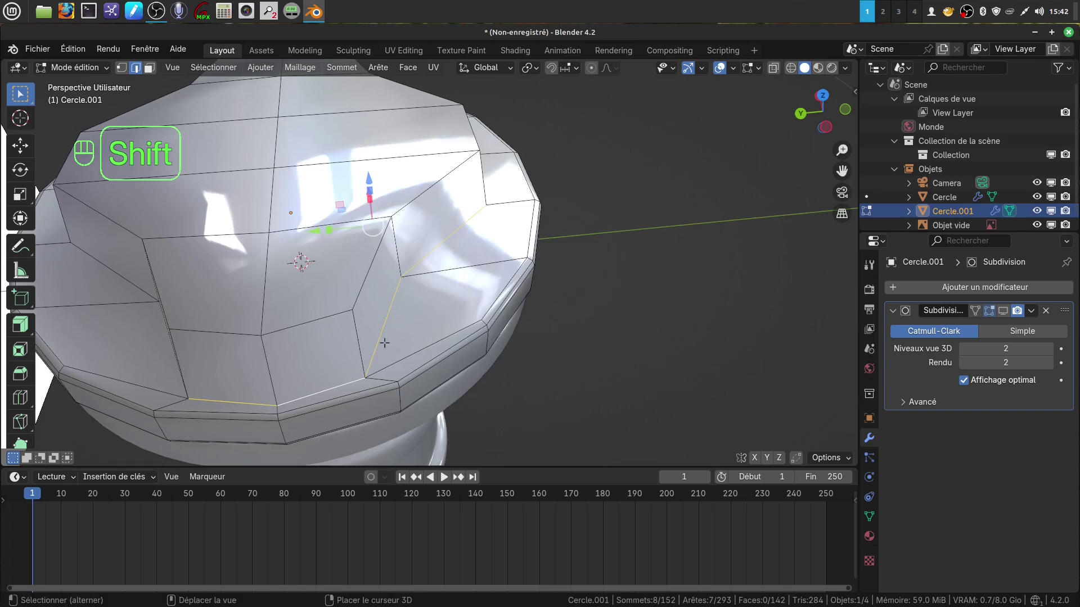
pyautogui.keyDown('shift'); pyautogui.moveTo(282, 353); pyautogui.dragTo(571, 301, button='middle'); pyautogui.keyUp('shift')
pyautogui.keyDown('alt'); pyautogui.keyDown('shift'); pyautogui.click(428, 349); pyautogui.keyUp('shift'); pyautogui.keyUp('alt')
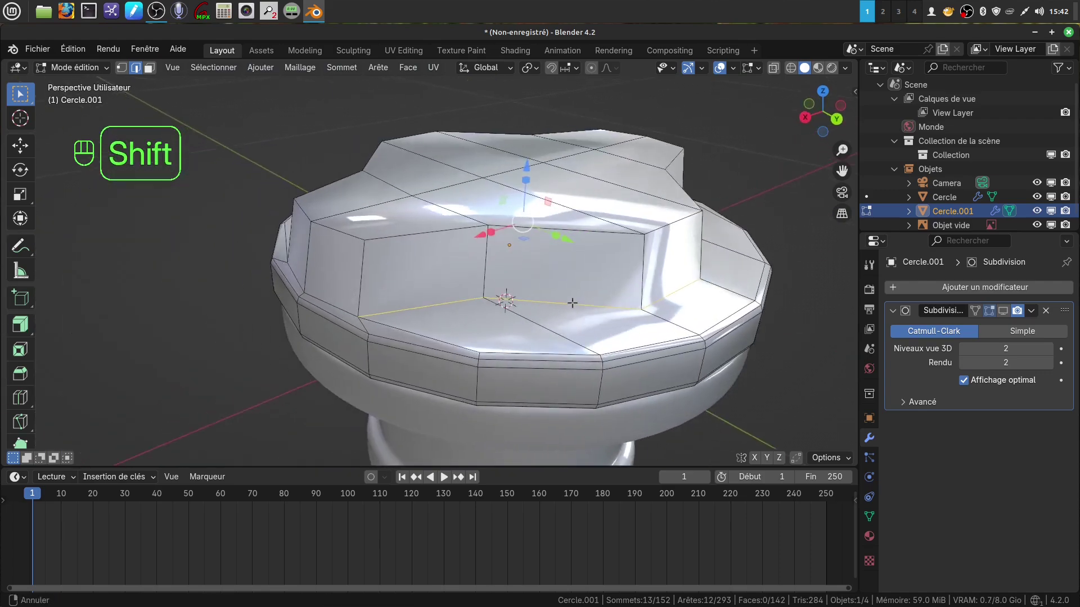
pyautogui.keyDown('alt'); pyautogui.keyDown('shift'); pyautogui.click(343, 308); pyautogui.keyUp('shift'); pyautogui.keyUp('alt')
pyautogui.moveTo(343, 308); pyautogui.dragTo(443, 296, button='middle')
pyautogui.press('ctrl')
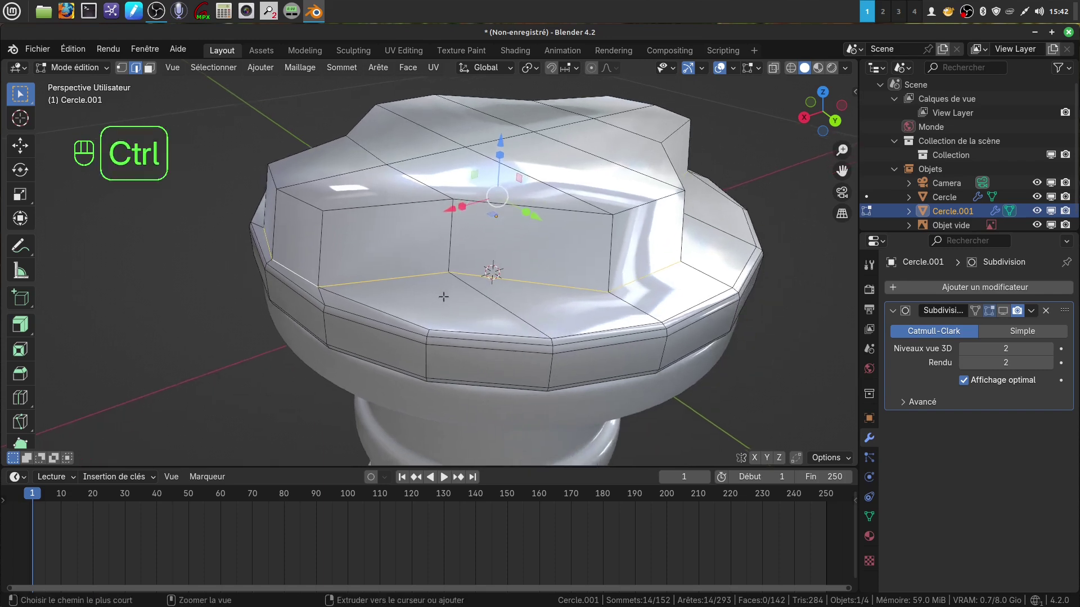
pyautogui.hotkey('ctrl', 'b')
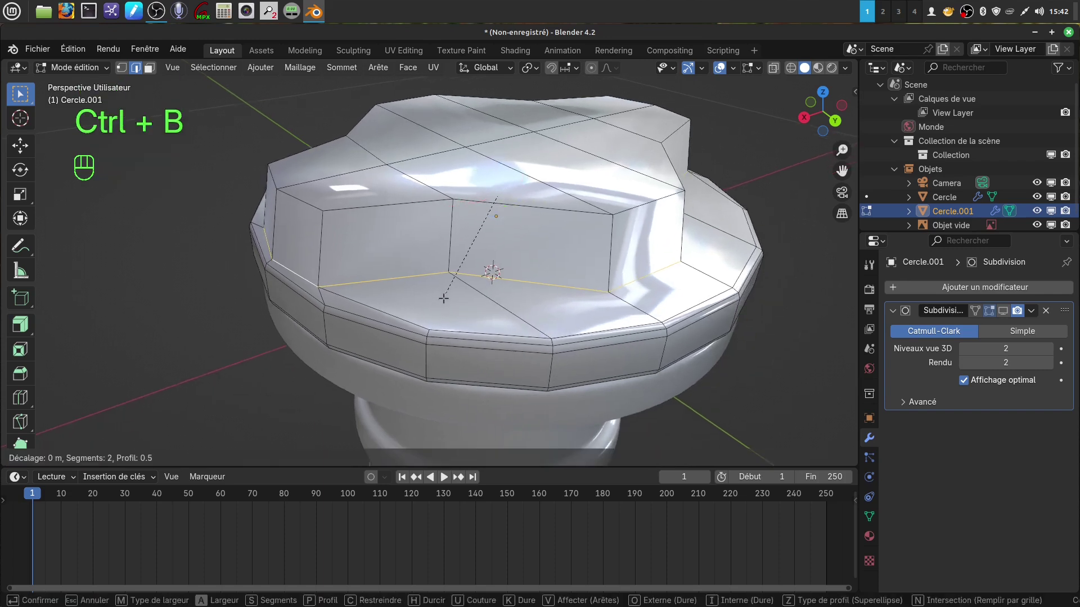
pyautogui.moveTo(441, 302)
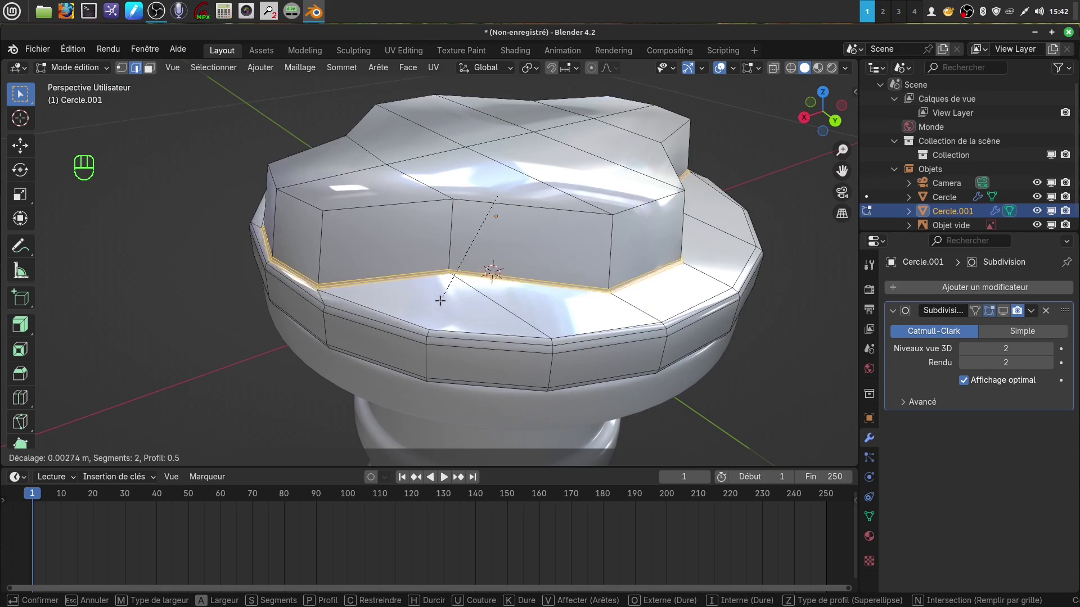
pyautogui.click(441, 298)
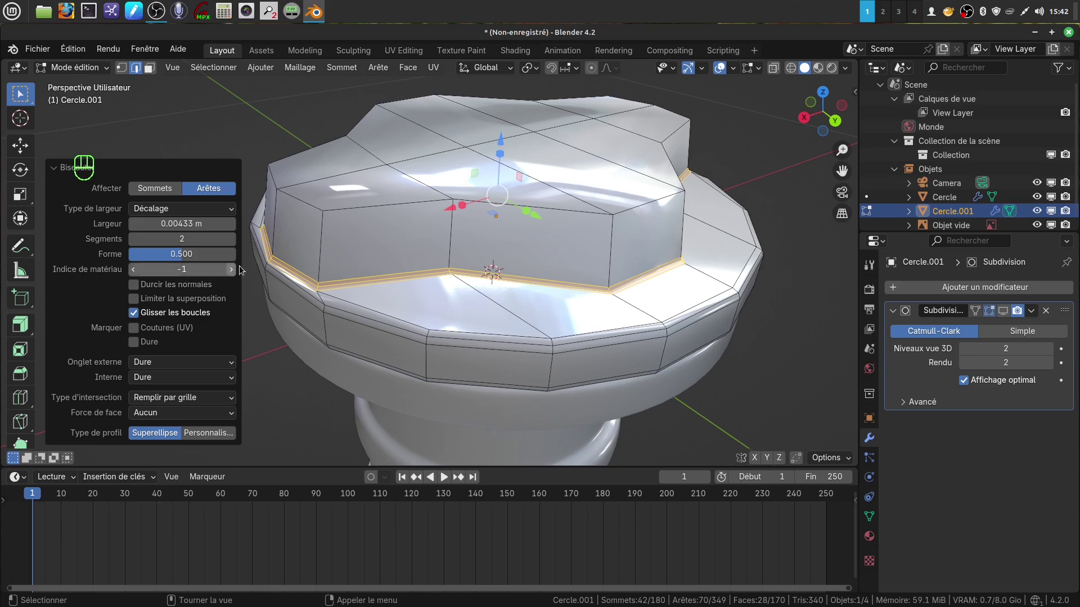
# - Select the complete edge loop around the raised shape's top and bevel it with 2 segments and a width of about 0.0077 m
pyautogui.scroll(-4, 470, 266)
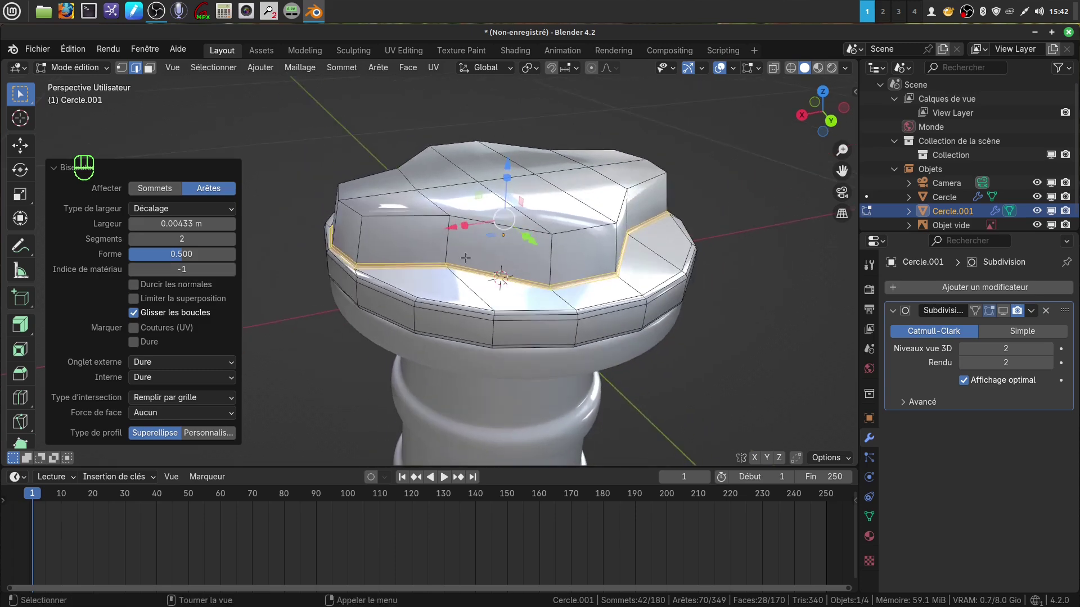
pyautogui.keyDown('shift'); pyautogui.moveTo(466, 257); pyautogui.dragTo(543, 319, button='middle'); pyautogui.keyUp('shift')
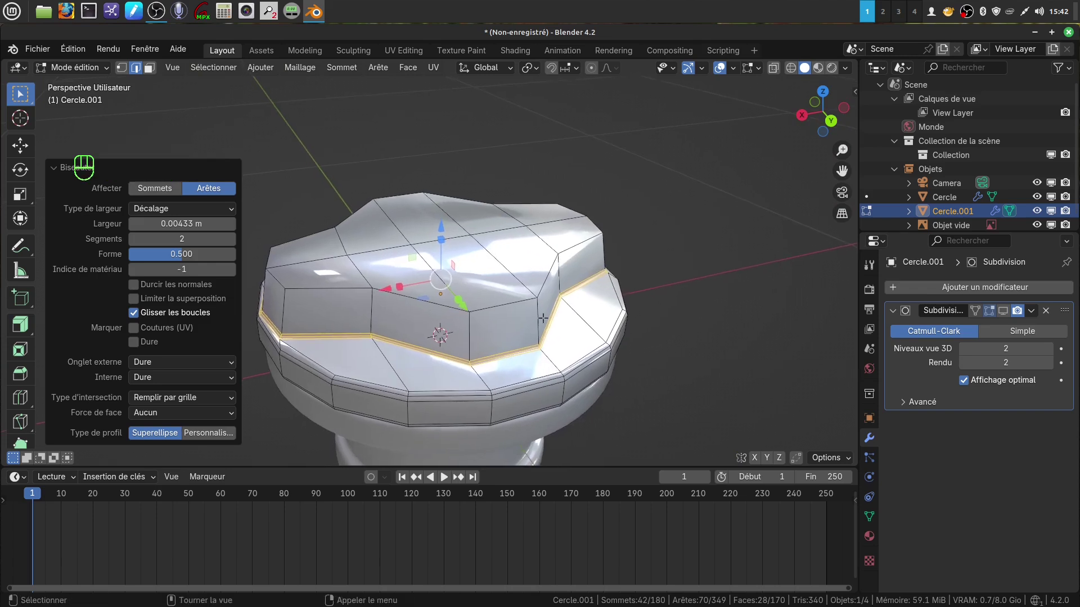
pyautogui.keyDown('alt'); pyautogui.click(508, 305); pyautogui.keyUp('alt')
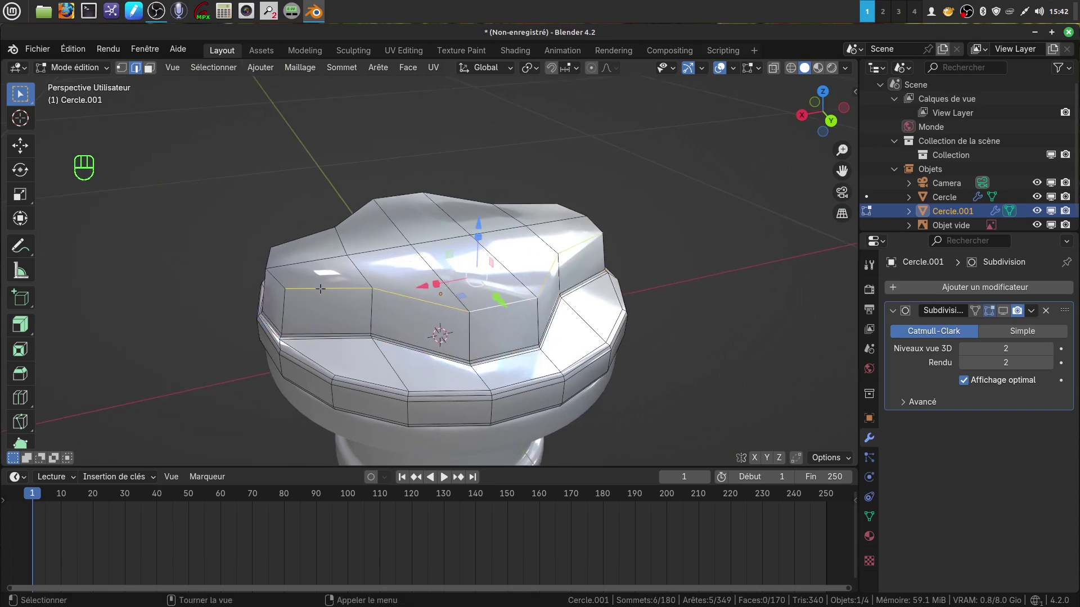
pyautogui.keyDown('alt'); pyautogui.keyDown('shift'); pyautogui.click(326, 240); pyautogui.keyUp('shift'); pyautogui.keyUp('alt')
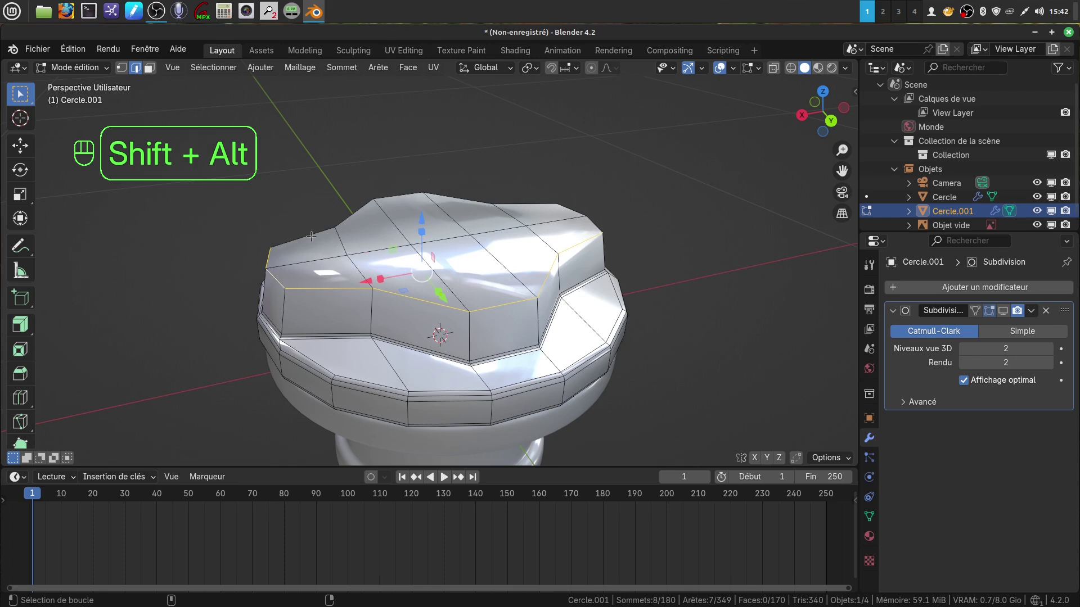
pyautogui.keyDown('alt'); pyautogui.keyDown('shift'); pyautogui.click(486, 235); pyautogui.keyUp('shift'); pyautogui.keyUp('alt')
pyautogui.keyDown('alt'); pyautogui.keyDown('shift'); pyautogui.click(571, 212); pyautogui.keyUp('shift'); pyautogui.keyUp('alt')
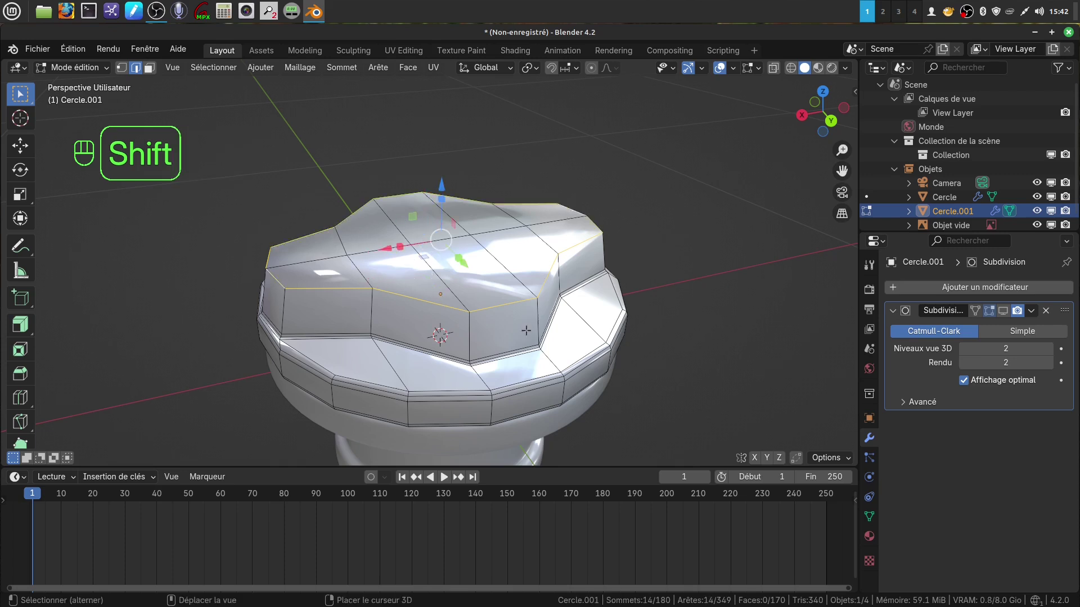
pyautogui.hotkey('ctrl', 'b')
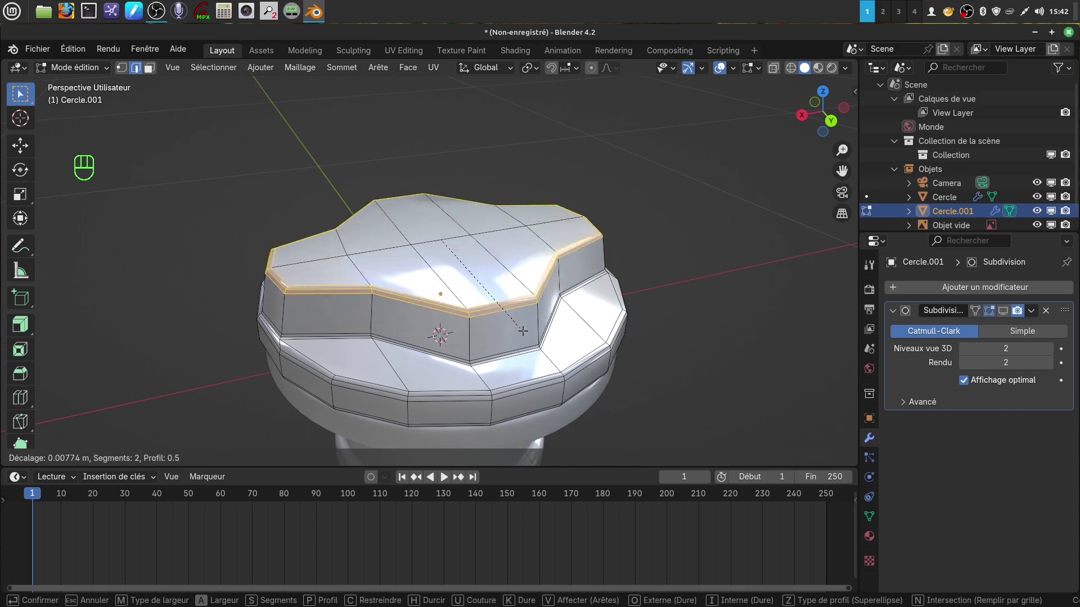
pyautogui.click(523, 332)
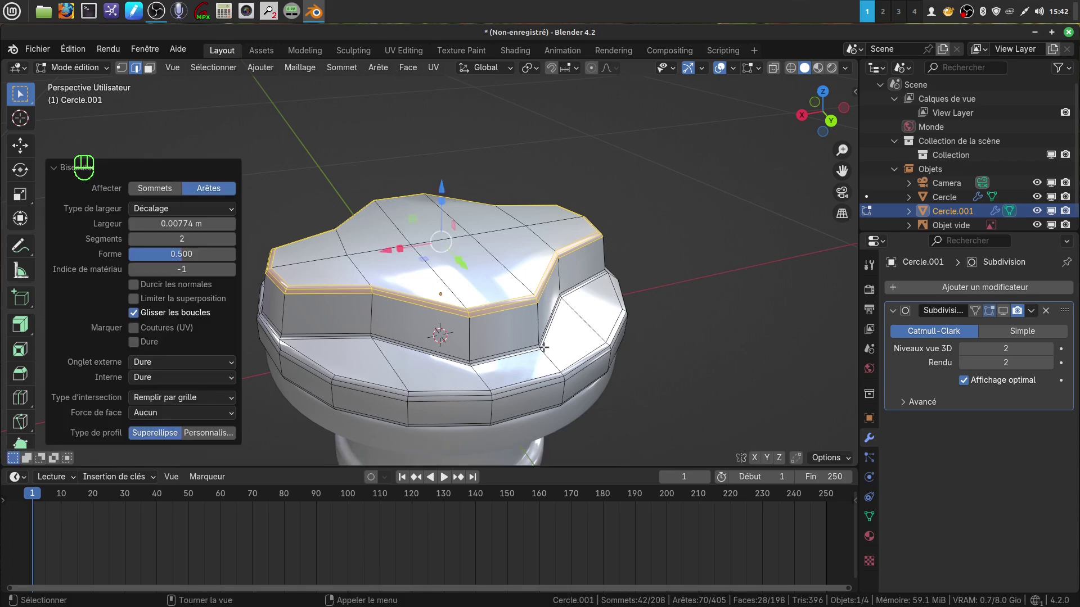
# - Return to Object Mode, show the disc's Subdivision modifier in the viewport, and inspect the smoothed raised shape from several sides
pyautogui.moveTo(522, 331); pyautogui.dragTo(523, 338, button='middle')
pyautogui.press('Tab')
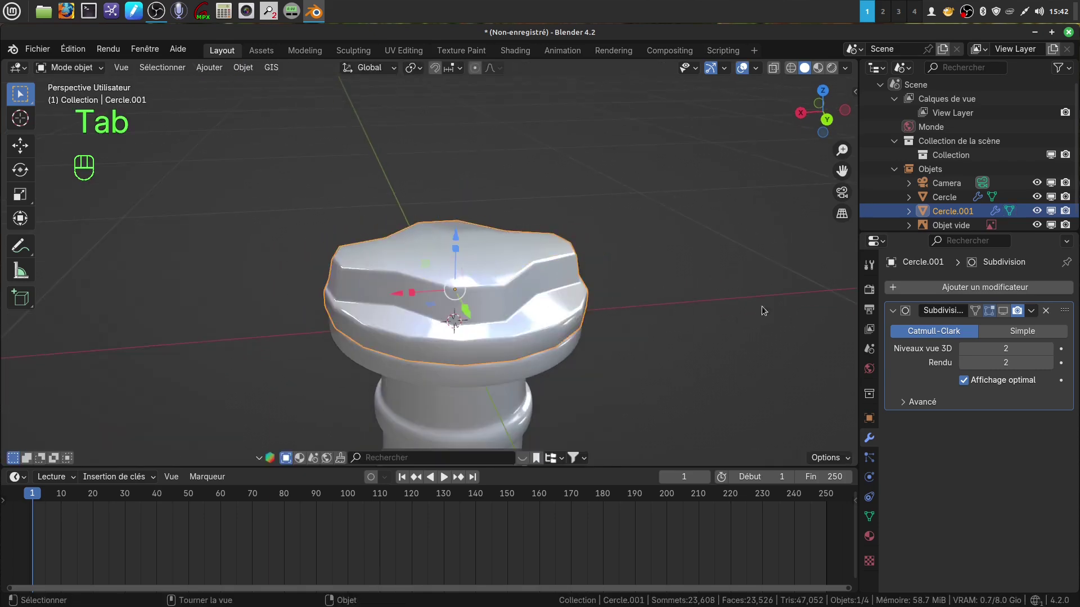
pyautogui.moveTo(807, 329); pyautogui.dragTo(429, 361, button='middle')
pyautogui.scroll(3, 491, 280)
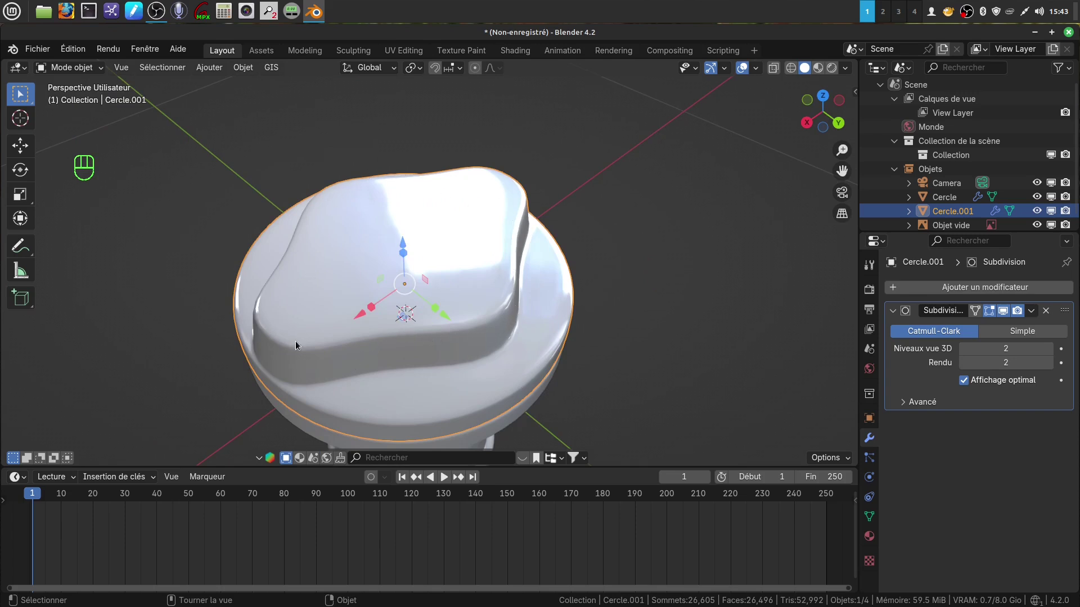
pyautogui.moveTo(487, 254); pyautogui.dragTo(538, 297, button='middle')
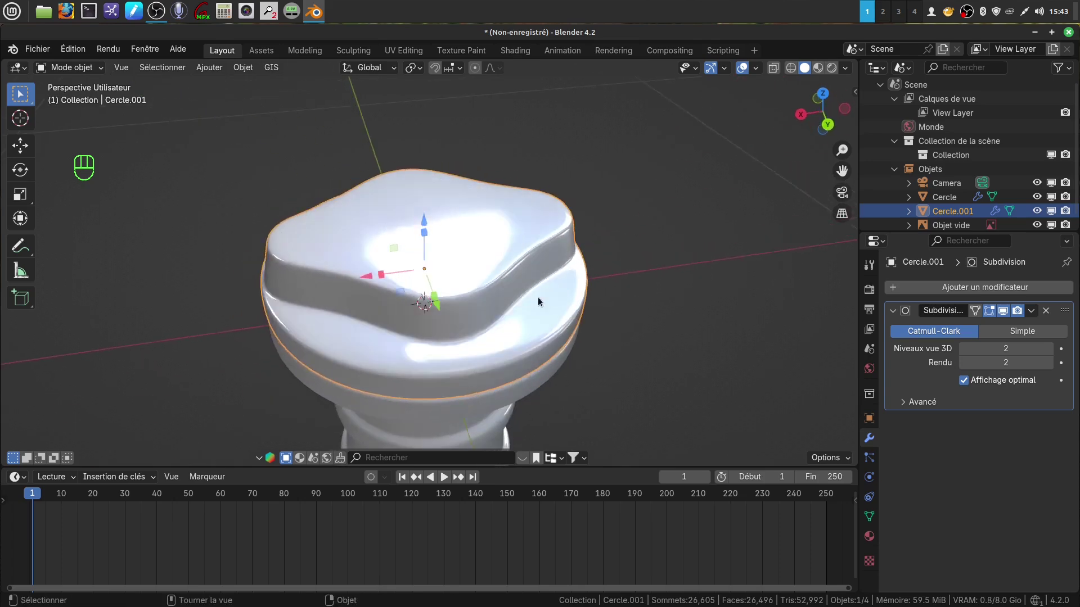
pyautogui.scroll(-3, 477, 337)
pyautogui.keyDown('shift'); pyautogui.moveTo(418, 412); pyautogui.dragTo(397, 322, button='middle'); pyautogui.keyUp('shift')
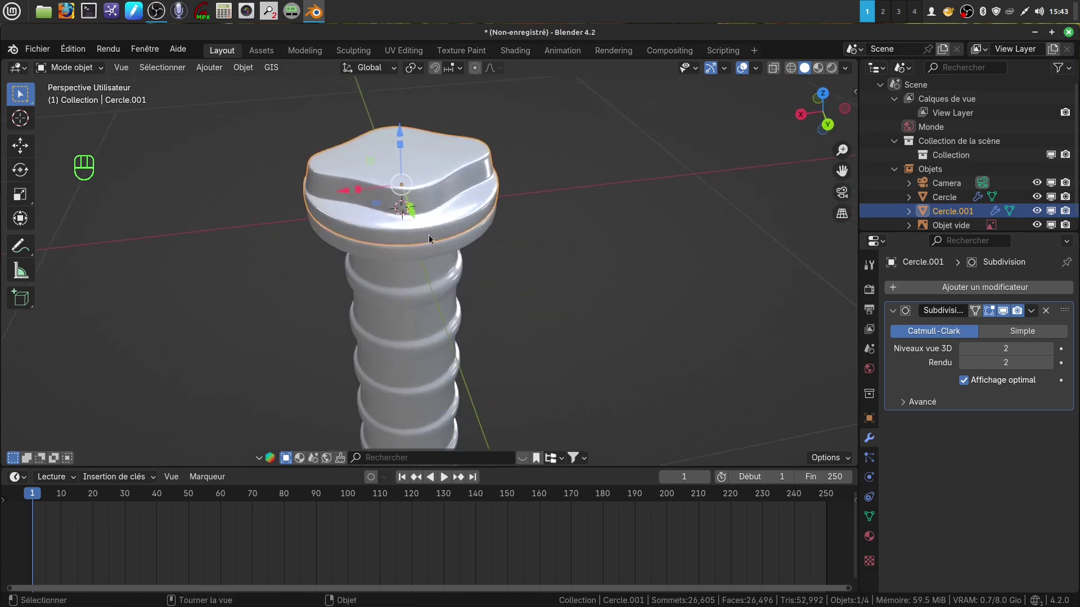
# - Compare the disc and its raised shape with the flange joint in the reference photo, in front view and in perspective
pyautogui.press('z')
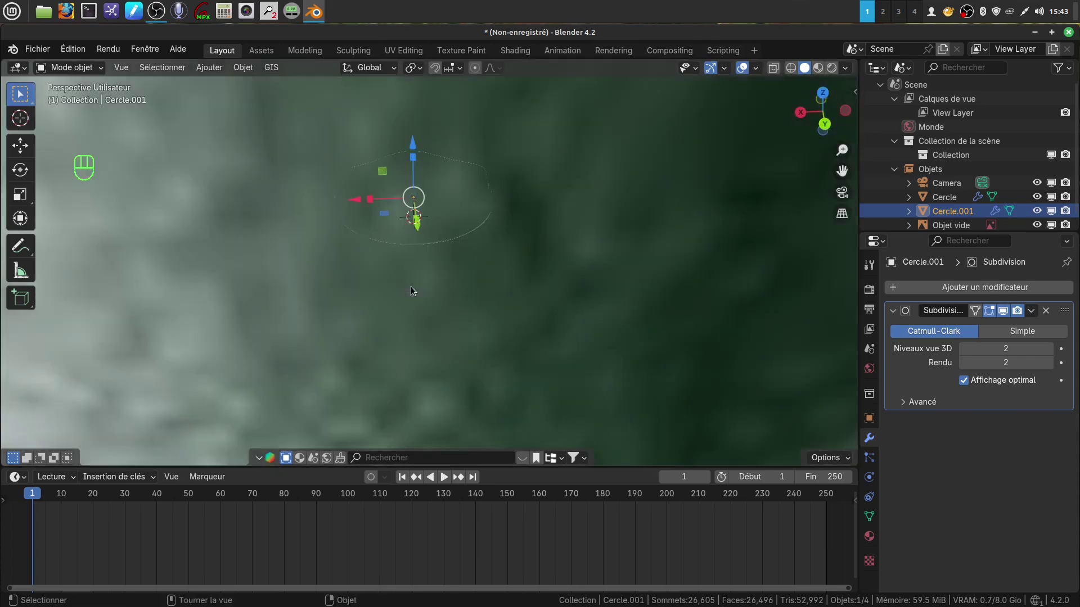
pyautogui.scroll(-10, 416, 295)
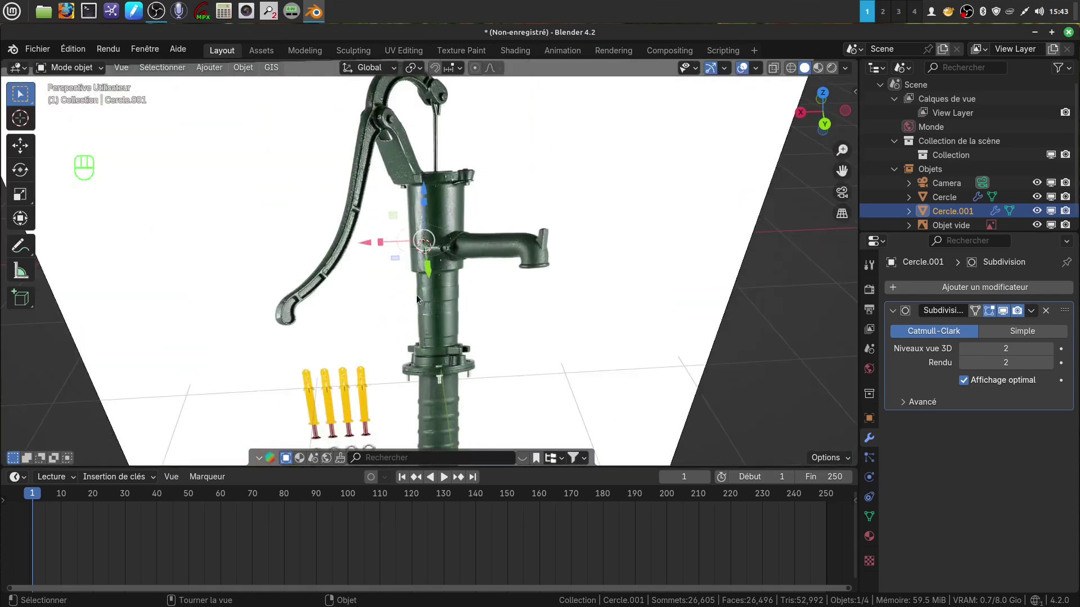
pyautogui.press('KP_1')
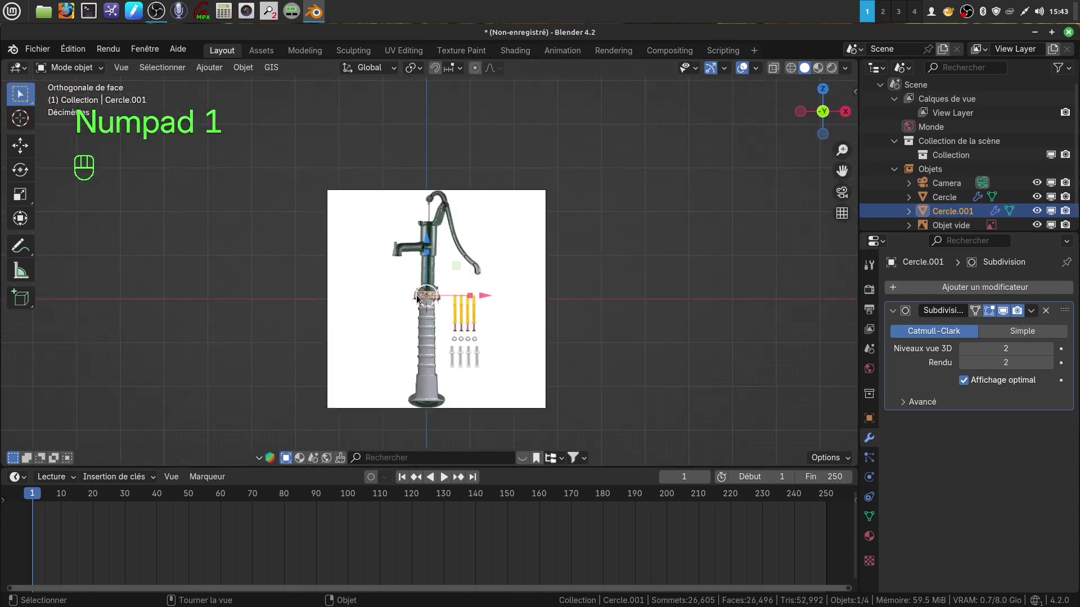
pyautogui.scroll(5, 417, 298)
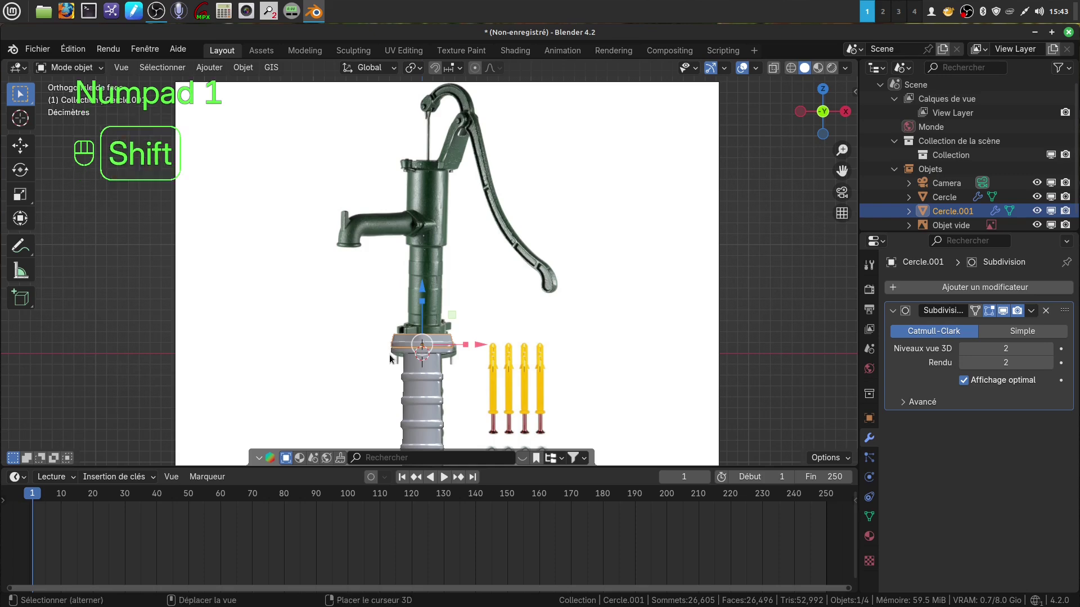
pyautogui.scroll(4, 389, 354)
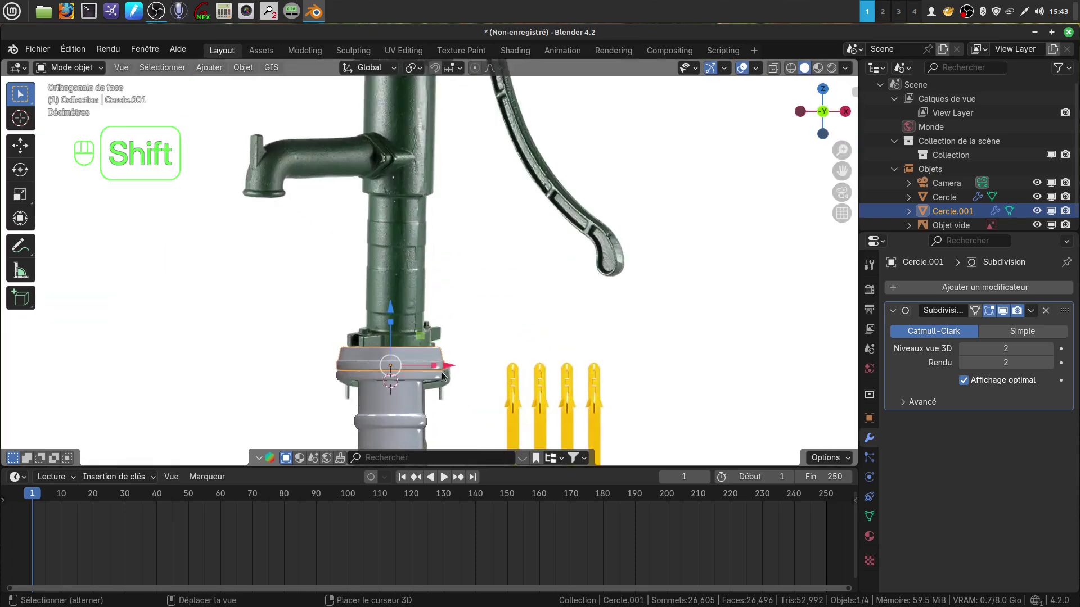
pyautogui.keyDown('shift'); pyautogui.moveTo(441, 373); pyautogui.dragTo(466, 410, button='middle'); pyautogui.keyUp('shift')
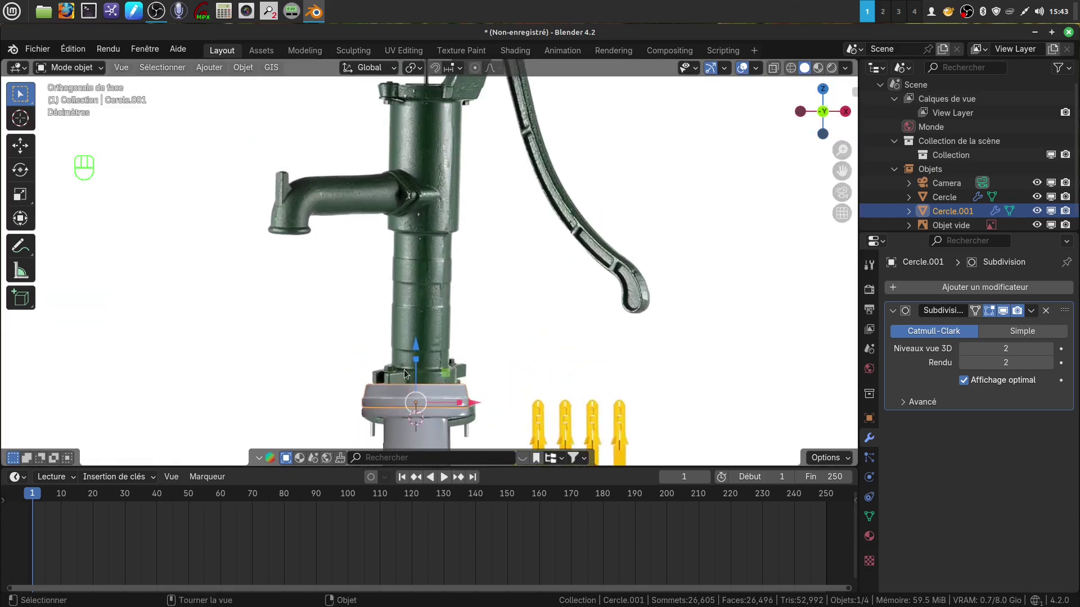
pyautogui.keyDown('shift'); pyautogui.moveTo(466, 375); pyautogui.dragTo(460, 350, button='middle'); pyautogui.keyUp('shift')
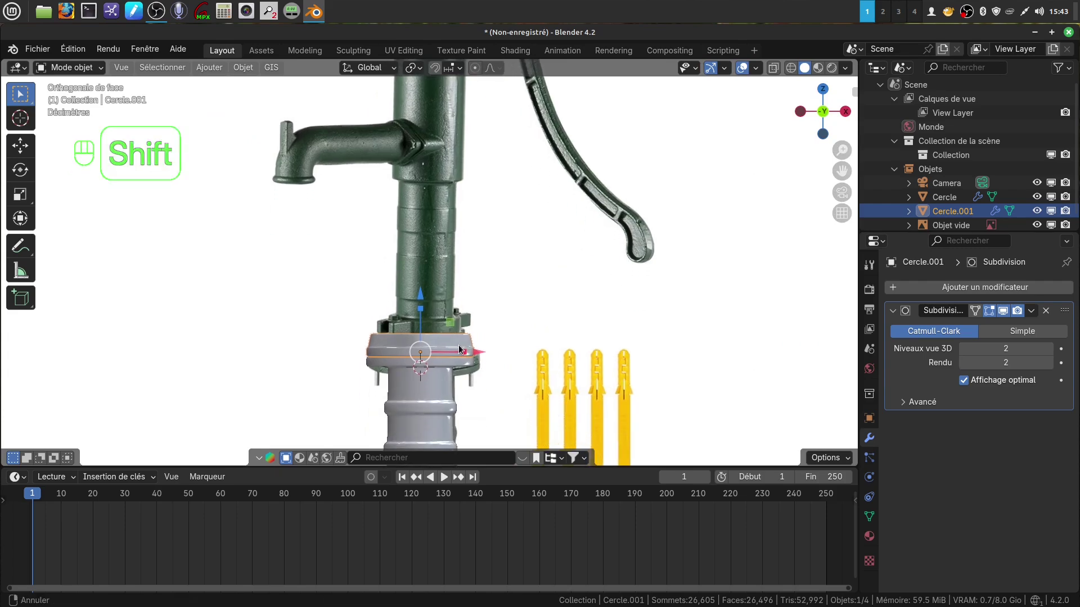
pyautogui.scroll(1, 430, 365)
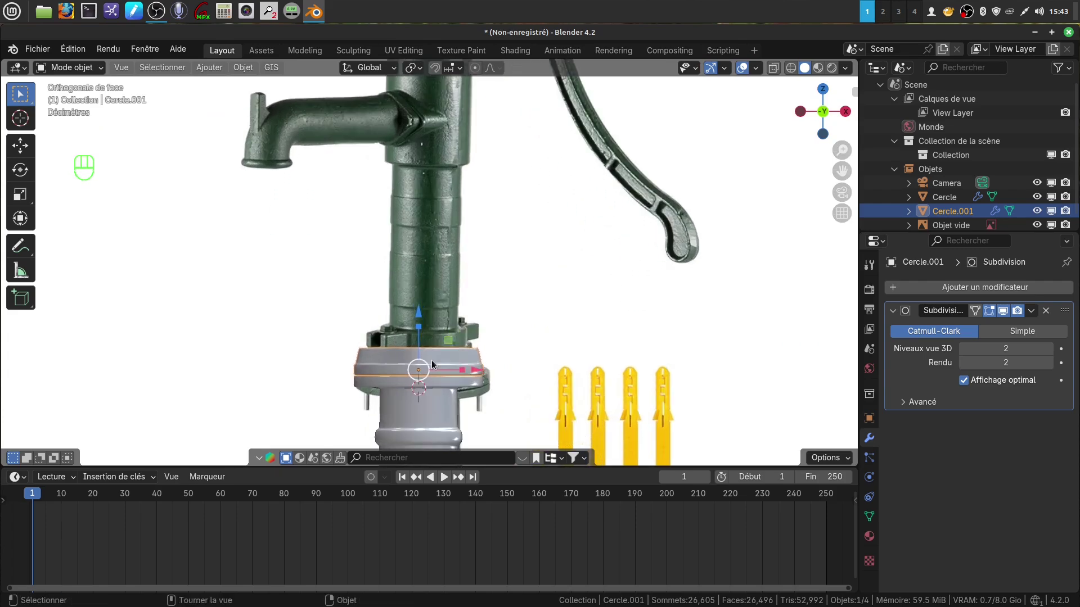
pyautogui.keyDown('shift'); pyautogui.moveTo(430, 365); pyautogui.dragTo(424, 352, button='middle'); pyautogui.keyUp('shift')
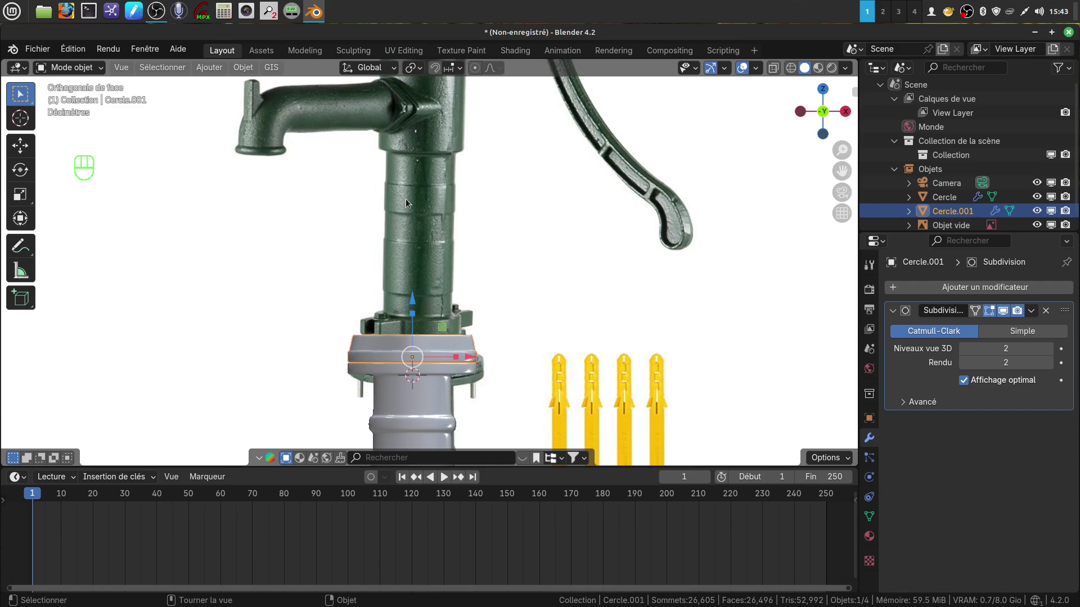
pyautogui.scroll(-1, 415, 262)
pyautogui.keyDown('shift'); pyautogui.moveTo(452, 404); pyautogui.dragTo(413, 450, button='middle'); pyautogui.keyUp('shift')
pyautogui.scroll(2, 455, 350)
pyautogui.scroll(-2, 408, 340)
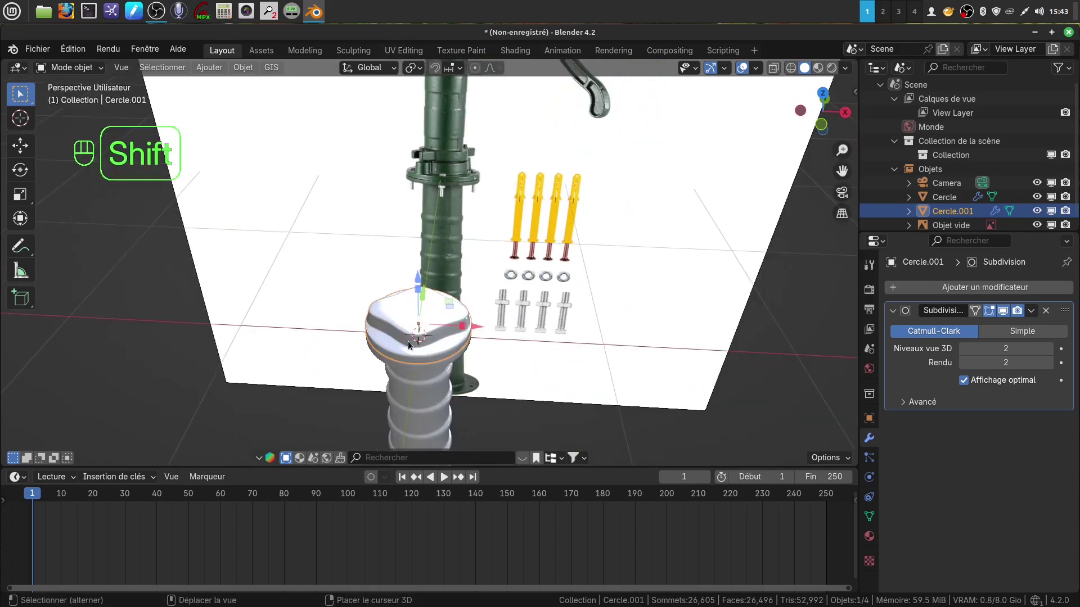
pyautogui.scroll(5, 434, 366)
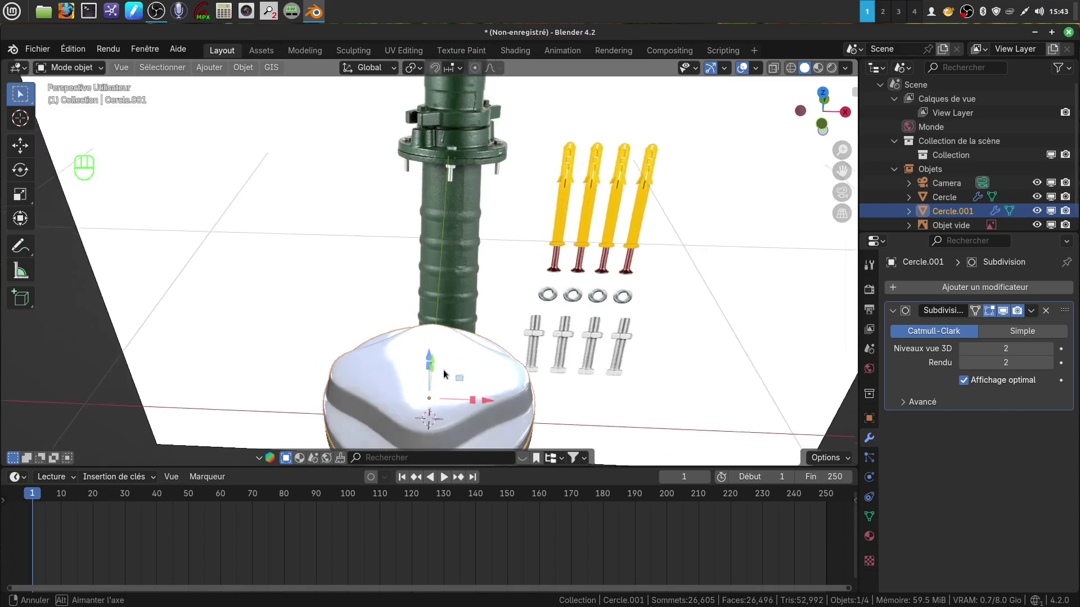
# - In Edit Mode, duplicate one edge loop of the raised shape's top bevel and move the copy up about 0.018 m along Z
pyautogui.moveTo(435, 388); pyautogui.dragTo(510, 335, button='middle')
pyautogui.press('Tab')
pyautogui.keyDown('shift'); pyautogui.moveTo(425, 356); pyautogui.dragTo(444, 281, button='middle'); pyautogui.keyUp('shift')
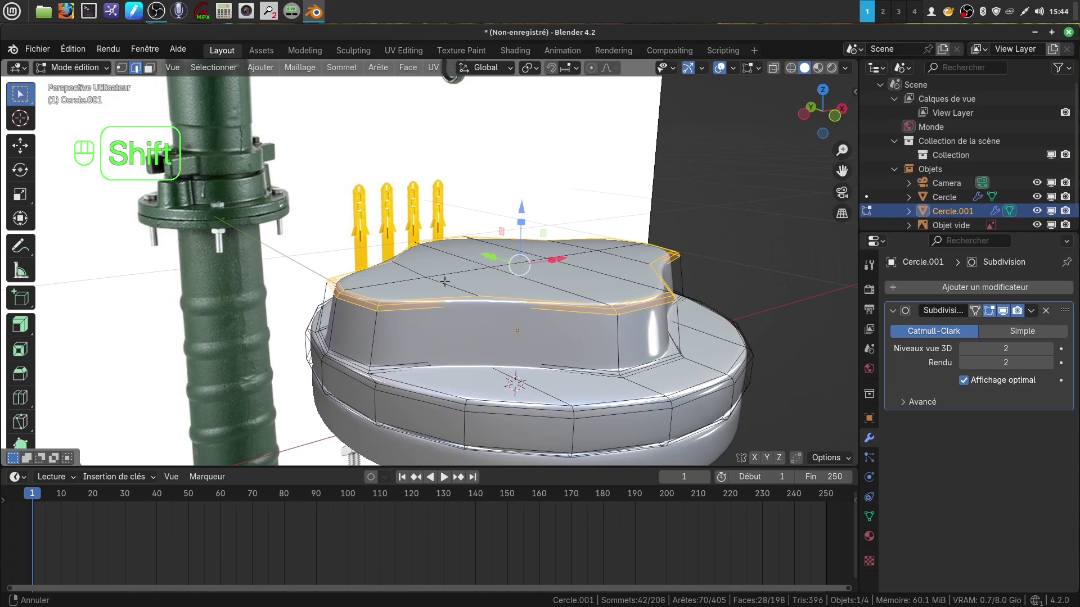
pyautogui.scroll(1, 501, 330)
pyautogui.keyDown('shift'); pyautogui.scroll(2, 501, 330); pyautogui.keyUp('shift')
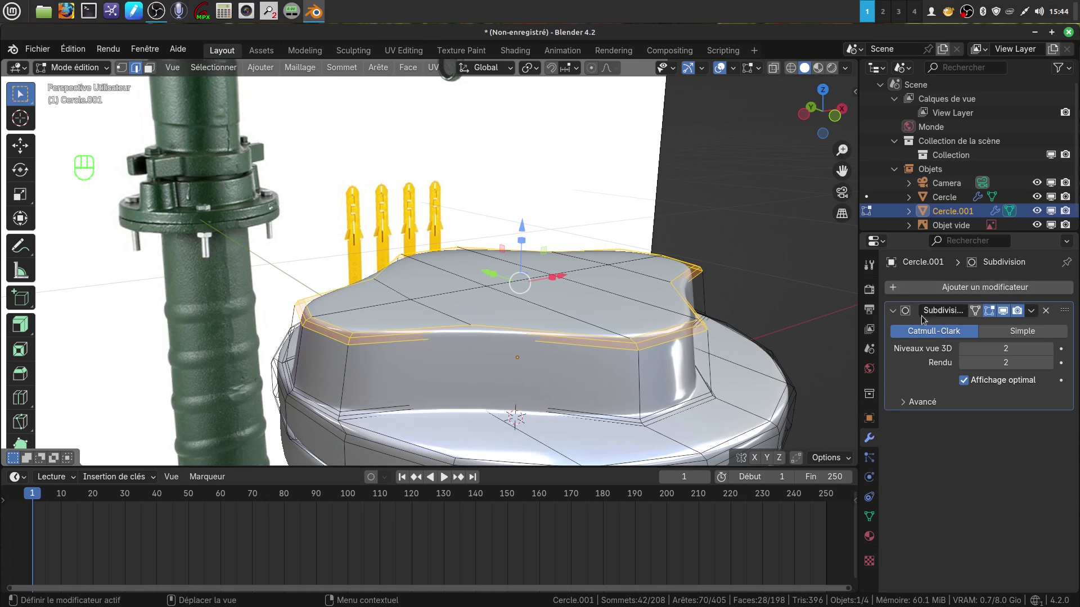
pyautogui.keyDown('shift'); pyautogui.moveTo(411, 337); pyautogui.dragTo(429, 339, button='middle'); pyautogui.keyUp('shift')
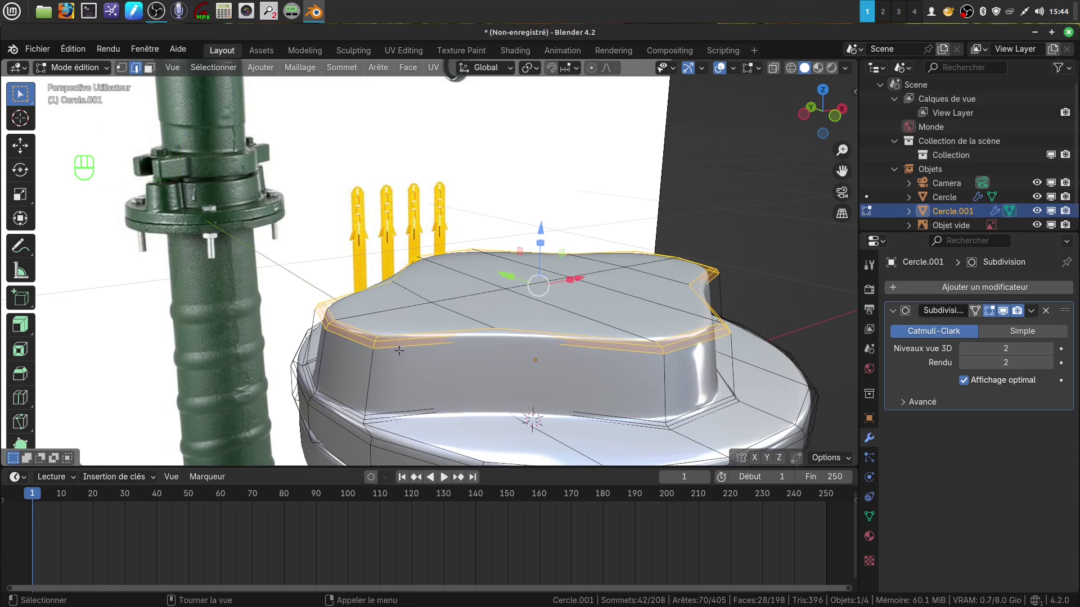
pyautogui.scroll(1, 407, 372)
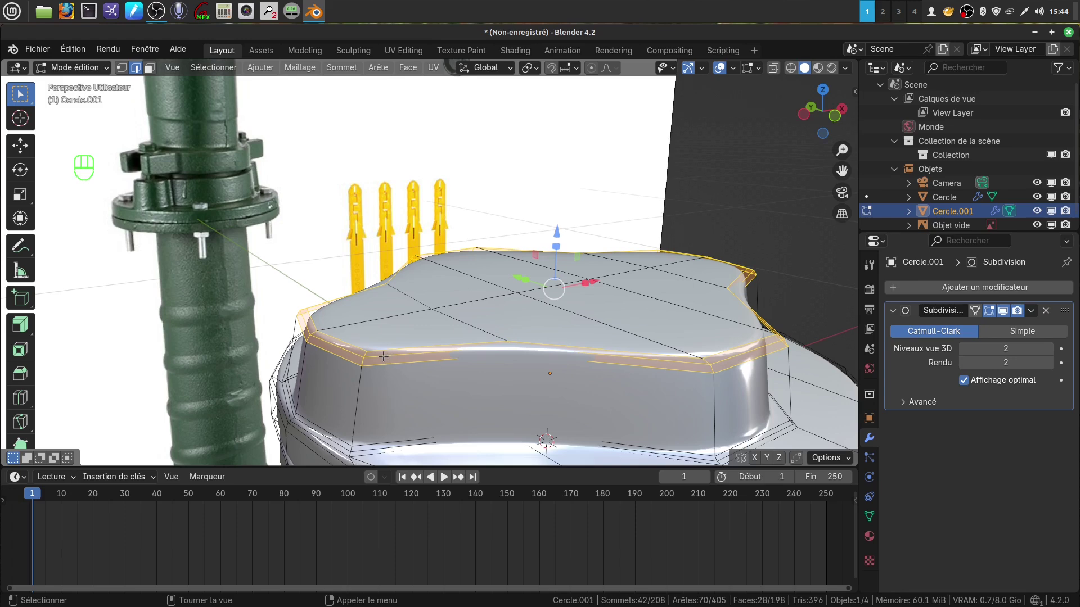
pyautogui.keyDown('alt'); pyautogui.click(383, 356); pyautogui.keyUp('alt')
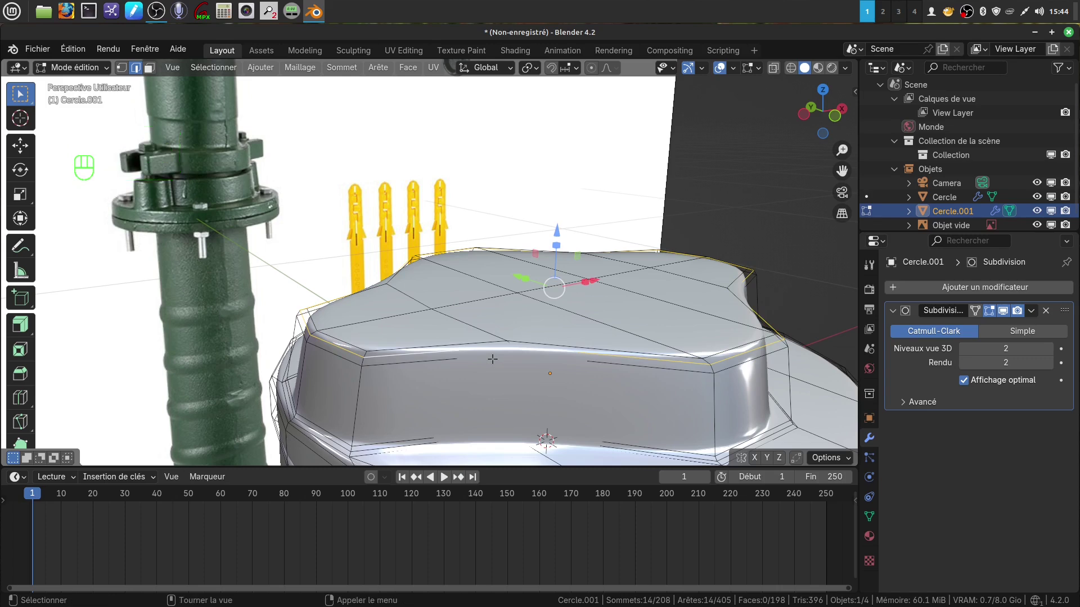
pyautogui.hotkey('shift', 'd')
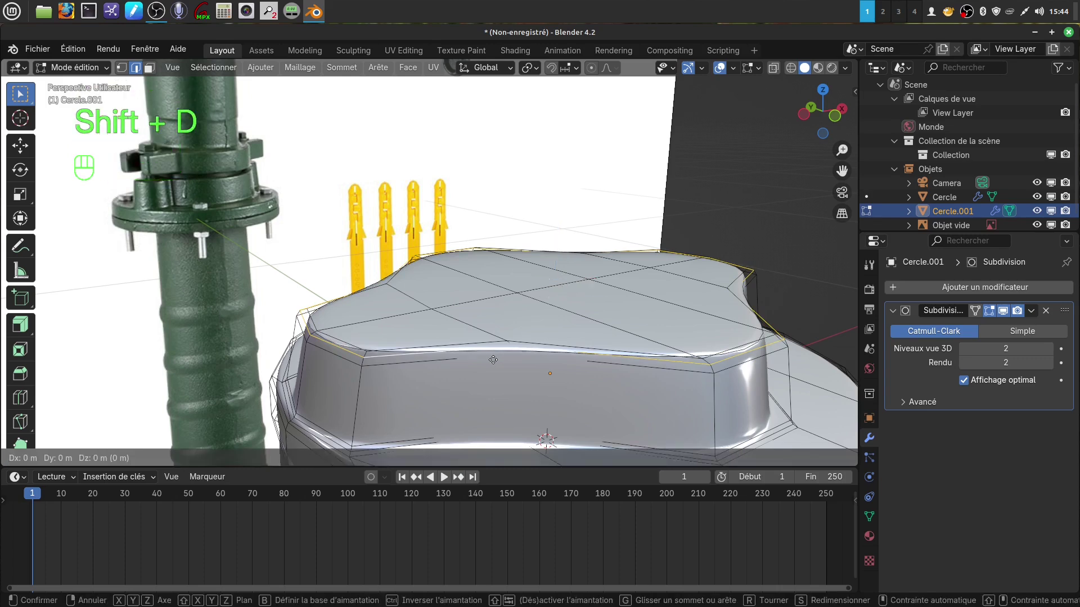
pyautogui.rightClick(493, 360)
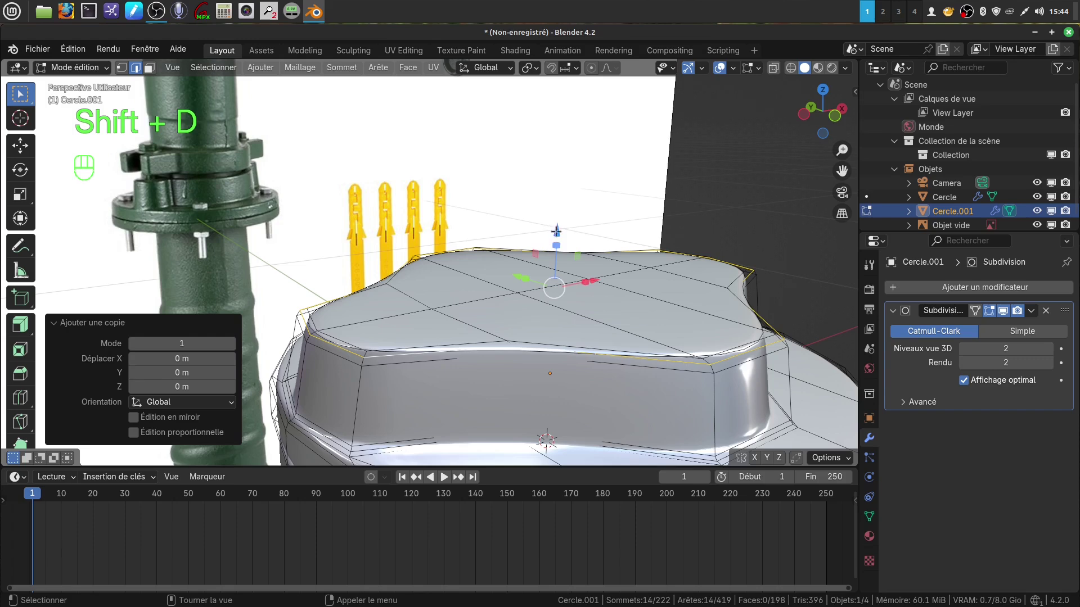
pyautogui.moveTo(556, 231); pyautogui.dragTo(557, 214)
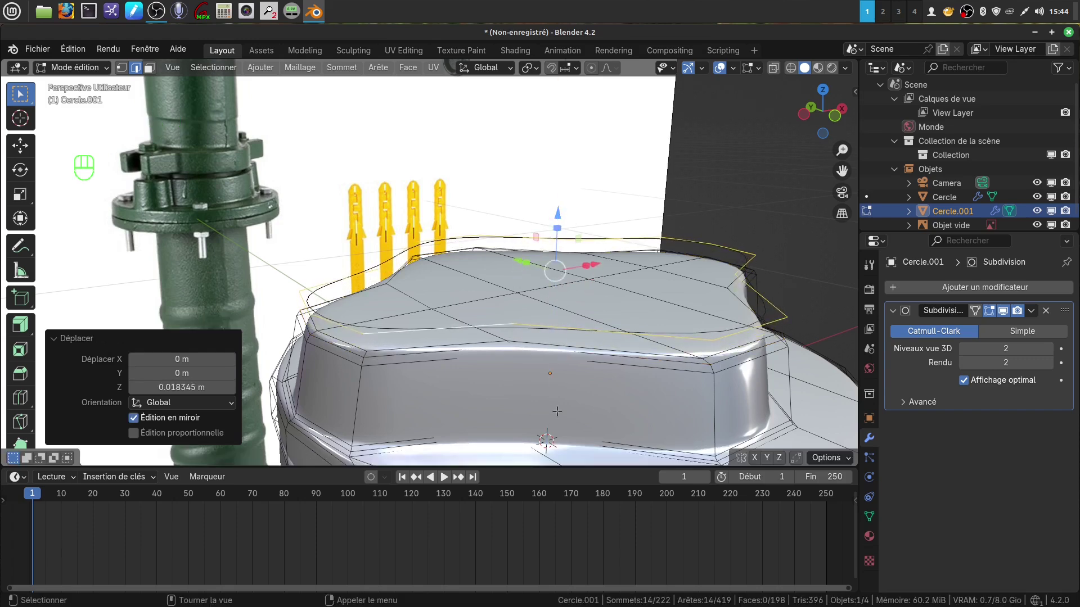
# - Select all faces on the raised shape's top, inset them by about 0.025 m and delete the inner faces
pyautogui.keyDown('shift'); pyautogui.moveTo(557, 411); pyautogui.dragTo(495, 372, button='middle'); pyautogui.keyUp('shift')
pyautogui.scroll(4, 478, 377)
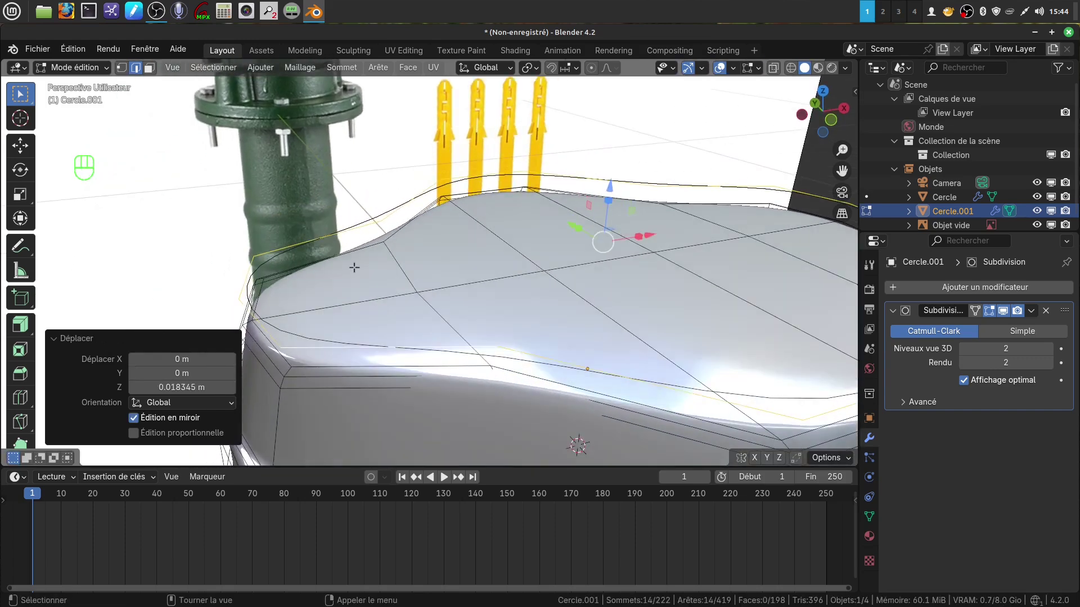
pyautogui.click(149, 68)
pyautogui.moveTo(563, 366); pyautogui.dragTo(558, 293, button='middle')
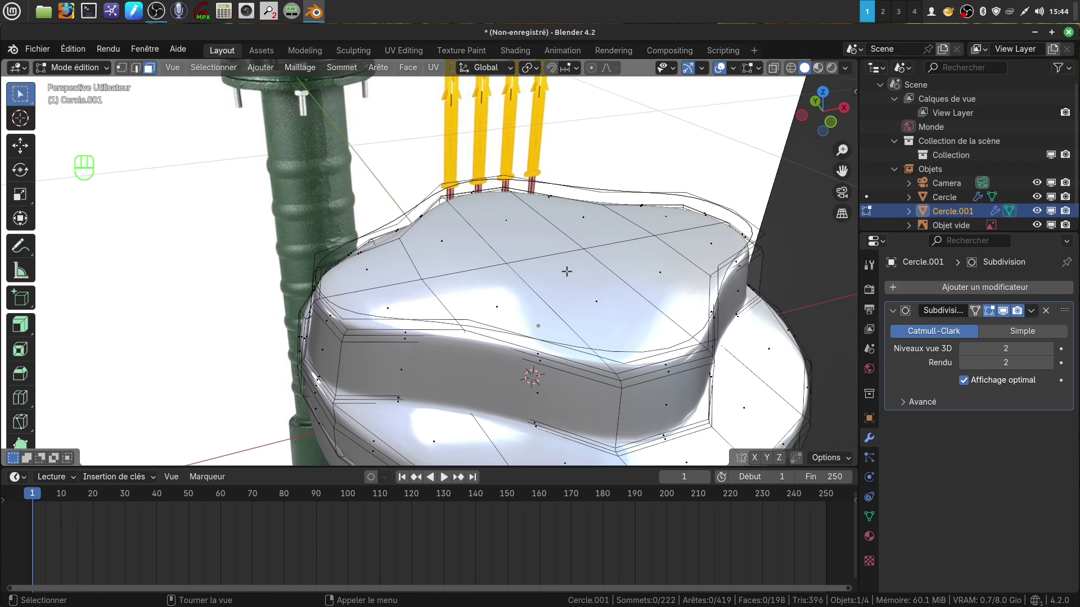
pyautogui.press('c')
pyautogui.click(423, 278)
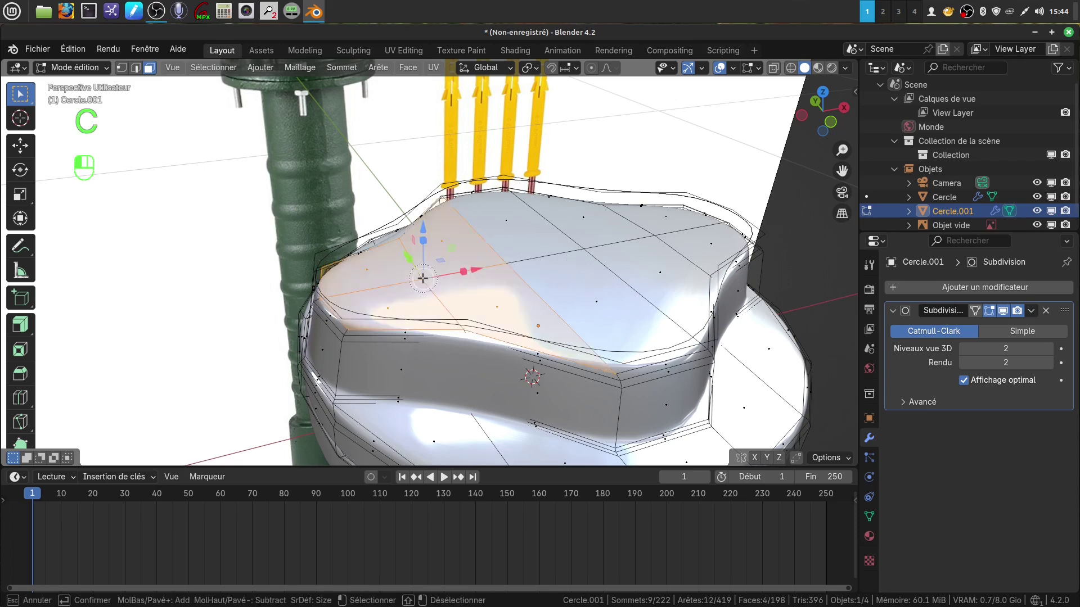
pyautogui.moveTo(422, 278); pyautogui.dragTo(652, 243)
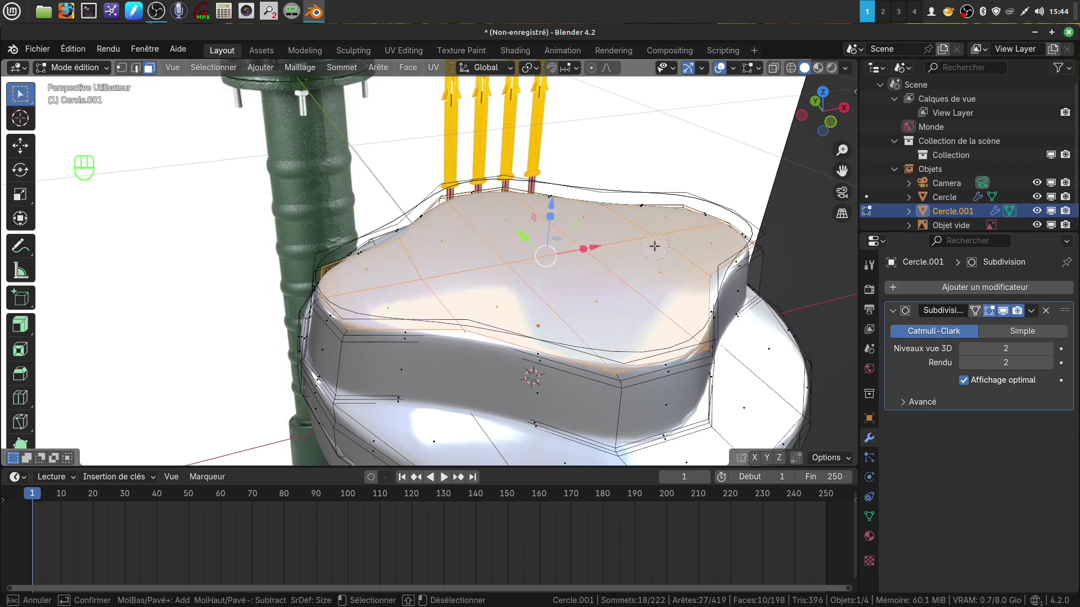
pyautogui.rightClick(633, 248)
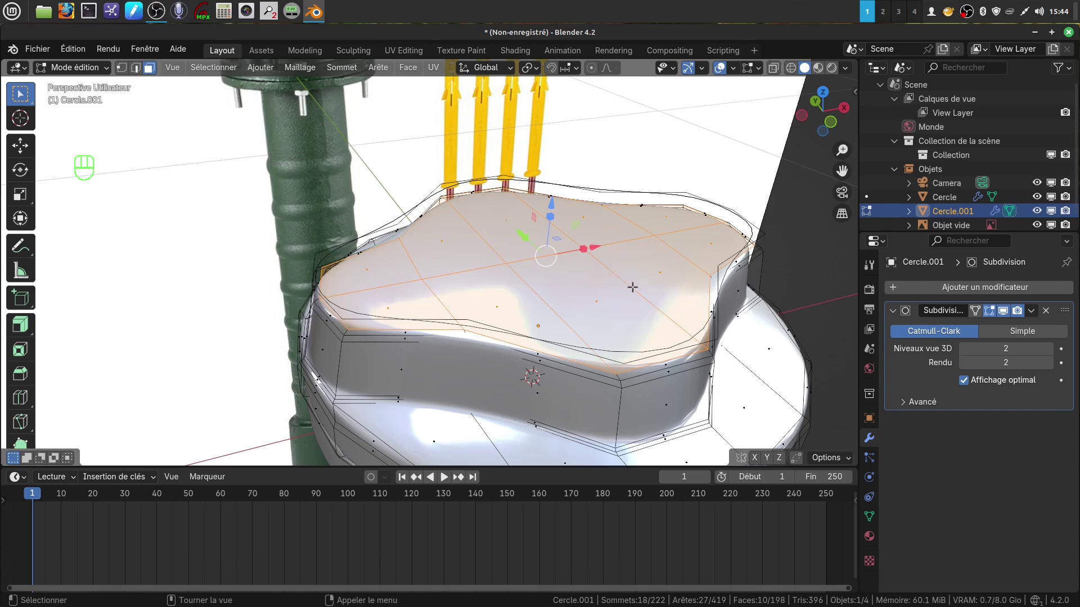
pyautogui.press('i')
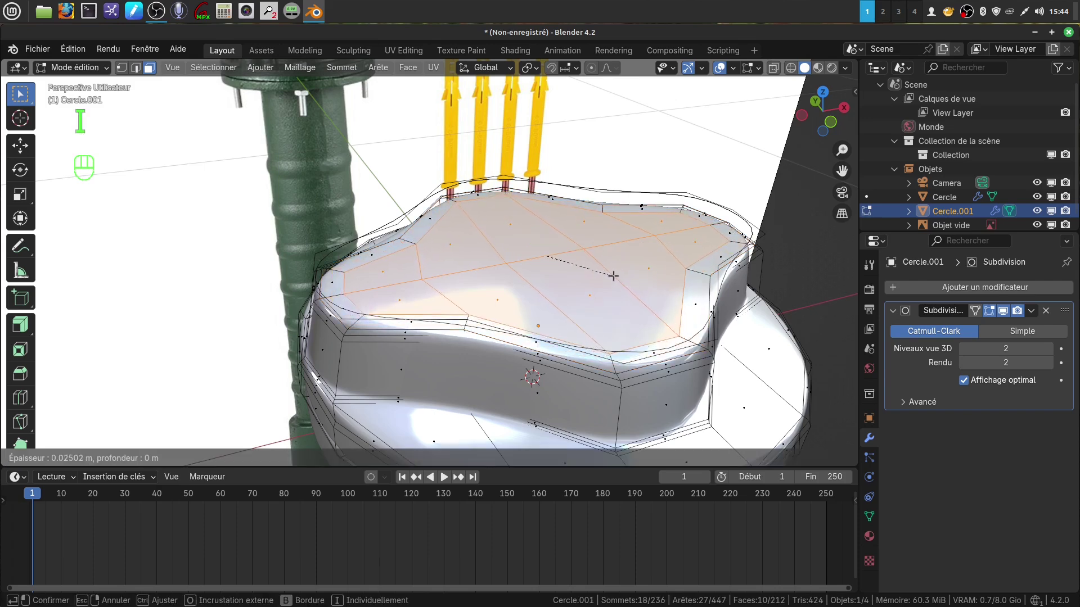
pyautogui.click(613, 276)
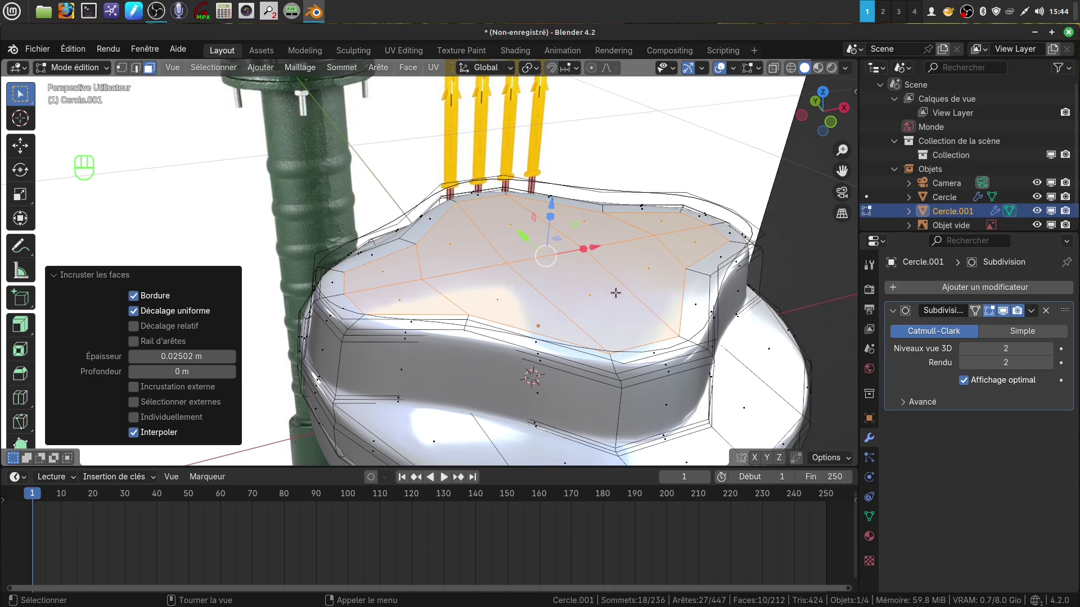
pyautogui.press('x')
pyautogui.click(548, 295)
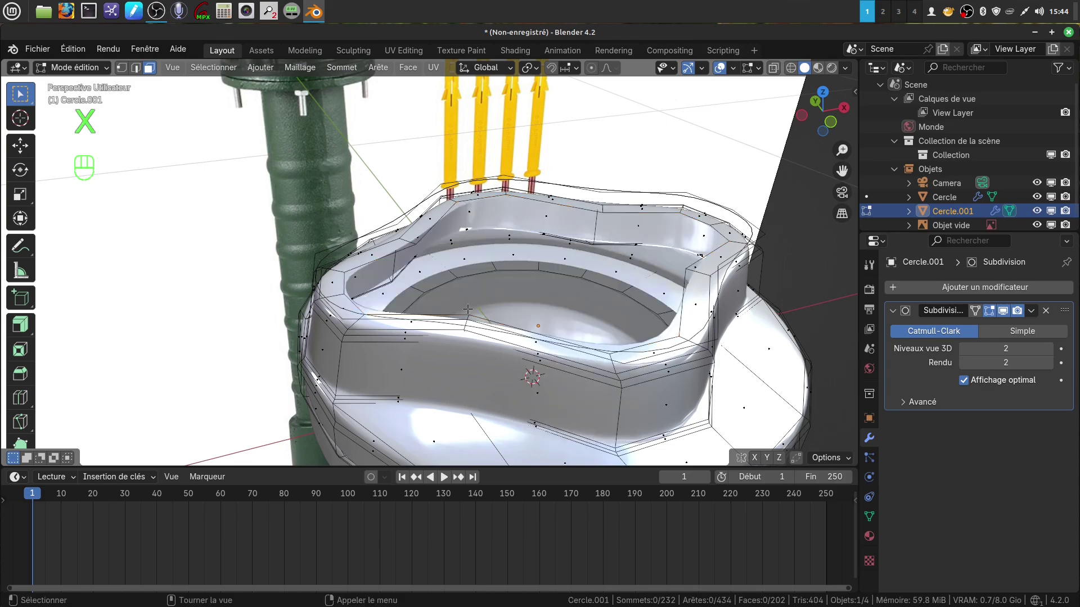
# - Hide the disc's Subdivision modifier in the viewport and separate the floating edge loop above the rim into its own object
pyautogui.moveTo(663, 370)
pyautogui.mouseDown(button='middle')
pyautogui.moveTo(659, 360)
pyautogui.moveTo(654, 380)
pyautogui.moveTo(646, 366)
pyautogui.mouseUp(button='middle')
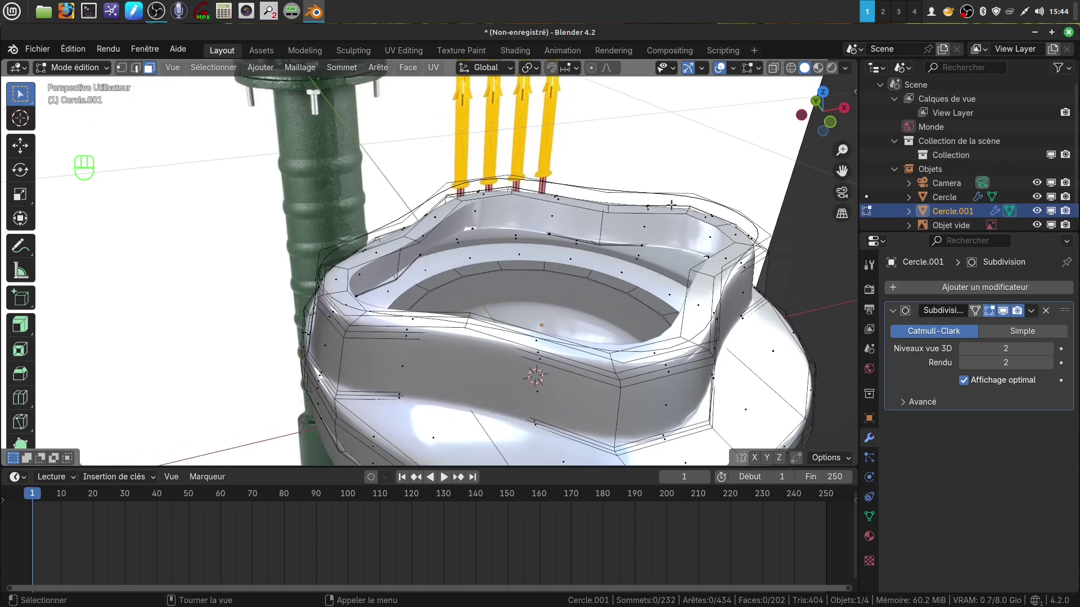
pyautogui.moveTo(649, 258); pyautogui.dragTo(596, 247, button='middle')
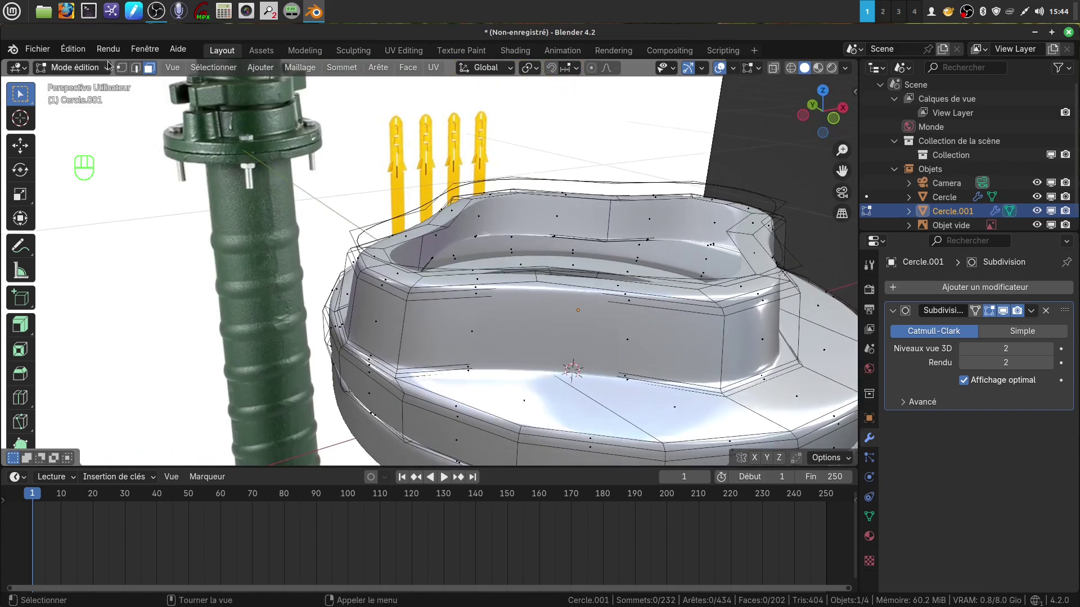
pyautogui.click(122, 69)
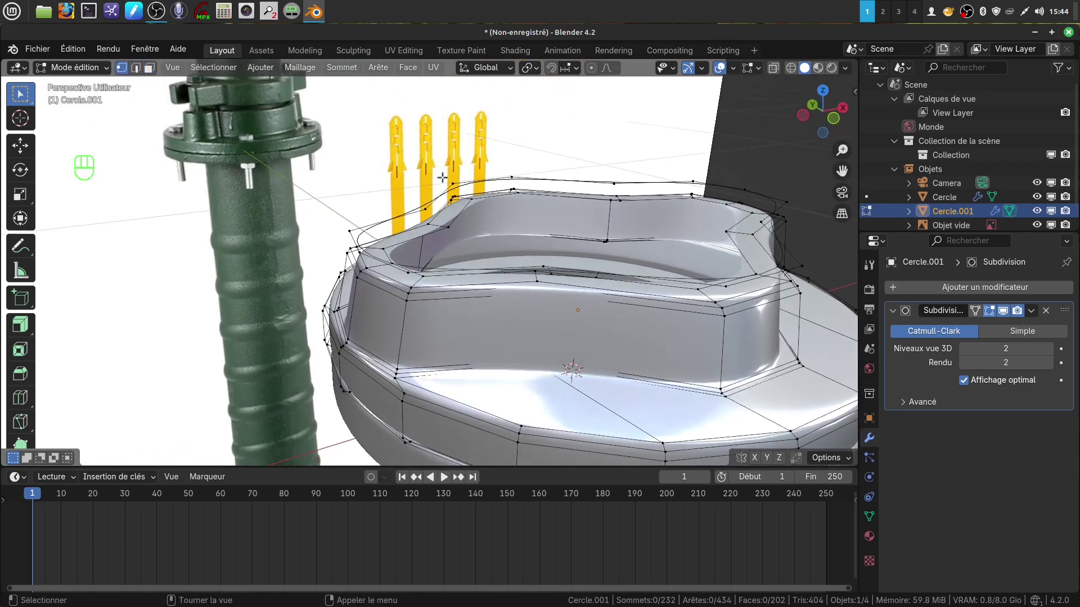
pyautogui.click(1002, 311)
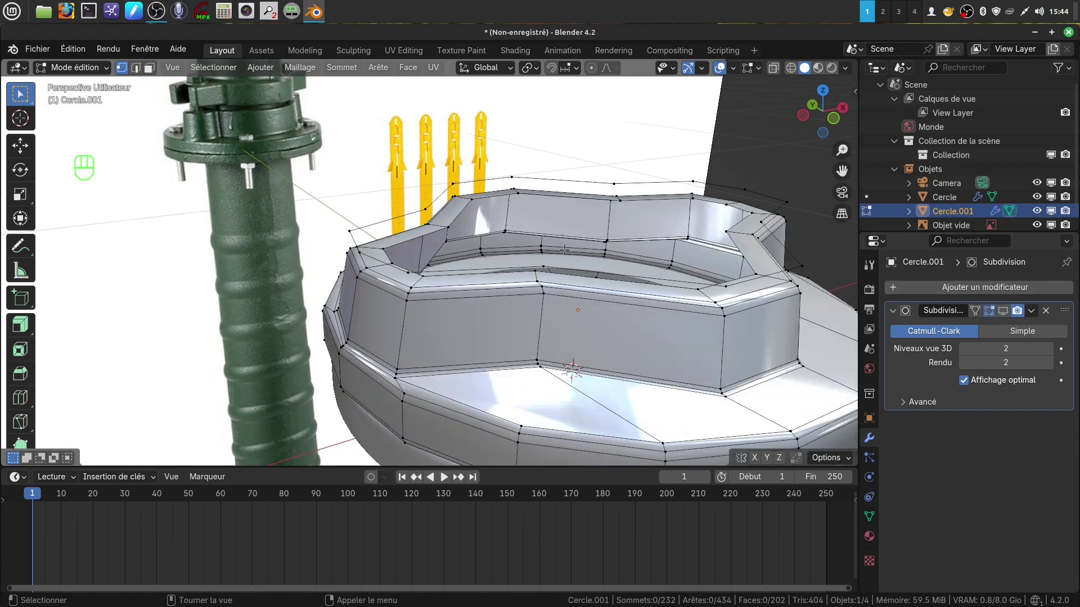
pyautogui.keyDown('alt'); pyautogui.click(384, 224); pyautogui.keyUp('alt')
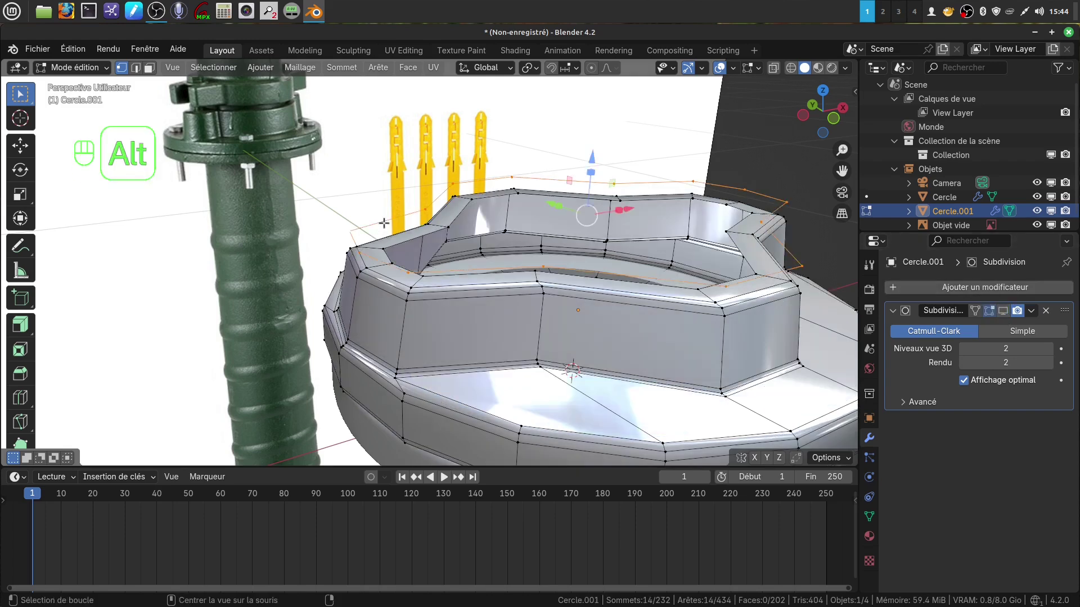
pyautogui.moveTo(494, 303); pyautogui.dragTo(496, 330, button='middle')
pyautogui.press('p')
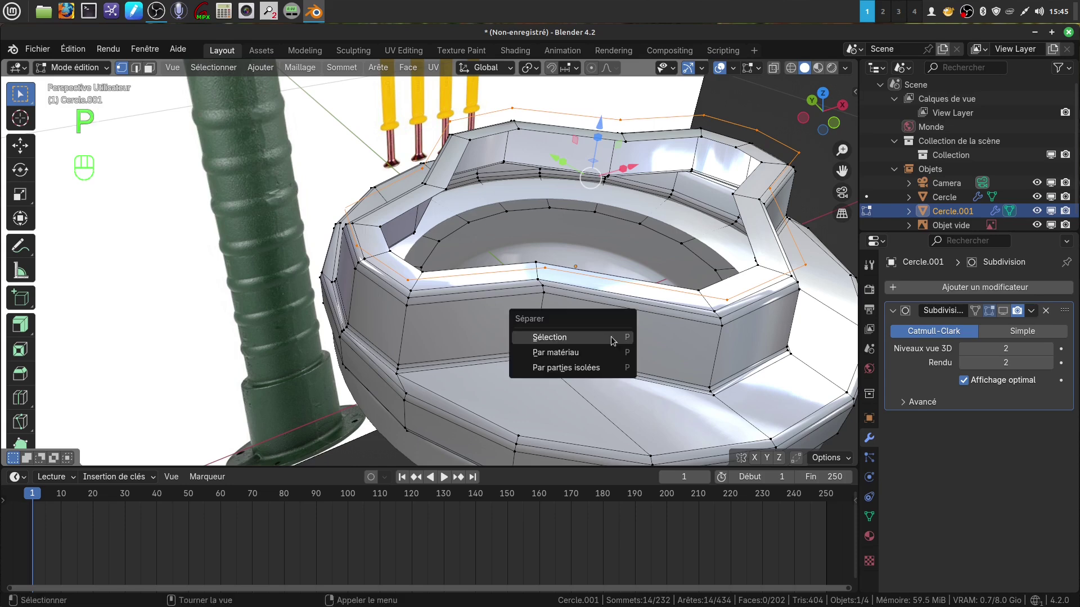
pyautogui.click(589, 338)
pyautogui.scroll(-2, 585, 334)
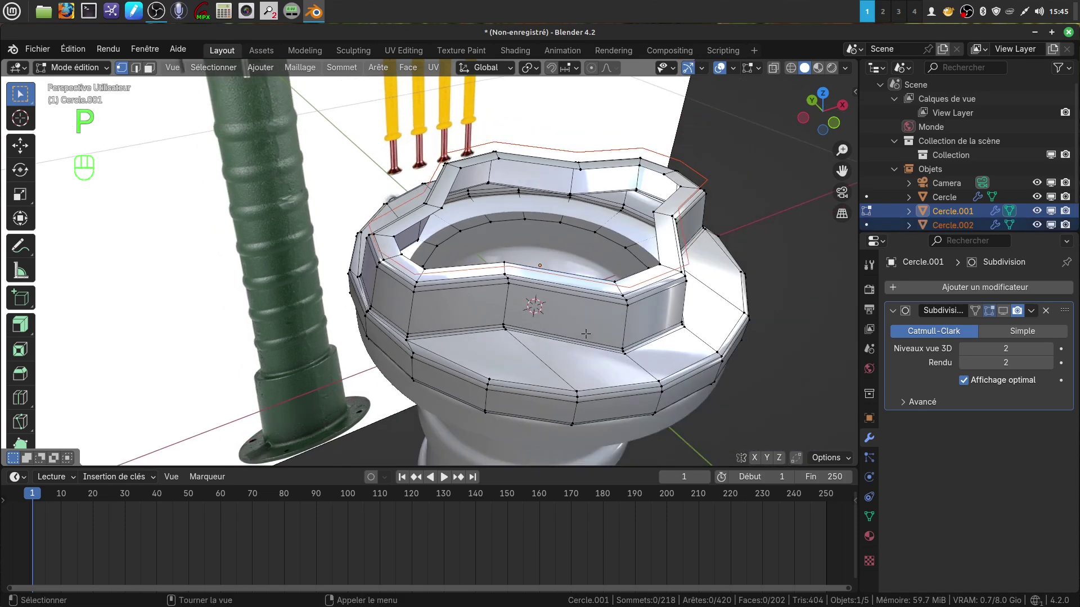
# - In Object Mode, isolate the separated loop in local view and show it from above
pyautogui.keyDown('shift'); pyautogui.moveTo(585, 334); pyautogui.dragTo(450, 332, button='middle'); pyautogui.keyUp('shift')
pyautogui.press('Tab')
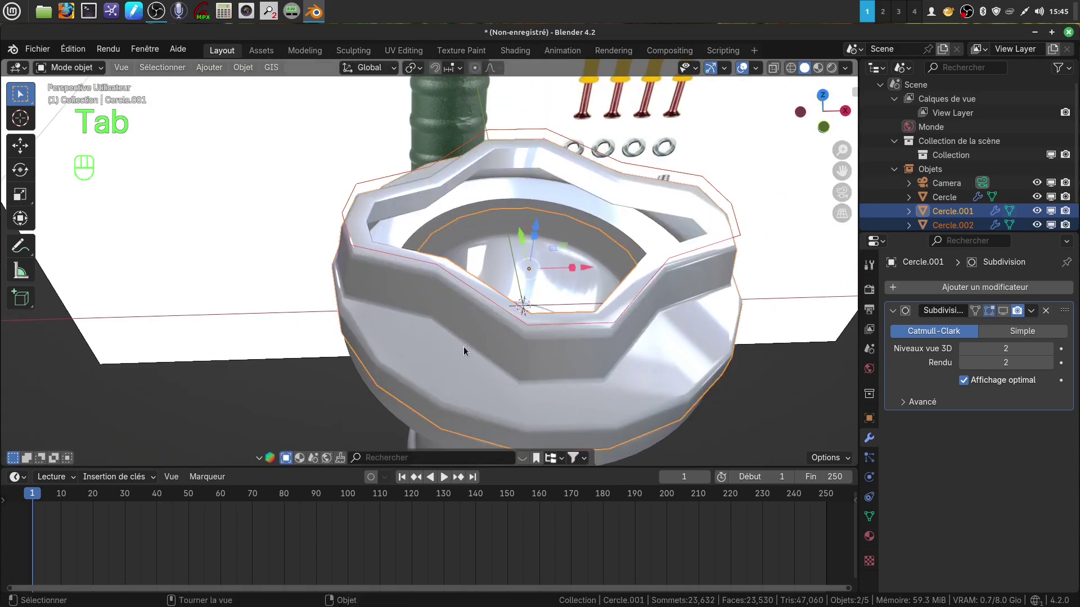
pyautogui.click(468, 290)
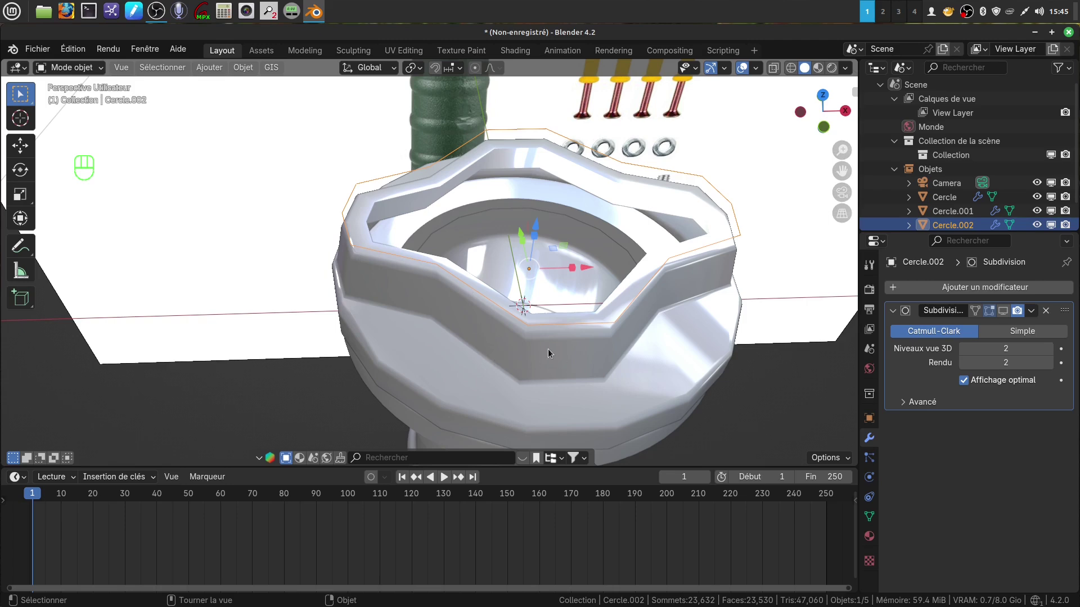
pyautogui.press('KP_Divide')
pyautogui.keyDown('shift'); pyautogui.moveTo(549, 353); pyautogui.dragTo(592, 342, button='middle'); pyautogui.keyUp('shift')
pyautogui.press('KP_7')
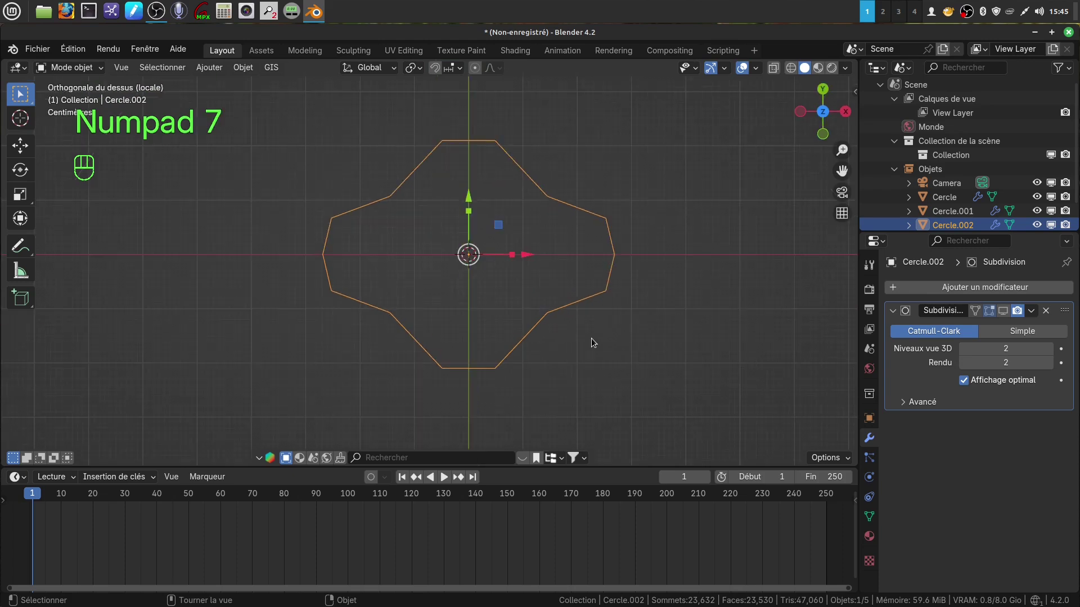
pyautogui.scroll(2, 592, 339)
pyautogui.keyDown('shift'); pyautogui.scroll(1, 534, 356); pyautogui.keyUp('shift')
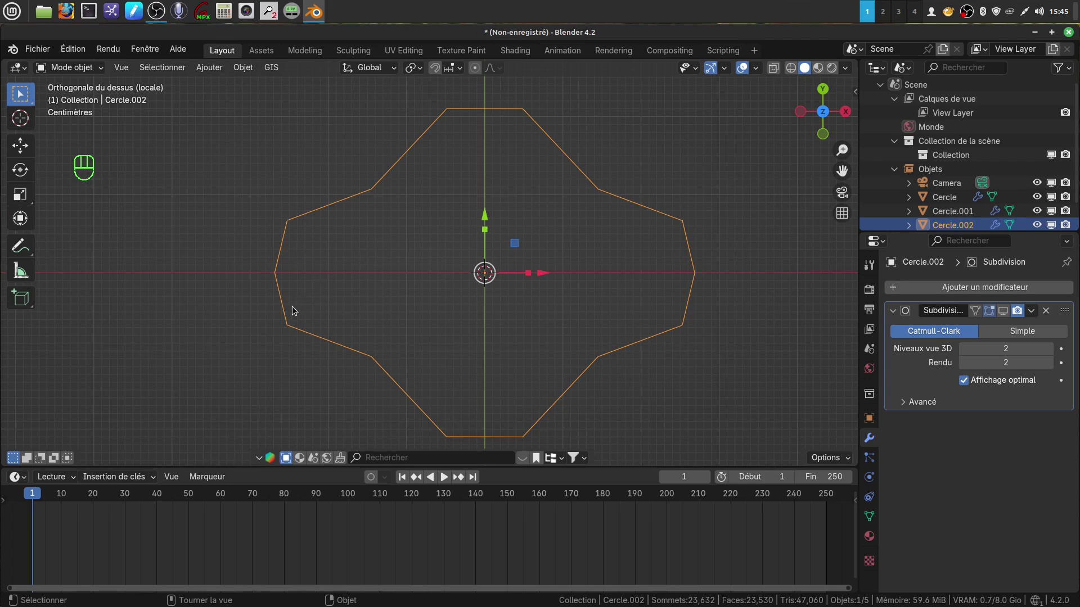
pyautogui.keyDown('shift'); pyautogui.scroll(-1, 382, 321); pyautogui.keyUp('shift')
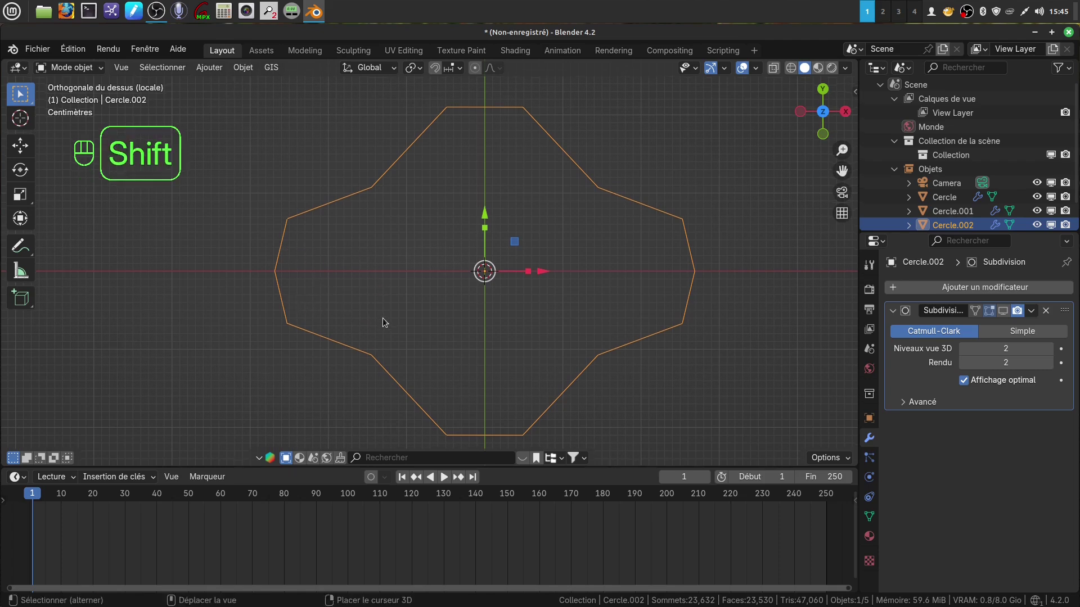
pyautogui.keyDown('shift'); pyautogui.moveTo(382, 319); pyautogui.dragTo(379, 312, button='middle'); pyautogui.keyUp('shift')
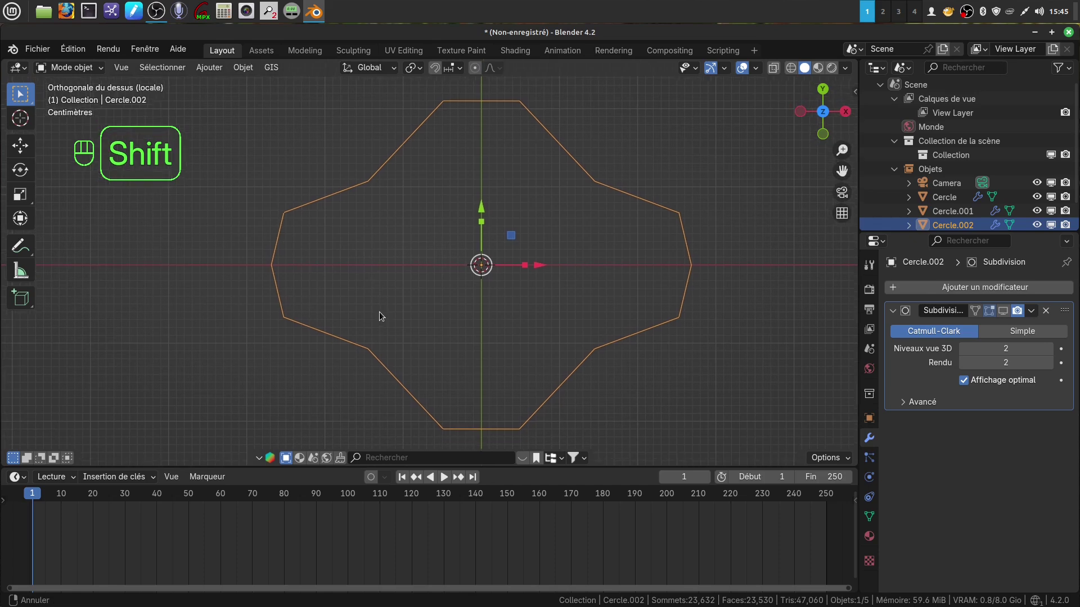
pyautogui.keyDown('shift'); pyautogui.moveTo(379, 312); pyautogui.dragTo(379, 312, button='middle'); pyautogui.keyUp('shift')
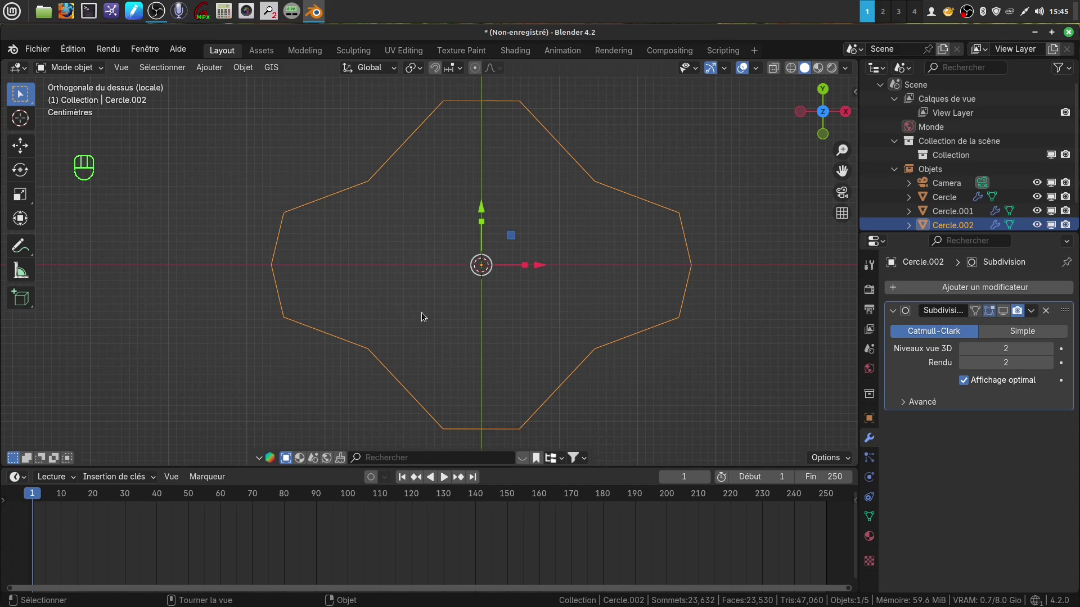
# - Undo the last two actions and leave local view to show the whole model again
pyautogui.press('ctrl')
pyautogui.hotkey('ctrl', 'z')
pyautogui.hotkey('ctrl', 'z')
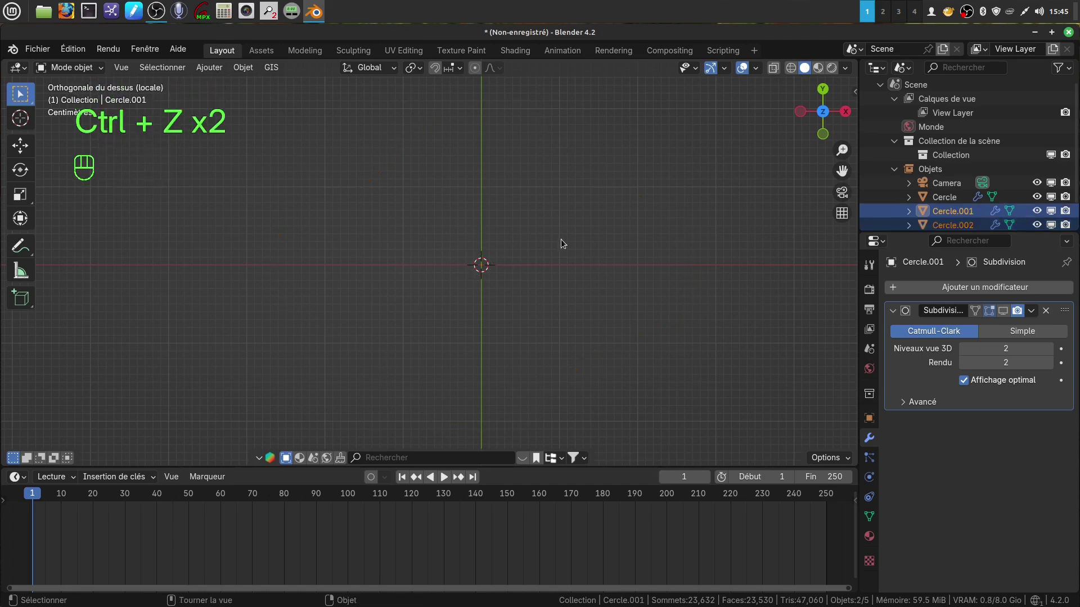
pyautogui.scroll(-10, 561, 238)
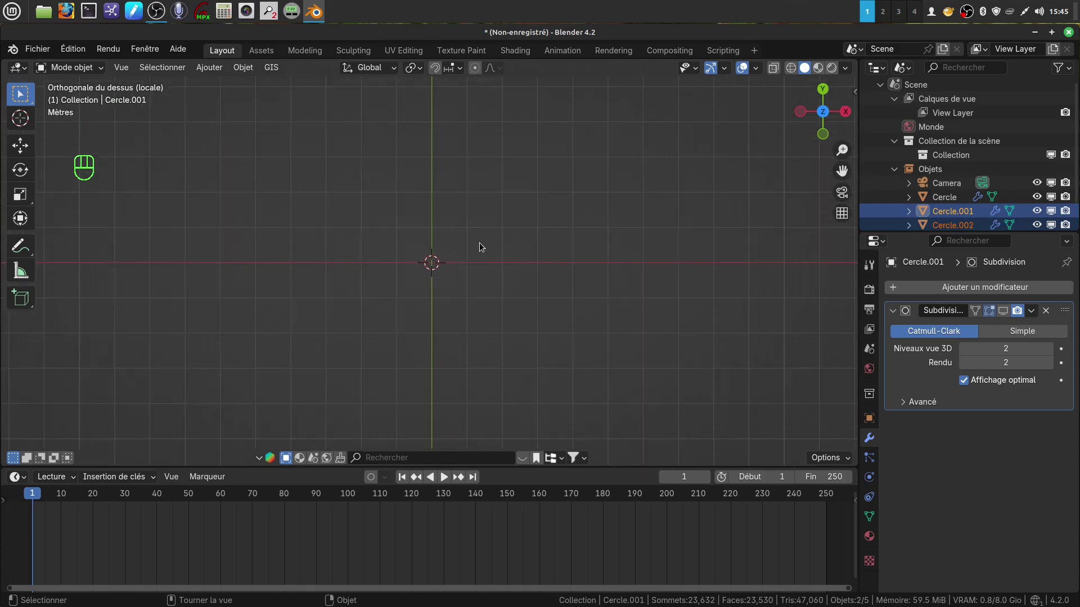
pyautogui.press('KP_Divide')
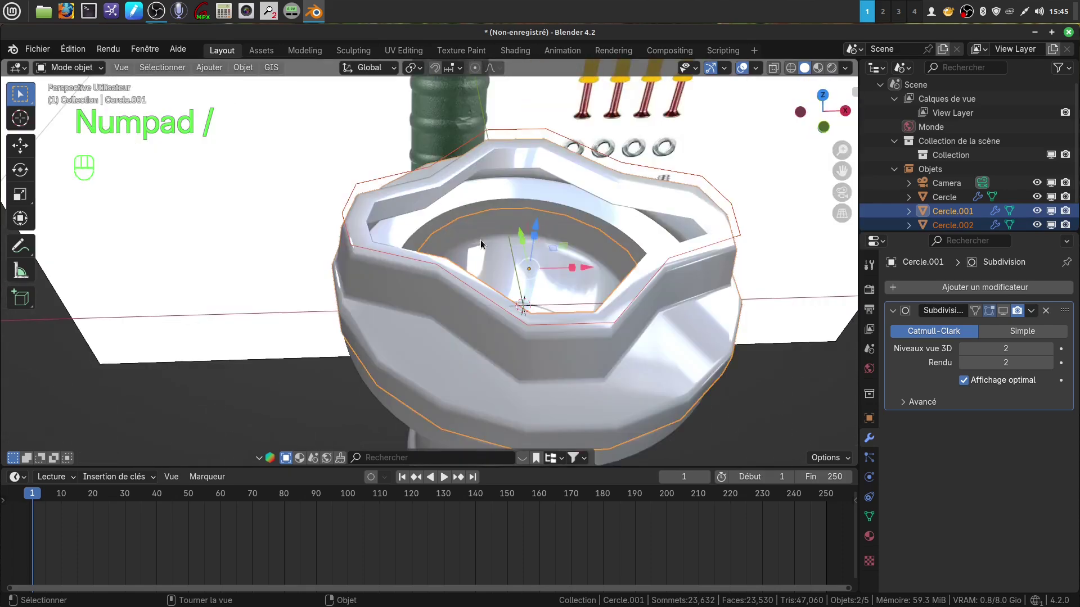
pyautogui.keyDown('shift'); pyautogui.moveTo(430, 273); pyautogui.dragTo(387, 295, button='middle'); pyautogui.keyUp('shift')
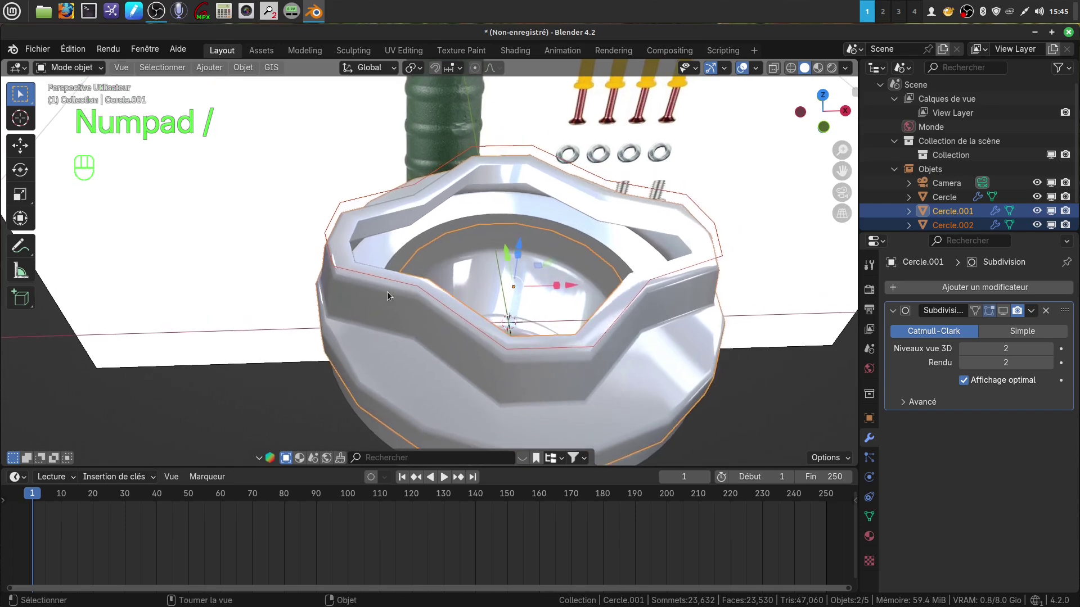
# - Select the open upper edge loop of the disc's raised shape and extrude it inward, scaled to about 0.545
pyautogui.click(376, 280)
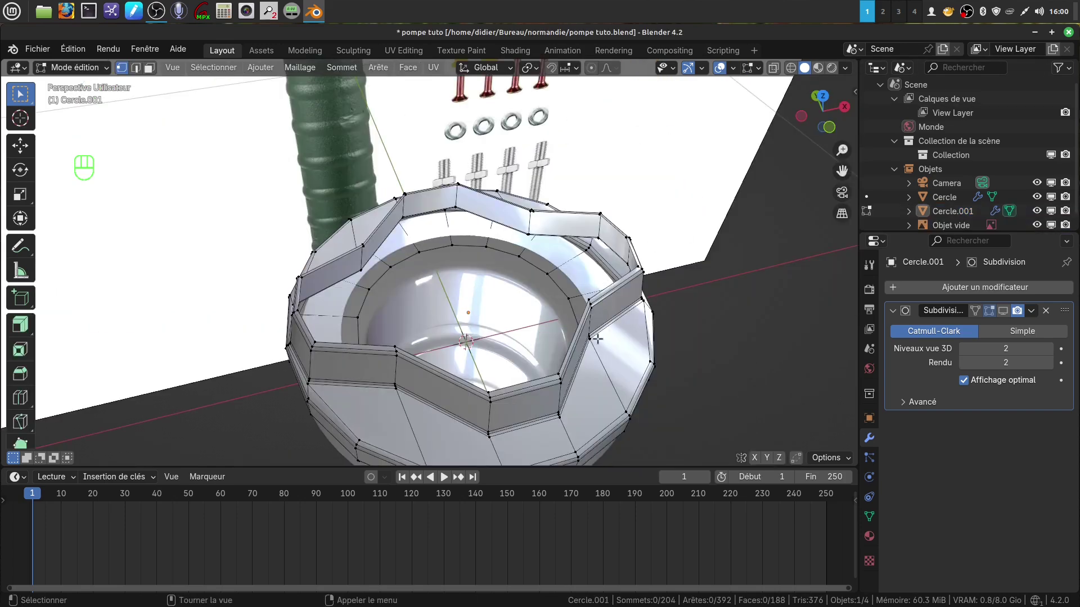
pyautogui.keyDown('alt'); pyautogui.click(510, 386); pyautogui.keyUp('alt')
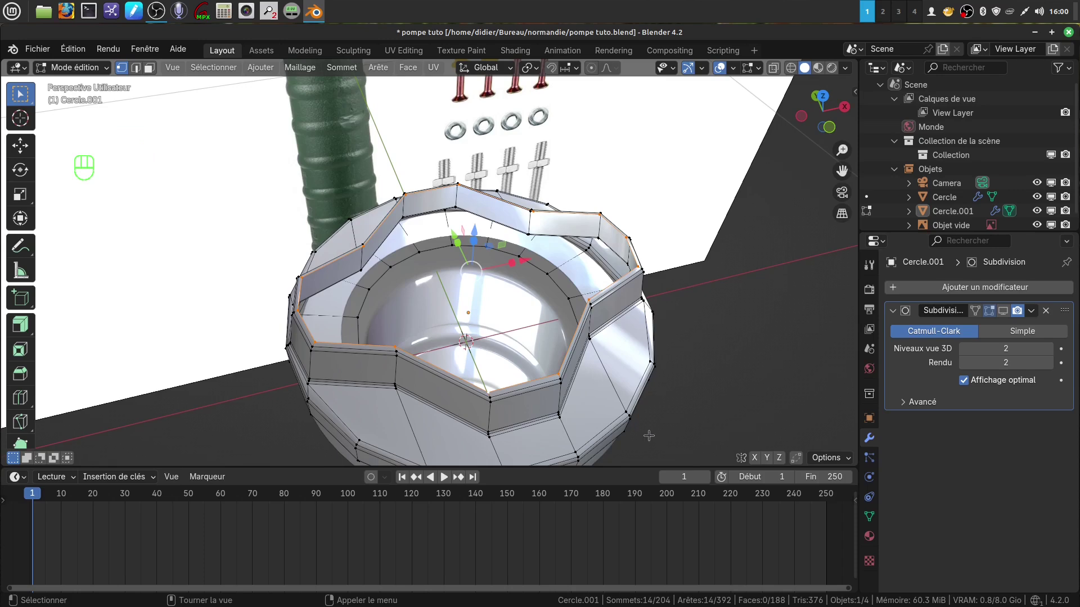
pyautogui.press('e')
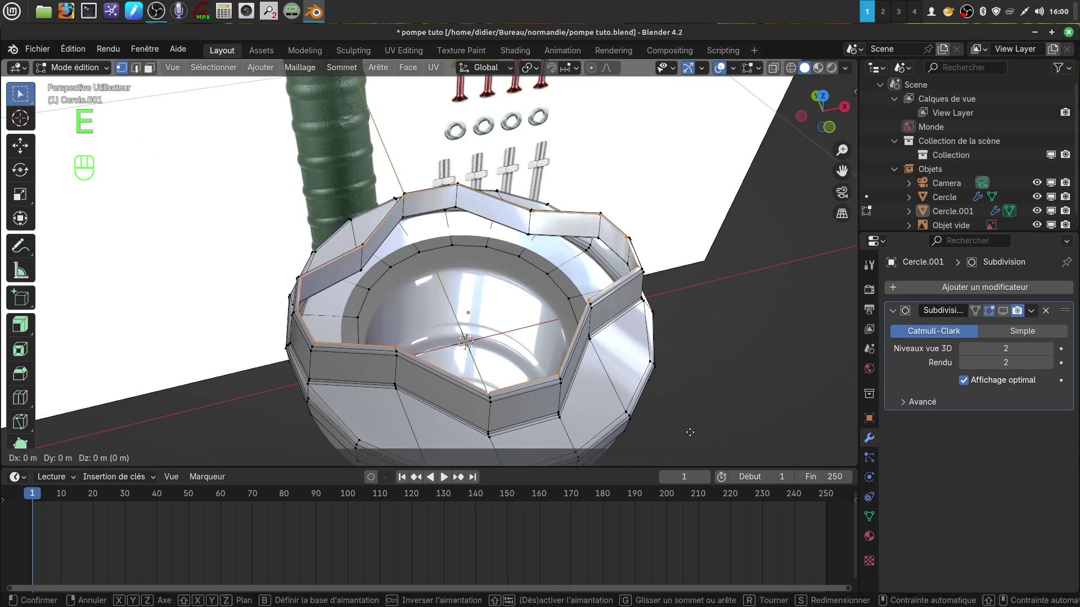
pyautogui.press('s')
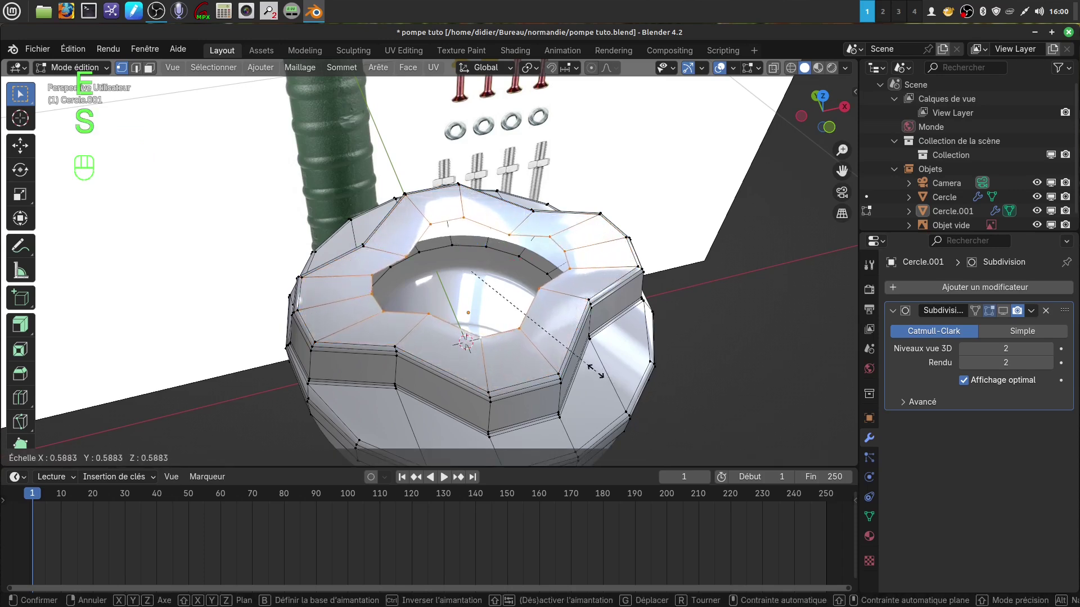
pyautogui.click(585, 365)
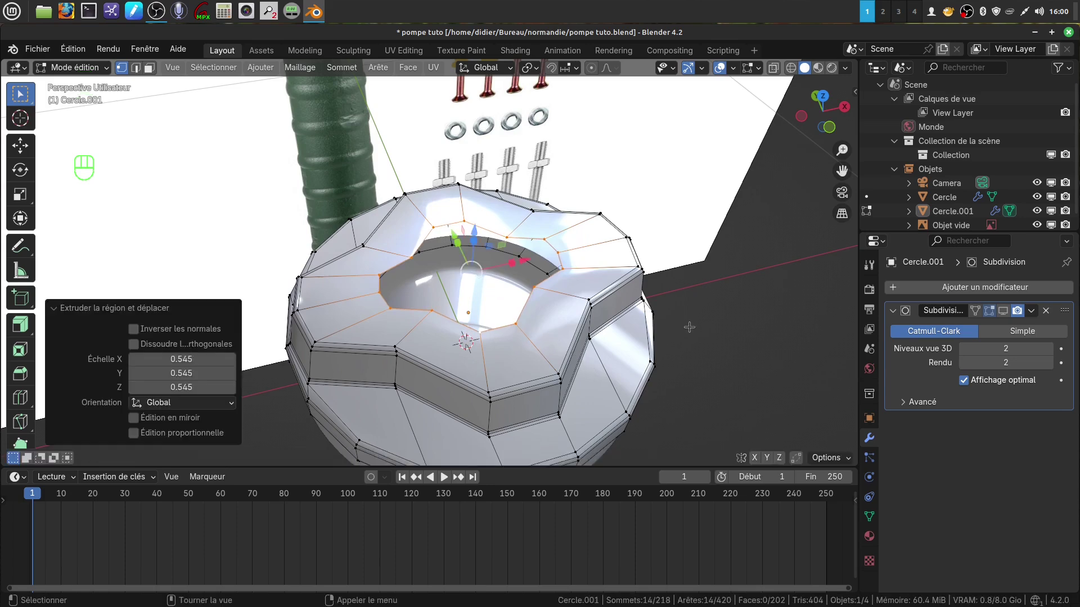
# - Make the extruded inner loop circular with LoopTools and rotate it about -17.4° around Z to align it with the outer contour
pyautogui.rightClick(704, 336)
pyautogui.moveTo(609, 239)
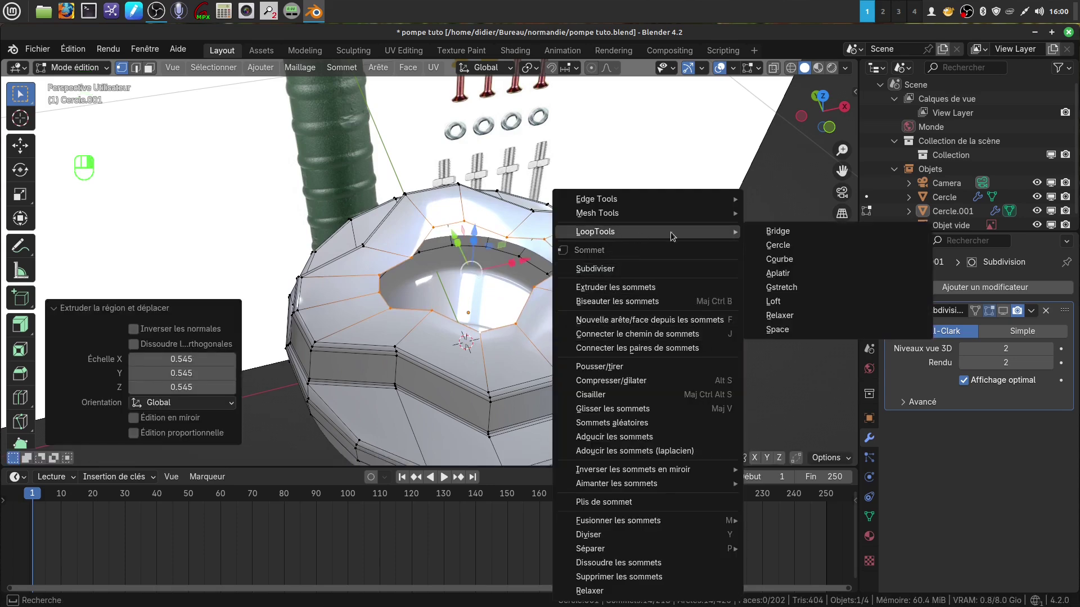
pyautogui.click(779, 249)
pyautogui.moveTo(557, 344); pyautogui.dragTo(517, 399, button='middle')
pyautogui.press('KP_7')
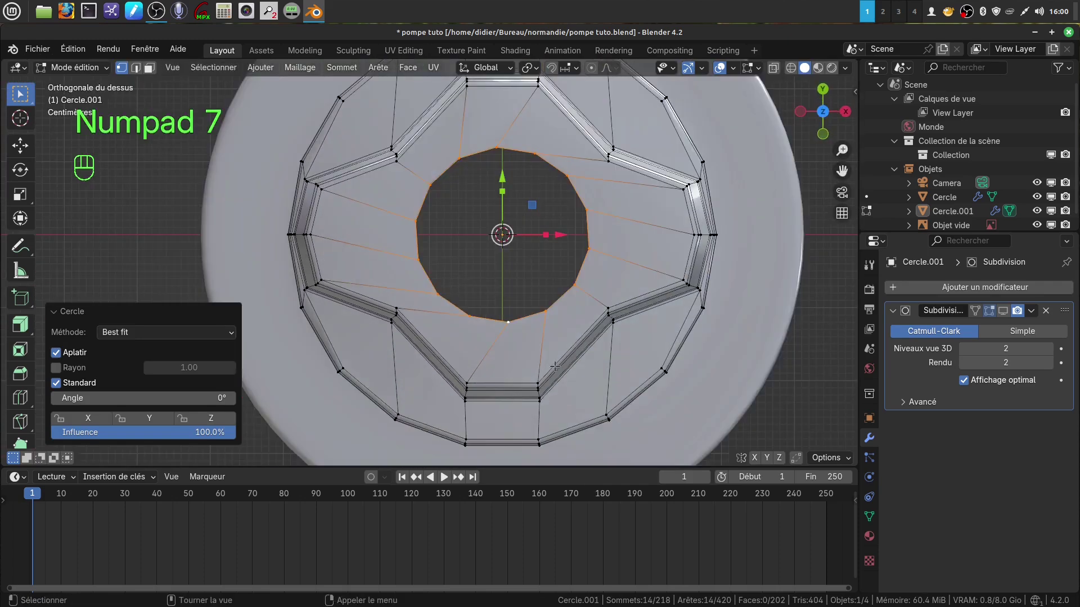
pyautogui.press('r')
pyautogui.press('z')
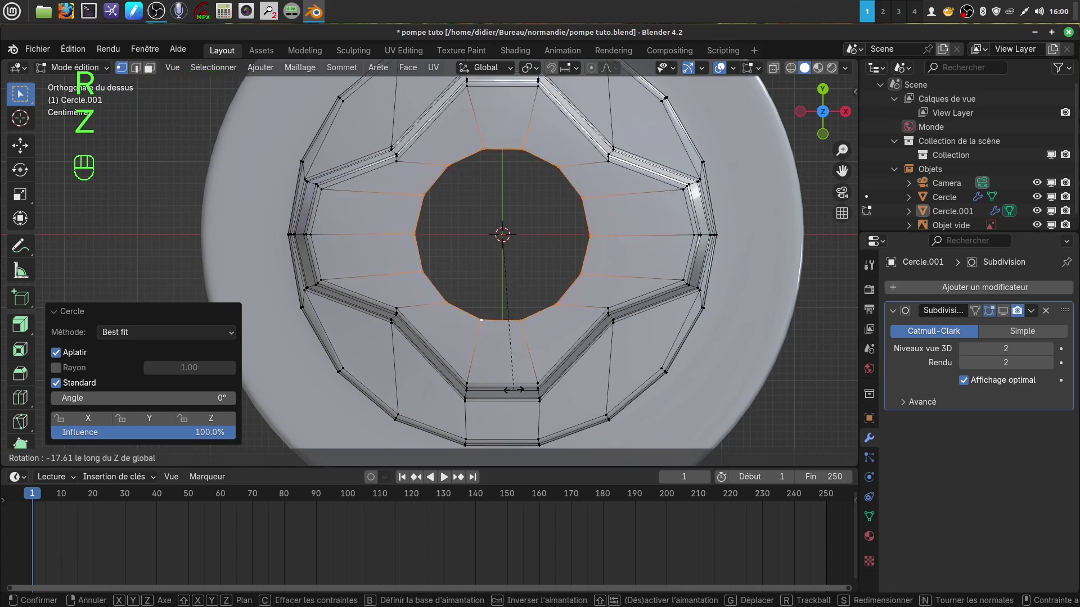
pyautogui.click(513, 389)
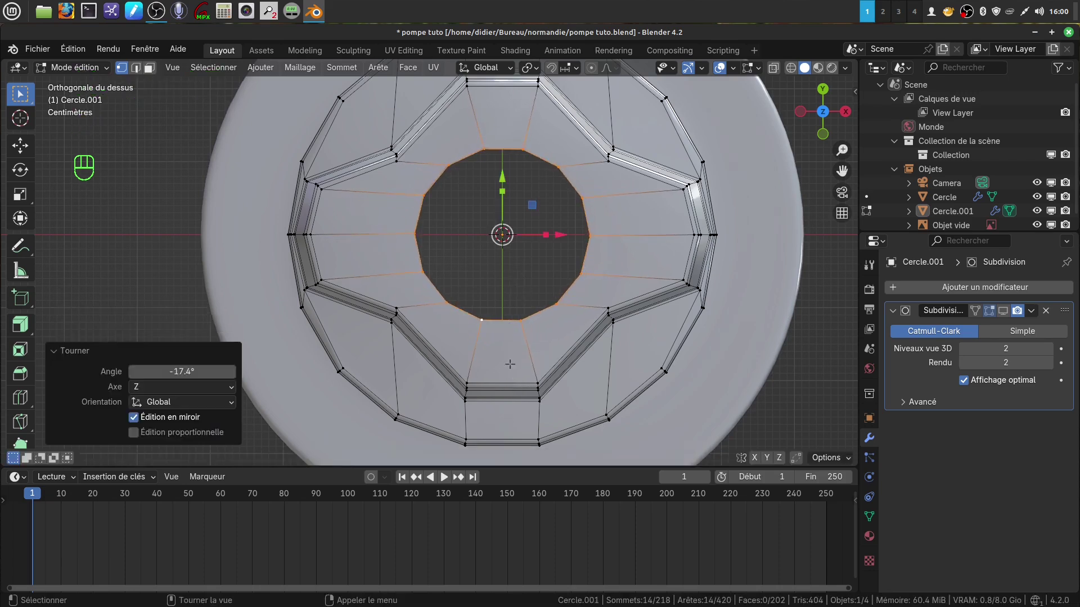
# - In face select mode, select the full ring of flat top faces between the raised shape's contour and its round opening
pyautogui.moveTo(491, 340); pyautogui.dragTo(495, 376, button='middle')
pyautogui.keyDown('shift'); pyautogui.moveTo(371, 319); pyautogui.dragTo(380, 298, button='middle'); pyautogui.keyUp('shift')
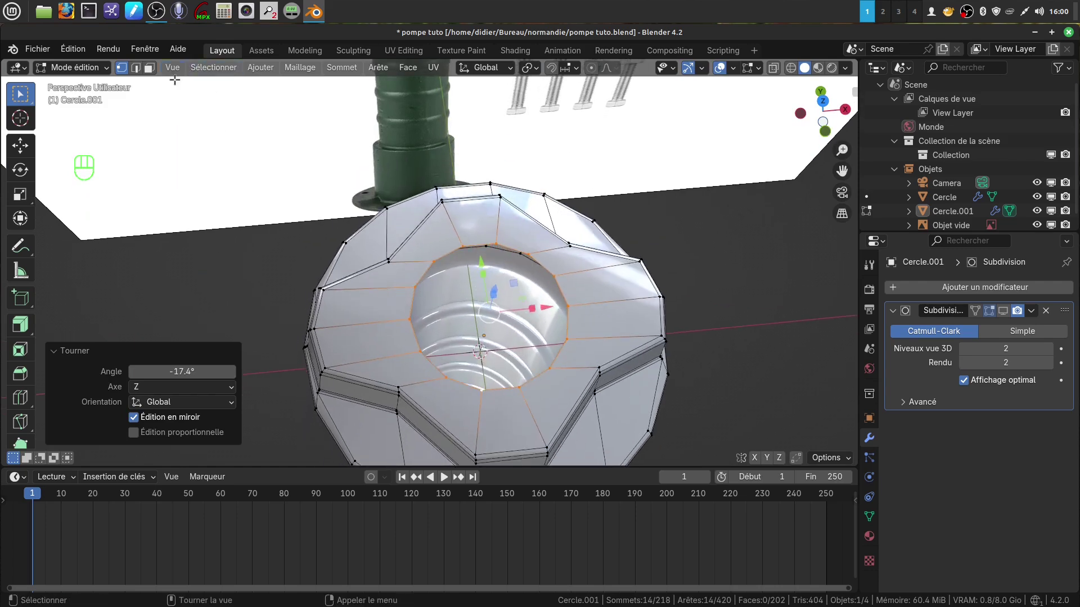
pyautogui.click(149, 68)
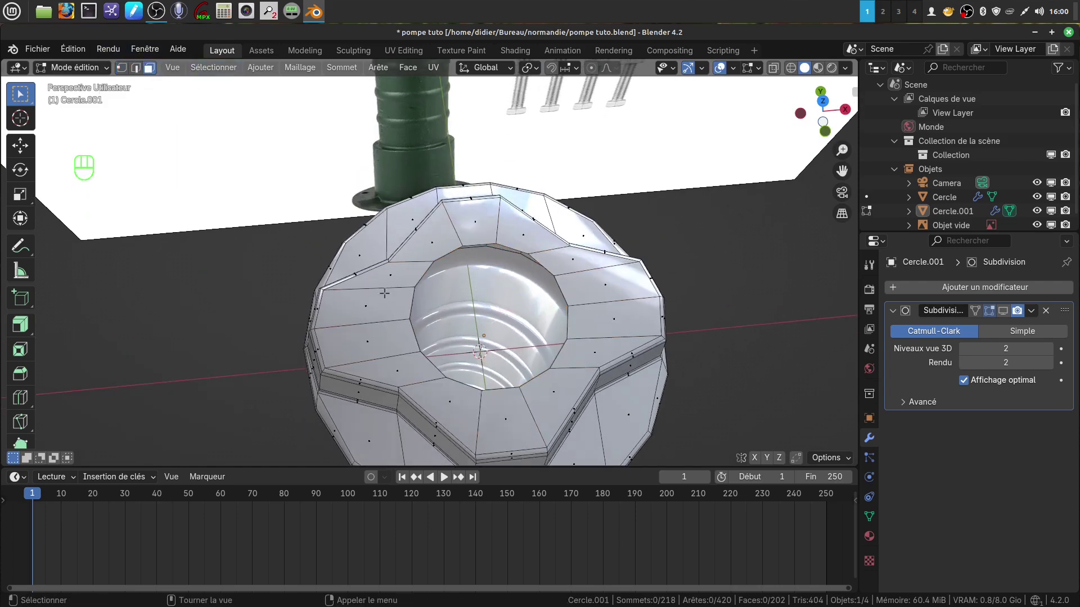
pyautogui.press('c')
pyautogui.moveTo(375, 311)
pyautogui.mouseDown()
pyautogui.moveTo(377, 297)
pyautogui.moveTo(403, 372)
pyautogui.moveTo(444, 393)
pyautogui.moveTo(542, 404)
pyautogui.moveTo(571, 365)
pyautogui.moveTo(598, 292)
pyautogui.moveTo(580, 260)
pyautogui.mouseUp()
pyautogui.moveTo(502, 226); pyautogui.dragTo(426, 237)
pyautogui.rightClick(426, 237)
pyautogui.moveTo(426, 236)
pyautogui.mouseDown(button='middle')
pyautogui.moveTo(537, 302)
pyautogui.moveTo(542, 236)
pyautogui.mouseUp(button='middle')
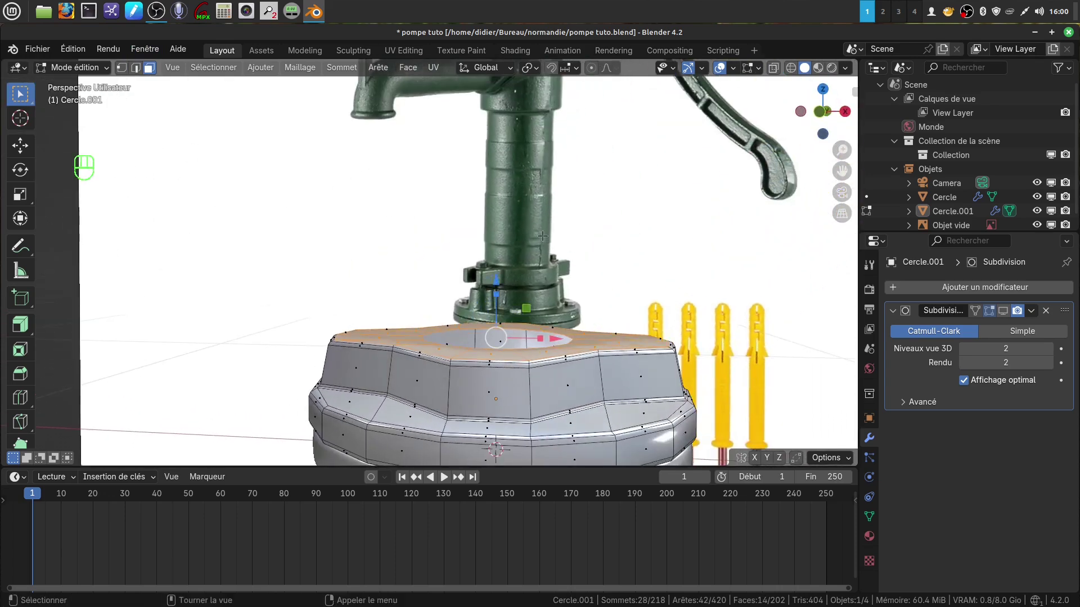
# - Duplicate the selected ring of top faces and raise the copy about 0.033 m along Z
pyautogui.press('shift')
pyautogui.hotkey('shift', 'd')
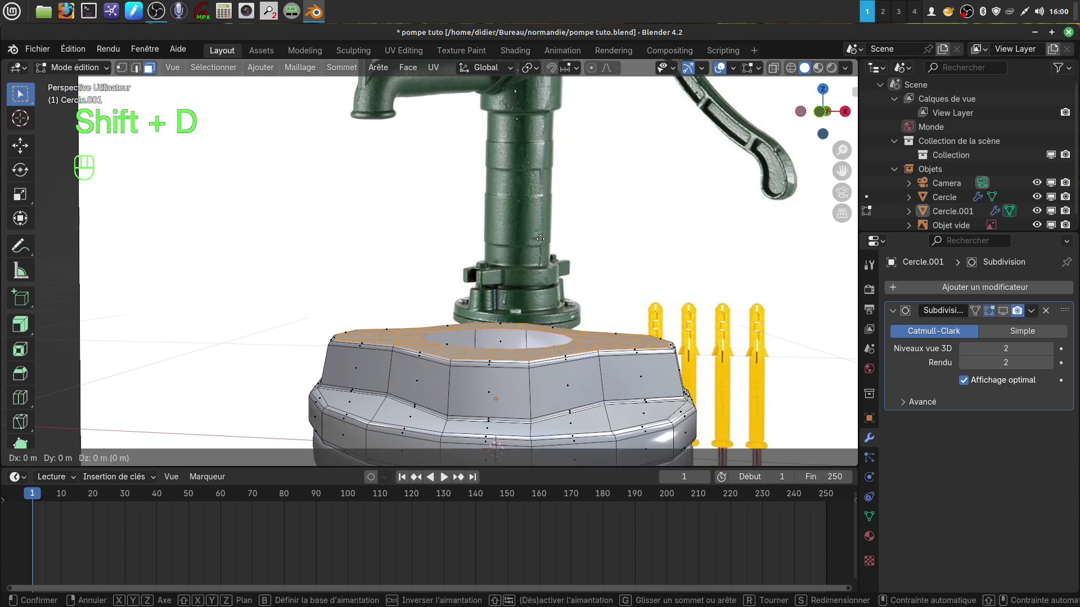
pyautogui.click(540, 239)
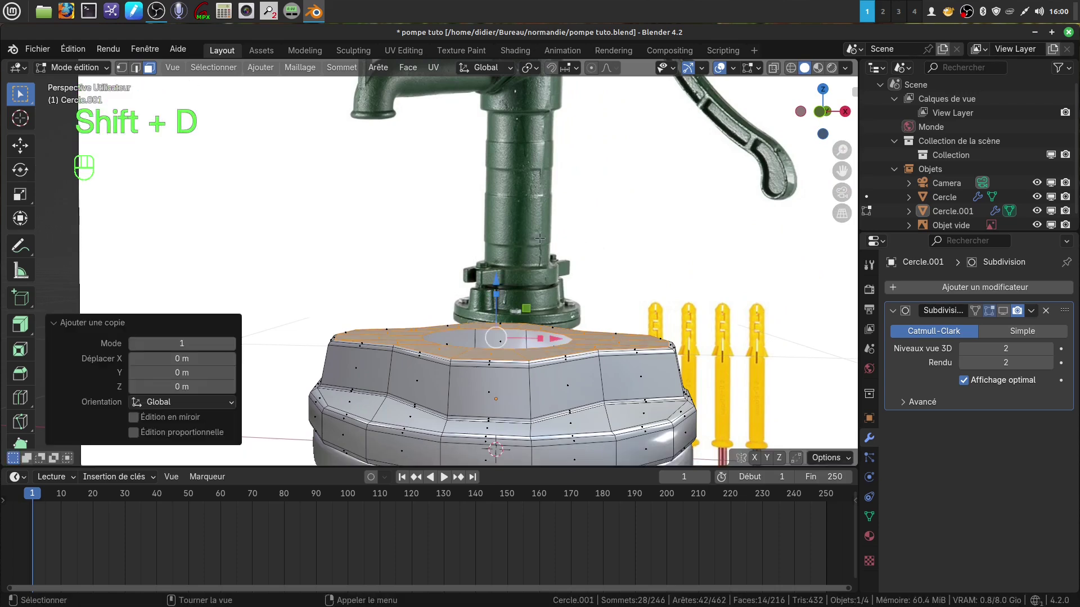
pyautogui.press('g')
pyautogui.press('z')
pyautogui.click(498, 254)
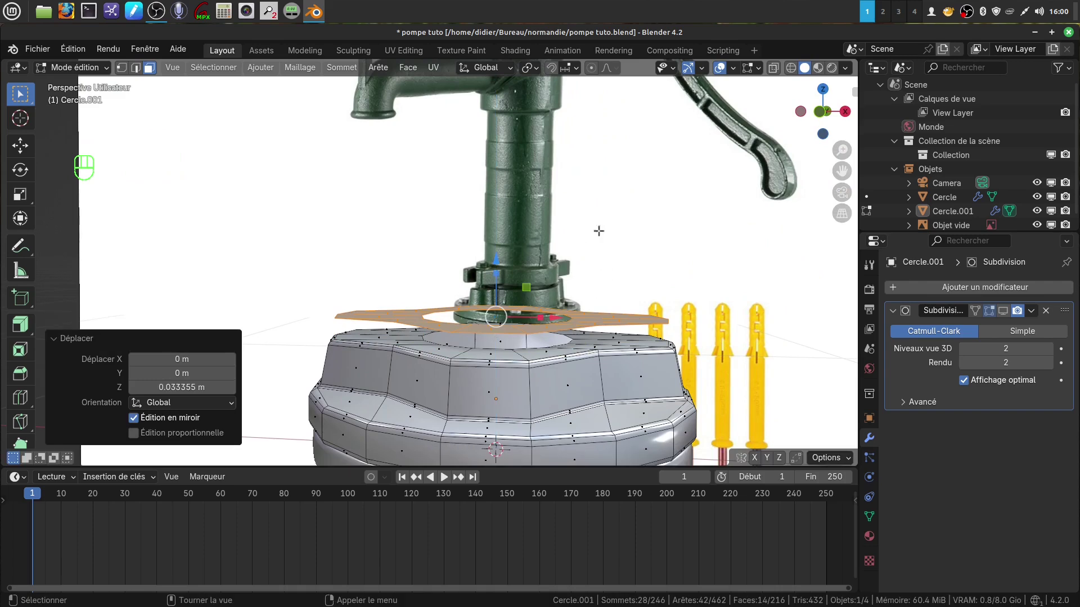
# - Separate the duplicated ring into its own object and, in Object Mode, set its origin to its geometry
pyautogui.press('p')
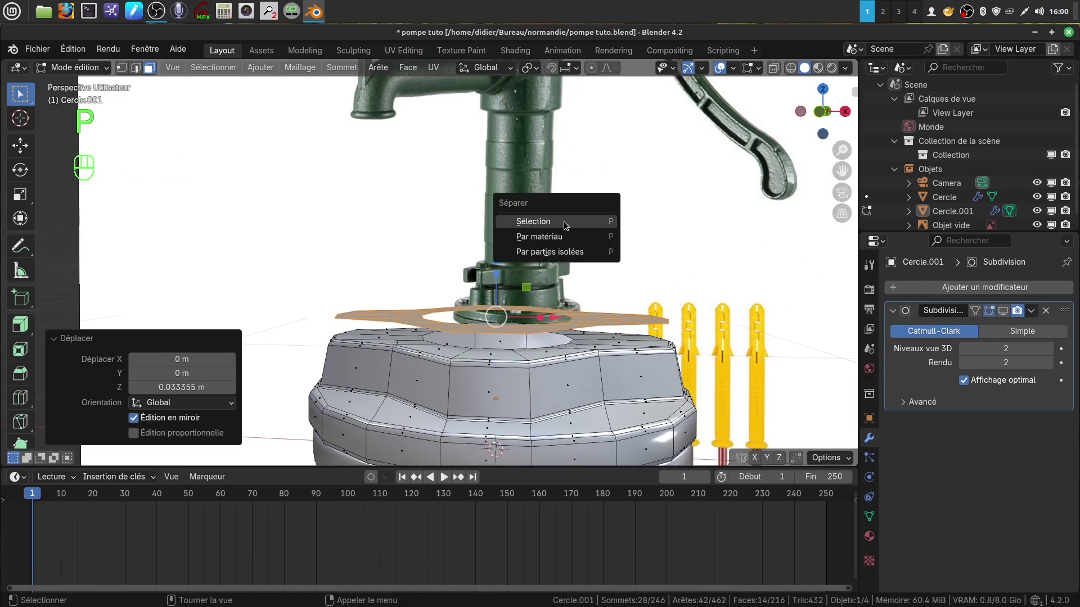
pyautogui.click(571, 223)
pyautogui.press('Tab')
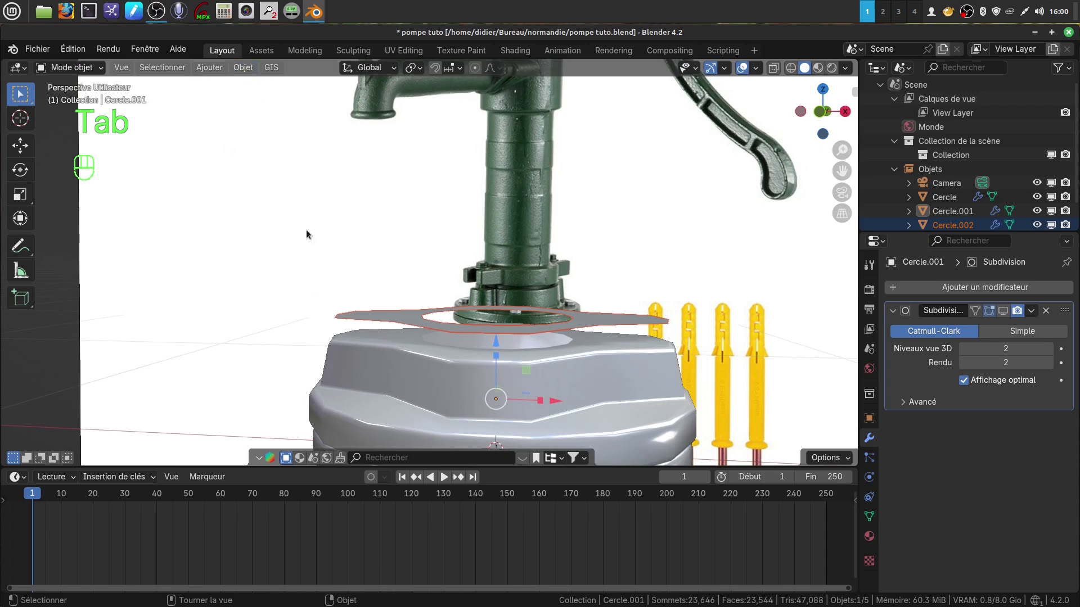
pyautogui.click(365, 323)
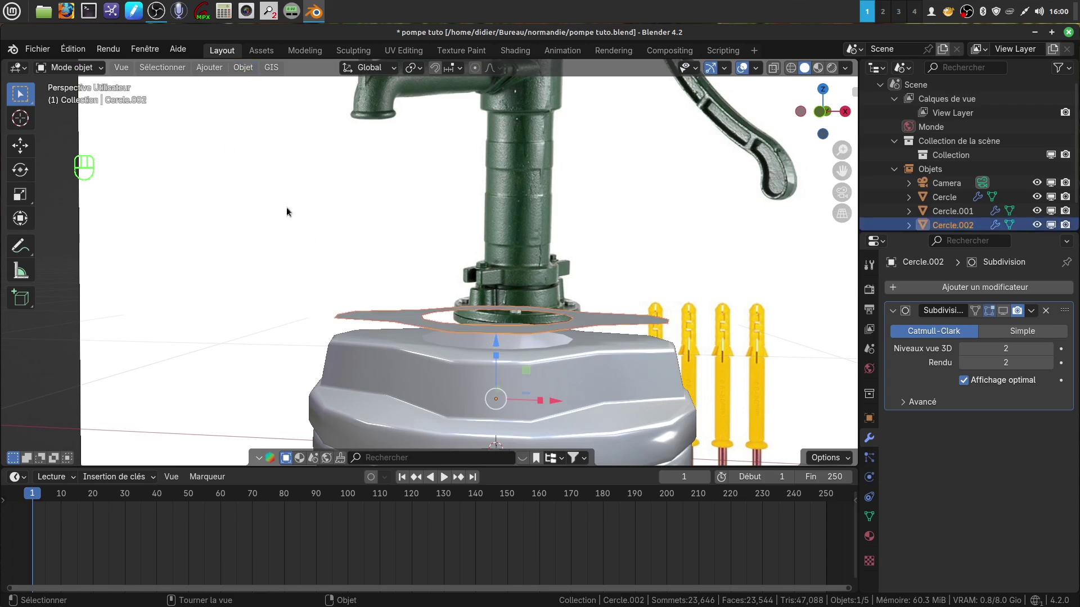
pyautogui.click(243, 68)
pyautogui.moveTo(260, 101)
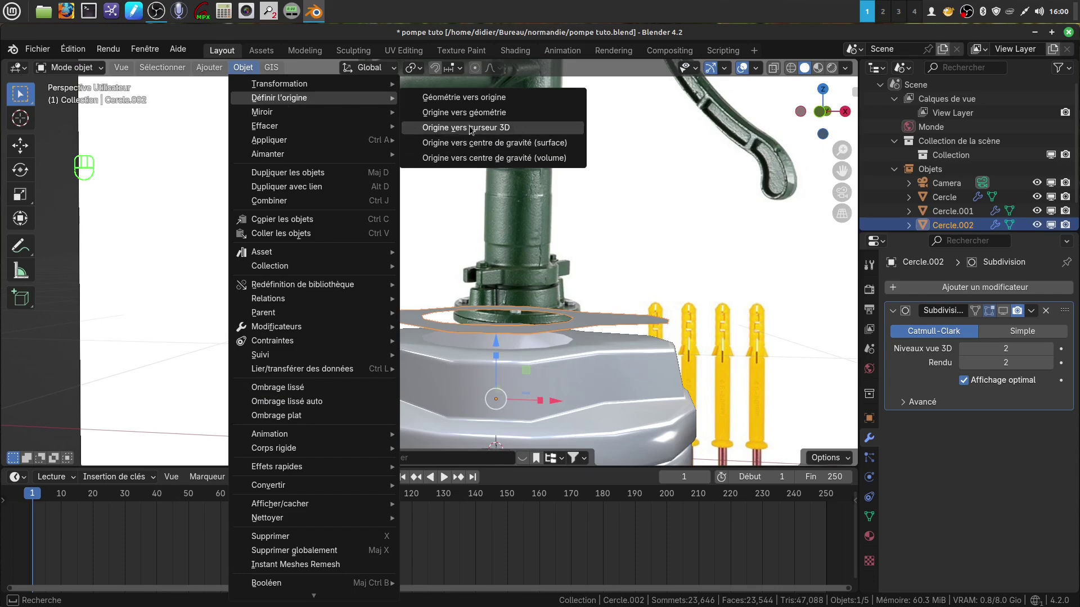
pyautogui.click(466, 113)
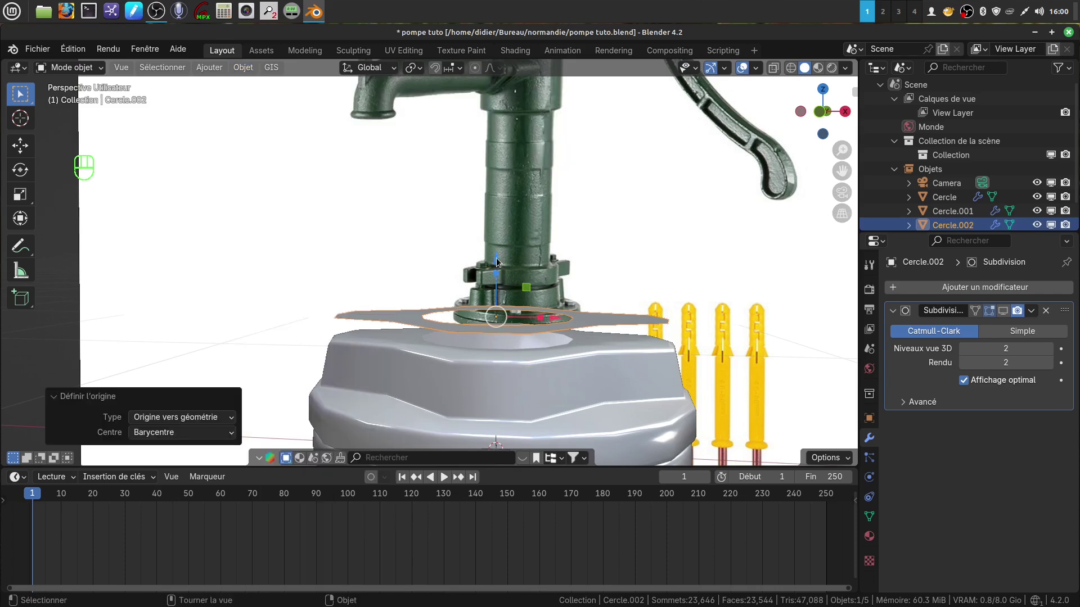
# - Lower the separated plate 0.027 m along Z onto the raised shape and scale it to 1.03 from the top view
pyautogui.press('g')
pyautogui.press('z')
pyautogui.click(496, 279)
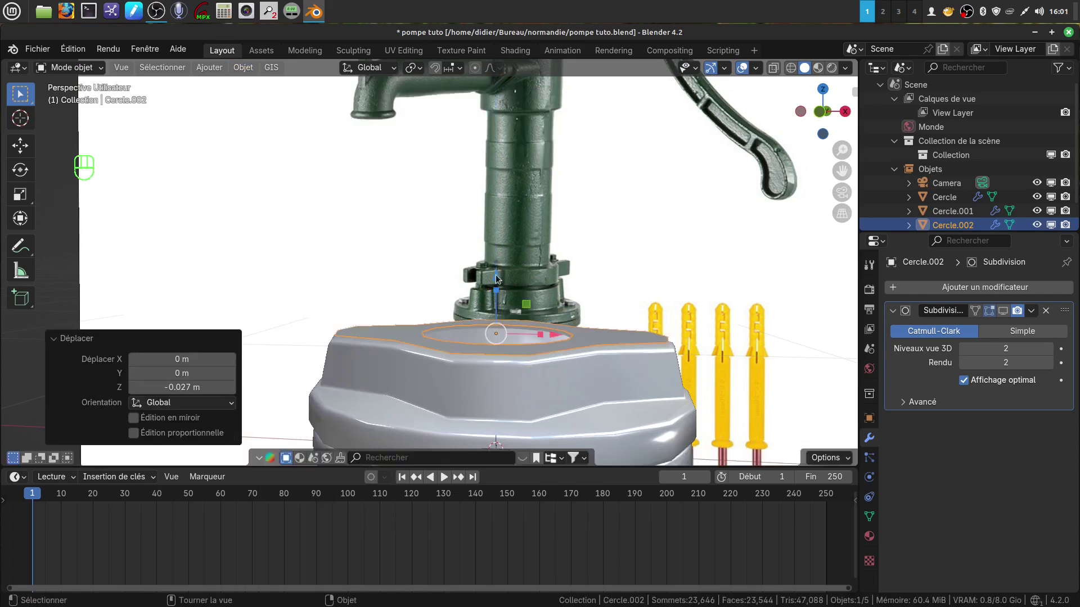
pyautogui.press('KP_7')
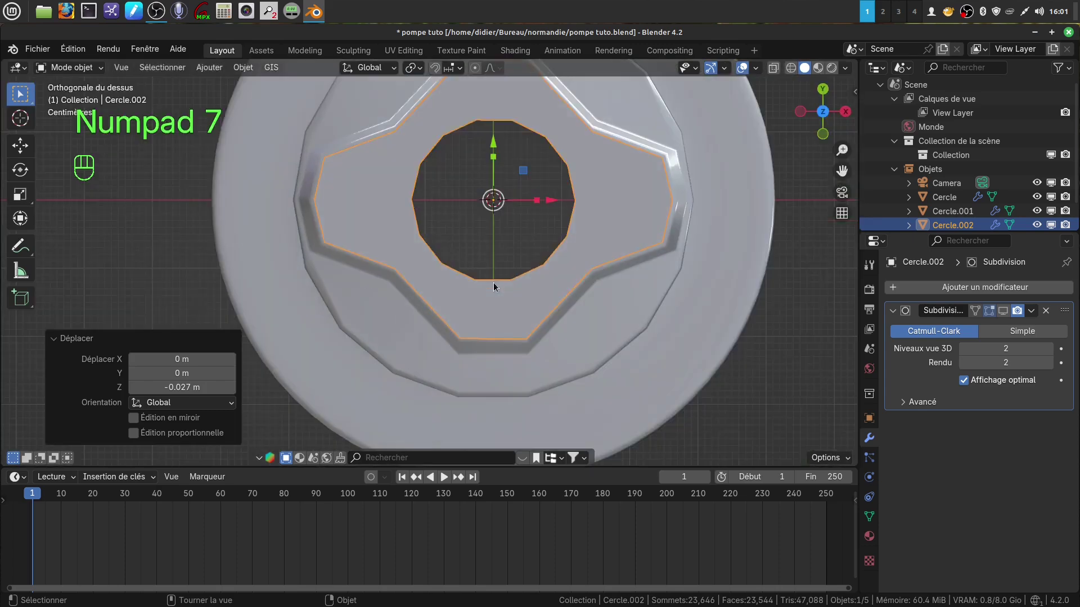
pyautogui.keyDown('shift'); pyautogui.moveTo(505, 305); pyautogui.dragTo(508, 358, button='middle'); pyautogui.keyUp('shift')
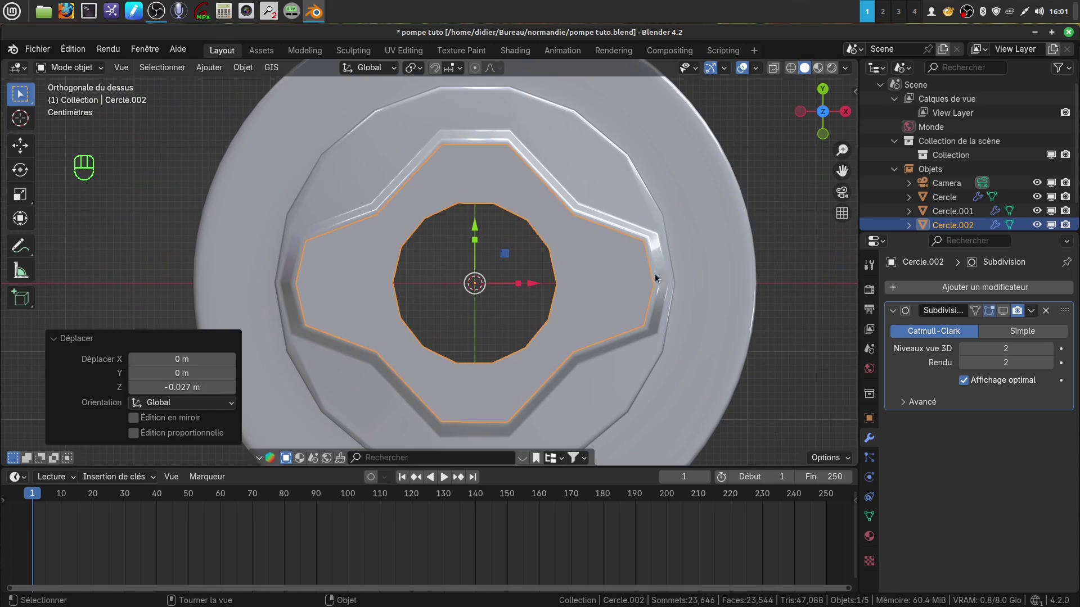
pyautogui.press('s')
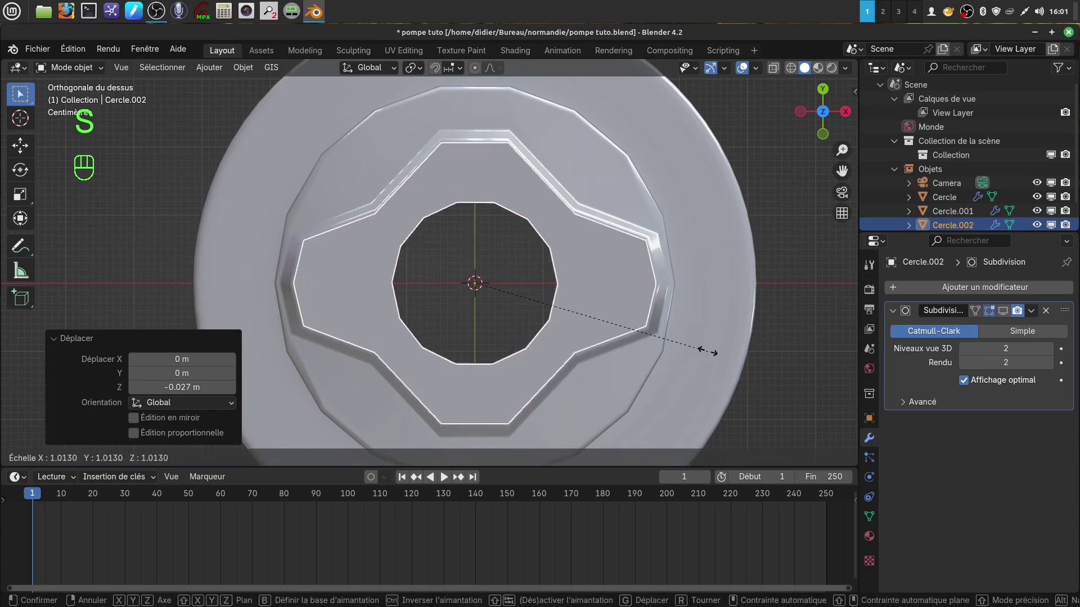
pyautogui.click(713, 349)
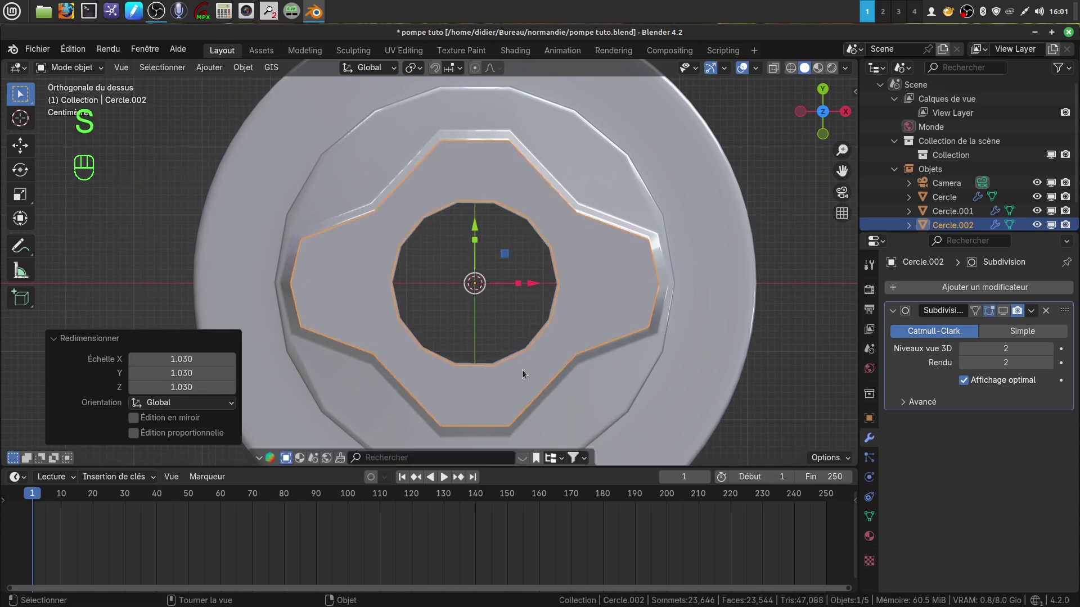
# - In Edit Mode, select the plate's inner vertex loop and scale it up to about 1.279 to widen the opening
pyautogui.press('Tab')
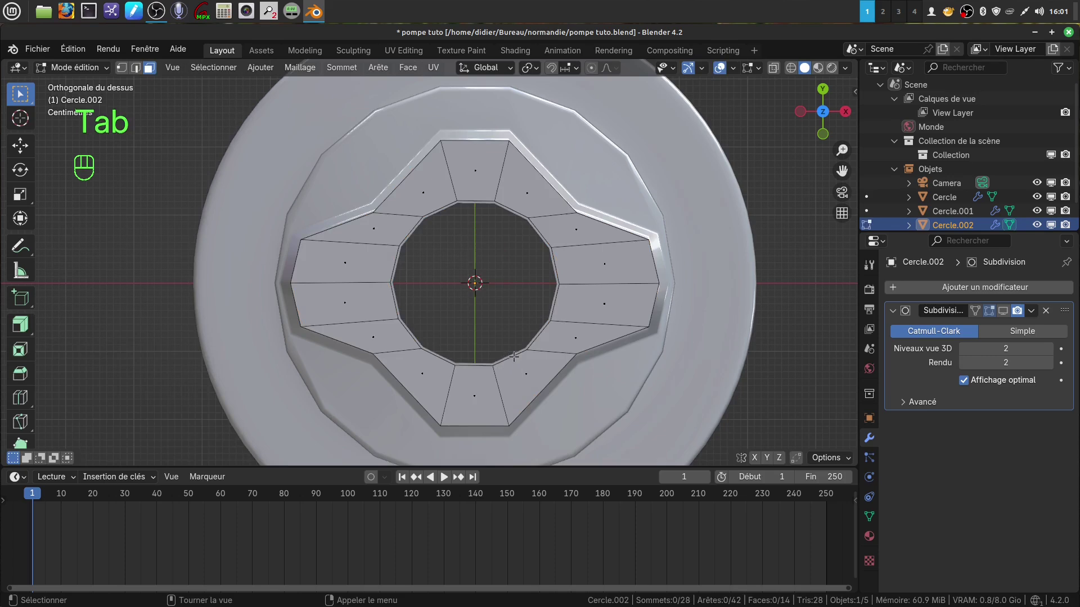
pyautogui.press('alt')
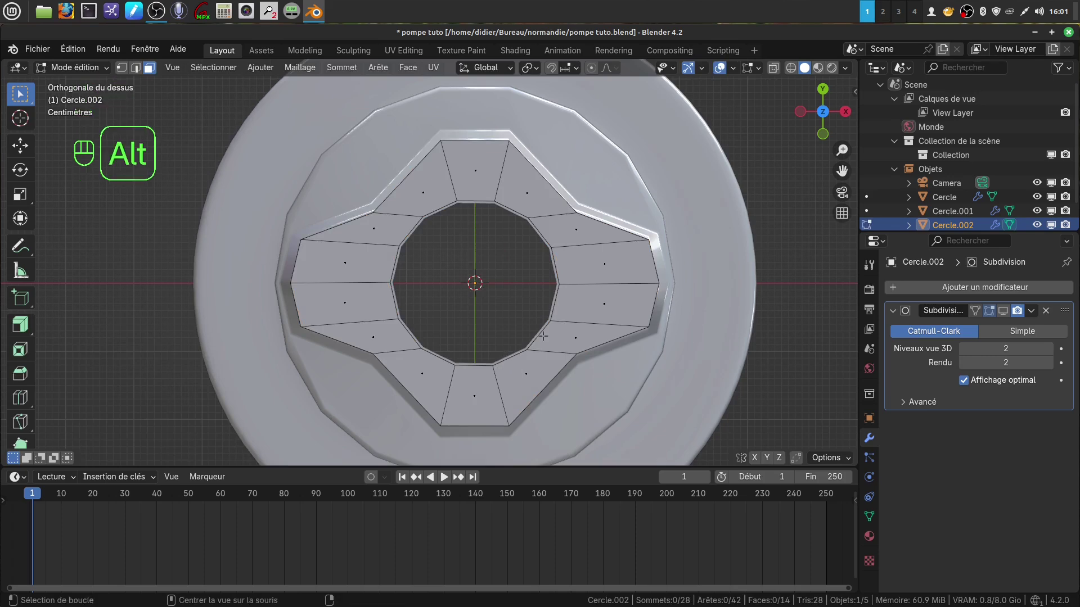
pyautogui.click(121, 68)
pyautogui.keyDown('alt'); pyautogui.click(568, 352); pyautogui.keyUp('alt')
pyautogui.press('s')
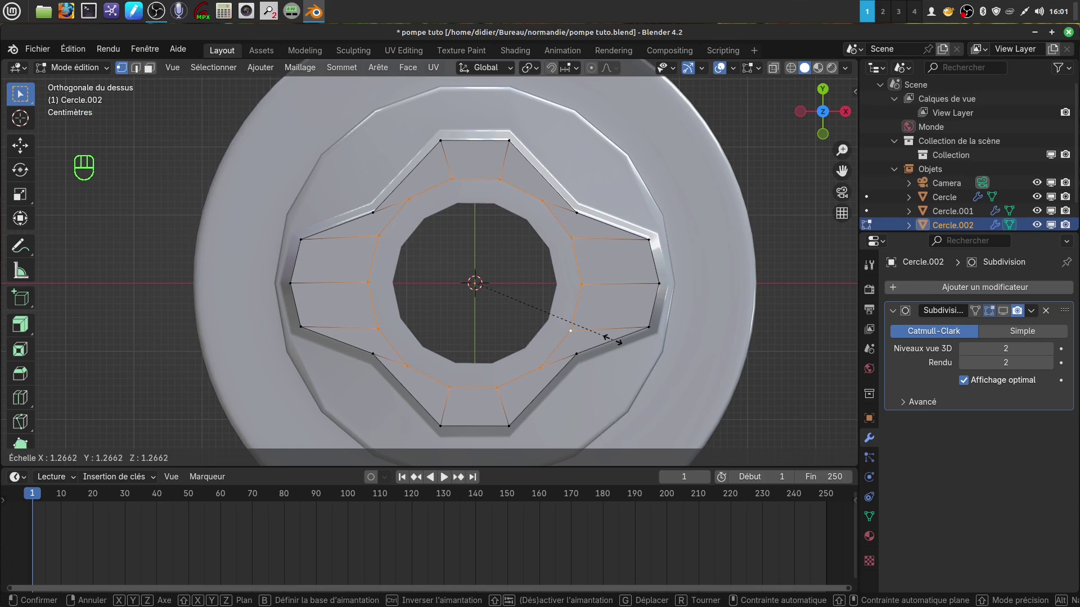
pyautogui.click(584, 340)
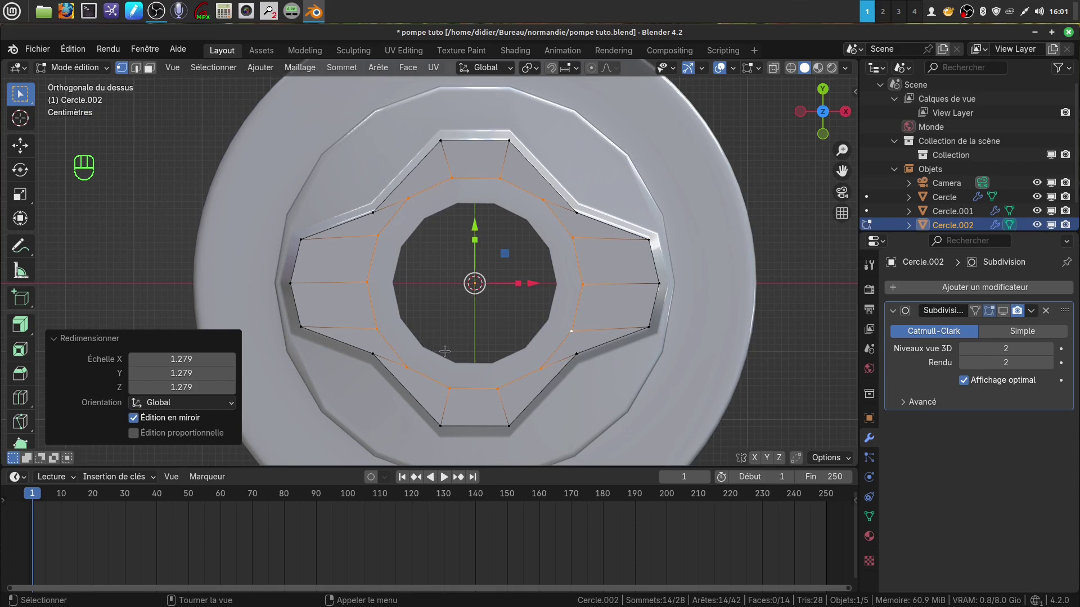
# - Isolate the plate in local view and return to editing its mesh
pyautogui.press('Tab')
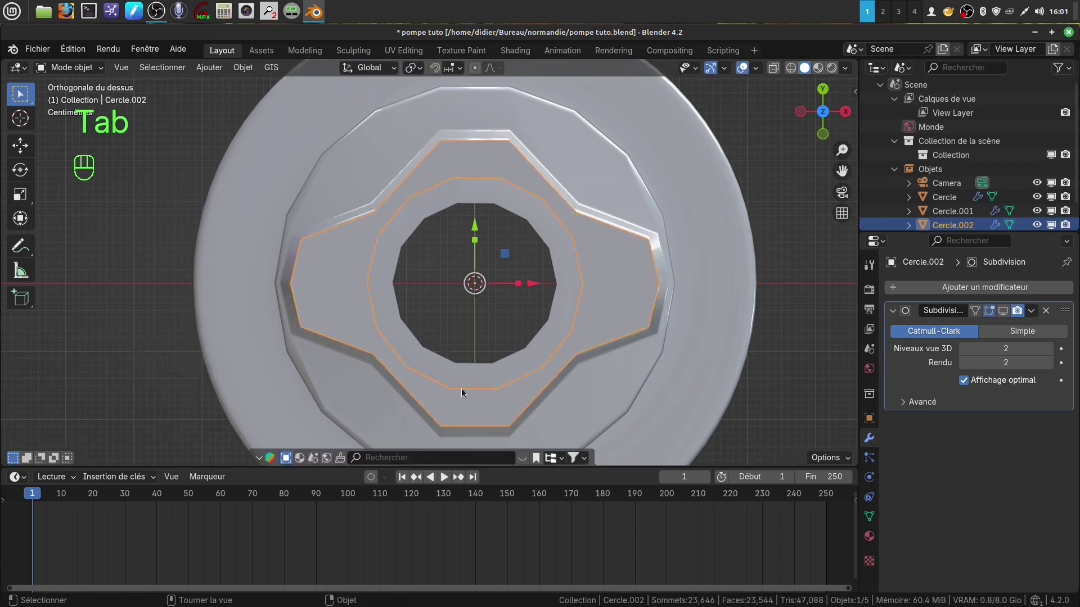
pyautogui.press('KP_Divide')
pyautogui.press('Tab')
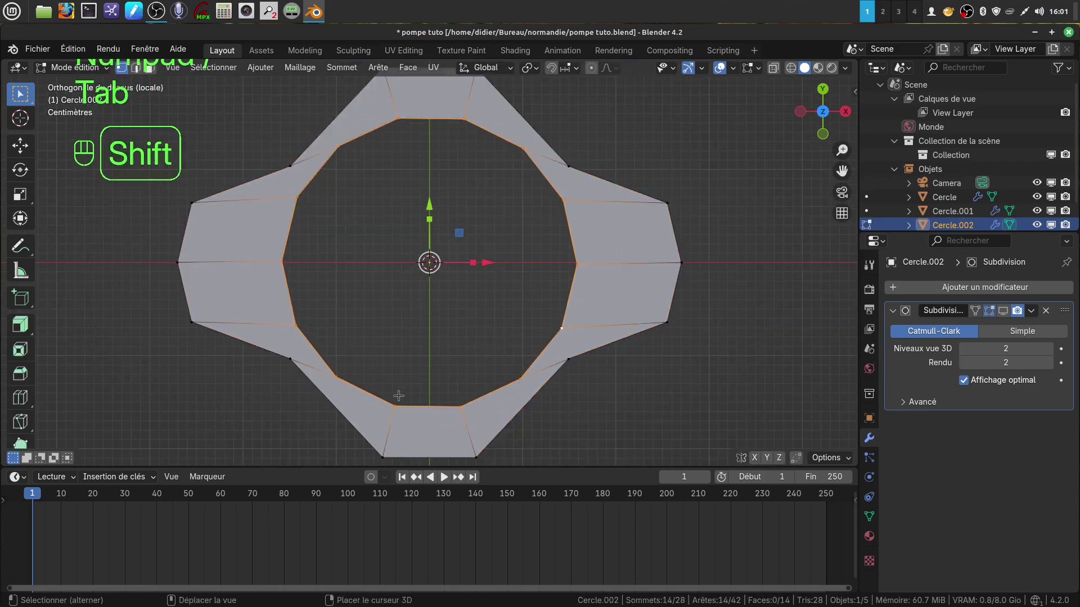
pyautogui.keyDown('shift'); pyautogui.moveTo(461, 388); pyautogui.dragTo(557, 410, button='middle'); pyautogui.keyUp('shift')
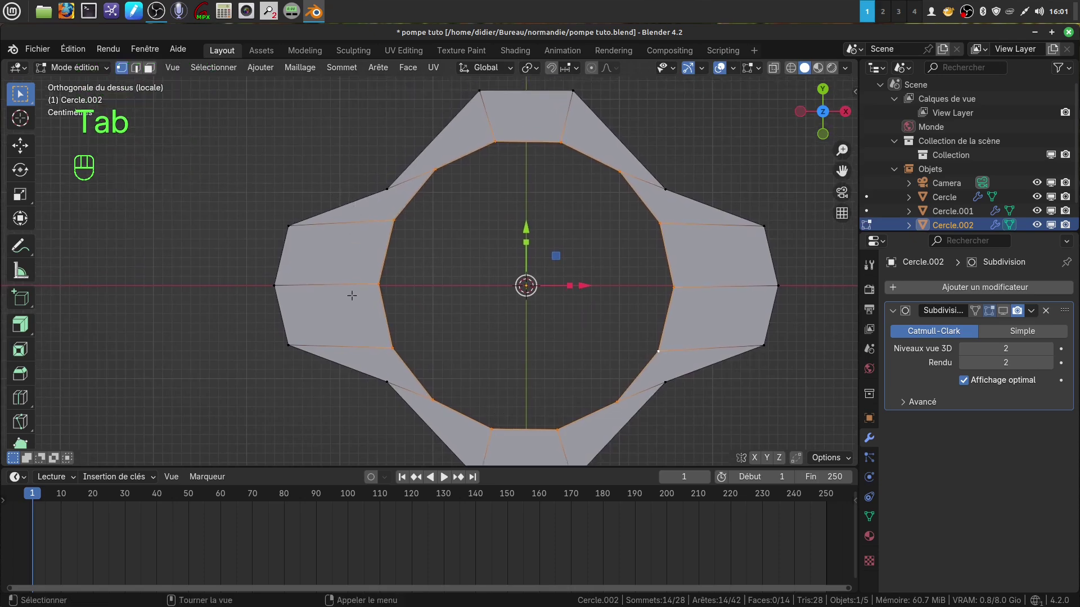
pyautogui.keyDown('shift'); pyautogui.moveTo(362, 326); pyautogui.dragTo(372, 320, button='middle'); pyautogui.keyUp('shift')
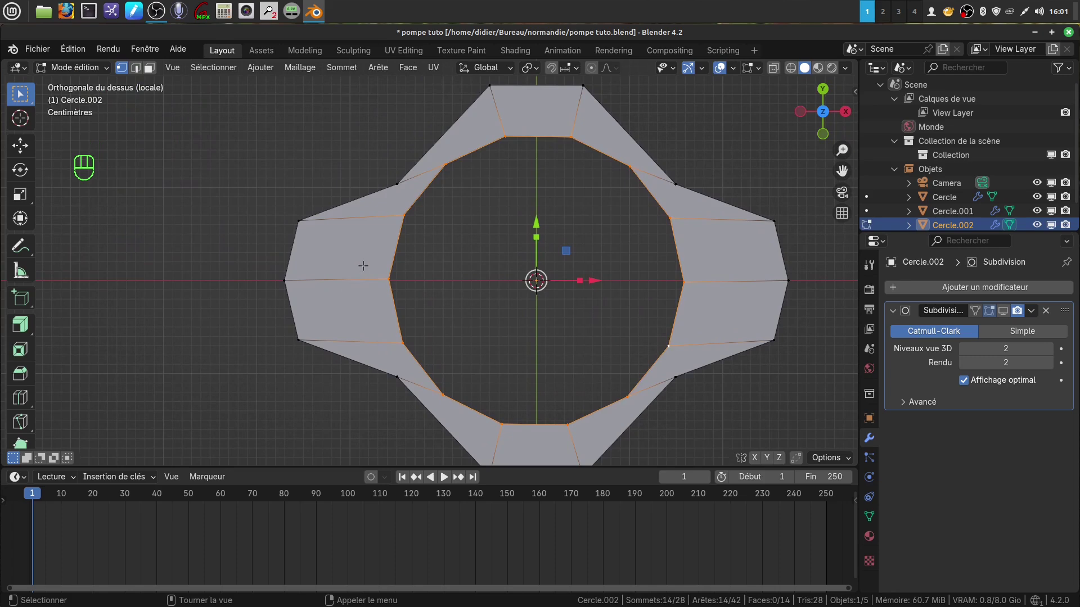
pyautogui.press('ctrl')
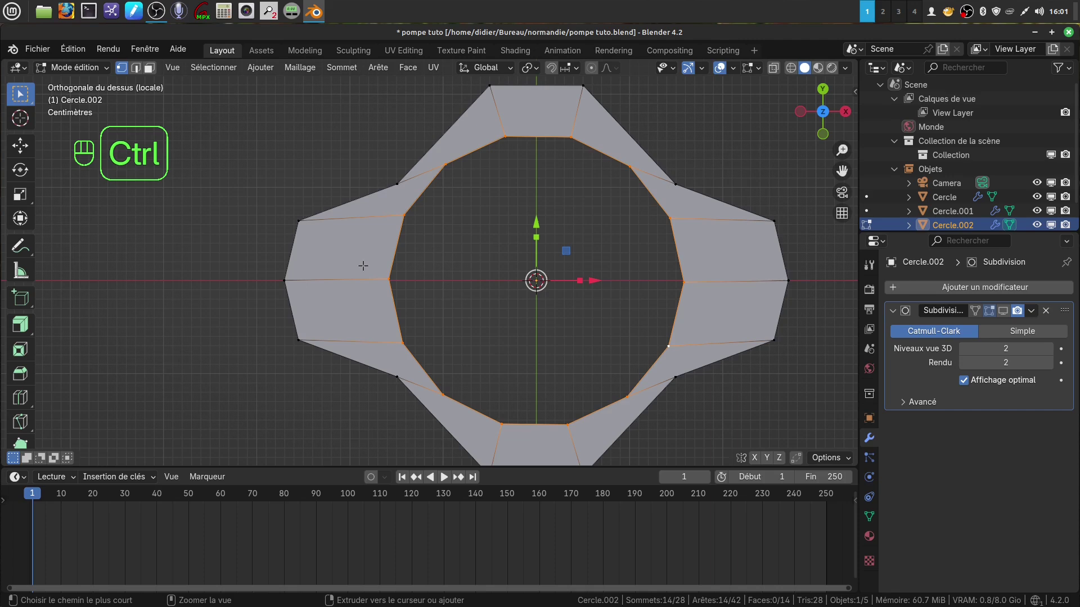
pyautogui.hotkey('ctrl', 'r')
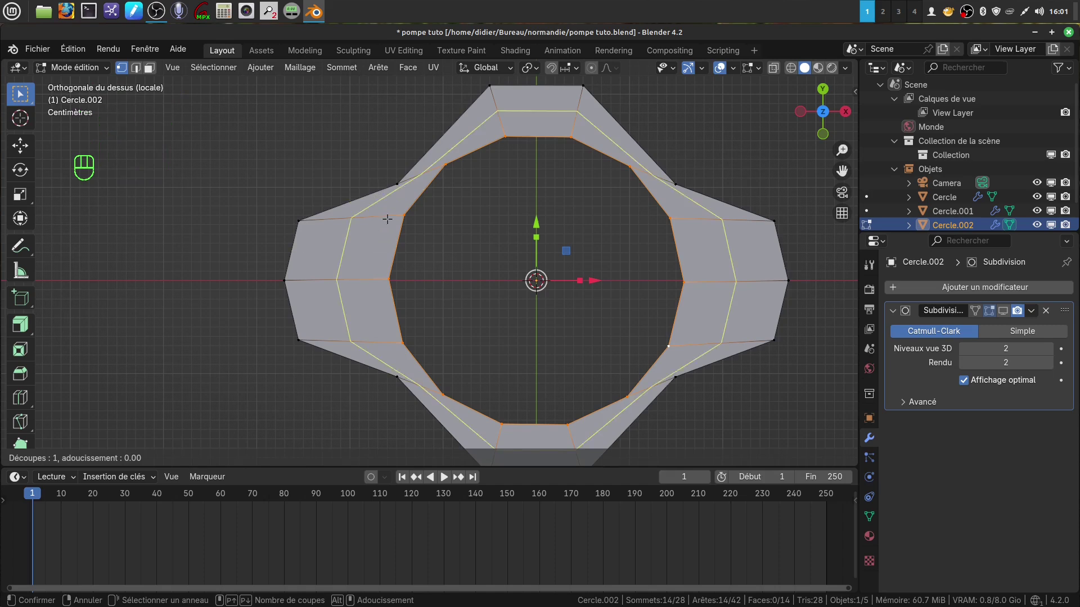
pyautogui.press('Escape')
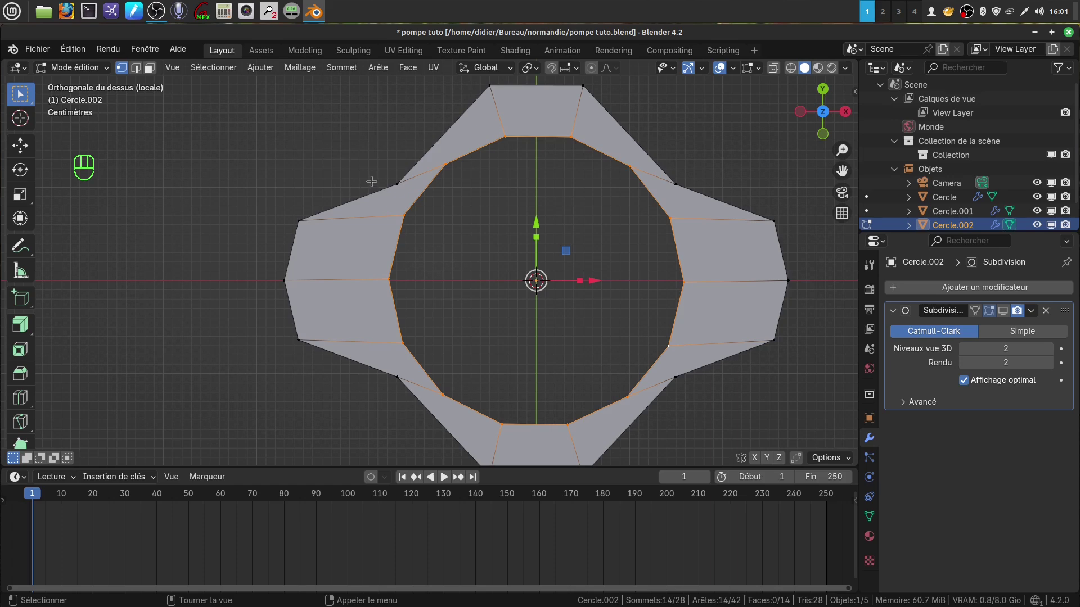
# - Knife-cut straight across the plate's negative-X arm, parallel to Y just outside the opening, and clear the selection
pyautogui.press('k')
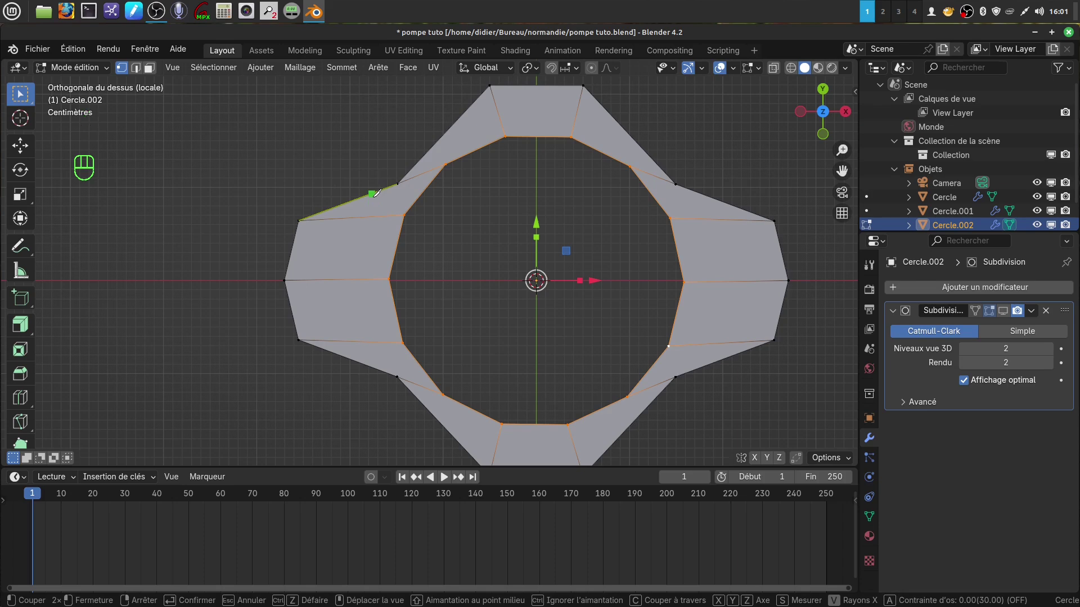
pyautogui.click(372, 193)
pyautogui.click(371, 367)
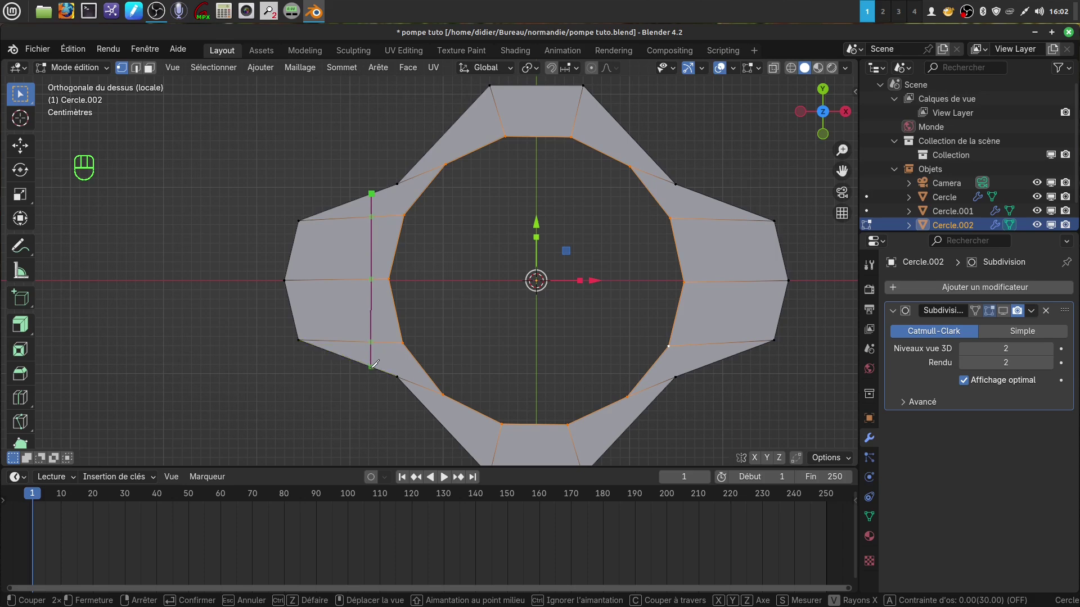
pyautogui.click(371, 367)
pyautogui.press('Return')
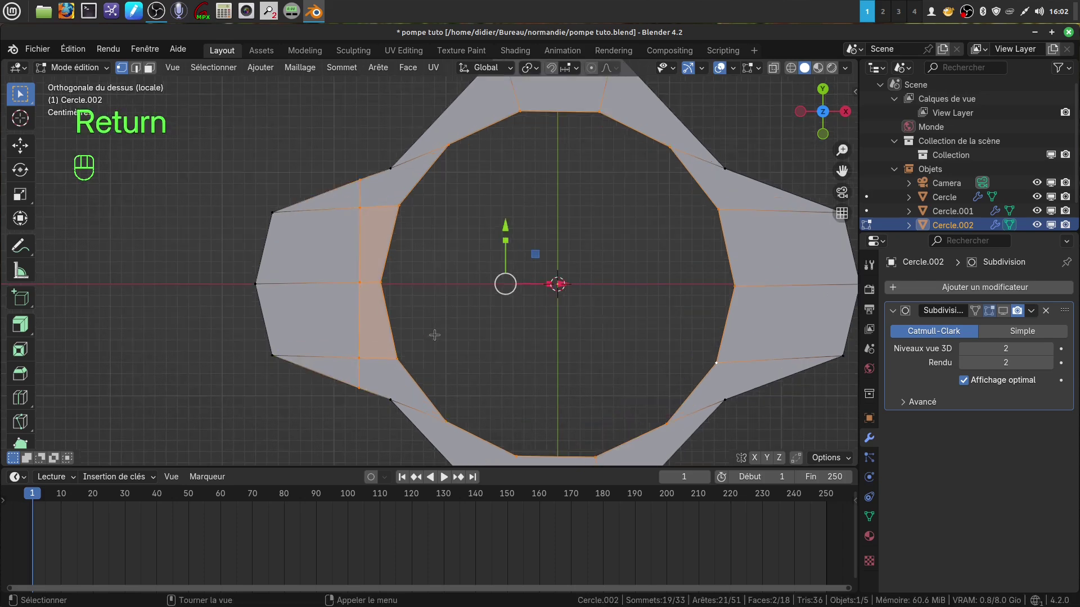
pyautogui.scroll(1, 433, 332)
pyautogui.keyDown('shift'); pyautogui.moveTo(434, 333); pyautogui.dragTo(474, 325, button='middle'); pyautogui.keyUp('shift')
pyautogui.click(245, 335)
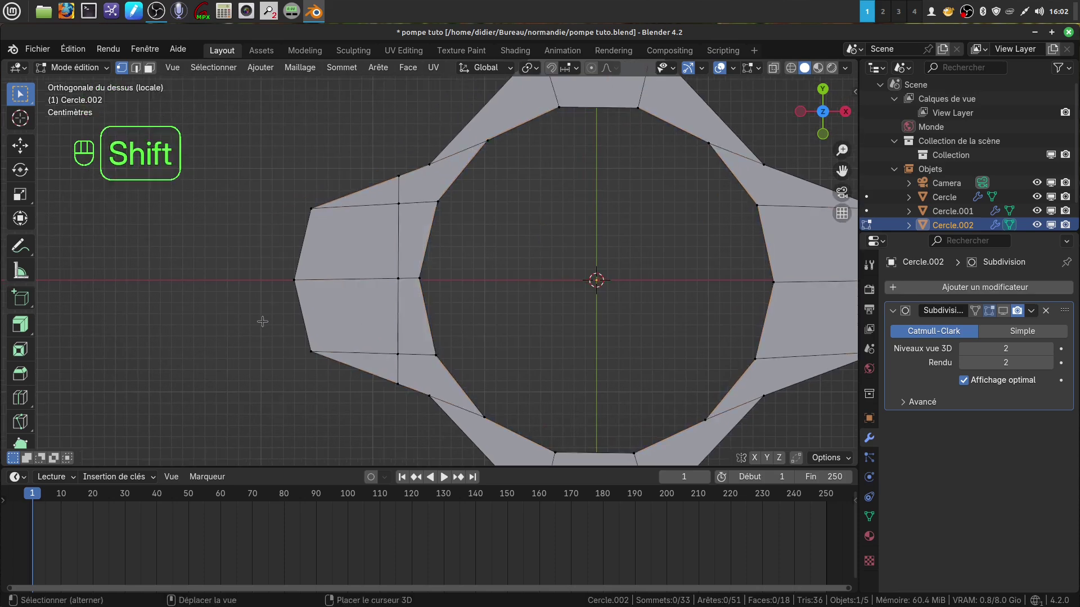
pyautogui.keyDown('shift'); pyautogui.moveTo(265, 313); pyautogui.dragTo(248, 321, button='middle'); pyautogui.keyUp('shift')
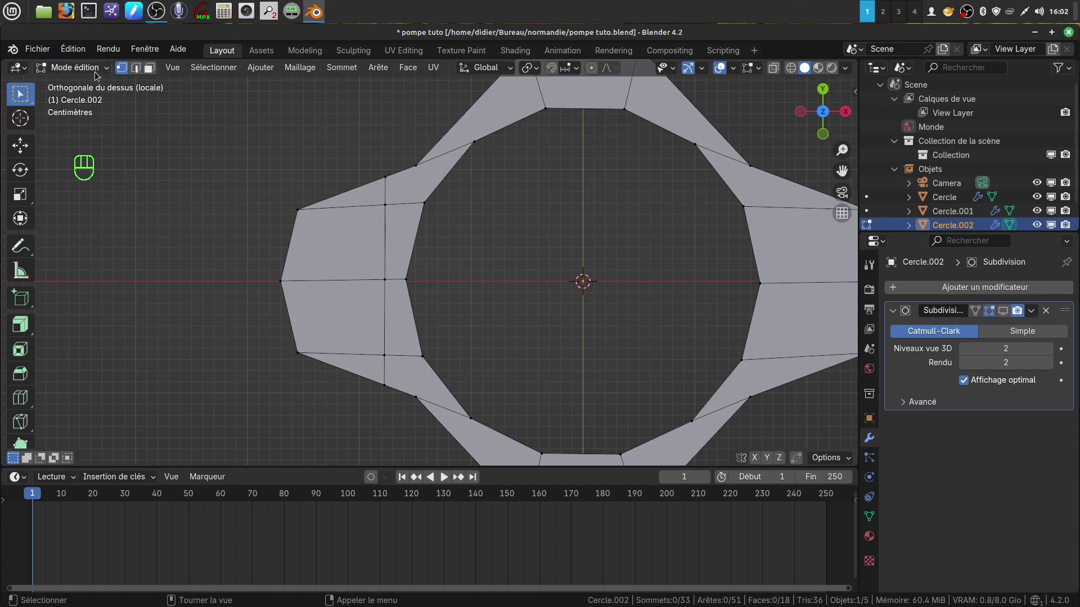
# - In edge selection, select the two slanted outer edges of the plate's negative-X arm and subdivide them with one cut
pyautogui.click(136, 68)
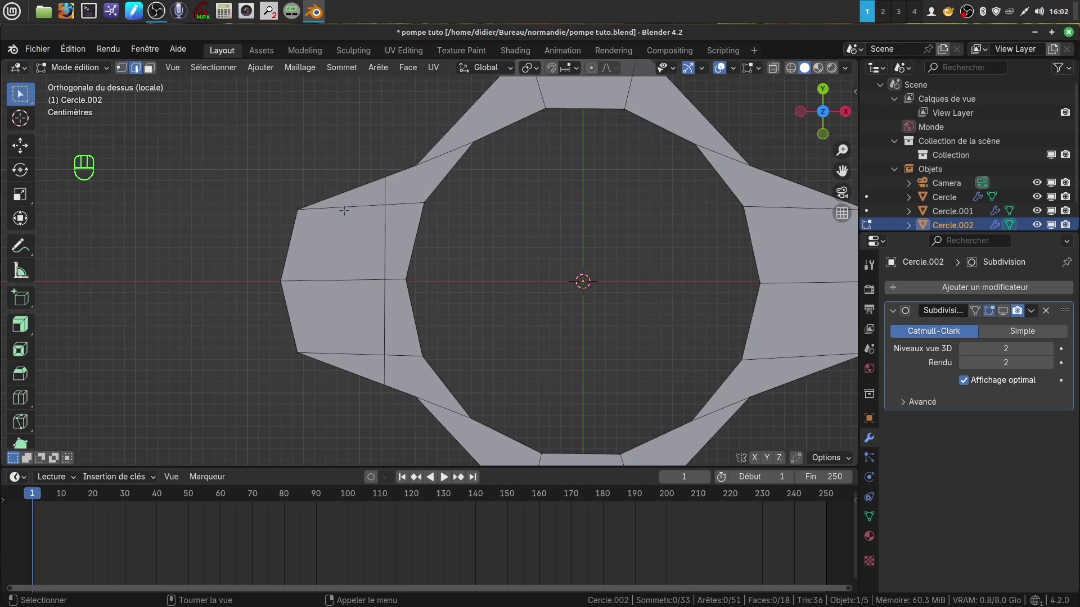
pyautogui.click(341, 213)
pyautogui.keyDown('shift'); pyautogui.click(344, 352); pyautogui.keyUp('shift')
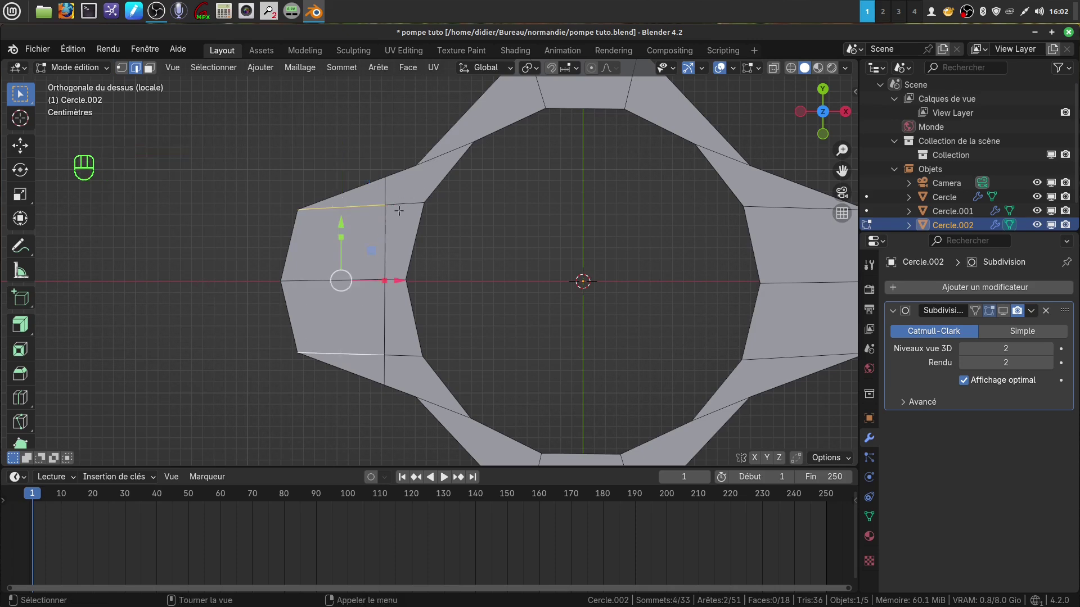
pyautogui.scroll(-2, 469, 141)
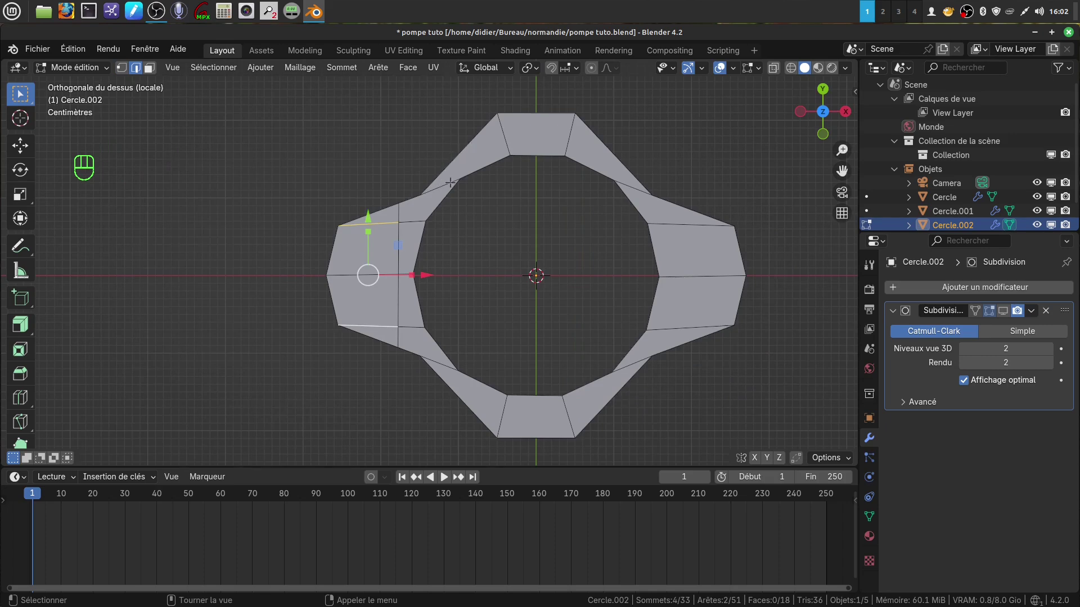
pyautogui.scroll(2, 430, 324)
pyautogui.scroll(2, 435, 317)
pyautogui.keyDown('shift'); pyautogui.moveTo(390, 313); pyautogui.dragTo(414, 313, button='middle'); pyautogui.keyUp('shift')
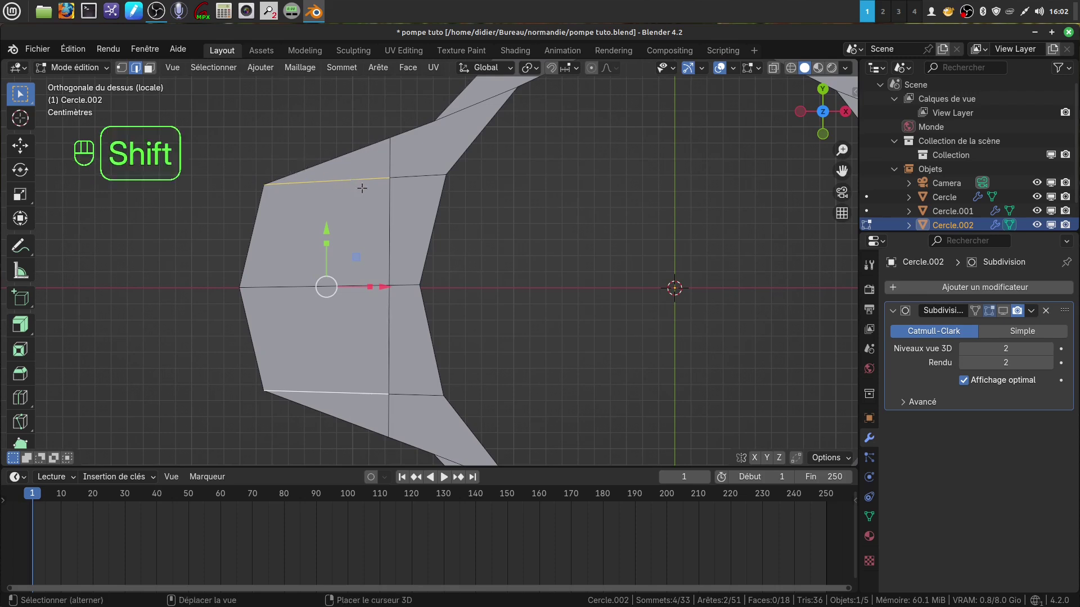
pyautogui.keyDown('shift'); pyautogui.moveTo(355, 182); pyautogui.dragTo(360, 190, button='middle'); pyautogui.keyUp('shift')
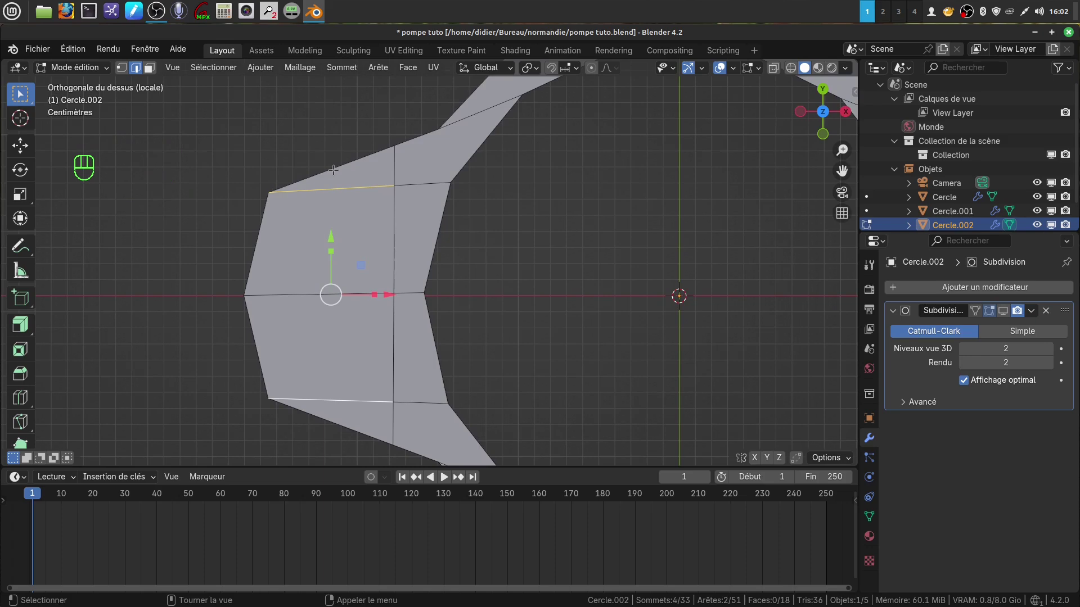
pyautogui.click(333, 170)
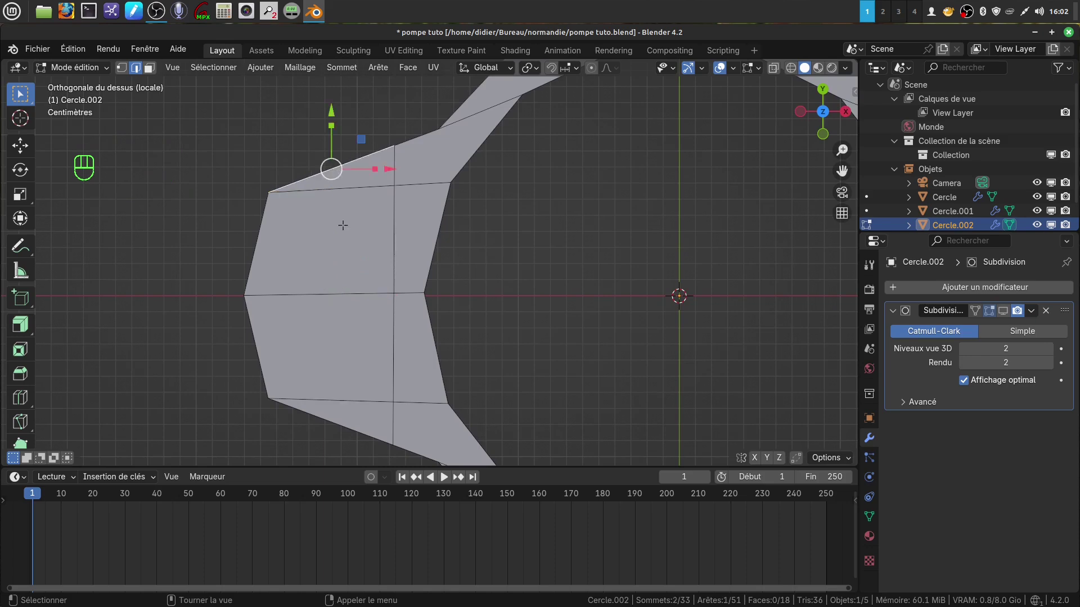
pyautogui.keyDown('shift'); pyautogui.click(338, 427); pyautogui.keyUp('shift')
pyautogui.scroll(-2, 338, 427)
pyautogui.keyDown('shift'); pyautogui.moveTo(253, 429); pyautogui.dragTo(272, 388, button='middle'); pyautogui.keyUp('shift')
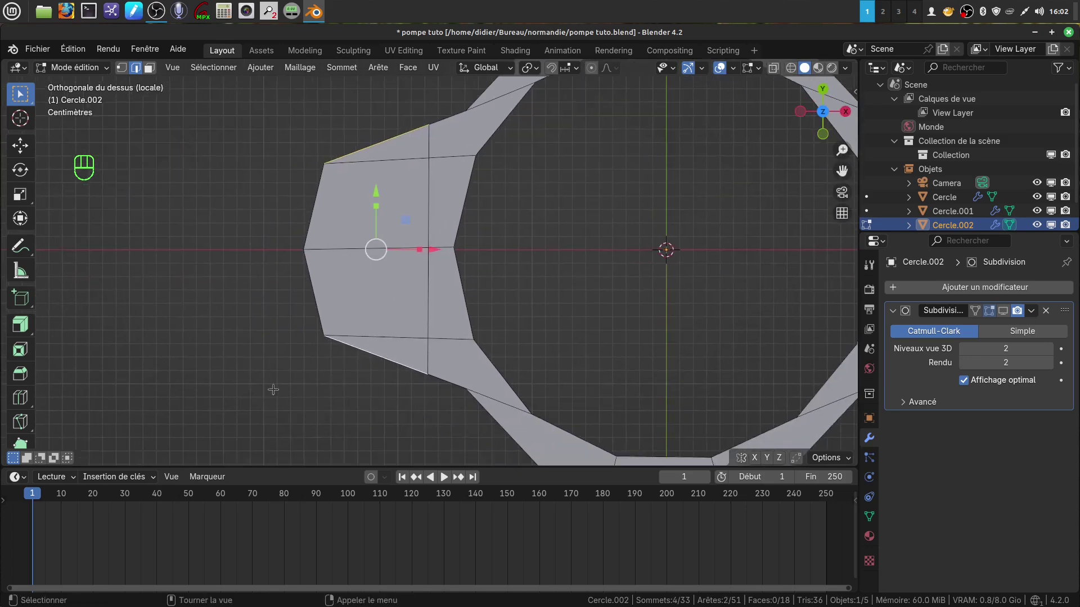
pyautogui.hotkey('ctrl', 'e')
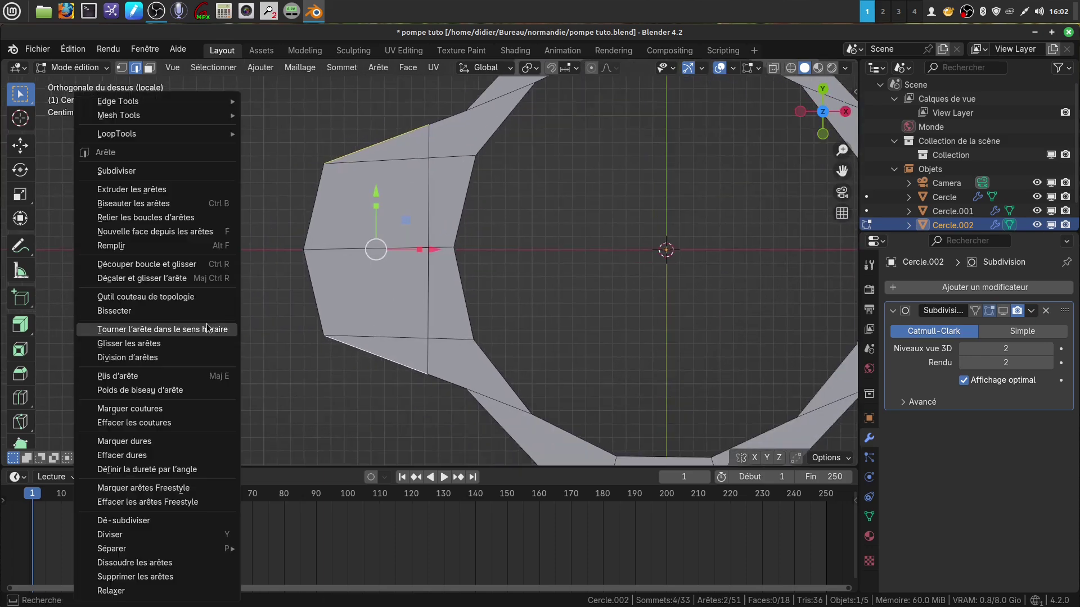
pyautogui.click(130, 172)
# - Add one centred loop cut on each side of the negative-X arm's middle edge, with slide factor 0, and clear the selection
pyautogui.scroll(1, 317, 418)
pyautogui.keyDown('shift'); pyautogui.moveTo(249, 374); pyautogui.dragTo(264, 374, button='middle'); pyautogui.keyUp('shift')
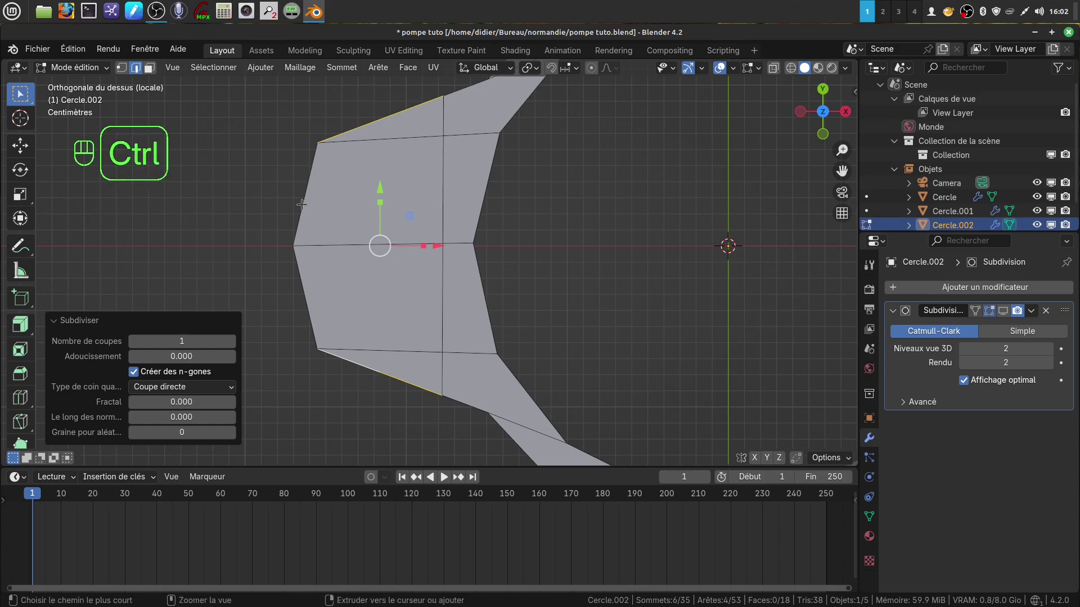
pyautogui.hotkey('ctrl', 'r')
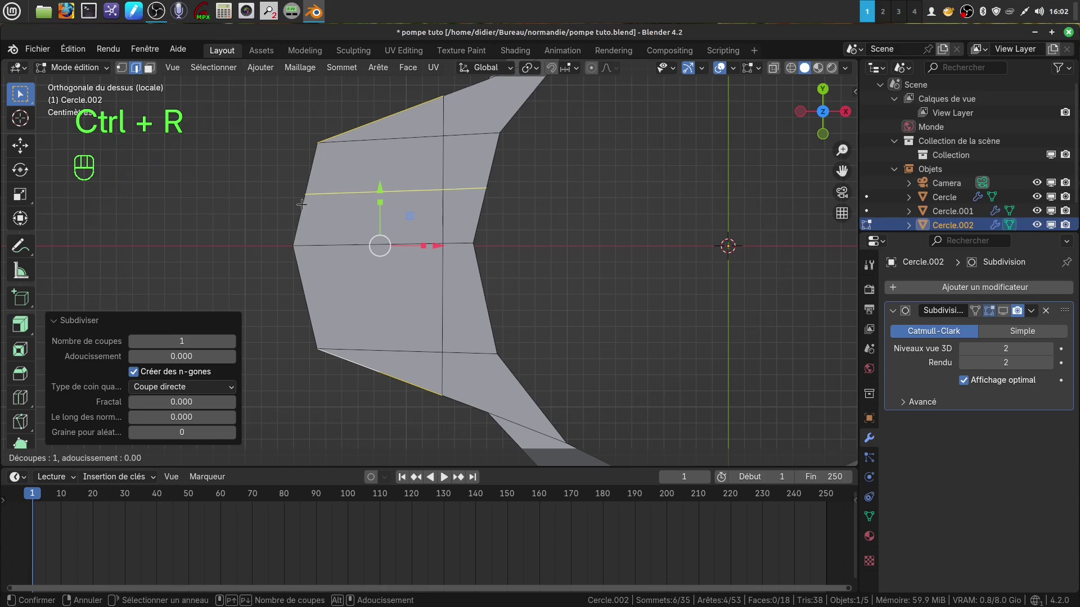
pyautogui.click(301, 204)
pyautogui.rightClick(301, 204)
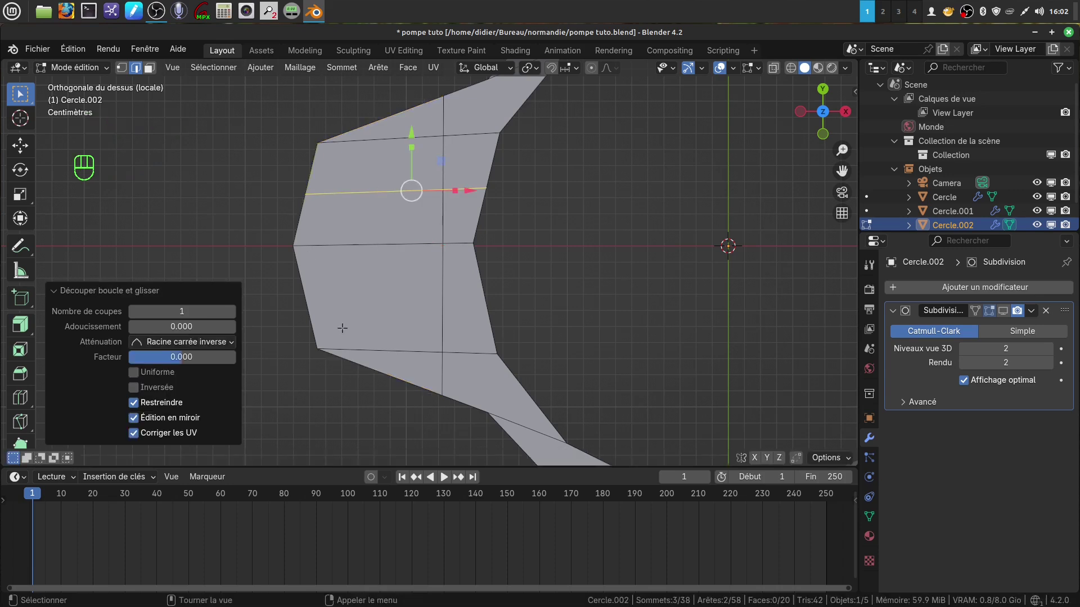
pyautogui.press('ctrl')
pyautogui.hotkey('ctrl', 'r')
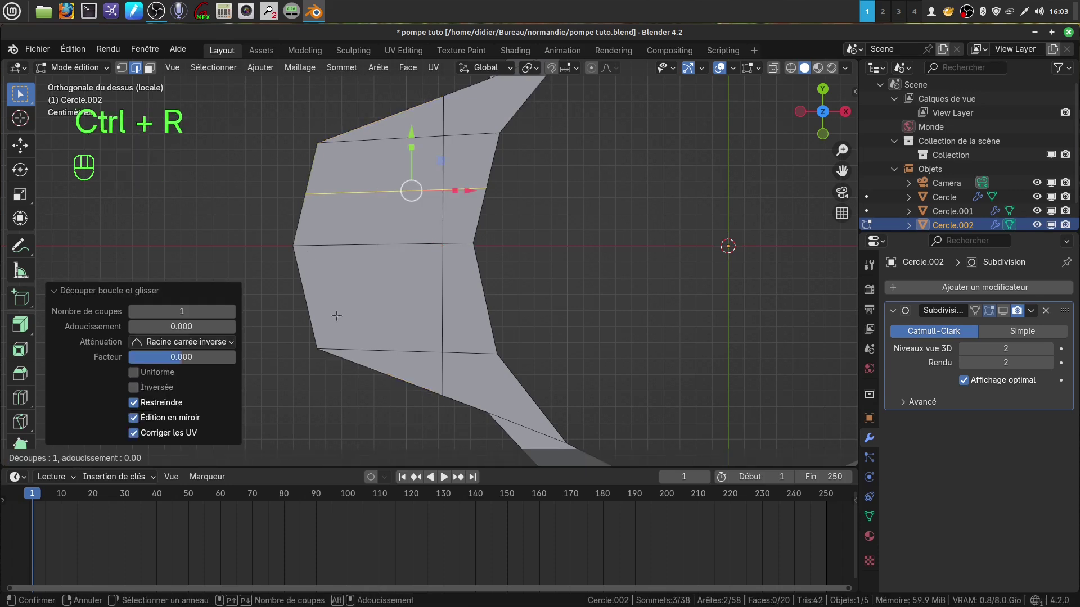
pyautogui.click(447, 332)
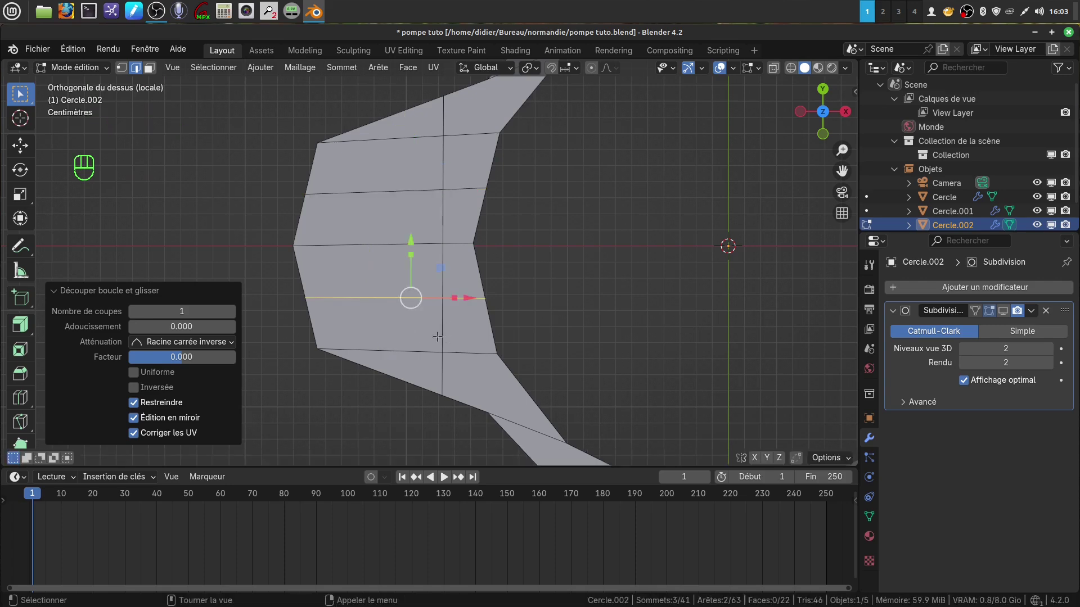
pyautogui.press('a')
pyautogui.press('a')
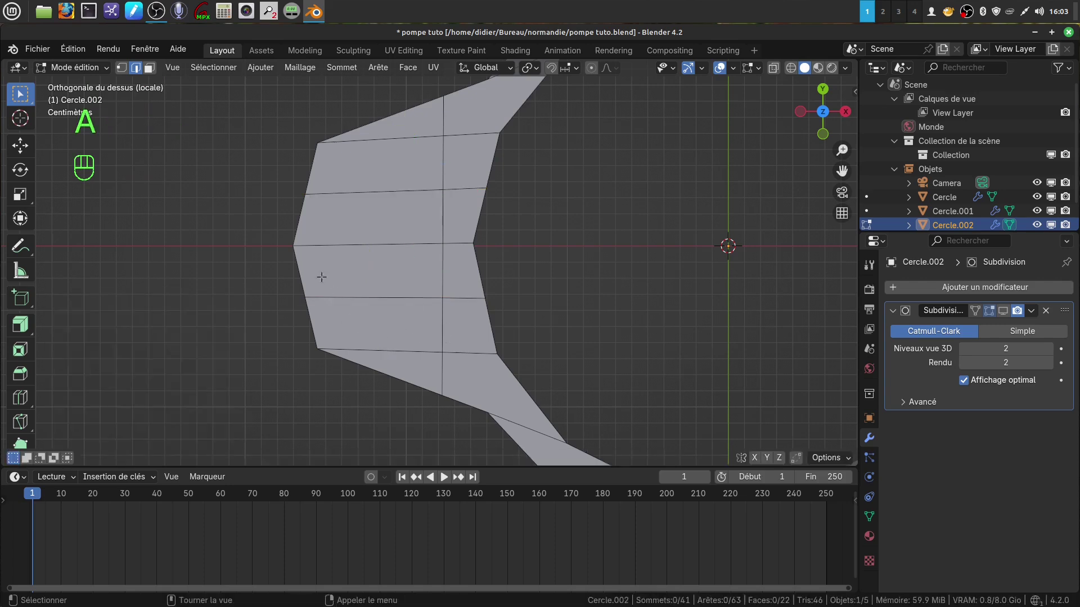
# - Delete the two outer middle faces of the negative-X arm to open a notch
pyautogui.click(148, 68)
pyautogui.click(355, 211)
pyautogui.keyDown('shift'); pyautogui.click(358, 271); pyautogui.keyUp('shift')
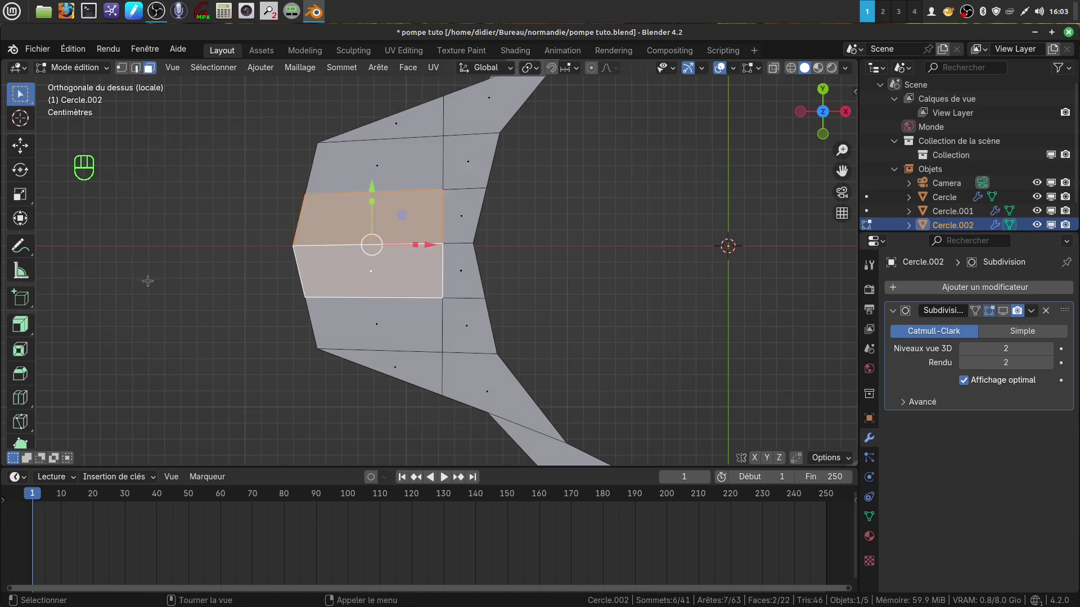
pyautogui.press('x')
pyautogui.click(105, 279)
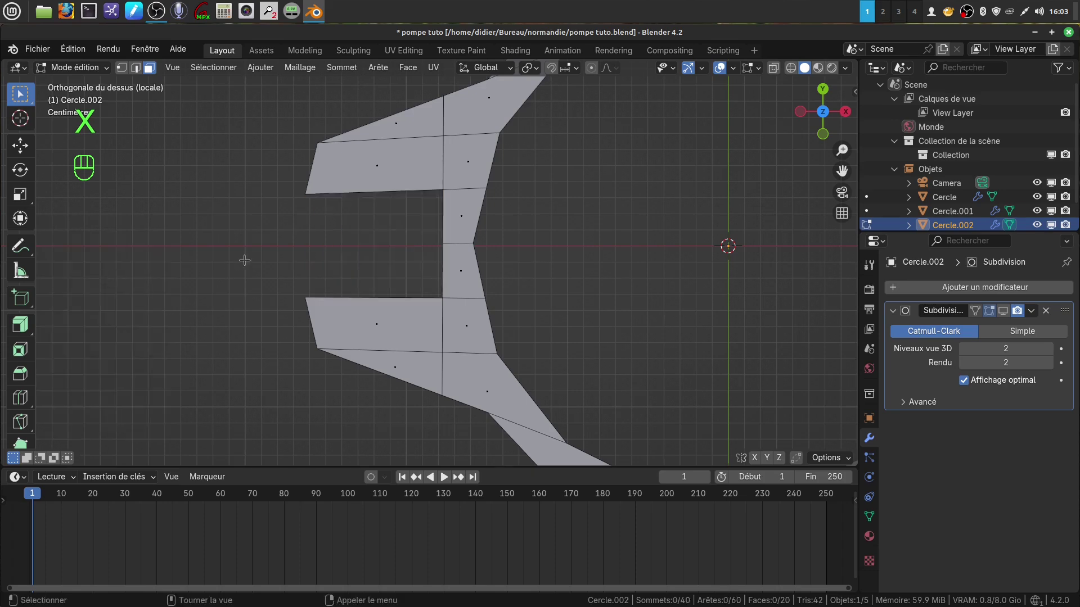
# - Select the two inner corner vertices of the notch and slide them outward along their edges by a factor of about 0.168
pyautogui.click(121, 68)
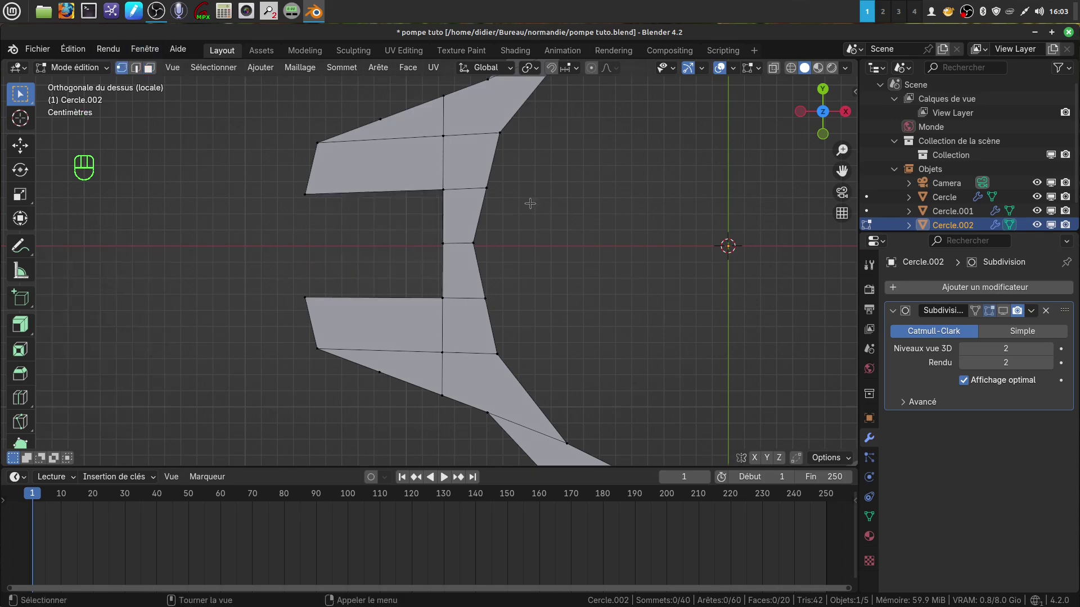
pyautogui.click(443, 190)
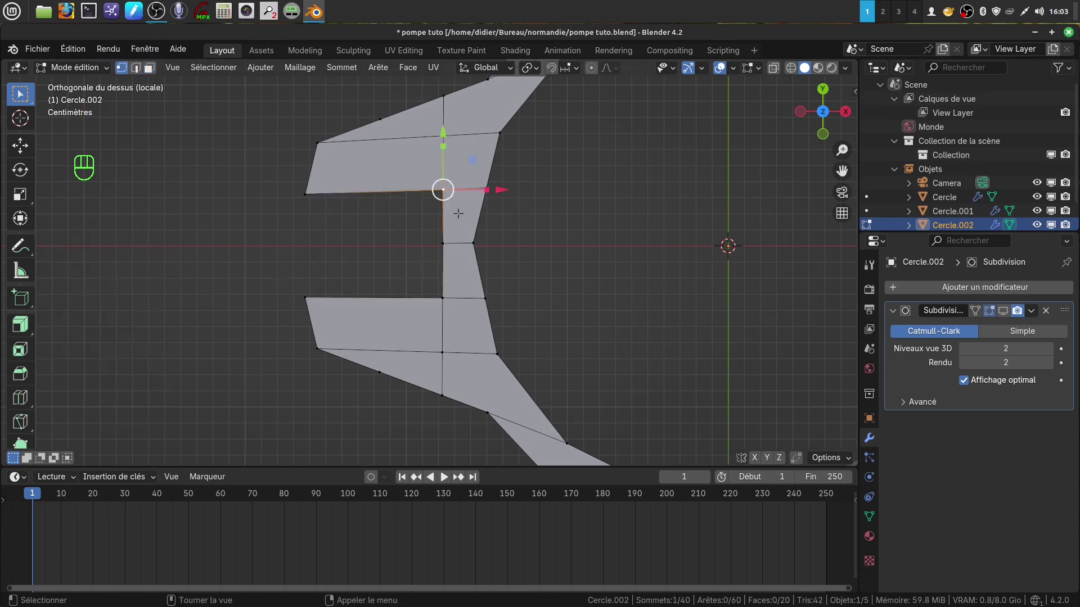
pyautogui.keyDown('shift'); pyautogui.click(444, 300); pyautogui.keyUp('shift')
pyautogui.press('g')
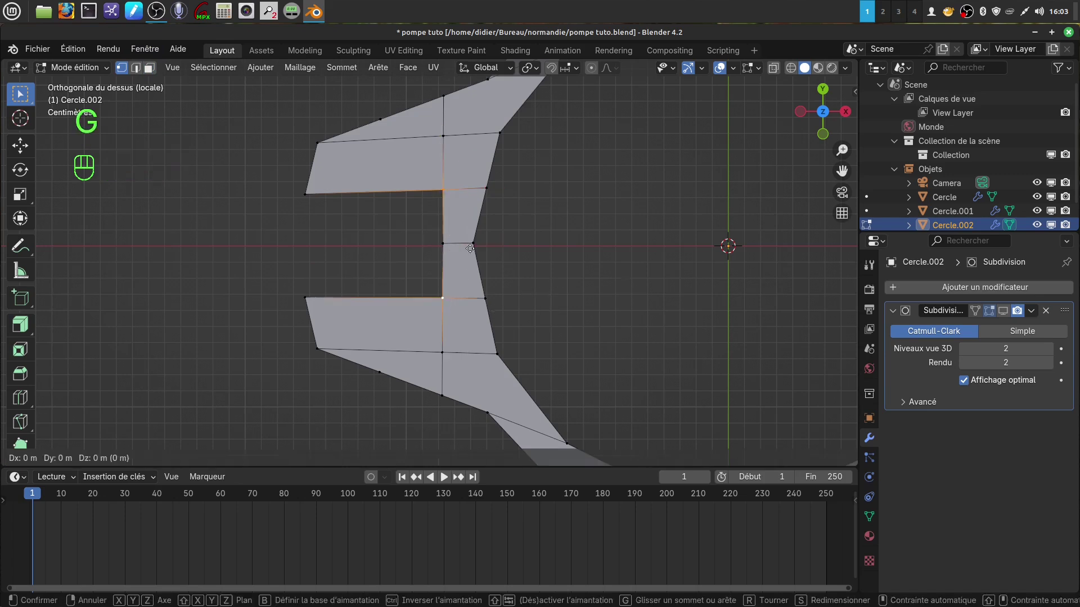
pyautogui.press('g')
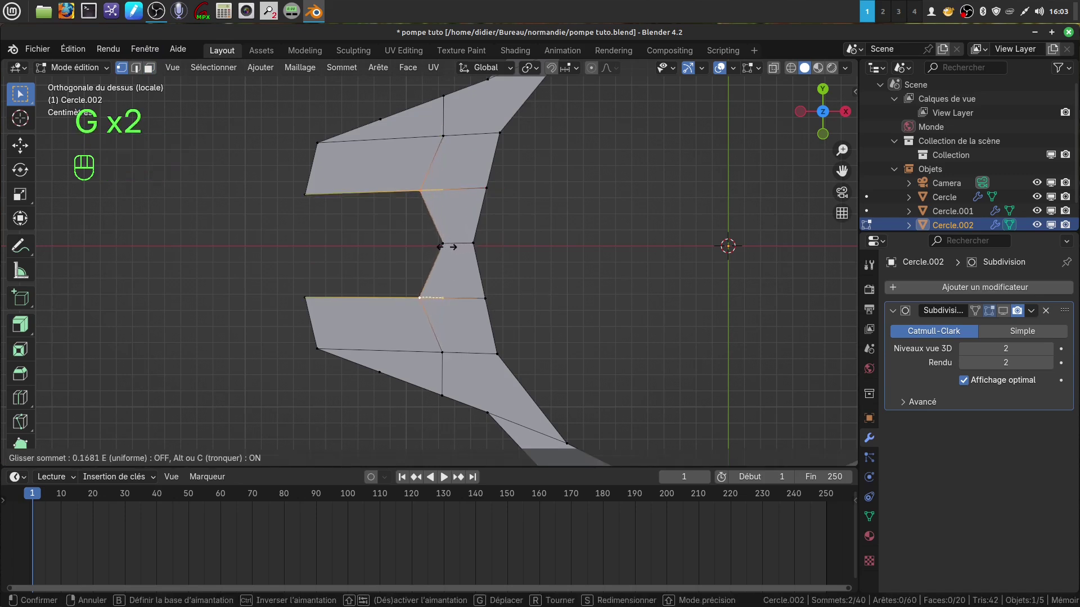
pyautogui.click(445, 246)
# - Select the whole plate mesh and symmetrize it from -X to +X
pyautogui.scroll(-3, 513, 306)
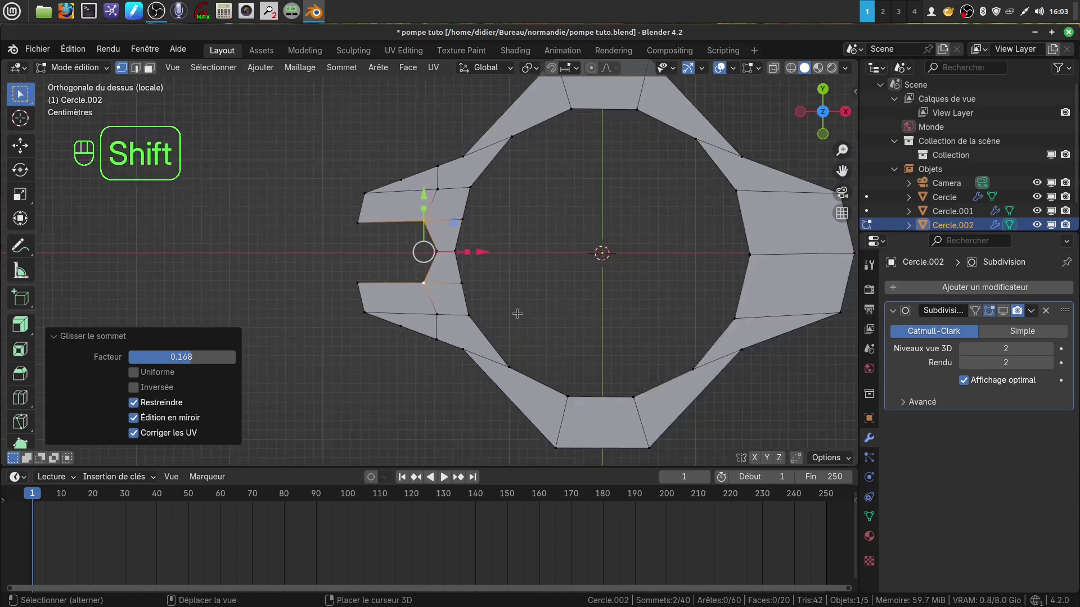
pyautogui.keyDown('shift'); pyautogui.moveTo(516, 313); pyautogui.dragTo(481, 327, button='middle'); pyautogui.keyUp('shift')
pyautogui.keyDown('shift'); pyautogui.moveTo(451, 244); pyautogui.dragTo(466, 245, button='middle'); pyautogui.keyUp('shift')
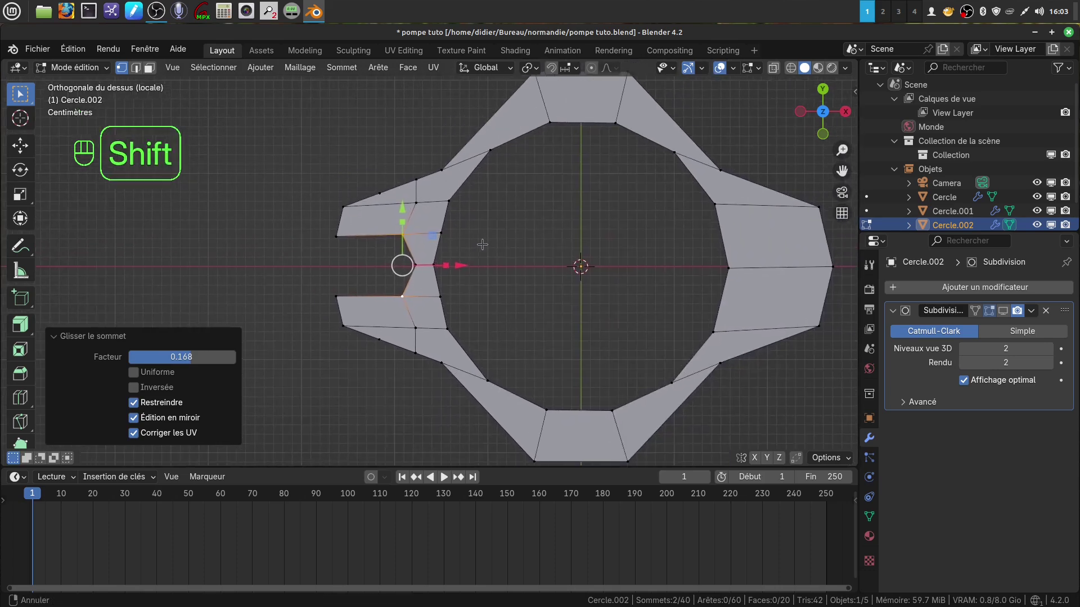
pyautogui.keyDown('shift'); pyautogui.moveTo(594, 286); pyautogui.dragTo(567, 278, button='middle'); pyautogui.keyUp('shift')
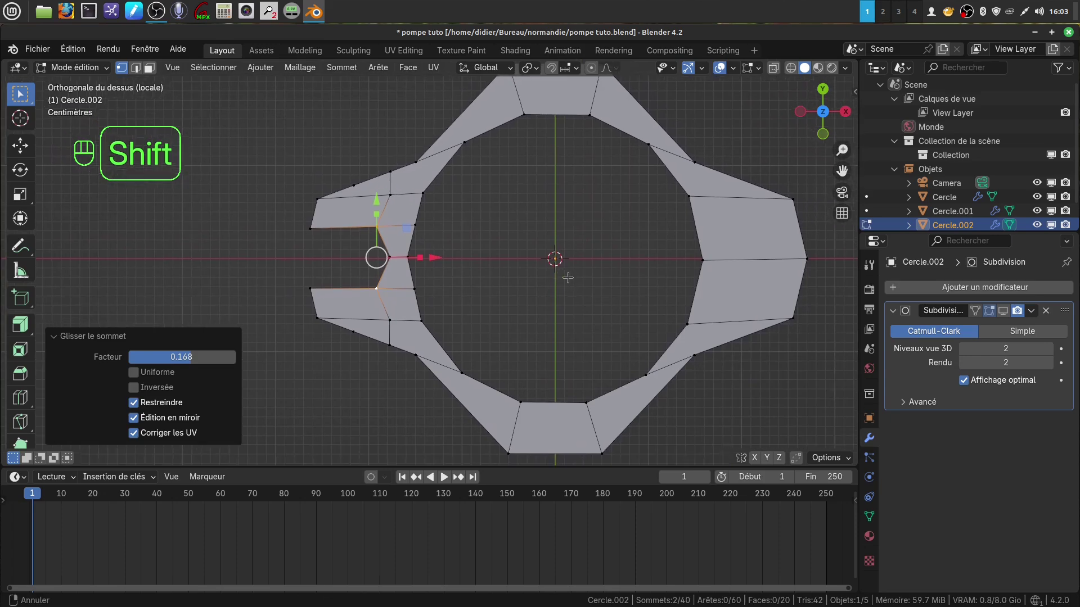
pyautogui.hotkey('alt', 'a')
pyautogui.press('a')
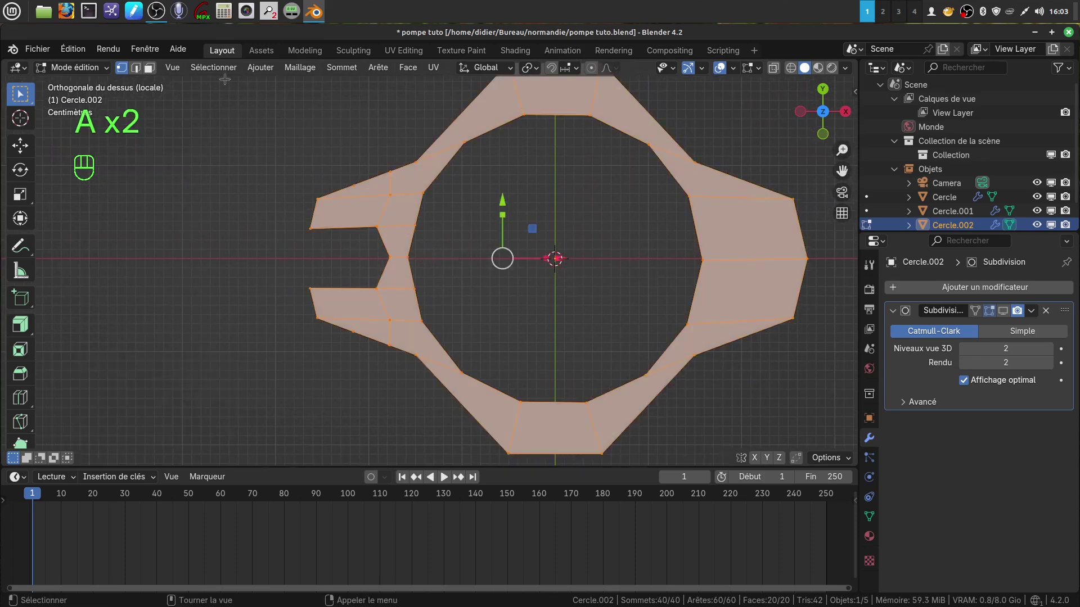
pyautogui.click(300, 67)
pyautogui.moveTo(324, 305)
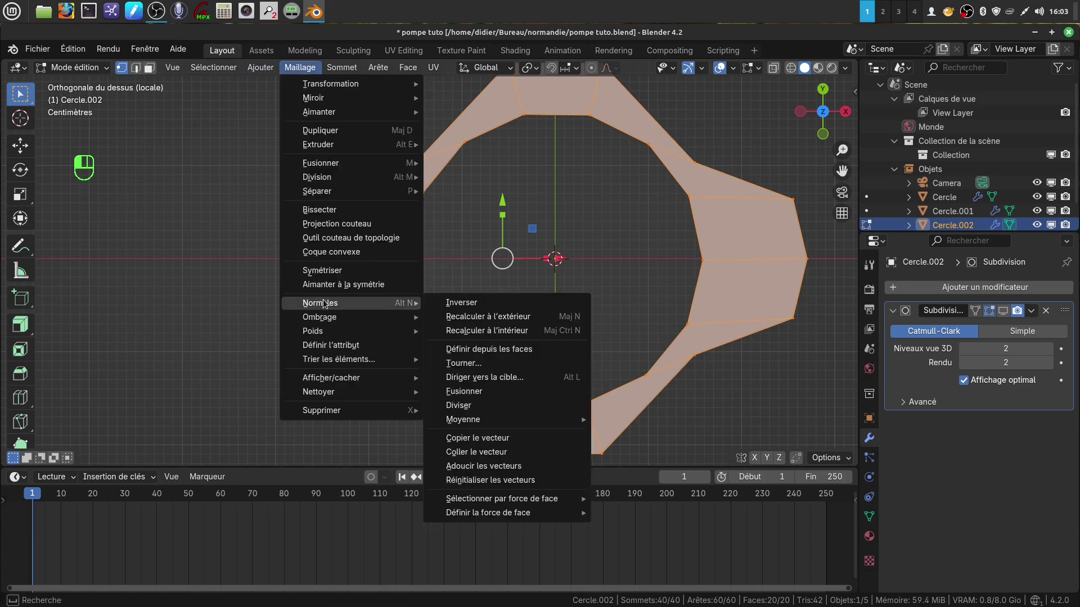
pyautogui.click(319, 270)
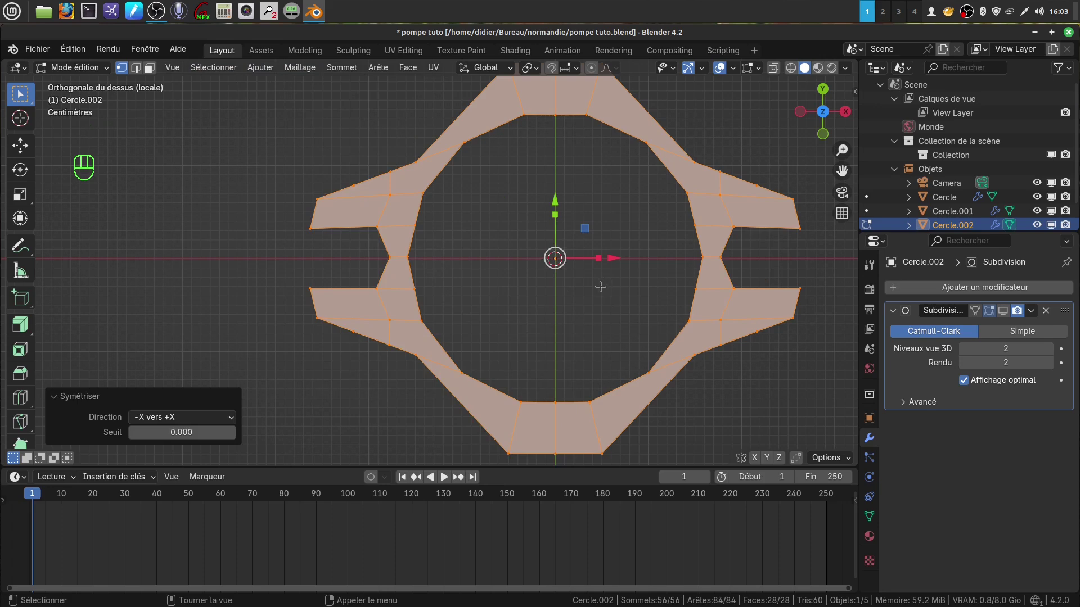
# - Select the opening's inner vertex loop, space its vertices evenly with LoopTools Space, and round it with LoopTools Circle using Best fit
pyautogui.keyDown('shift'); pyautogui.moveTo(585, 288); pyautogui.dragTo(557, 293, button='middle'); pyautogui.keyUp('shift')
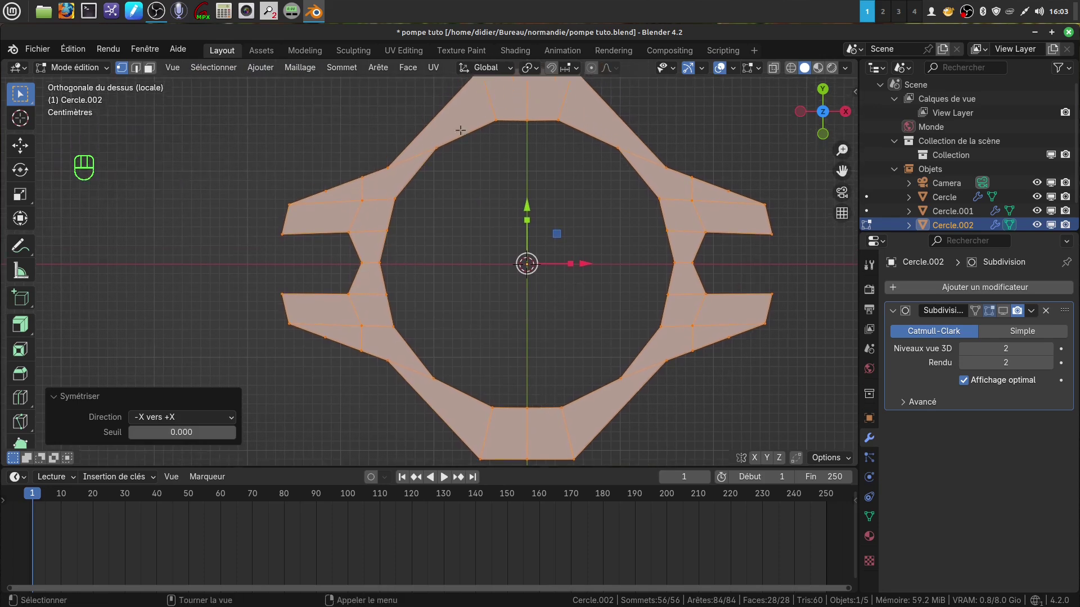
pyautogui.press('alt')
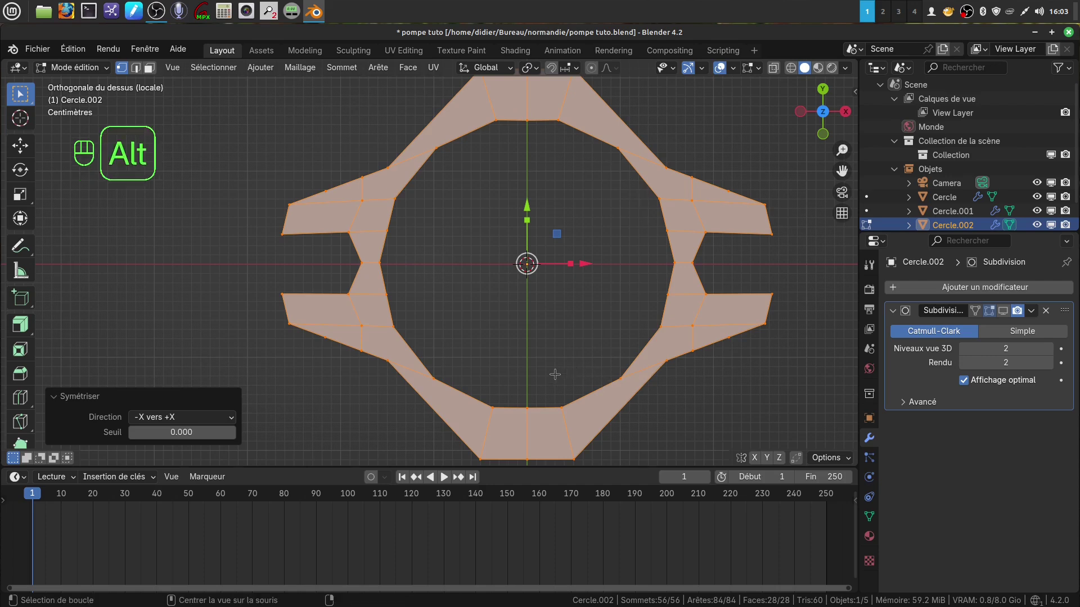
pyautogui.press('alt')
pyautogui.keyDown('alt'); pyautogui.click(461, 392); pyautogui.keyUp('alt')
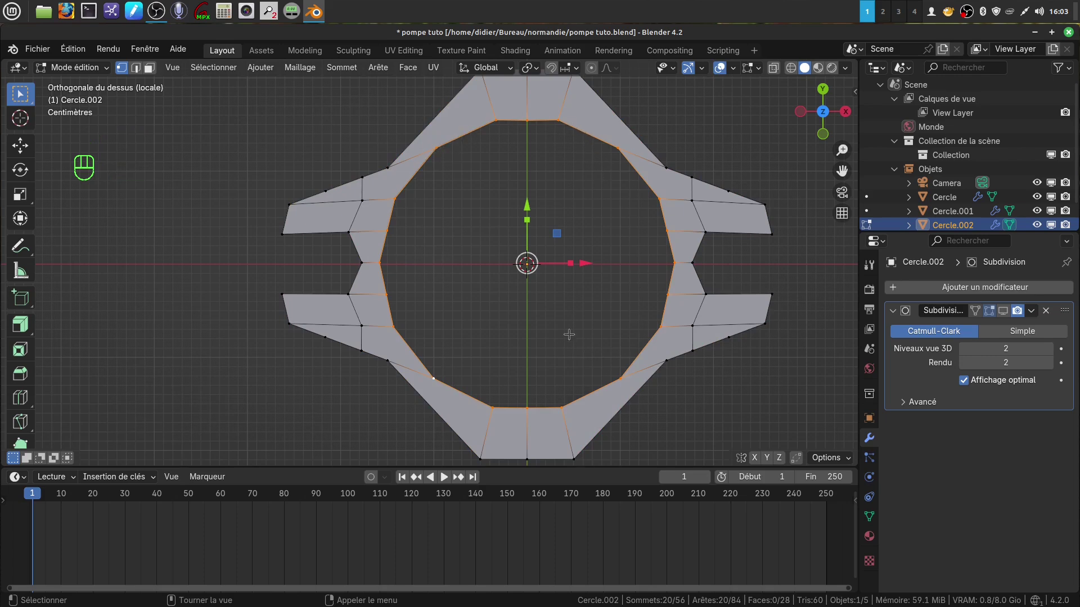
pyautogui.rightClick(206, 138)
pyautogui.moveTo(208, 142)
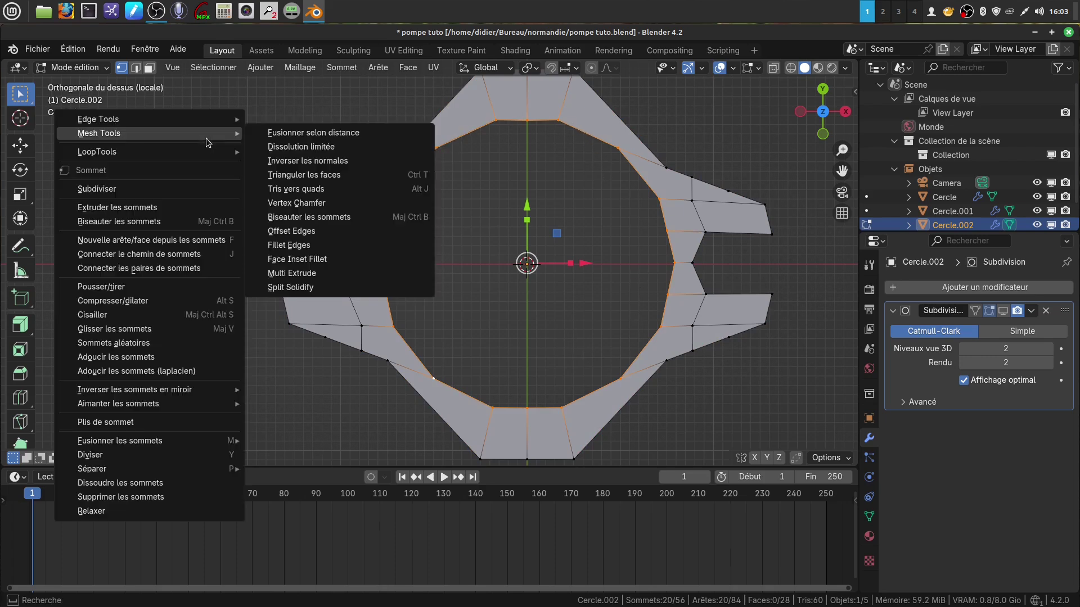
pyautogui.moveTo(166, 156)
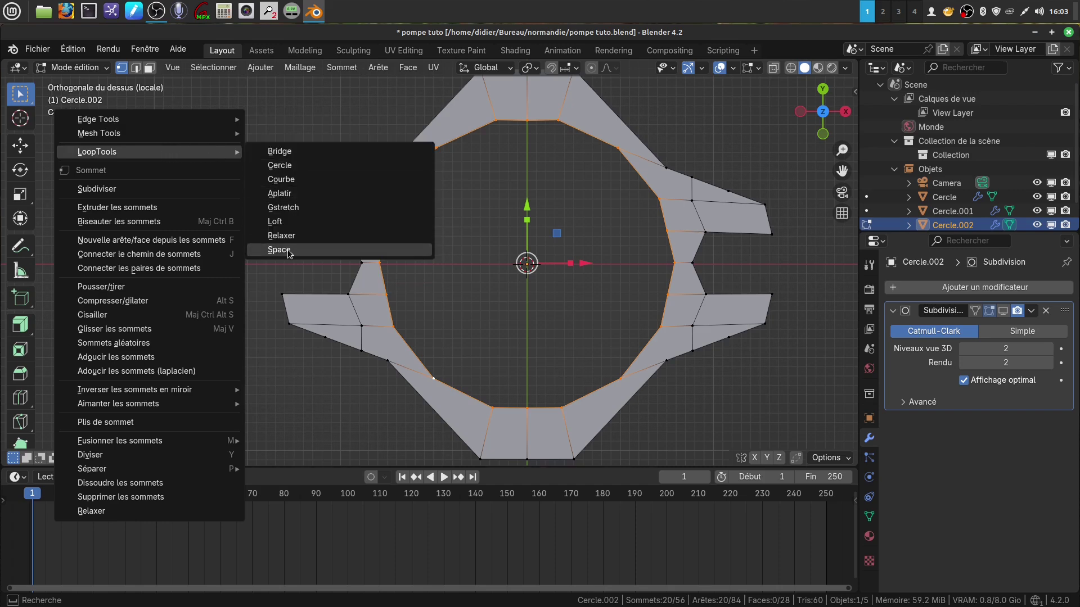
pyautogui.click(289, 253)
pyautogui.rightClick(179, 146)
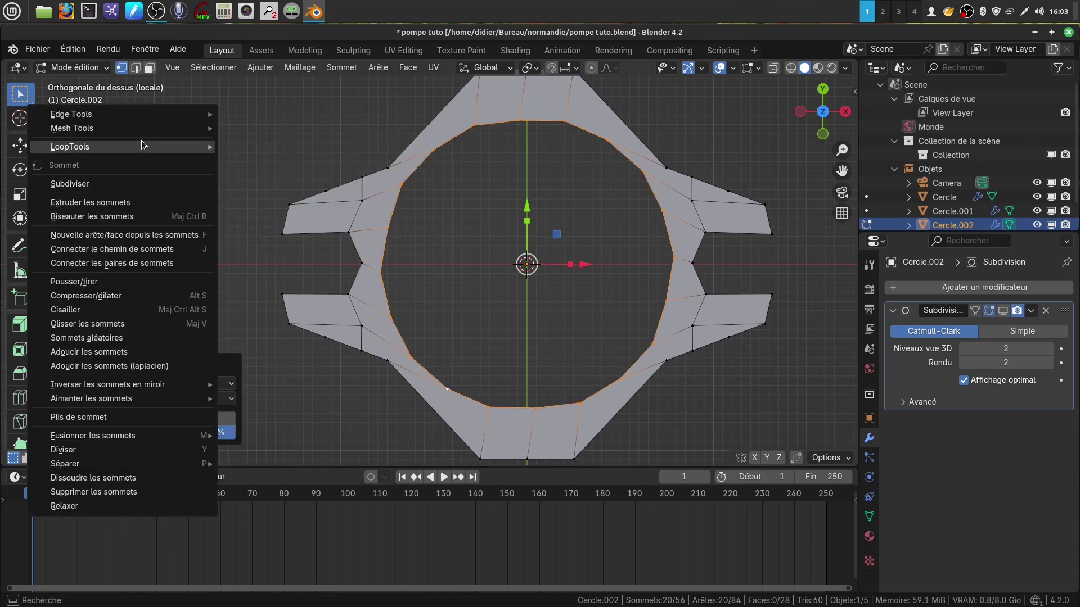
pyautogui.moveTo(140, 147)
pyautogui.click(248, 161)
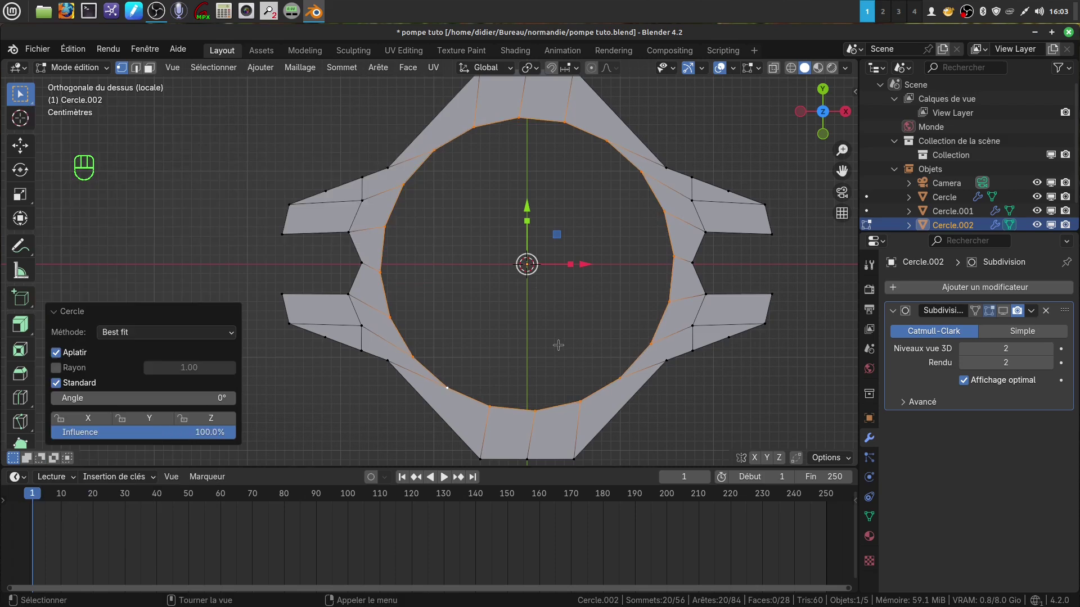
# - Select the whole plate and extrude it upward about 0.049 m, raising the top a further 0.004 m or so
pyautogui.scroll(-2, 597, 395)
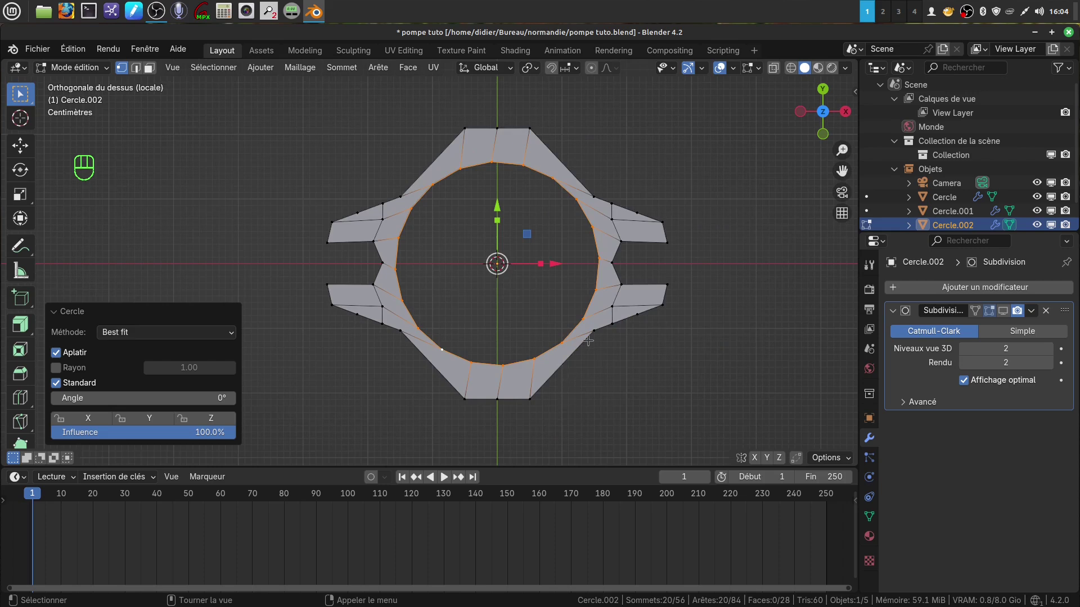
pyautogui.keyDown('shift'); pyautogui.moveTo(555, 393); pyautogui.dragTo(488, 334, button='middle'); pyautogui.keyUp('shift')
pyautogui.press('a')
pyautogui.press('a')
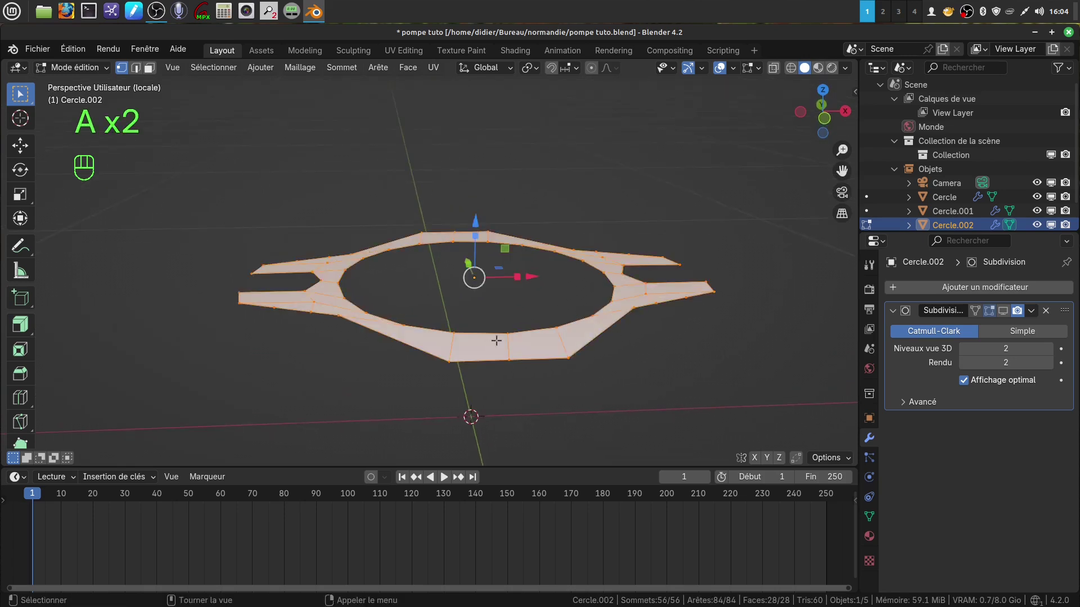
pyautogui.press('e')
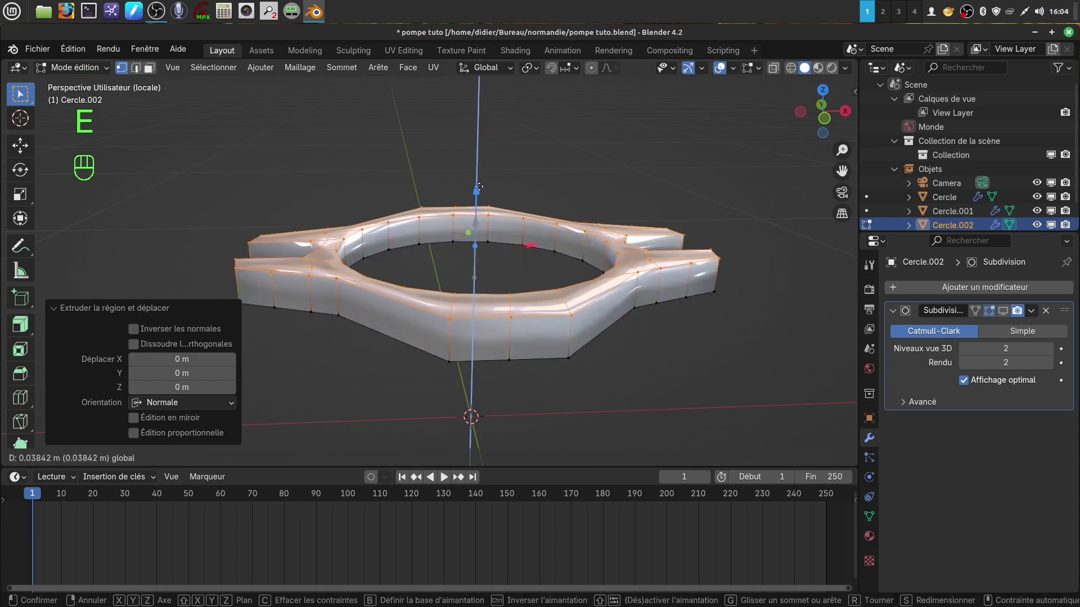
pyautogui.click(478, 181)
pyautogui.moveTo(623, 348); pyautogui.dragTo(477, 210, button='middle')
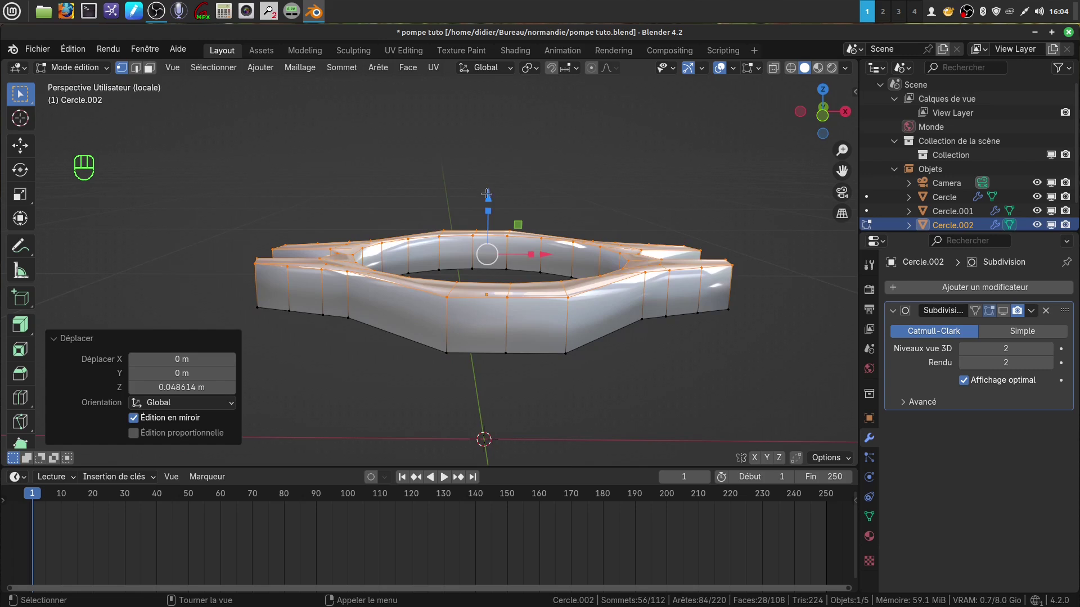
pyautogui.moveTo(486, 195); pyautogui.dragTo(487, 191)
pyautogui.moveTo(487, 191); pyautogui.dragTo(556, 313, button='middle')
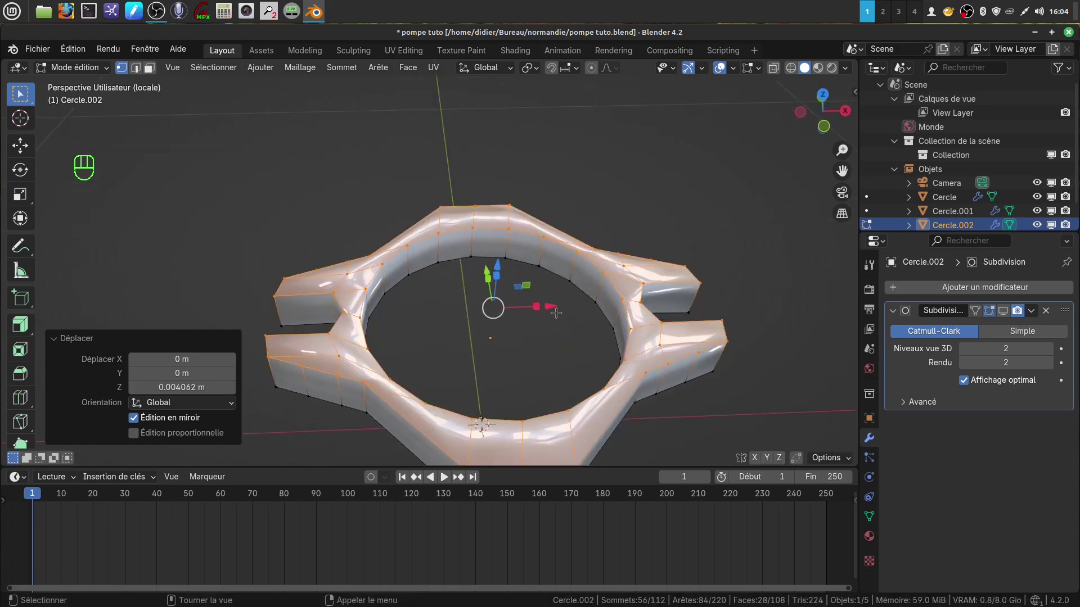
# - Select the upper edge loop of the round opening and extrude it upward about 0.226 m to form a cylinder wall
pyautogui.keyDown('shift'); pyautogui.moveTo(529, 353); pyautogui.dragTo(499, 313, button='middle'); pyautogui.keyUp('shift')
pyautogui.scroll(1, 492, 328)
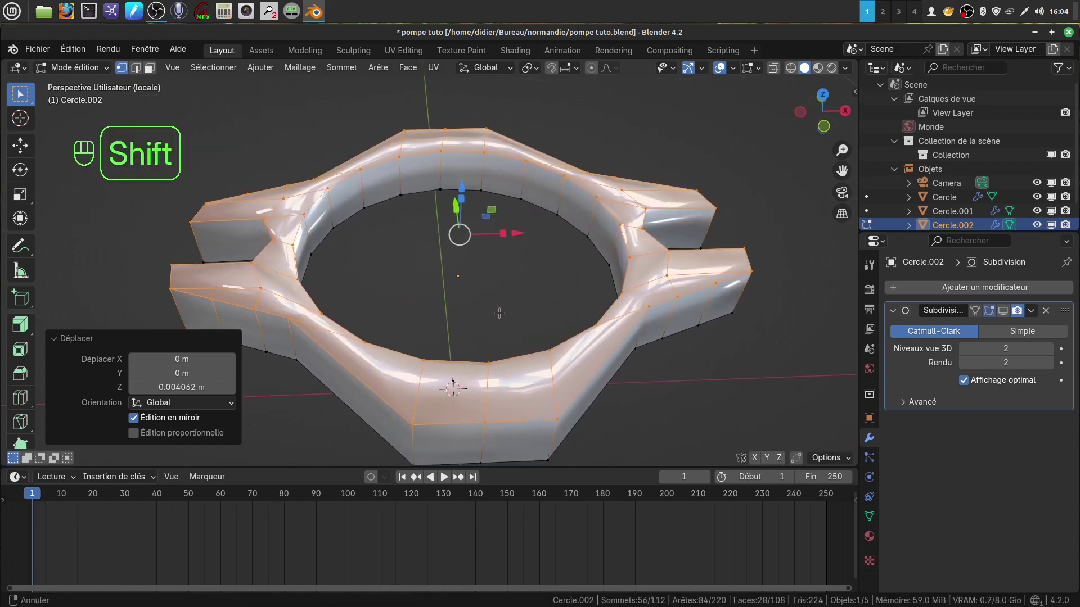
pyautogui.click(136, 69)
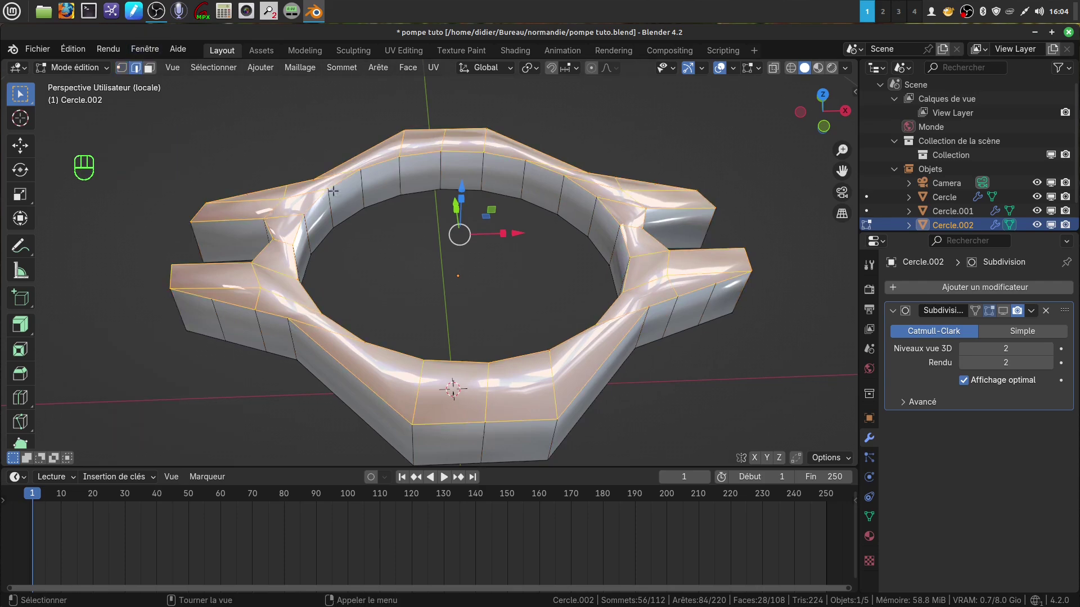
pyautogui.keyDown('alt'); pyautogui.click(375, 166); pyautogui.keyUp('alt')
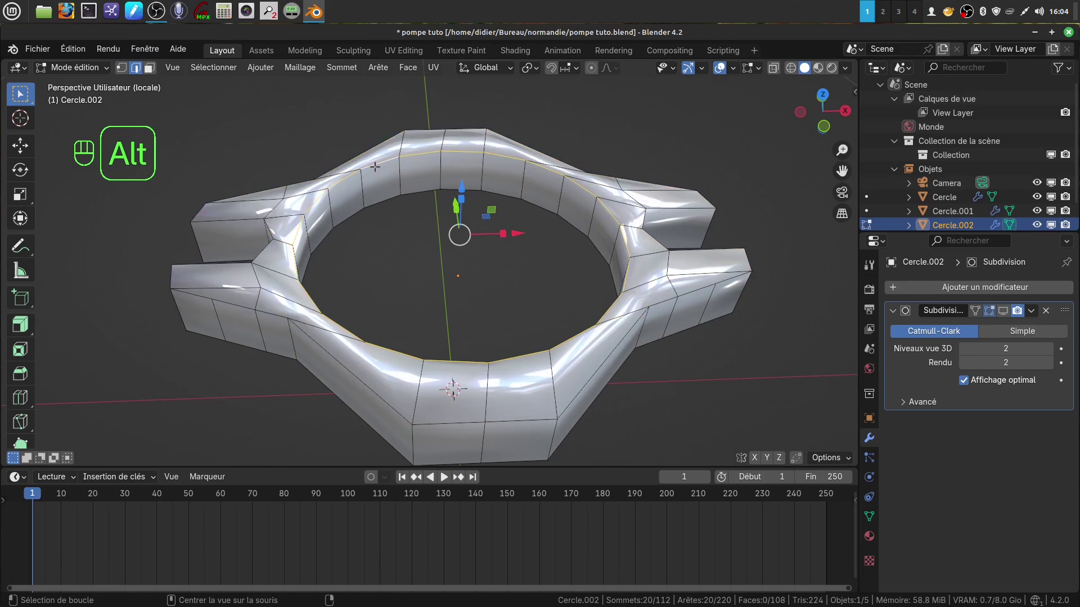
pyautogui.moveTo(408, 177); pyautogui.dragTo(427, 180, button='middle')
pyautogui.scroll(-3, 520, 266)
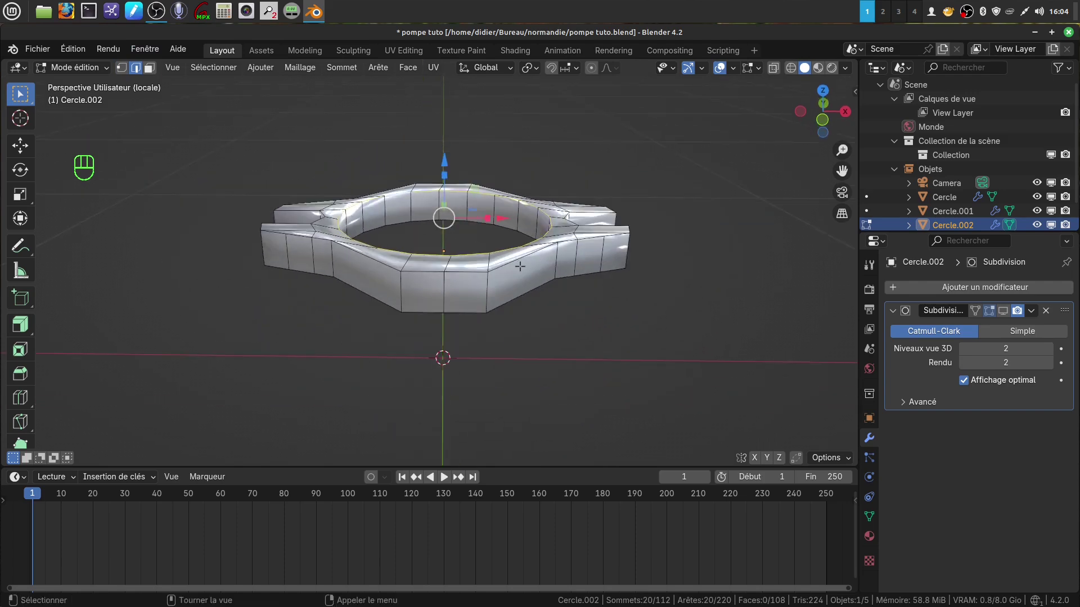
pyautogui.keyDown('shift'); pyautogui.moveTo(509, 263); pyautogui.dragTo(532, 335, button='middle'); pyautogui.keyUp('shift')
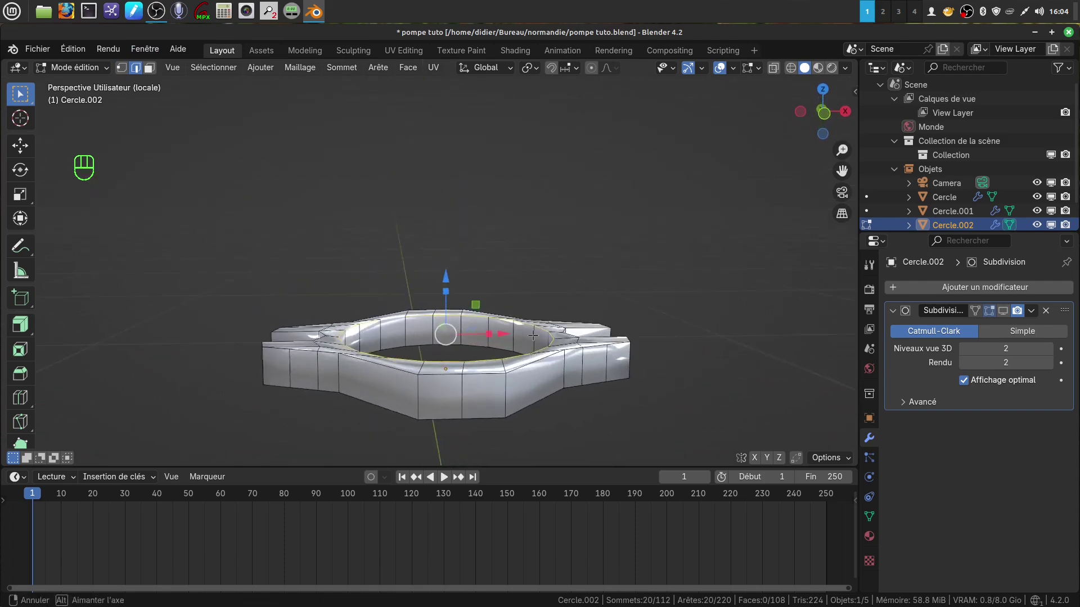
pyautogui.press('e')
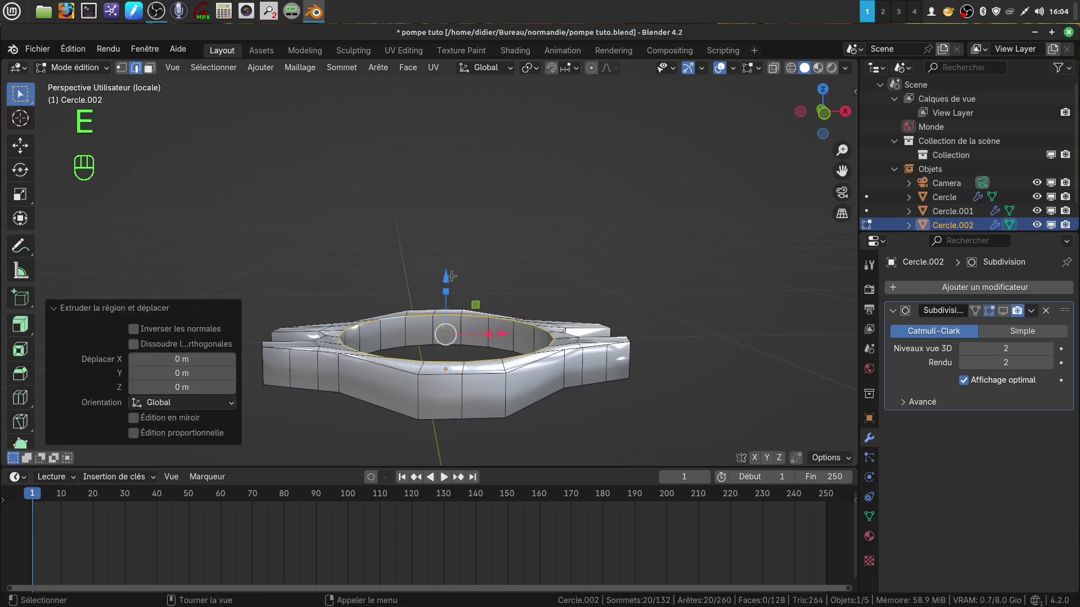
pyautogui.moveTo(435, 150); pyautogui.dragTo(441, 142)
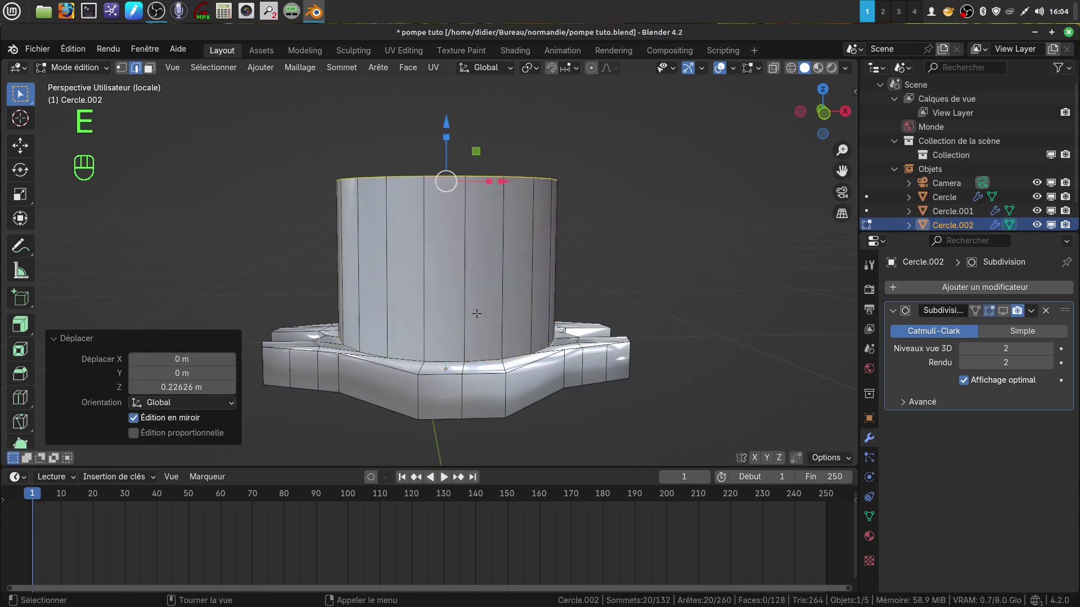
# - Delete the loop of inner wall faces within the plate's thickness, beneath the cylinder
pyautogui.moveTo(476, 313); pyautogui.dragTo(526, 274, button='middle')
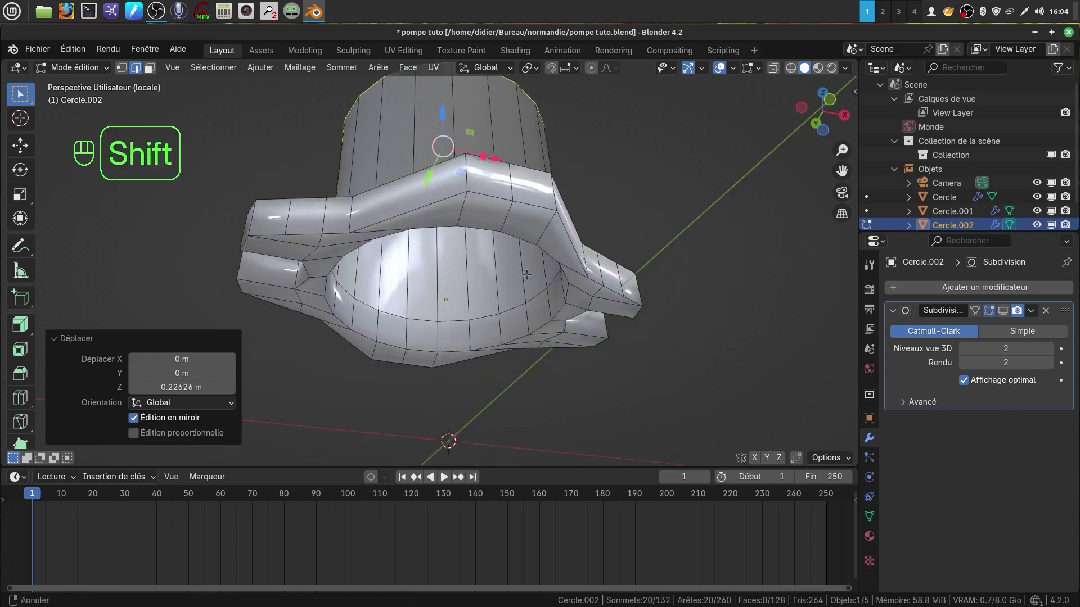
pyautogui.scroll(4, 527, 275)
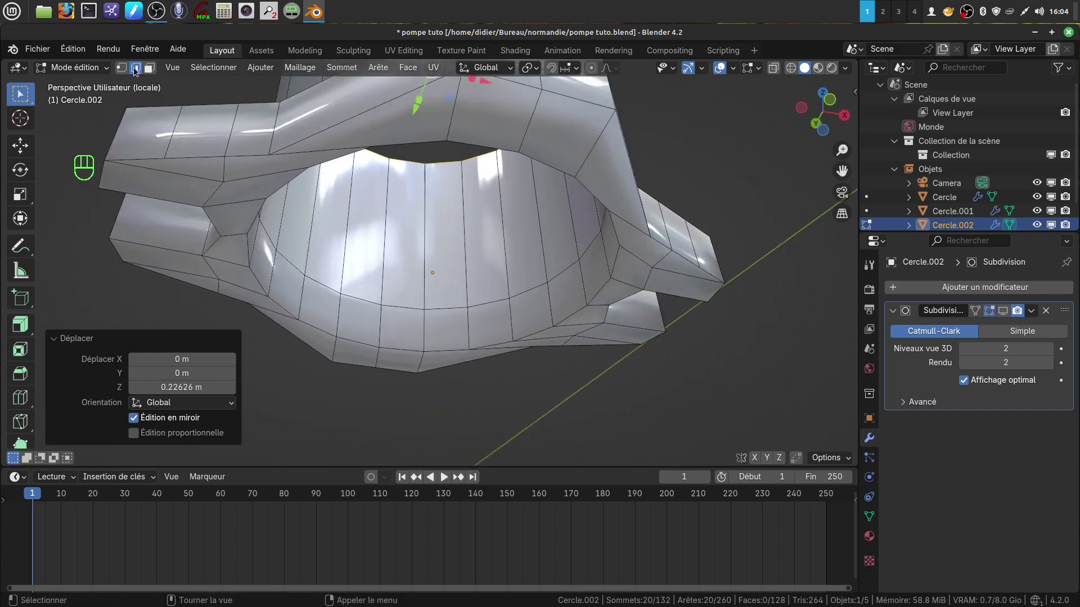
pyautogui.click(149, 68)
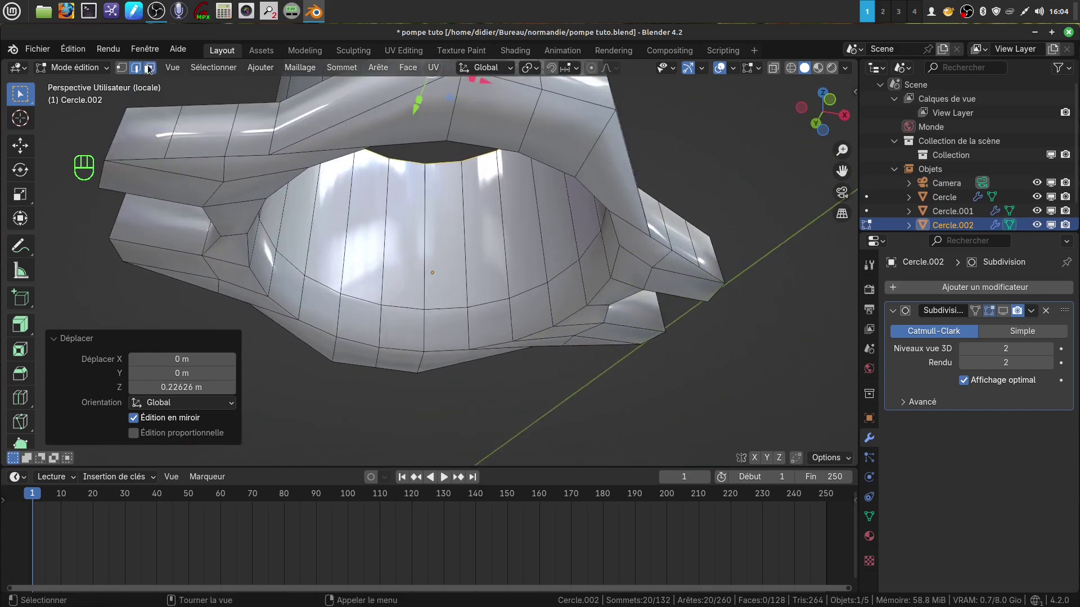
pyautogui.keyDown('alt'); pyautogui.click(381, 322); pyautogui.keyUp('alt')
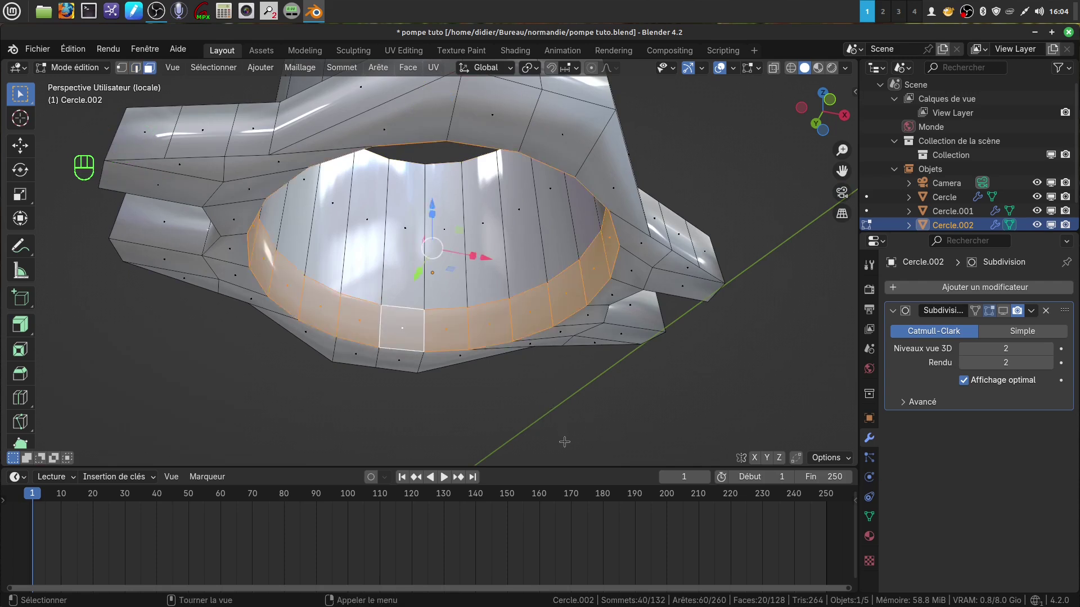
pyautogui.press('x')
pyautogui.click(515, 448)
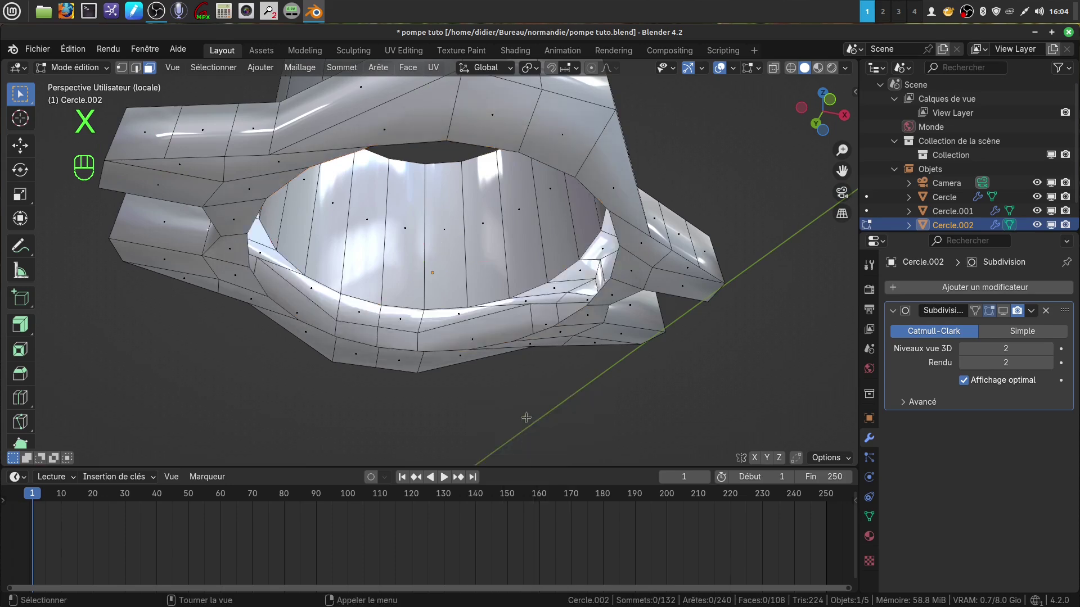
# - Try to bevel the edge loop where the cylinder meets the plate by about 0.011 m with 2 segments
pyautogui.scroll(-5, 555, 290)
pyautogui.moveTo(555, 290); pyautogui.dragTo(565, 390, button='middle')
pyautogui.scroll(1, 565, 390)
pyautogui.keyDown('shift'); pyautogui.moveTo(248, 337); pyautogui.dragTo(487, 406, button='middle'); pyautogui.keyUp('shift')
pyautogui.scroll(2, 488, 389)
pyautogui.scroll(1, 436, 366)
pyautogui.scroll(2, 485, 376)
pyautogui.click(136, 68)
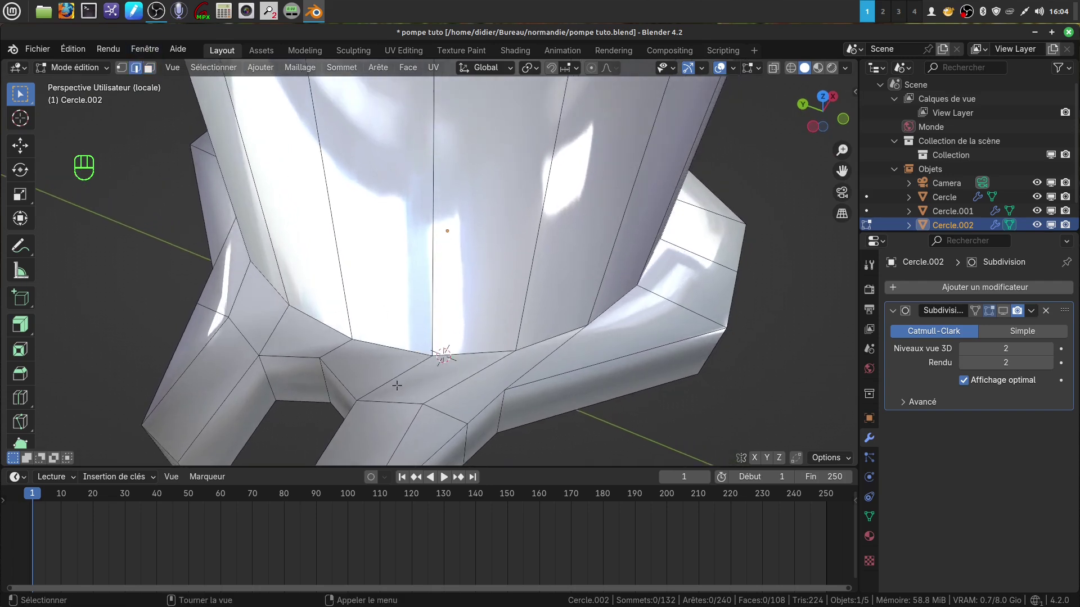
pyautogui.keyDown('alt'); pyautogui.click(396, 349); pyautogui.keyUp('alt')
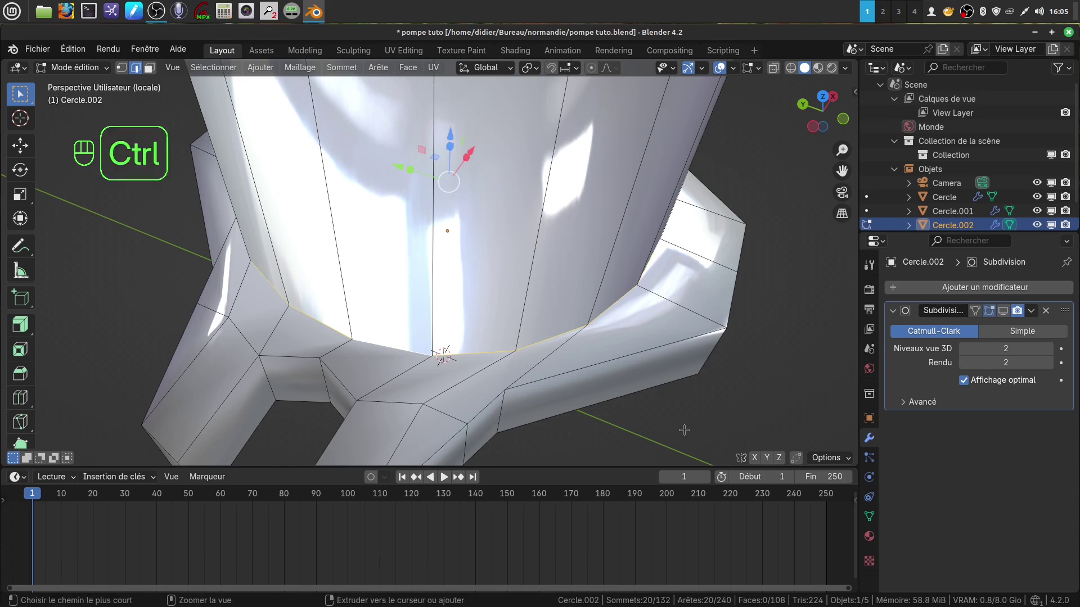
pyautogui.hotkey('ctrl', 'b')
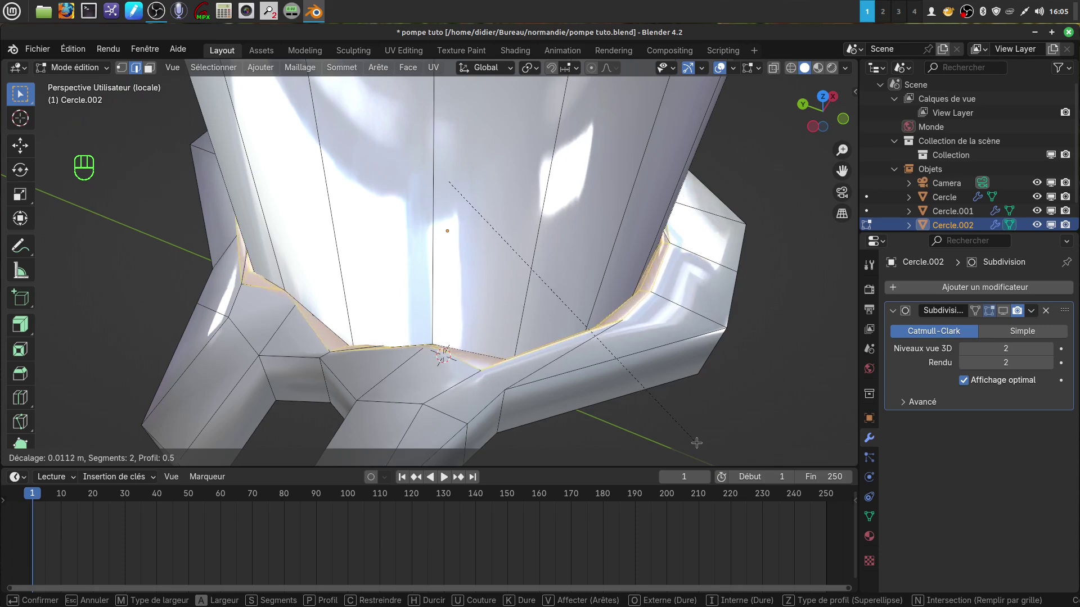
pyautogui.click(696, 443)
pyautogui.moveTo(574, 330); pyautogui.dragTo(579, 294, button='middle')
pyautogui.scroll(-3, 580, 294)
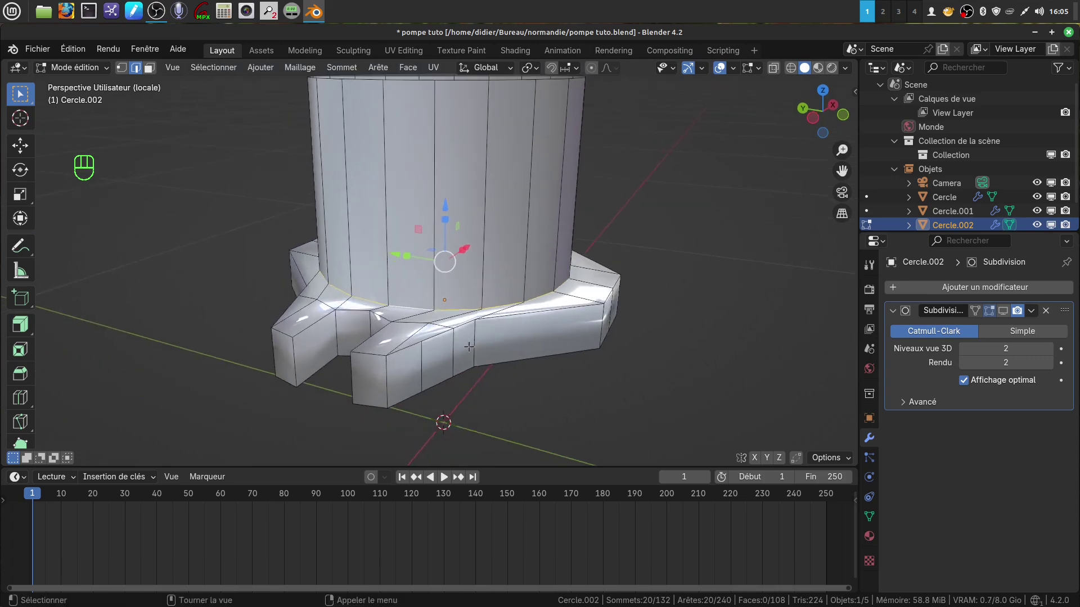
# - Select the whole mesh and turn on the face orientation display to check the normals of the cylinder and plate
pyautogui.press('a')
pyautogui.press('a')
pyautogui.moveTo(504, 358); pyautogui.dragTo(505, 378, button='middle')
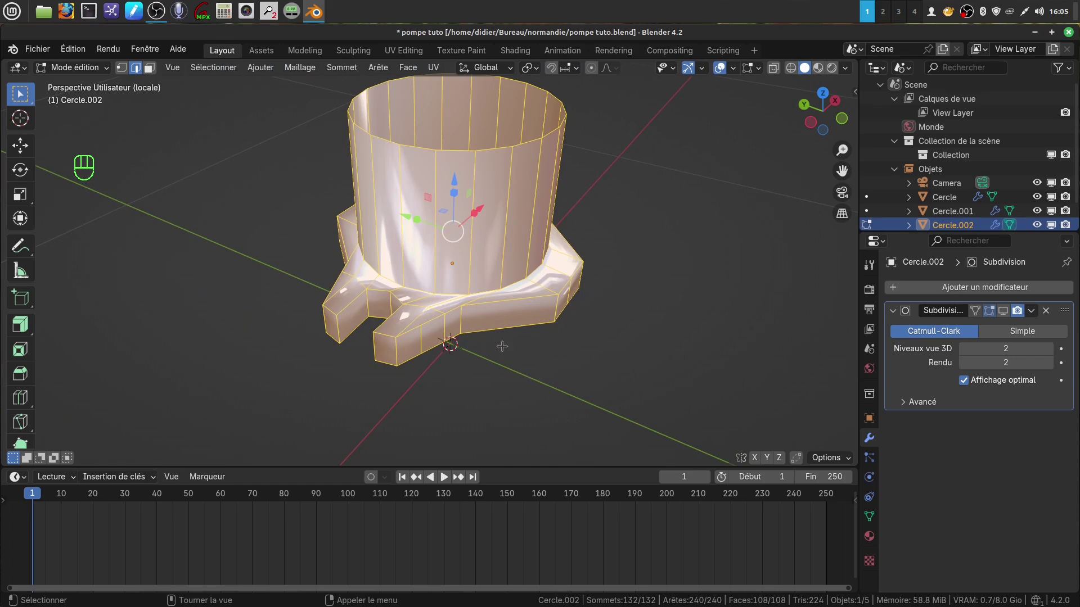
pyautogui.press('q')
pyautogui.click(467, 372)
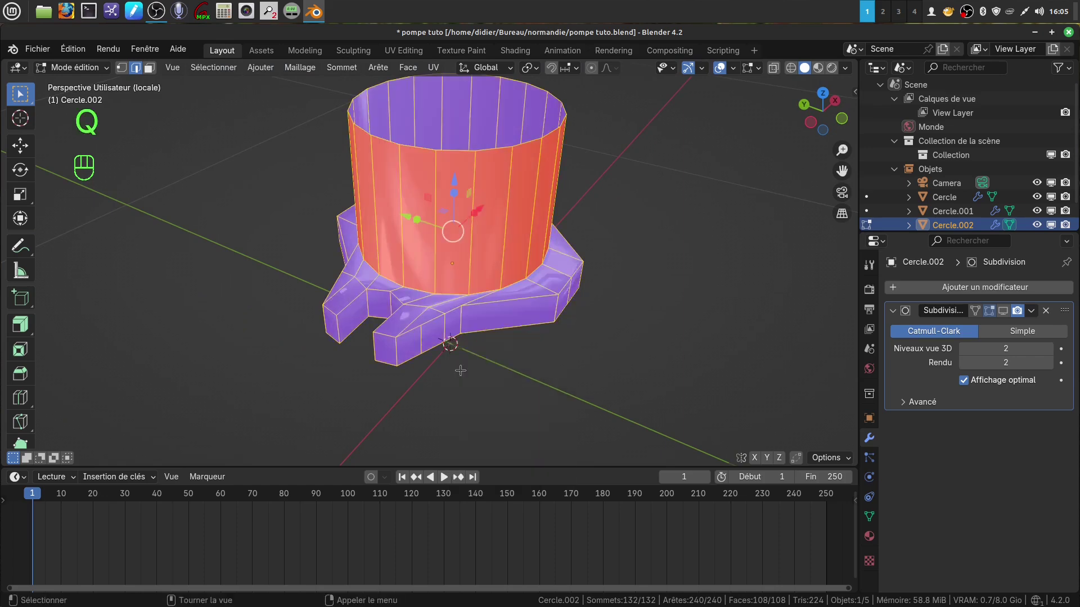
pyautogui.moveTo(482, 336)
pyautogui.mouseDown(button='middle')
pyautogui.moveTo(486, 316)
pyautogui.moveTo(491, 337)
pyautogui.mouseUp(button='middle')
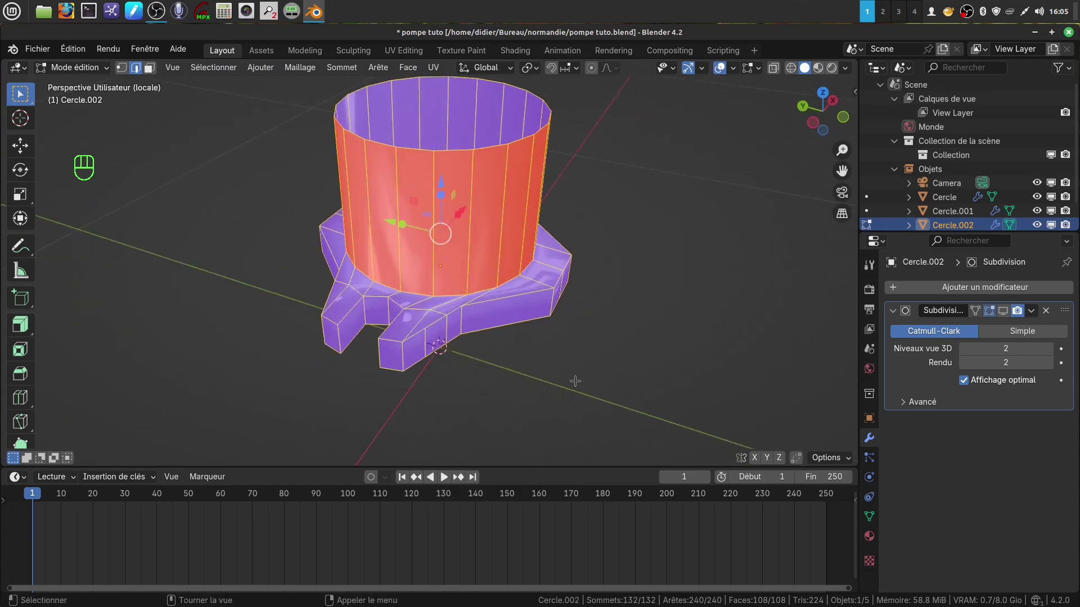
pyautogui.scroll(2, 575, 381)
pyautogui.scroll(-2, 574, 374)
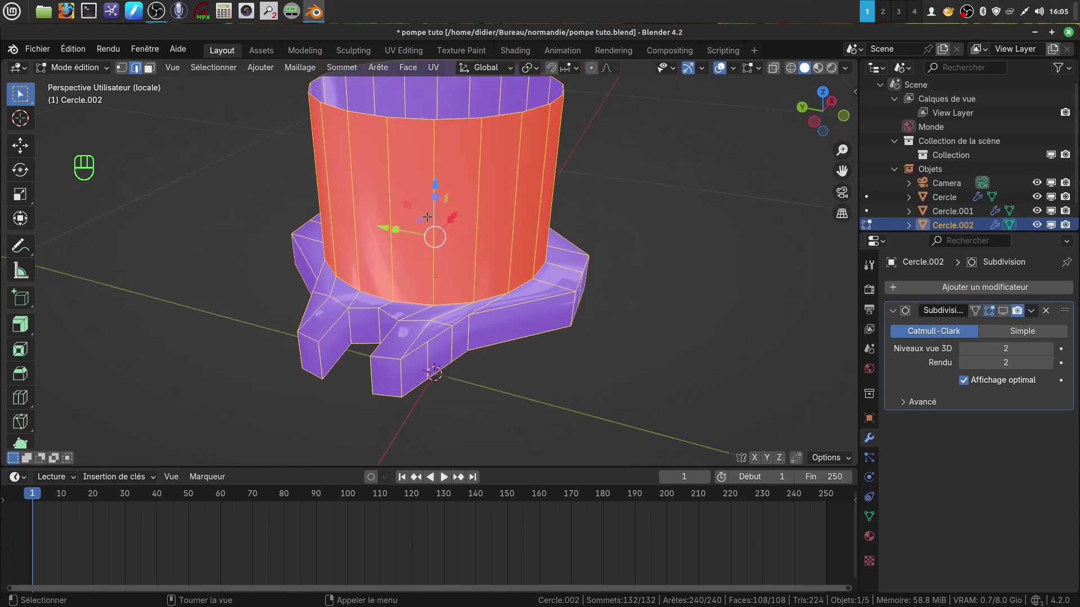
# - Recalculate the normals of the whole mesh to the outside and turn off the face orientation display
pyautogui.click(299, 67)
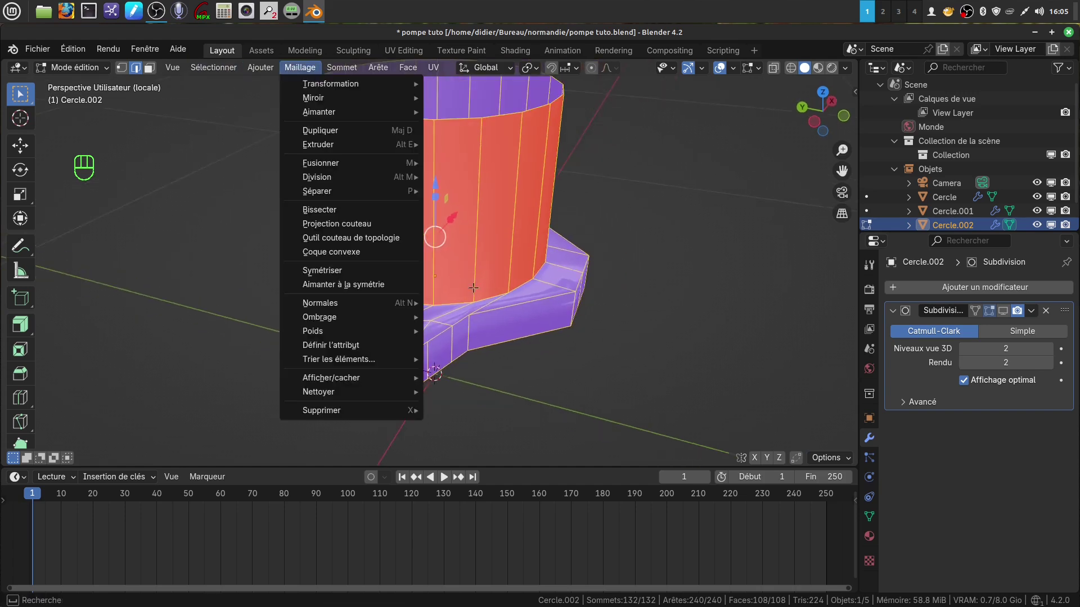
pyautogui.press('Escape')
pyautogui.click(292, 69)
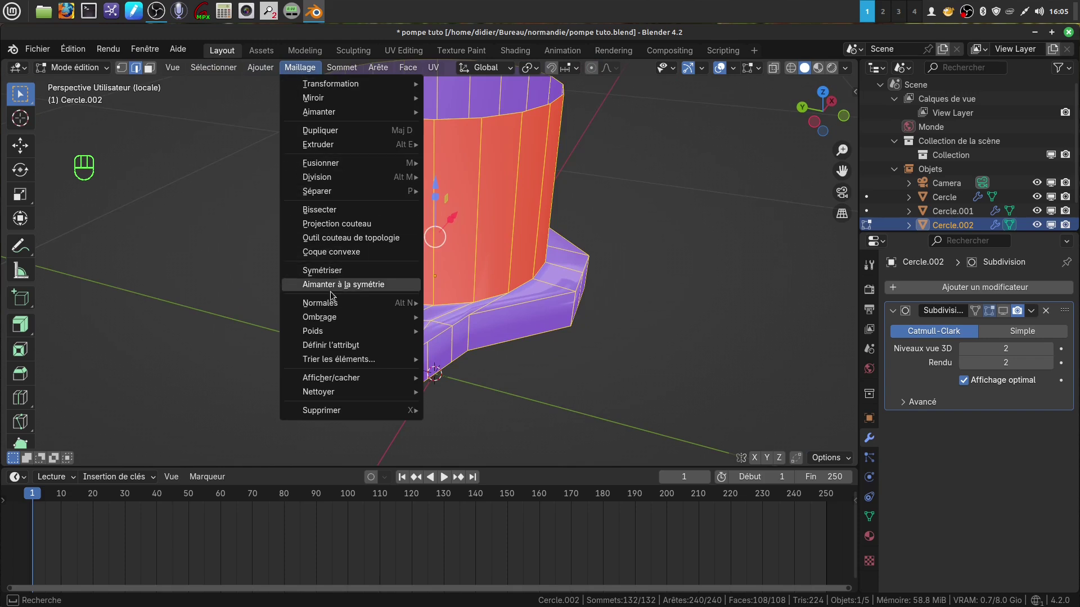
pyautogui.moveTo(331, 306)
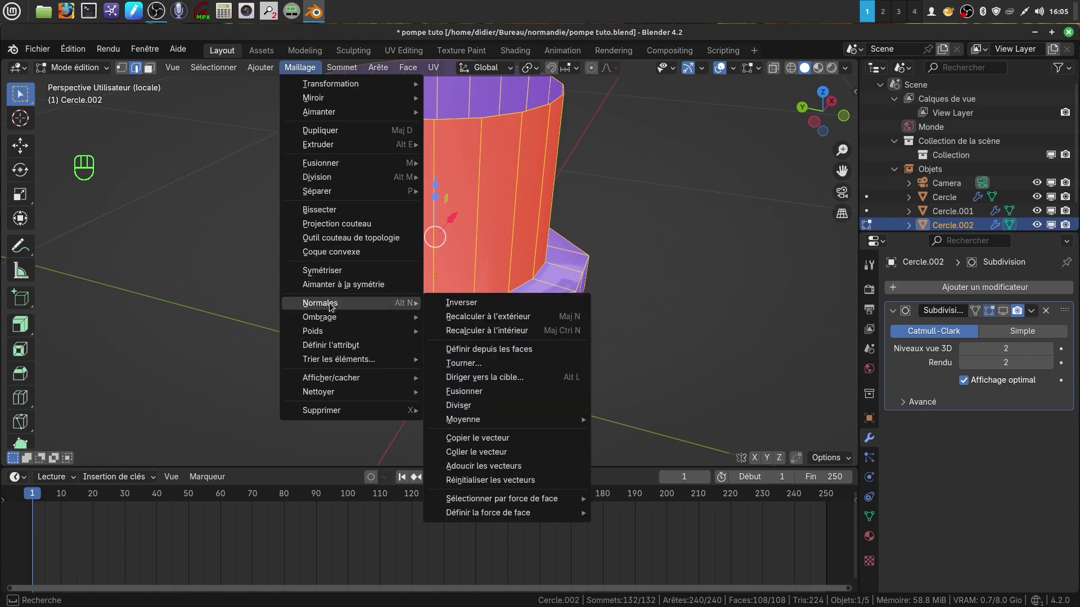
pyautogui.click(477, 317)
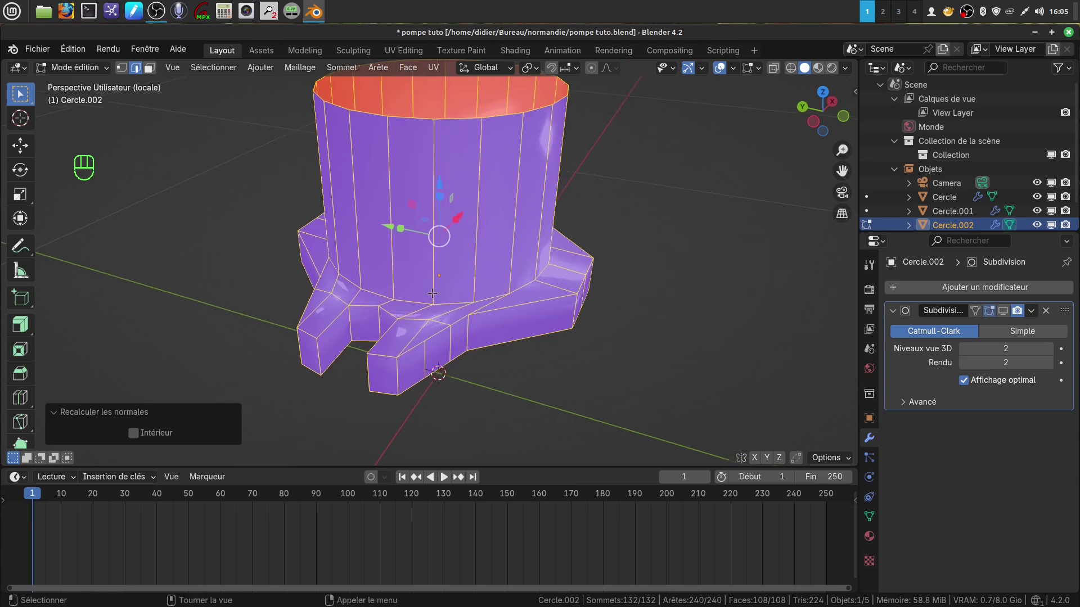
pyautogui.press('q')
pyautogui.click(346, 294)
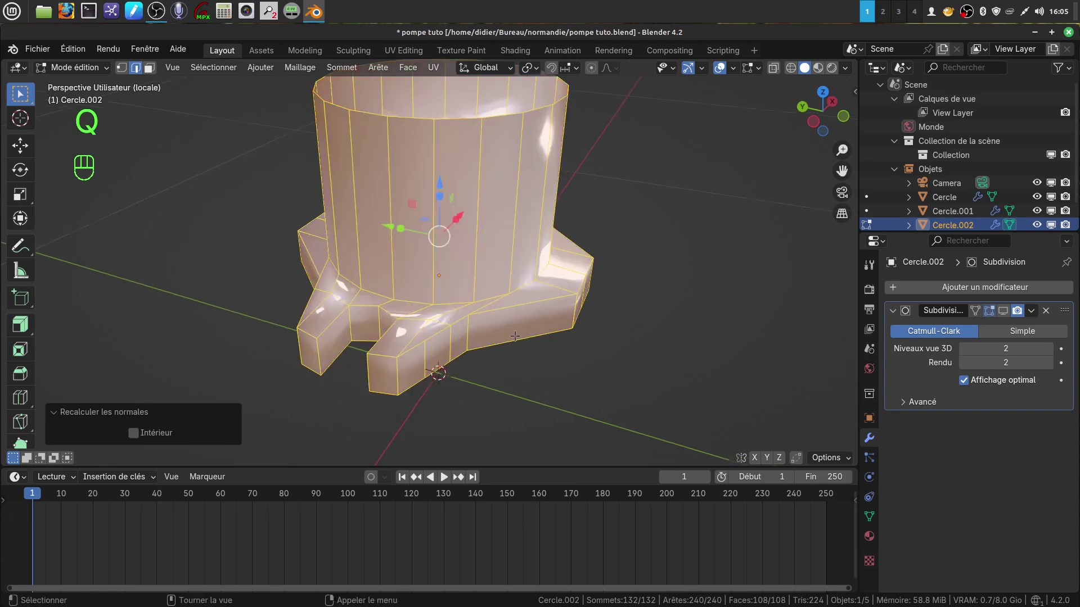
# - Select the edge loop at the cylinder's base and bevel it with a width of about 0.00945 m and 2 segments
pyautogui.scroll(3, 505, 320)
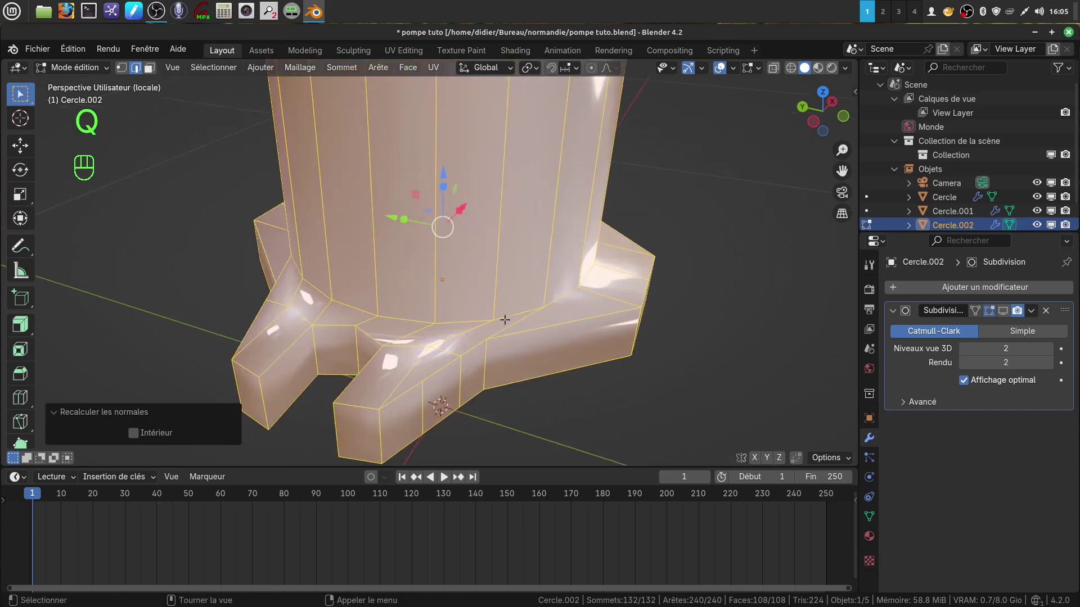
pyautogui.keyDown('alt'); pyautogui.click(470, 318); pyautogui.keyUp('alt')
pyautogui.moveTo(516, 311); pyautogui.dragTo(485, 304, button='middle')
pyautogui.hotkey('ctrl', 'b')
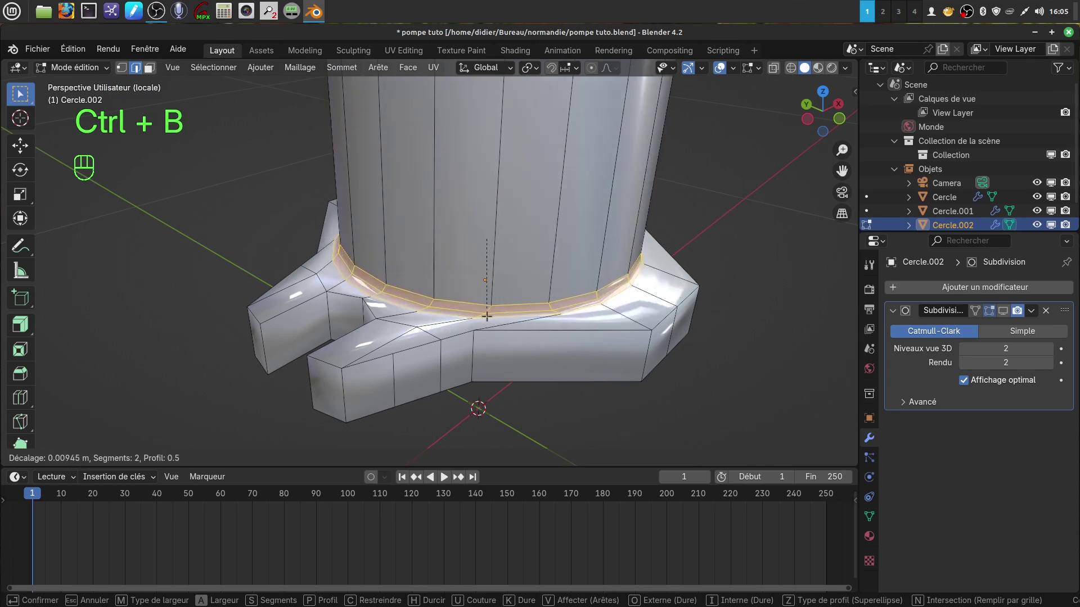
pyautogui.click(486, 316)
pyautogui.scroll(5, 405, 364)
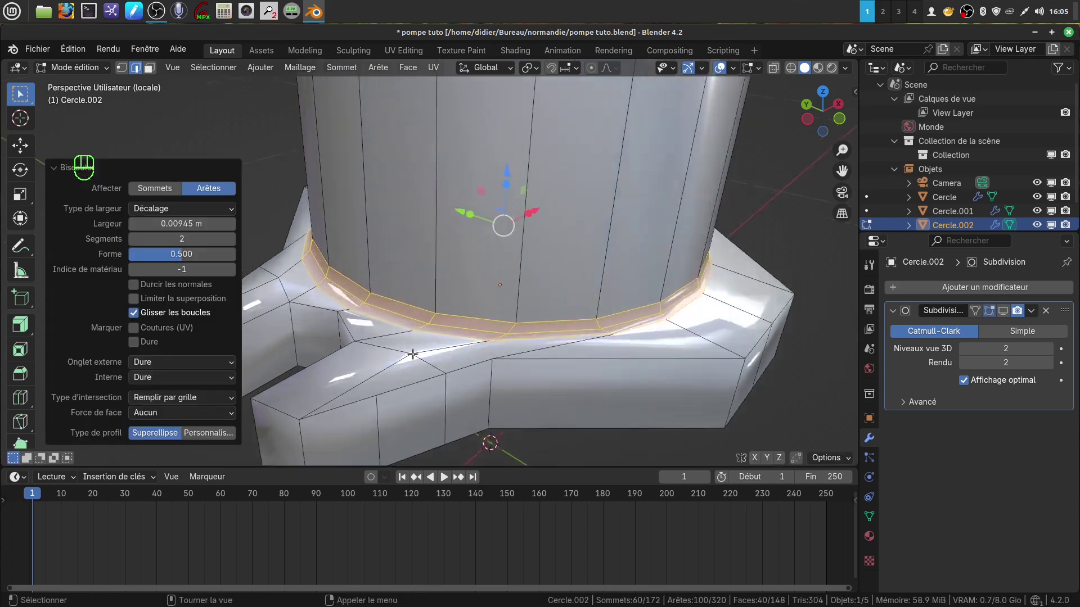
pyautogui.moveTo(398, 369); pyautogui.dragTo(315, 335, button='middle')
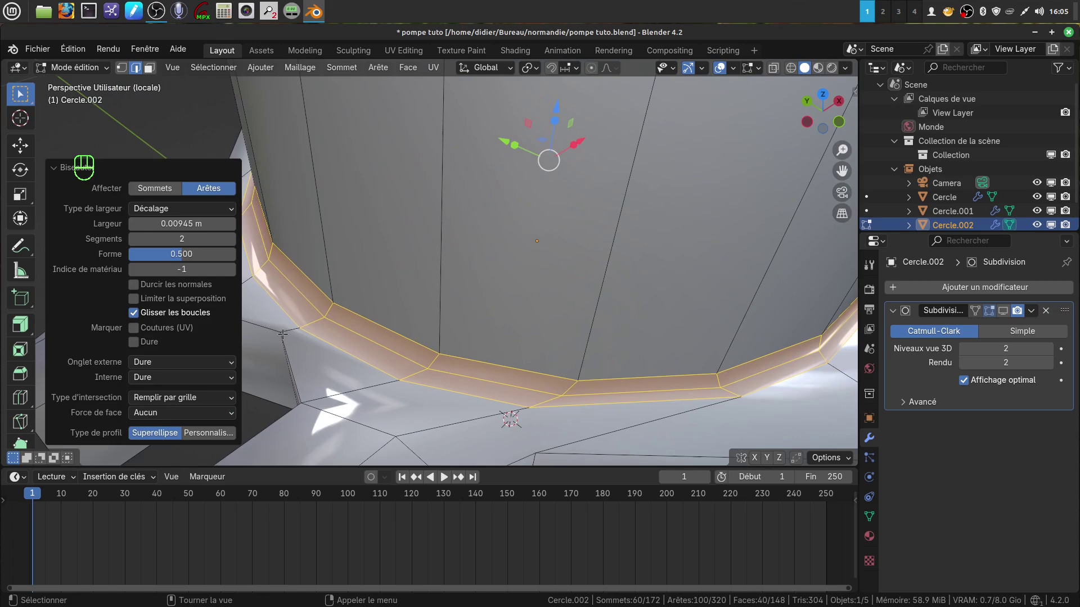
pyautogui.scroll(-4, 429, 395)
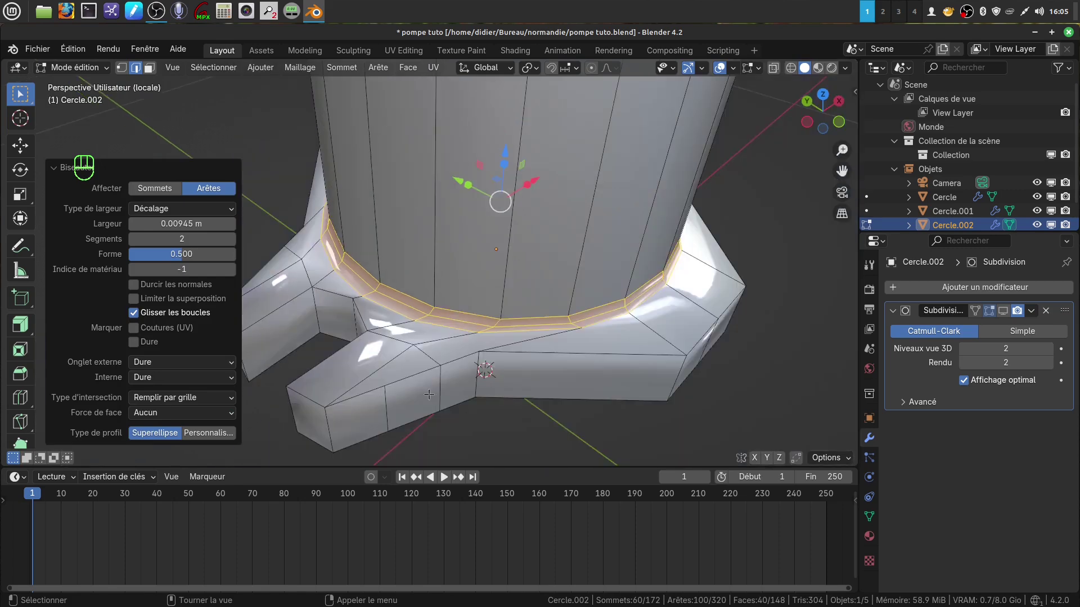
# - Clear the selection and select the lower and upper outline edges along one long side of the plate
pyautogui.keyDown('shift'); pyautogui.moveTo(458, 373); pyautogui.dragTo(481, 340, button='middle'); pyautogui.keyUp('shift')
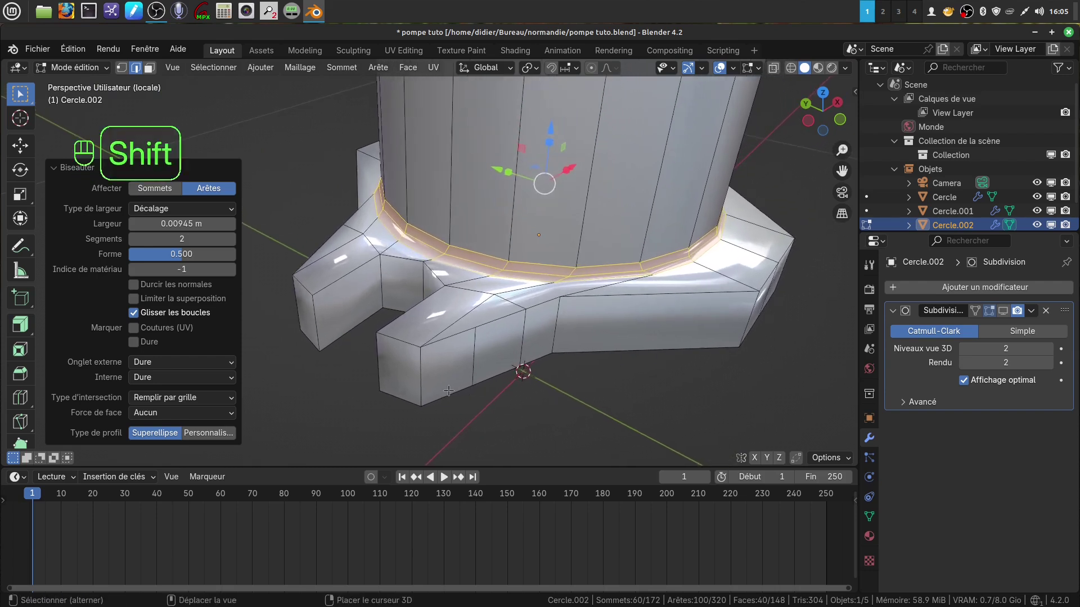
pyautogui.keyDown('alt'); pyautogui.keyDown('shift'); pyautogui.click(448, 390); pyautogui.keyUp('shift'); pyautogui.keyUp('alt')
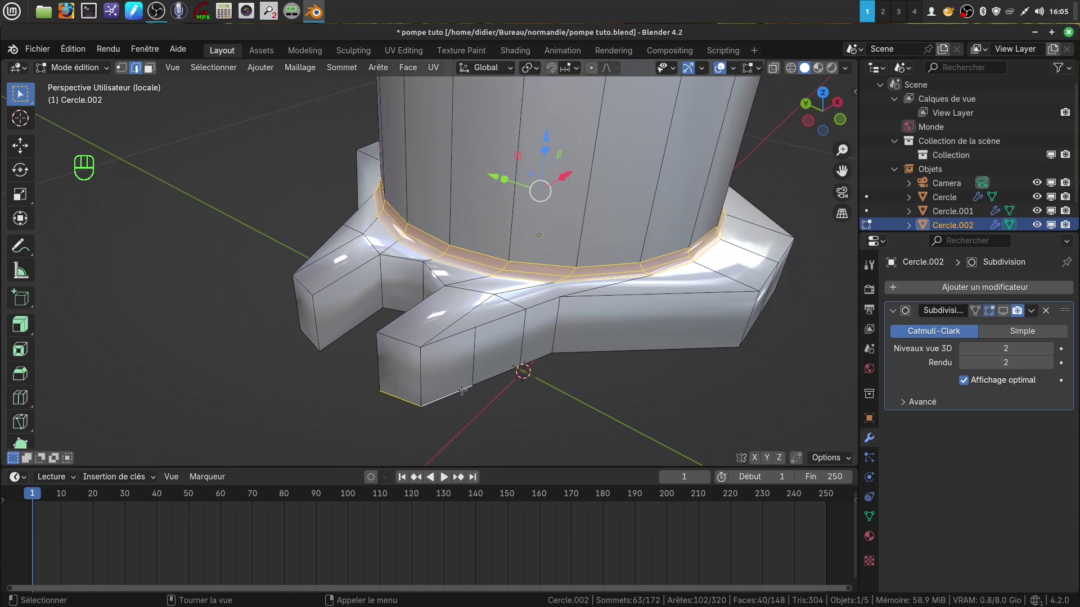
pyautogui.press('a')
pyautogui.press('a')
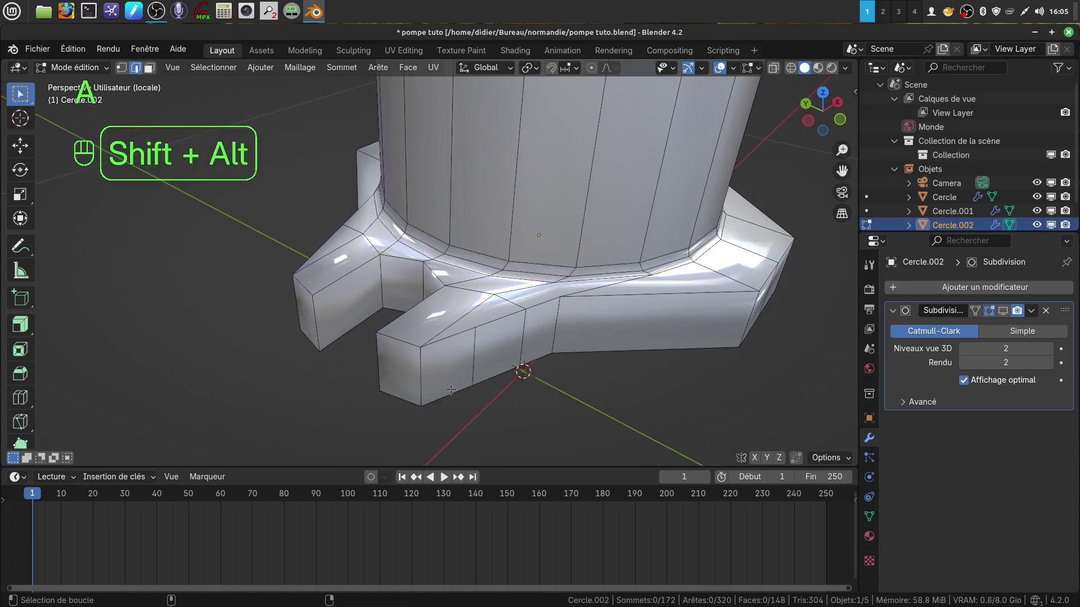
pyautogui.keyDown('alt'); pyautogui.keyDown('shift'); pyautogui.click(451, 390); pyautogui.keyUp('shift'); pyautogui.keyUp('alt')
pyautogui.keyDown('alt'); pyautogui.keyDown('shift'); pyautogui.click(651, 352); pyautogui.keyUp('shift'); pyautogui.keyUp('alt')
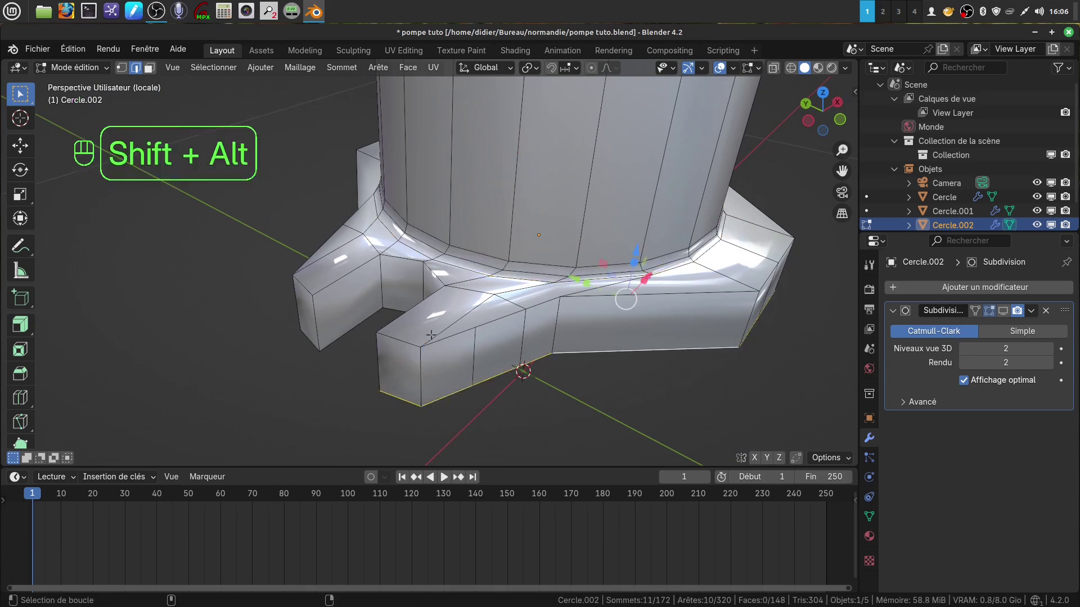
pyautogui.keyDown('alt'); pyautogui.keyDown('shift'); pyautogui.click(447, 341); pyautogui.keyUp('shift'); pyautogui.keyUp('alt')
pyautogui.keyDown('alt'); pyautogui.keyDown('shift'); pyautogui.click(508, 321); pyautogui.keyUp('shift'); pyautogui.keyUp('alt')
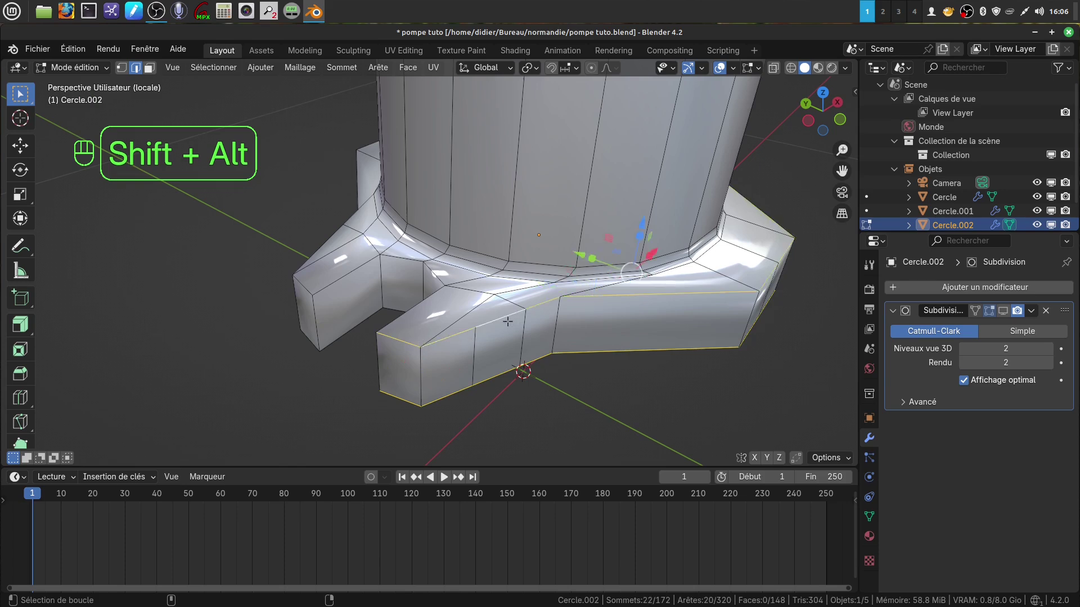
# - Add the edges of the notch and its arm tips at one end of the plate to the selection
pyautogui.keyDown('alt'); pyautogui.keyDown('shift'); pyautogui.click(322, 289); pyautogui.keyUp('shift'); pyautogui.keyUp('alt')
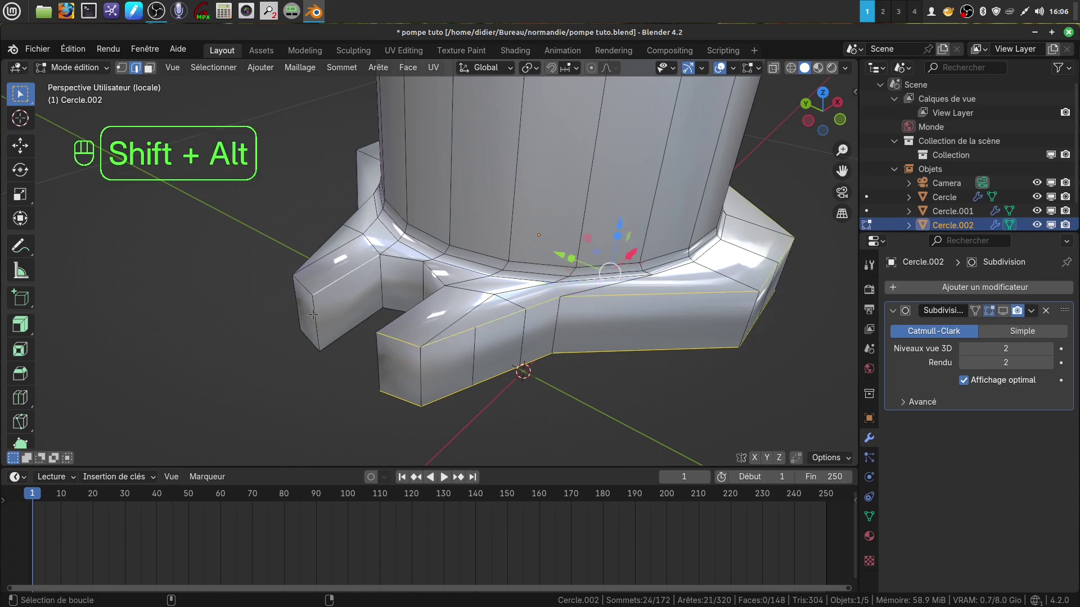
pyautogui.keyDown('alt'); pyautogui.keyDown('shift'); pyautogui.click(314, 315); pyautogui.keyUp('shift'); pyautogui.keyUp('alt')
pyautogui.keyDown('alt'); pyautogui.keyDown('shift'); pyautogui.click(367, 313); pyautogui.keyUp('shift'); pyautogui.keyUp('alt')
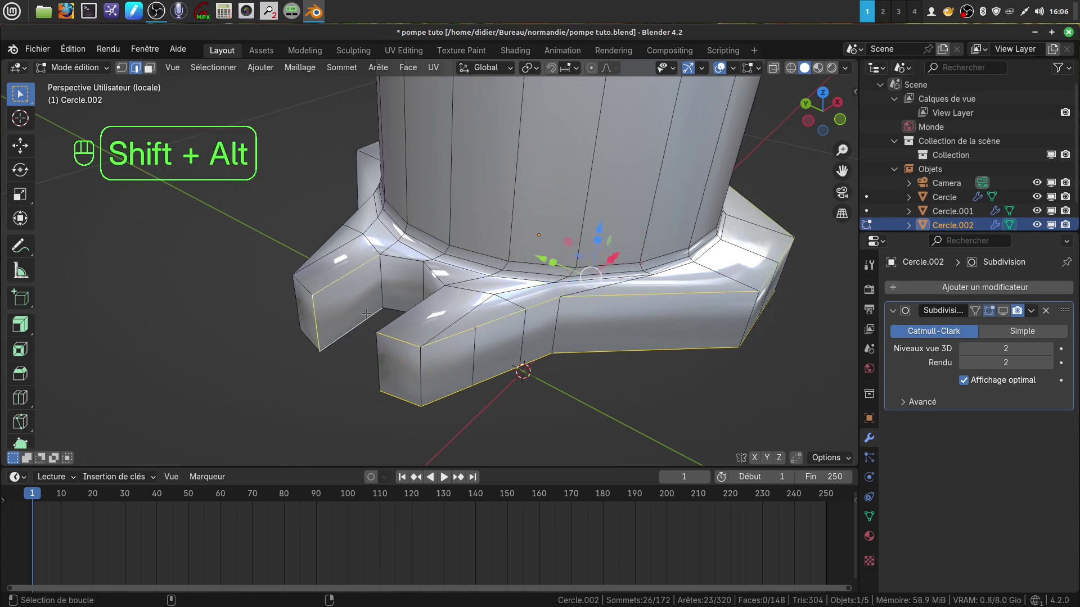
pyautogui.keyDown('alt'); pyautogui.keyDown('shift'); pyautogui.click(380, 366); pyautogui.keyUp('shift'); pyautogui.keyUp('alt')
pyautogui.moveTo(380, 365)
pyautogui.mouseDown(button='middle')
pyautogui.moveTo(495, 356)
pyautogui.moveTo(380, 360)
pyautogui.mouseUp(button='middle')
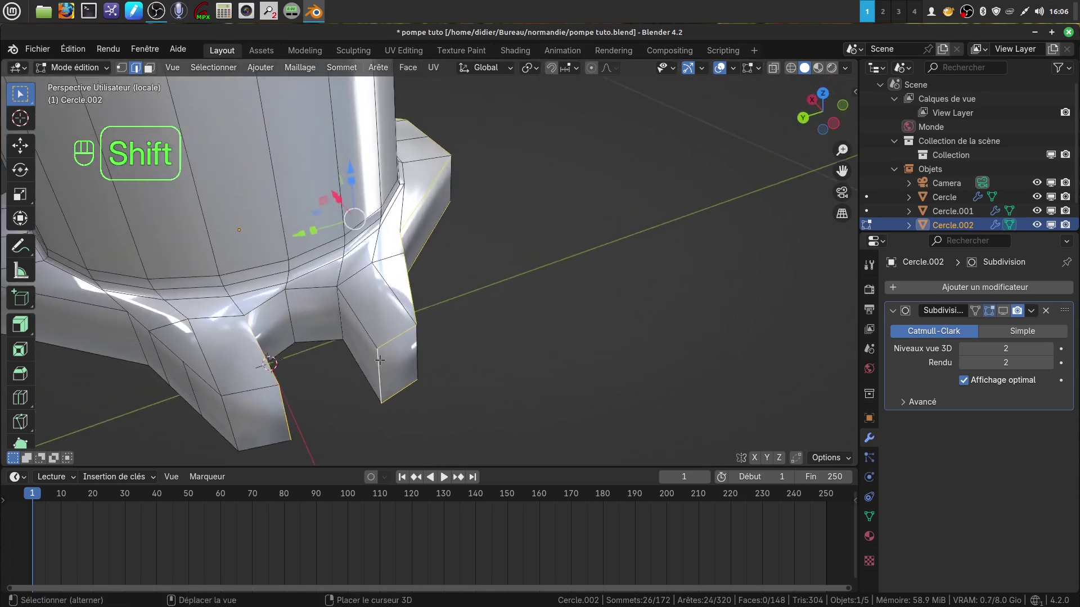
pyautogui.keyDown('alt'); pyautogui.keyDown('shift'); pyautogui.click(359, 363); pyautogui.keyUp('shift'); pyautogui.keyUp('alt')
pyautogui.keyDown('alt'); pyautogui.keyDown('shift'); pyautogui.click(309, 338); pyautogui.keyUp('shift'); pyautogui.keyUp('alt')
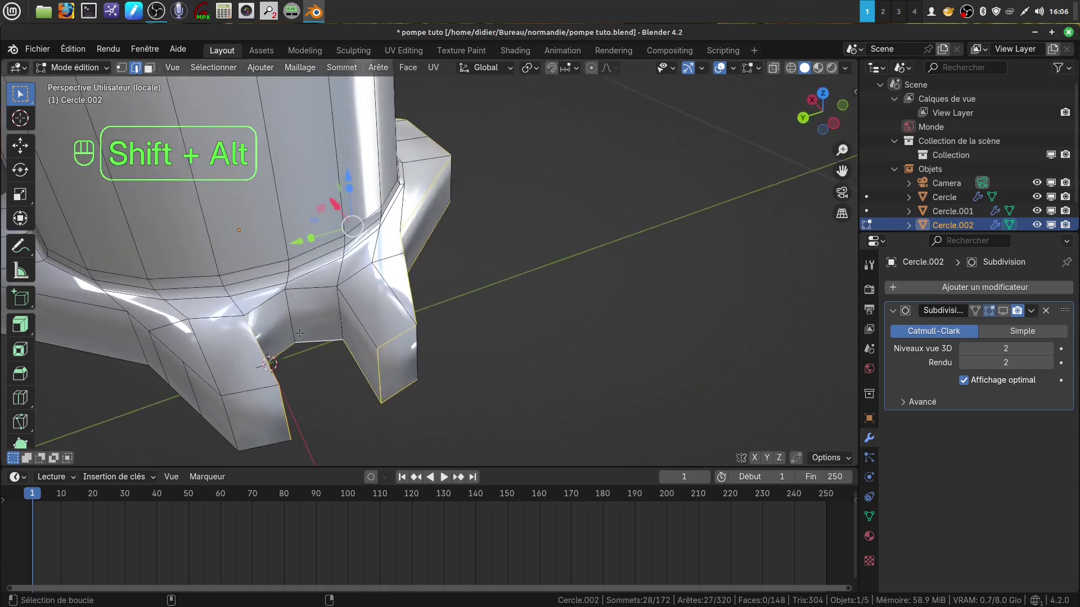
pyautogui.keyDown('alt'); pyautogui.keyDown('shift'); pyautogui.click(308, 289); pyautogui.keyUp('shift'); pyautogui.keyUp('alt')
pyautogui.keyDown('alt'); pyautogui.keyDown('shift'); pyautogui.click(351, 313); pyautogui.keyUp('shift'); pyautogui.keyUp('alt')
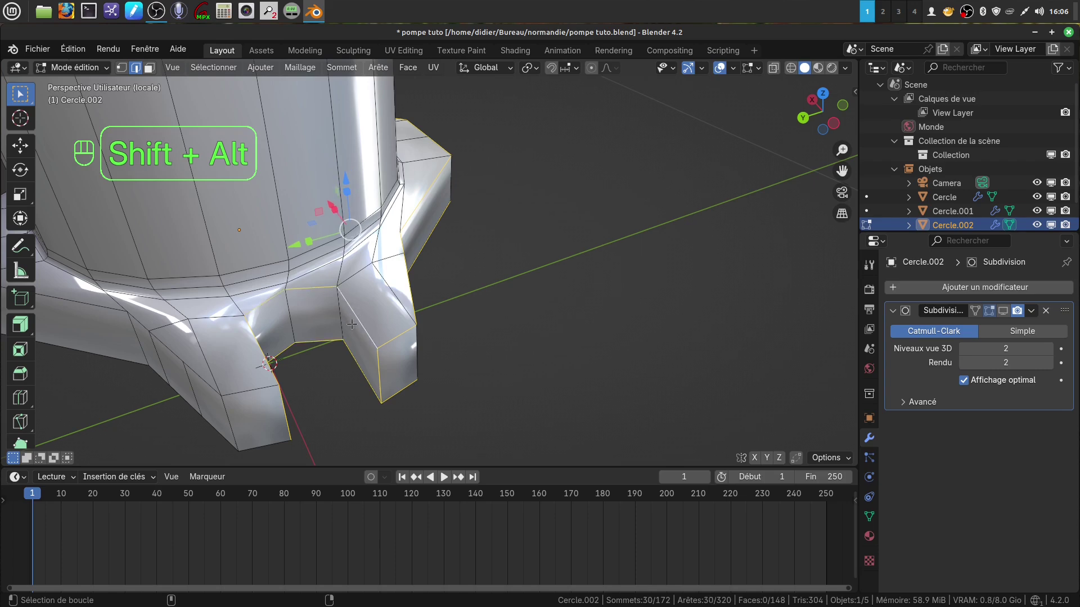
pyautogui.moveTo(352, 320); pyautogui.dragTo(288, 313, button='middle')
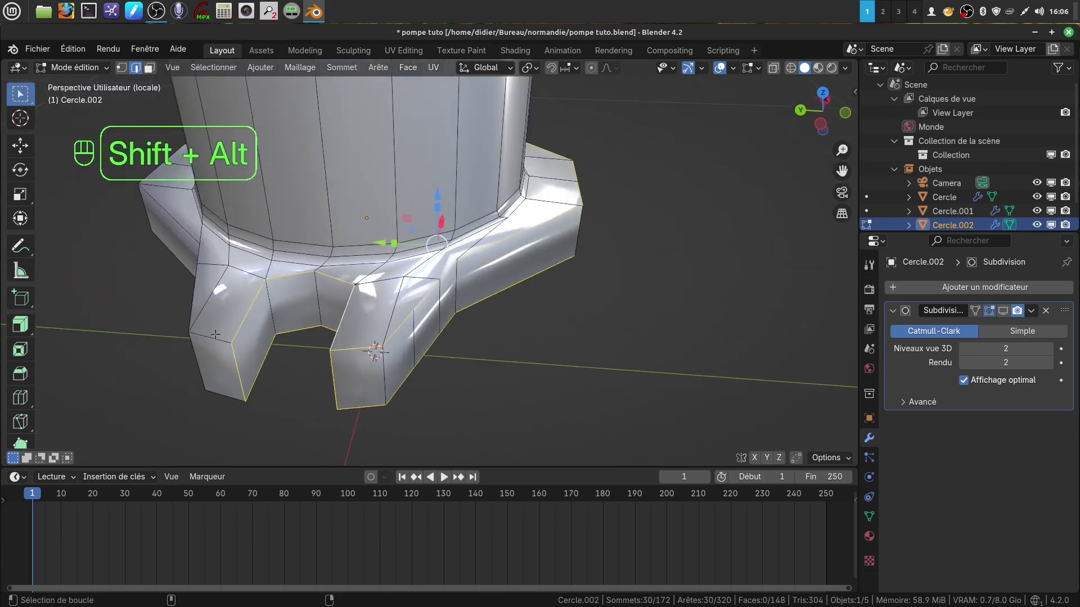
pyautogui.keyDown('alt'); pyautogui.keyDown('shift'); pyautogui.click(219, 372); pyautogui.keyUp('shift'); pyautogui.keyUp('alt')
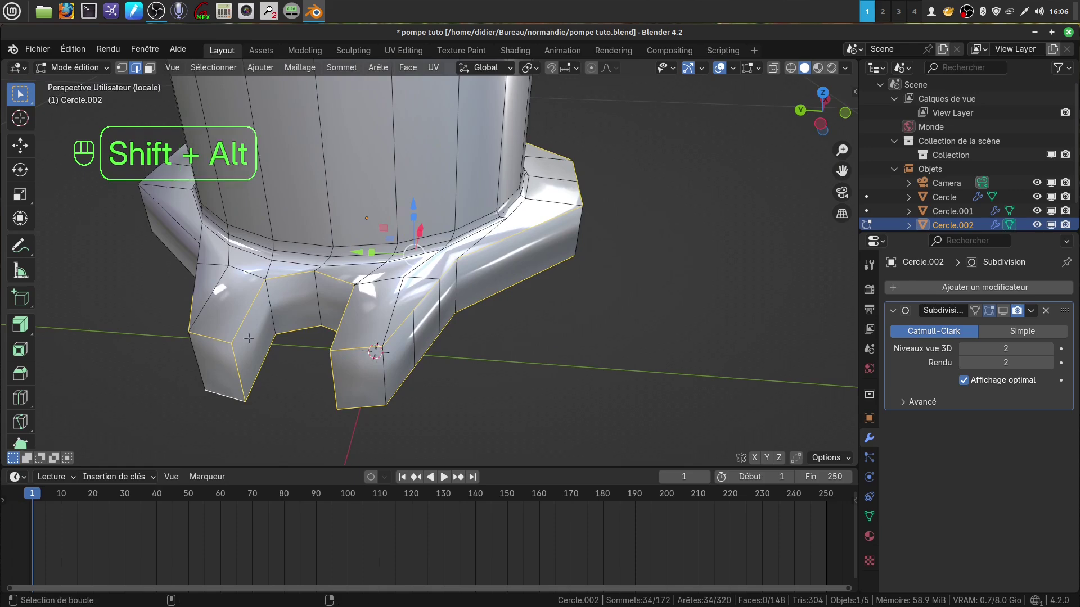
# - Add the edges of the notch and arm tips at the plate's opposite end to the selection
pyautogui.moveTo(545, 250); pyautogui.dragTo(494, 359, button='middle')
pyautogui.scroll(2, 495, 359)
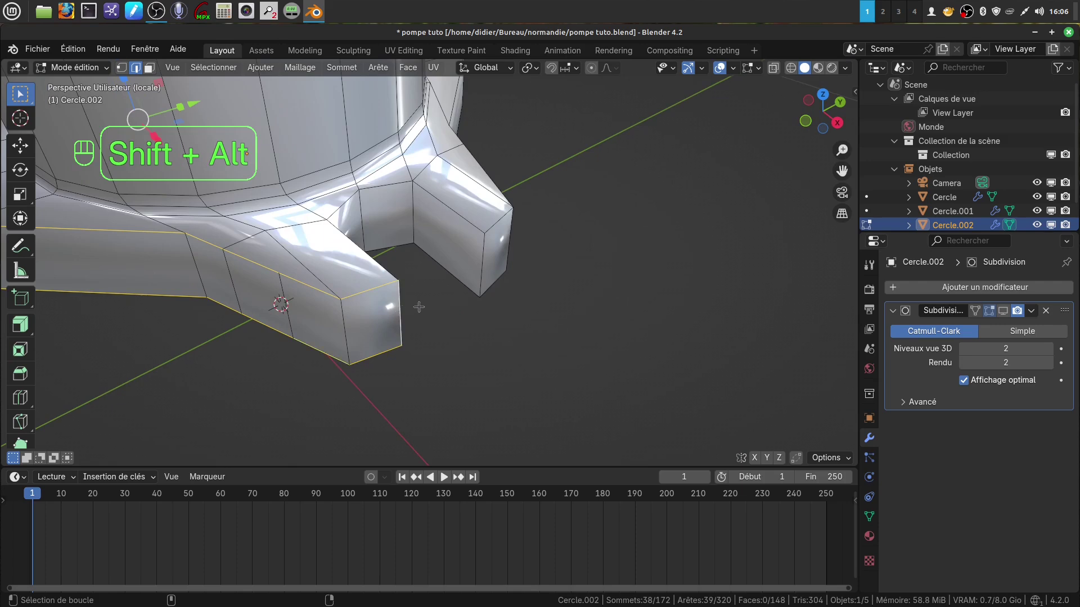
pyautogui.keyDown('alt'); pyautogui.keyDown('shift'); pyautogui.click(452, 269); pyautogui.keyUp('shift'); pyautogui.keyUp('alt')
pyautogui.moveTo(452, 270); pyautogui.dragTo(397, 252, button='middle')
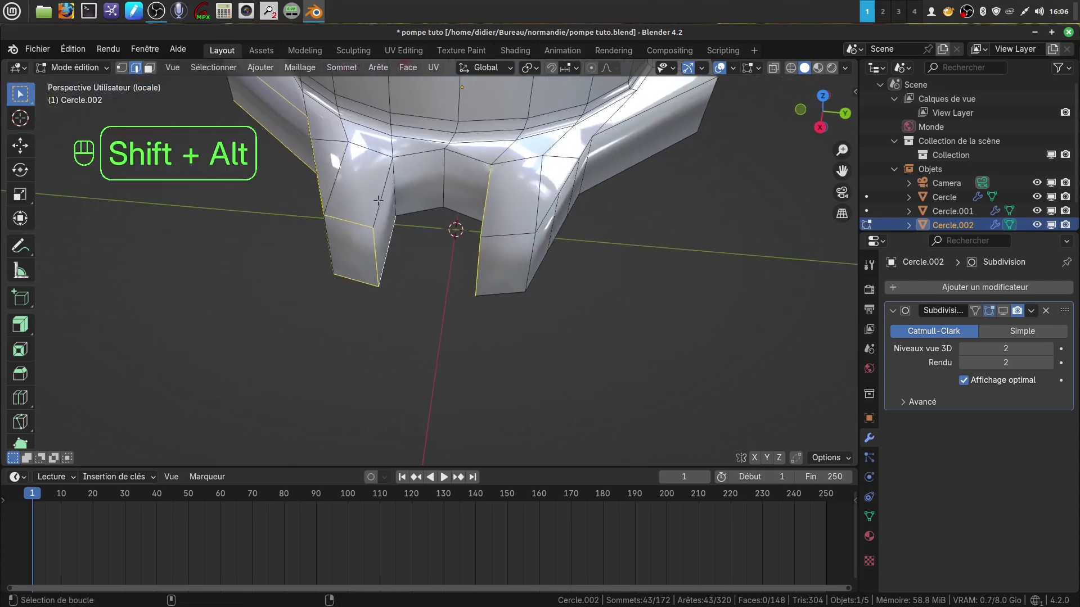
pyautogui.keyDown('alt'); pyautogui.keyDown('shift'); pyautogui.click(511, 290); pyautogui.keyUp('shift'); pyautogui.keyUp('alt')
pyautogui.moveTo(512, 289); pyautogui.dragTo(452, 358, button='middle')
pyautogui.scroll(2, 453, 358)
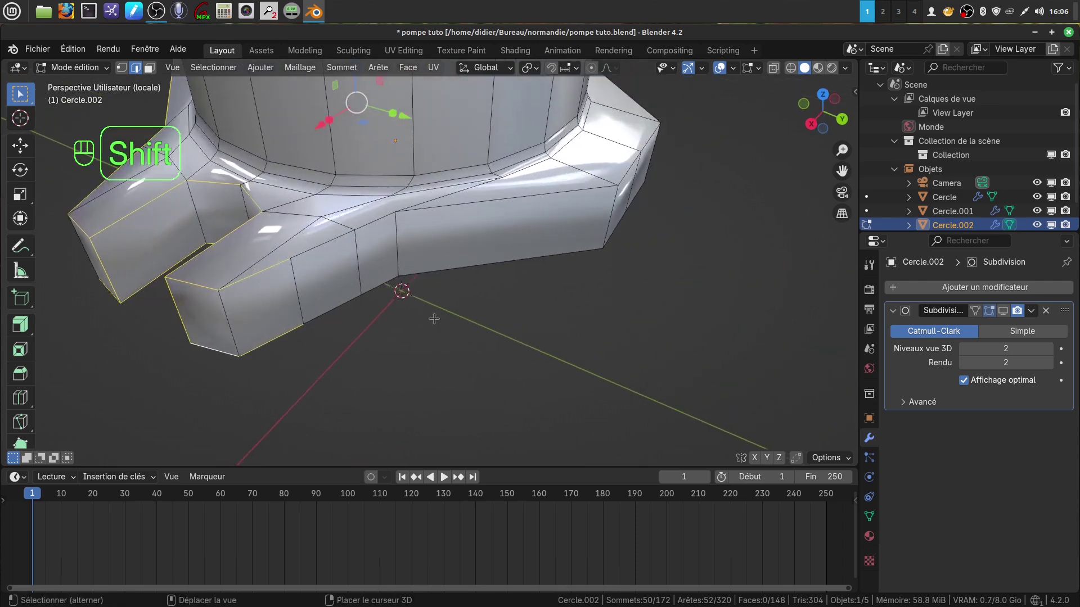
# - Add the remaining outline edges of the other long side and bevel the selected plate edges by about 0.00388 m with 2 segments
pyautogui.keyDown('alt'); pyautogui.keyDown('shift'); pyautogui.click(377, 239); pyautogui.keyUp('shift'); pyautogui.keyUp('alt')
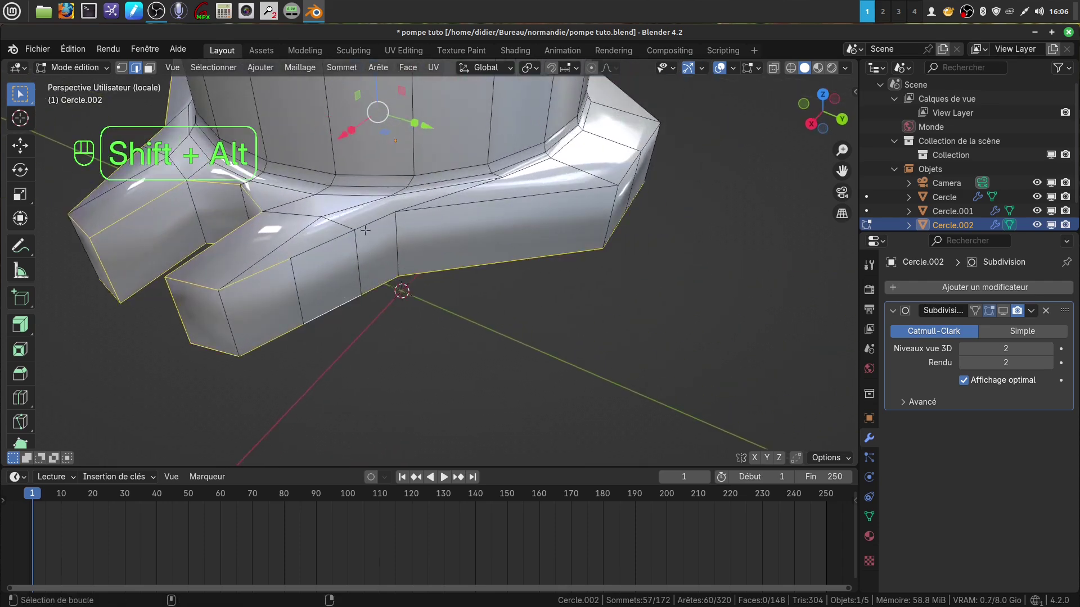
pyautogui.keyDown('alt'); pyautogui.keyDown('shift'); pyautogui.click(377, 225); pyautogui.keyUp('shift'); pyautogui.keyUp('alt')
pyautogui.moveTo(574, 243); pyautogui.dragTo(581, 343, button='middle')
pyautogui.scroll(3, 675, 281)
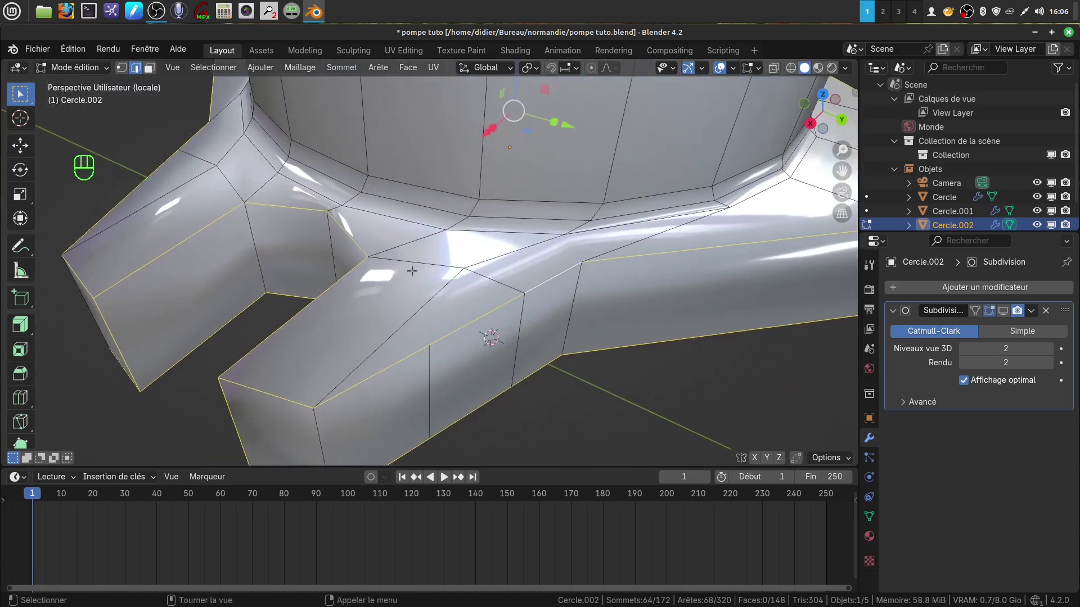
pyautogui.press('ctrl')
pyautogui.hotkey('ctrl', 'b')
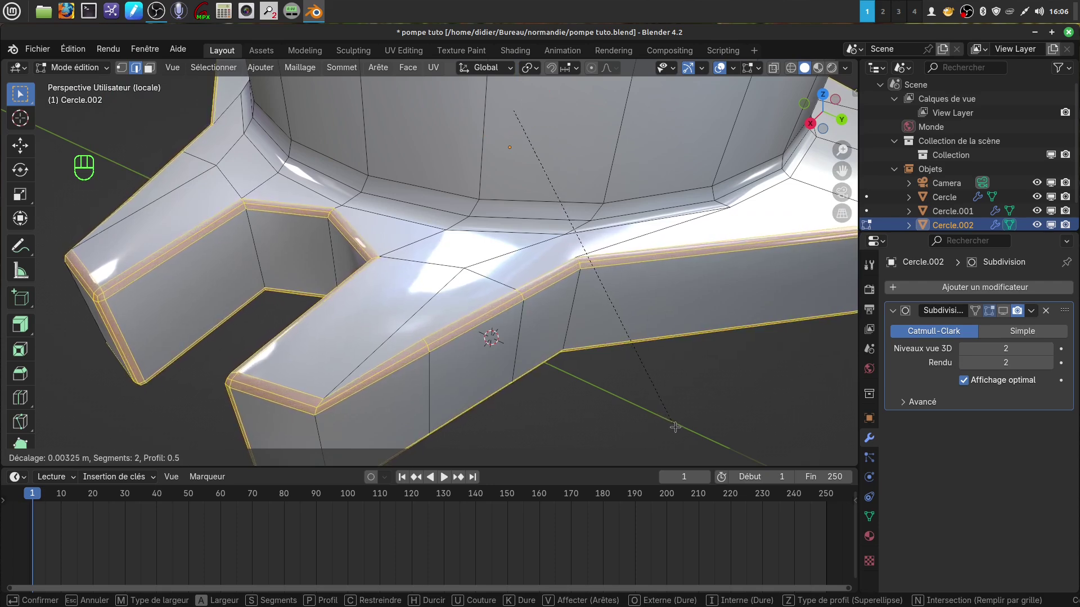
pyautogui.click(676, 428)
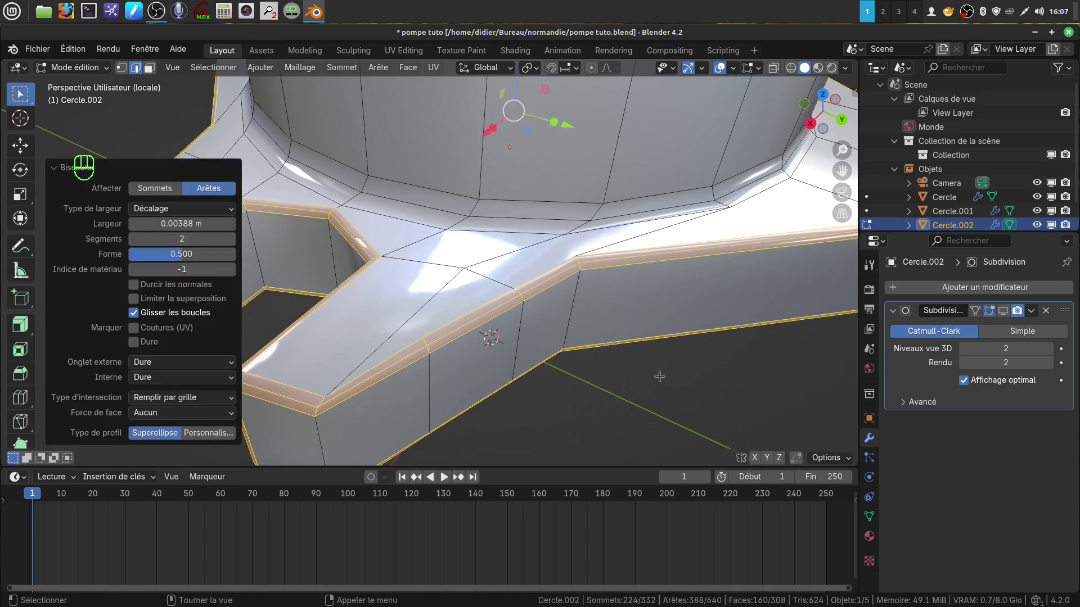
# - Return to object mode and turn on the viewport display of the plate's Subdivision modifier
pyautogui.scroll(-5, 659, 376)
pyautogui.press('Tab')
pyautogui.scroll(-3, 564, 348)
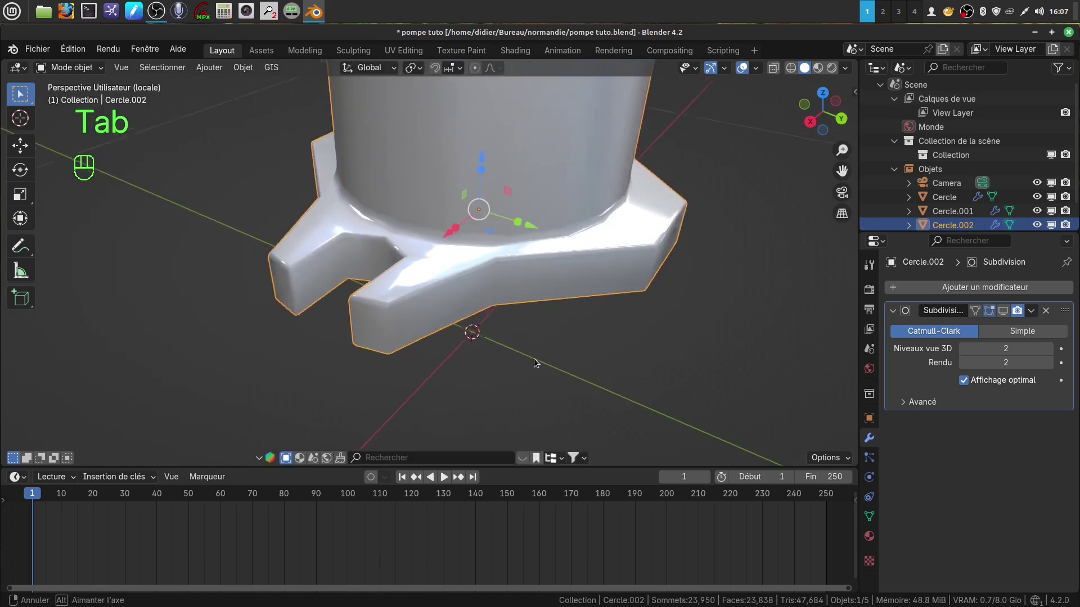
pyautogui.moveTo(531, 286); pyautogui.dragTo(589, 262, button='middle')
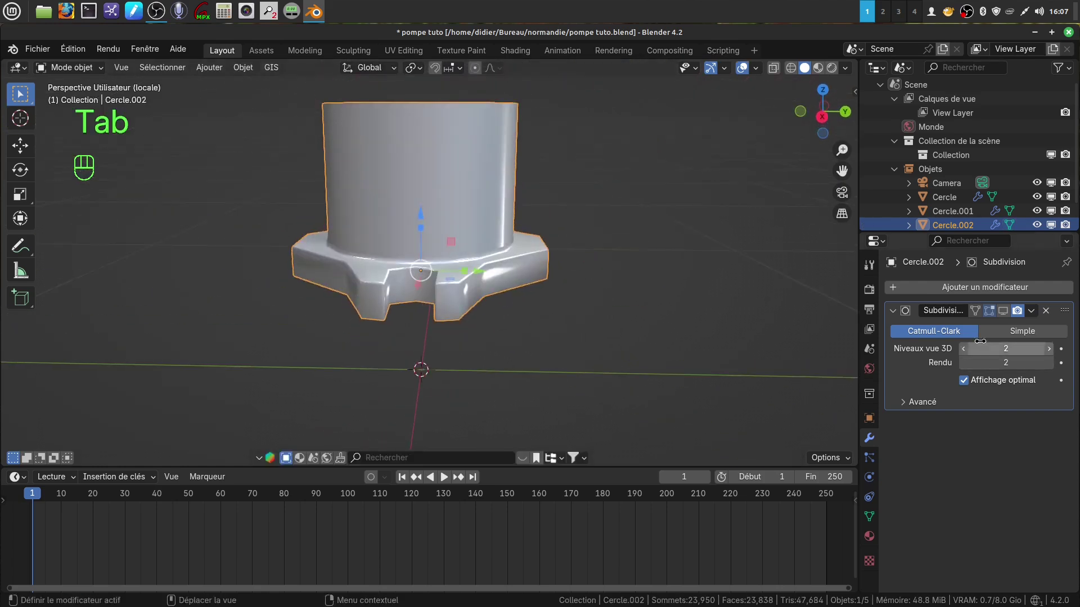
pyautogui.moveTo(413, 307); pyautogui.dragTo(522, 317, button='middle')
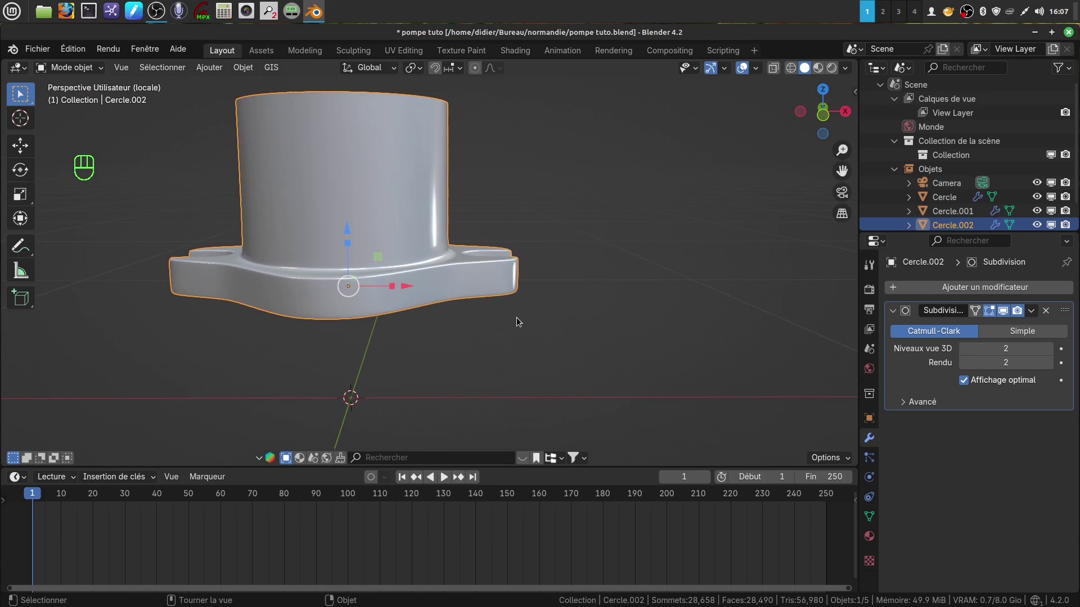
# - Leave local view, scale the plate and cylinder up by about 1.04 in front view, and move them -0.00495 m along Z onto the disc
pyautogui.press('KP_Divide')
pyautogui.scroll(-2, 516, 317)
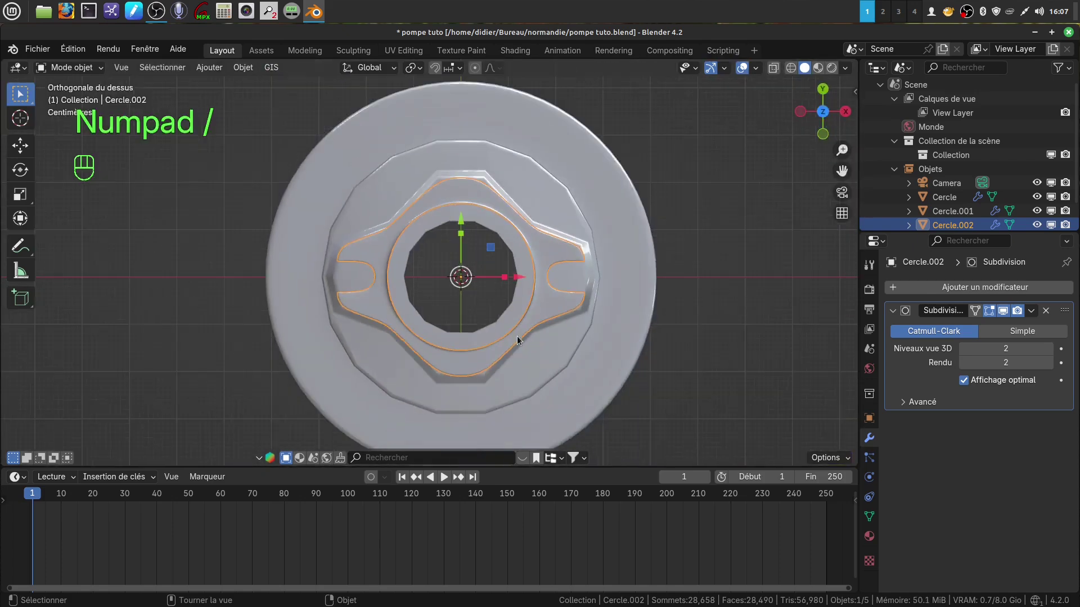
pyautogui.press('KP_1')
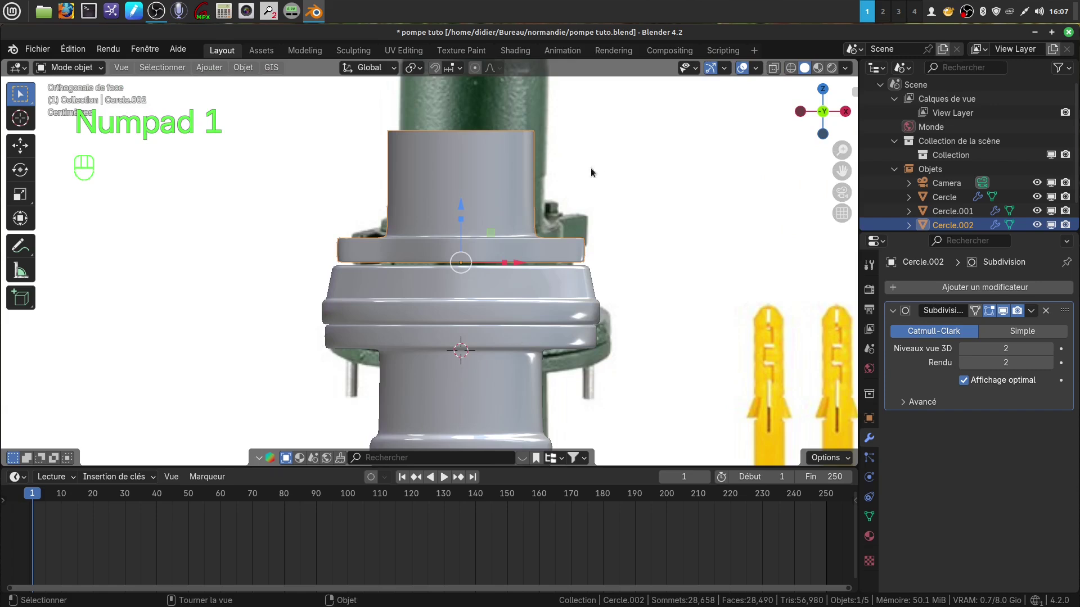
pyautogui.keyDown('shift'); pyautogui.moveTo(561, 265); pyautogui.dragTo(485, 268, button='middle'); pyautogui.keyUp('shift')
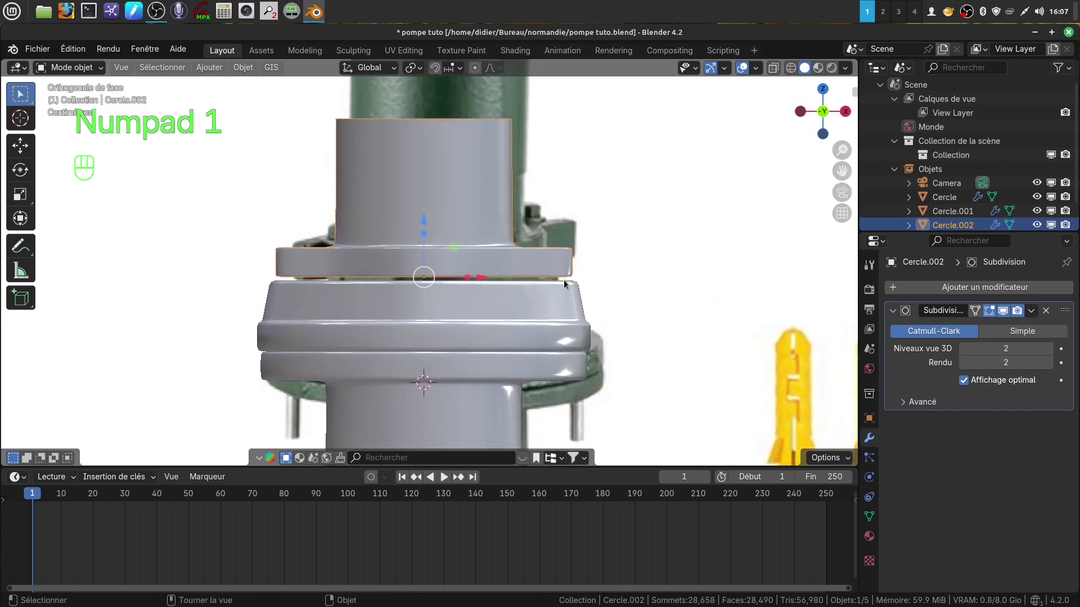
pyautogui.press('s')
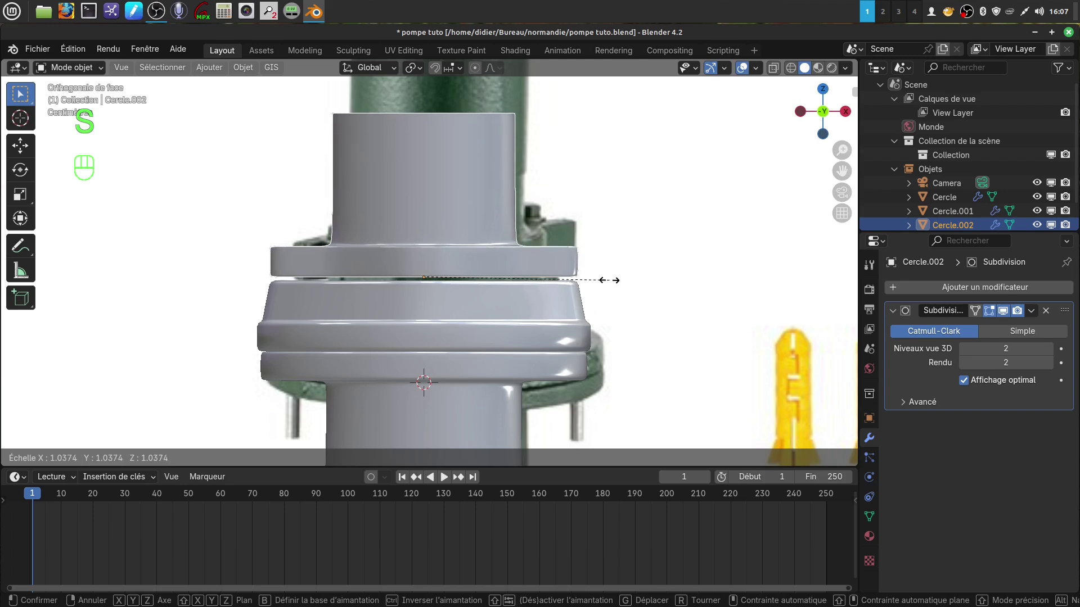
pyautogui.click(566, 274)
pyautogui.moveTo(419, 225); pyautogui.dragTo(424, 225)
# - Select the cylinder's top edge loop, raise it 0.51232 m along Z to the reference pump's spout section, and leave edit mode
pyautogui.scroll(-2, 466, 241)
pyautogui.scroll(-2, 465, 240)
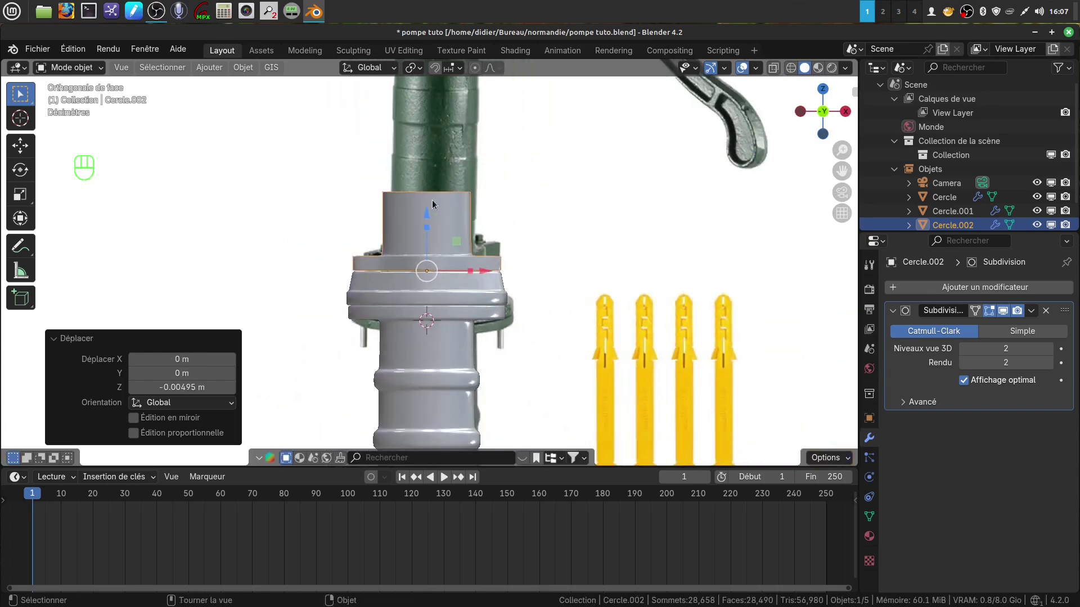
pyautogui.keyDown('shift'); pyautogui.moveTo(466, 241); pyautogui.dragTo(456, 298, button='middle'); pyautogui.keyUp('shift')
pyautogui.scroll(1, 456, 298)
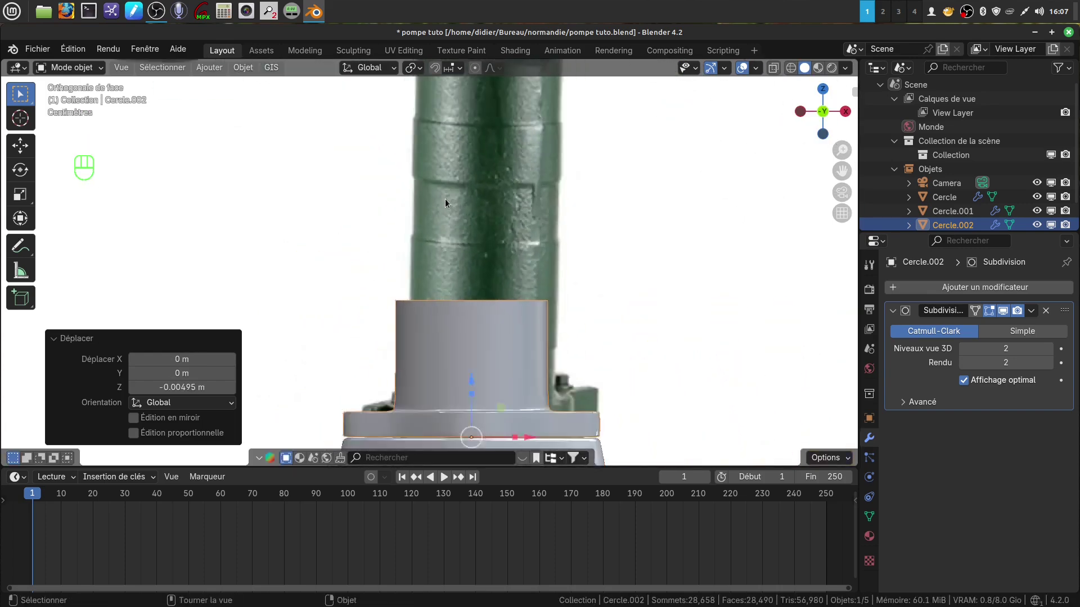
pyautogui.scroll(-1, 440, 131)
pyautogui.scroll(-1, 438, 248)
pyautogui.moveTo(438, 247); pyautogui.dragTo(508, 322, button='middle')
pyautogui.scroll(3, 474, 190)
pyautogui.scroll(2, 499, 317)
pyautogui.scroll(2, 495, 337)
pyautogui.moveTo(479, 360); pyautogui.dragTo(482, 315, button='middle')
pyautogui.press('Tab')
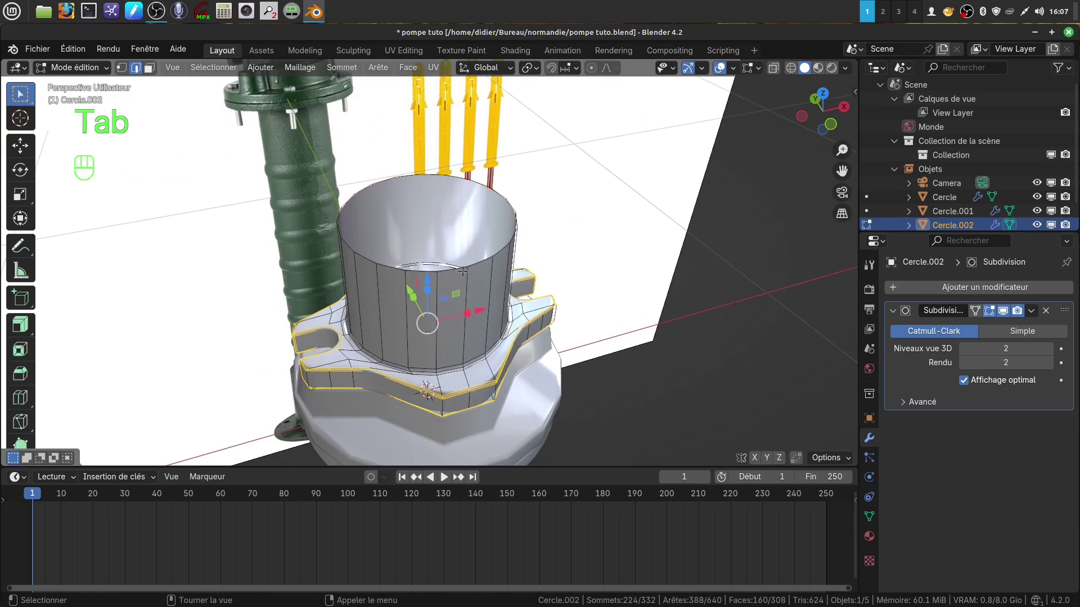
pyautogui.keyDown('alt'); pyautogui.click(456, 266); pyautogui.keyUp('alt')
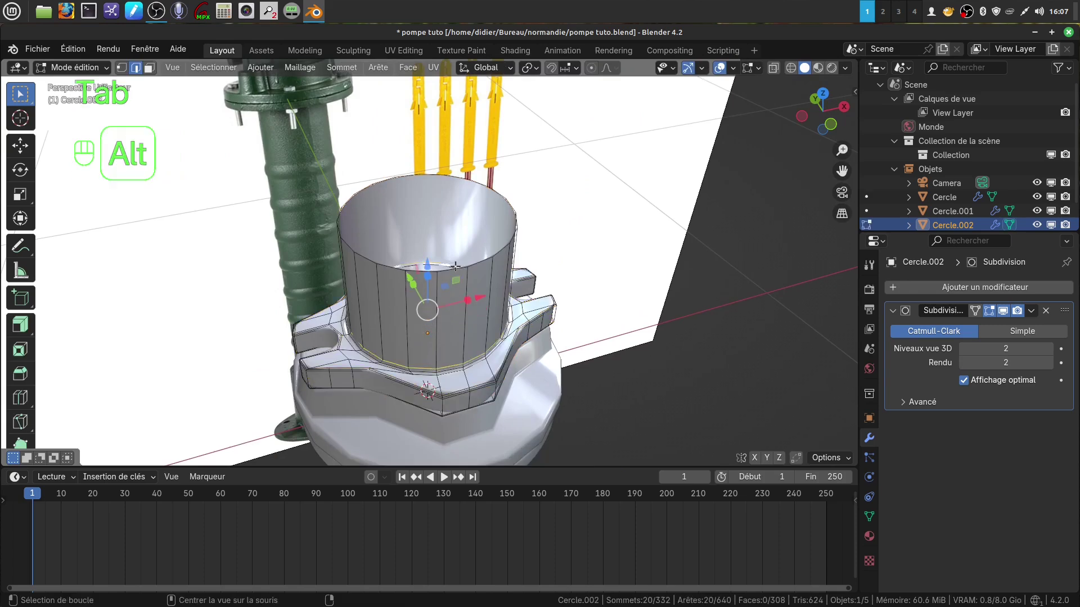
pyautogui.keyDown('alt'); pyautogui.click(481, 259); pyautogui.keyUp('alt')
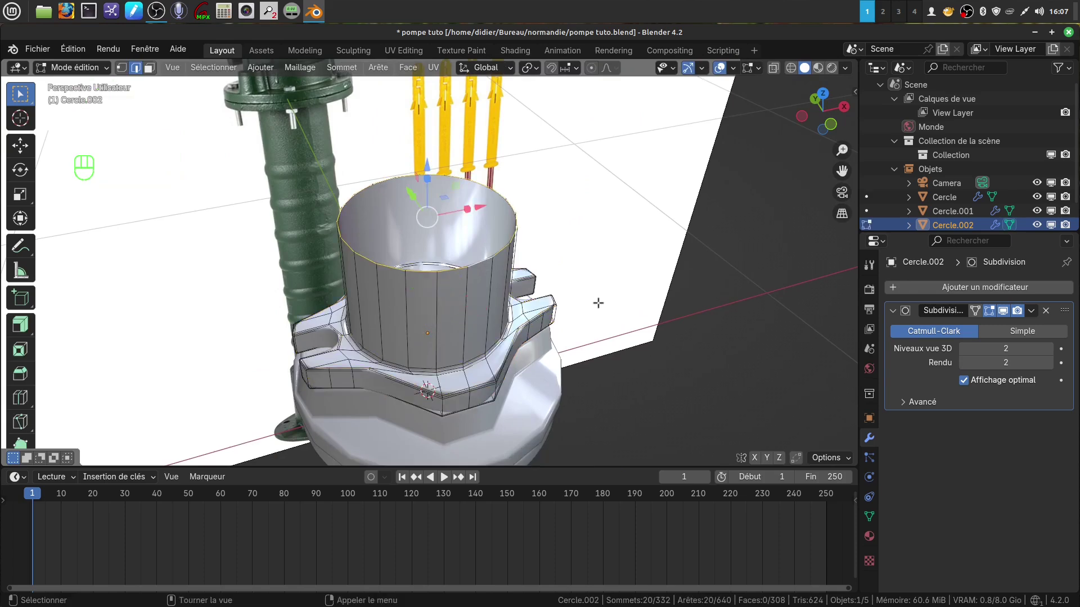
pyautogui.press('KP_1')
pyautogui.scroll(-6, 598, 304)
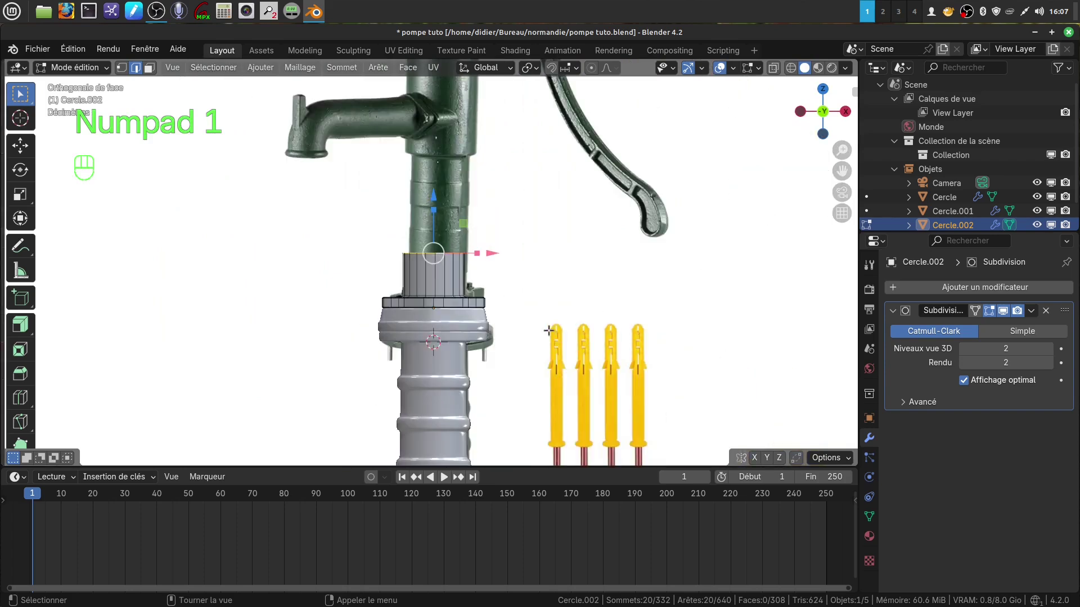
pyautogui.moveTo(426, 197); pyautogui.dragTo(451, 99)
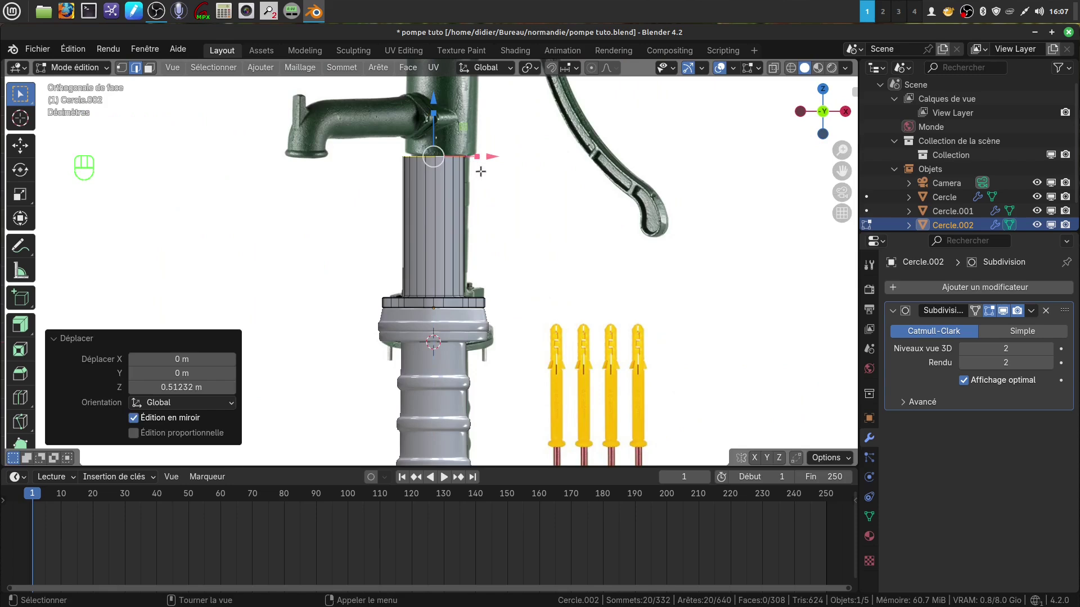
pyautogui.keyDown('shift'); pyautogui.moveTo(504, 292); pyautogui.dragTo(519, 244, button='middle'); pyautogui.keyUp('shift')
pyautogui.press('Tab')
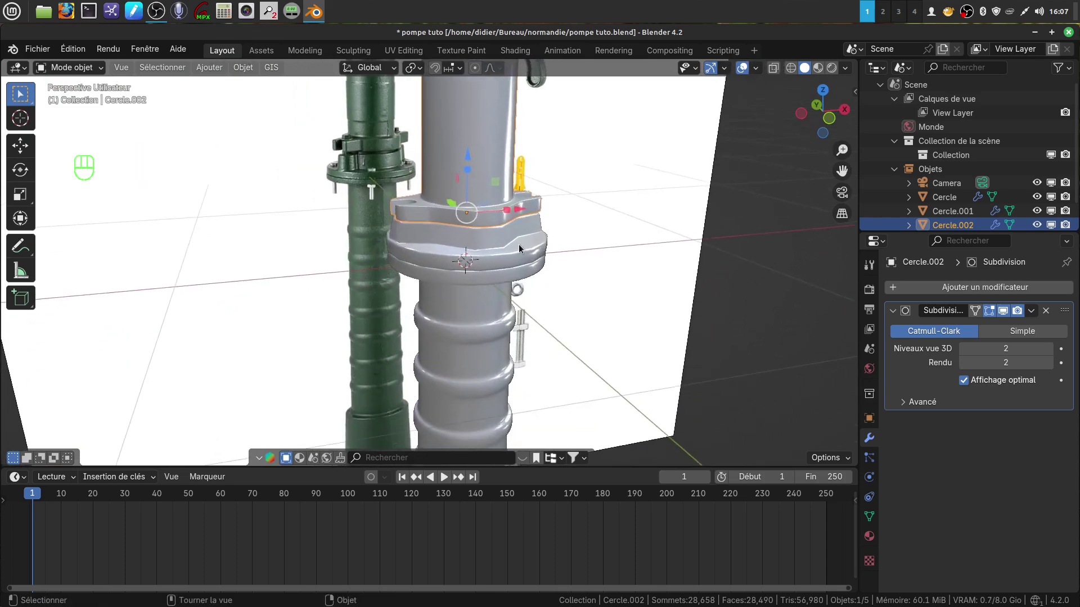
# - Select the disc beneath the plate and turn on the viewport display of its Subdivision modifier
pyautogui.click(519, 244)
pyautogui.click(1005, 312)
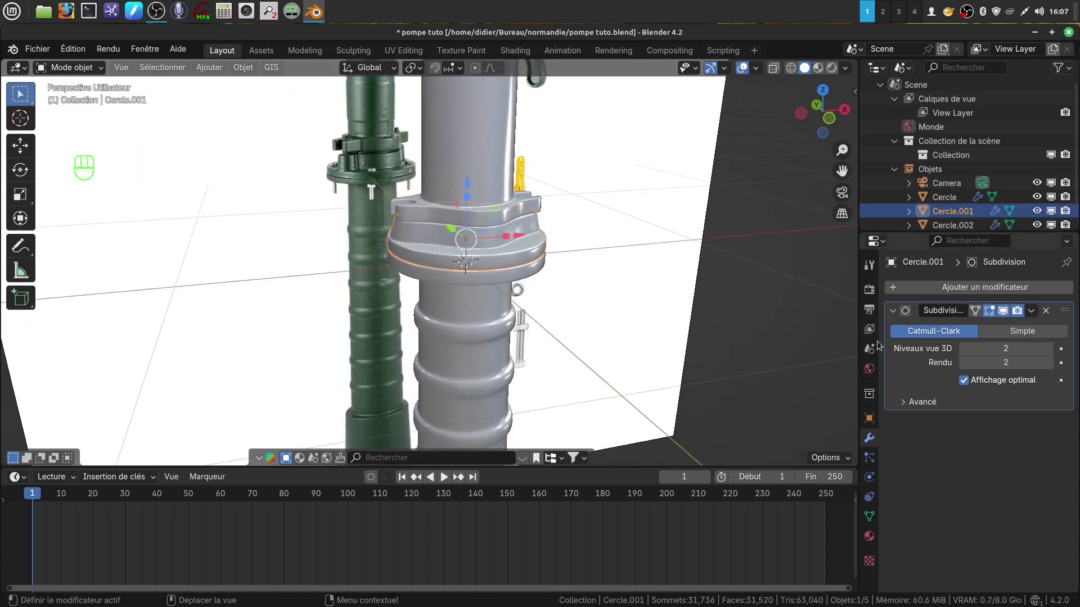
pyautogui.scroll(6, 559, 323)
pyautogui.moveTo(562, 320); pyautogui.dragTo(699, 329, button='middle')
pyautogui.scroll(5, 515, 362)
pyautogui.scroll(-3, 625, 350)
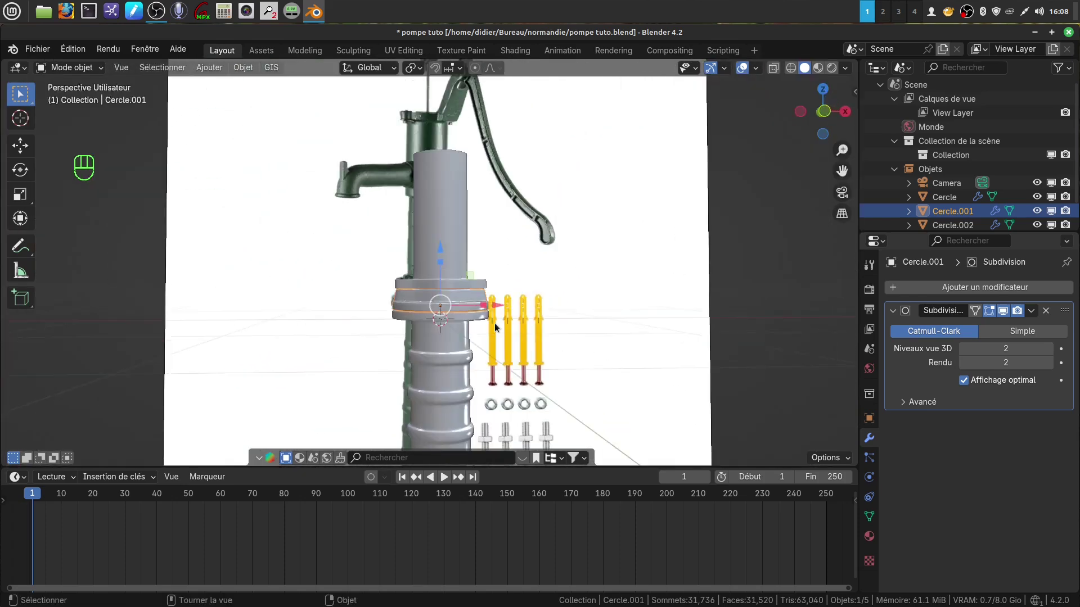